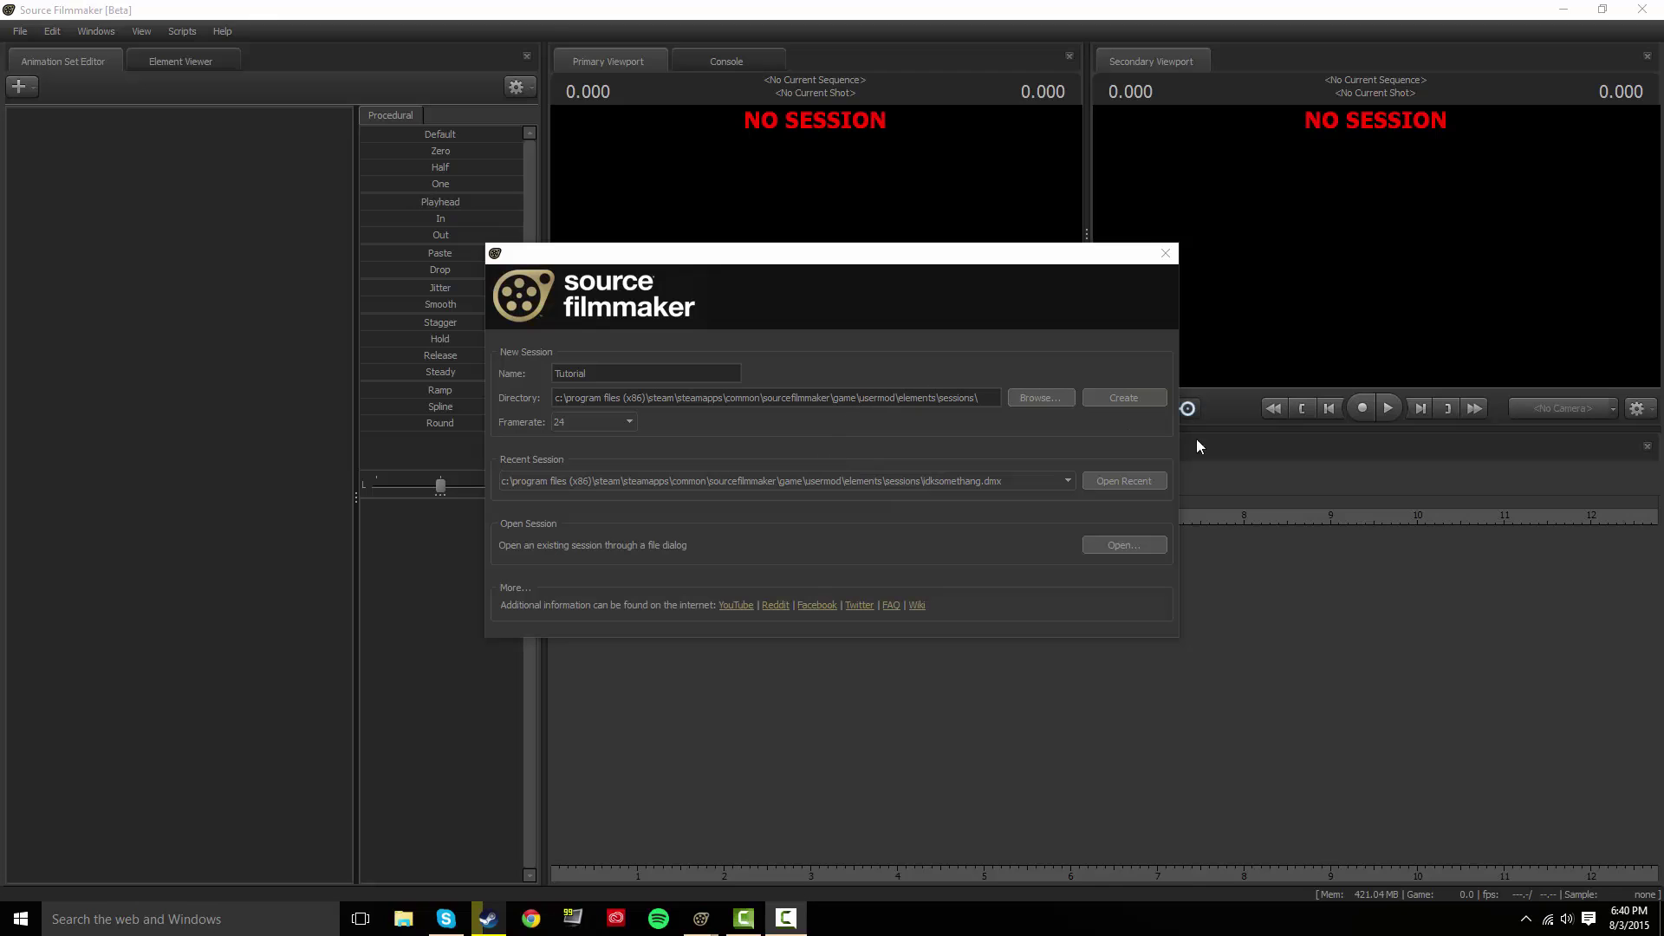
Create a new session named Tutorial with a framerate of 24 in the default sessions directory.
click(1113, 398)
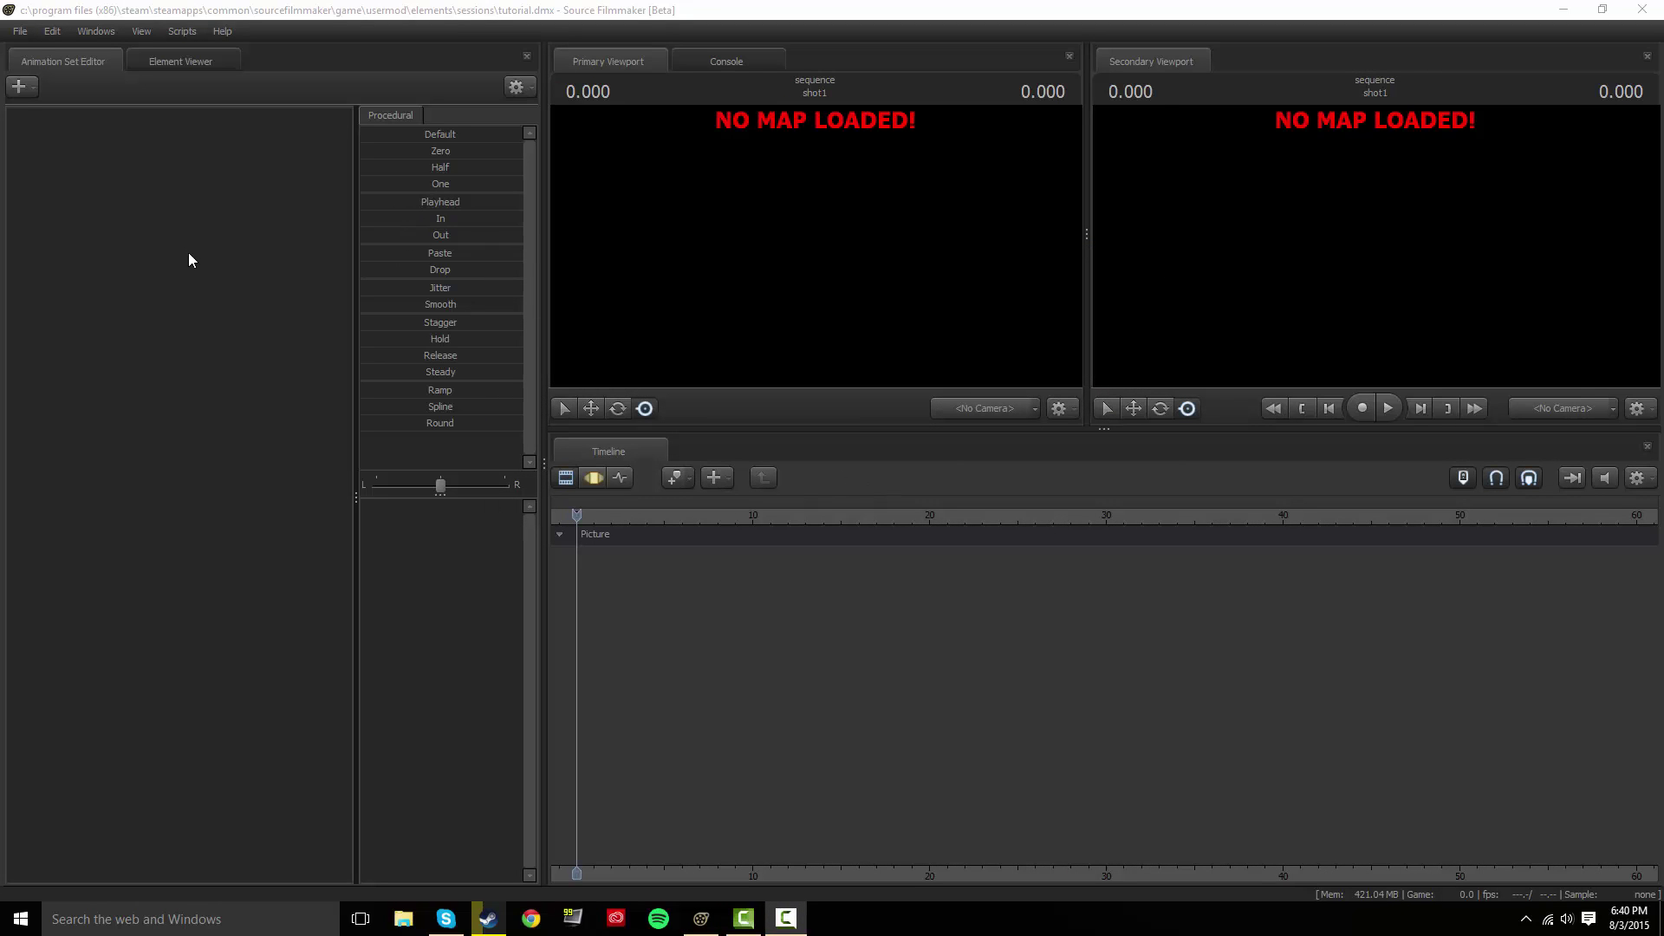
click(19, 87)
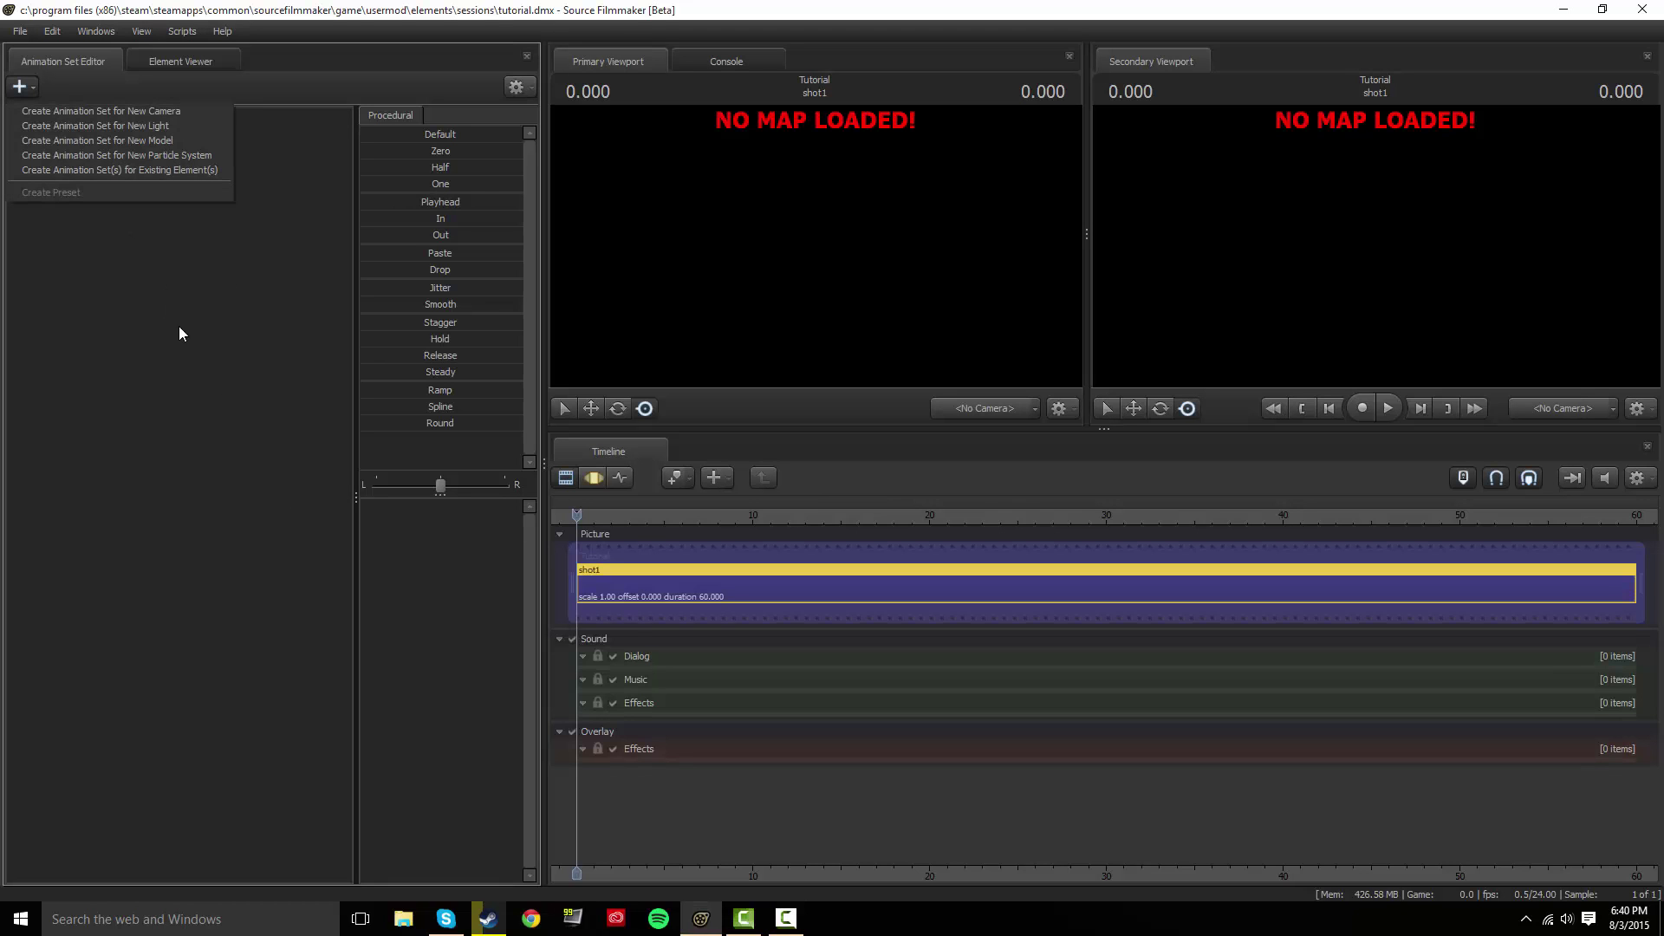
click(187, 328)
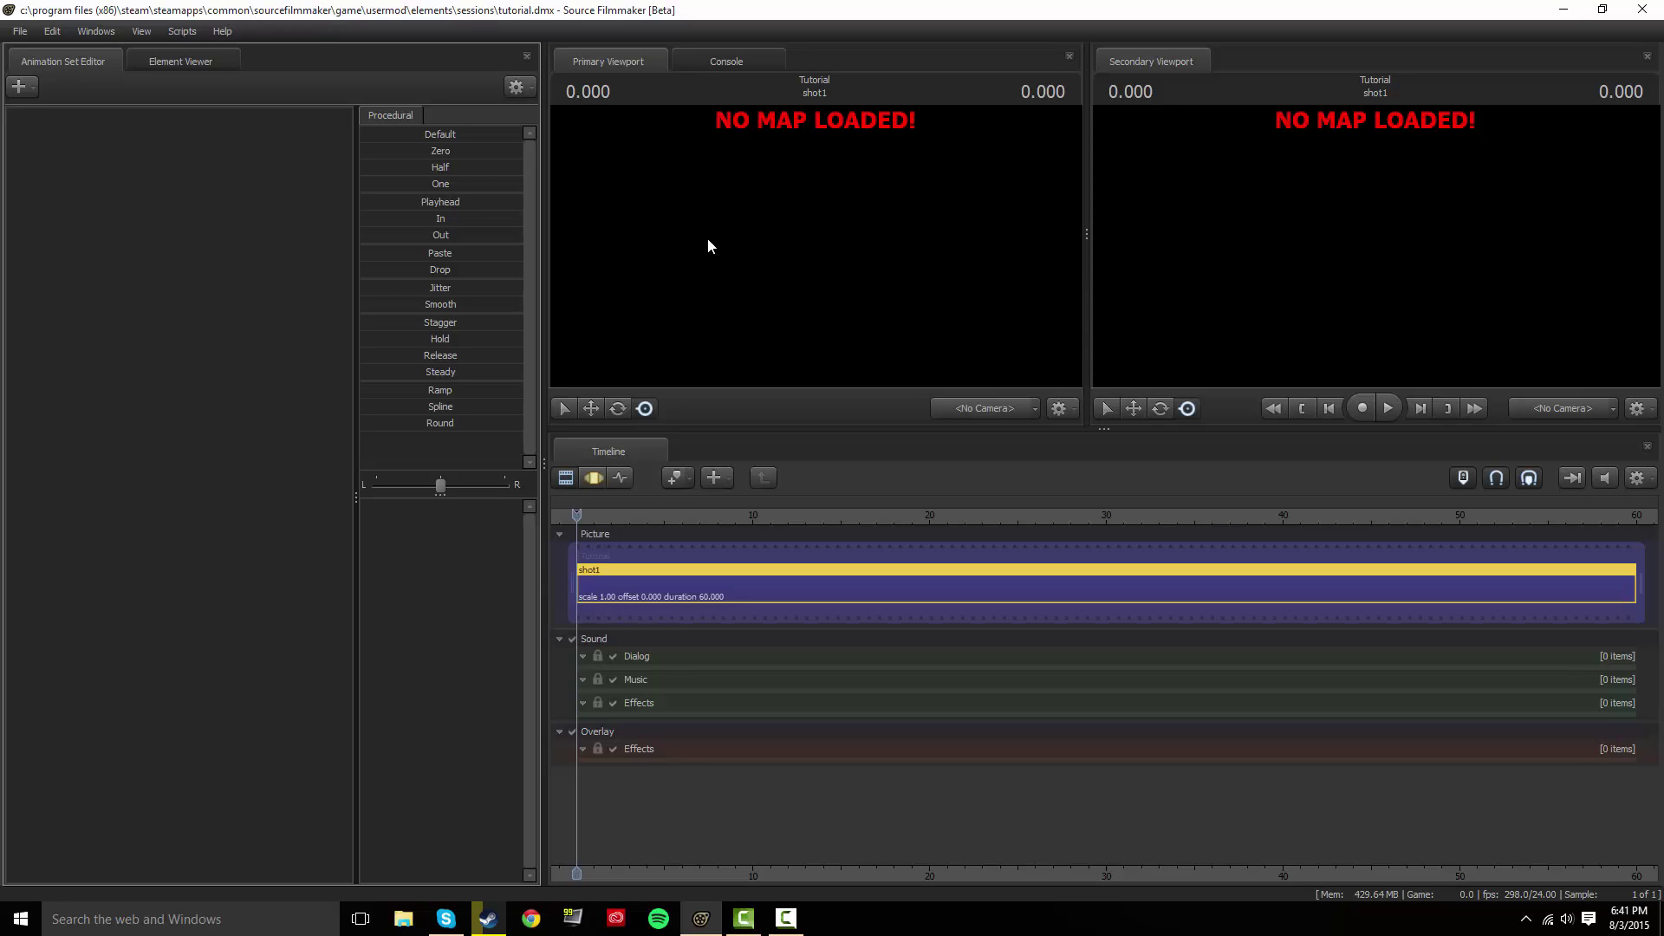
Load the map arena_lumberyard.bsp into the session.
right_click(782, 262)
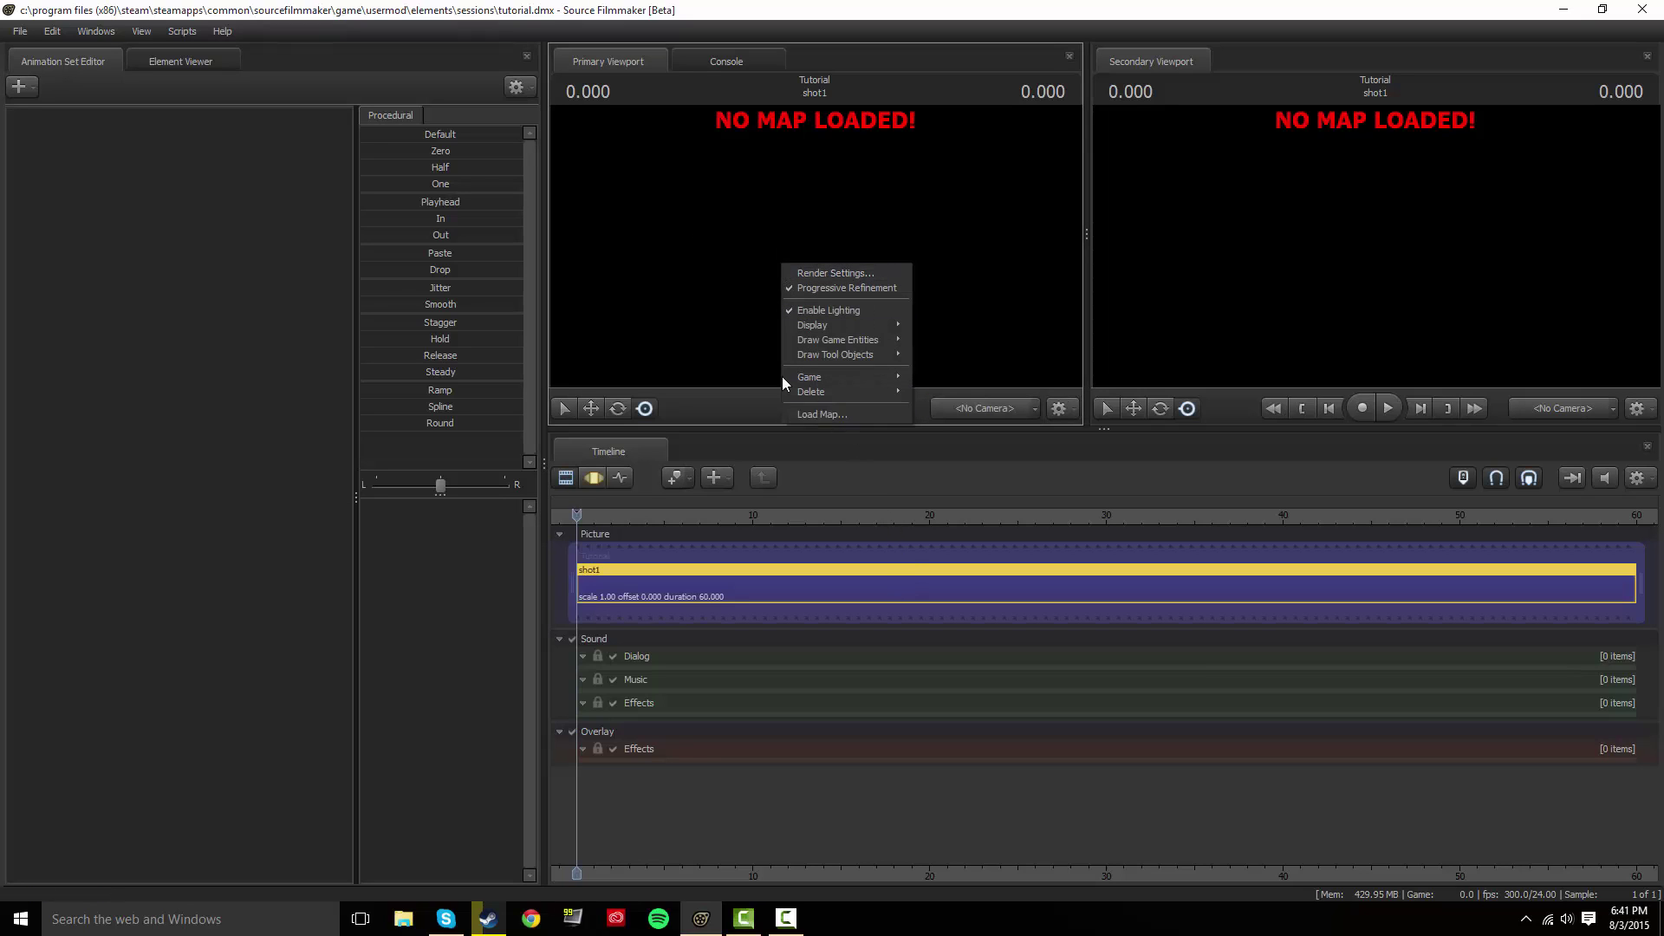
right_click(707, 270)
click(766, 421)
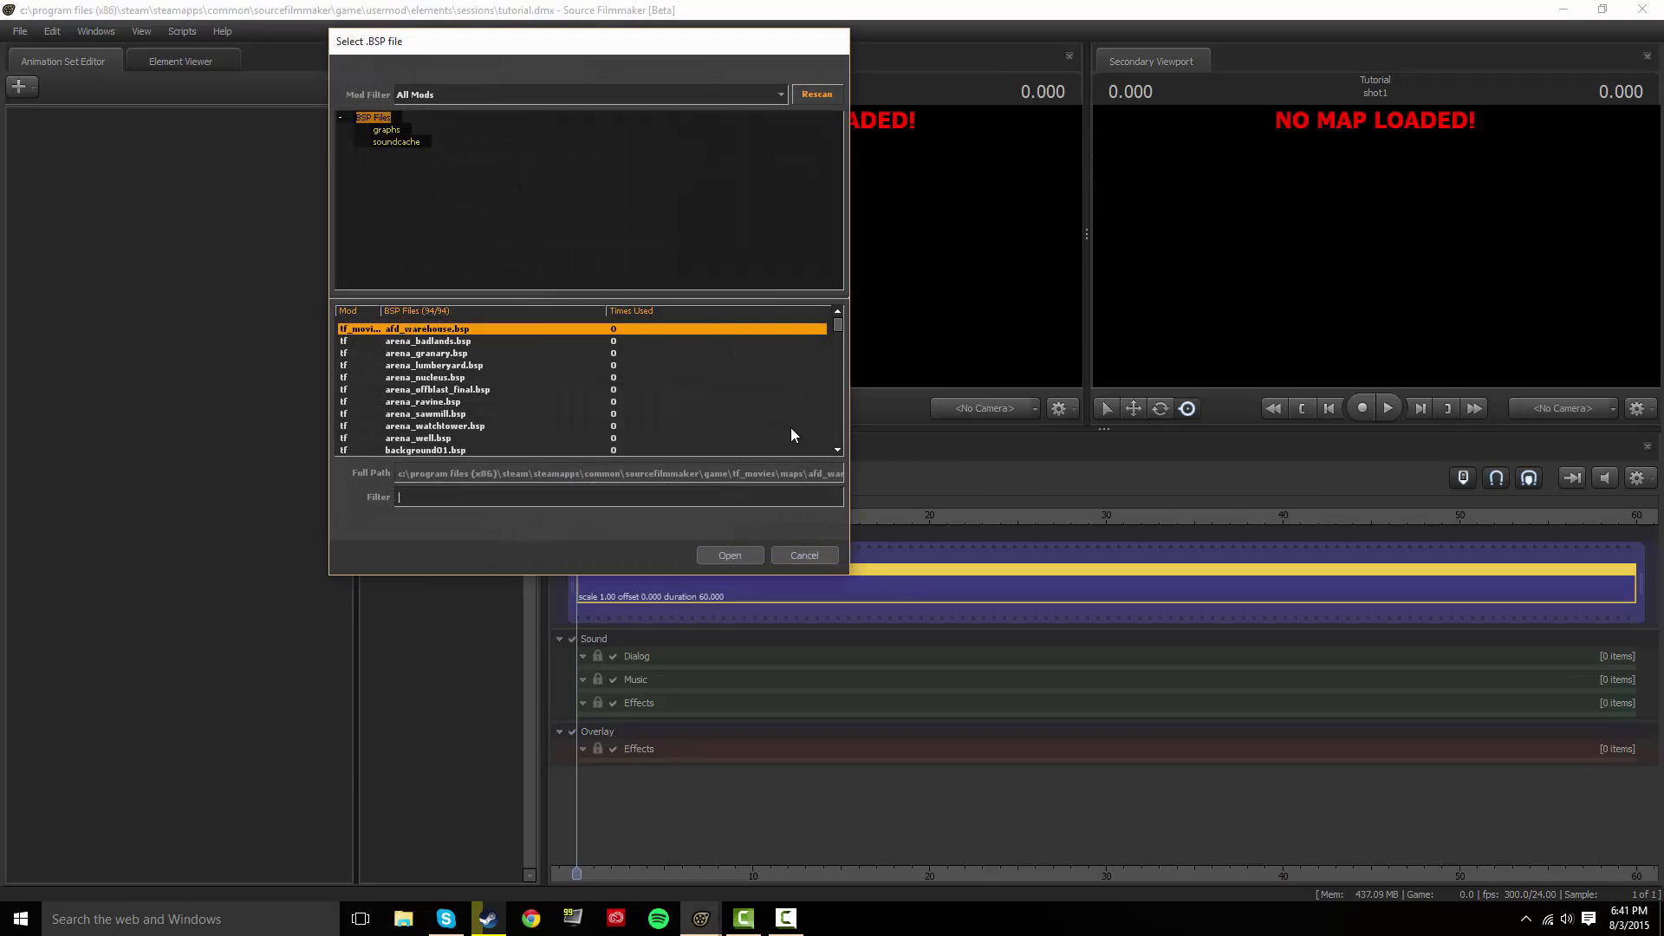
click(466, 342)
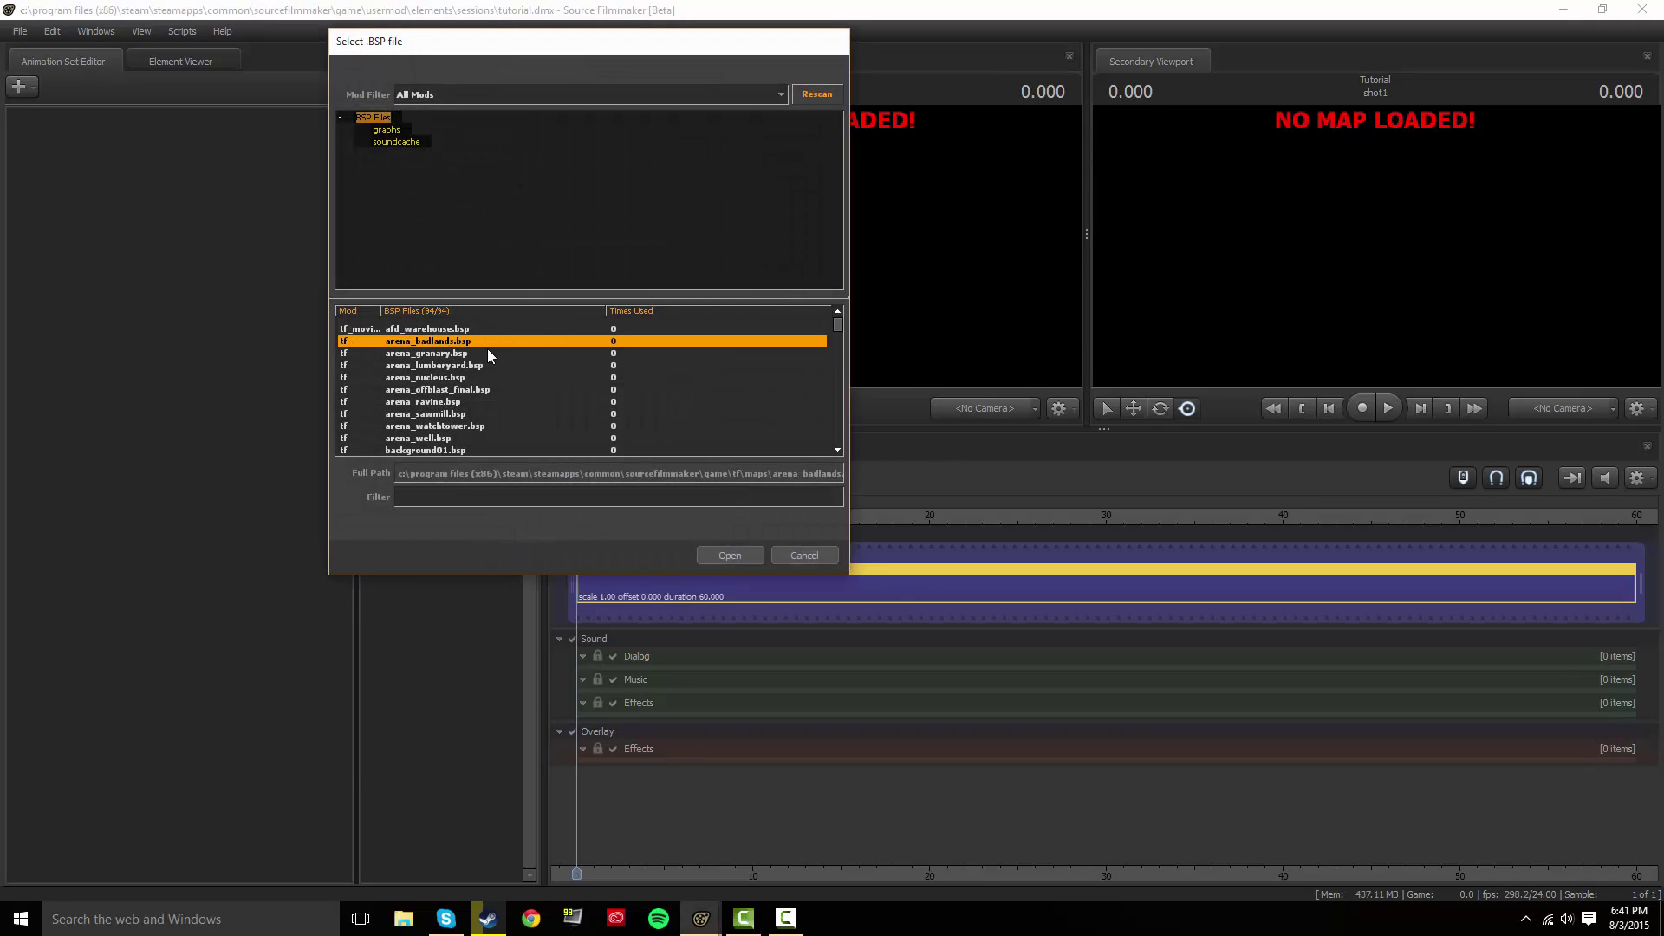
click(489, 353)
click(491, 365)
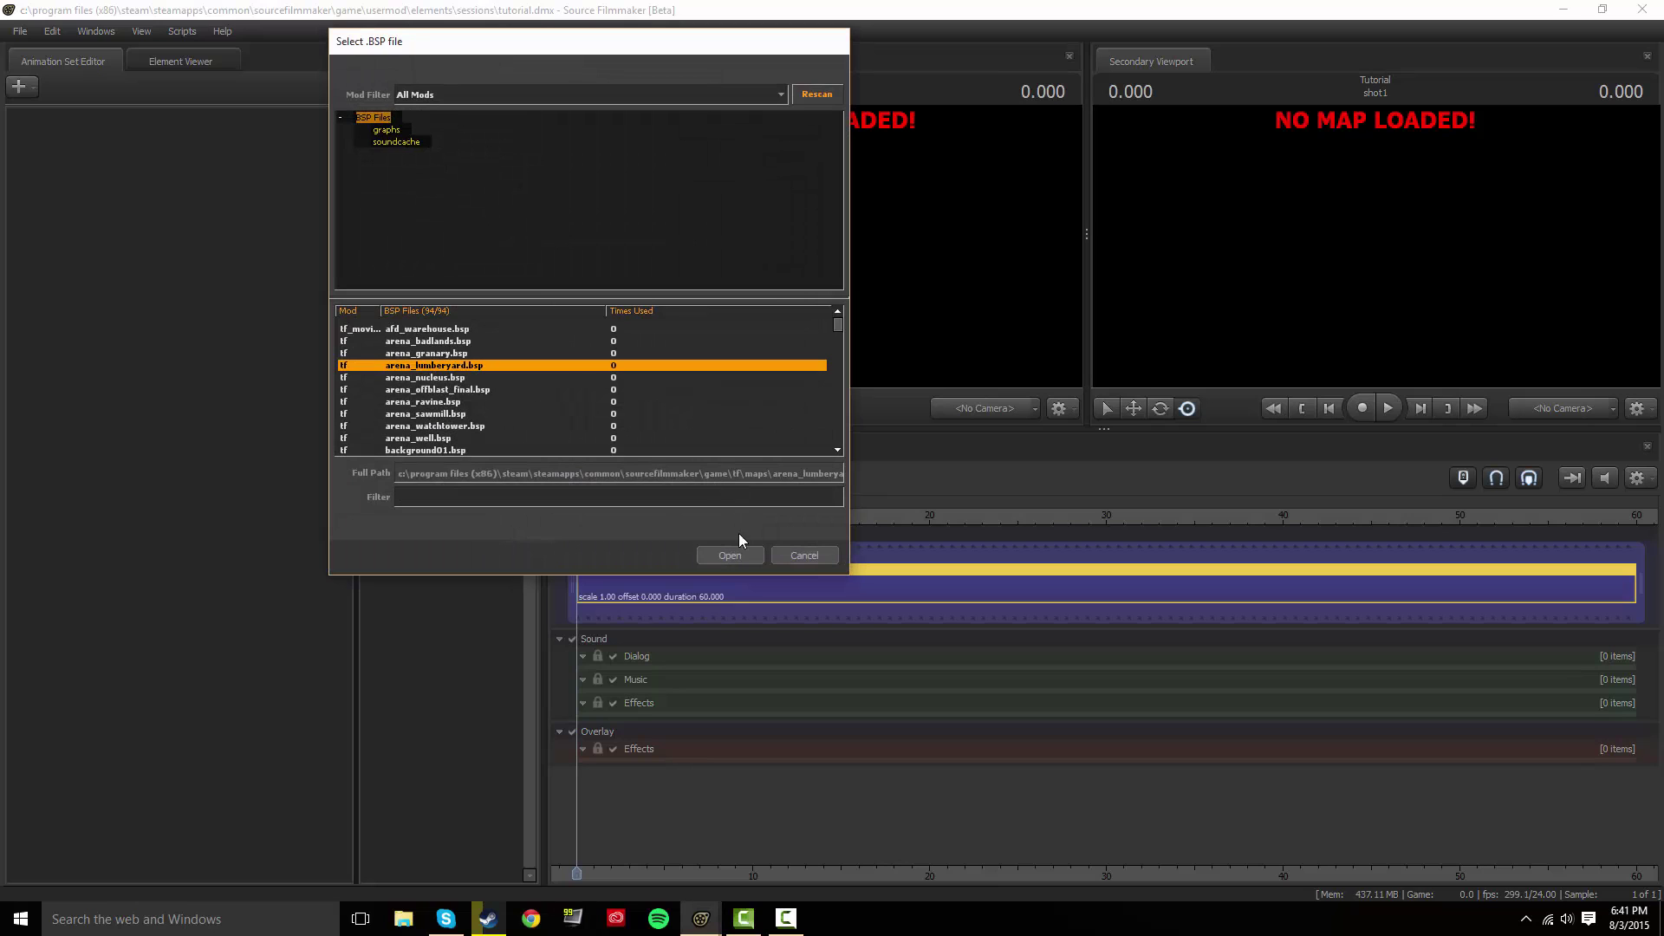
click(726, 555)
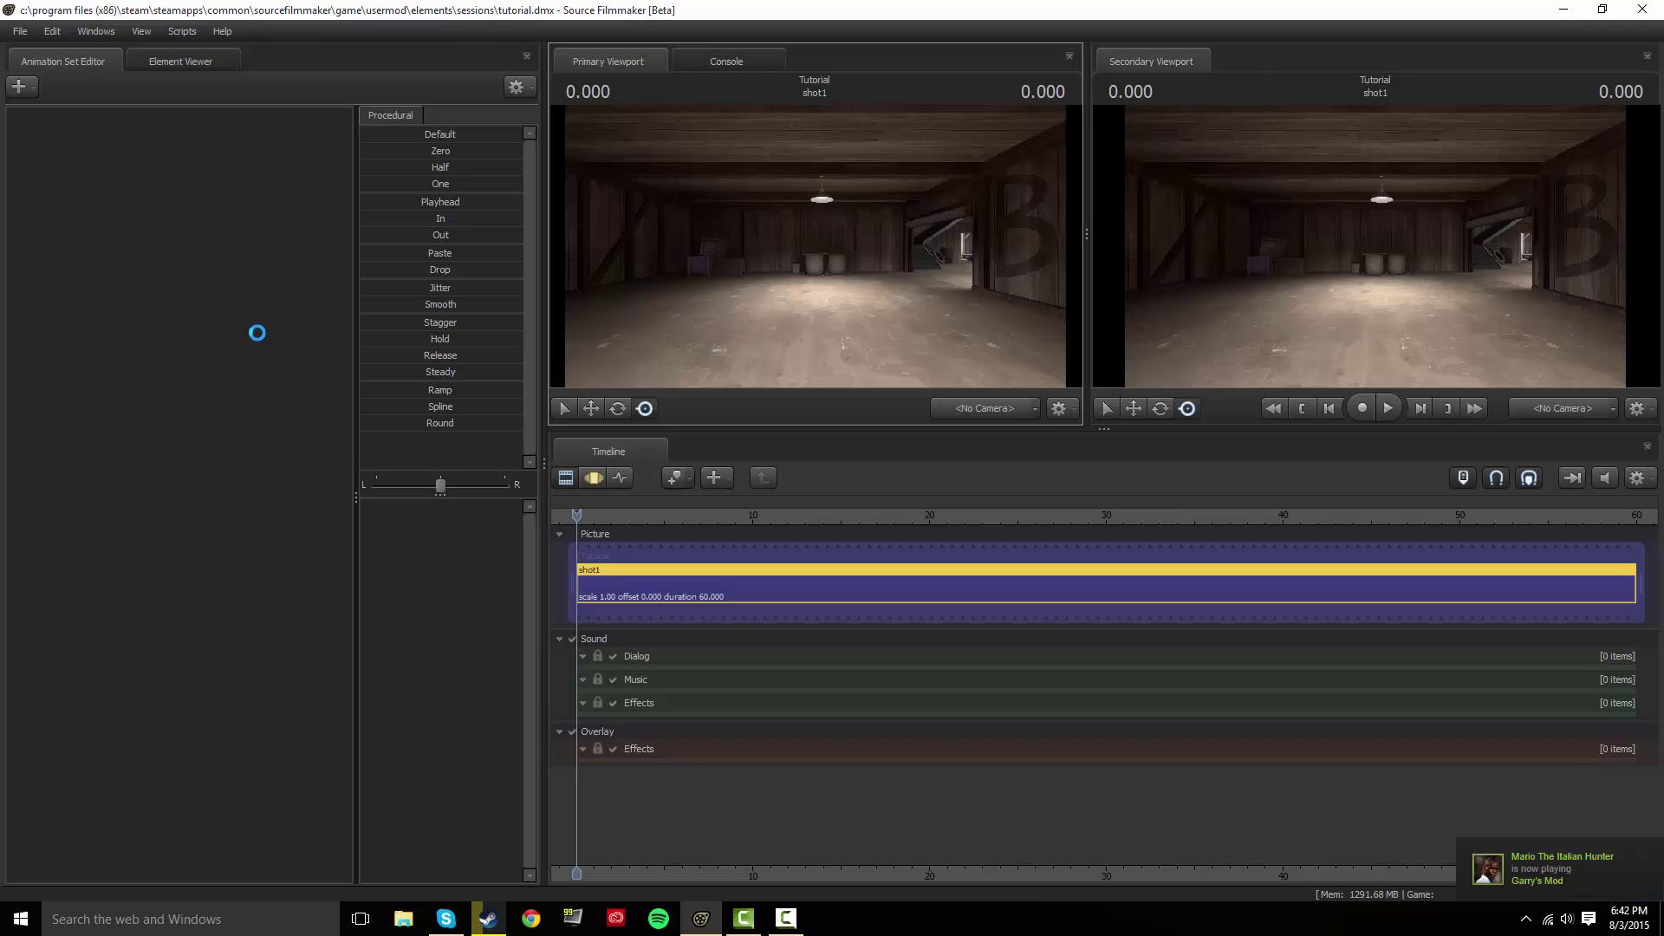
Switch the viewports to the work camera and aim it across the barn interior toward the doorway in the far wall.
click(961, 408)
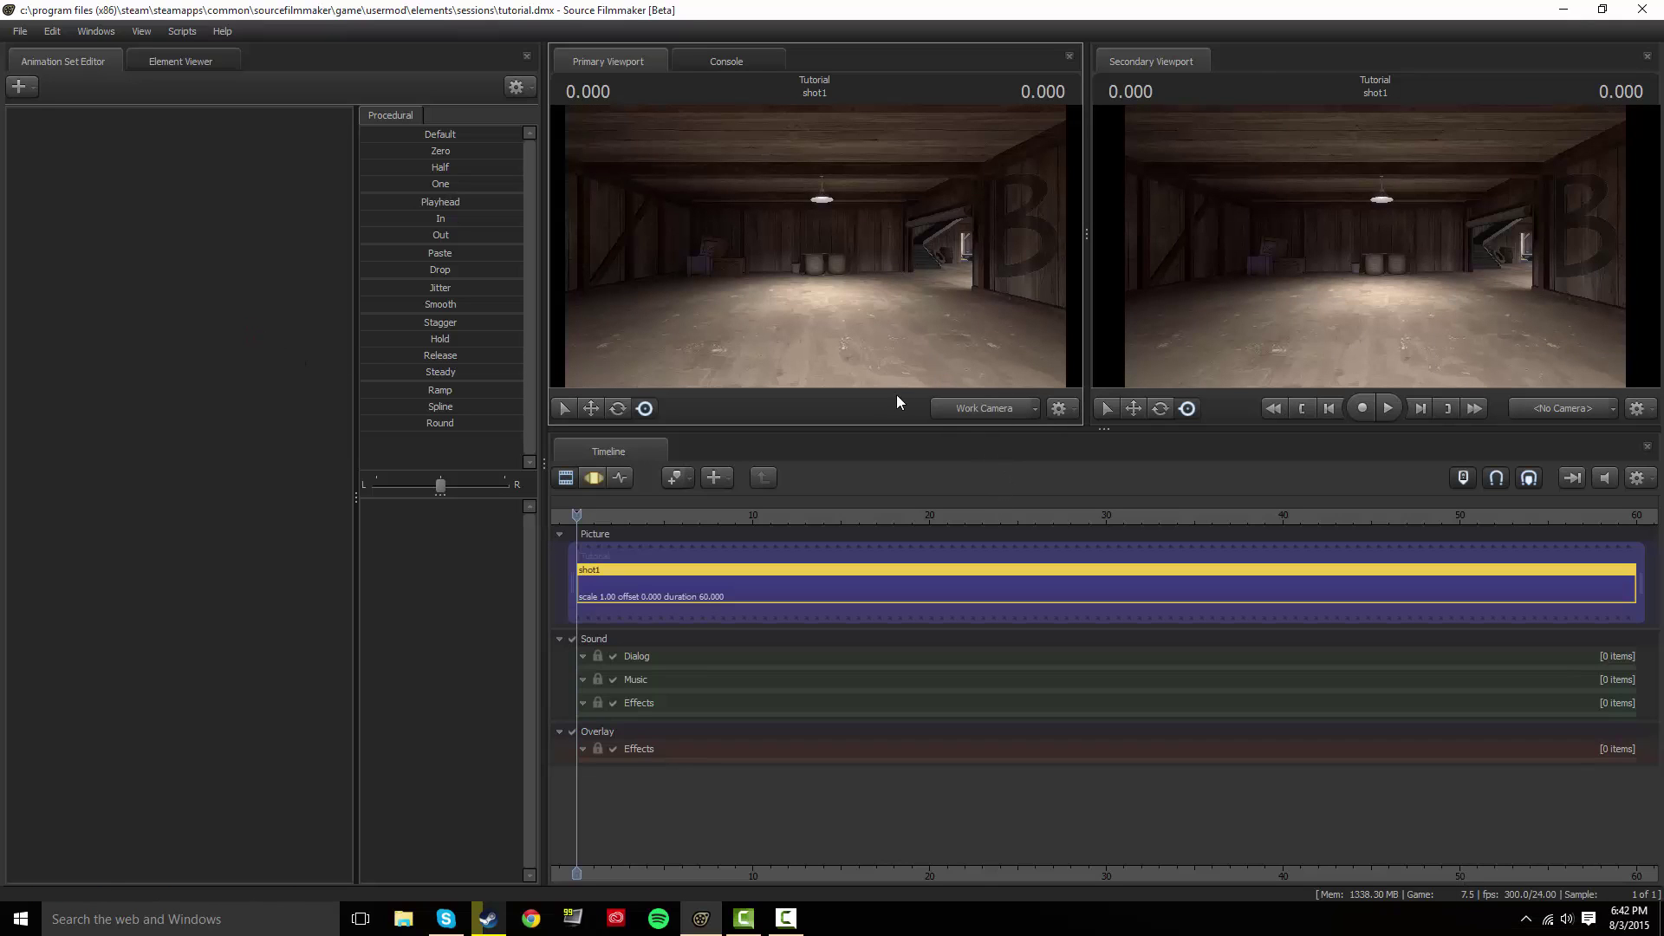
drag(813, 270, 880, 275)
key(w)
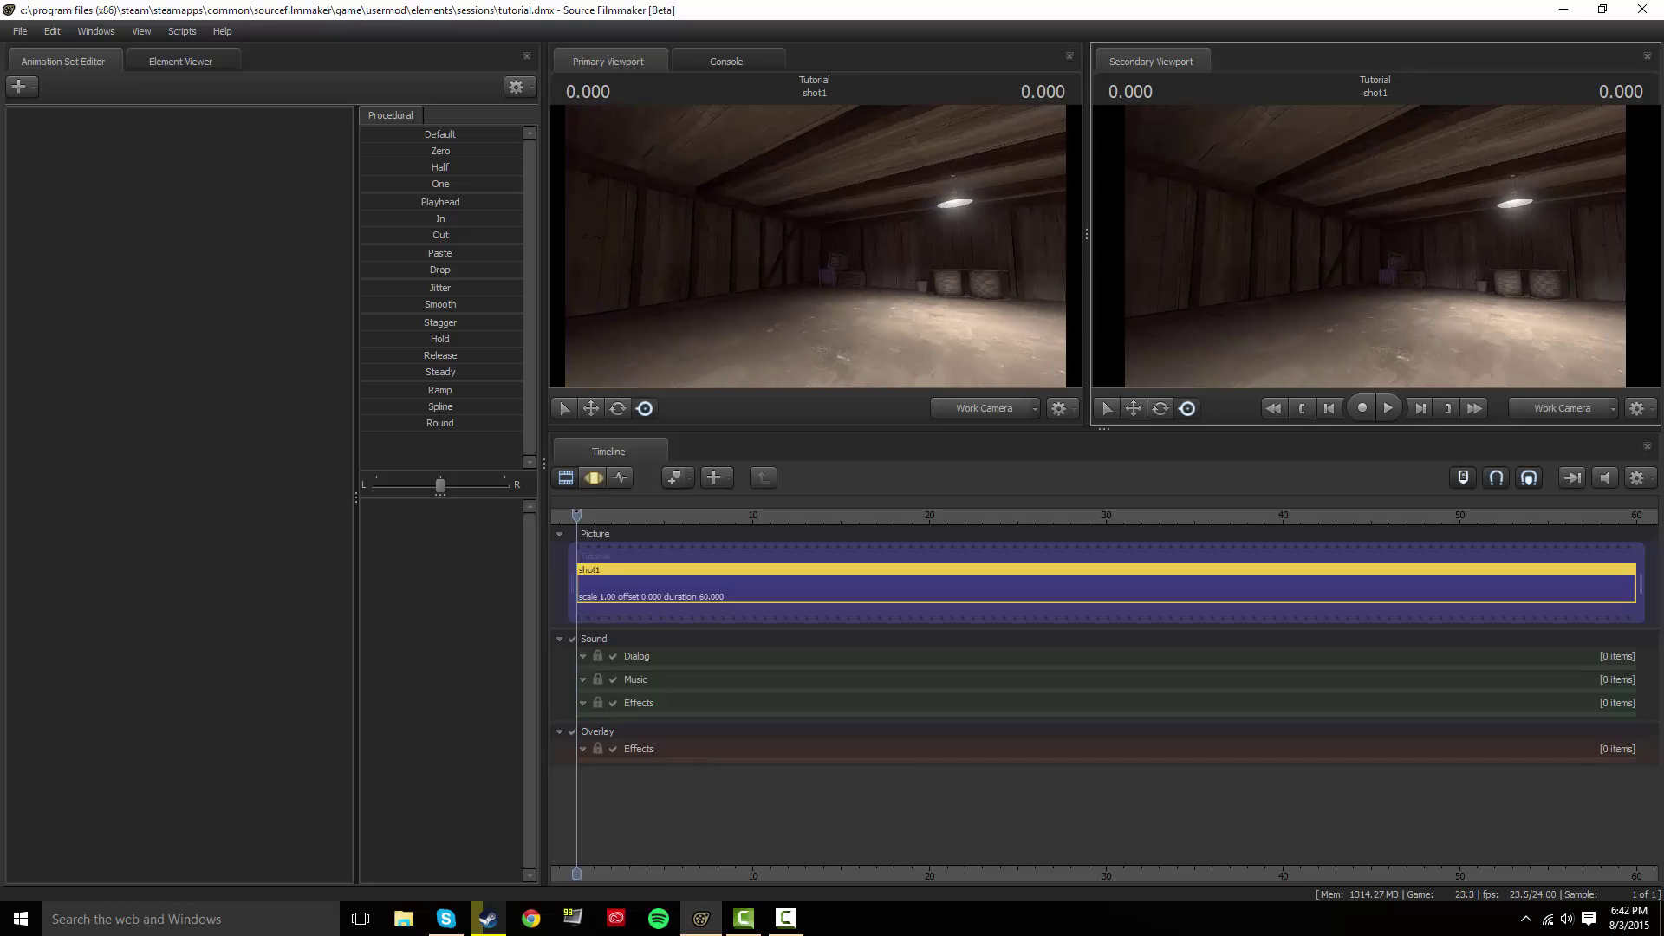
drag(1379, 242, 1460, 255)
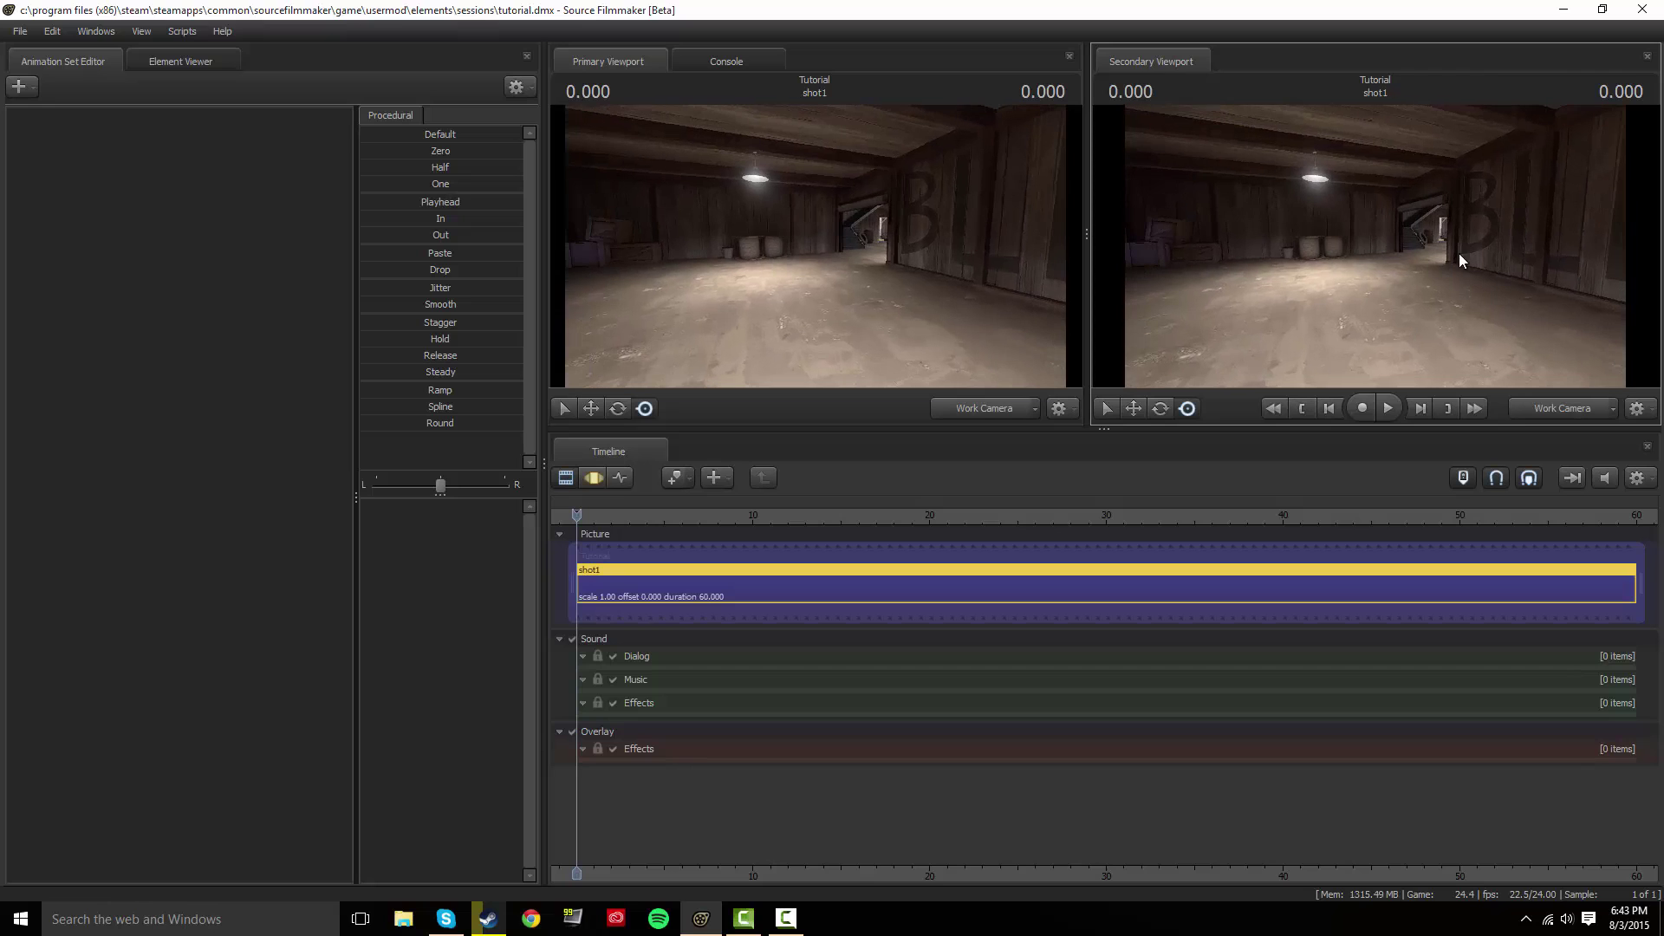
click(18, 86)
click(93, 169)
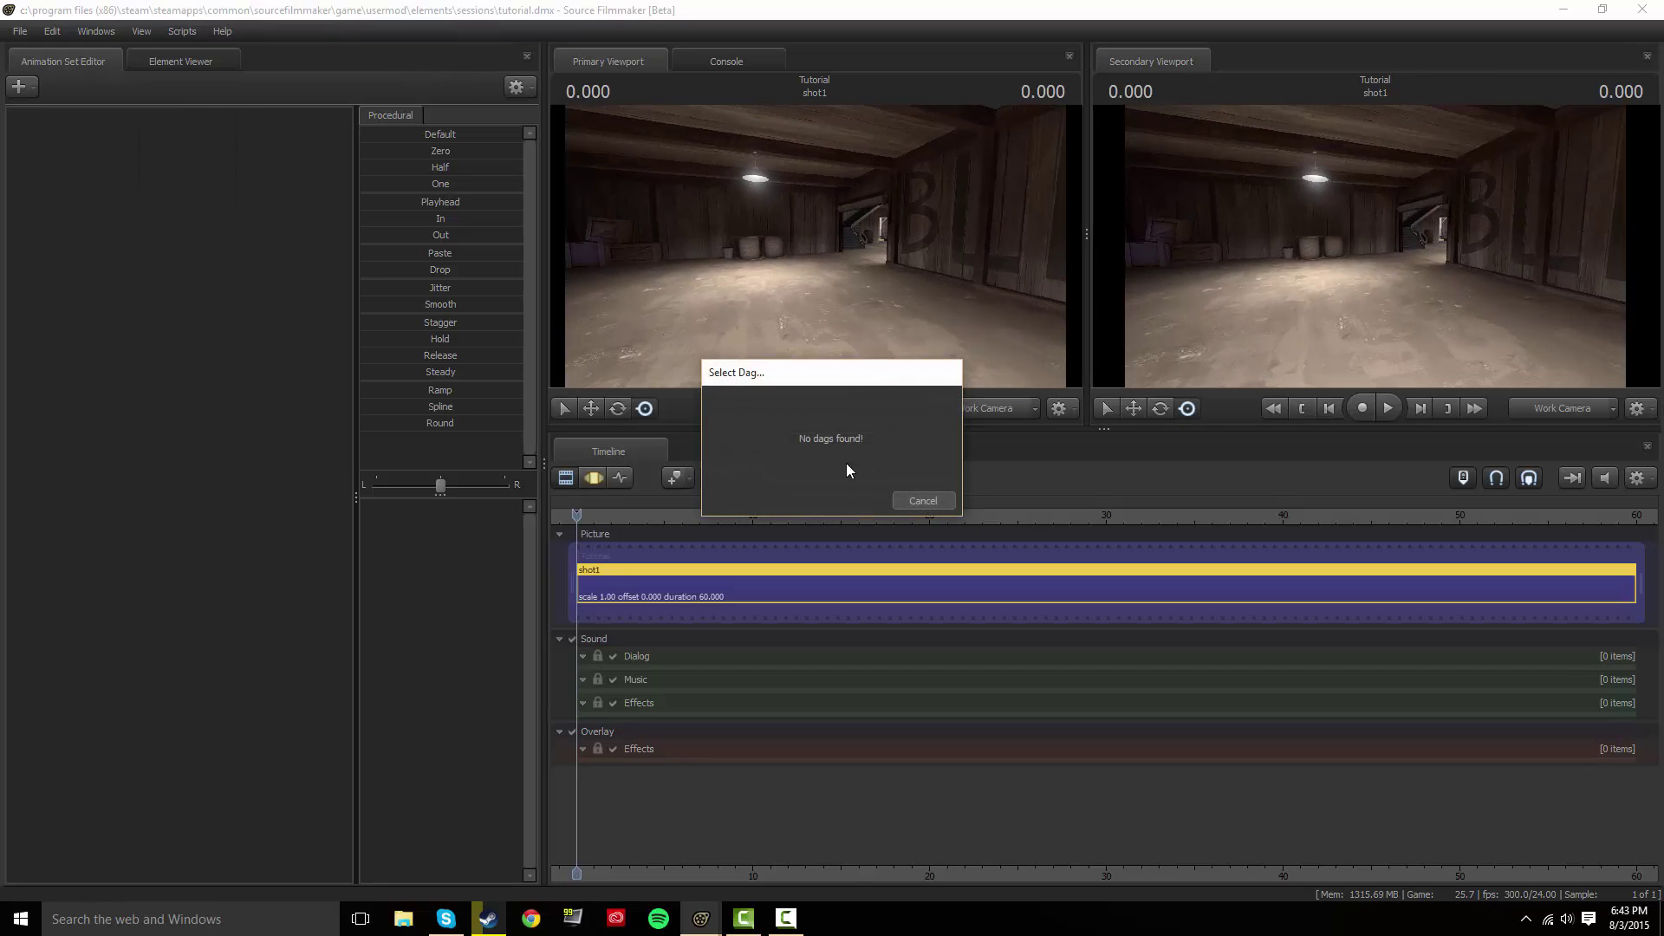
click(923, 500)
Create an animation set for a new camera and set camera1 as the primary viewport's scene camera.
click(19, 87)
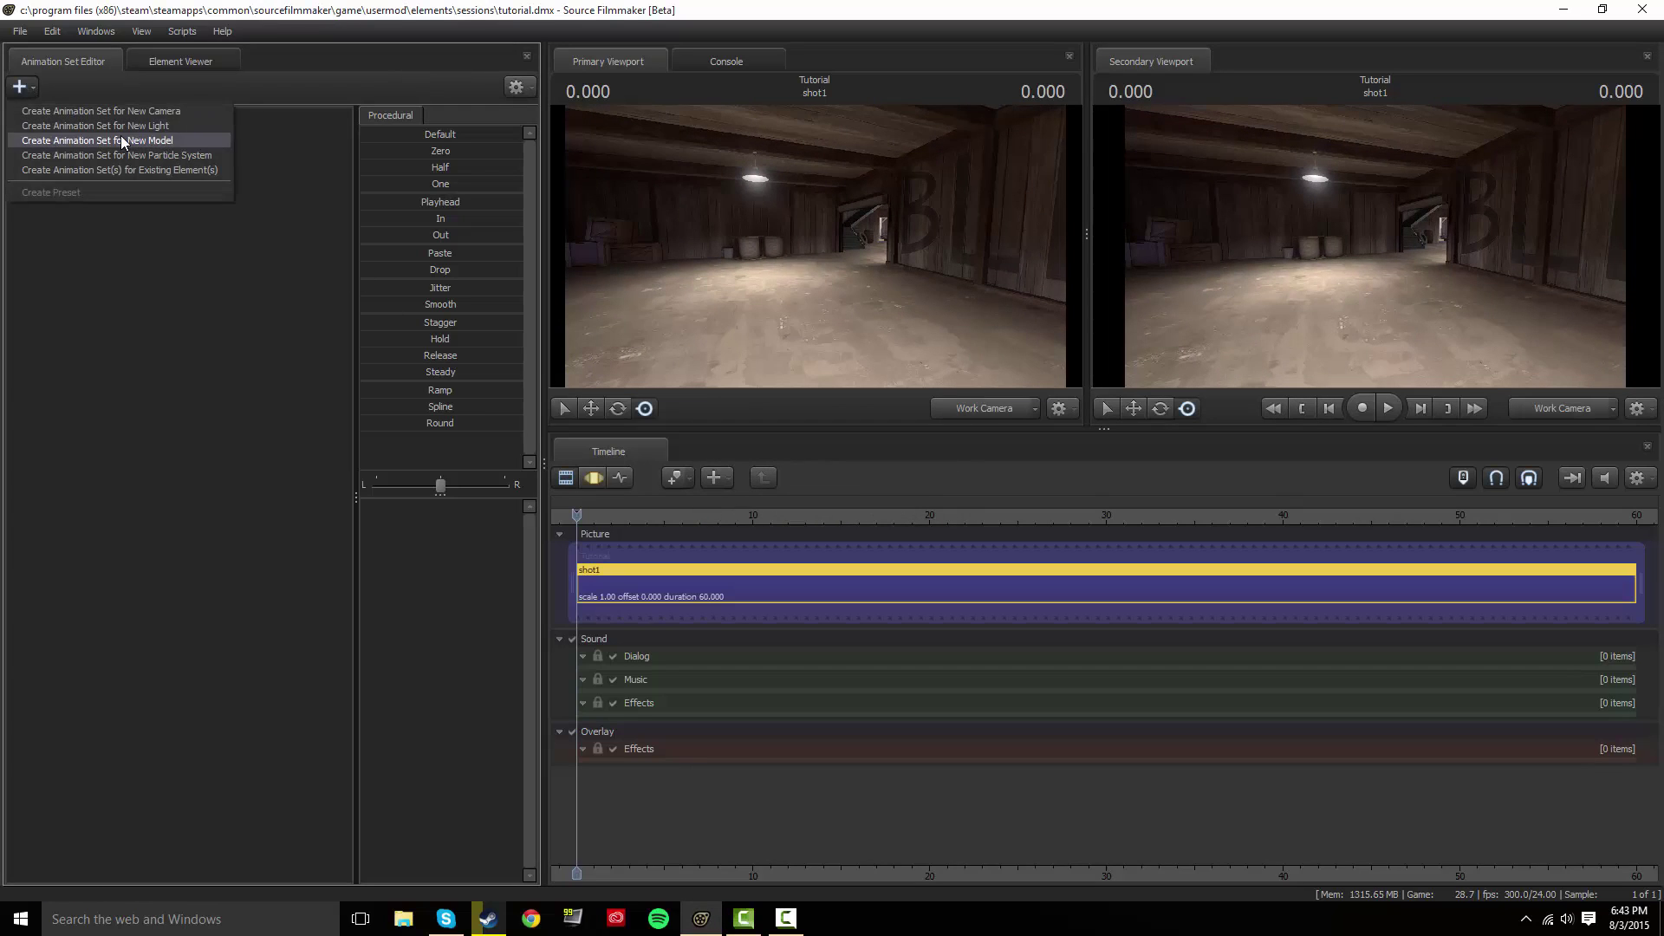
click(118, 111)
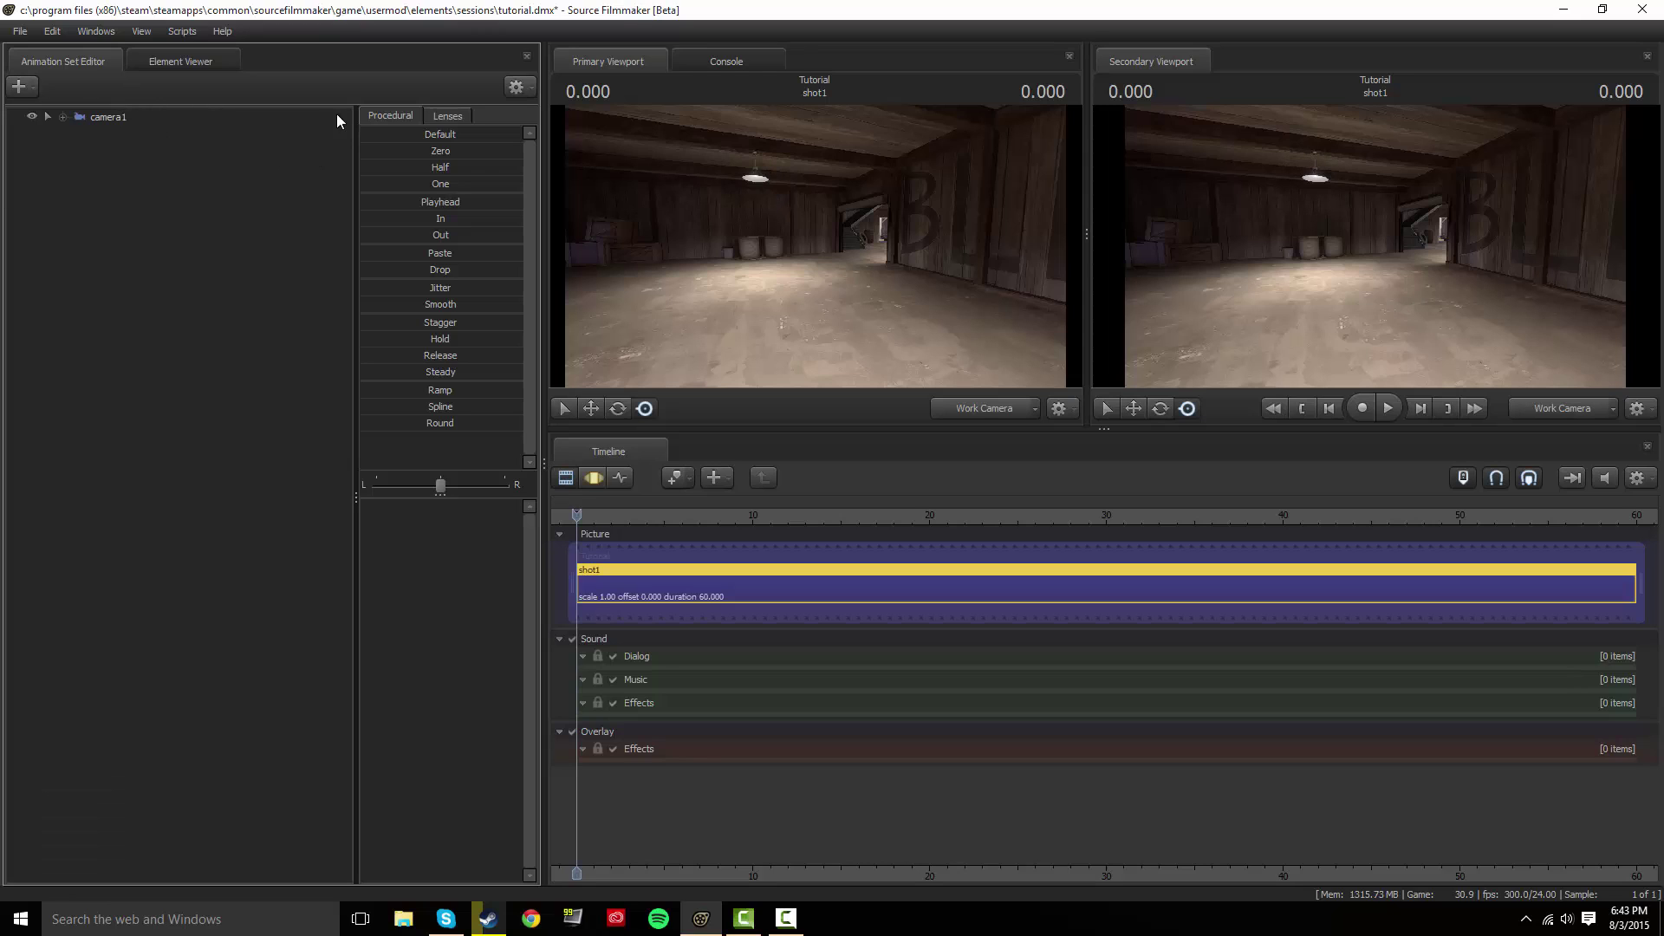
click(102, 116)
click(1037, 409)
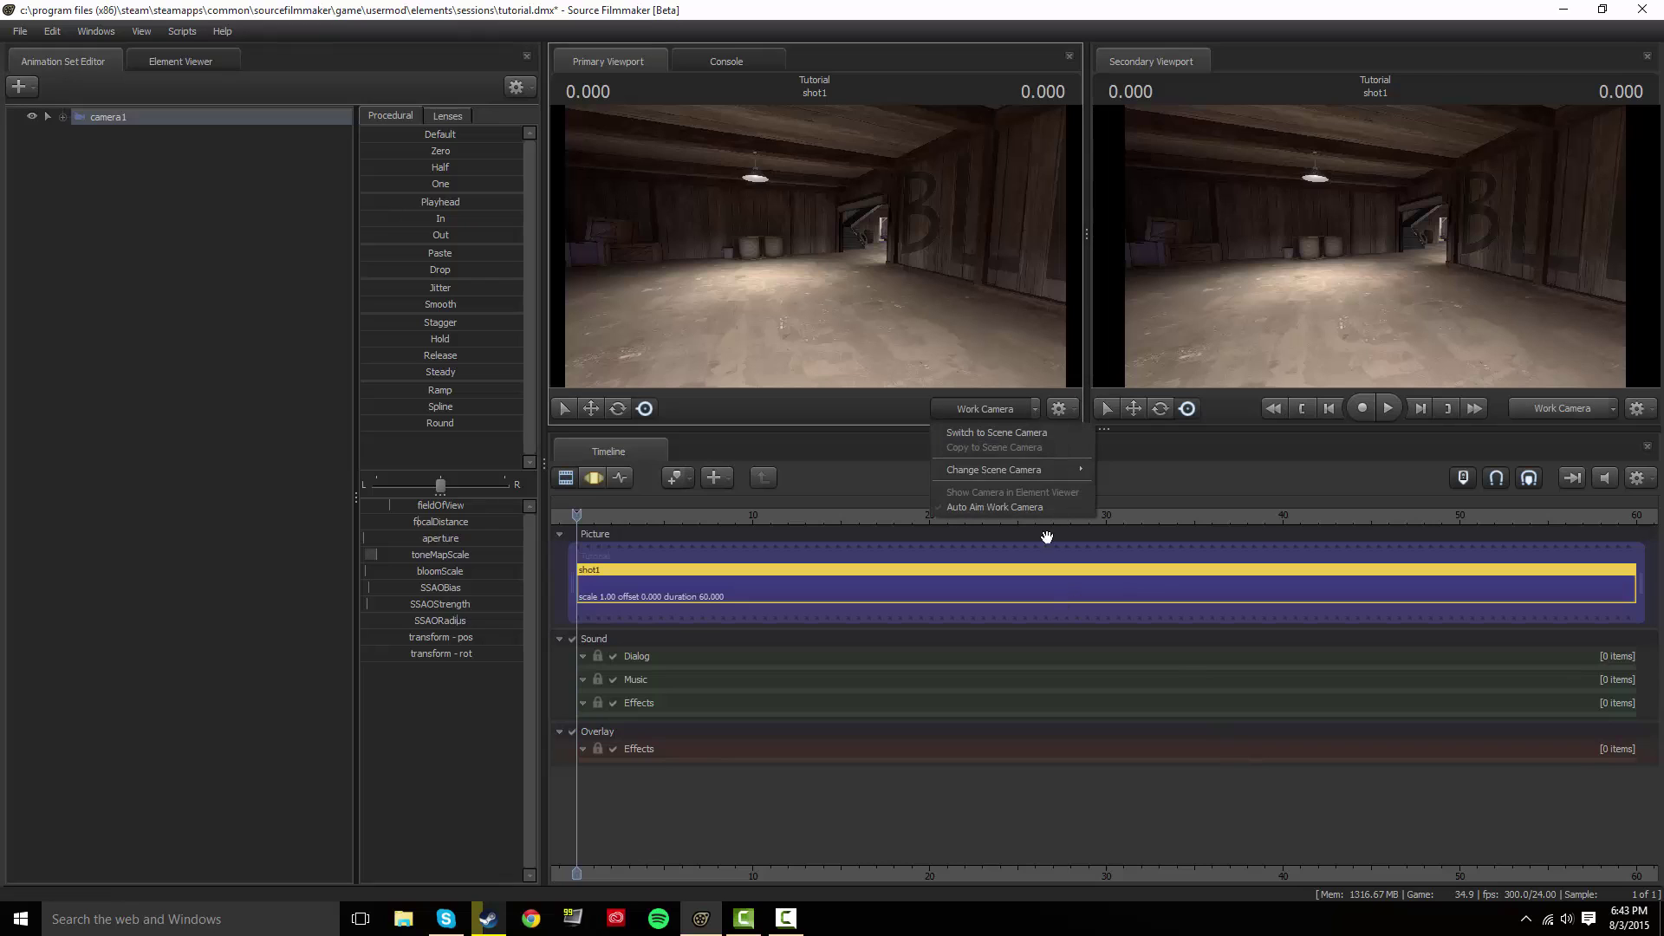
mouse_move(1012, 470)
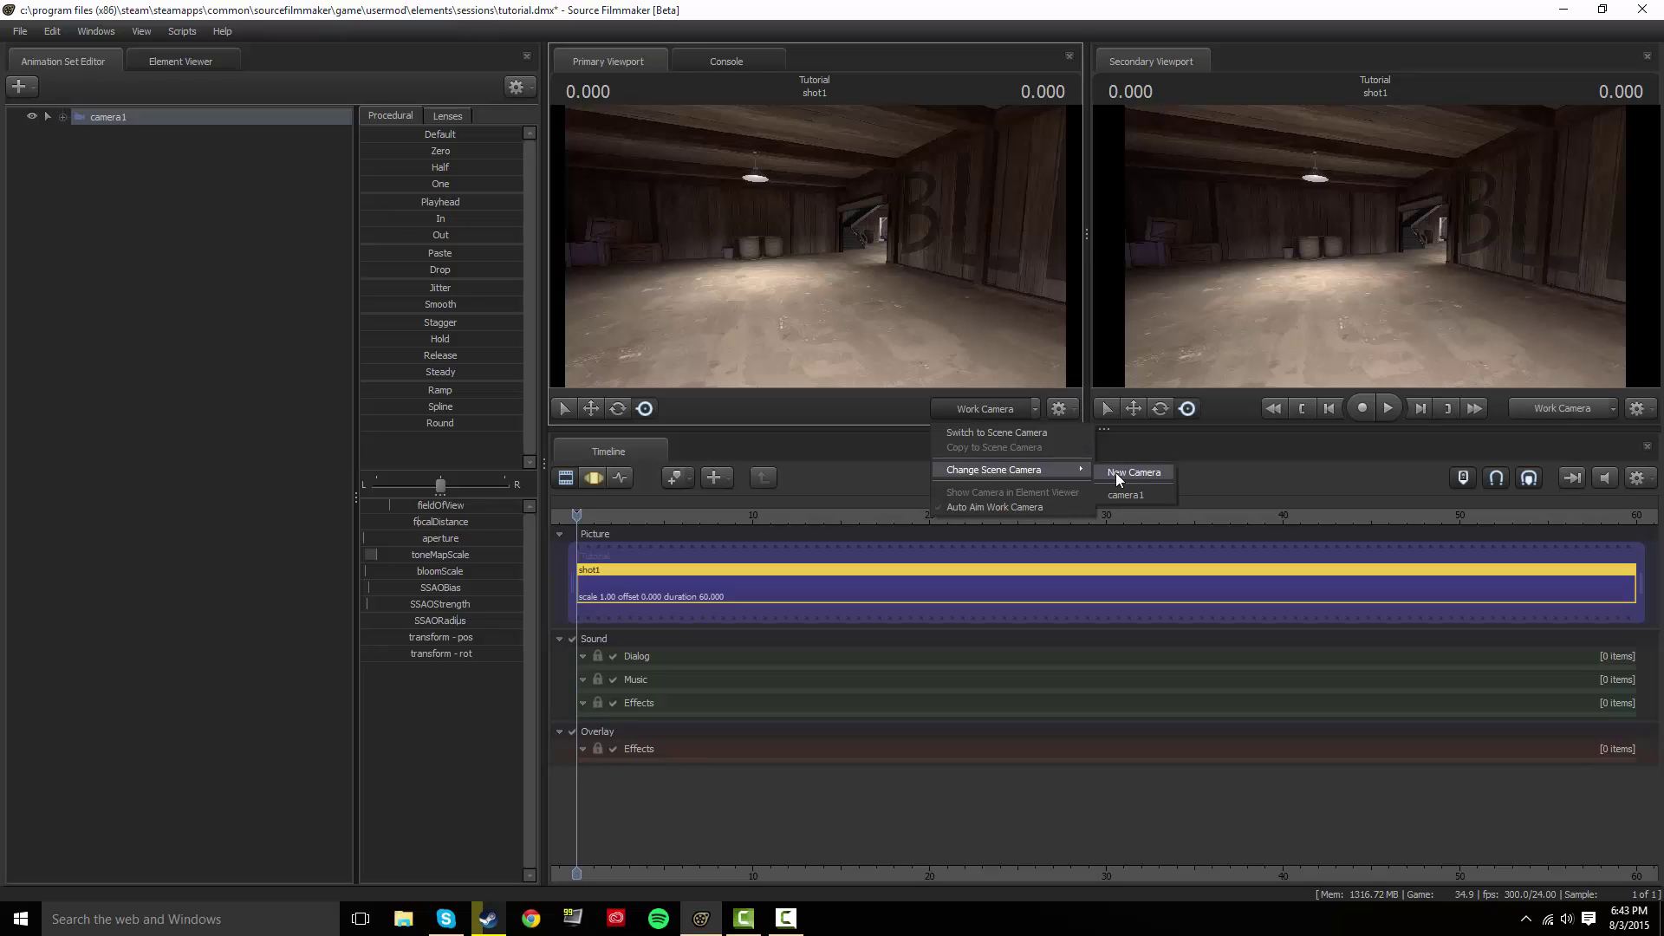
click(1119, 495)
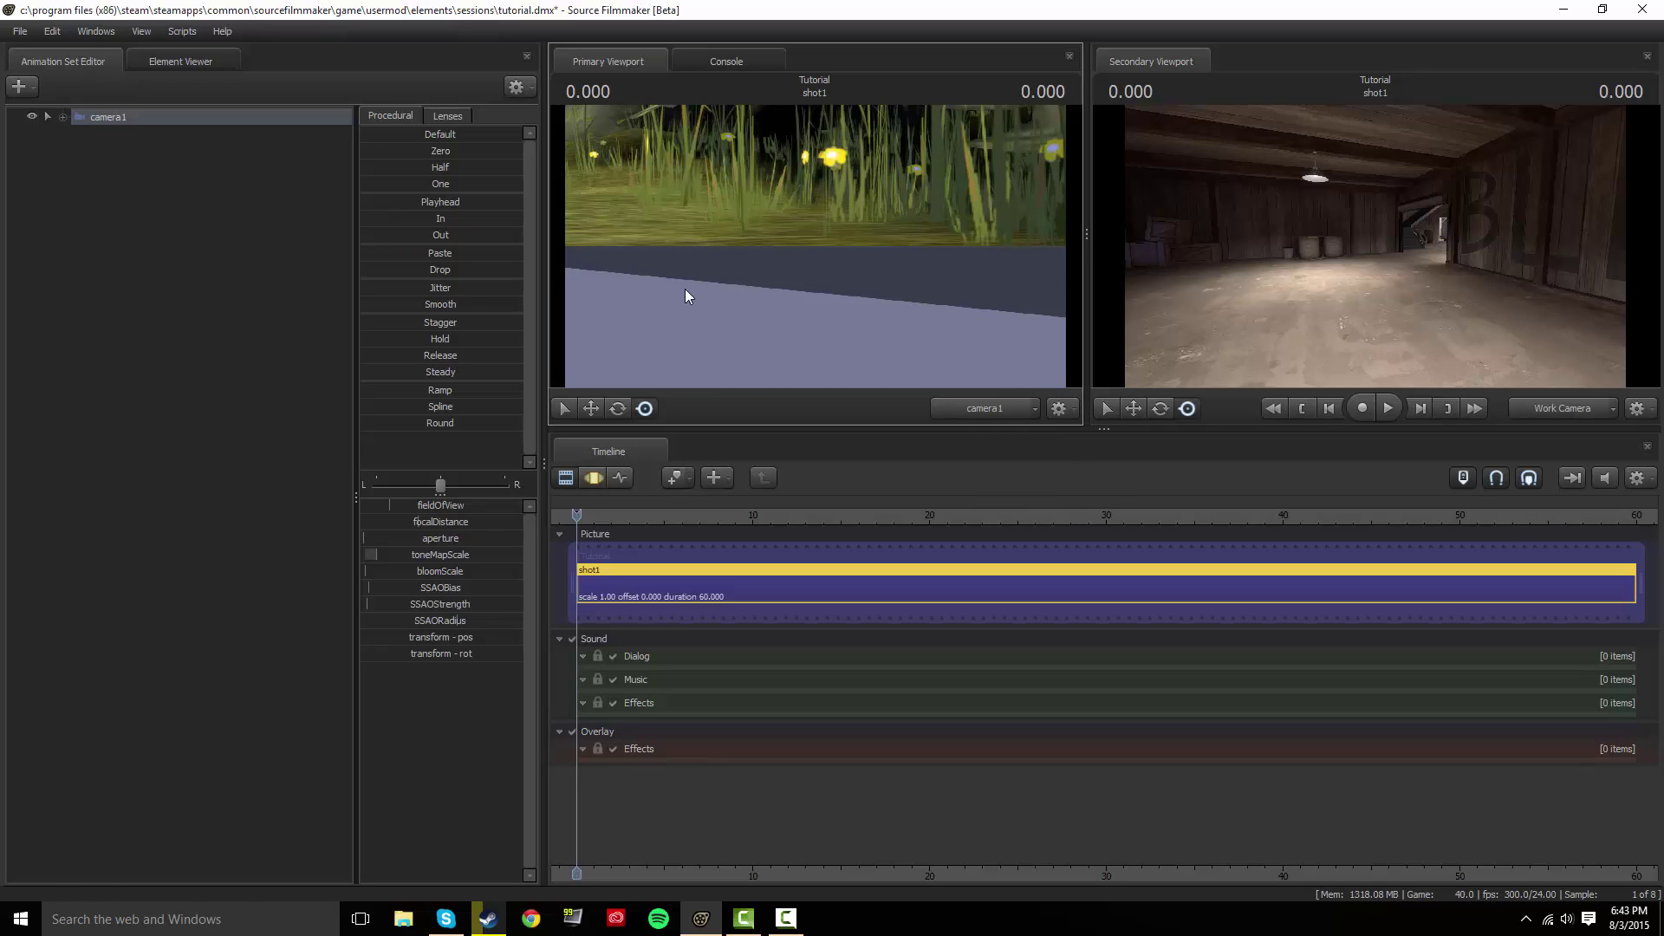
In the Motion Editor, reposition camera1 to face the tree stump and tire outside the garage doors, and return to the Clip Editor.
click(594, 478)
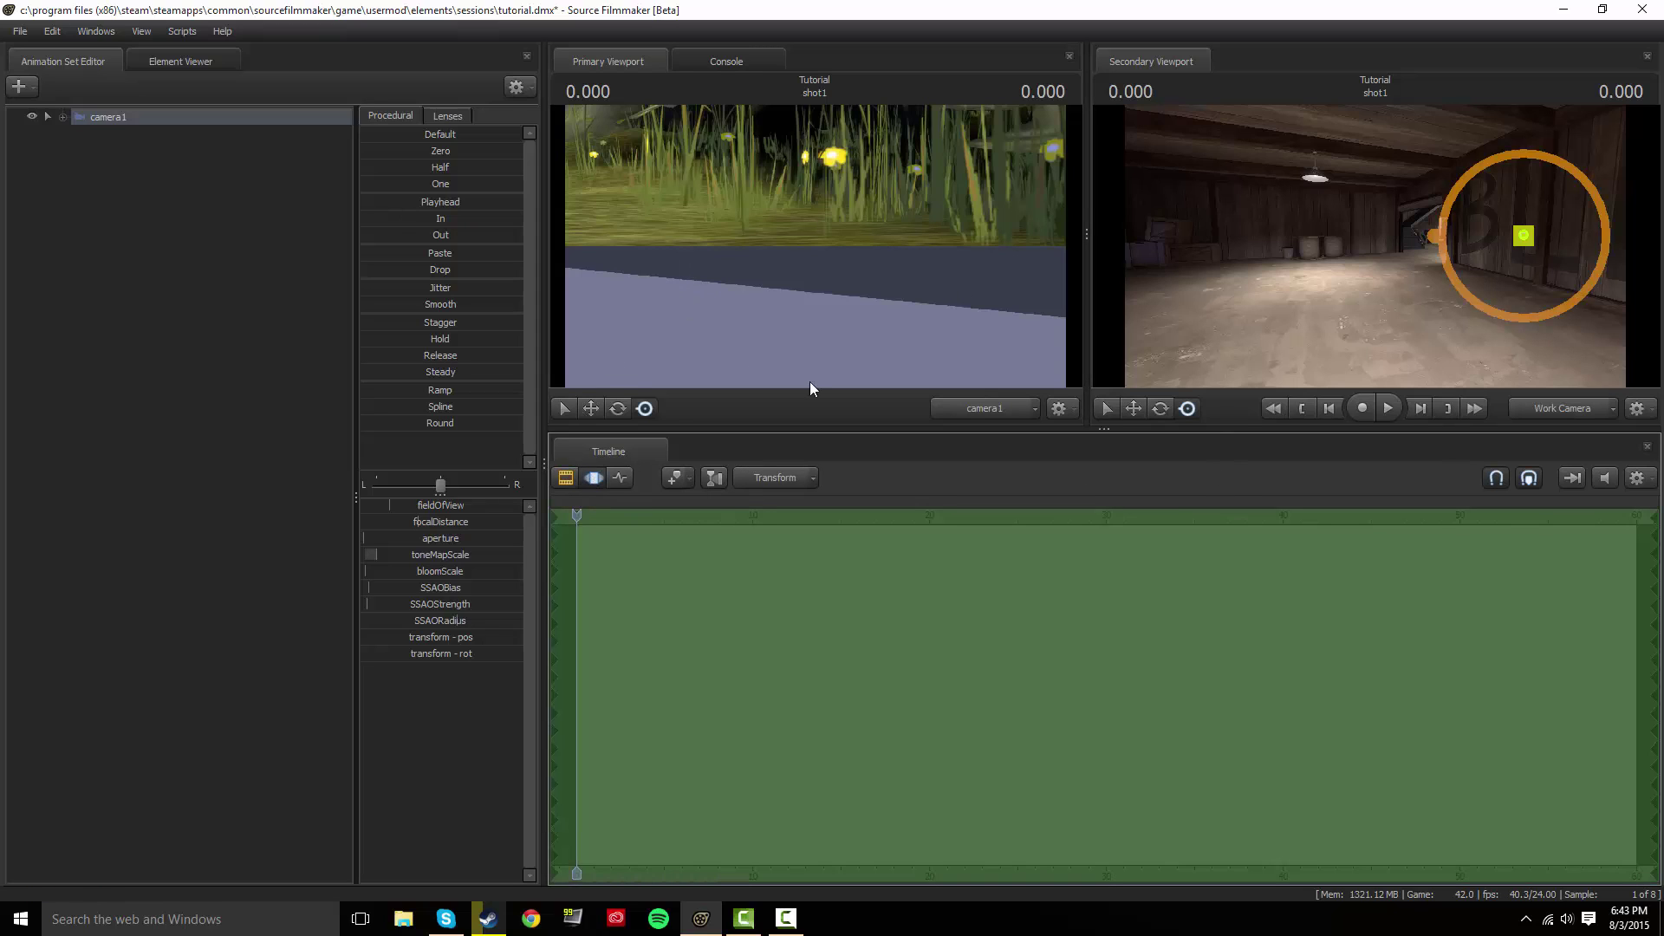
click(565, 477)
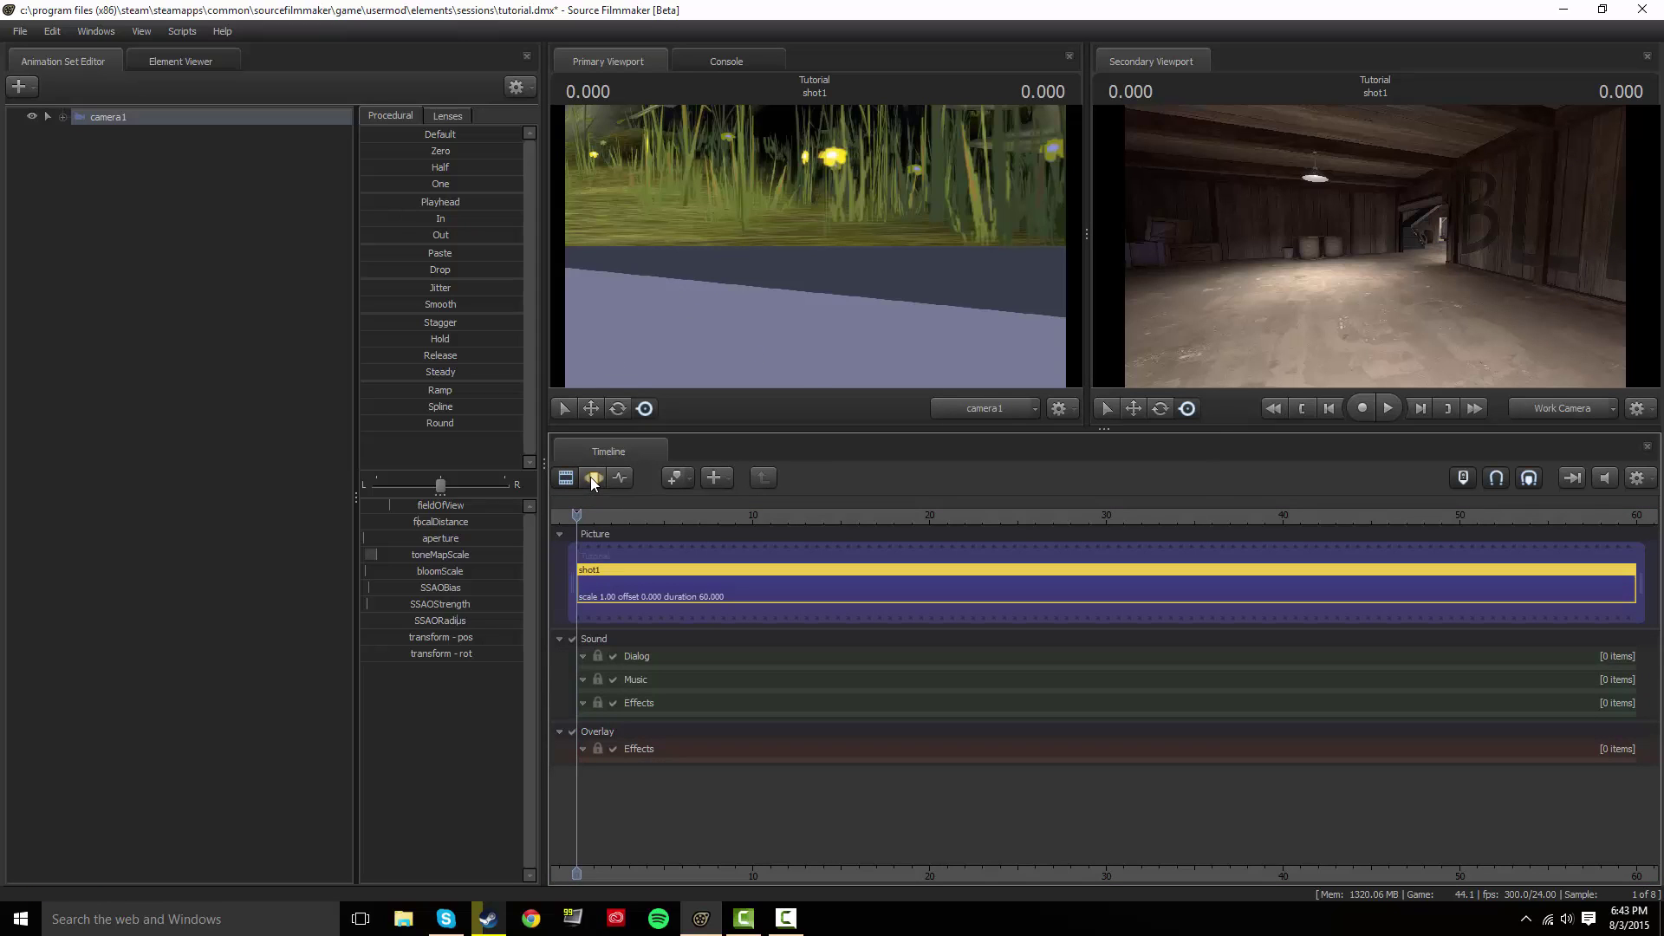
click(593, 478)
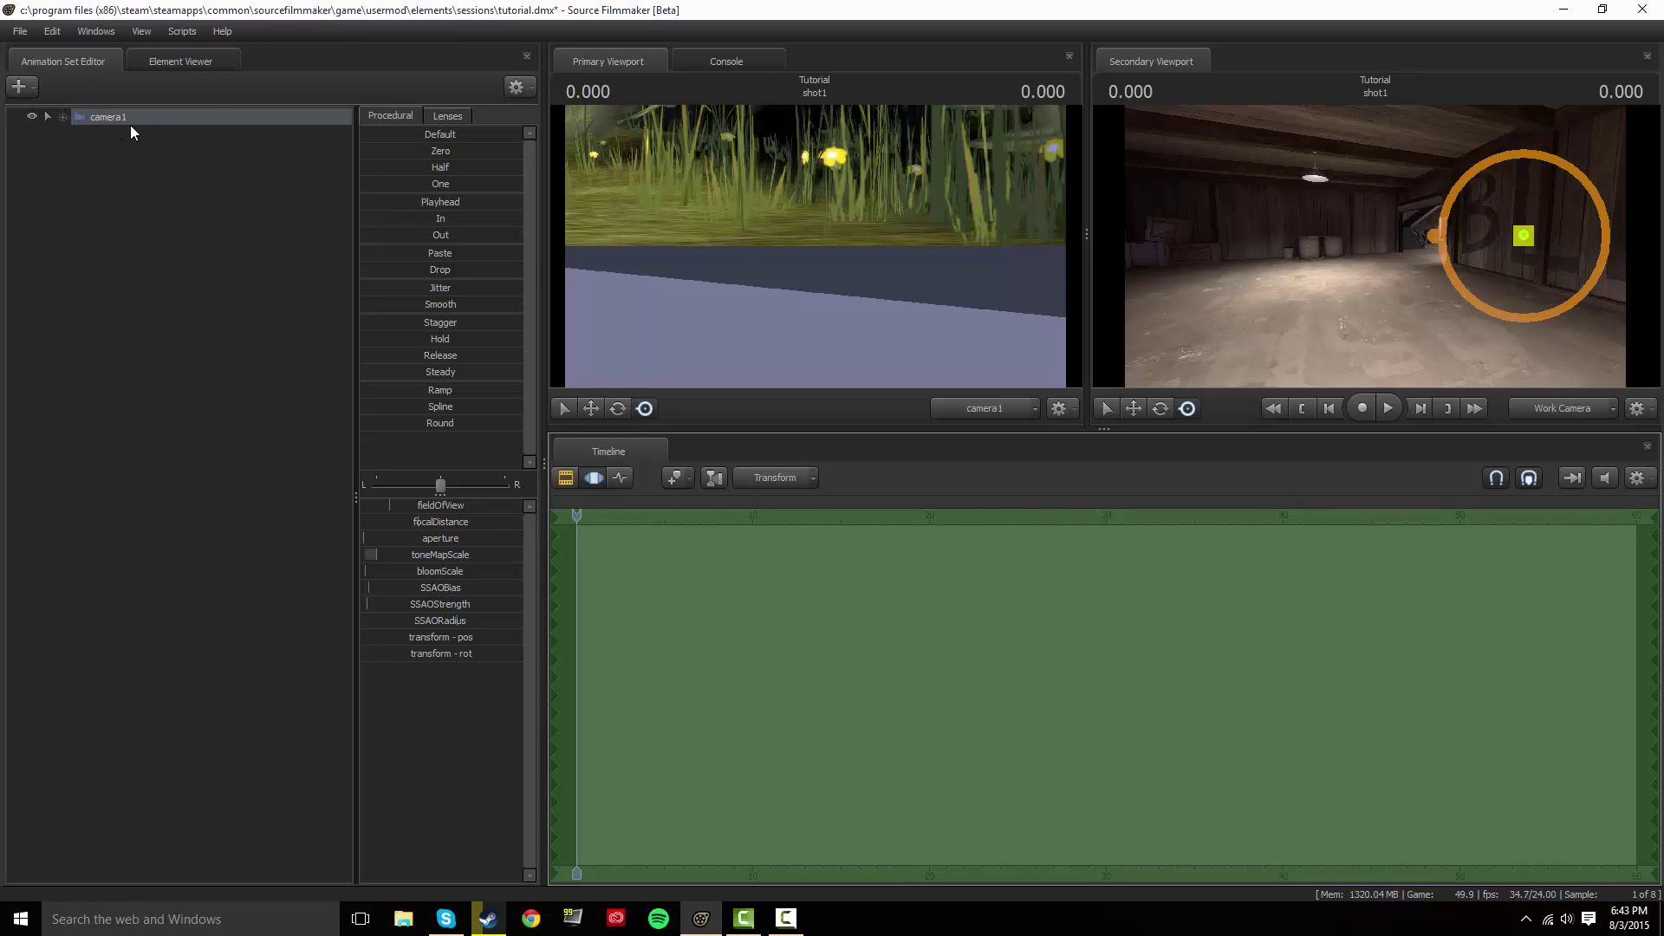
mouse_move(865, 303)
mouse_down()
mouse_move(865, 217)
mouse_move(865, 303)
mouse_up()
drag(758, 298, 821, 253)
key(w)
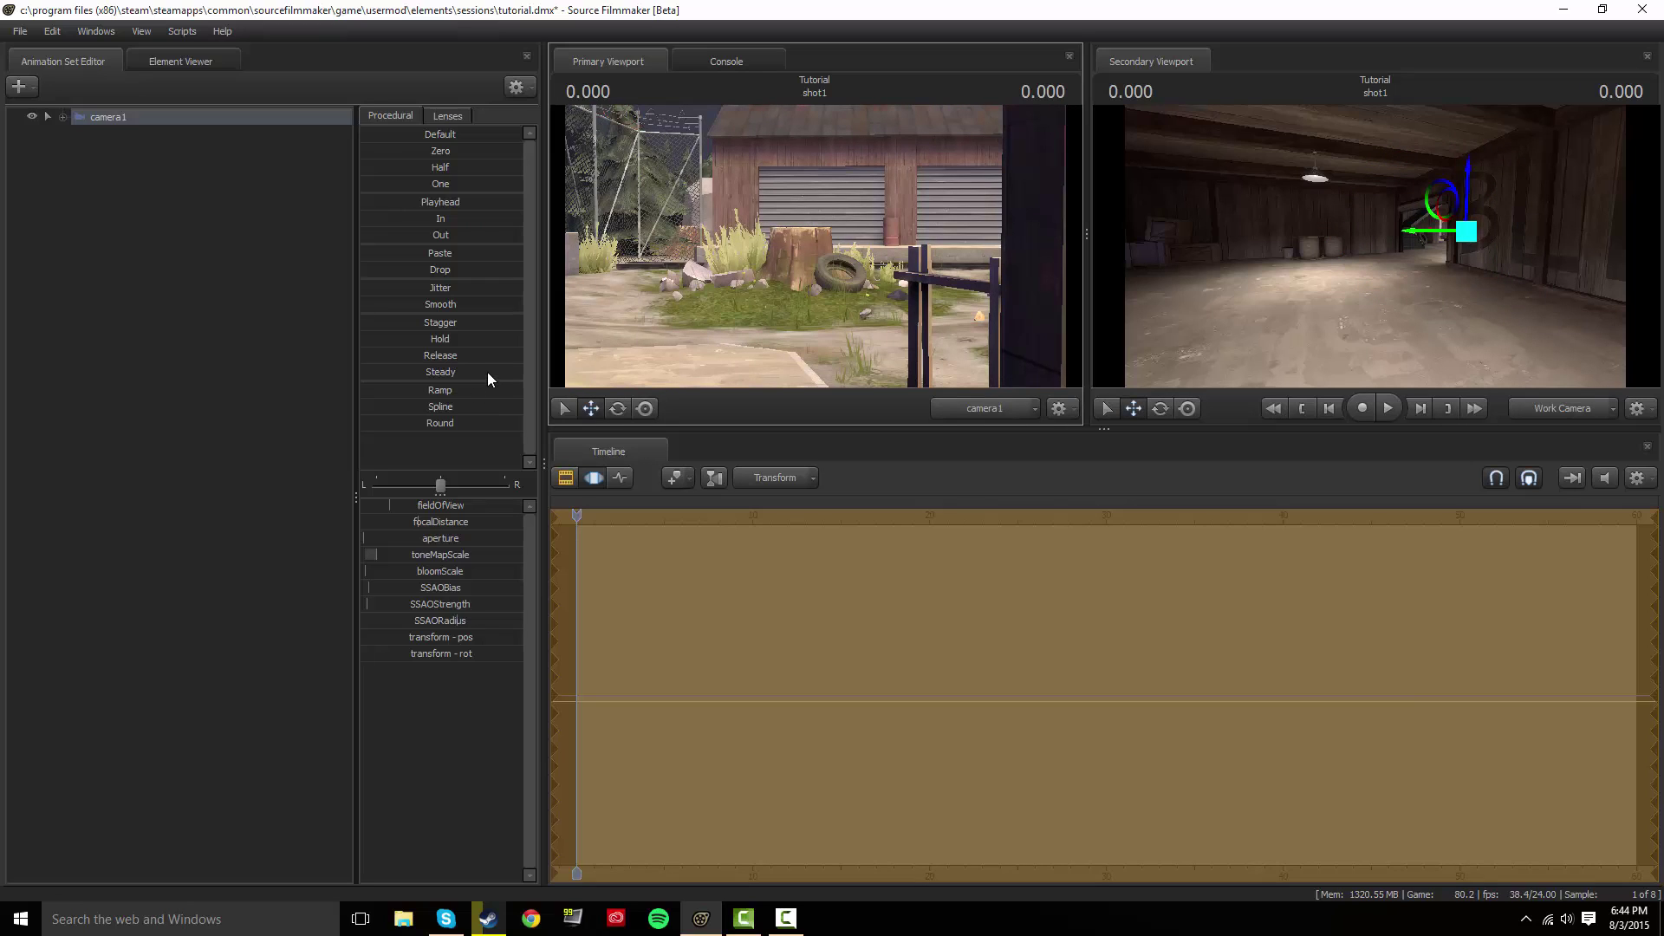
click(567, 478)
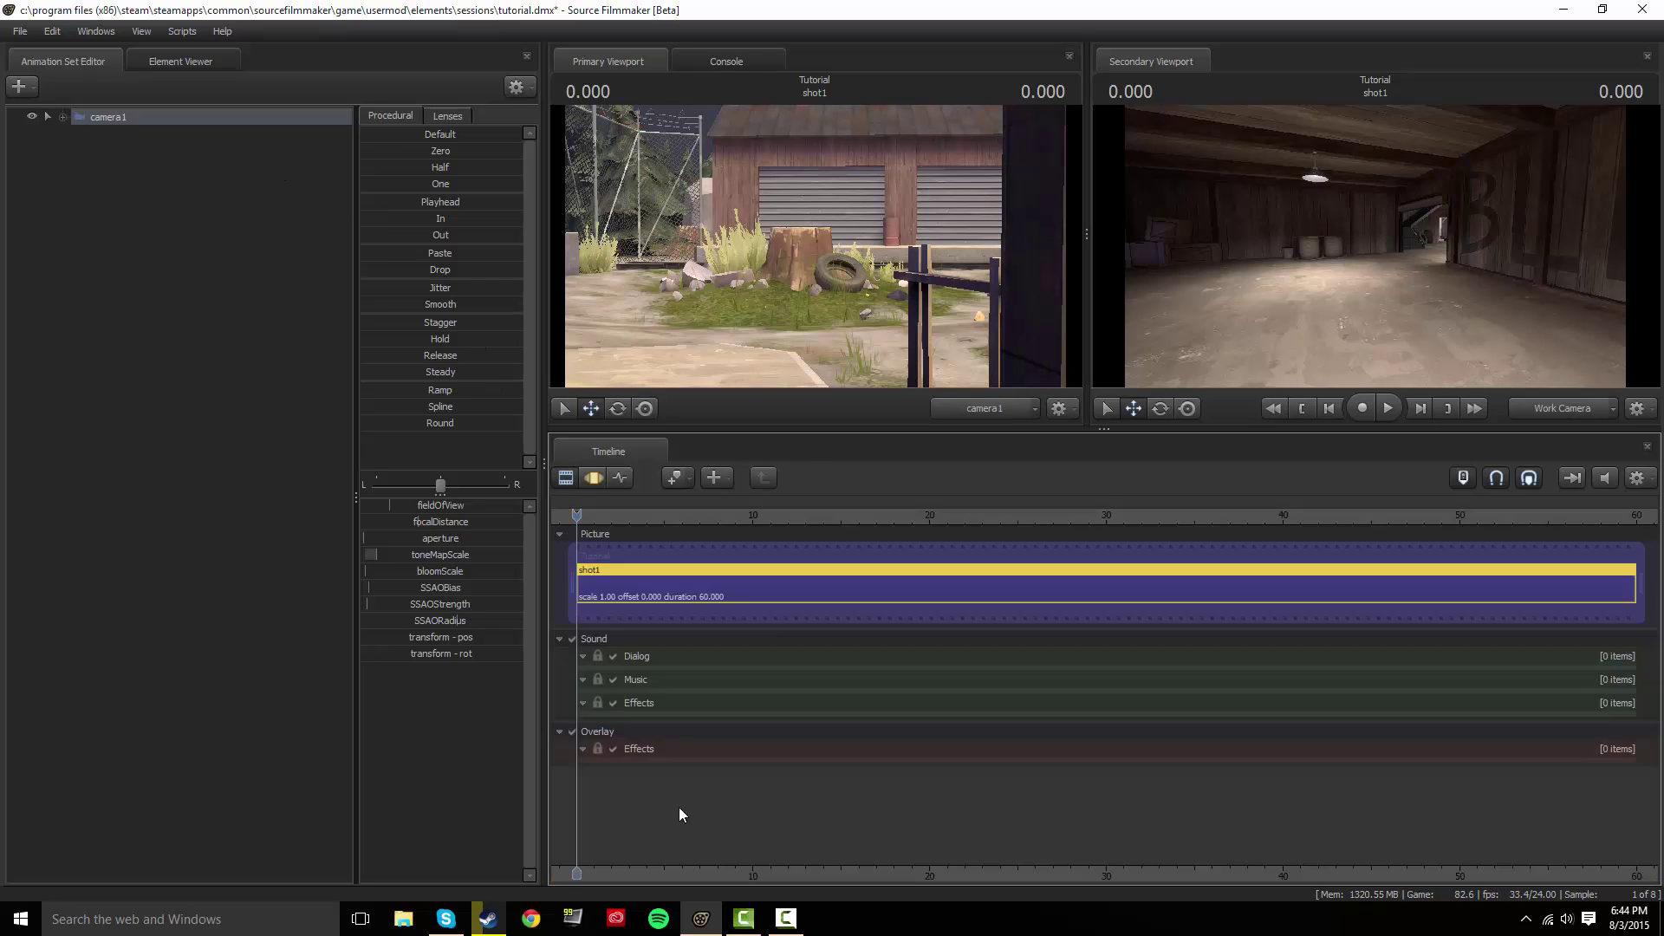
right_click(612, 578)
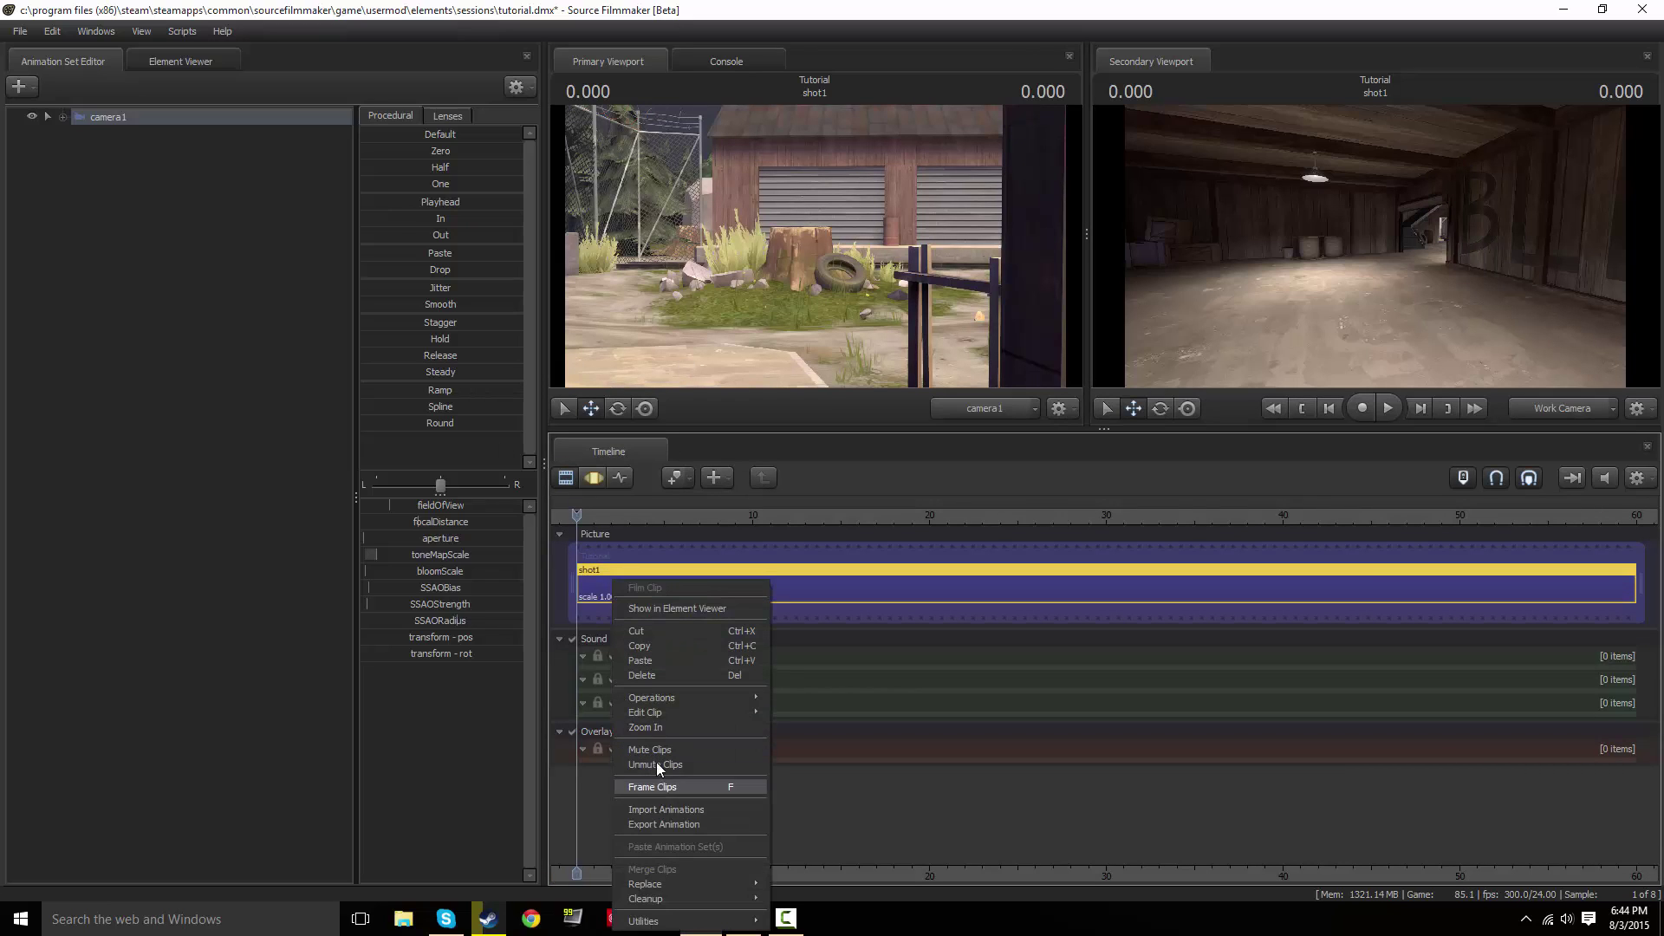
click(823, 611)
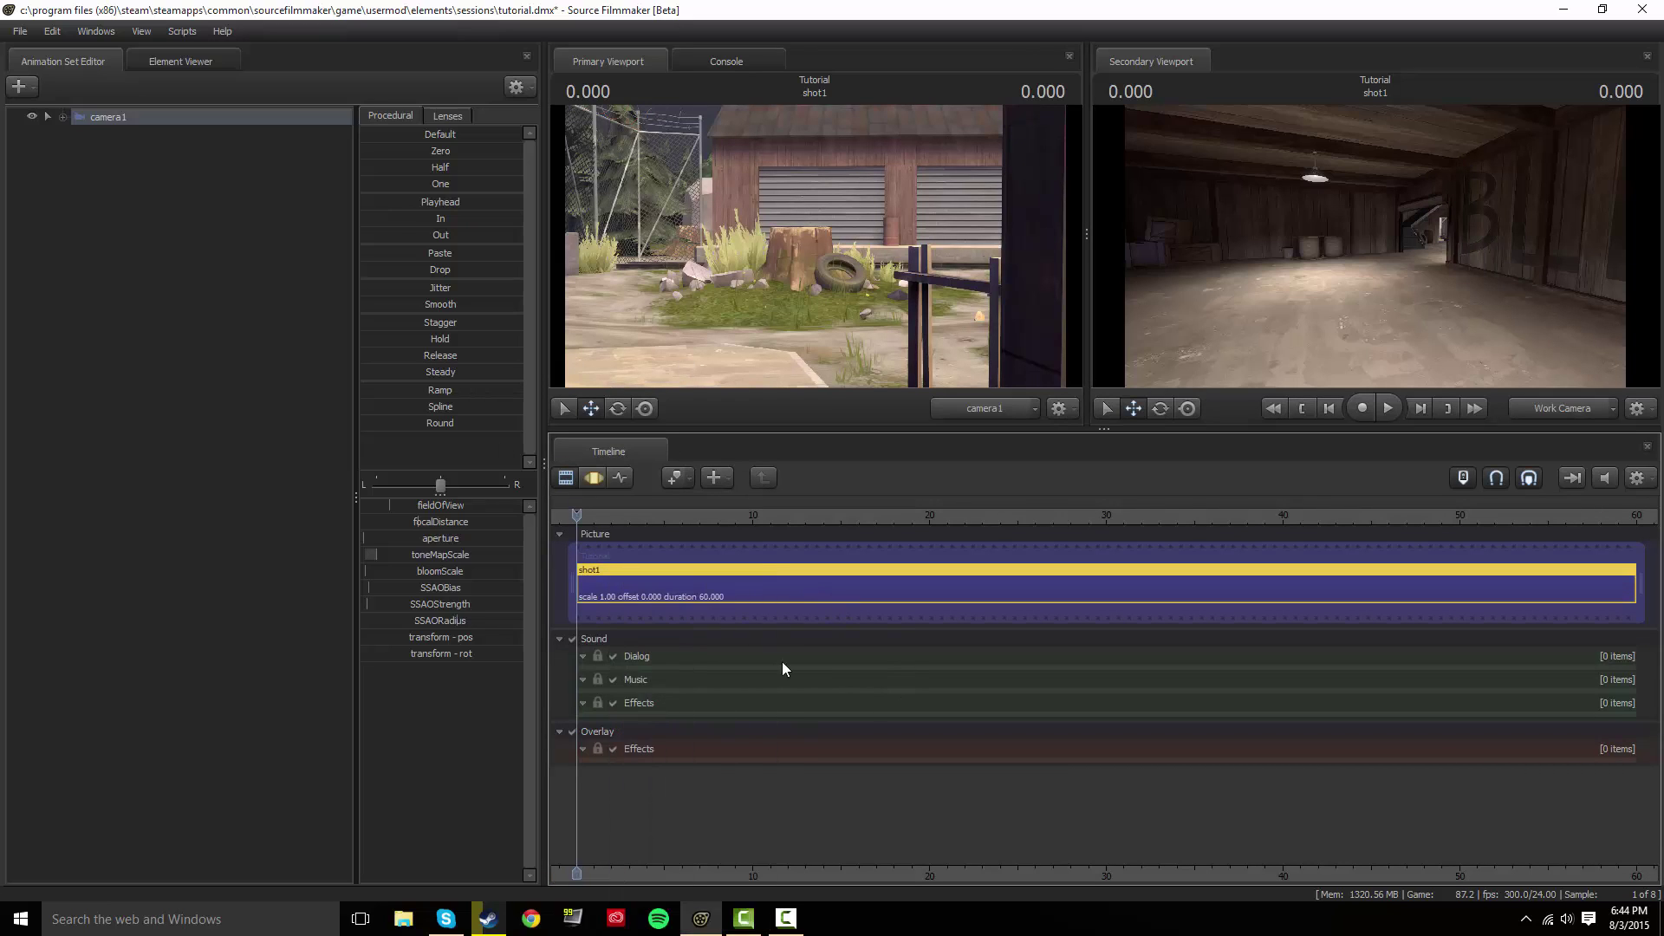
right_click(655, 666)
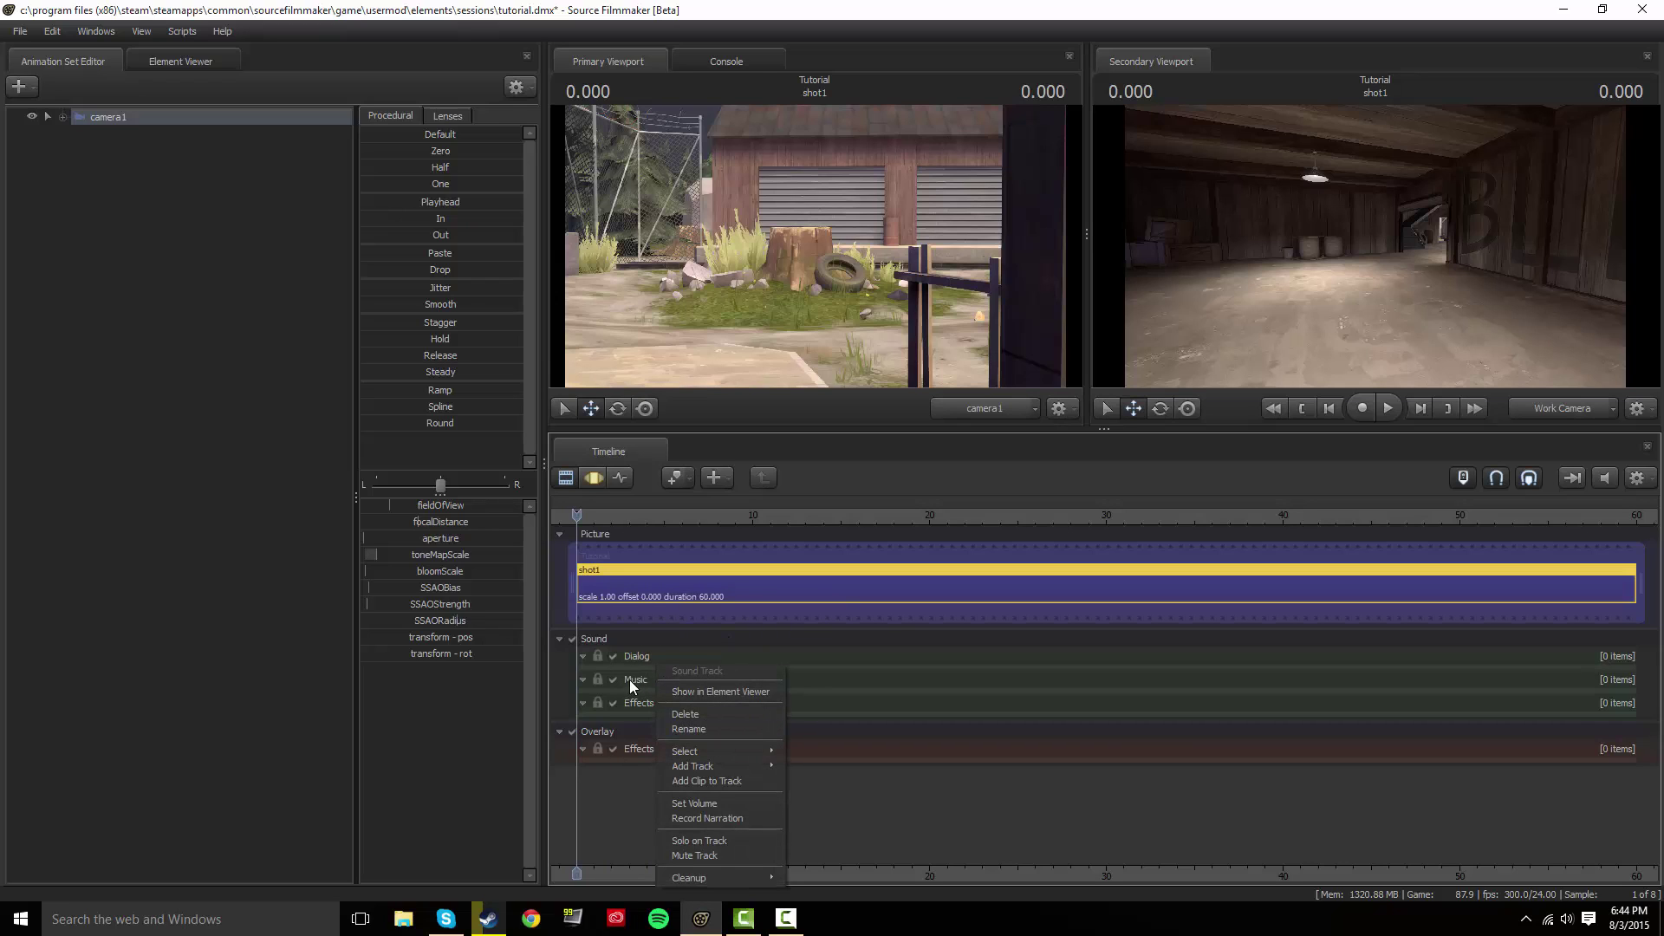
right_click(642, 703)
click(813, 704)
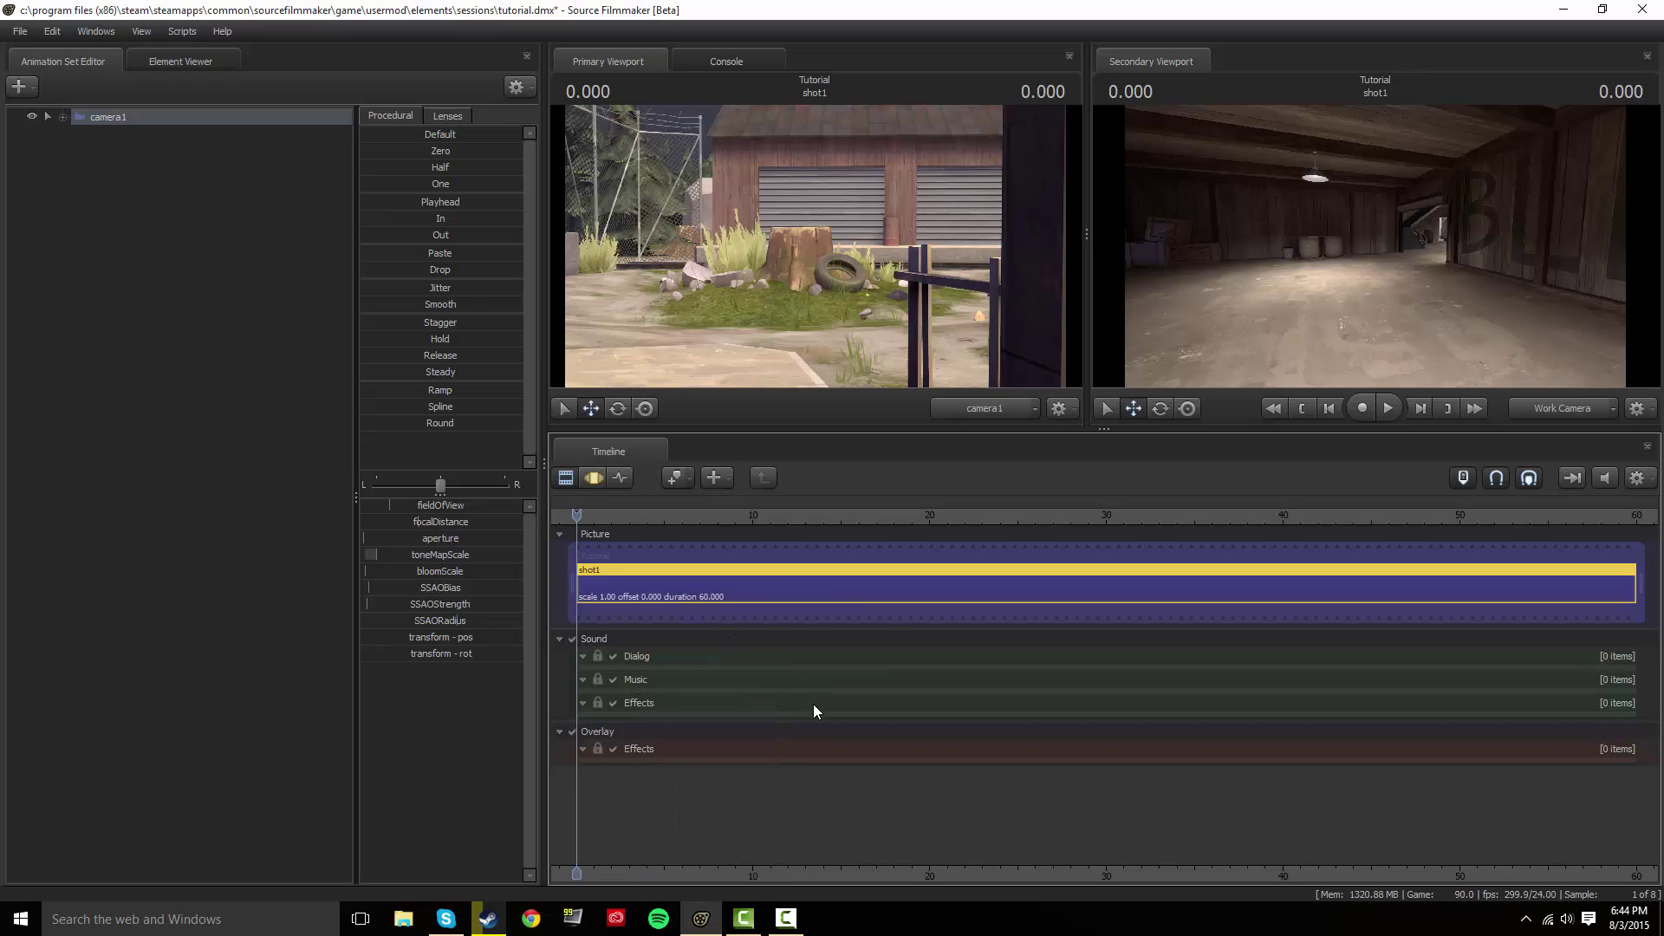
right_click(780, 685)
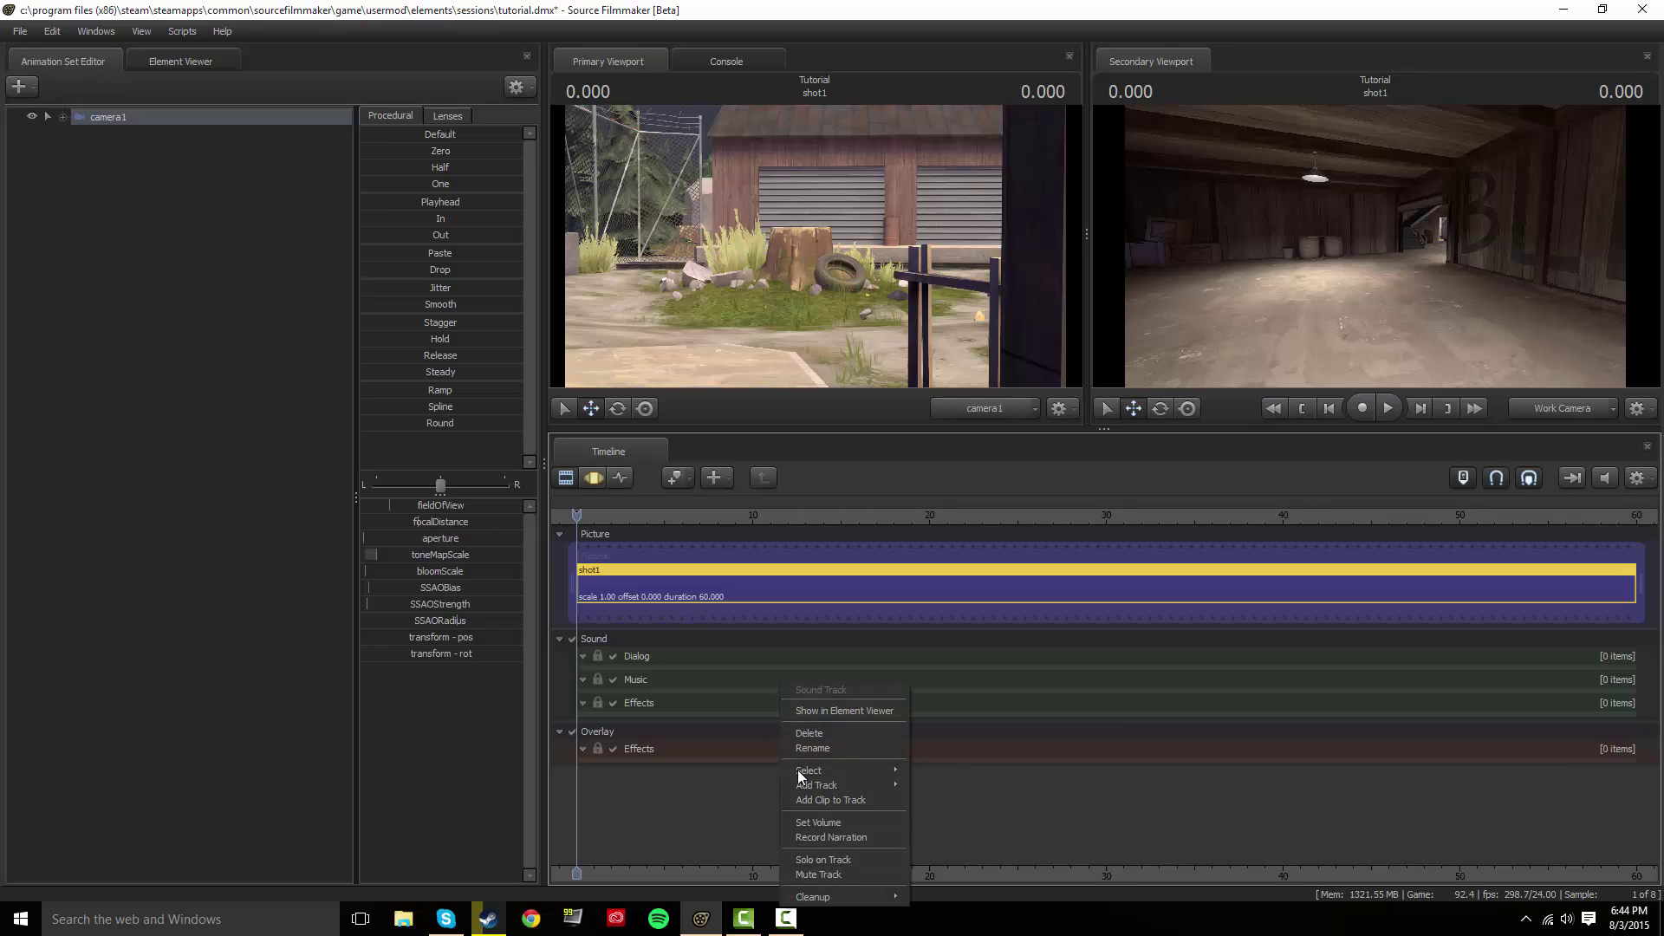
right_click(651, 709)
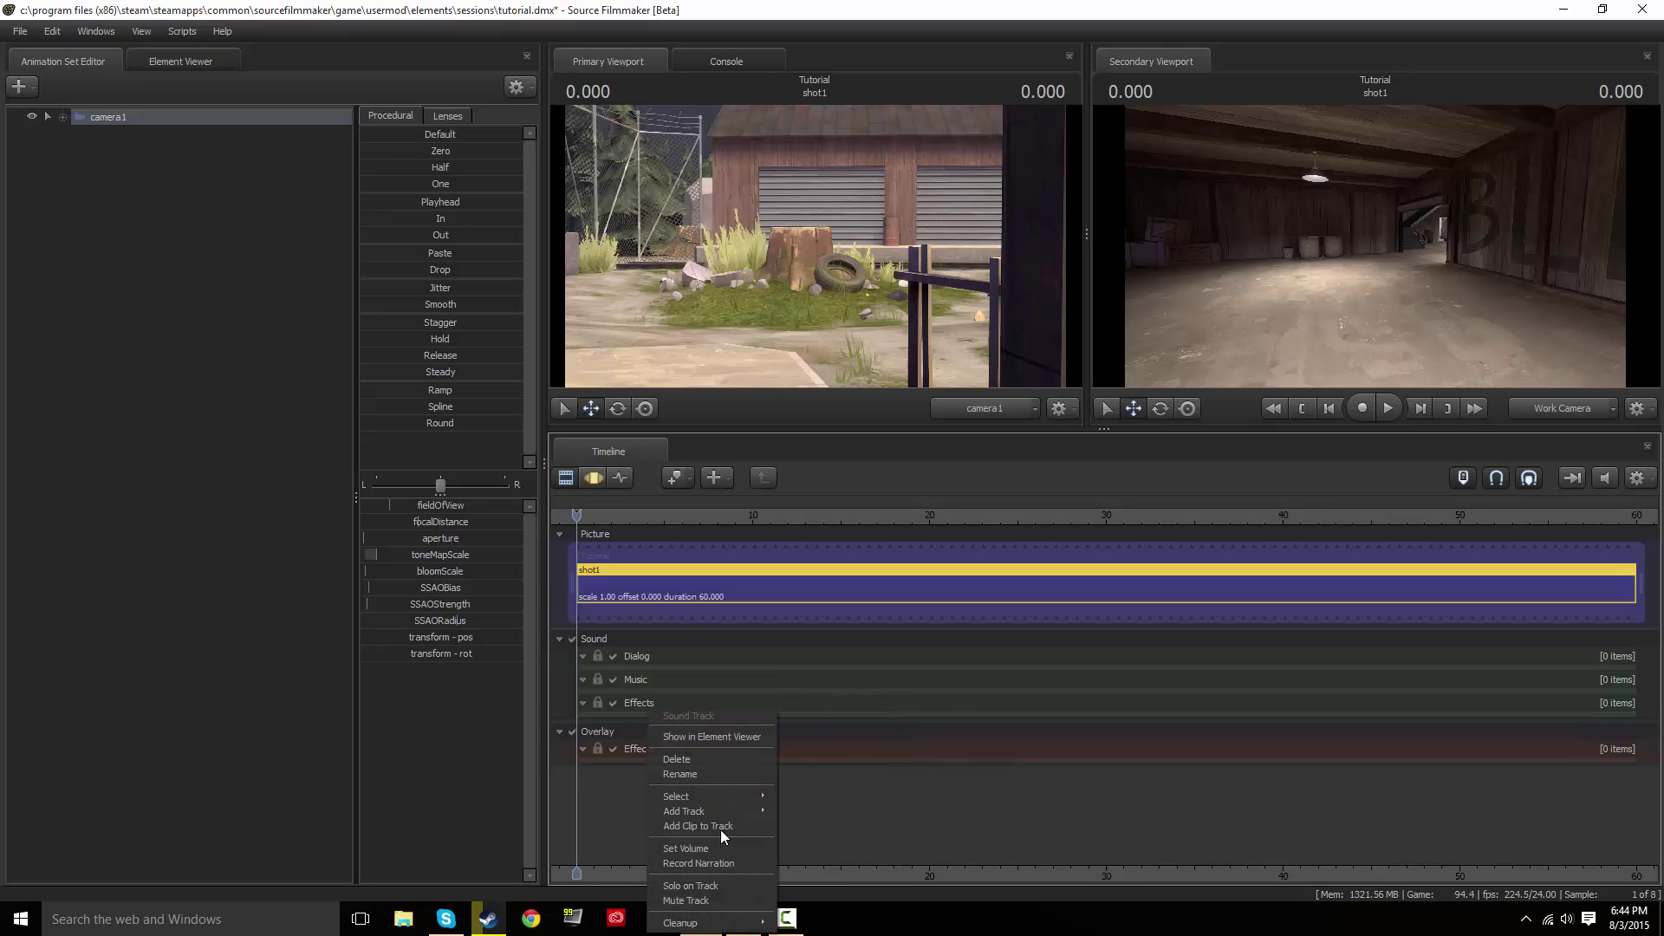
Start adding a clip to the Dialog sound track.
right_click(704, 666)
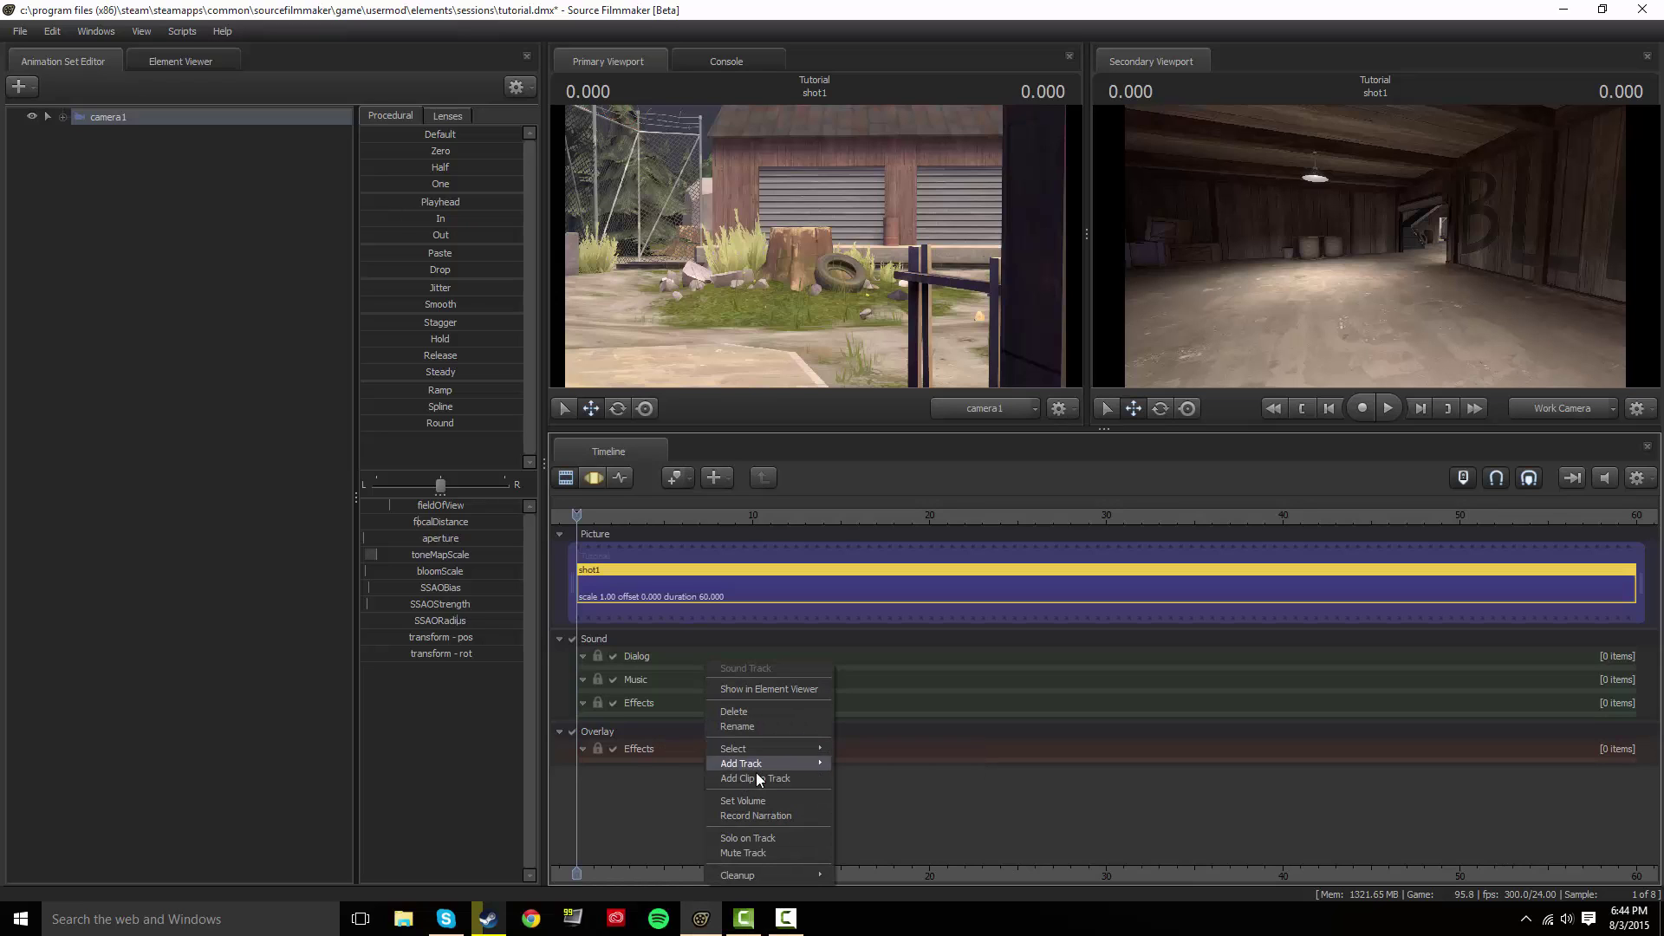
mouse_move(766, 766)
click(763, 778)
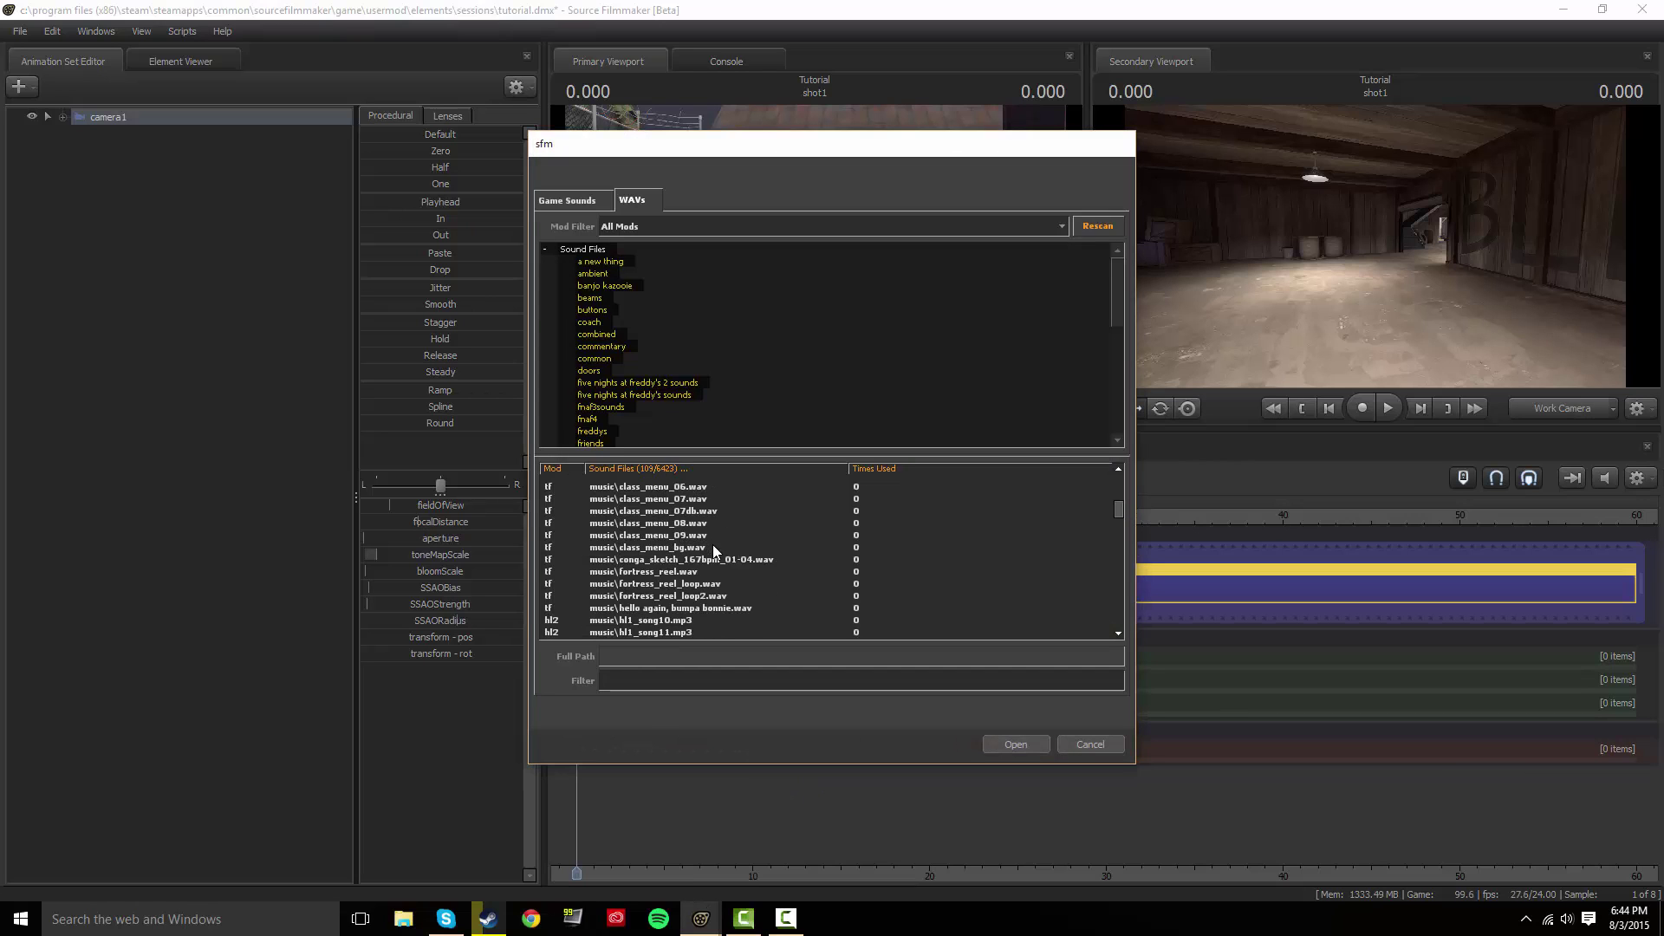
Browse the WAV files in the five nights at freddy's sounds, fnaf4, common and ambient folders for a suitable sound.
click(621, 394)
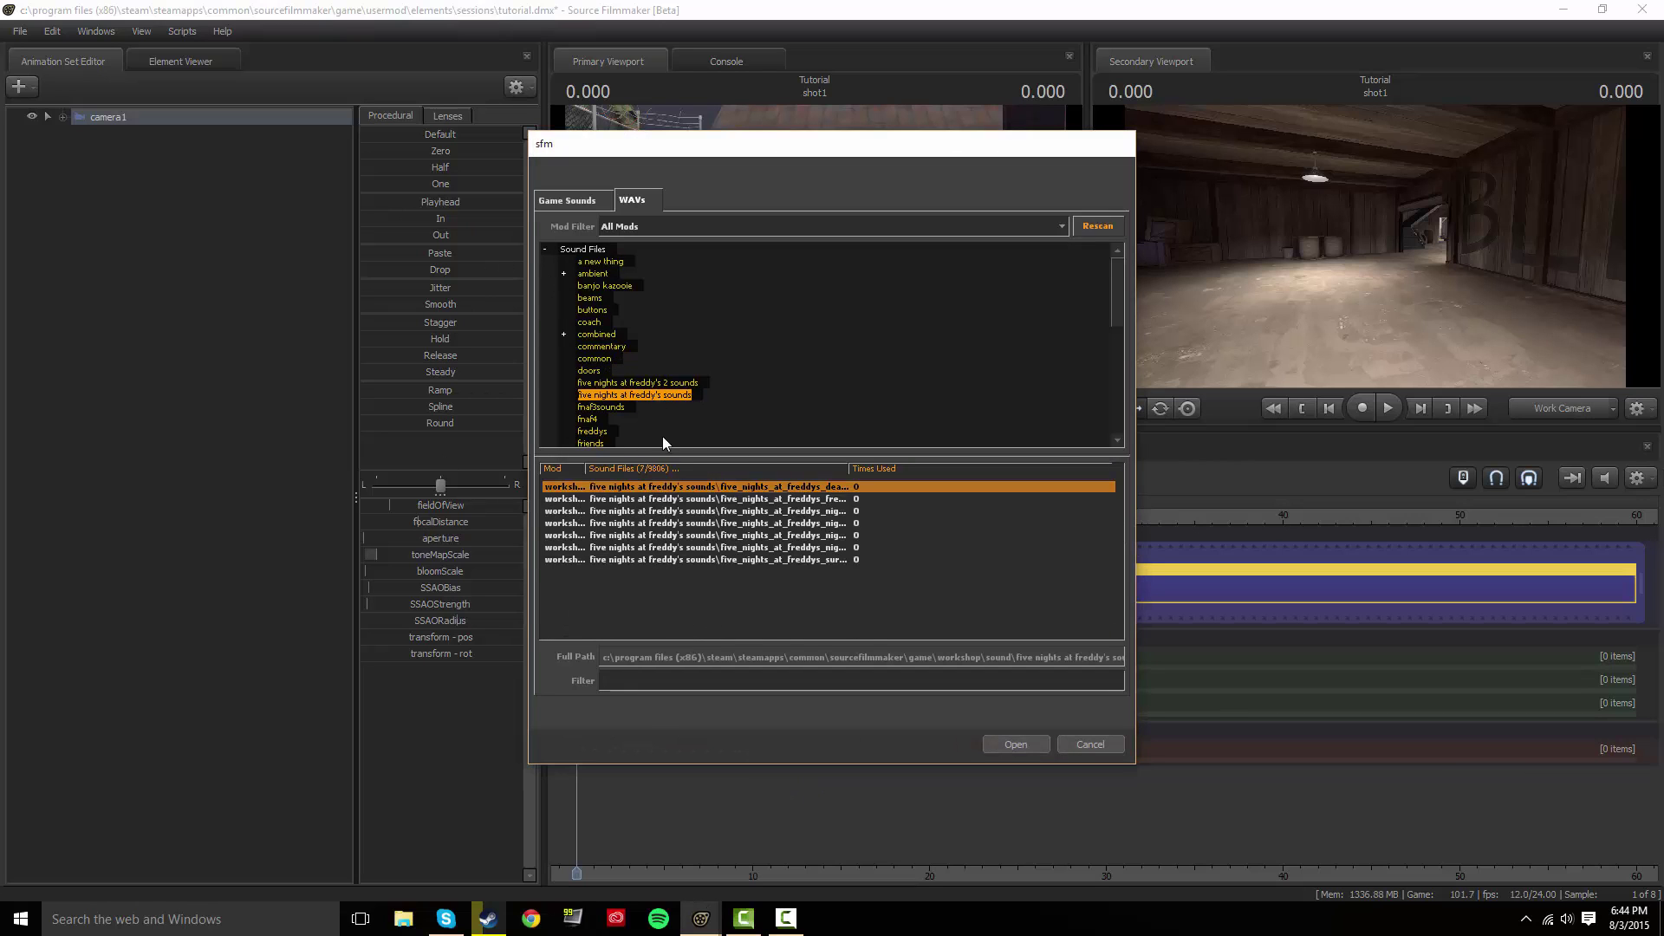
click(685, 499)
click(730, 523)
click(733, 511)
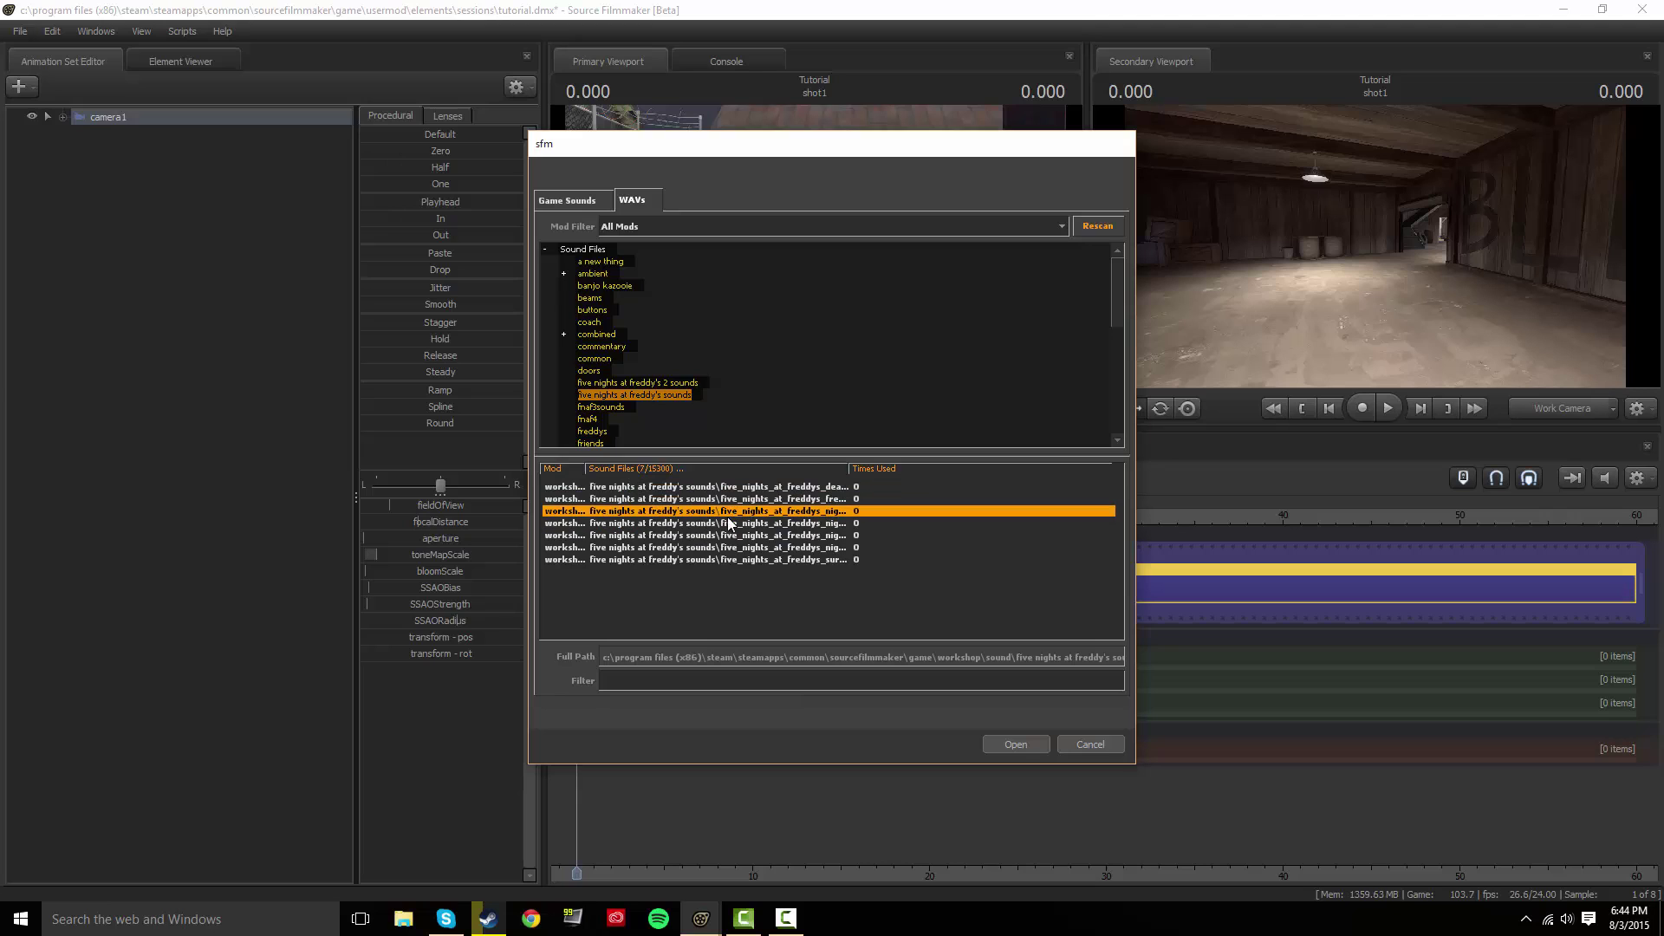
click(732, 534)
click(721, 486)
click(587, 419)
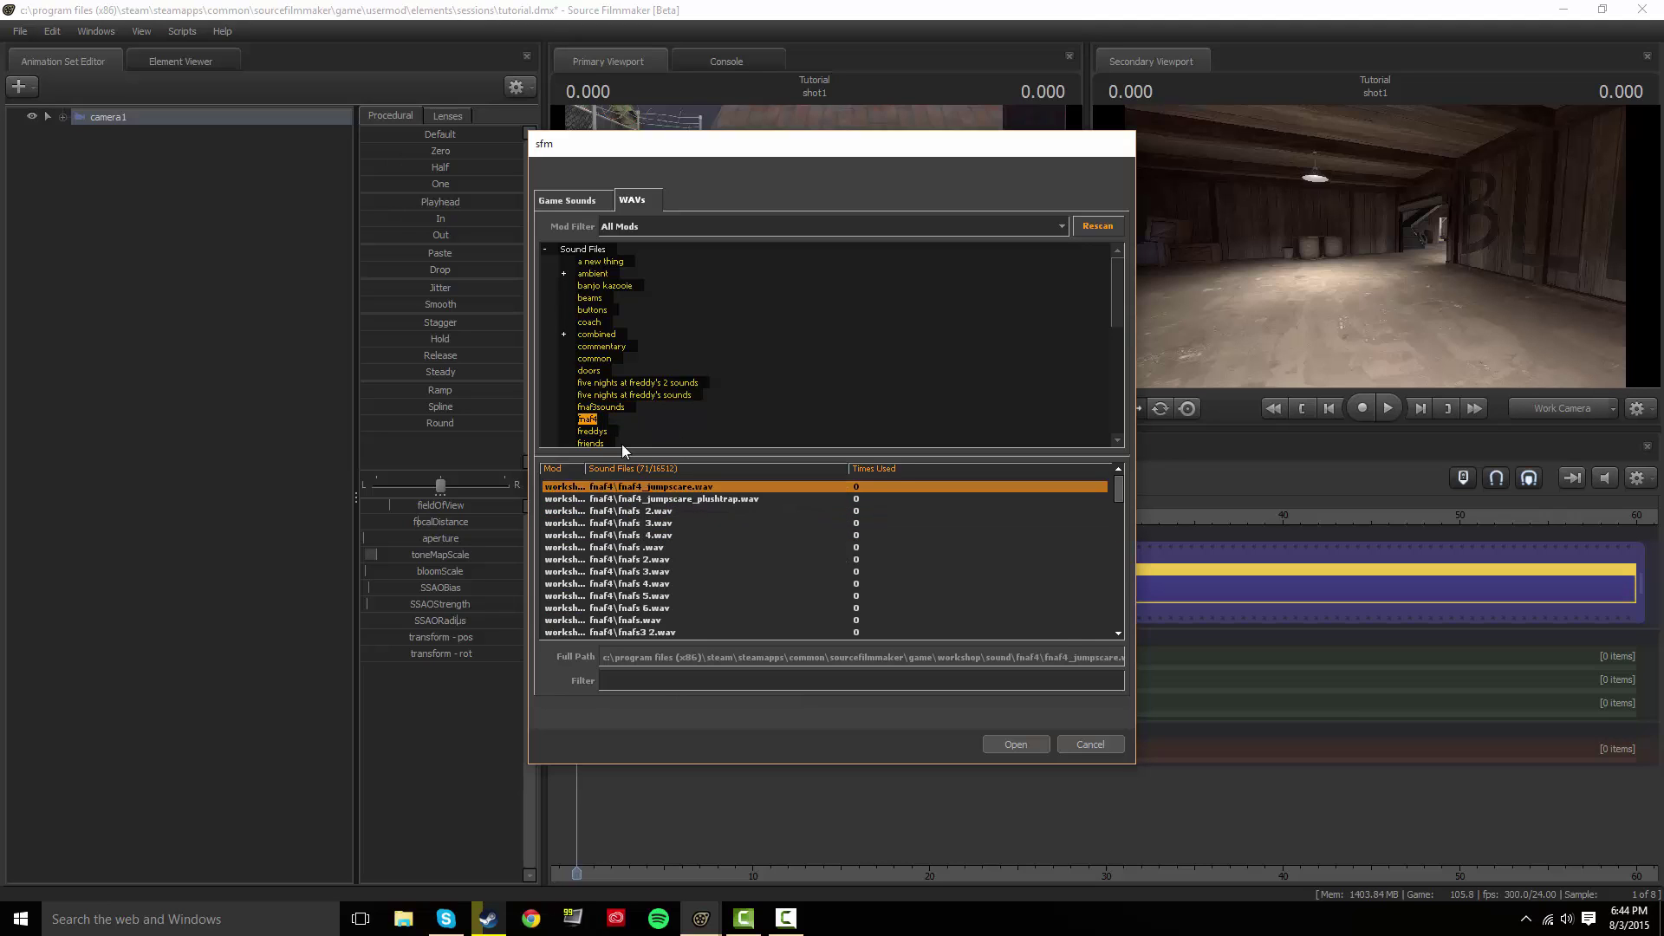
click(695, 500)
click(598, 358)
click(585, 274)
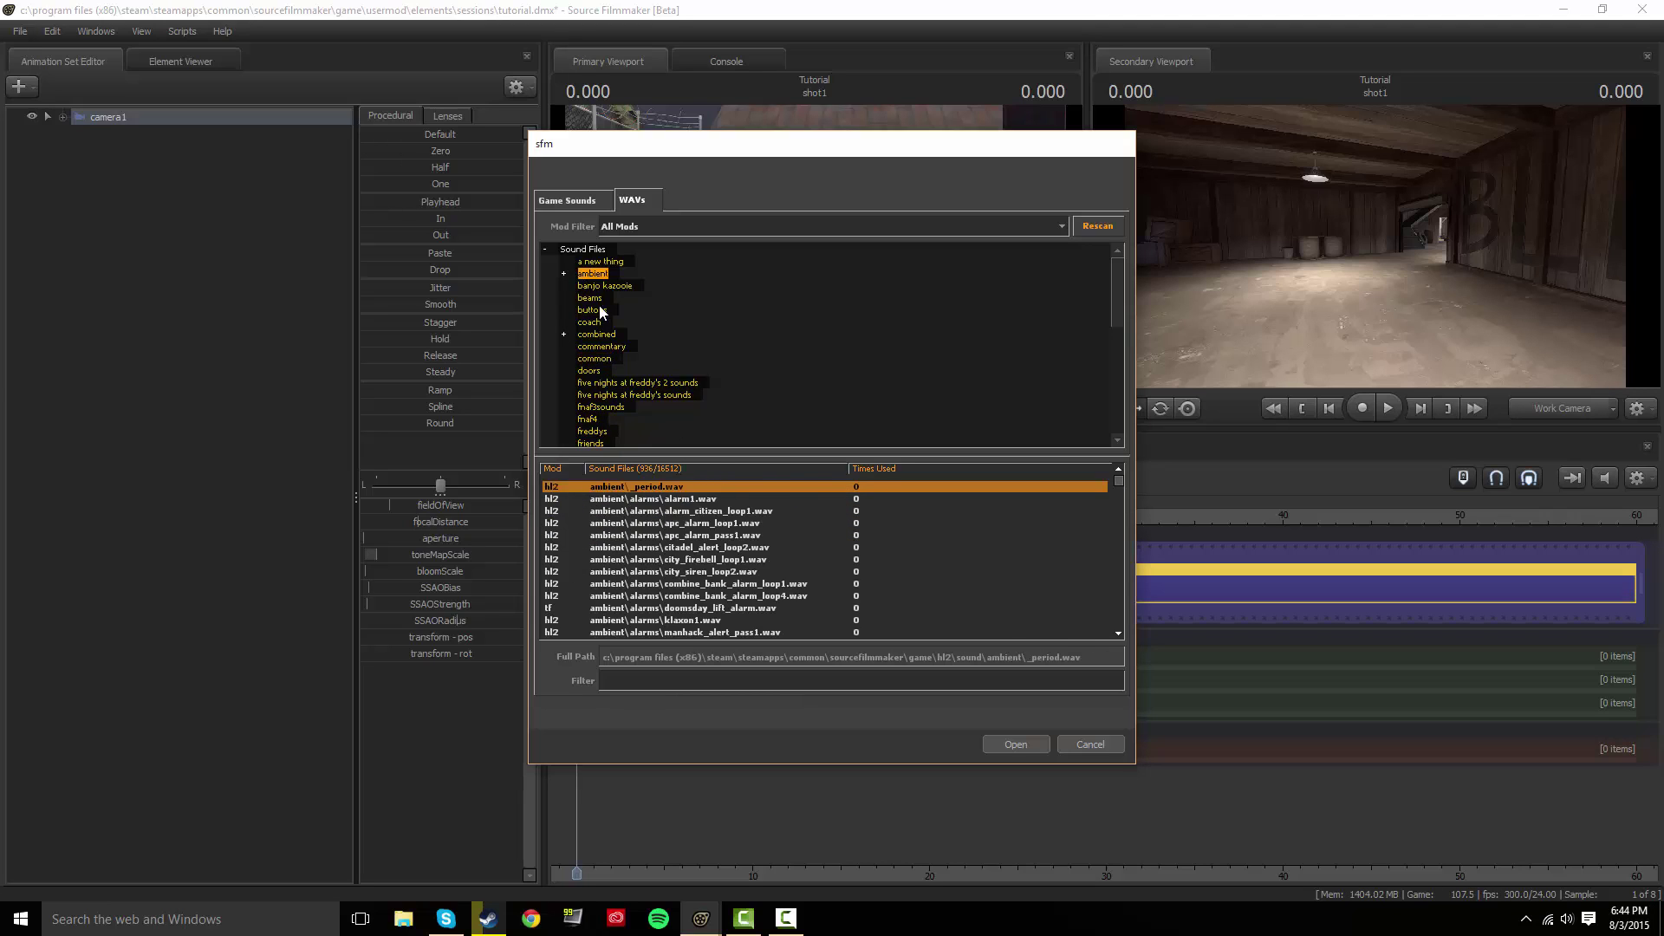
Check the a new thing and combined WAV folders for a suitable sound, and close the sound browser without adding a clip.
click(595, 297)
key(Up)
key(Up)
key(Up)
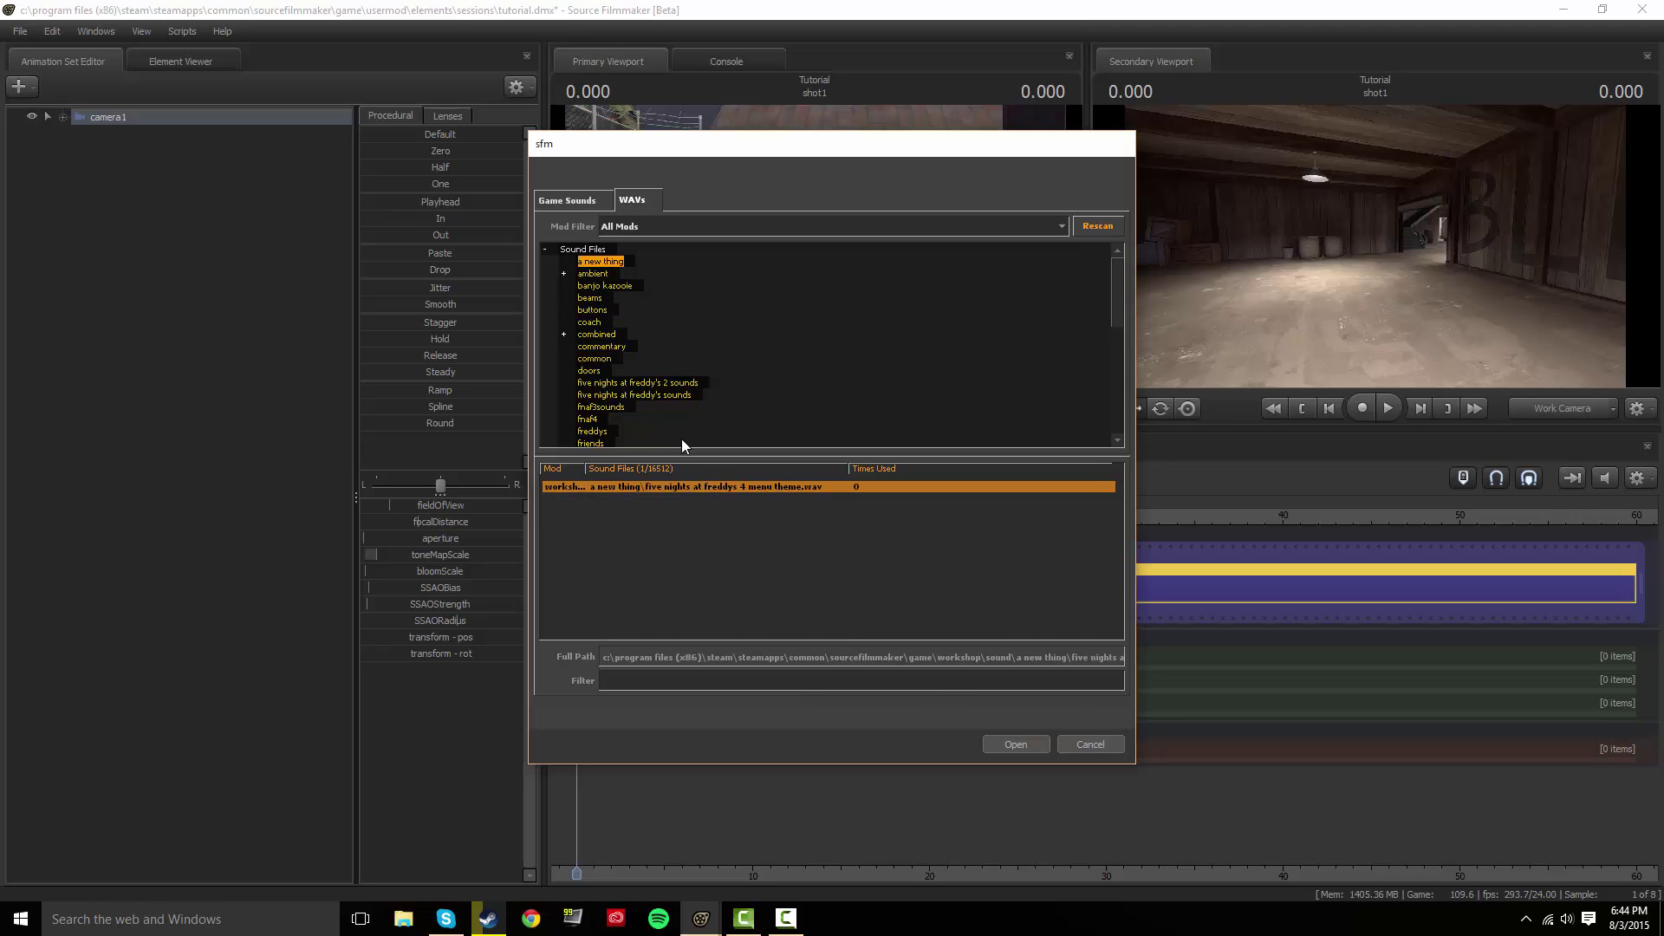
click(595, 334)
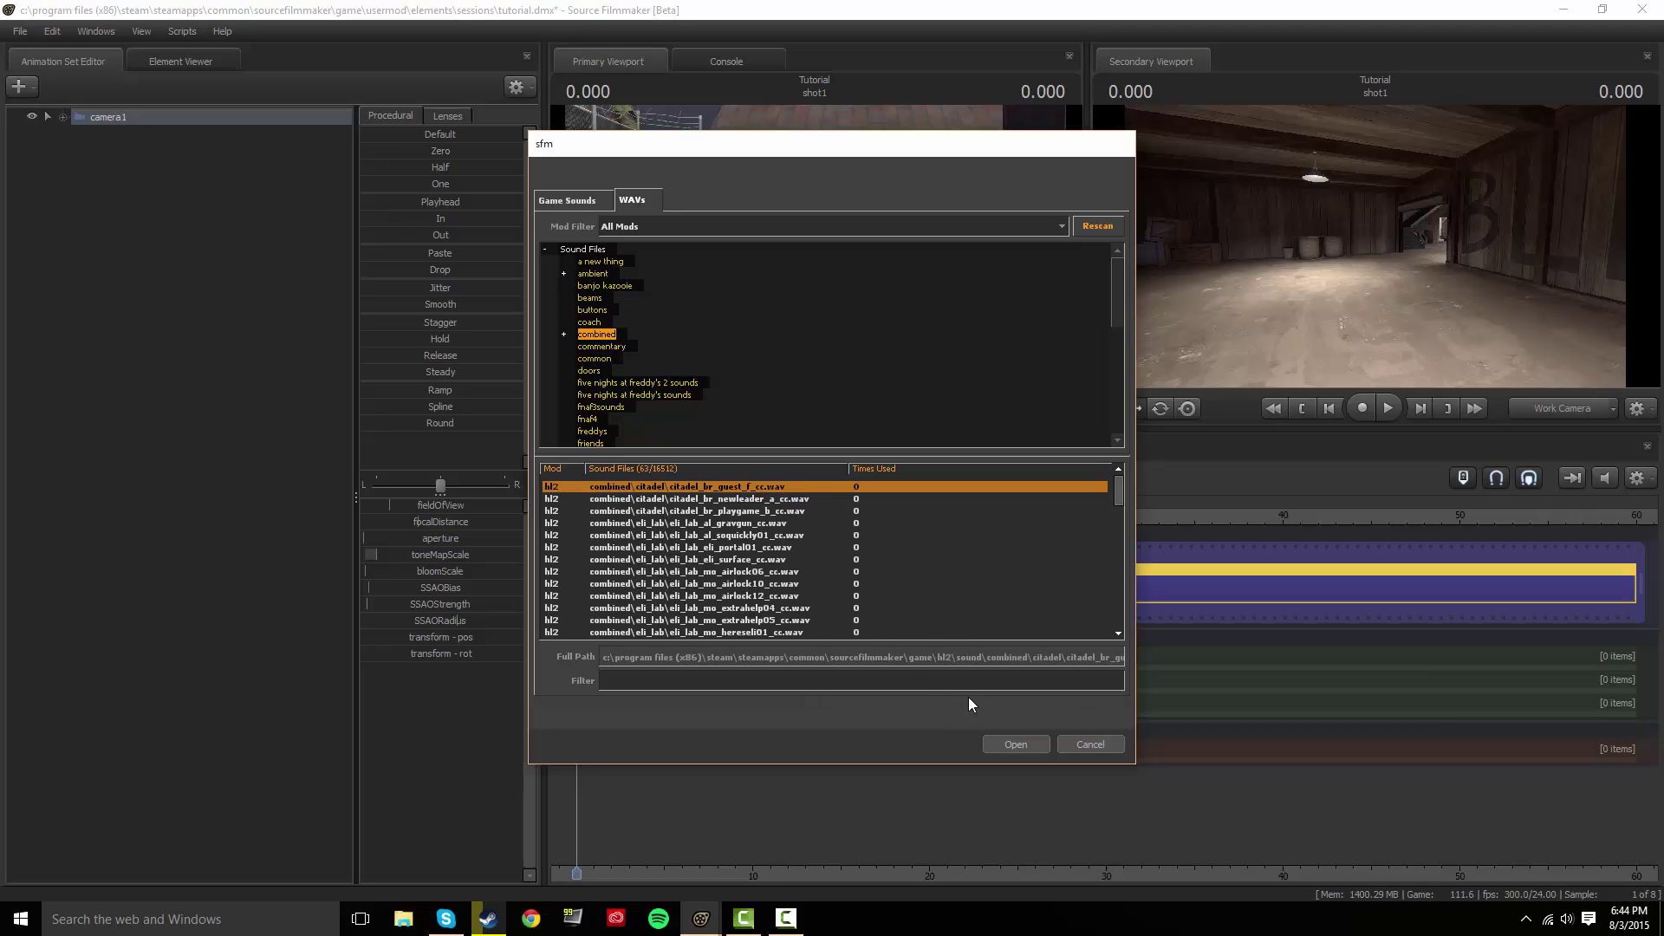
click(1078, 746)
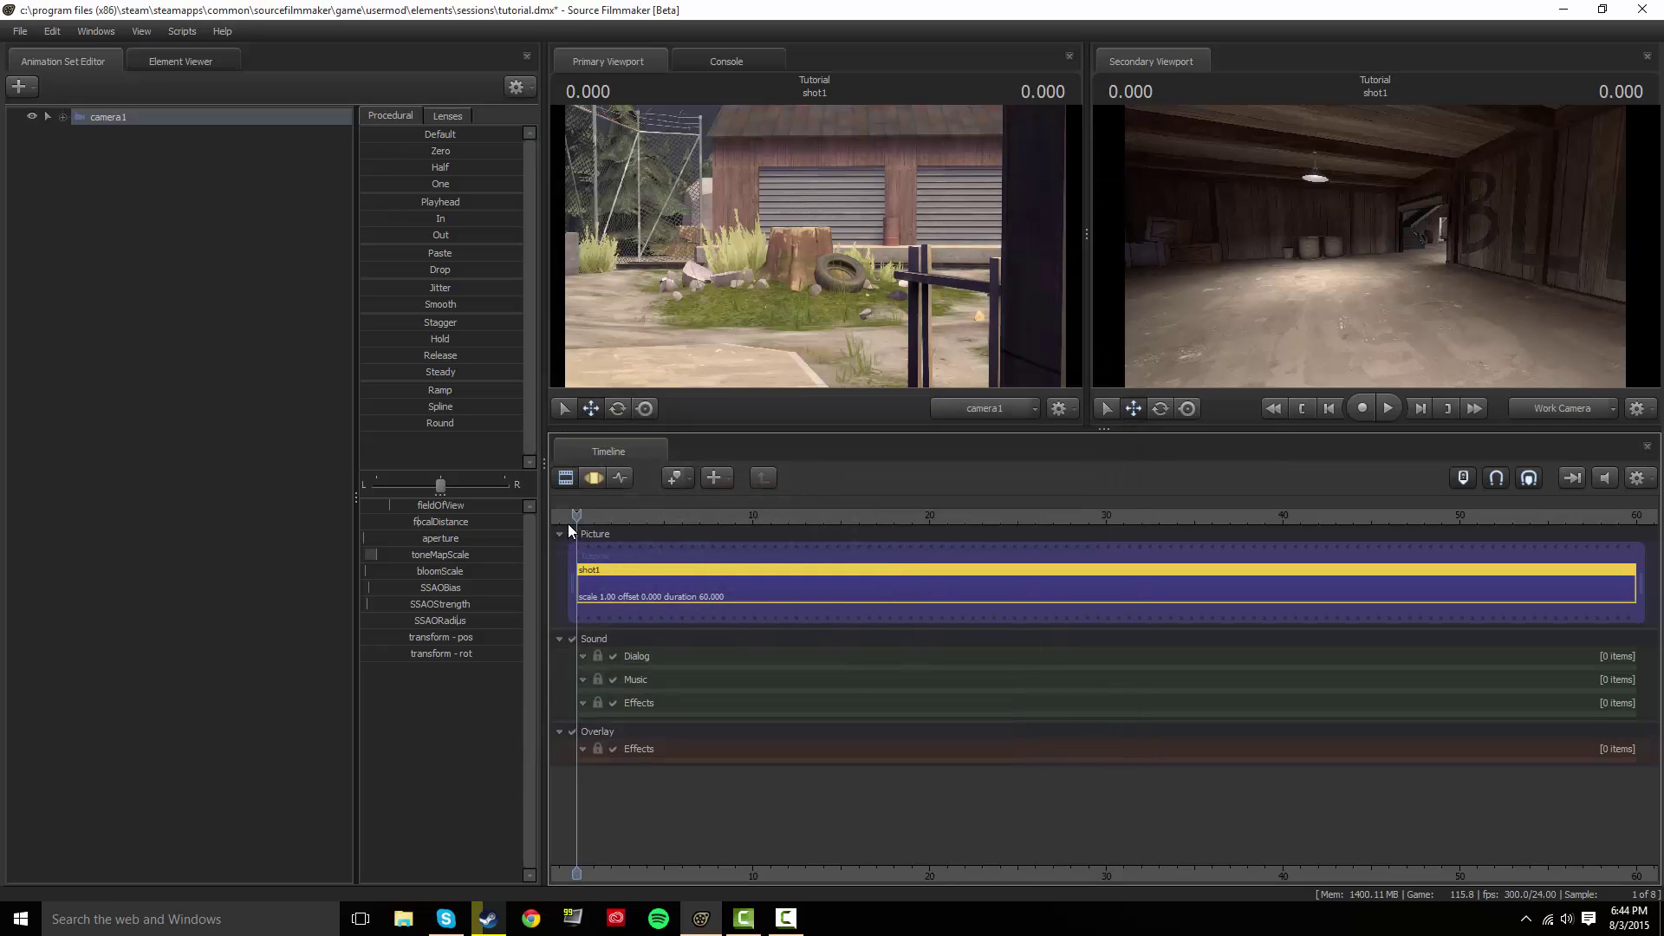
Place the playhead at 0.291 near the start of shot1 in the Clip Editor.
mouse_move(575, 515)
mouse_down()
mouse_move(596, 510)
mouse_move(544, 518)
mouse_move(575, 515)
mouse_up()
click(621, 478)
click(566, 477)
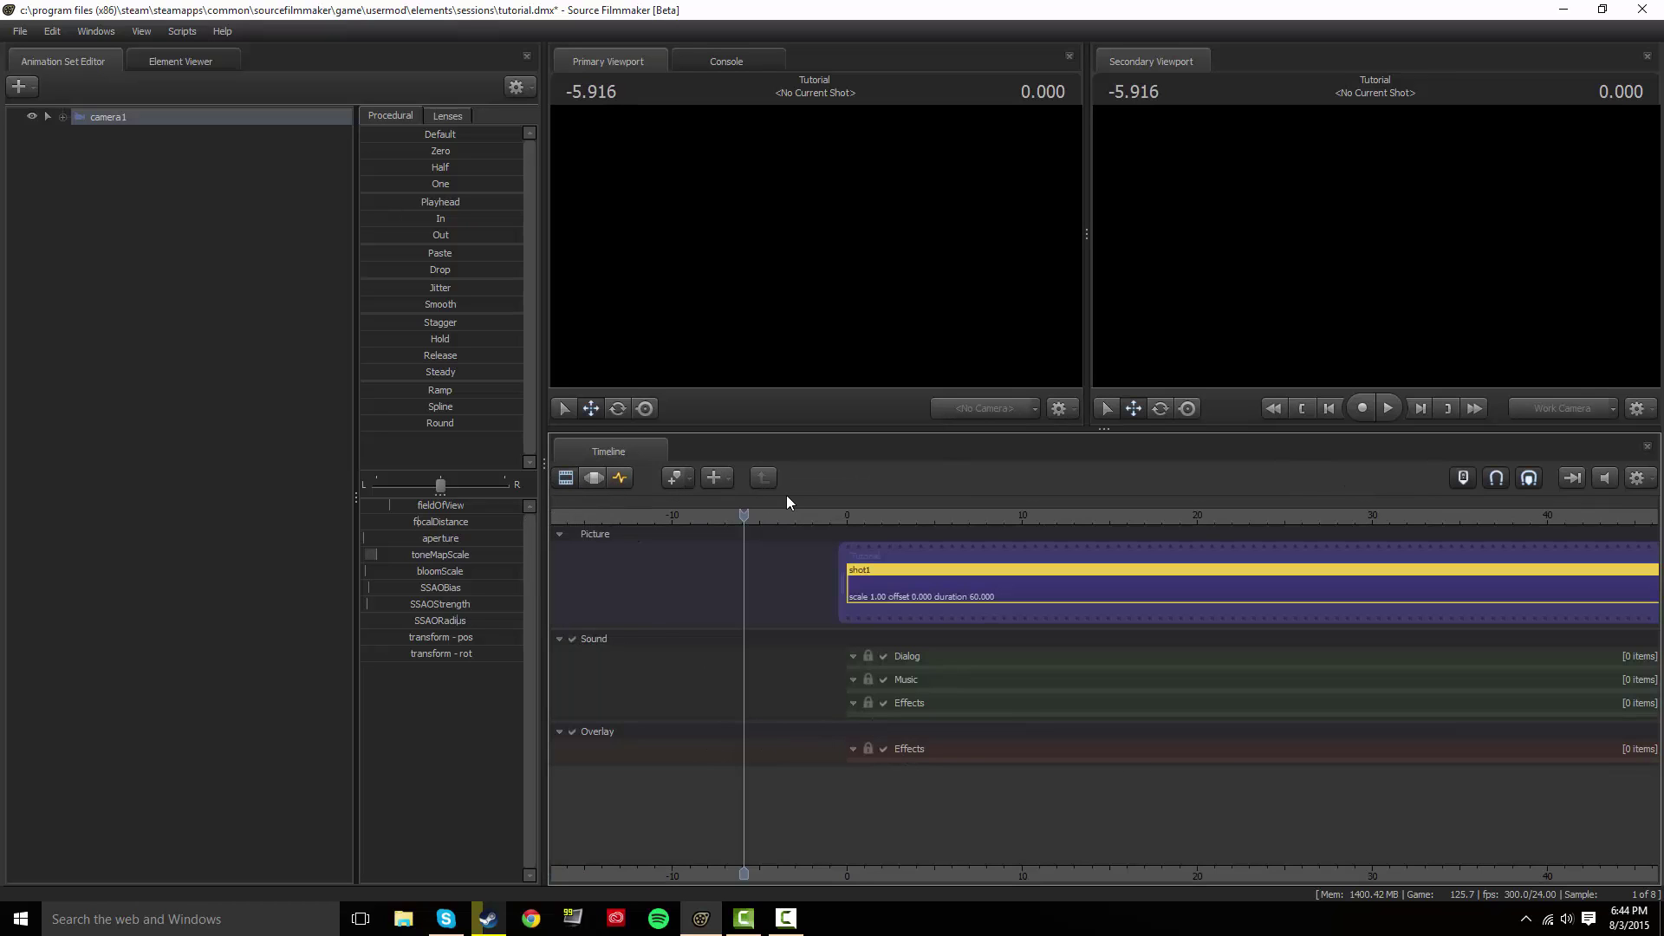
drag(817, 516, 852, 516)
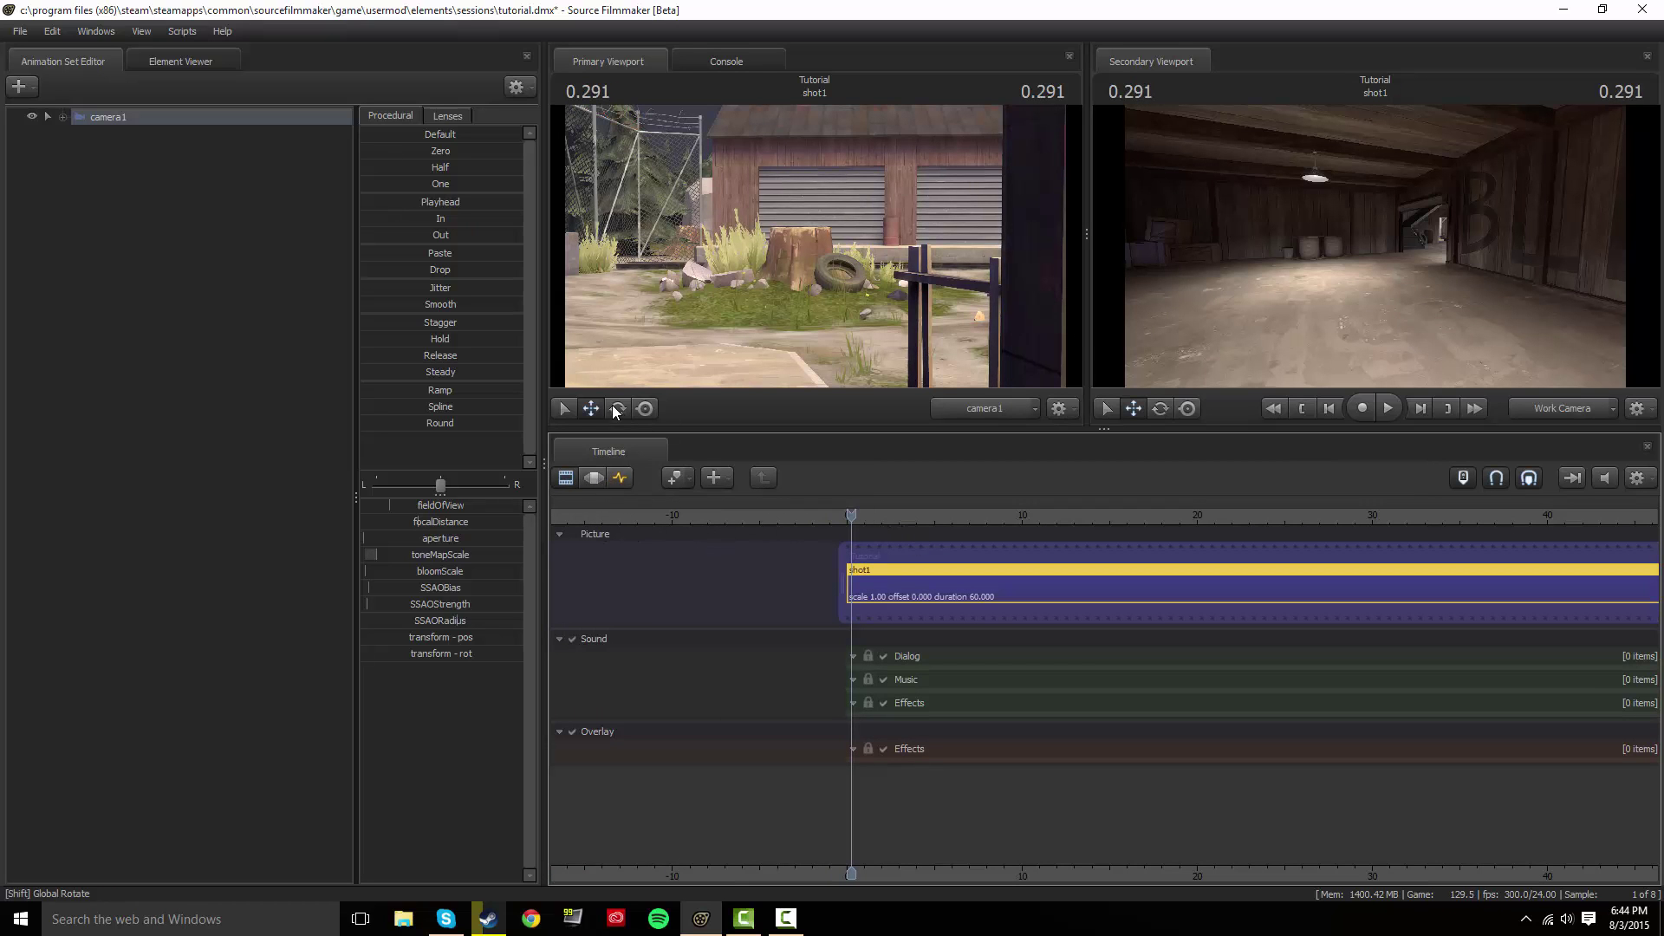
Start creating an animation set for a new model and filter the model files by "freddy".
click(20, 85)
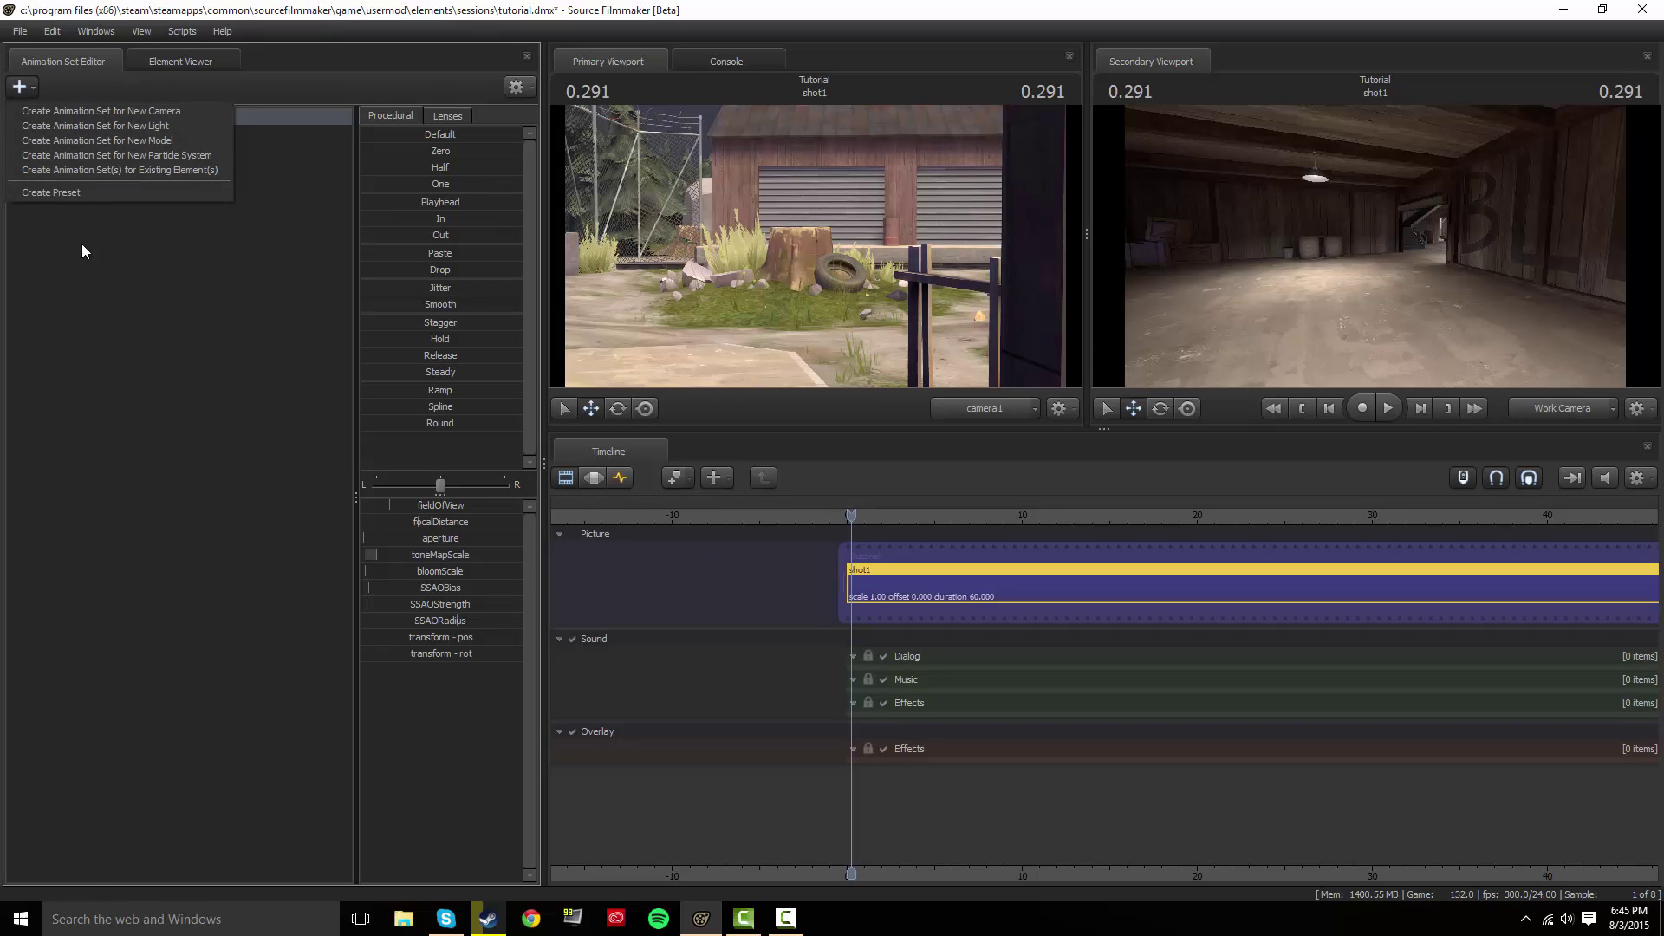
click(83, 140)
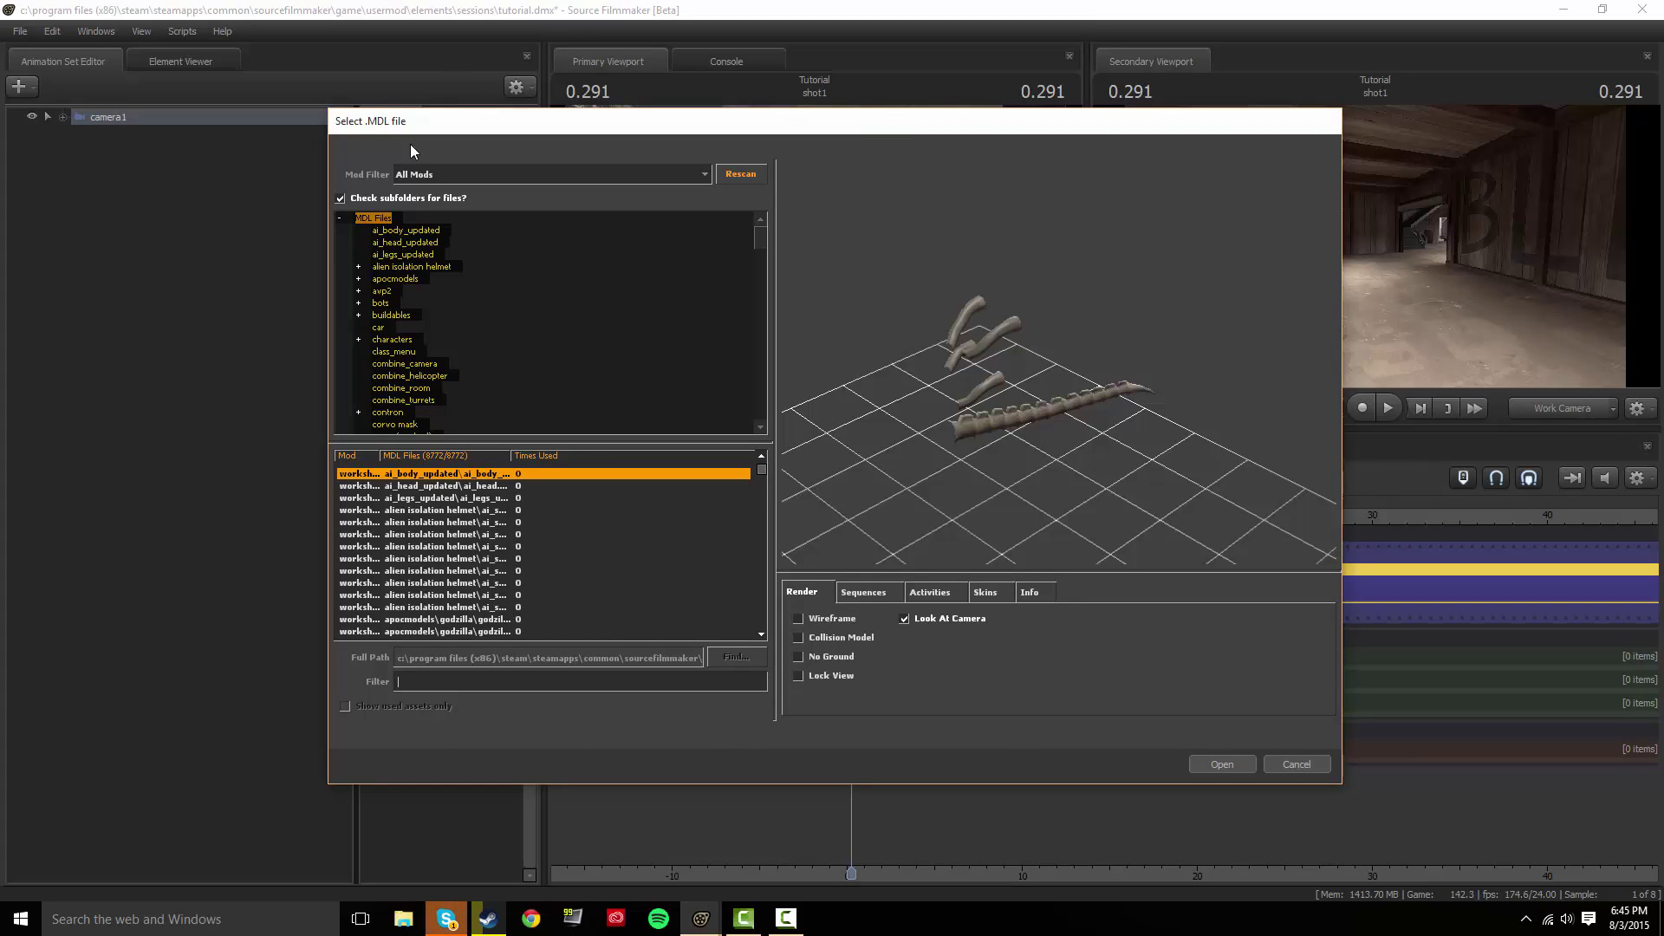
click(394, 278)
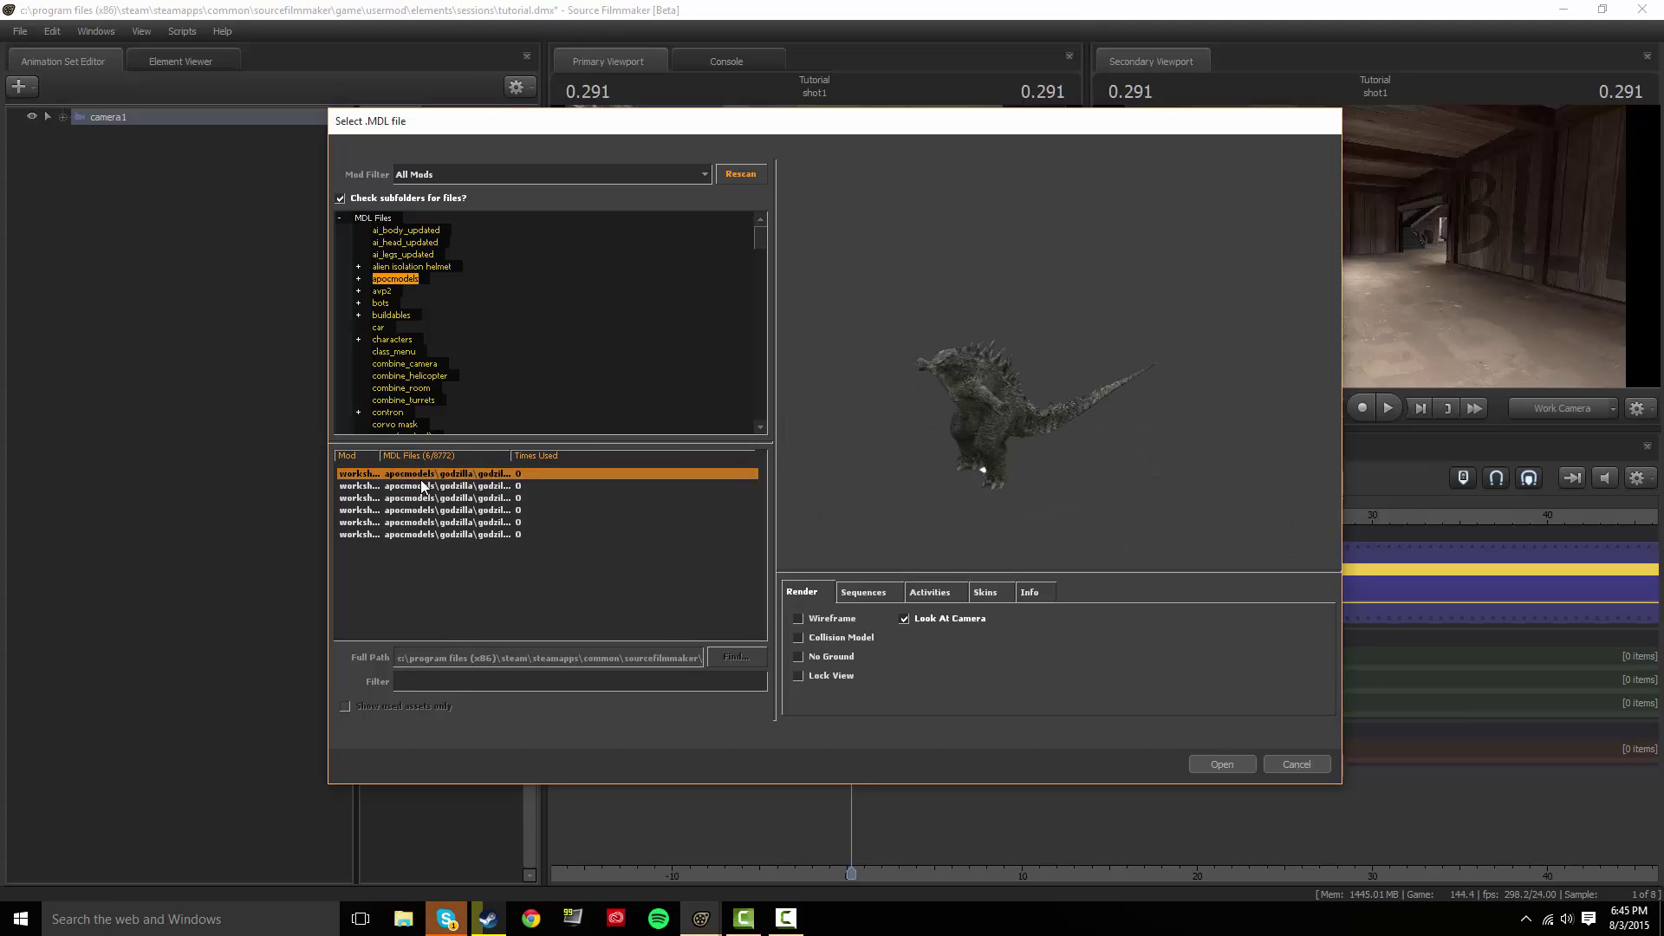
click(380, 218)
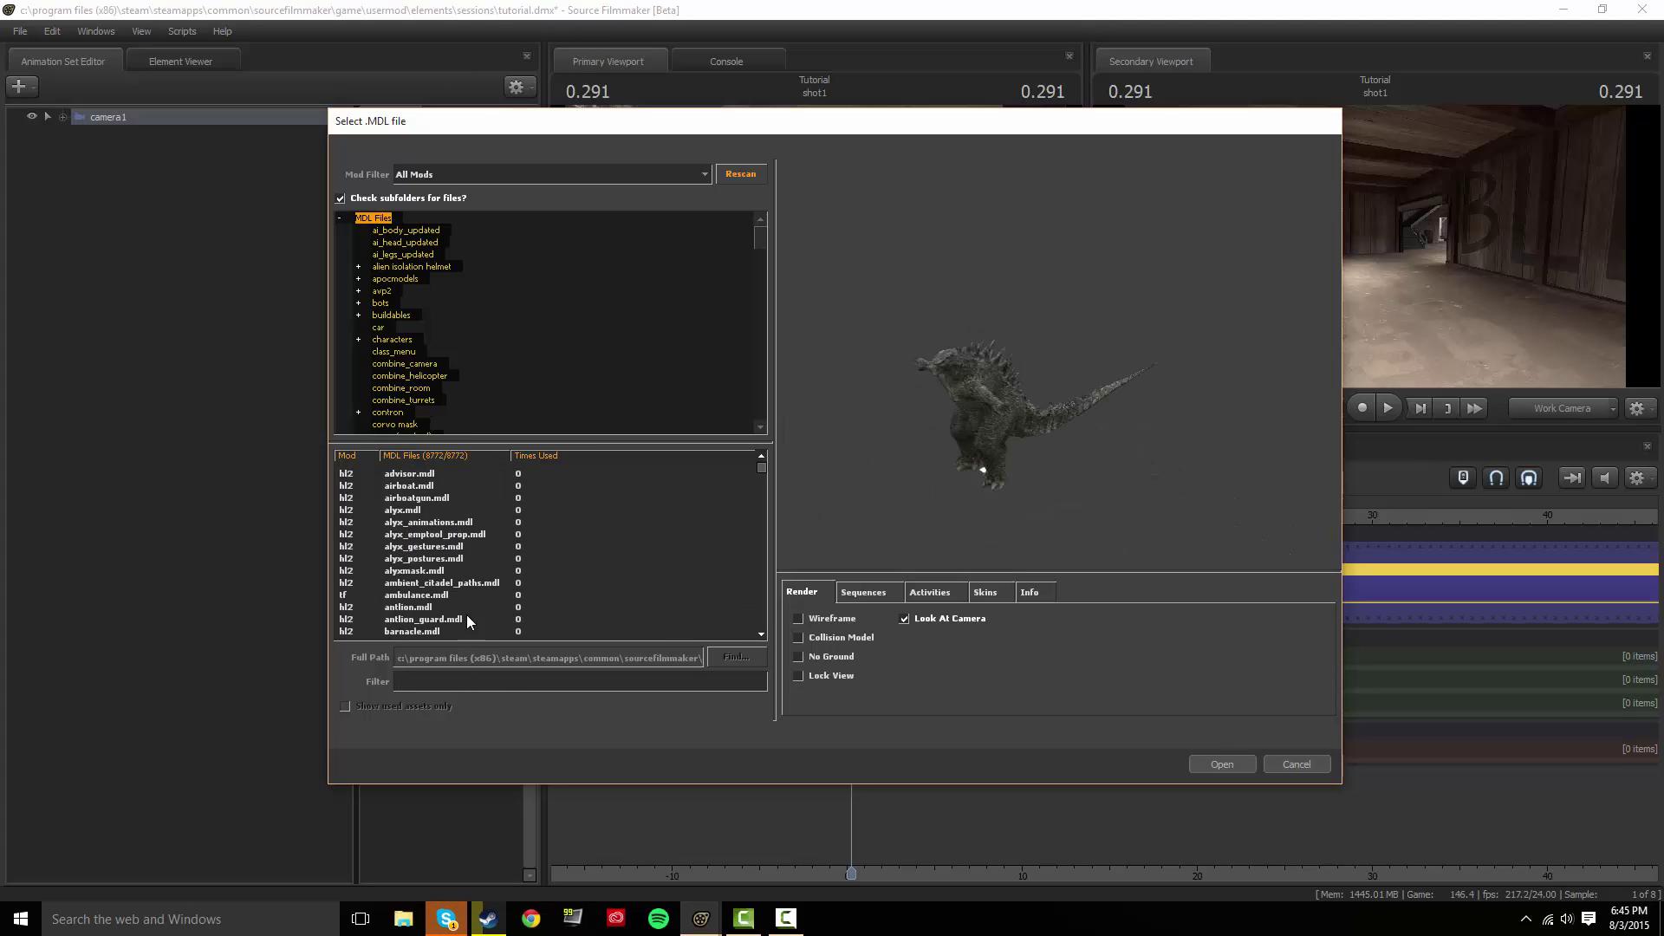
text(f)
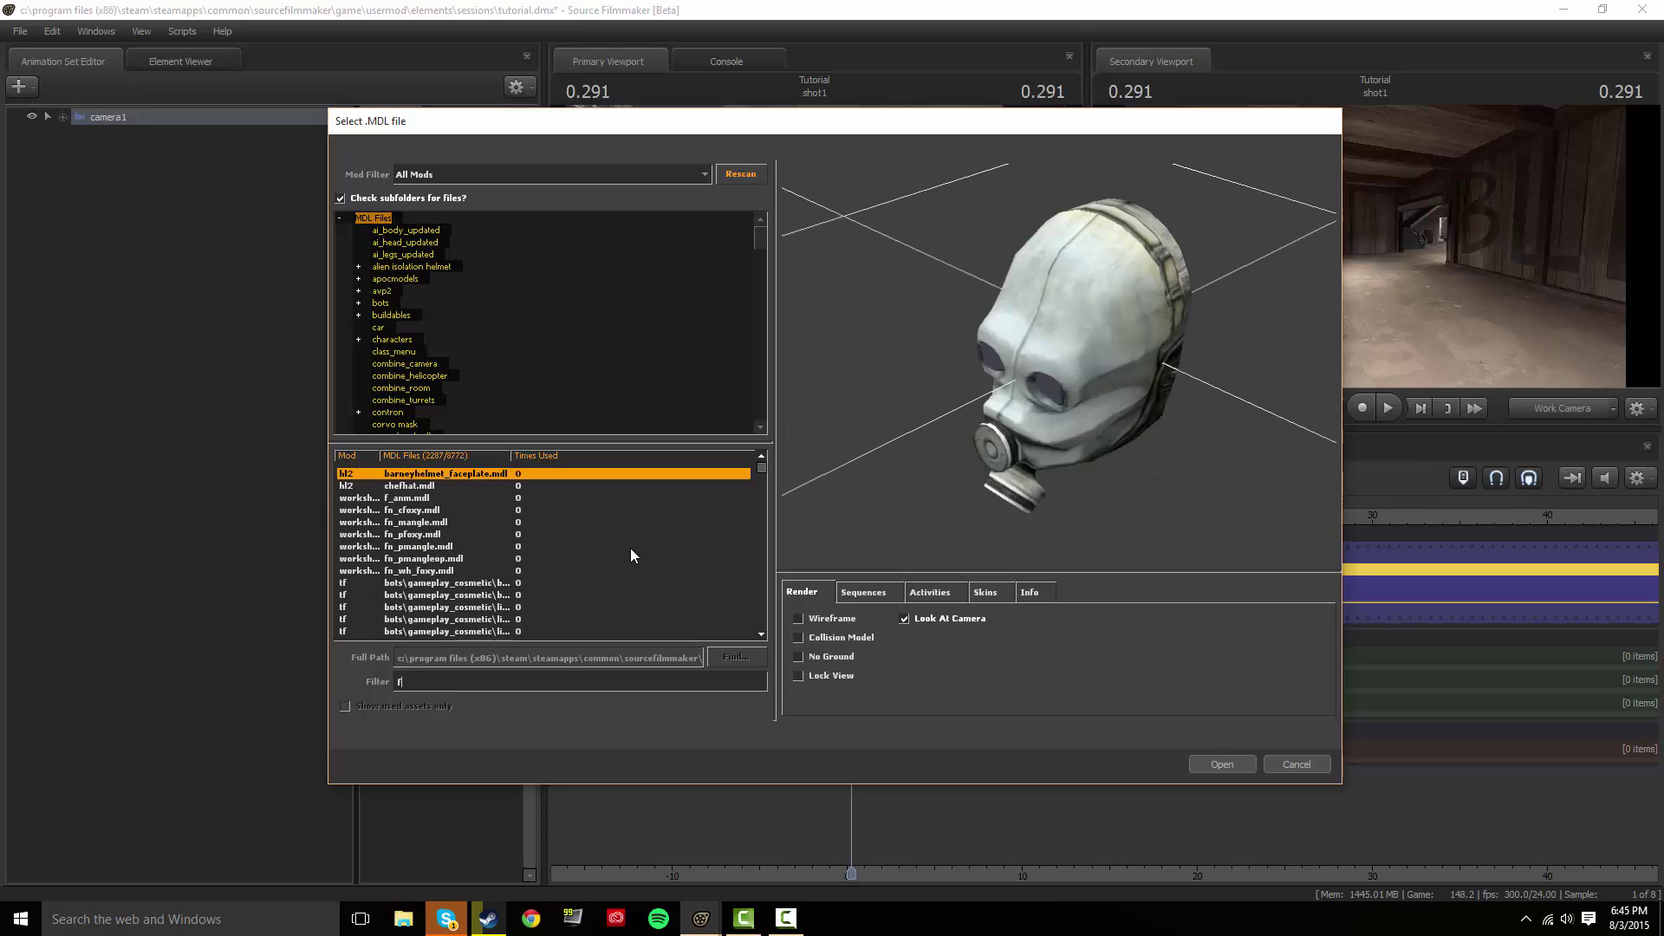
text(reddy)
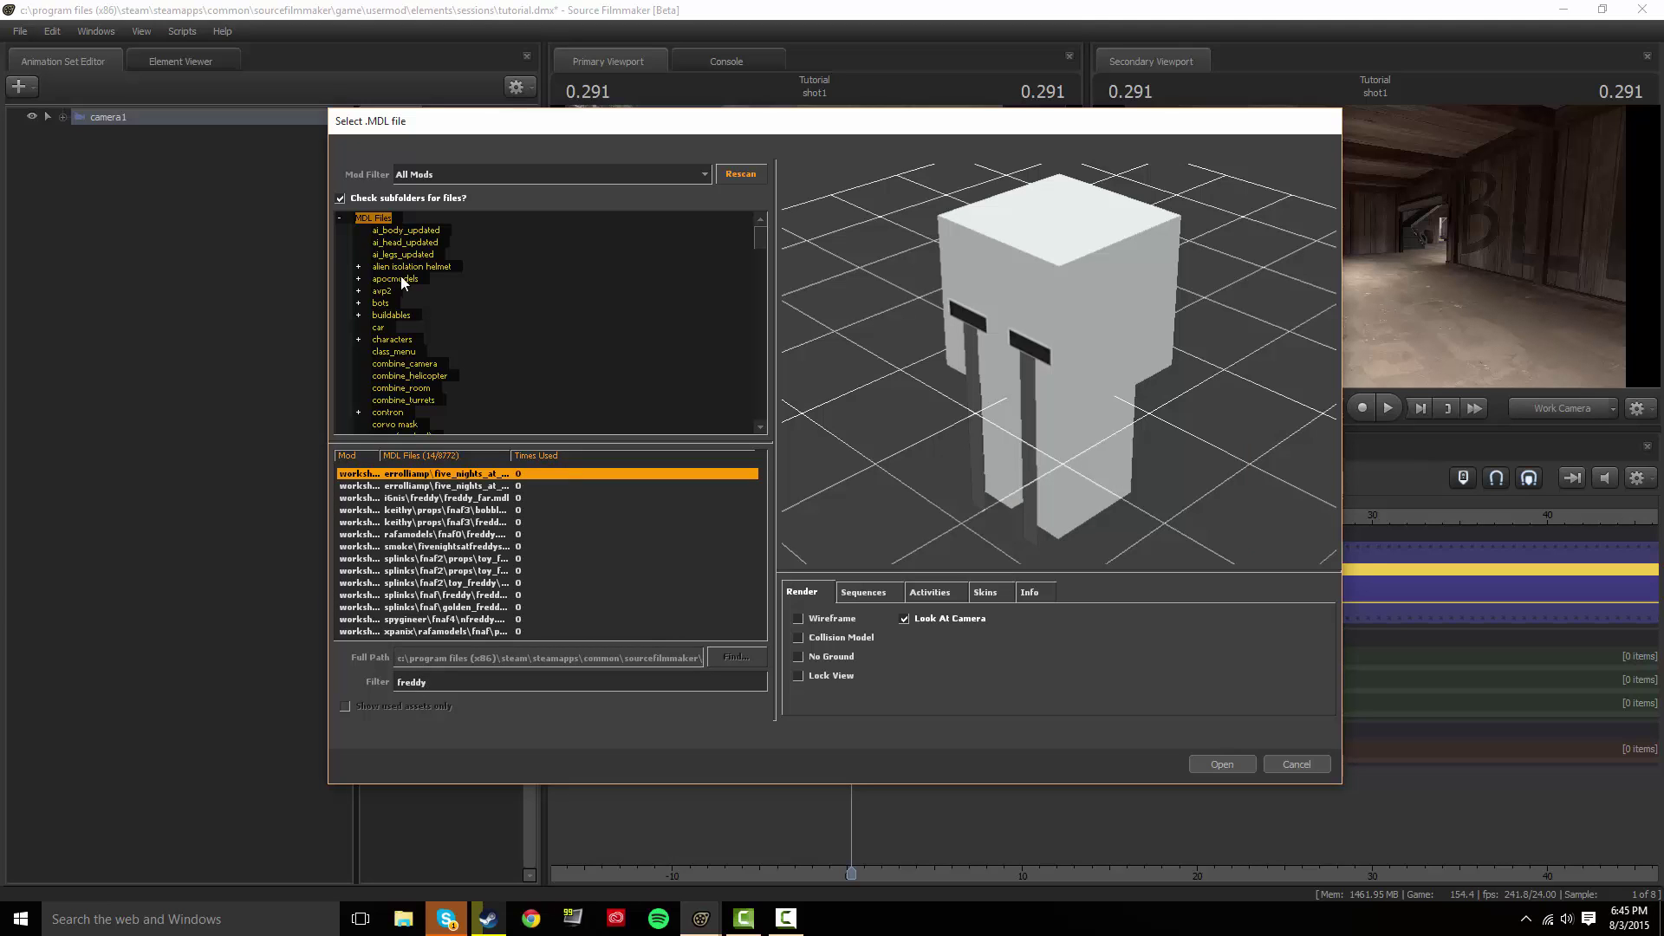
scroll(421, 308, down, 10)
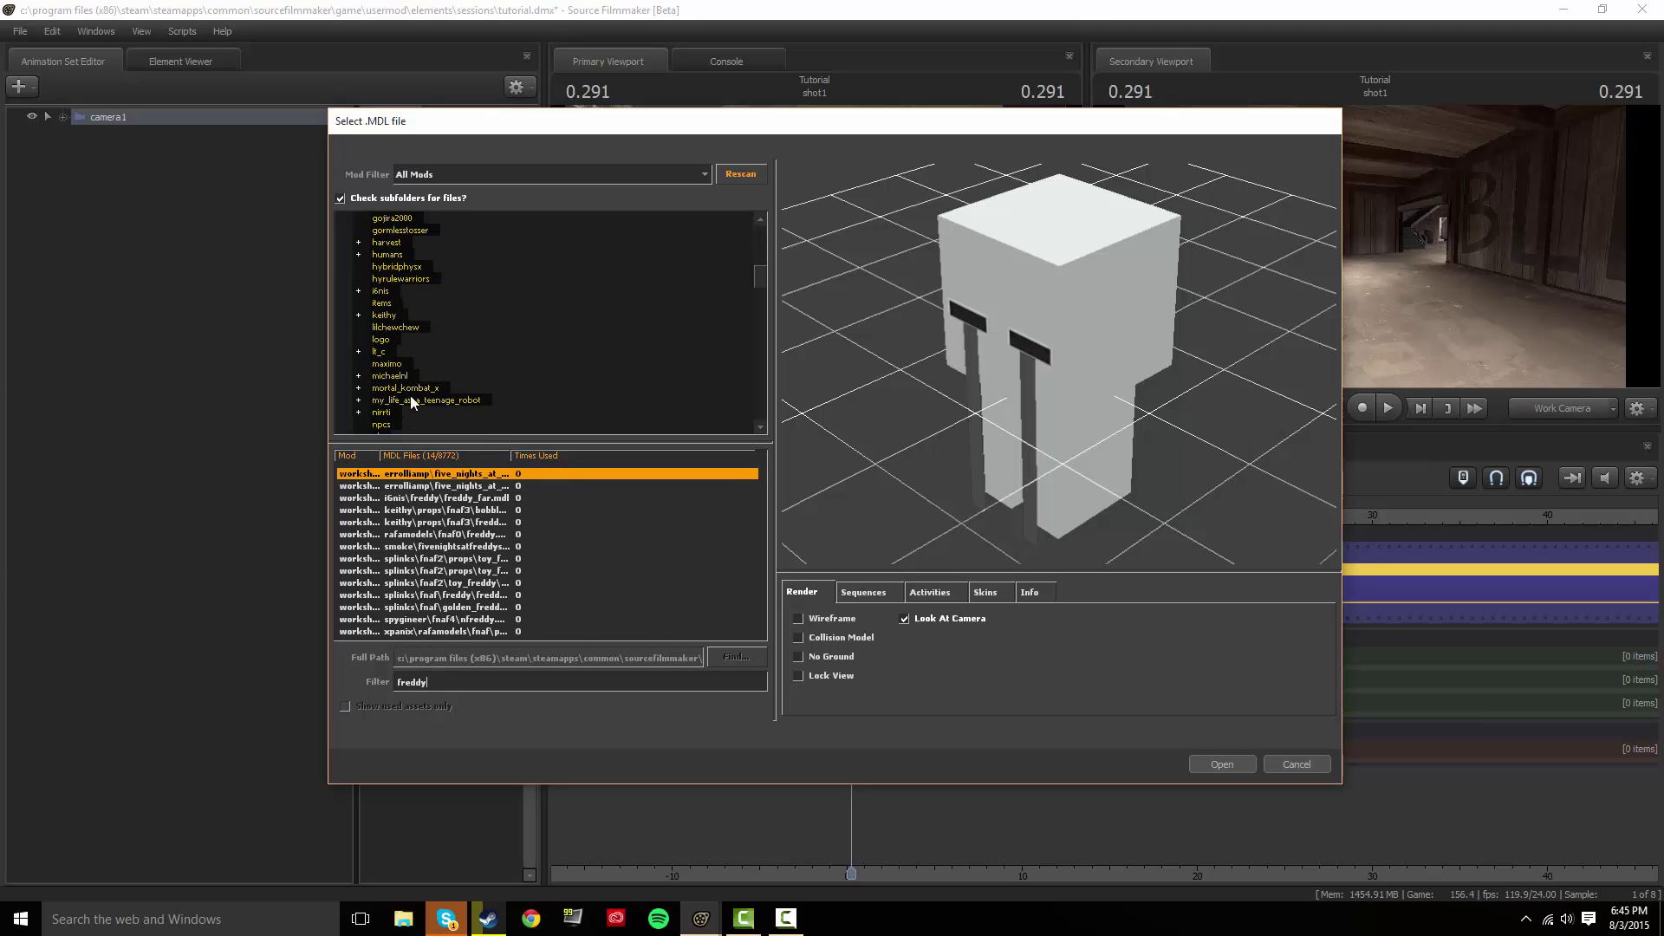
scroll(416, 368, up, 10)
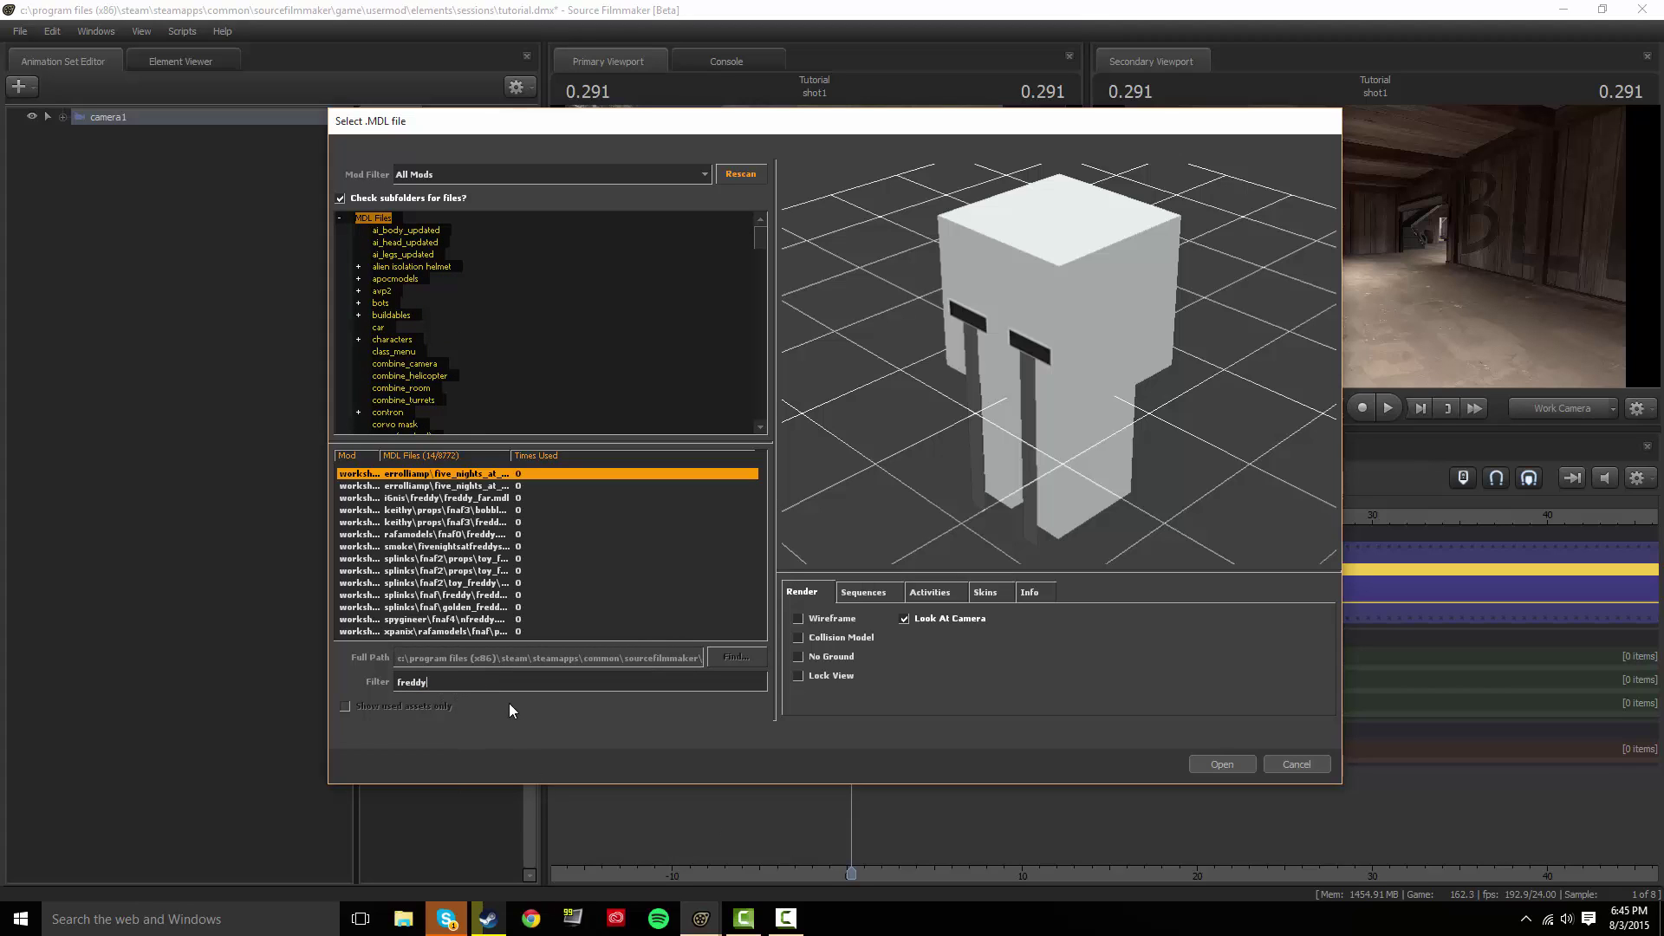
Preview the filtered models one by one, from the second errolliamp entry through freddy_far.mdl, keithy and rafamodels to the smoke entry.
click(411, 485)
click(419, 498)
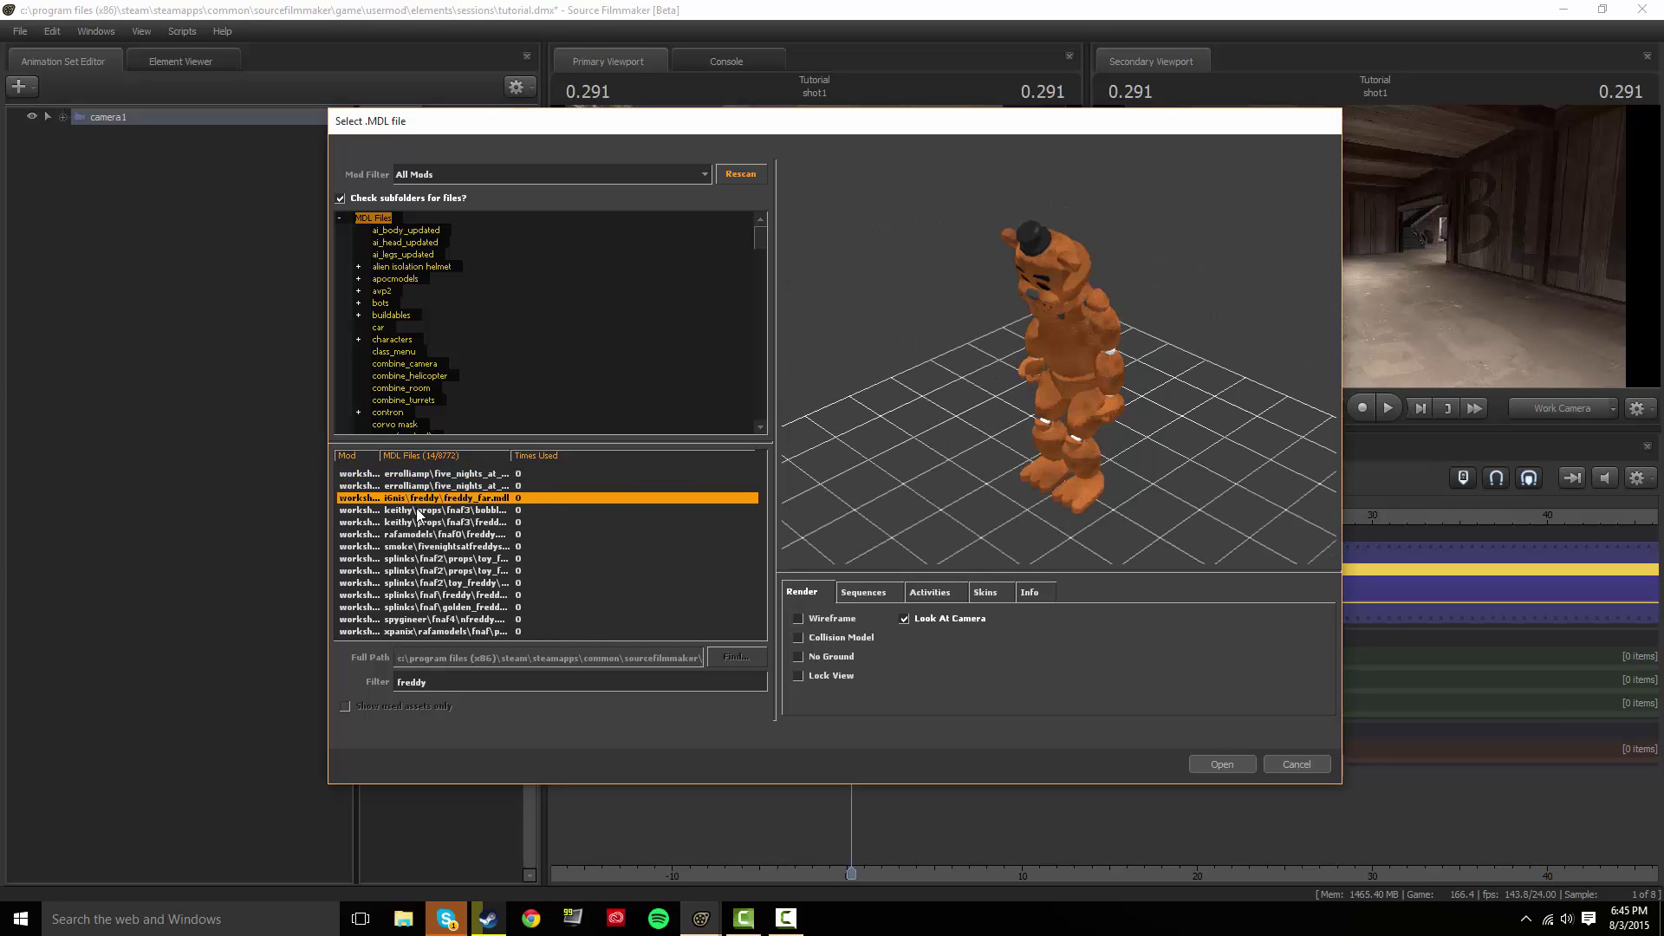
click(416, 510)
click(420, 498)
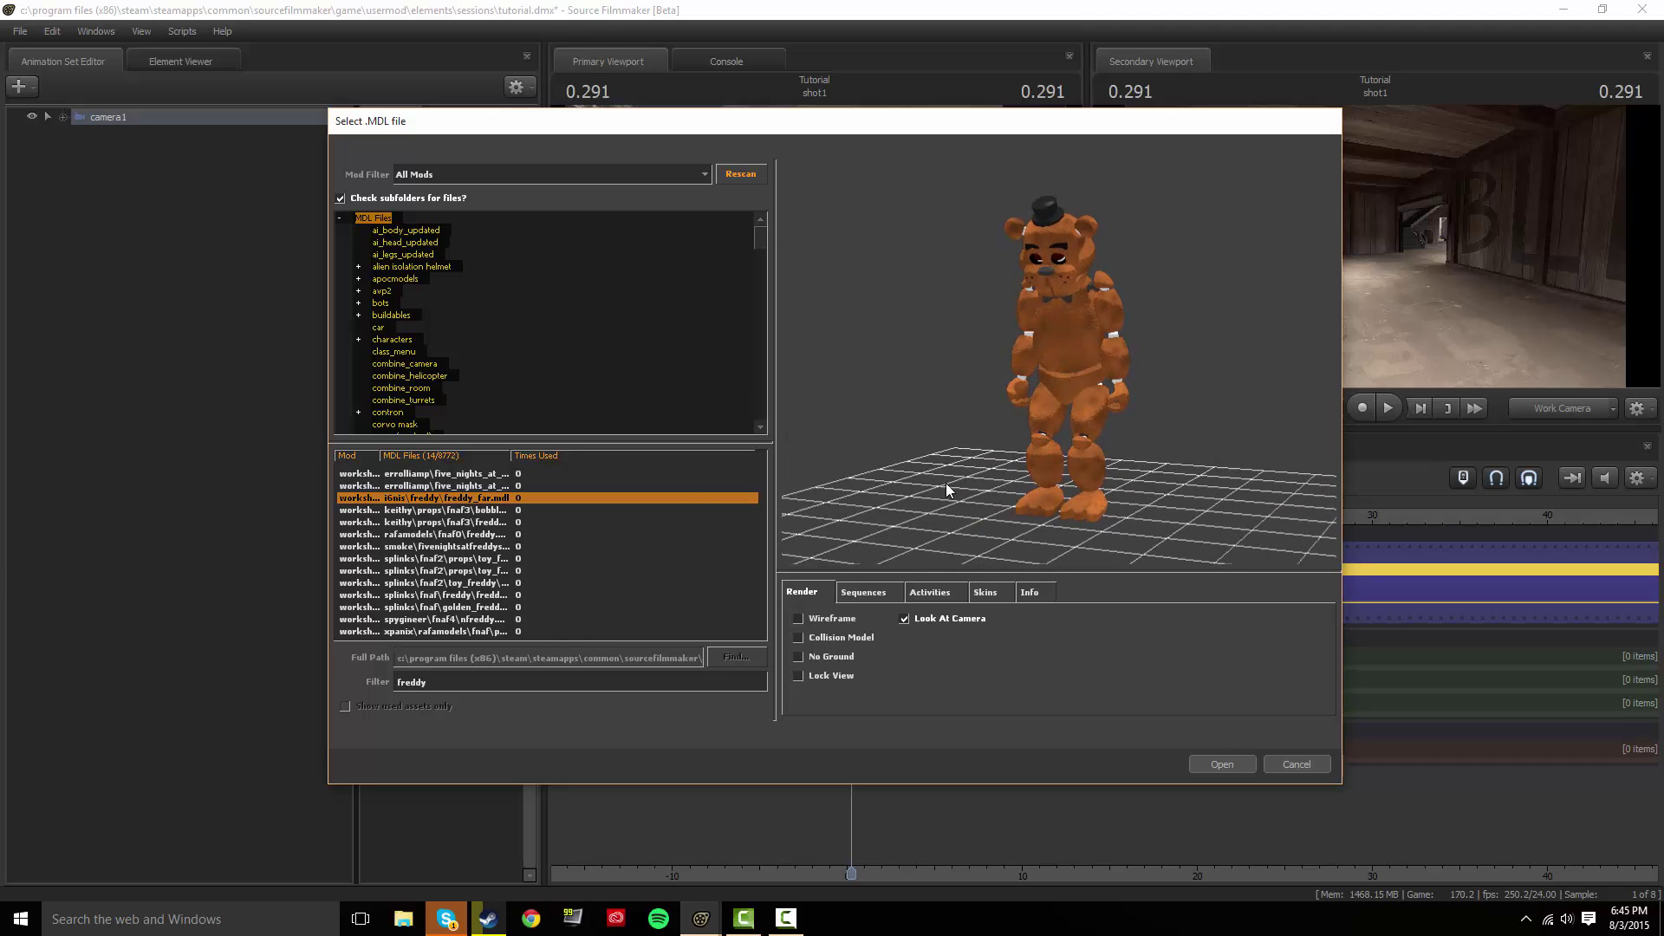
click(429, 511)
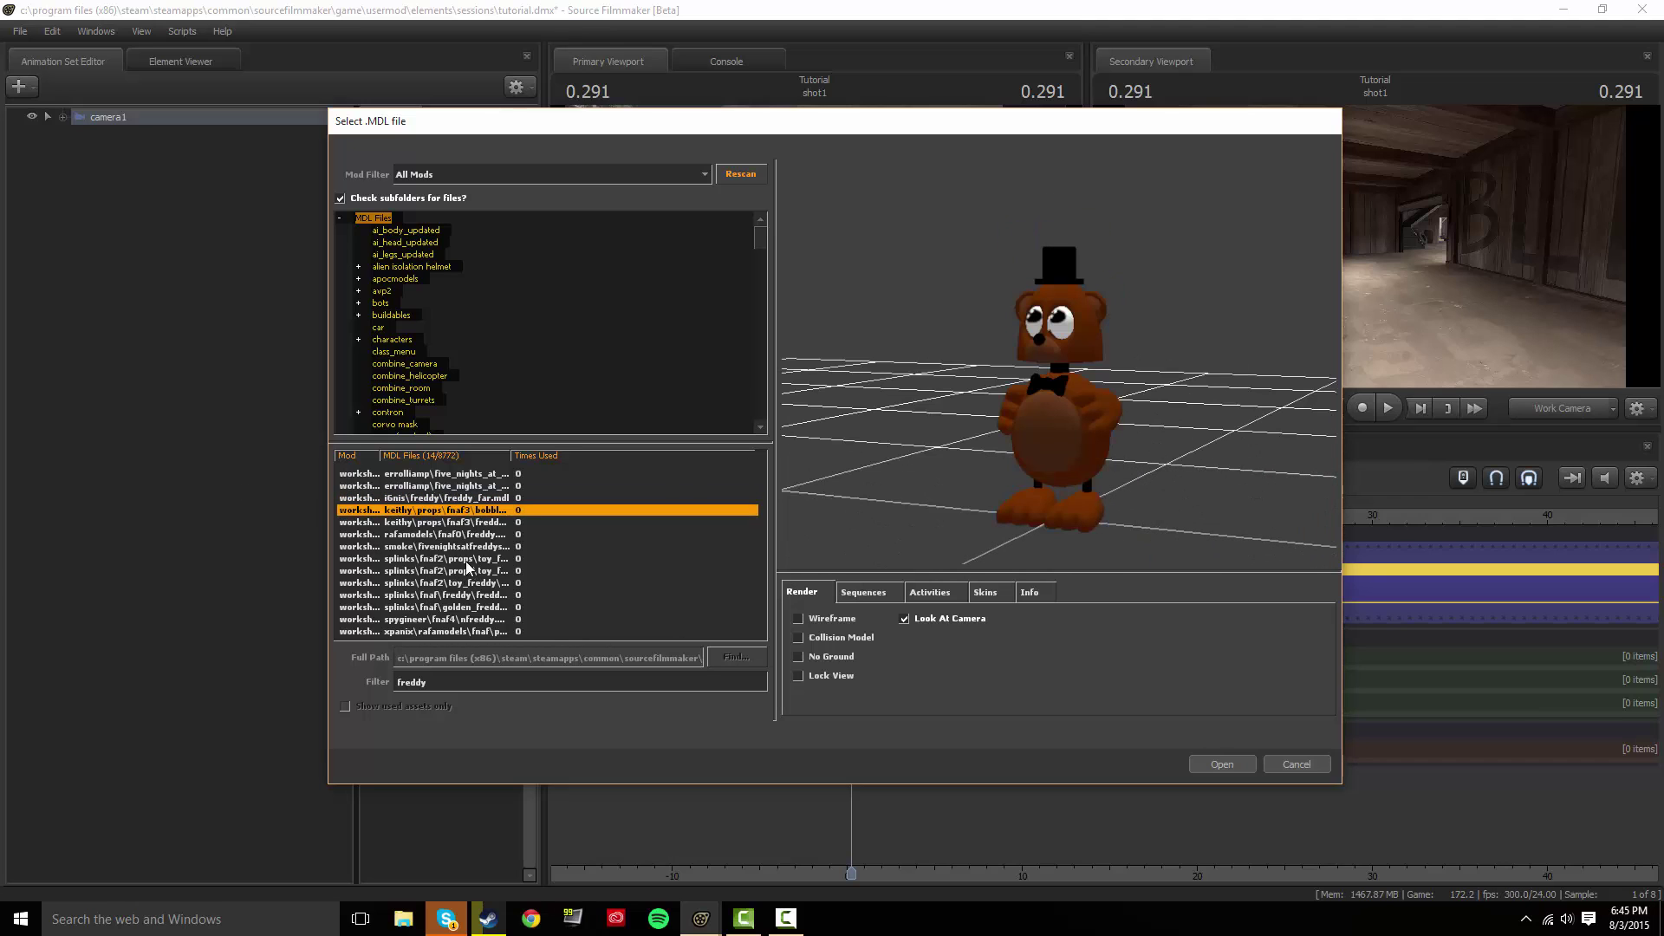
click(450, 523)
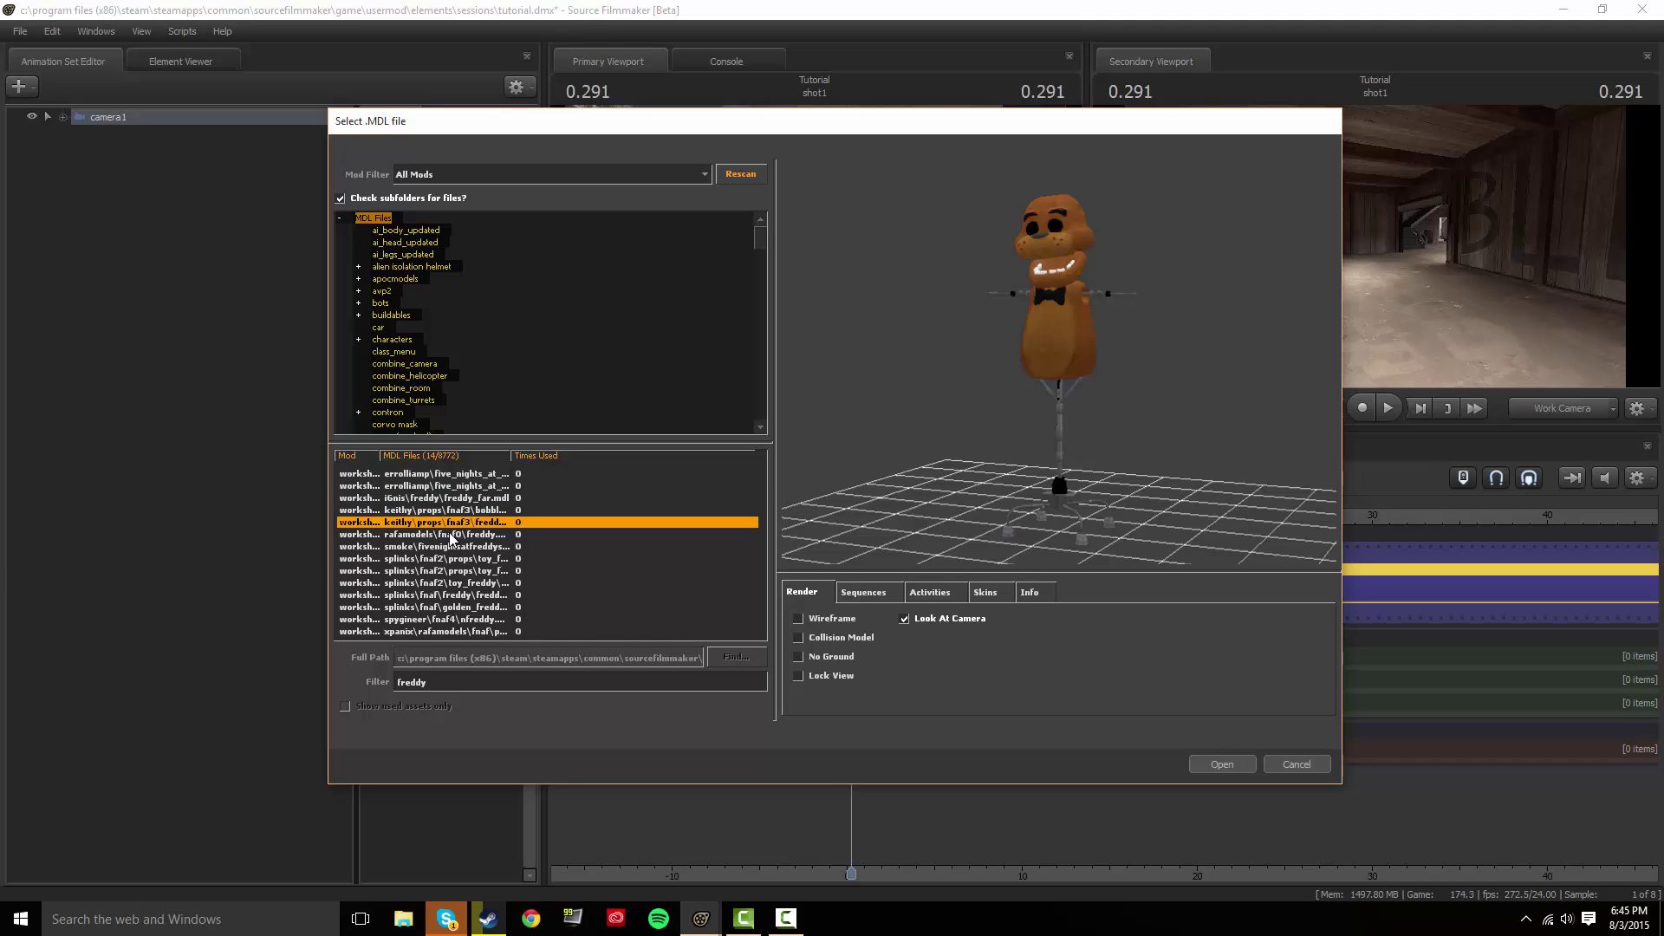
click(452, 535)
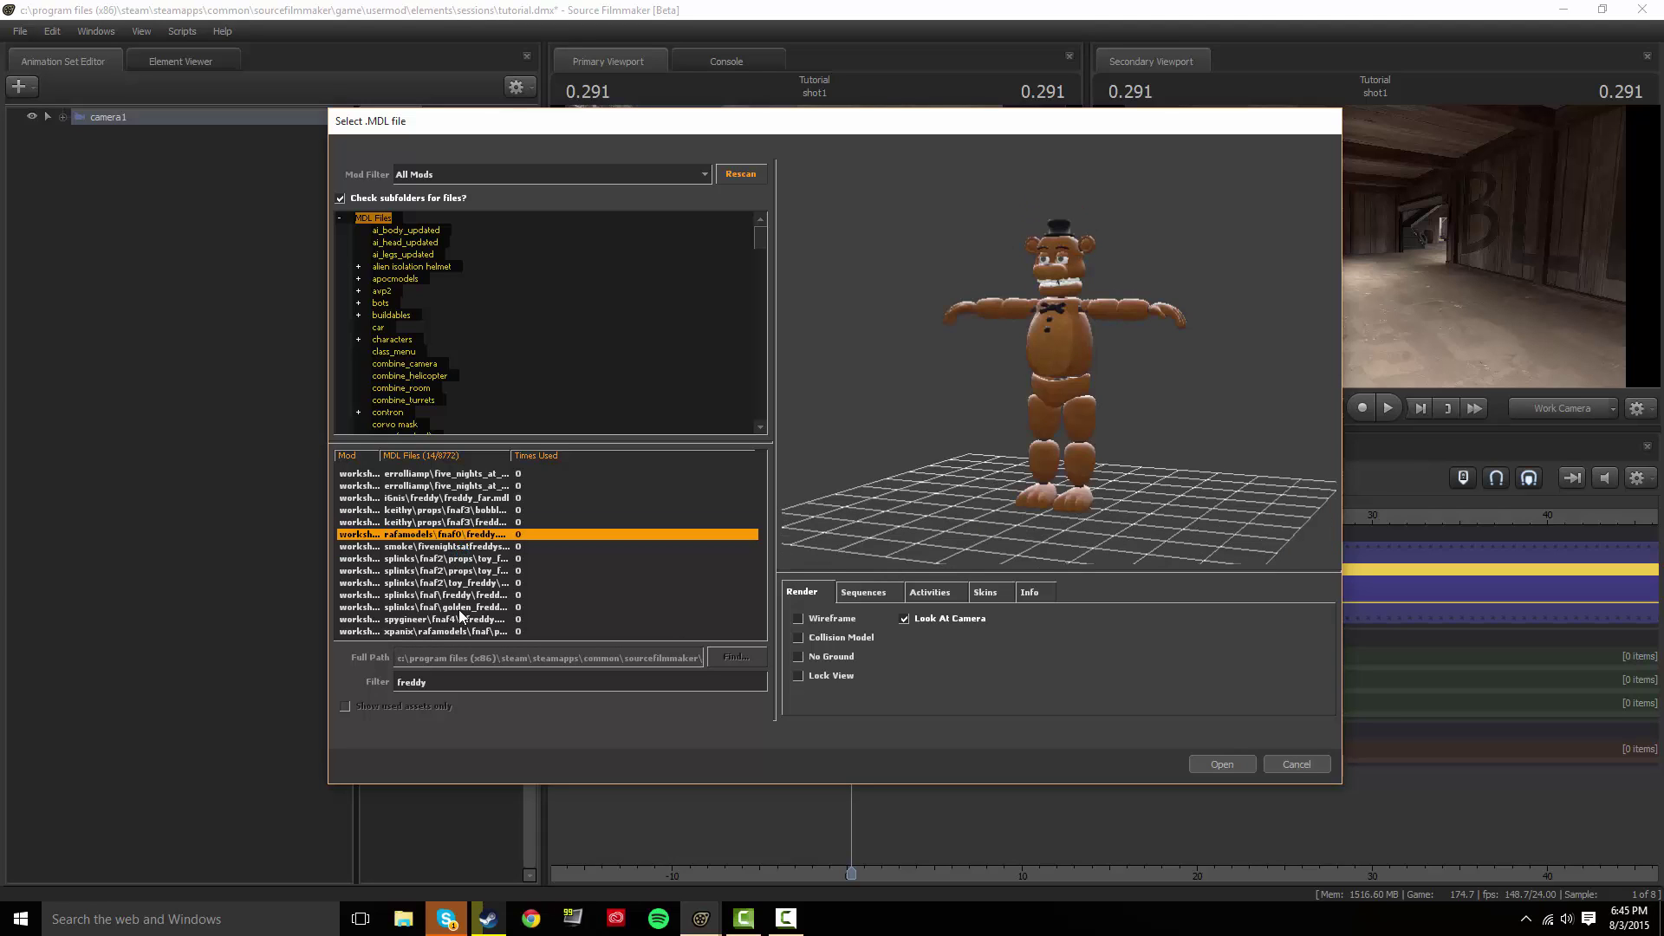
key(Down)
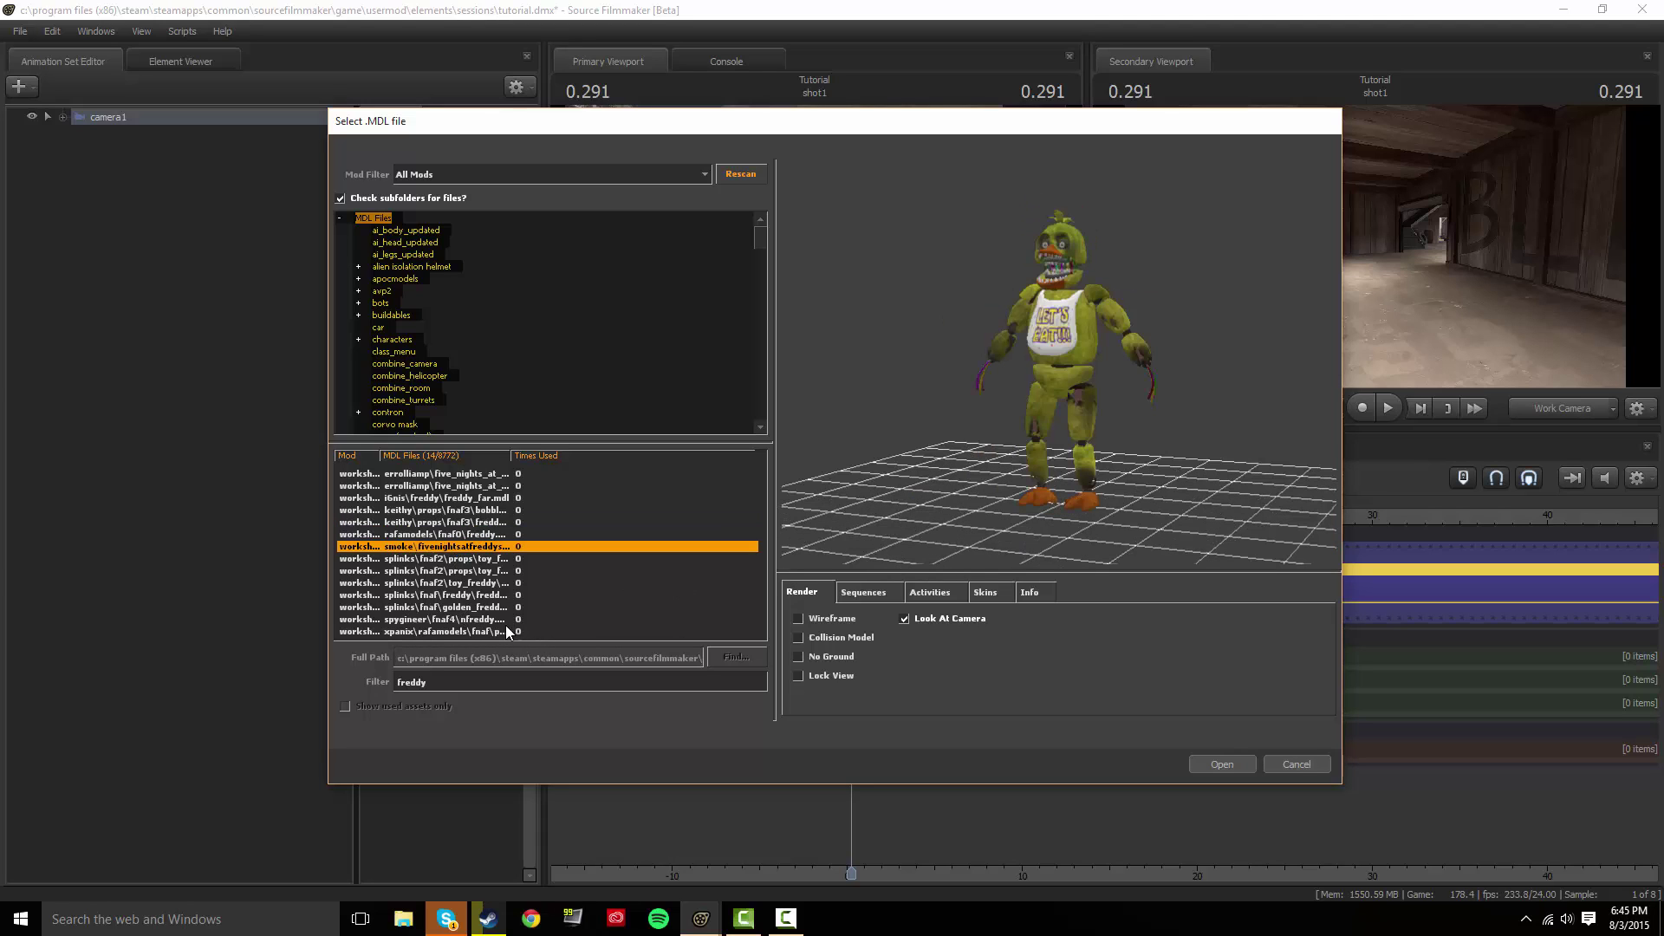
Compare the xpanix, spygineer and golden Freddy models, and load the brown Freddy from splinks\fnaf\freddy into the scene.
click(493, 633)
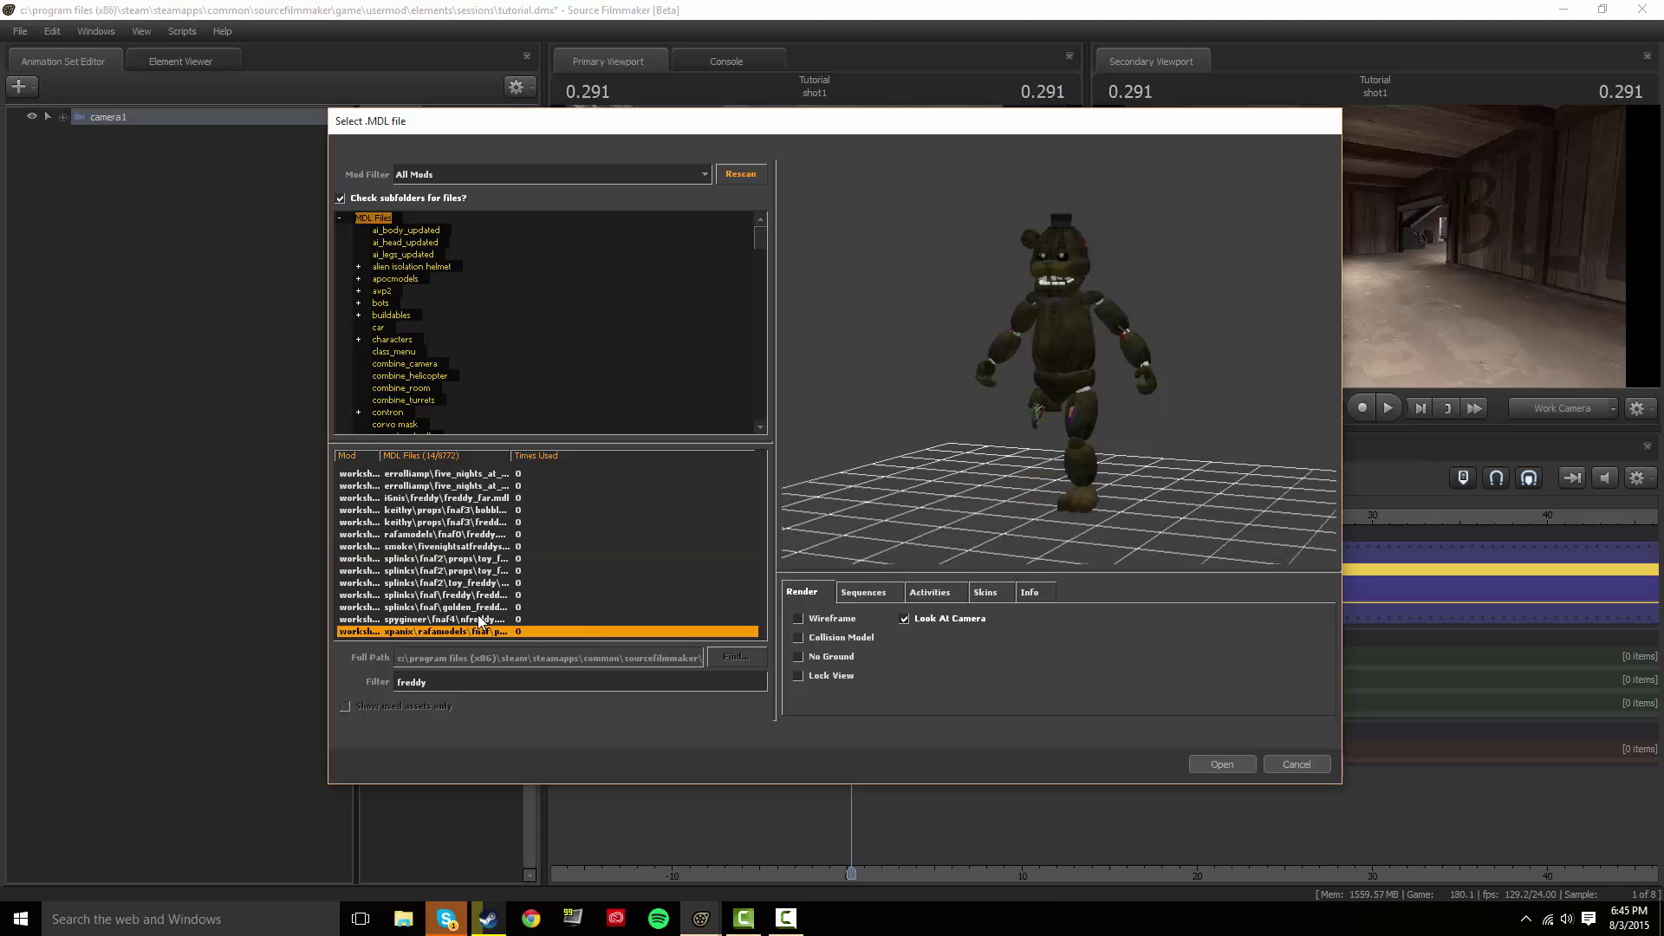
click(481, 621)
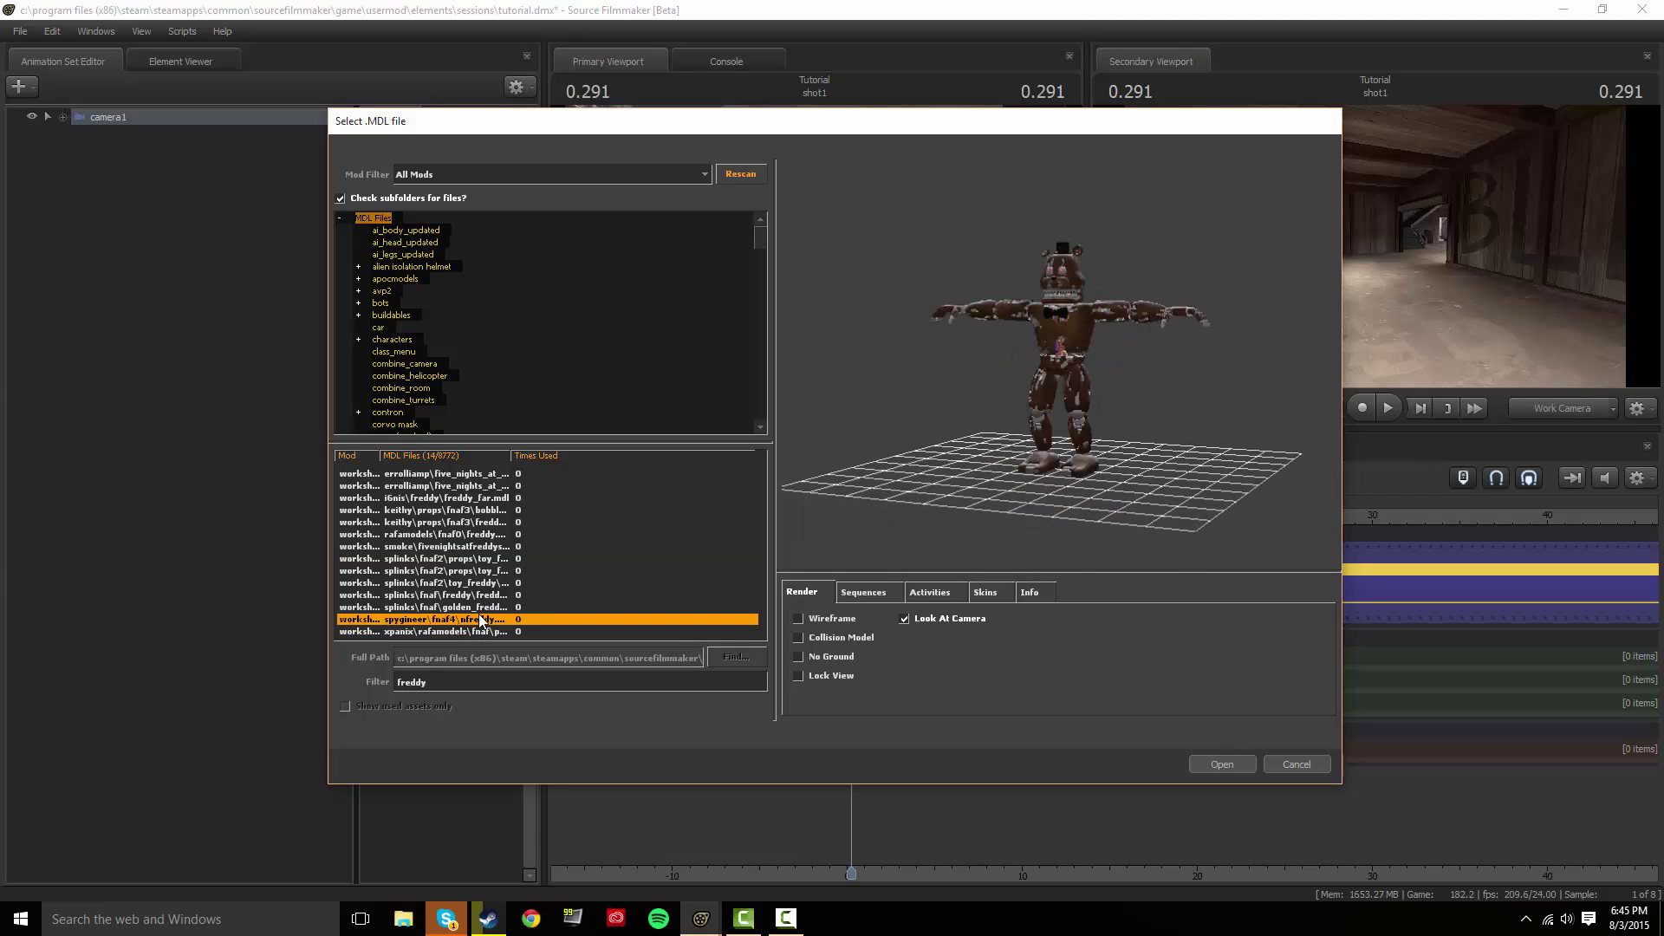
click(468, 607)
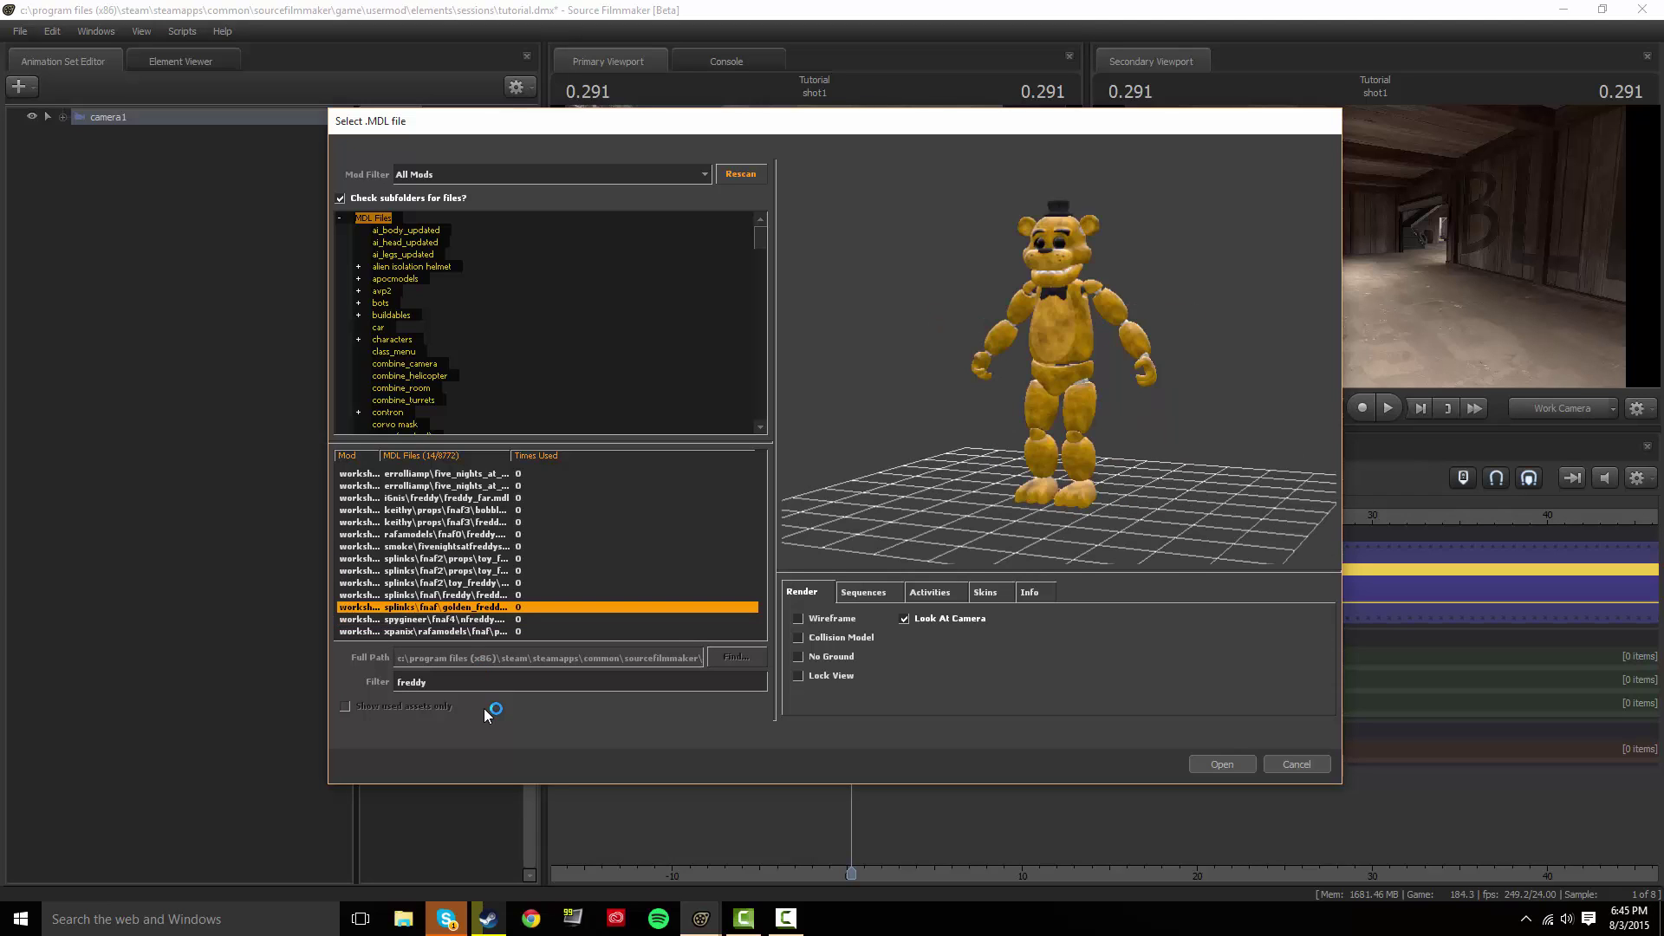
click(456, 596)
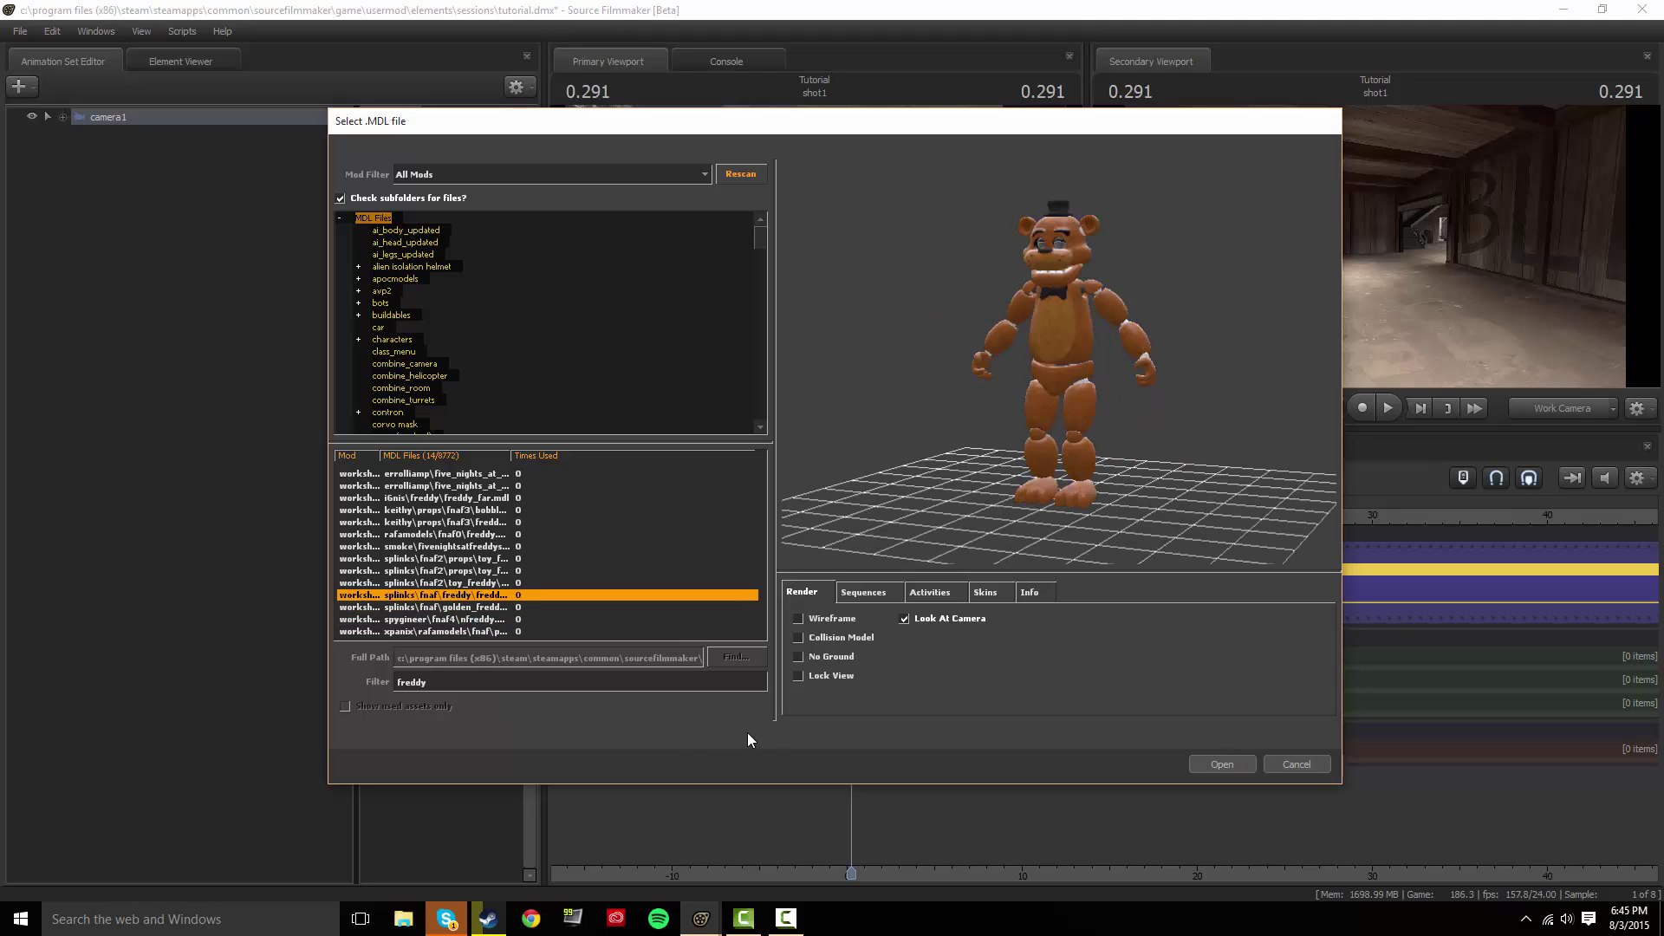
click(1209, 764)
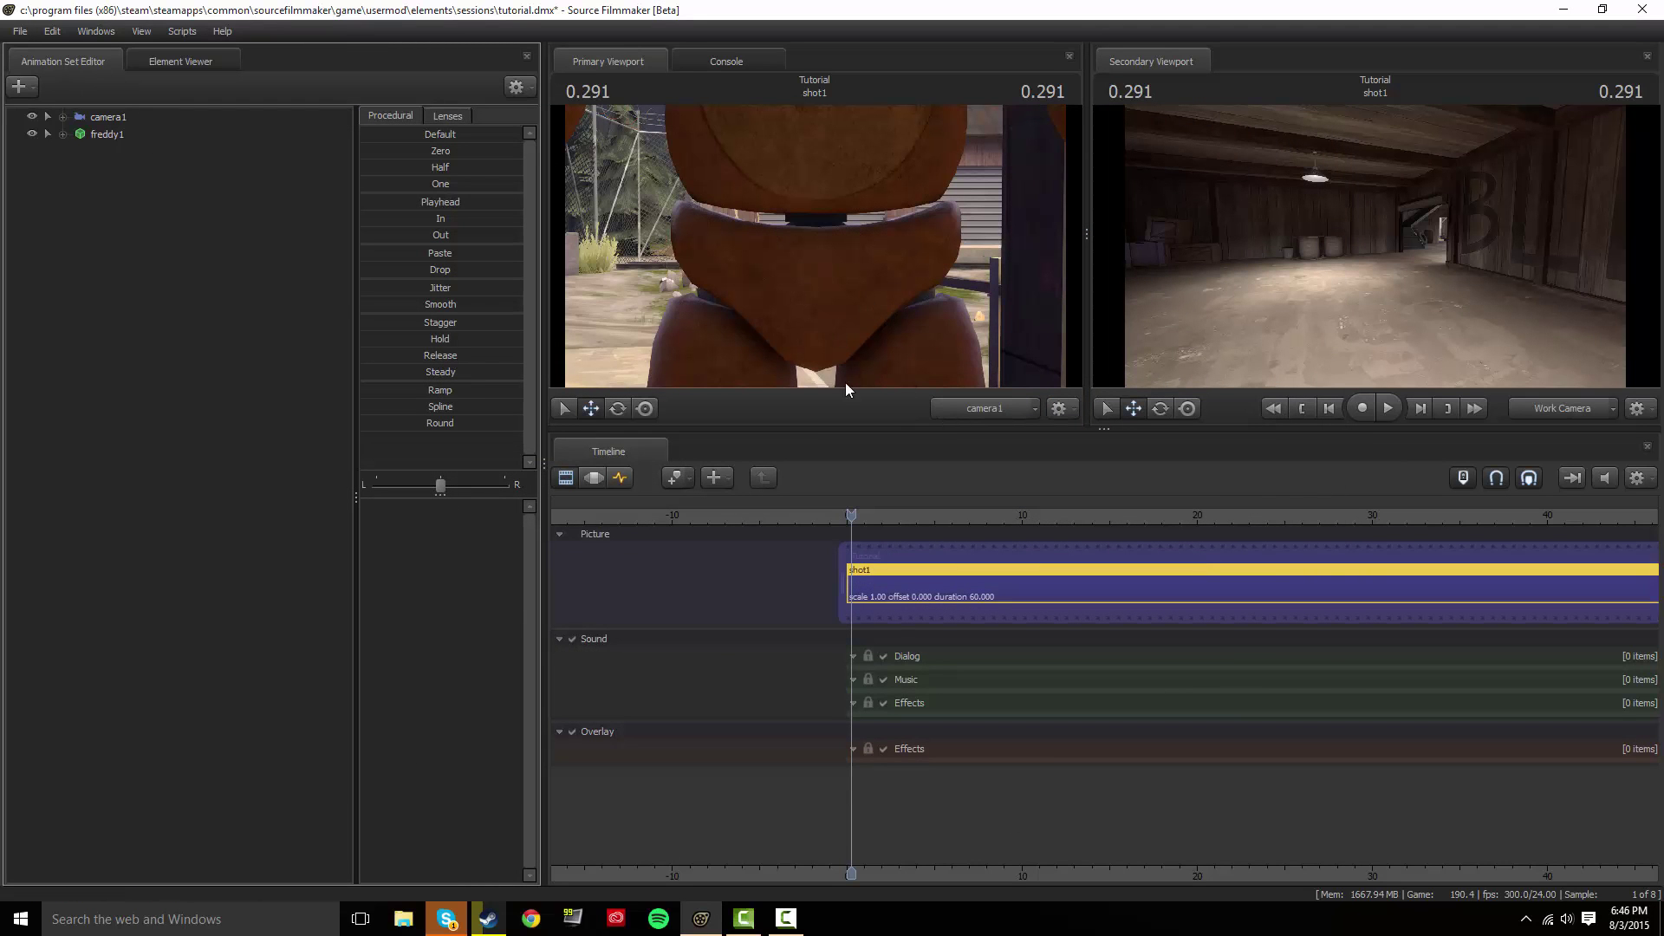
Fly the work camera out of the barn to view the Freddy model from the front in the secondary viewport.
key(w)
drag(1434, 286, 1359, 304)
key(w)
key(w)
key(w)
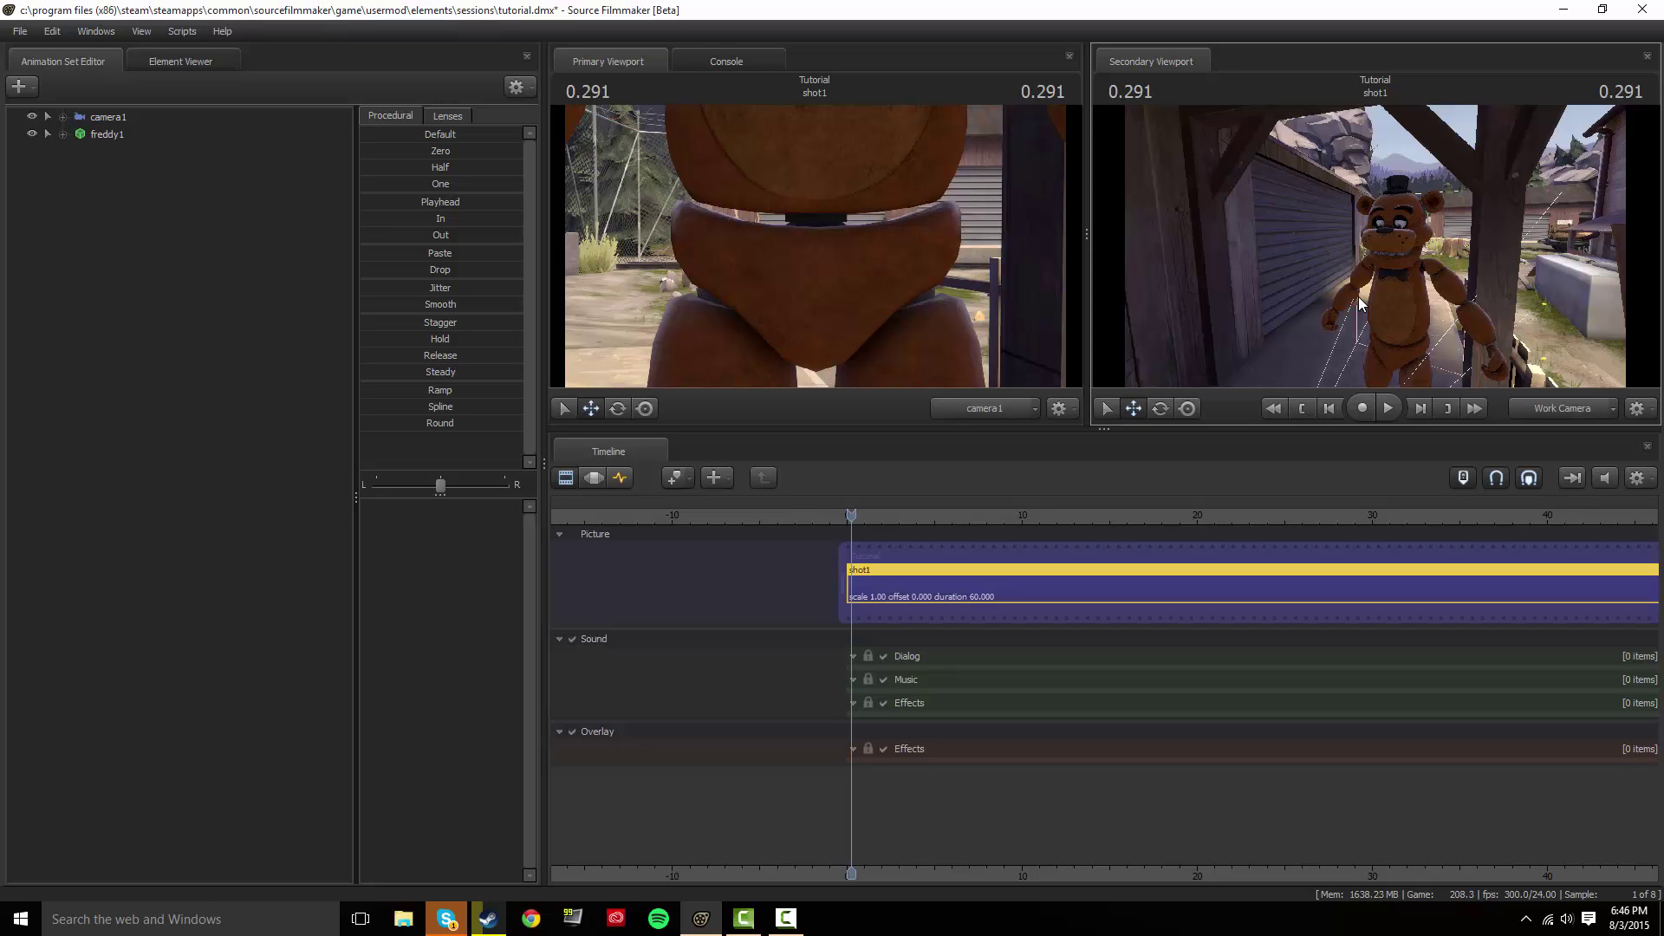
mouse_move(1355, 281)
mouse_down()
mouse_move(1317, 281)
mouse_move(1381, 291)
mouse_up()
key(w)
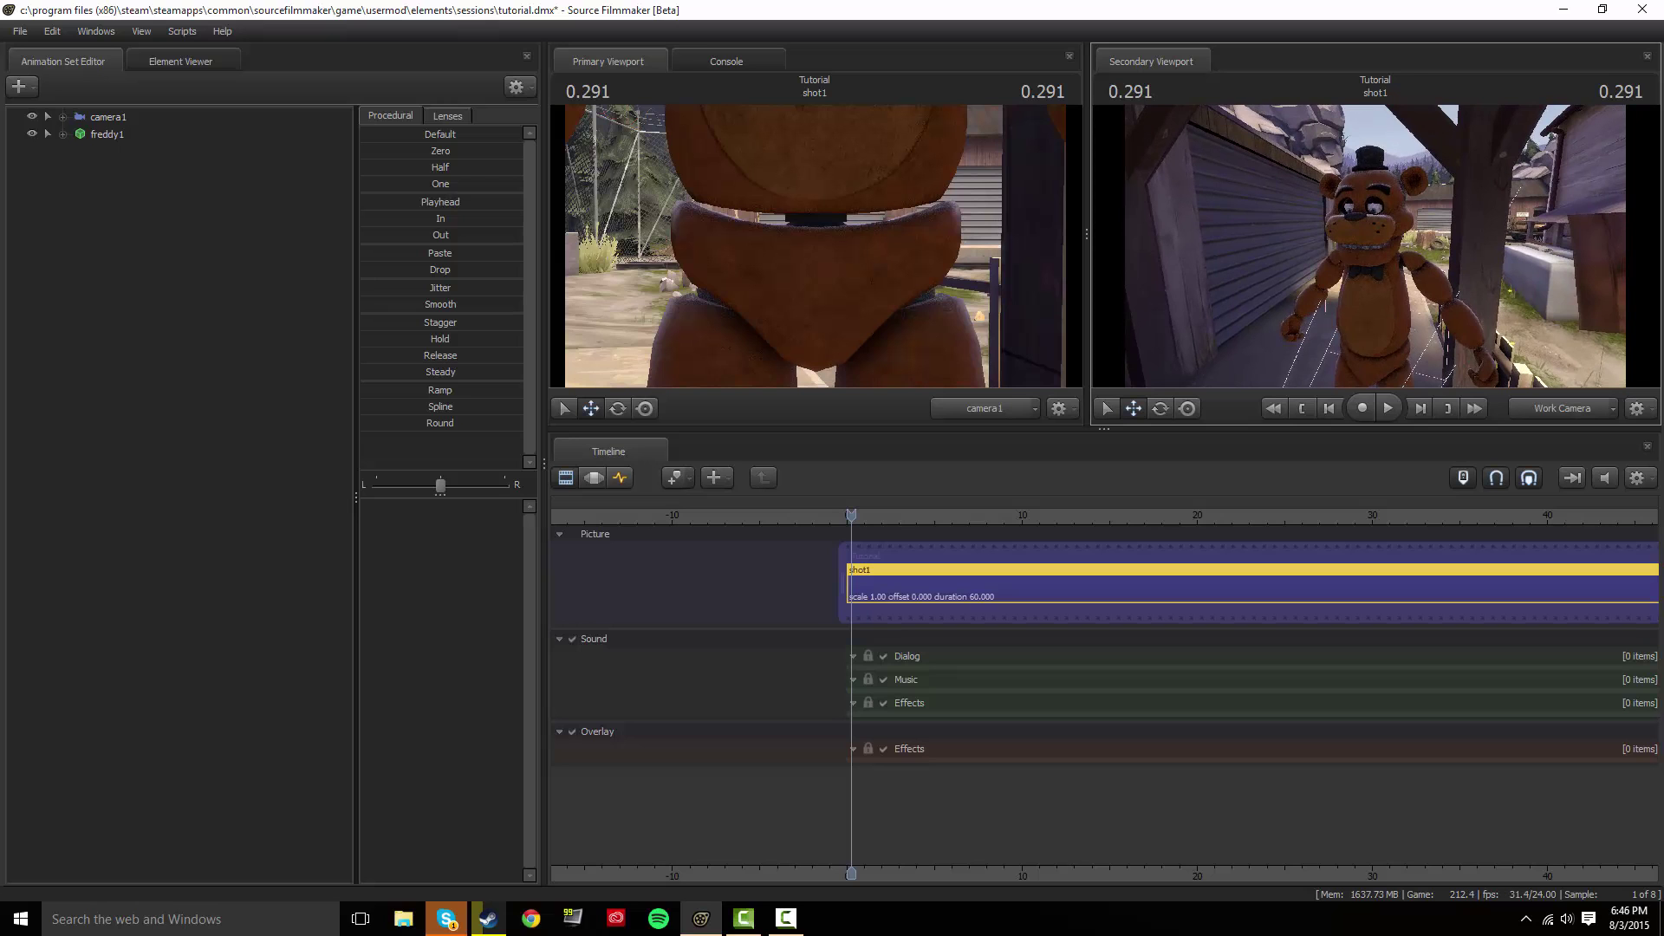
right_drag(1392, 293, 1395, 294)
drag(1394, 294, 1385, 244)
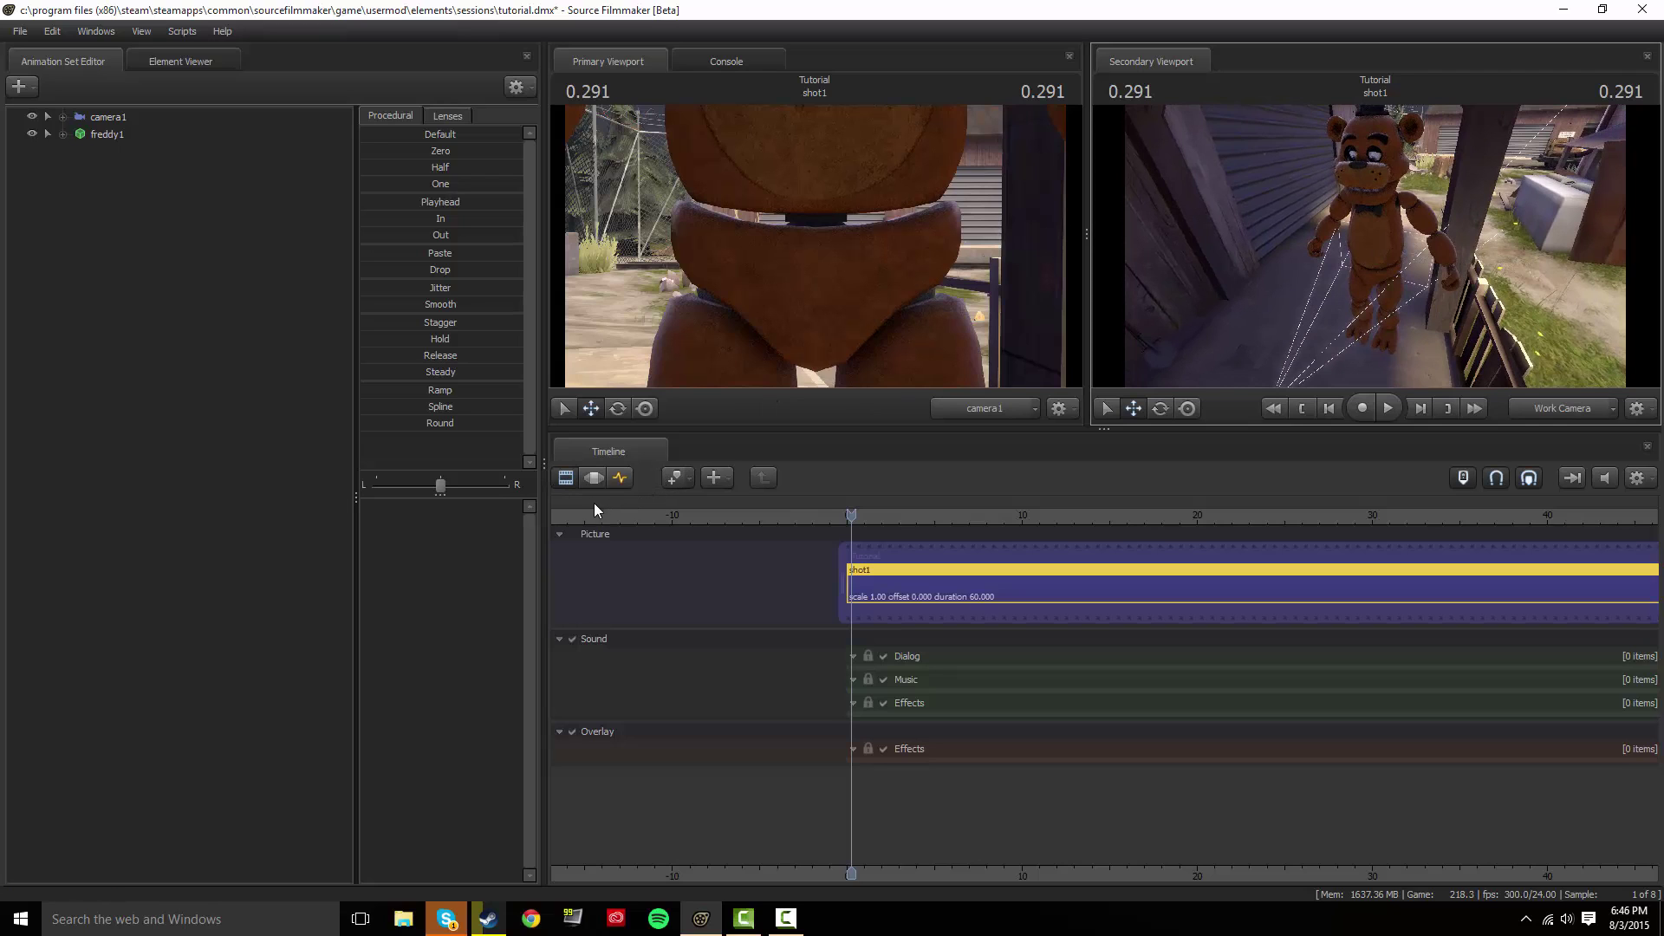
Switch to the Motion Editor and select freddy1's rootTransform in the secondary viewport.
key(F2)
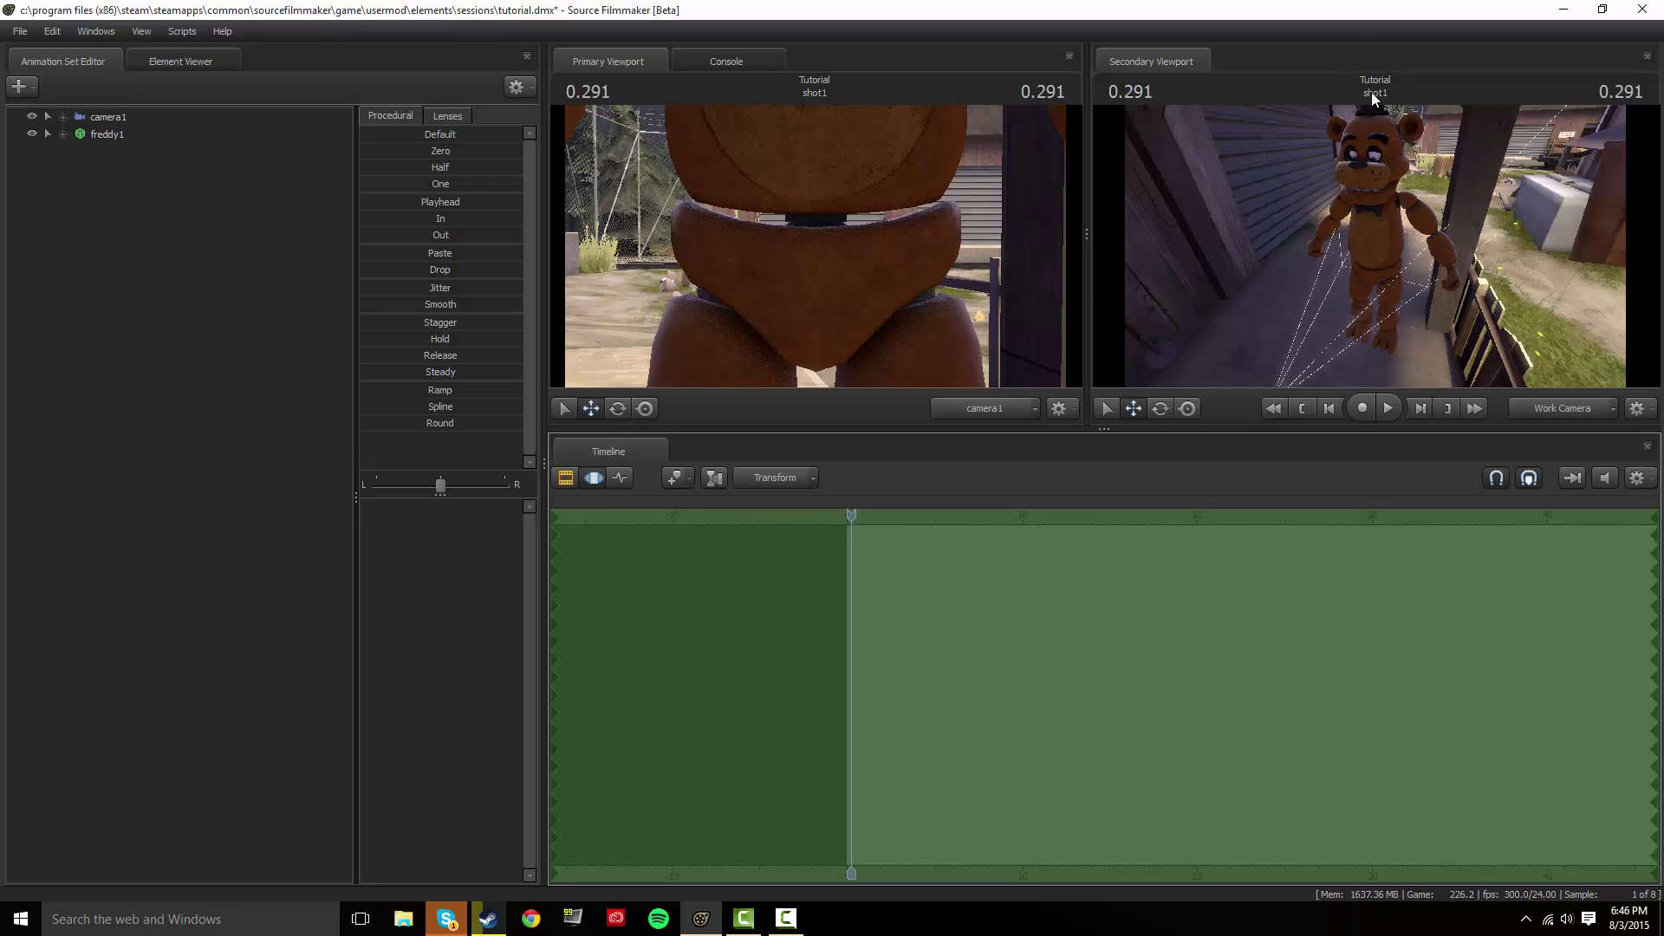
click(620, 479)
click(598, 478)
drag(1245, 277, 1357, 282)
key(w)
key(ctrl)
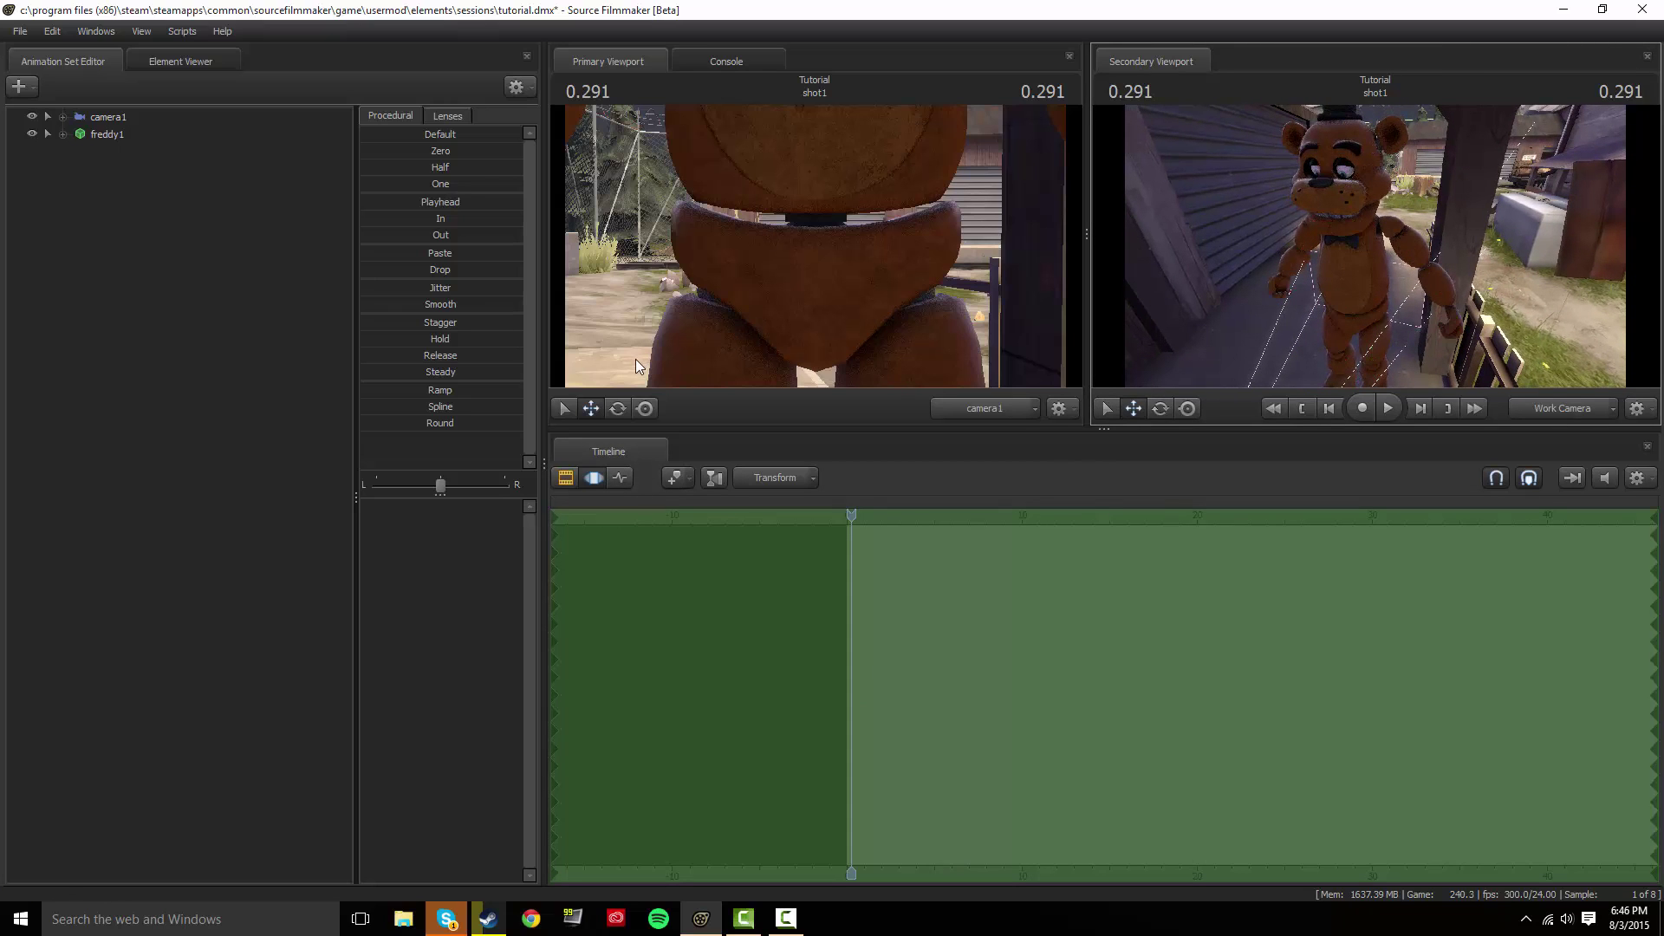
drag(1252, 137, 1367, 242)
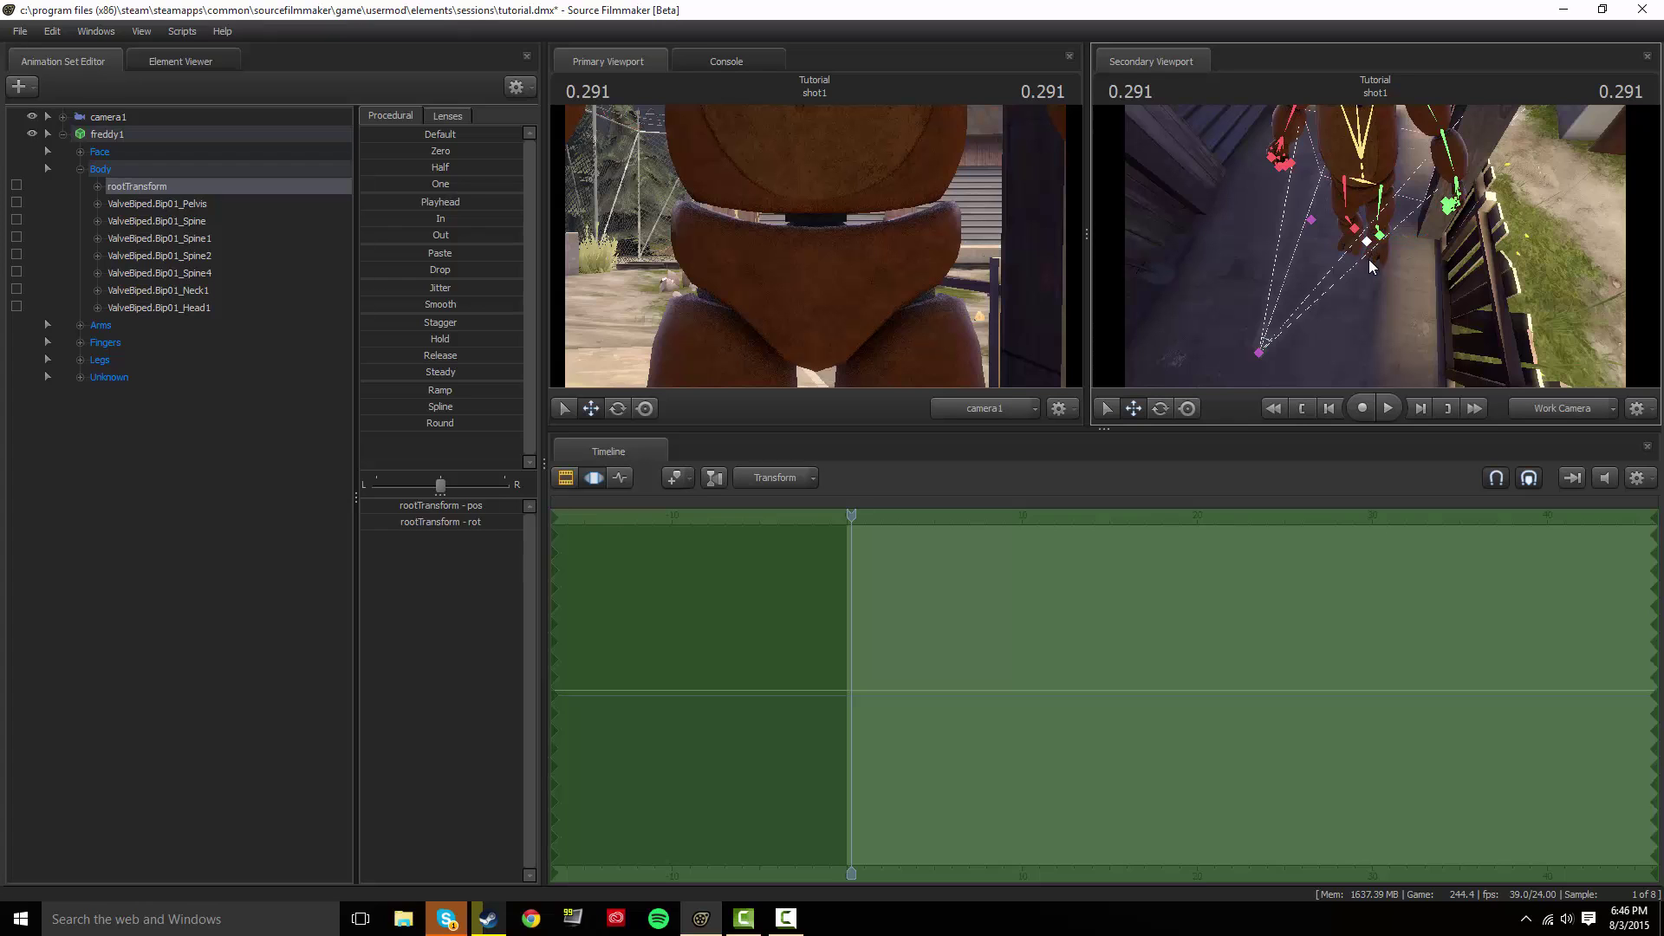
Move freddy1 by its rootTransform away from camera1, so the whole figure stands in front of the garage doors.
drag(1371, 261, 1378, 188)
key(w)
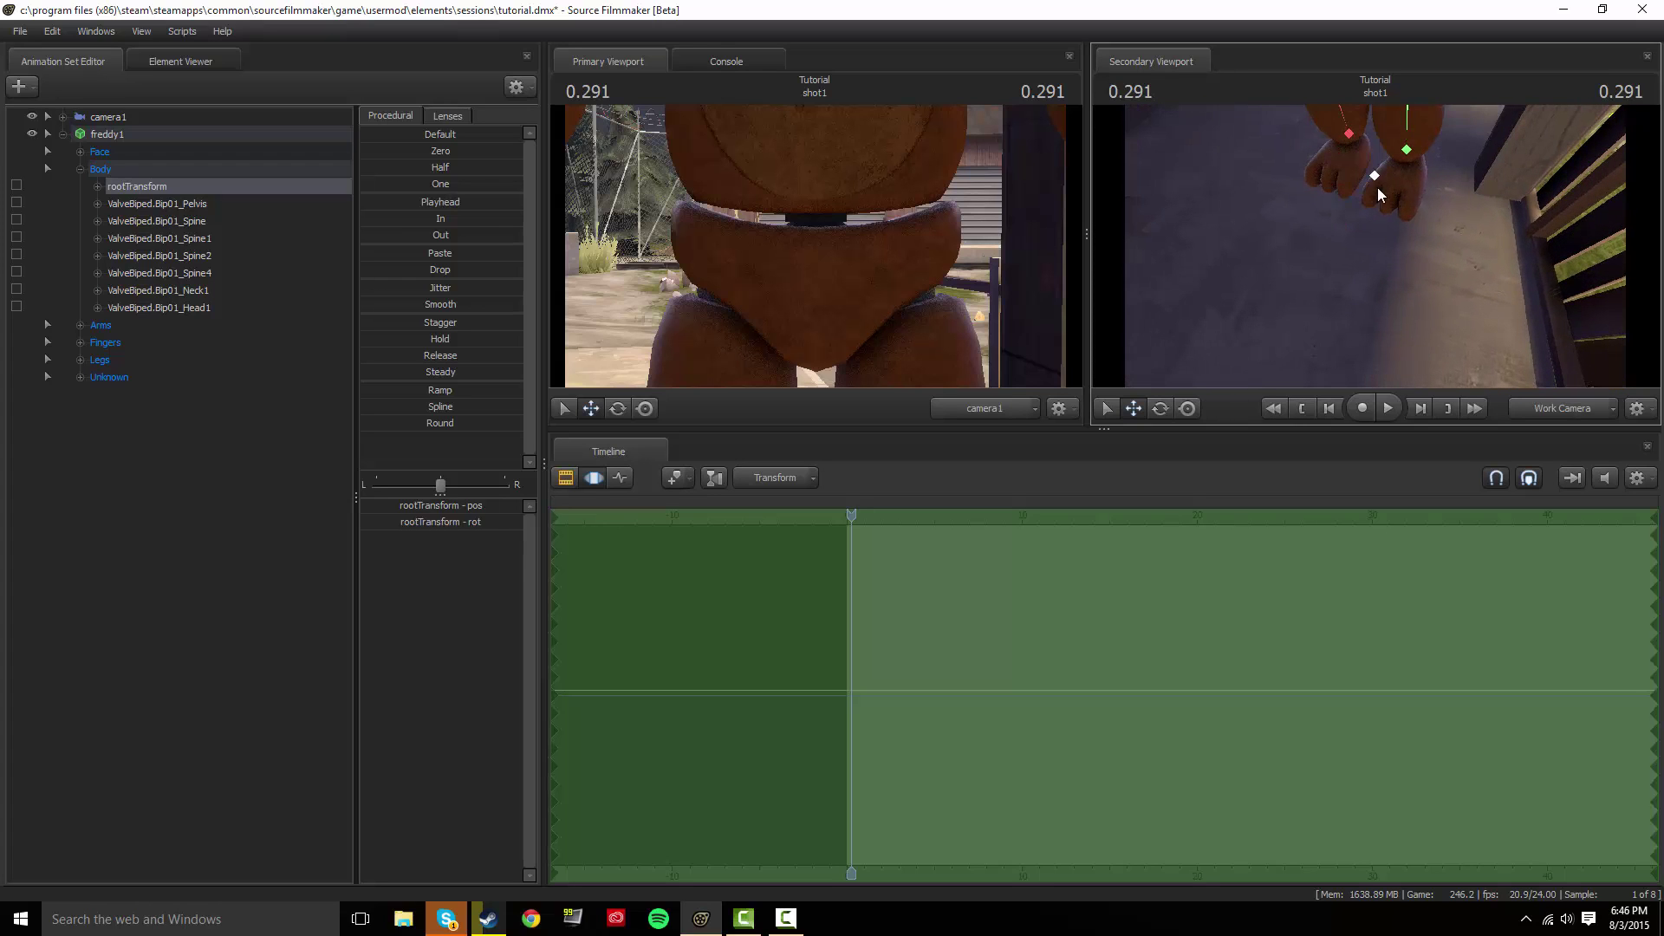
click(1374, 176)
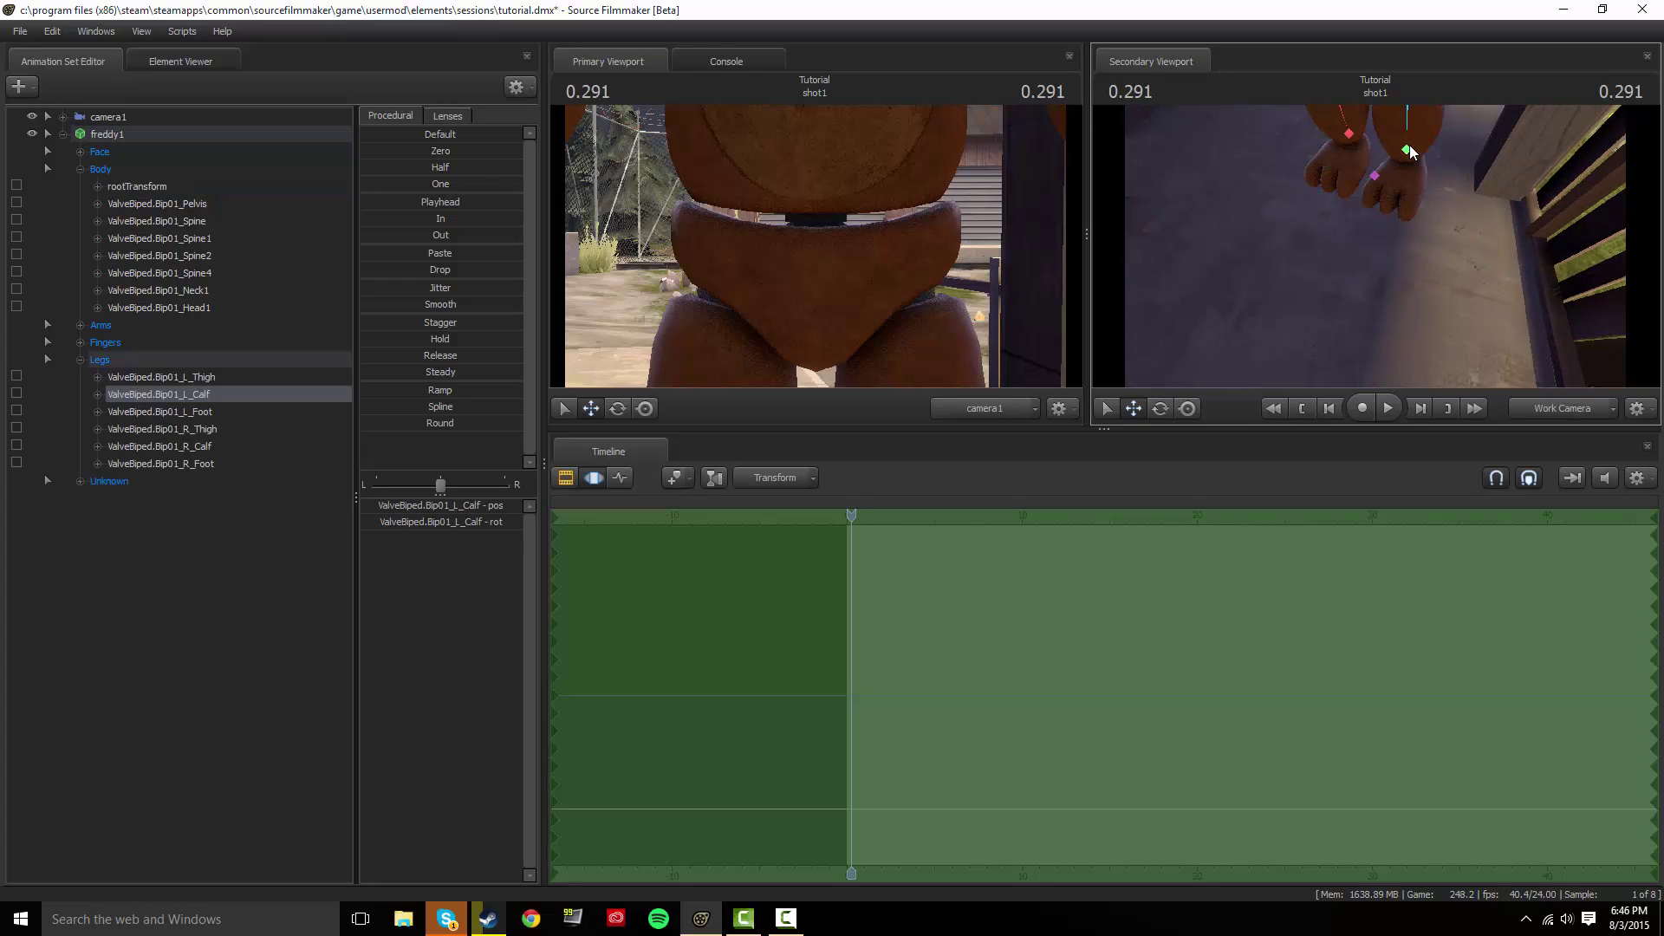
click(1375, 176)
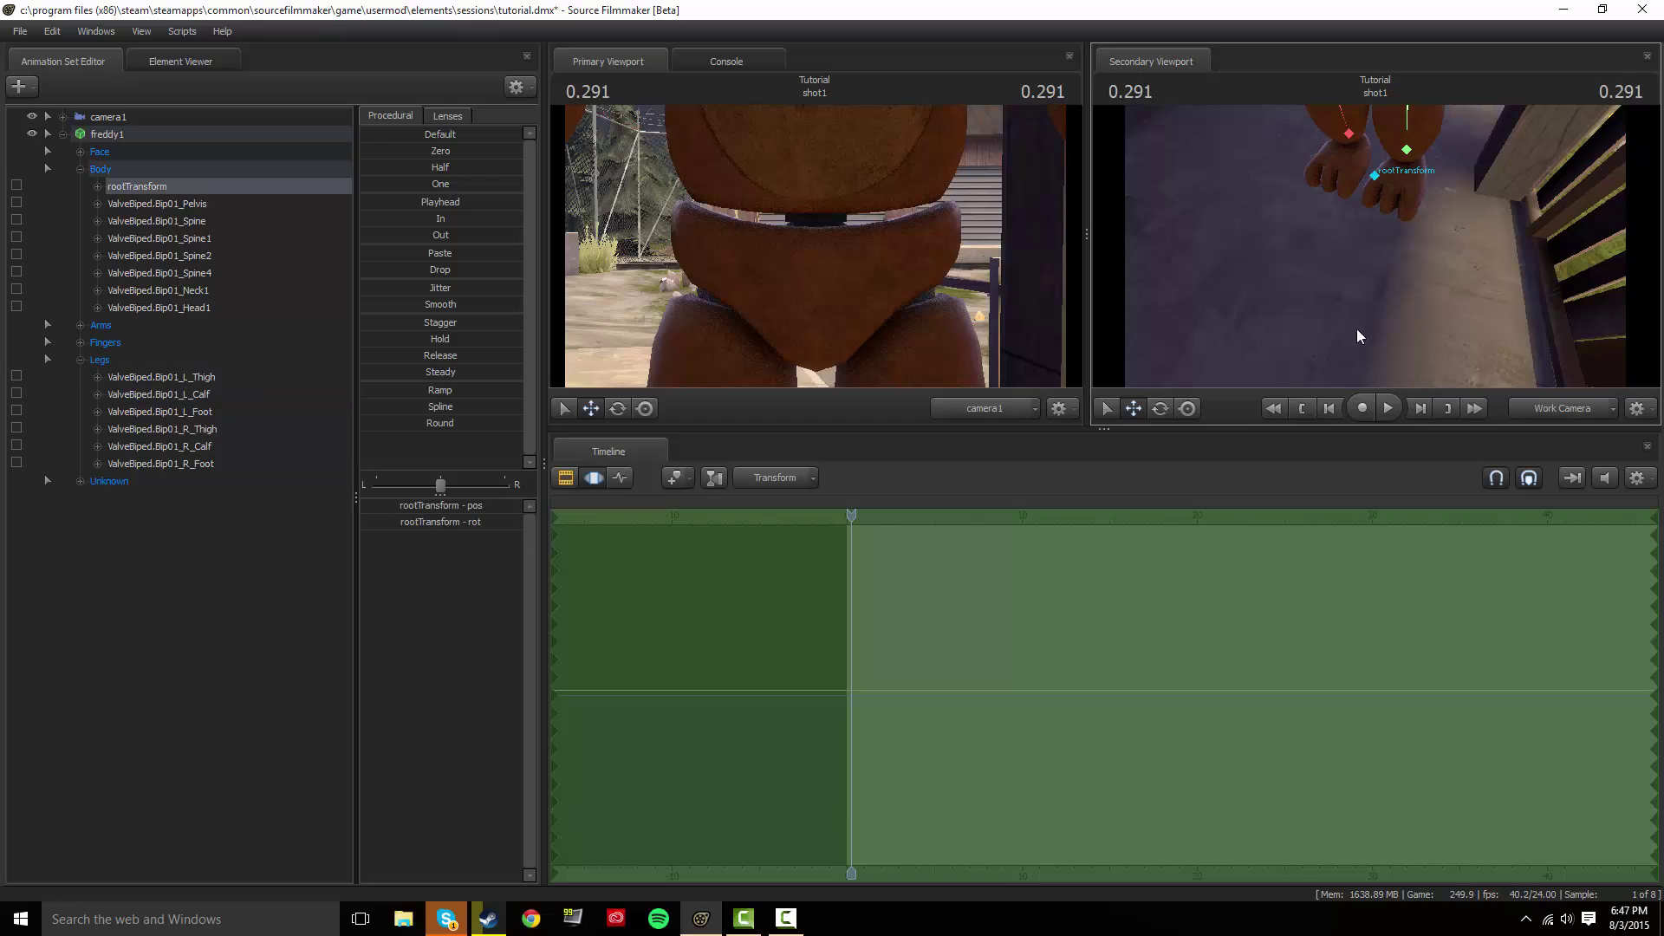
click(1375, 179)
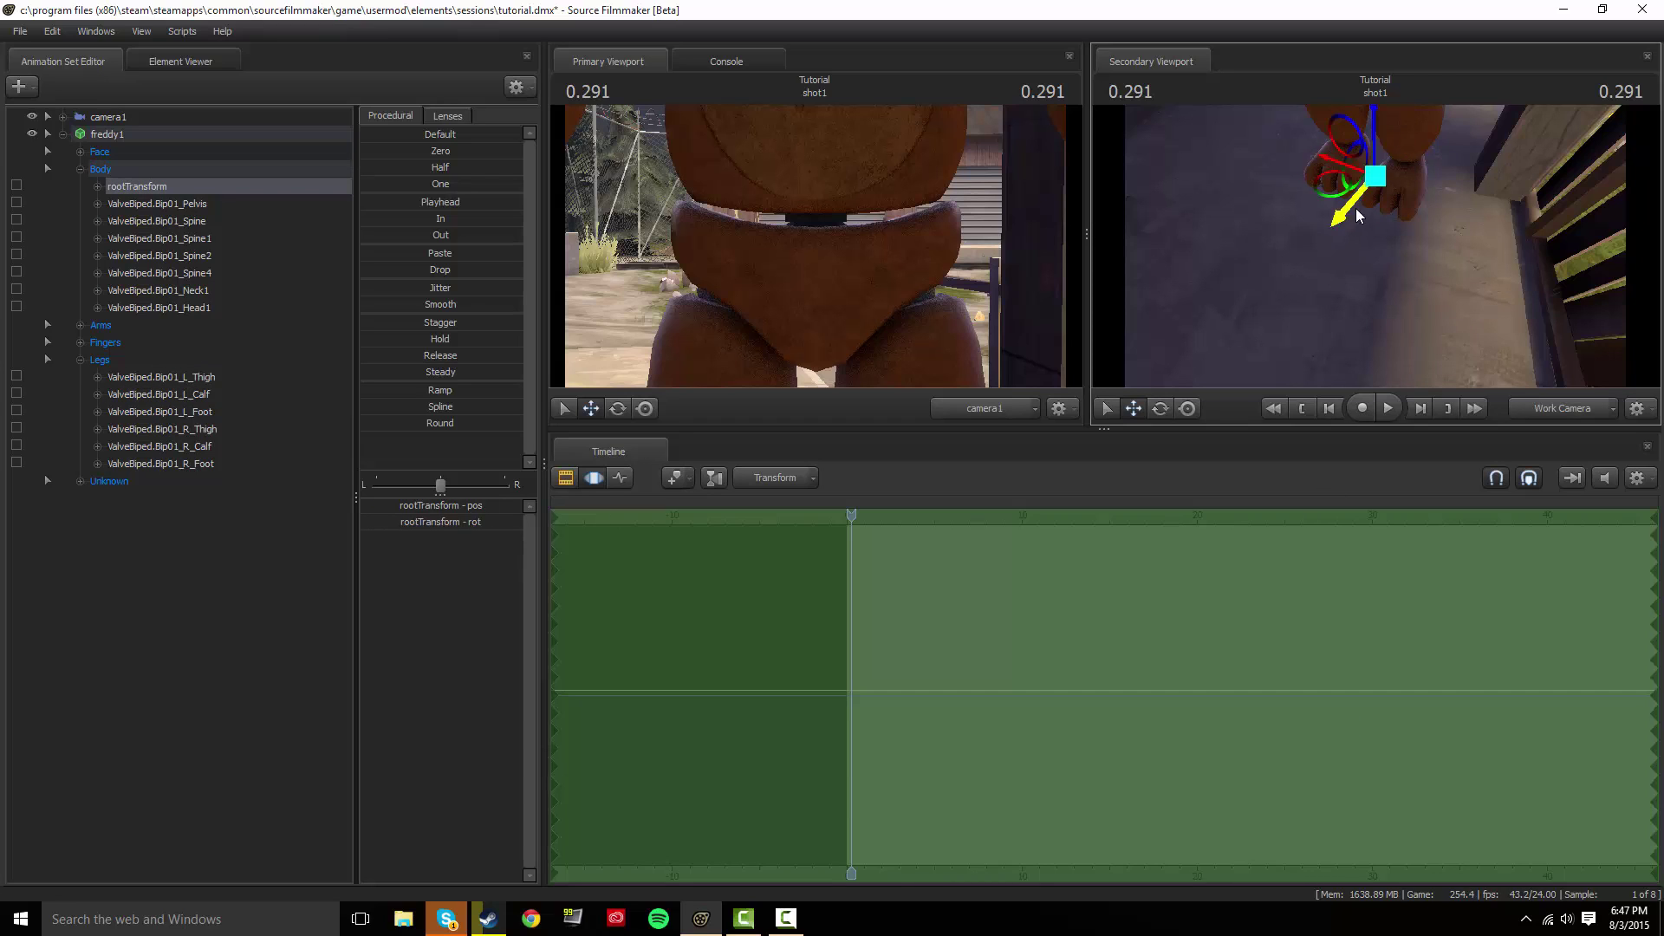
drag(1334, 218, 1420, 284)
key(w)
mouse_move(1218, 281)
mouse_down()
mouse_move(1201, 273)
mouse_move(1240, 282)
mouse_move(1218, 290)
mouse_up()
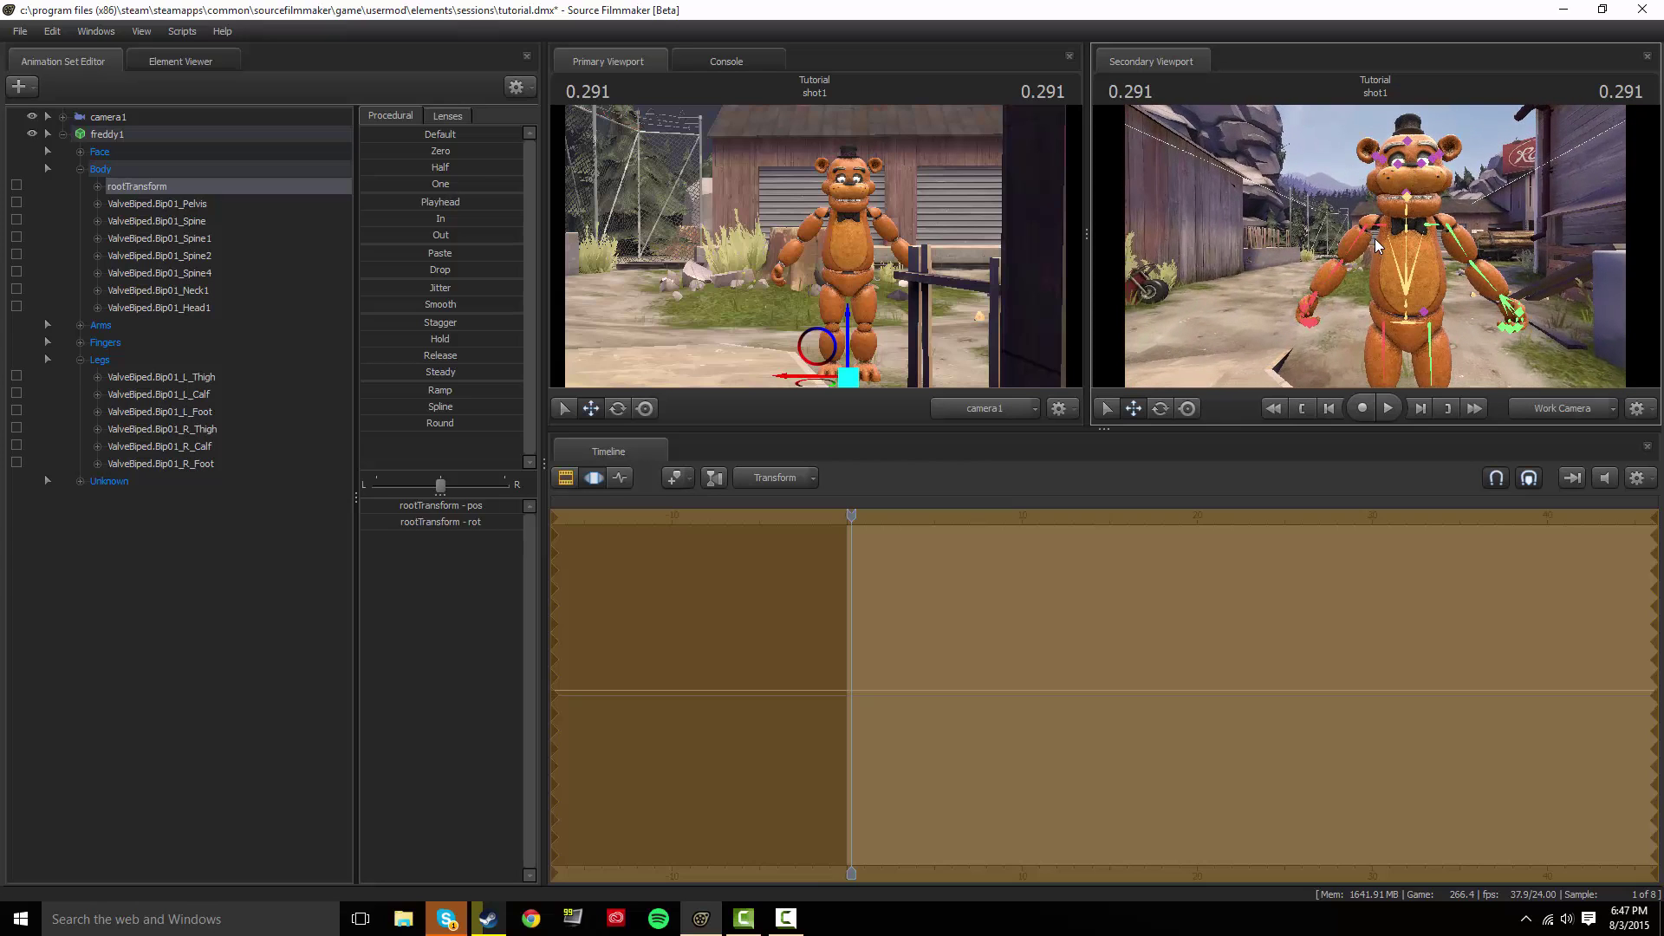
Rotate freddy1's right and left upper arms downward so both arms hang closer to his sides.
ctrl+click(1355, 241)
key(e)
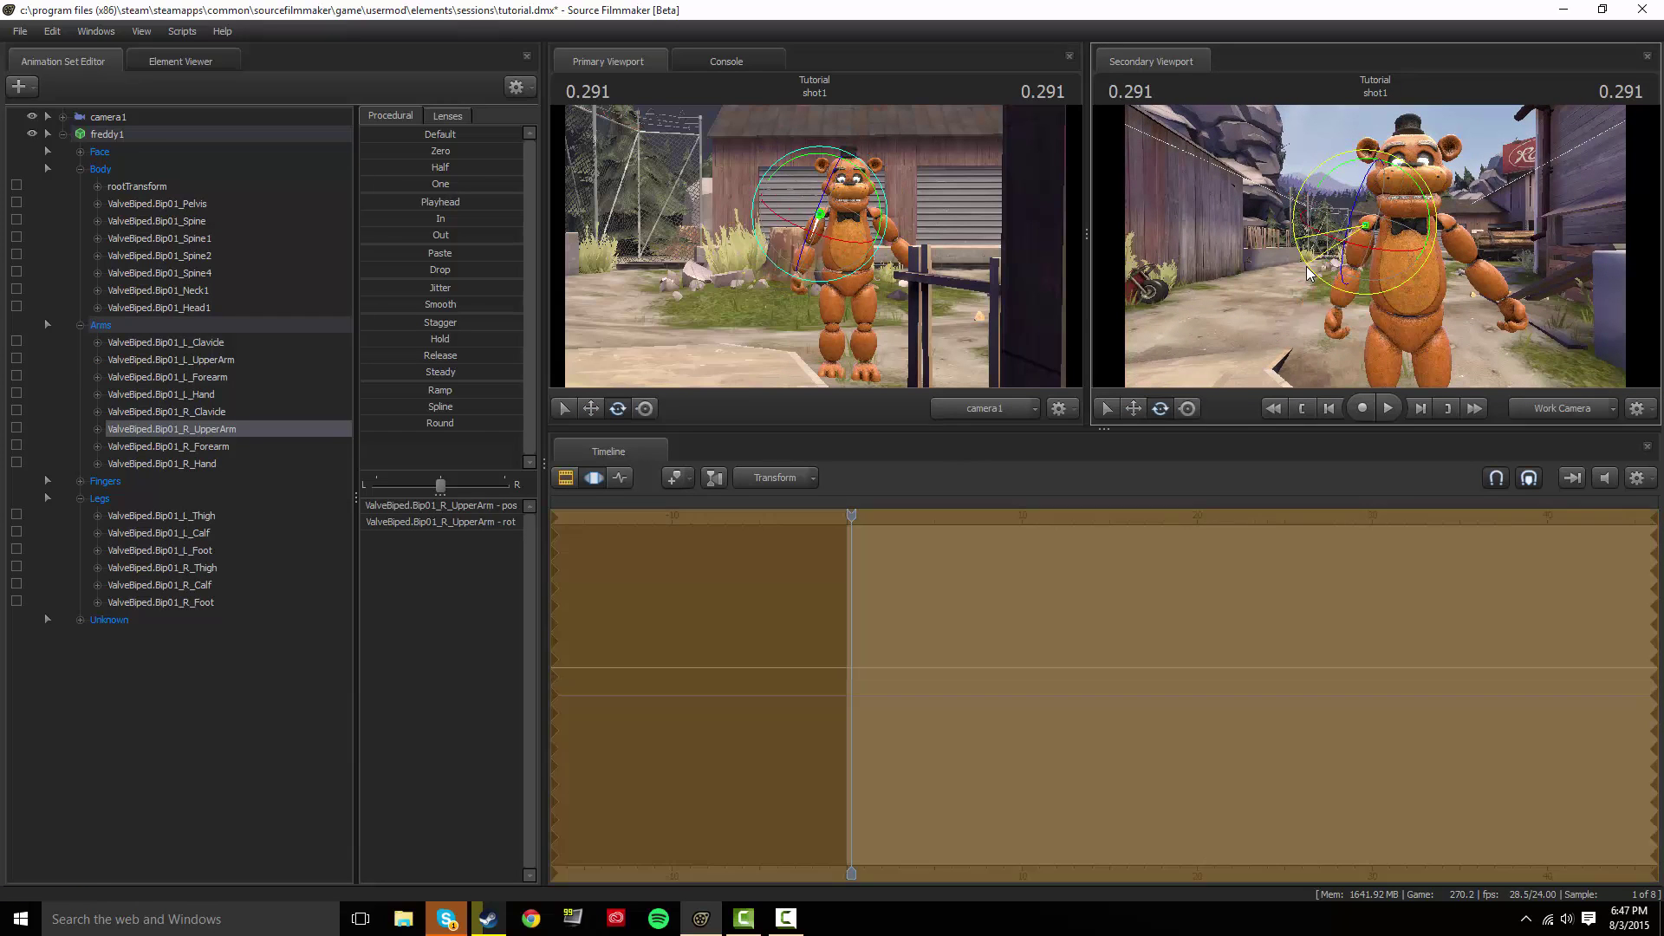
click(1469, 256)
drag(1517, 220, 1465, 291)
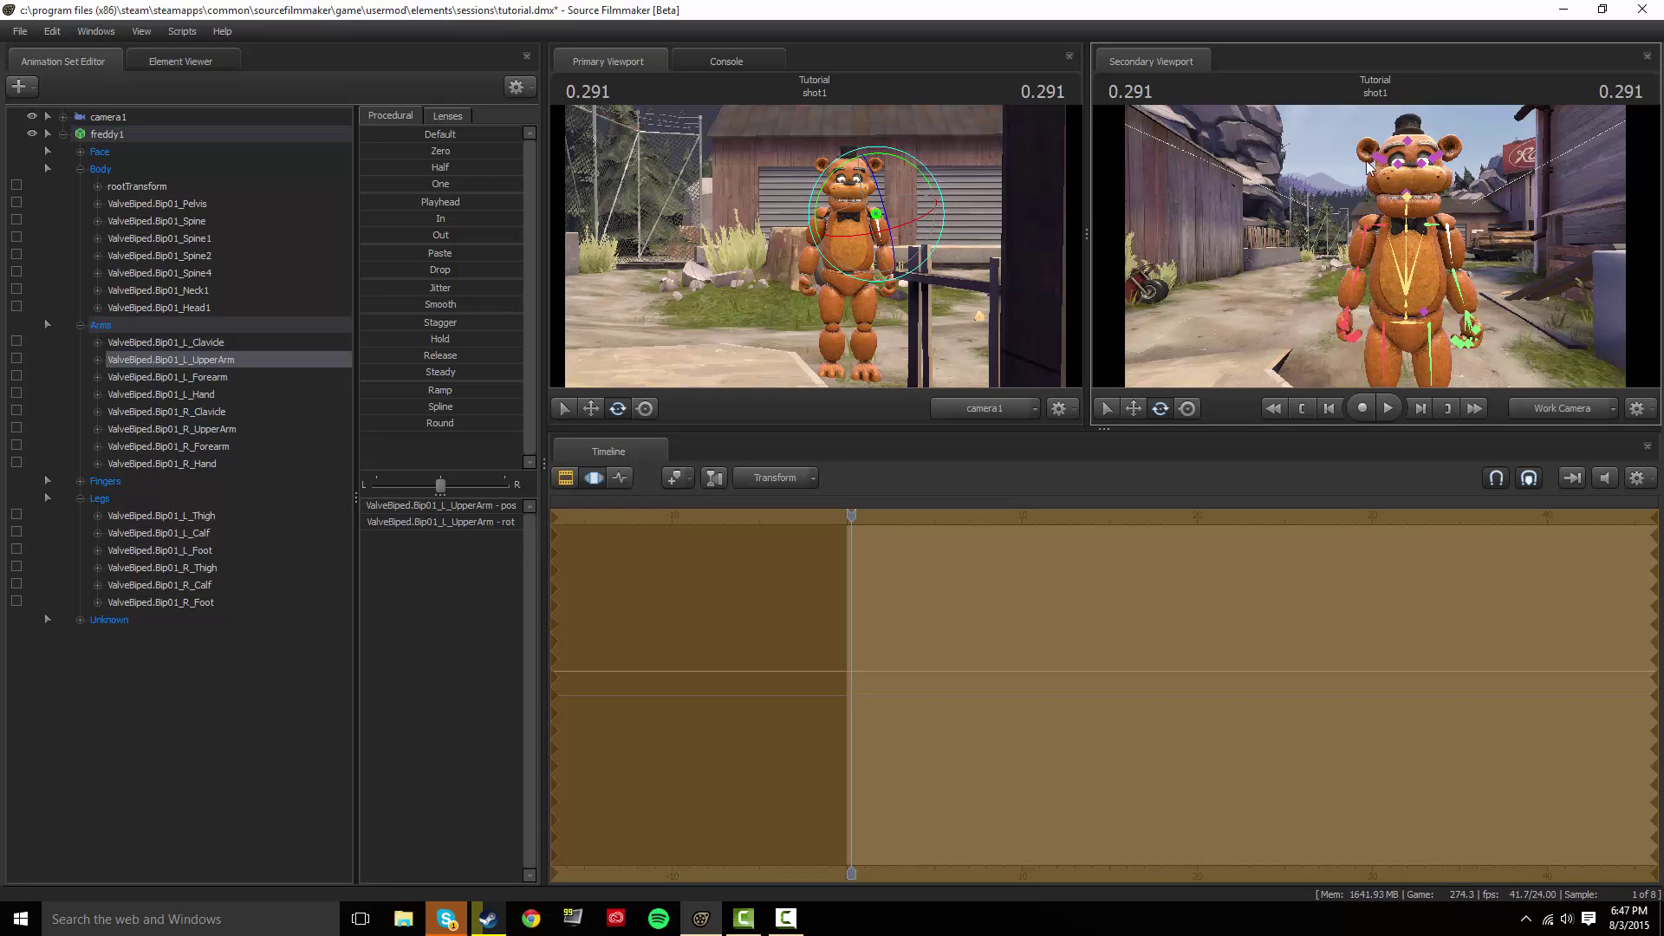
Move freddy1's viewTarget up and away from his face to redirect his gaze.
alt+drag(1183, 217, 1516, 223)
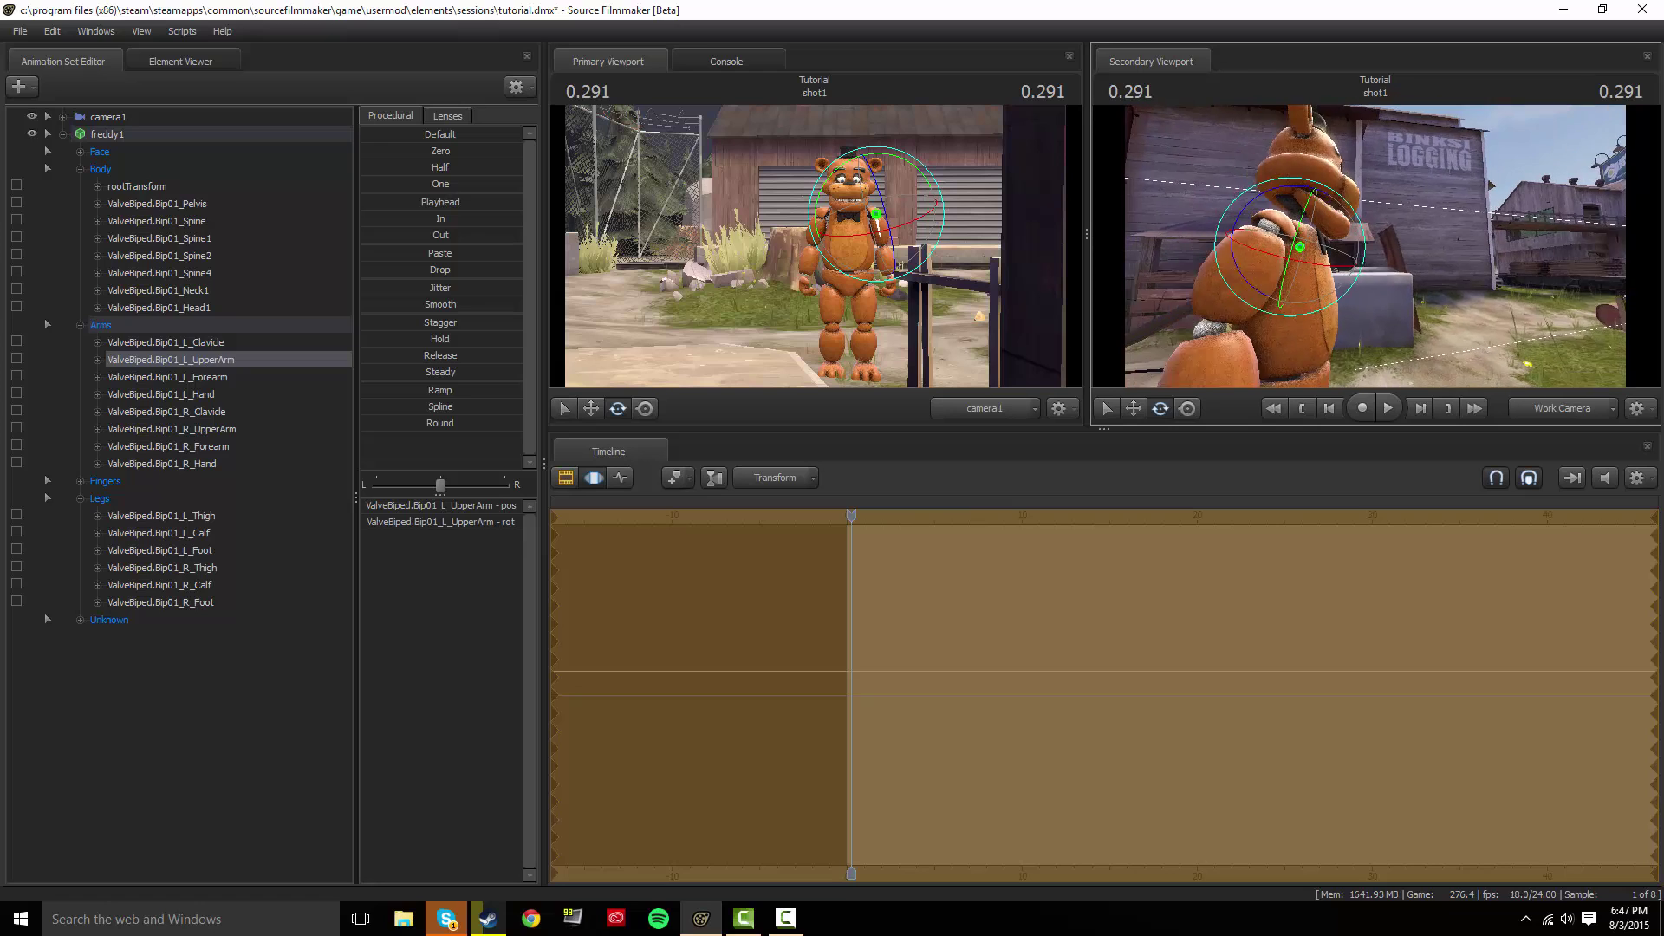
drag(1339, 177, 1350, 209)
click(1411, 303)
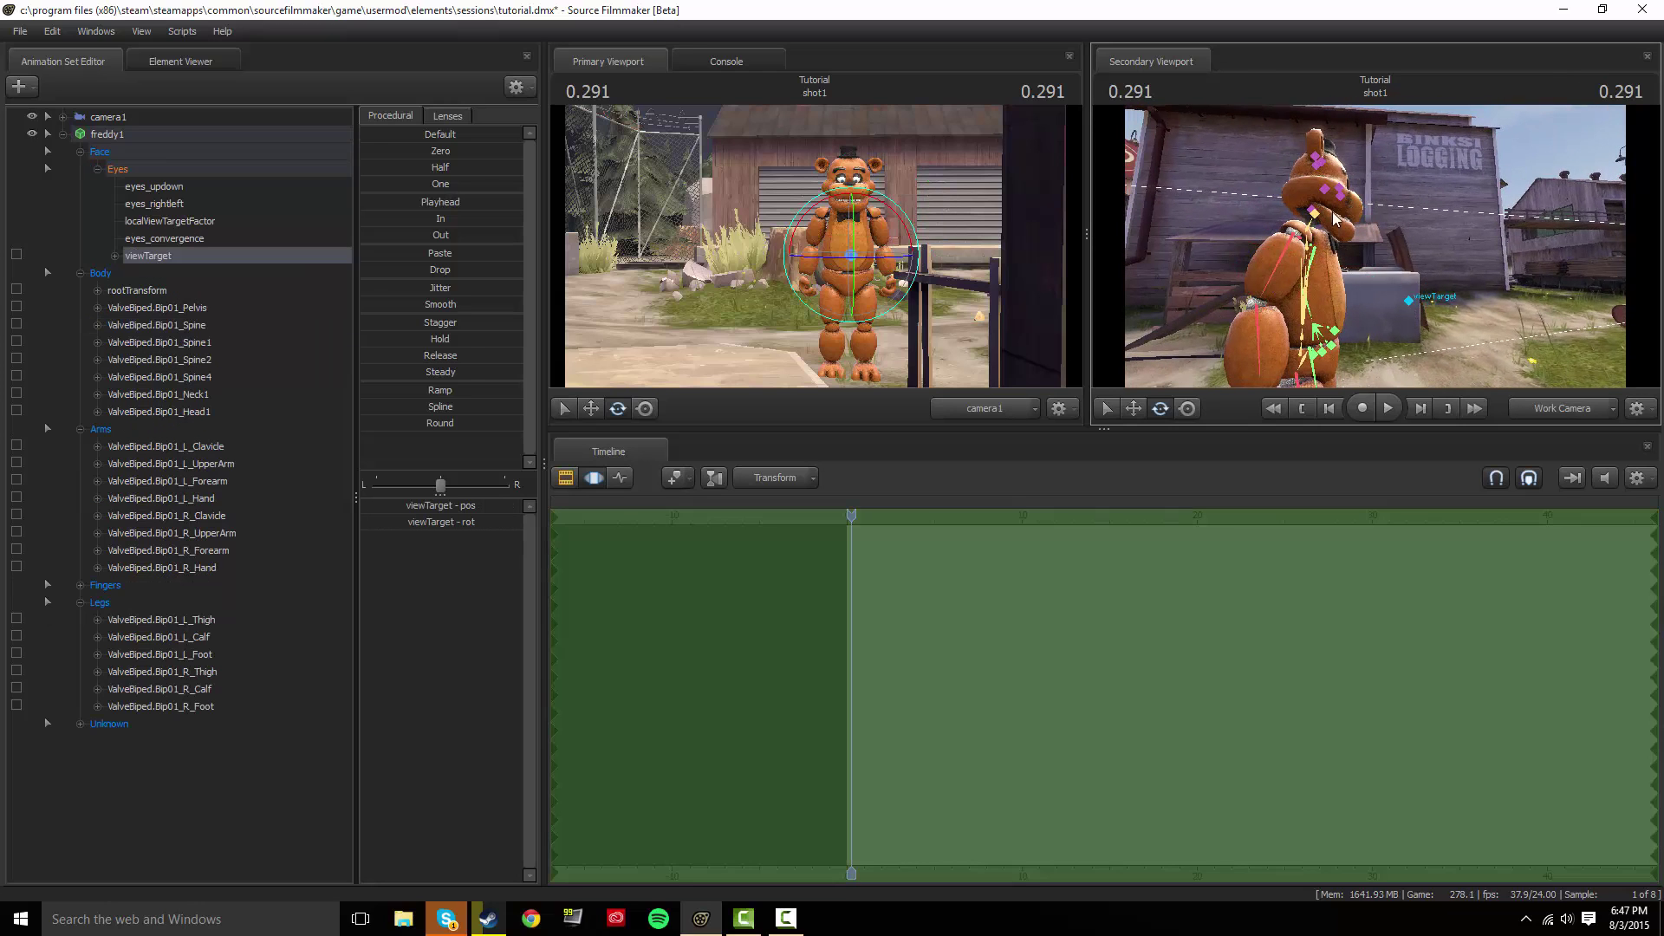
click(591, 409)
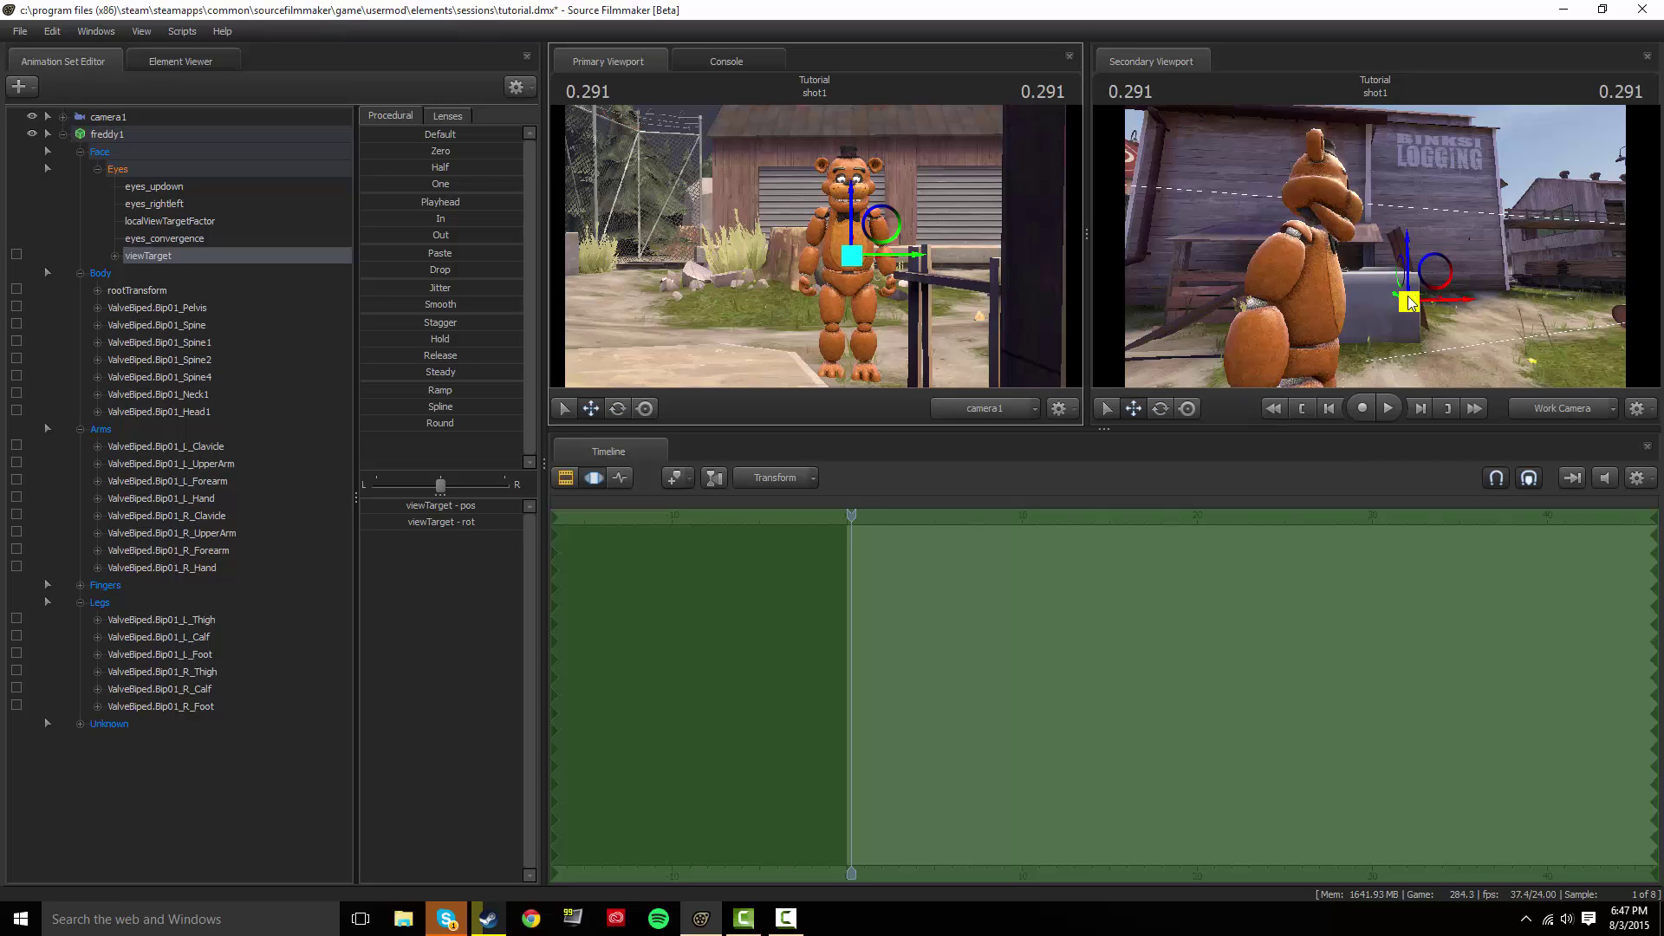
drag(1409, 301, 1599, 197)
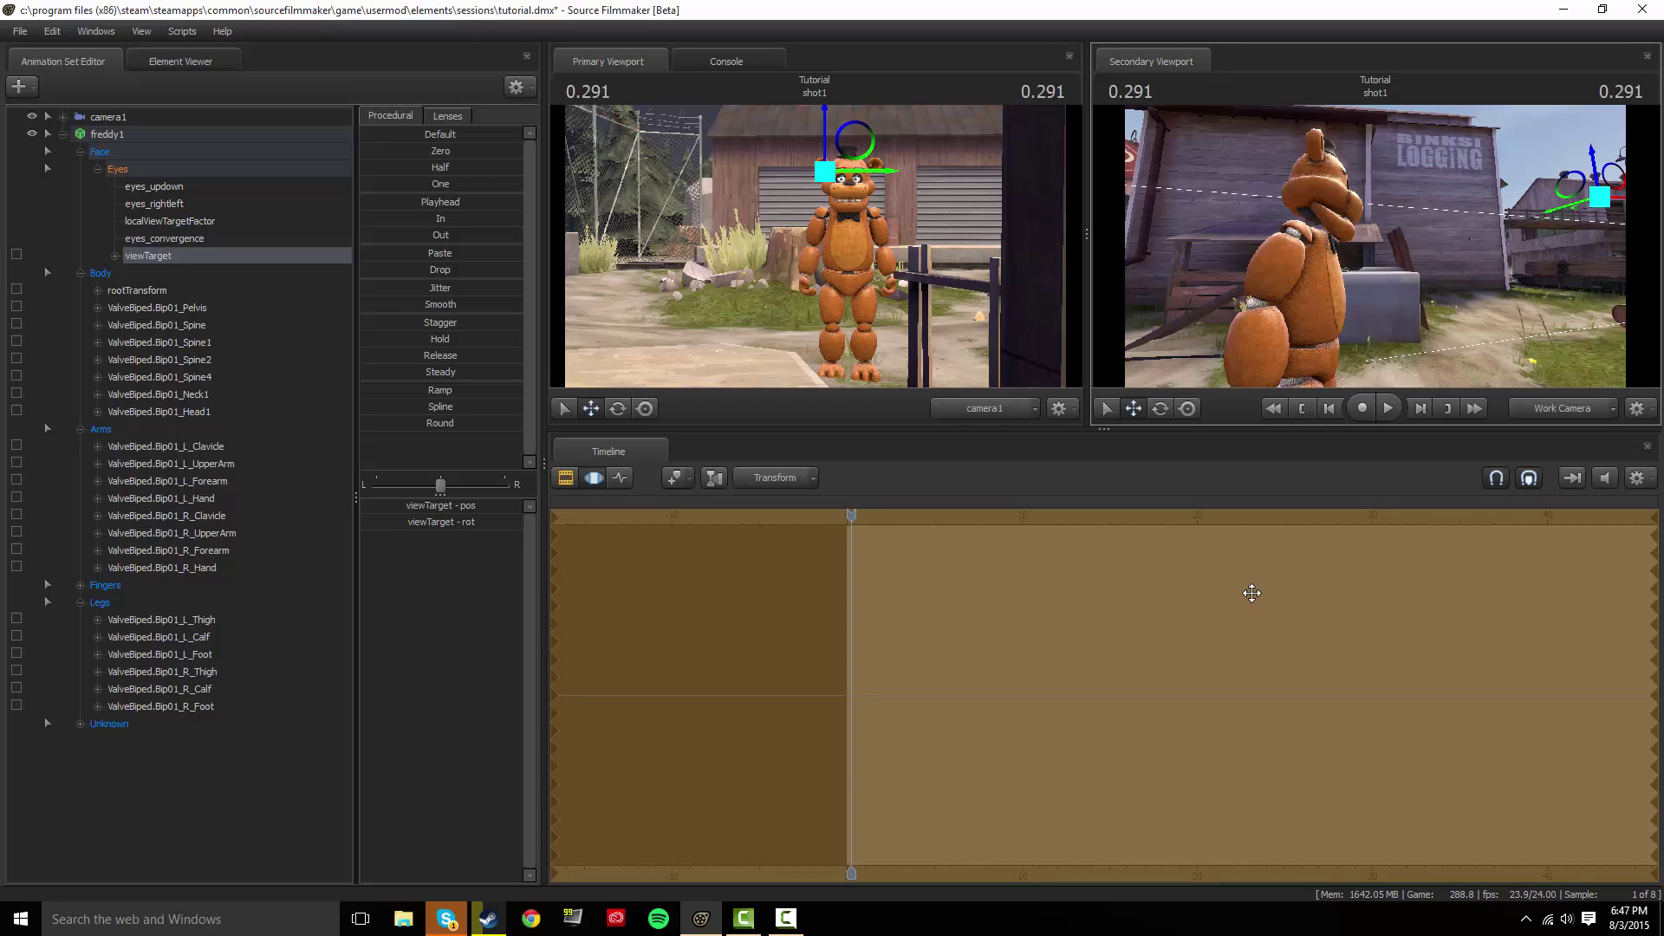
Play a short part of shot1 in the Clip Editor and return to the Motion Editor.
click(557, 479)
key(space)
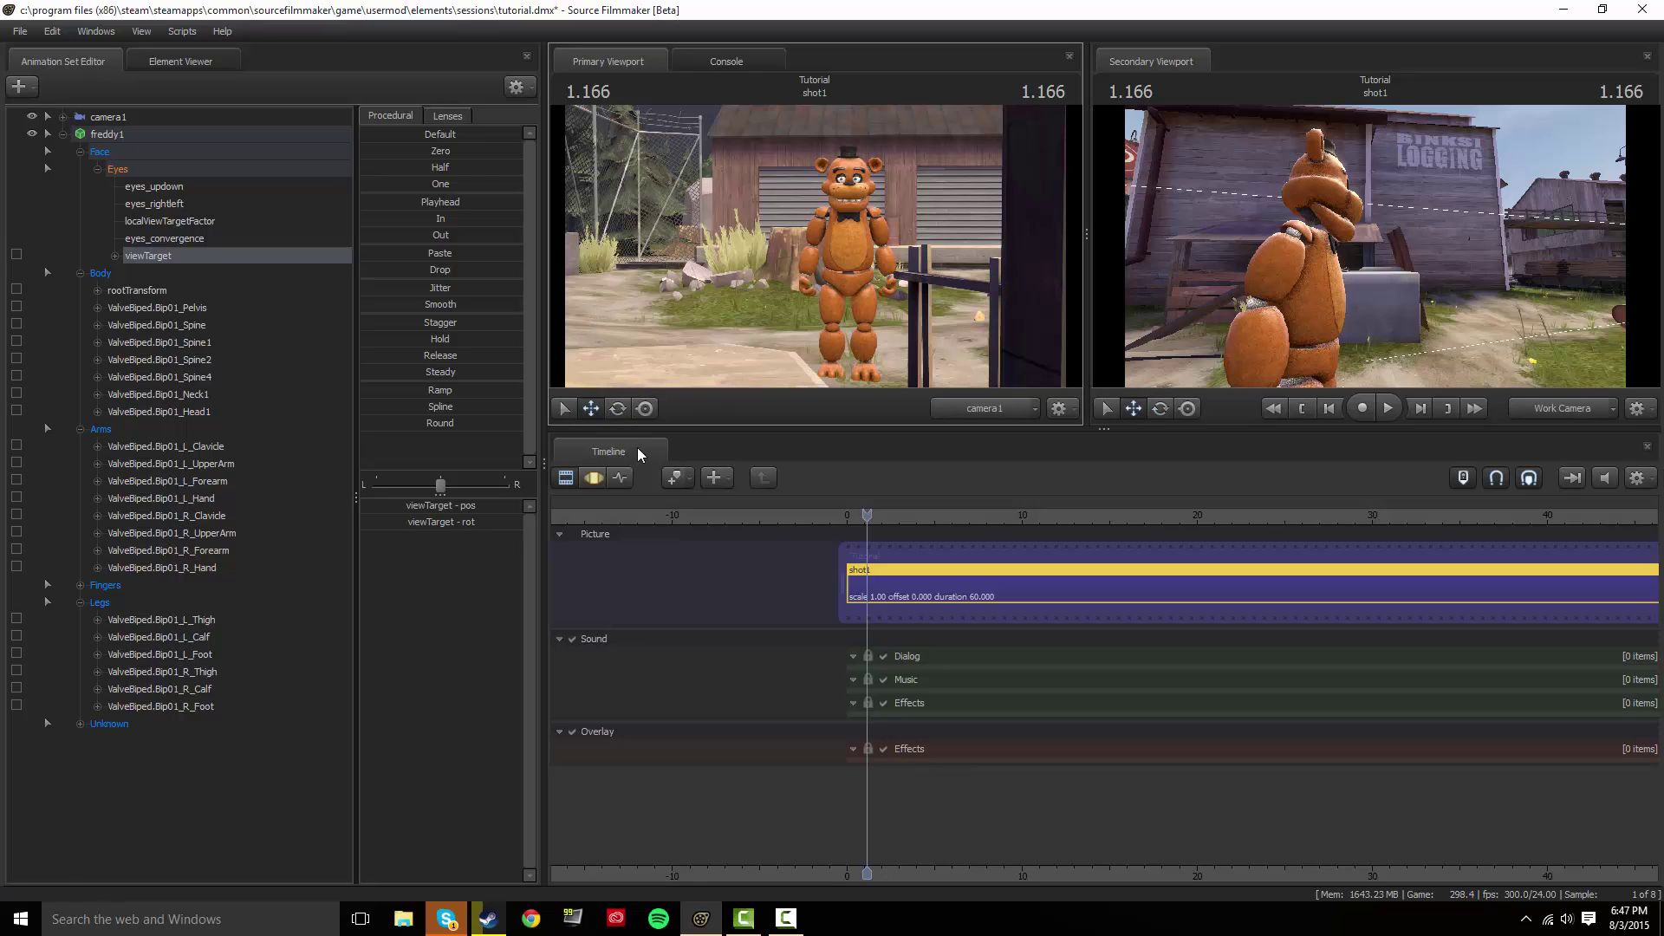
click(620, 478)
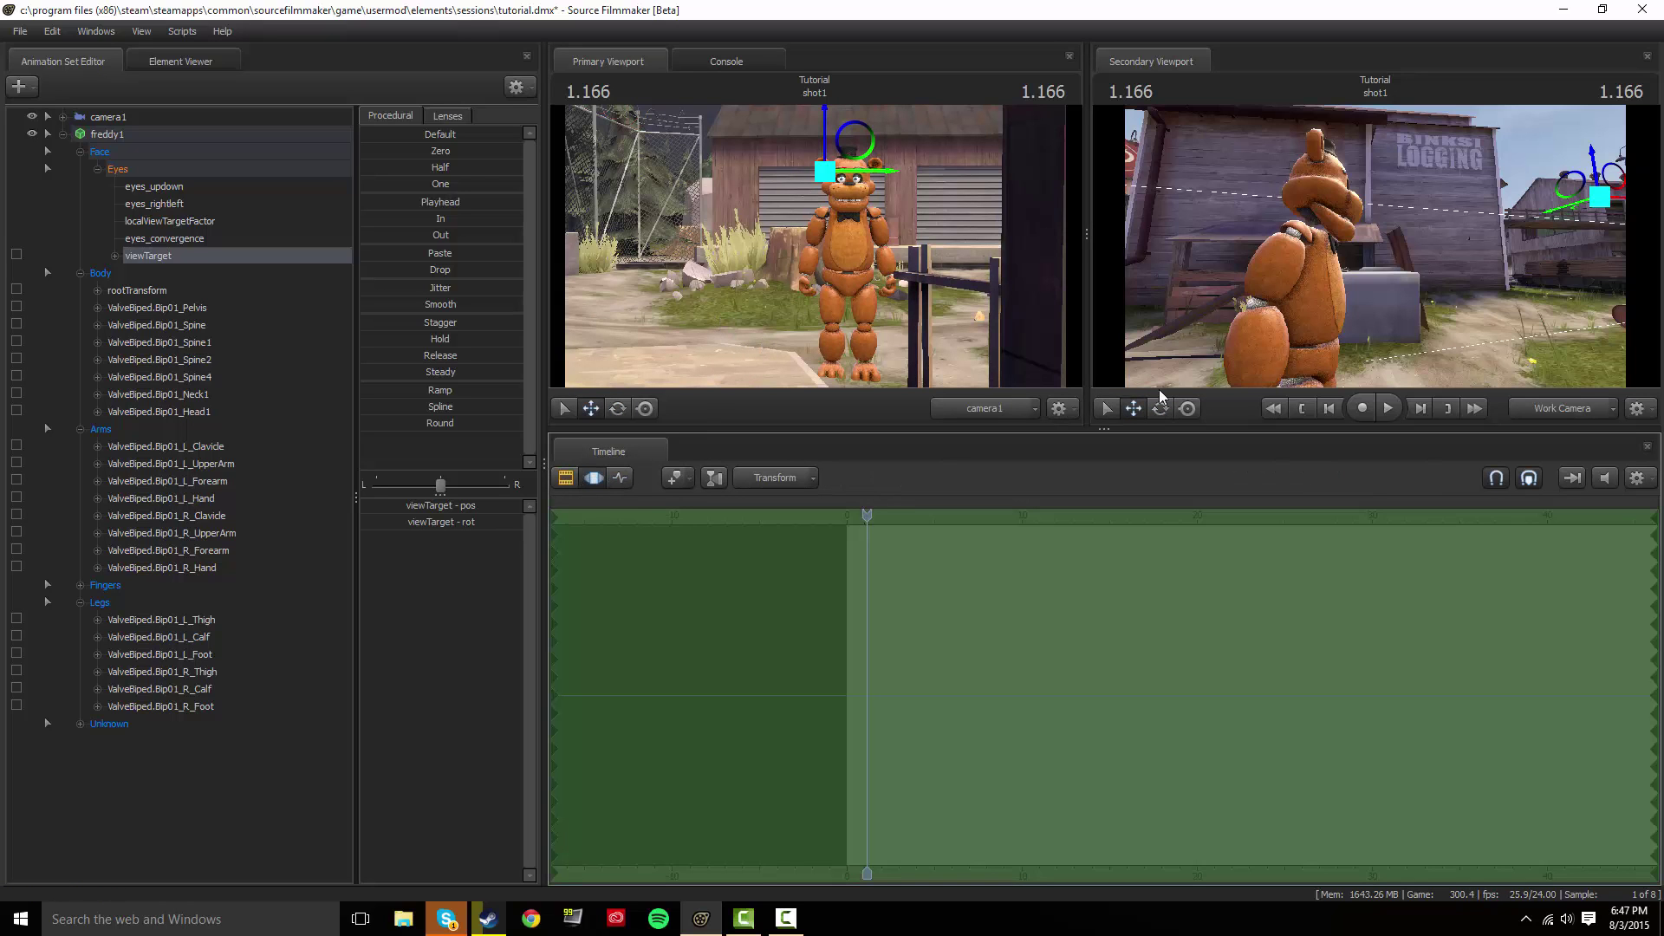
Rotate Controller_Jaw downward to open freddy1's mouth.
key(w)
drag(1307, 297, 1414, 371)
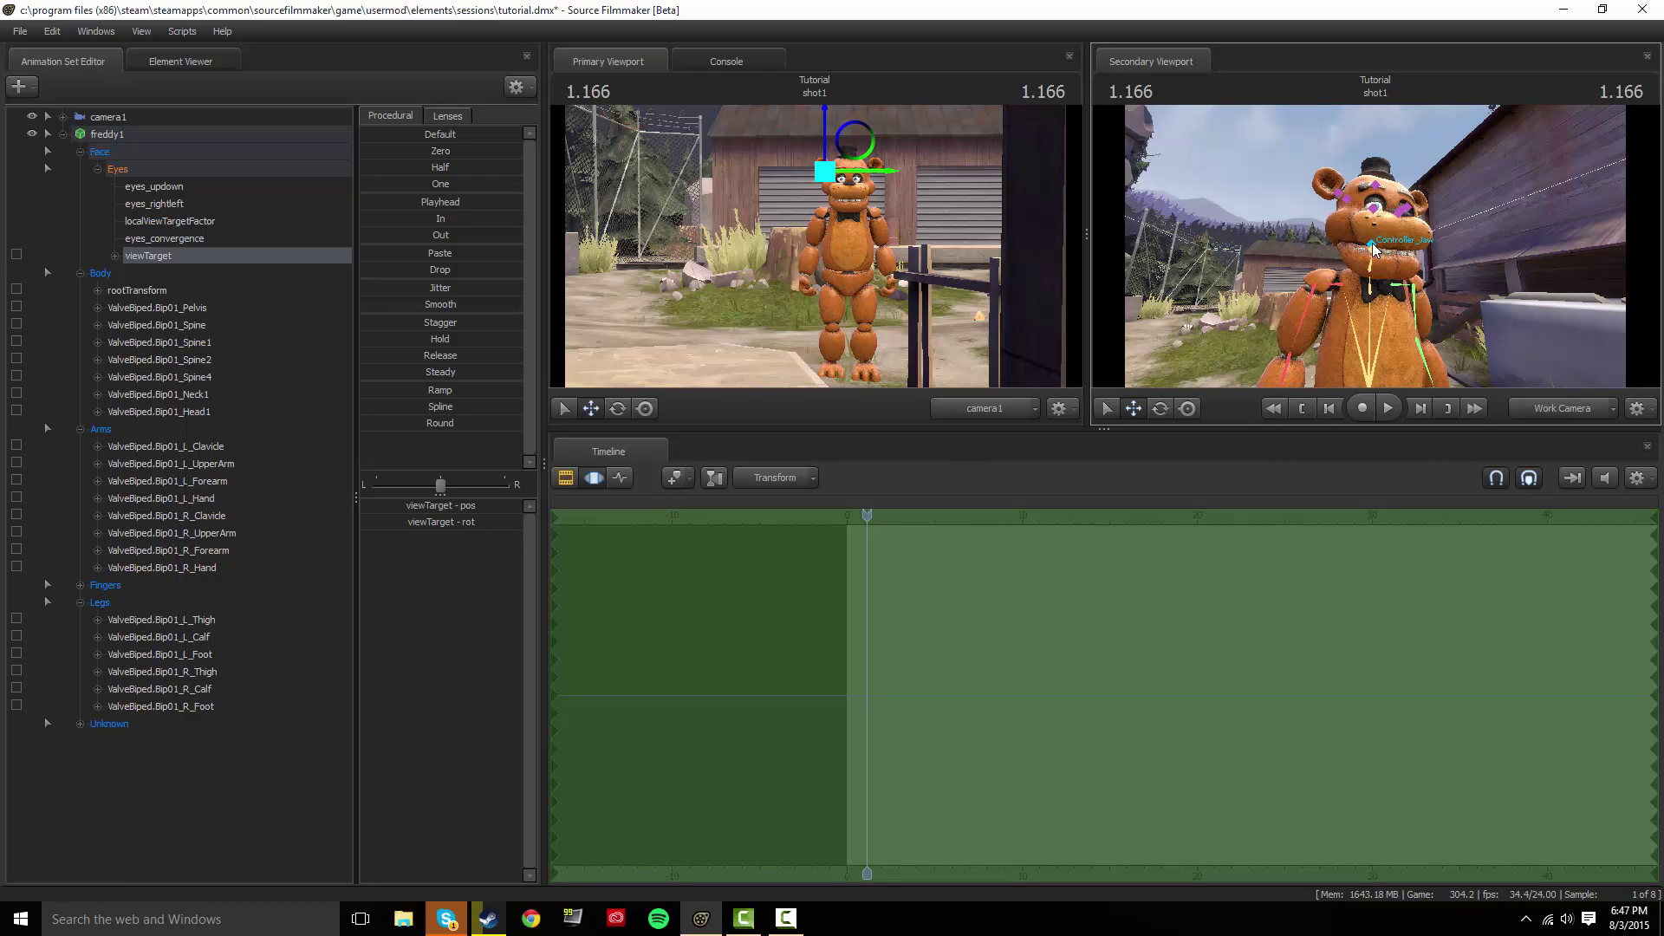
click(1374, 253)
click(621, 408)
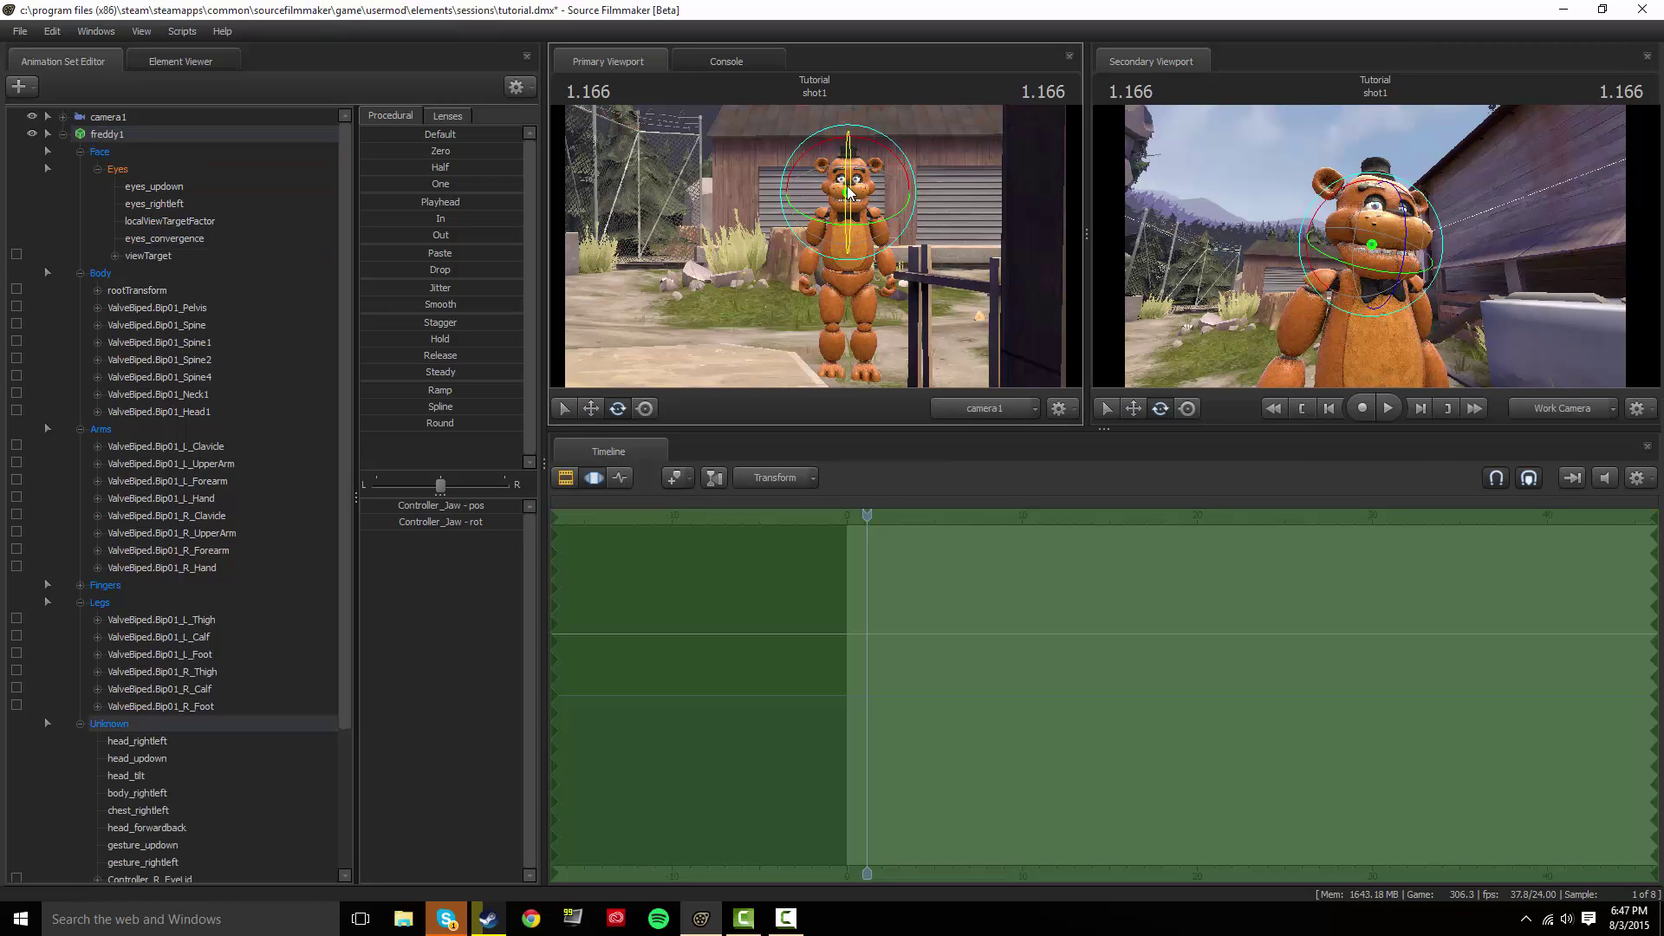
drag(848, 187, 853, 210)
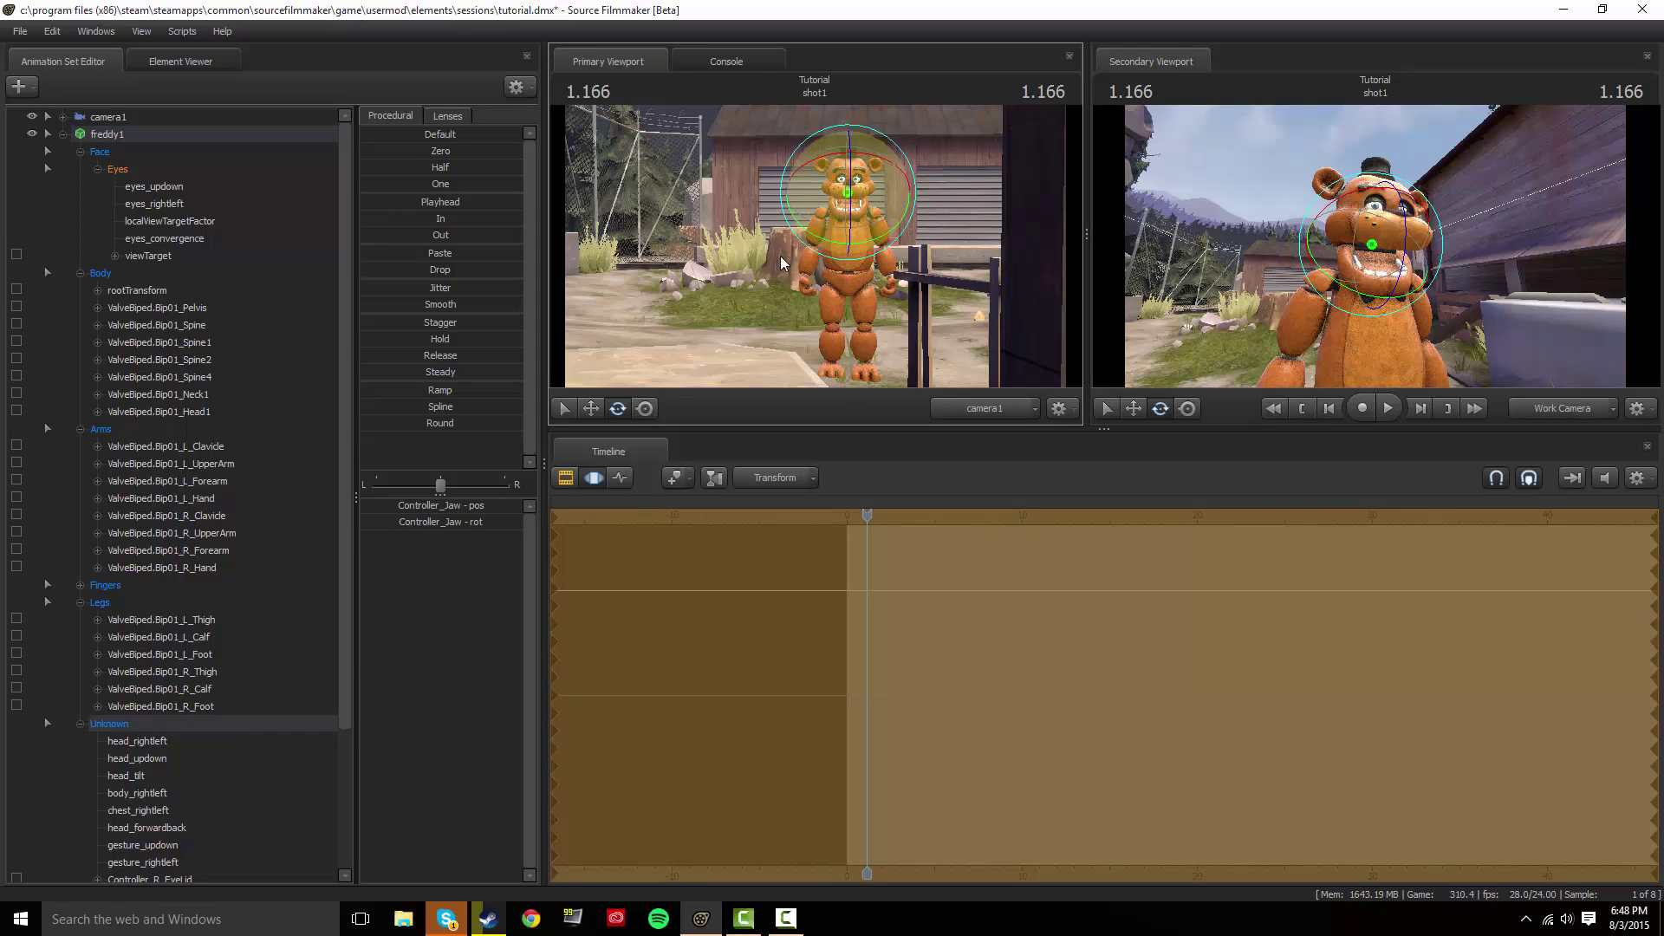
Rotate Controller_R_EyeLid and Controller_L_Eyelid upward to open both of freddy1's eyes wider.
key(w)
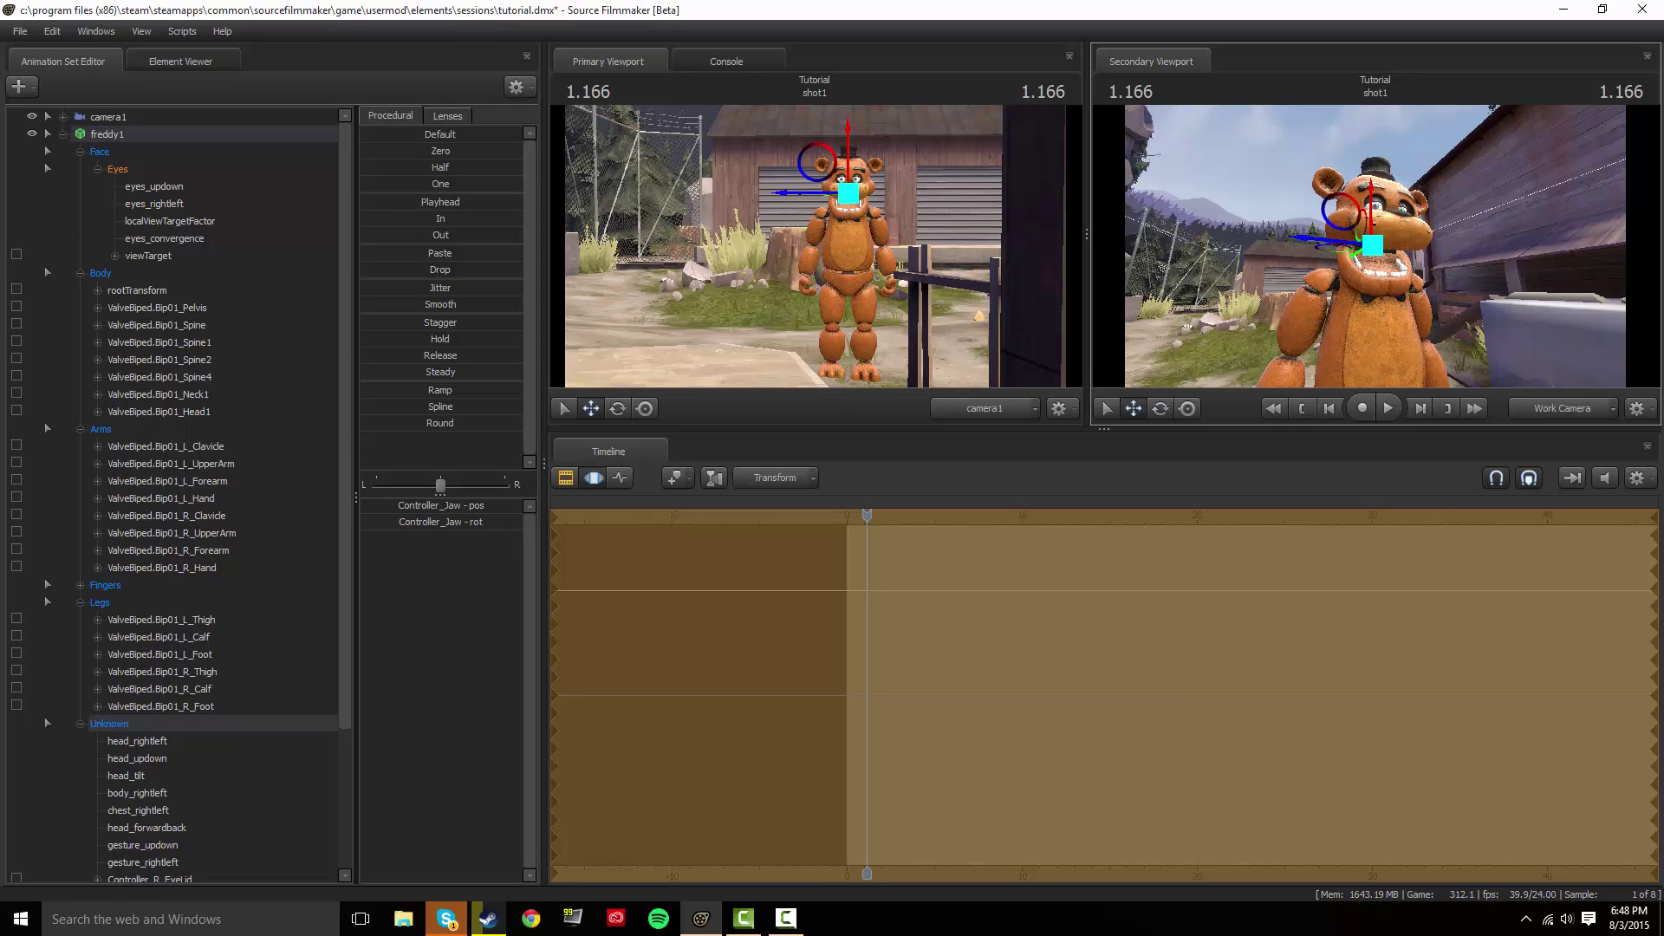
drag(1357, 208, 1376, 280)
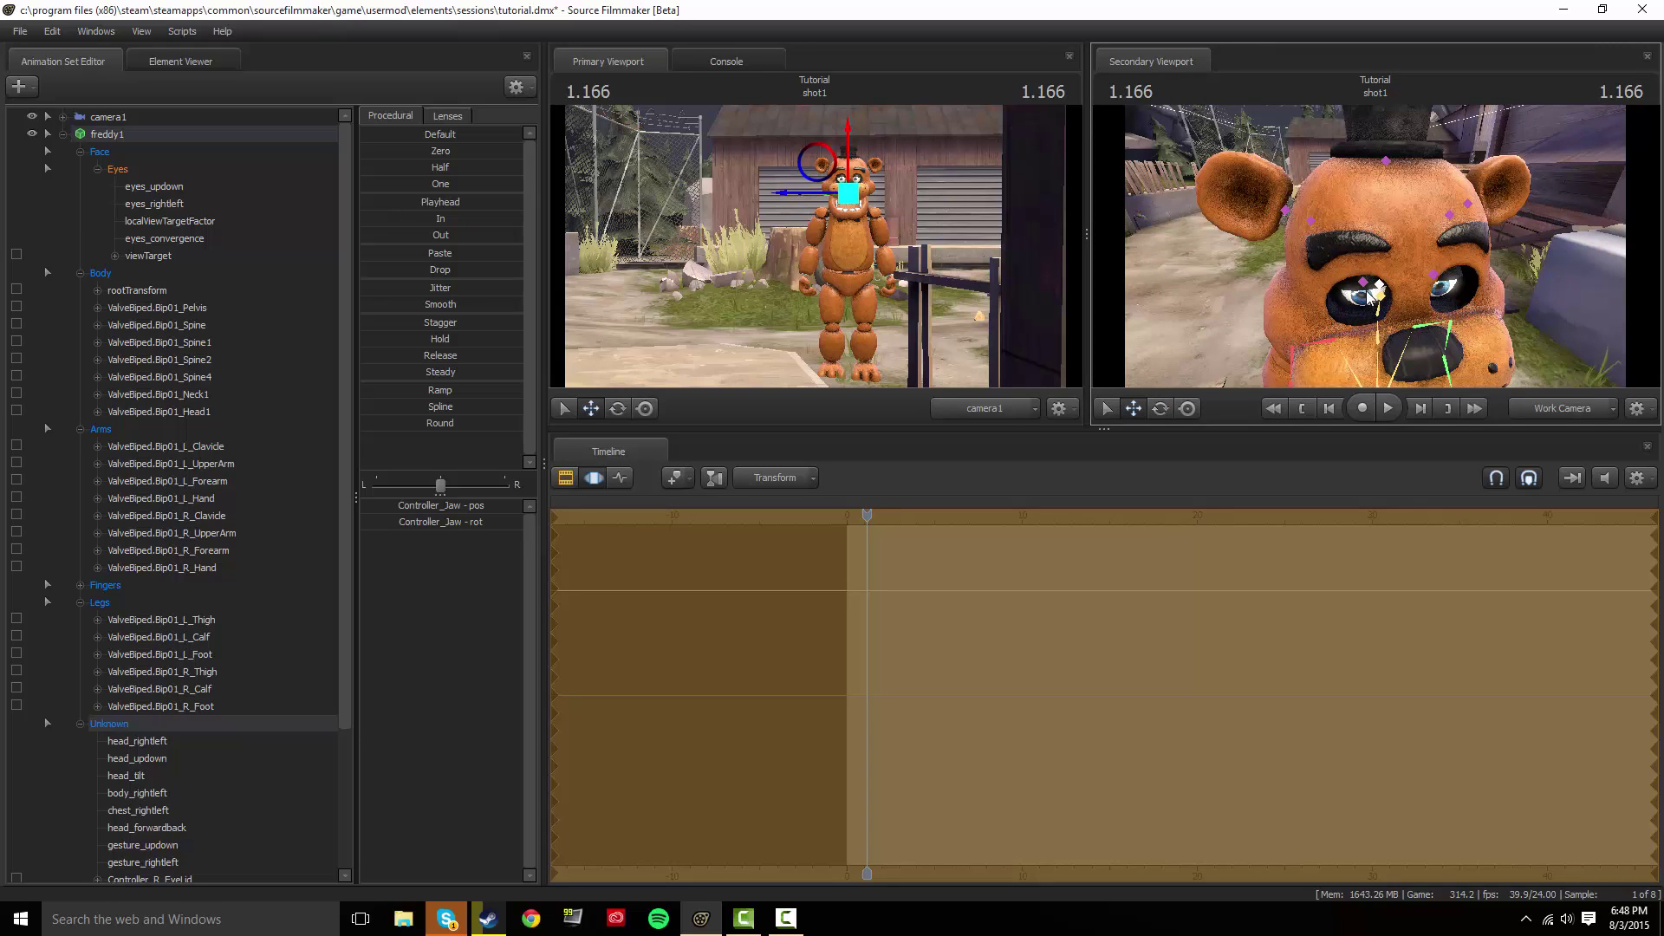
click(1364, 295)
key(e)
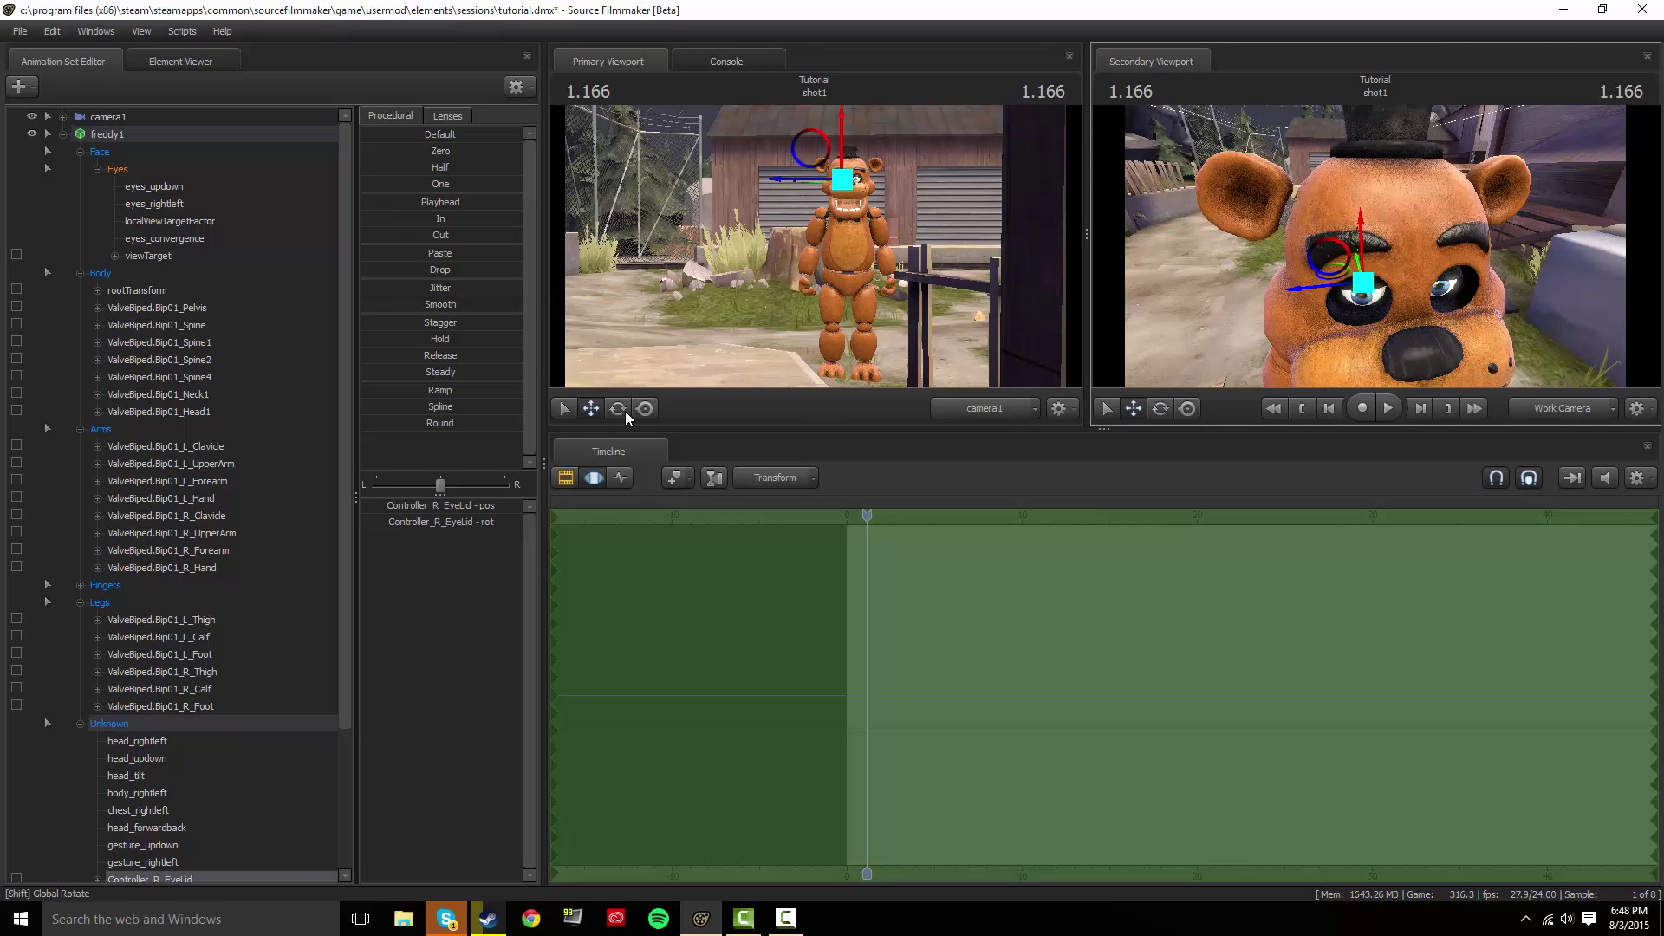
drag(845, 177, 849, 154)
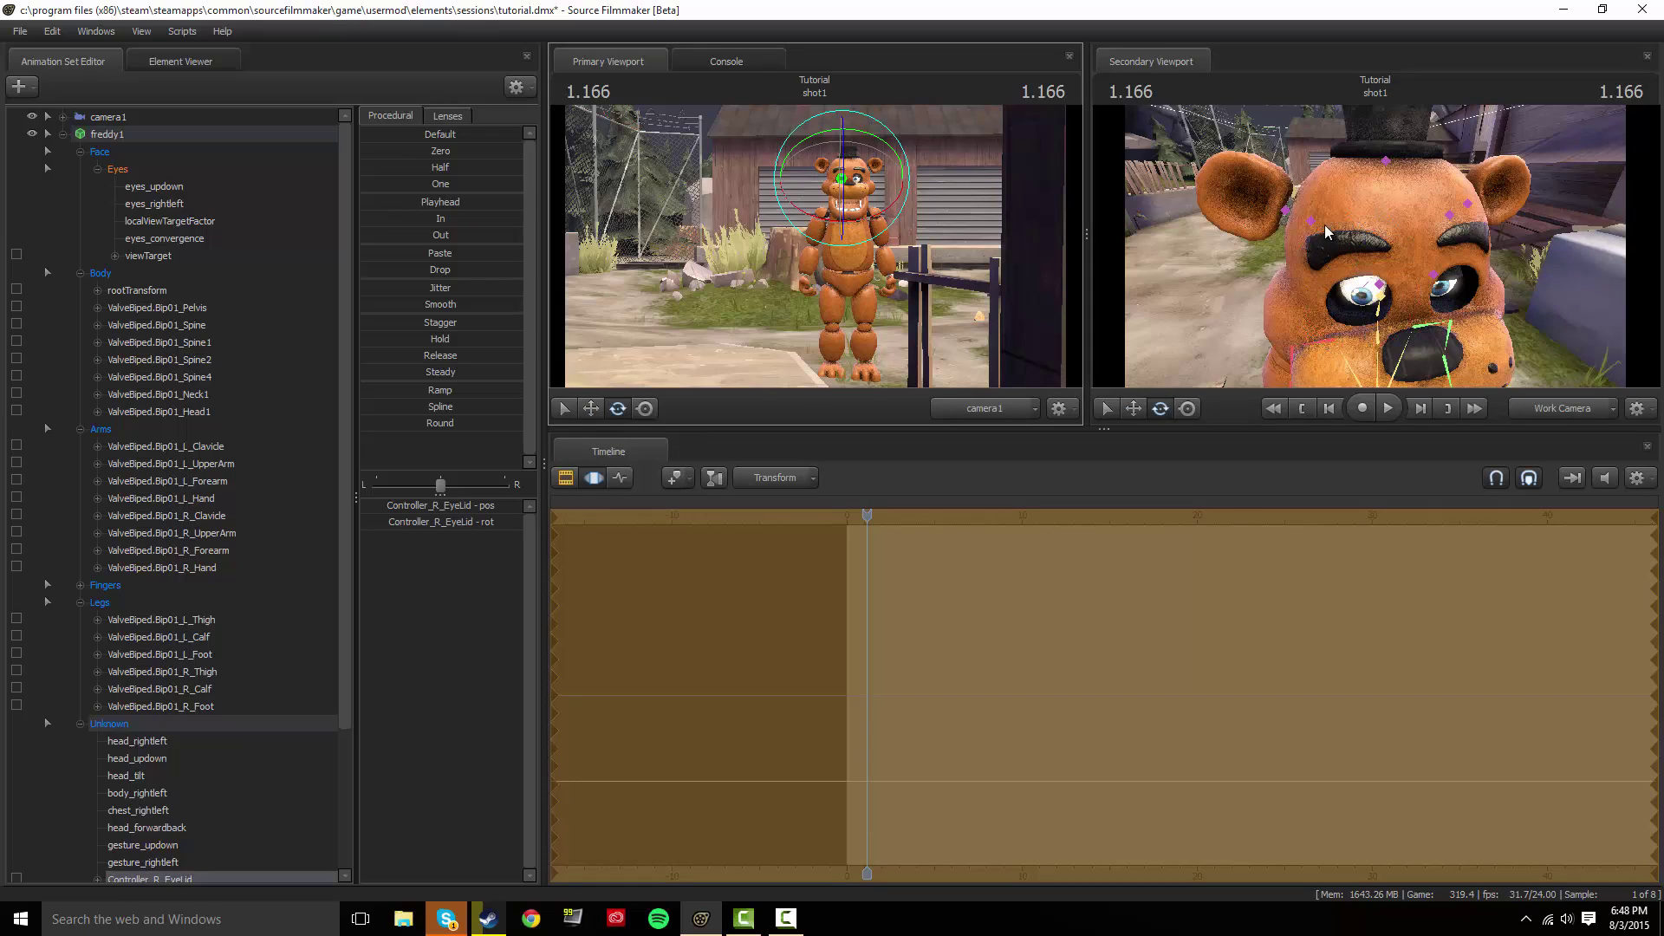
click(1433, 282)
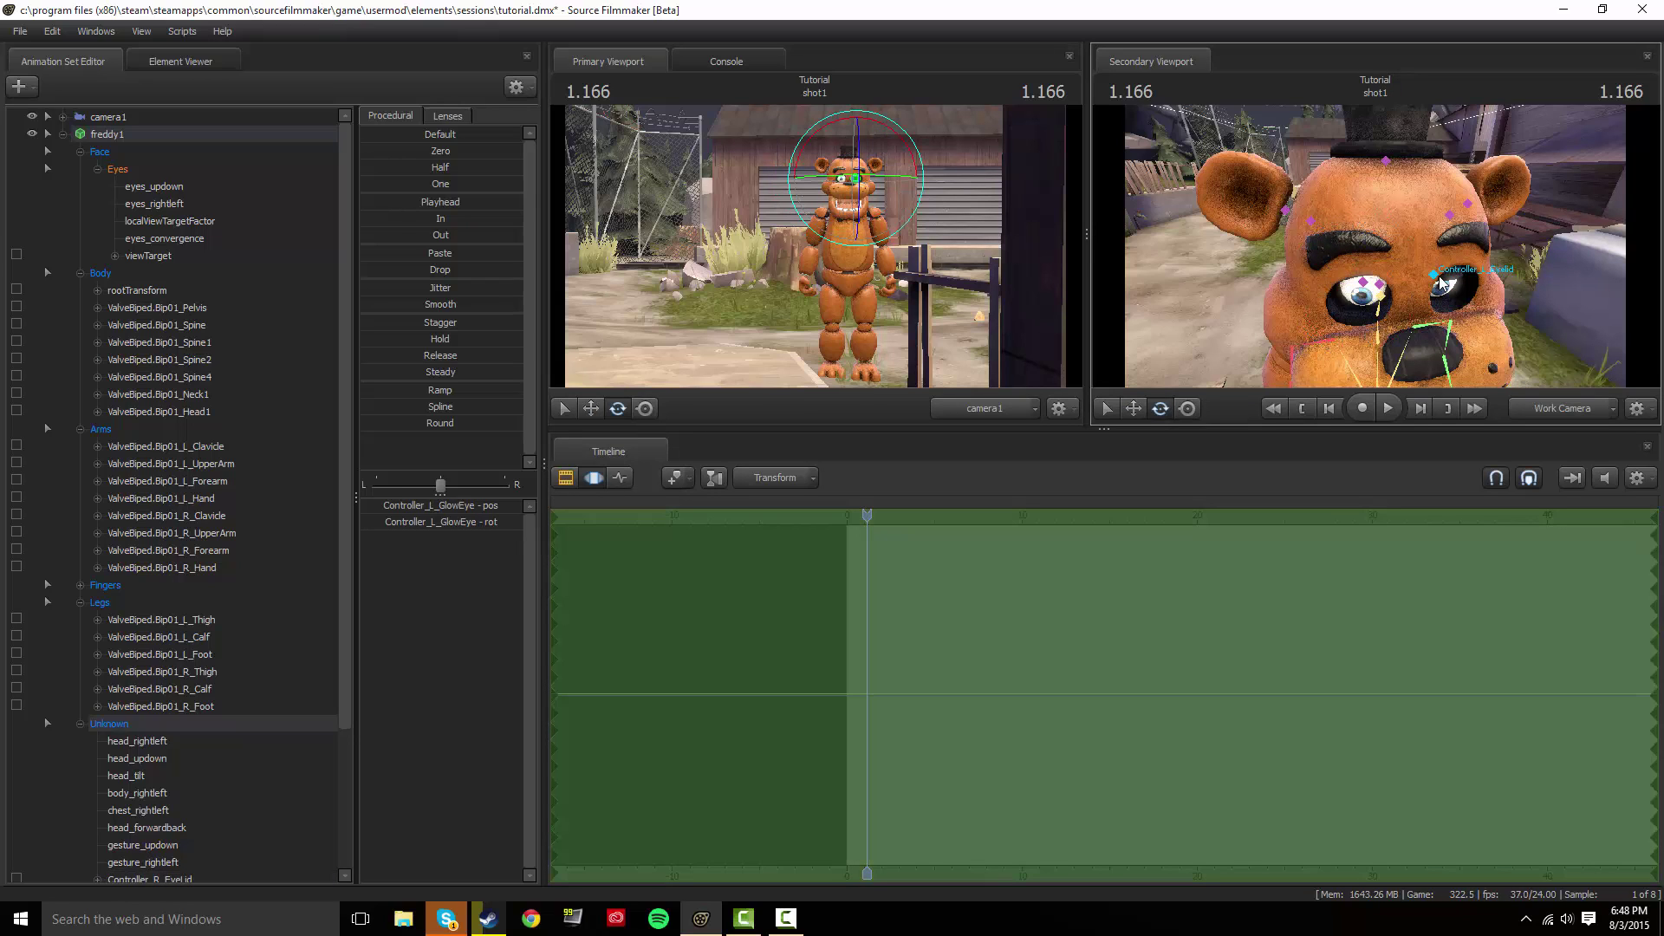
click(1442, 283)
drag(858, 149, 861, 151)
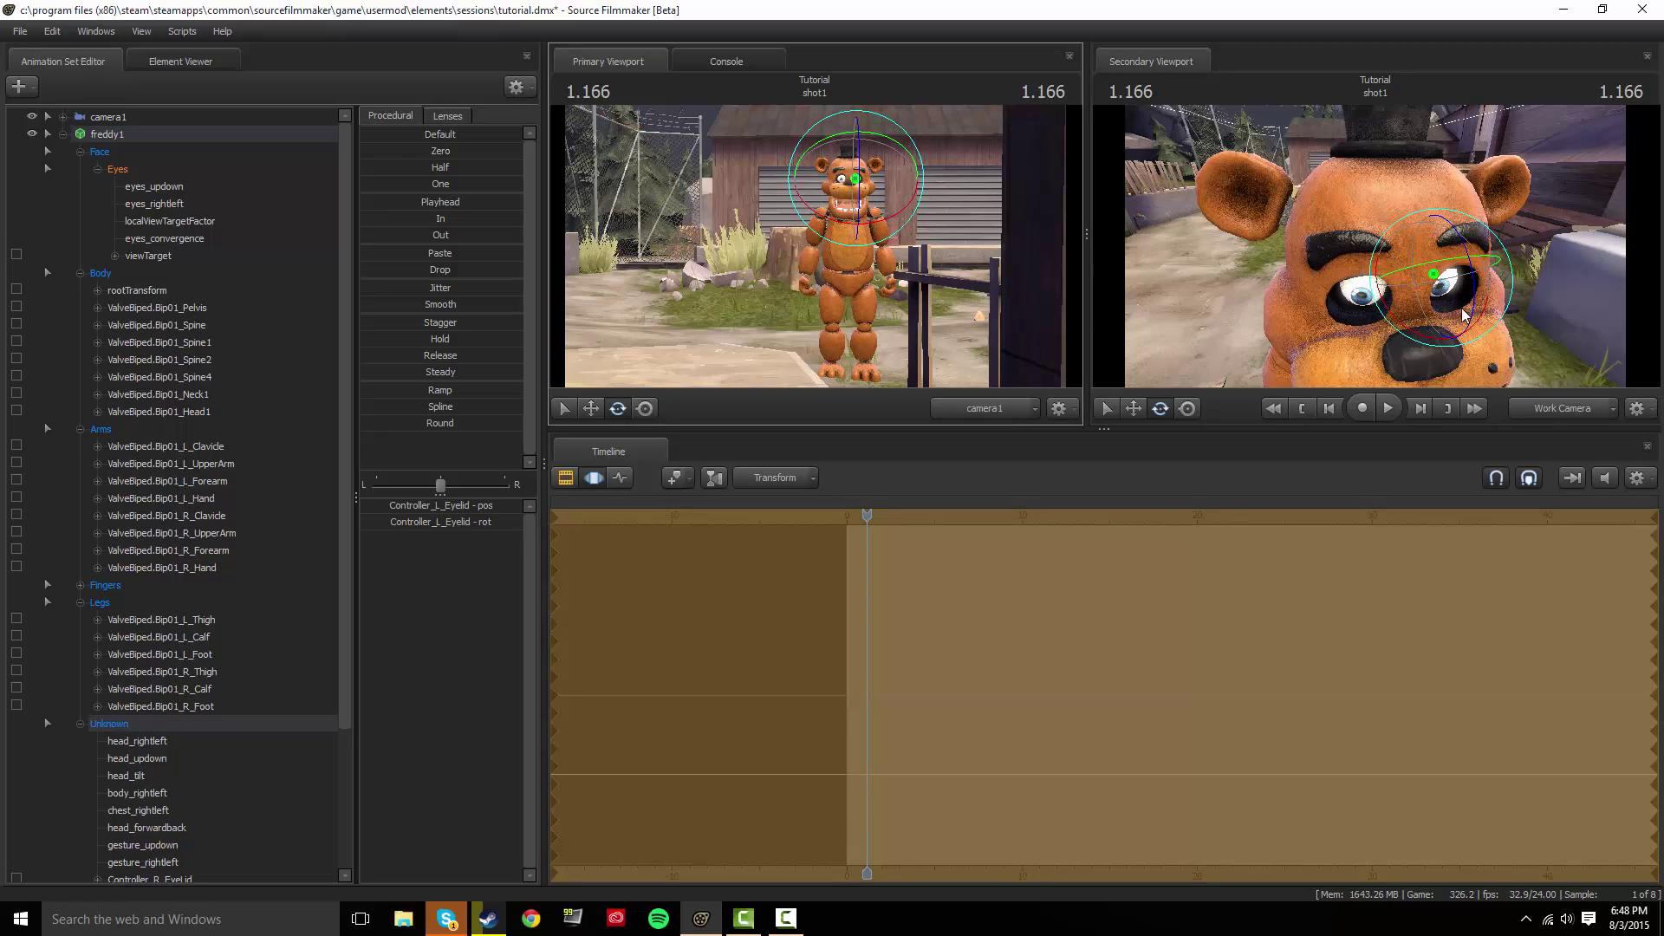
Move the playhead to just before shot1 and play it to check the posed Freddy.
key(s)
drag(1556, 274, 1351, 307)
key(ctrl)
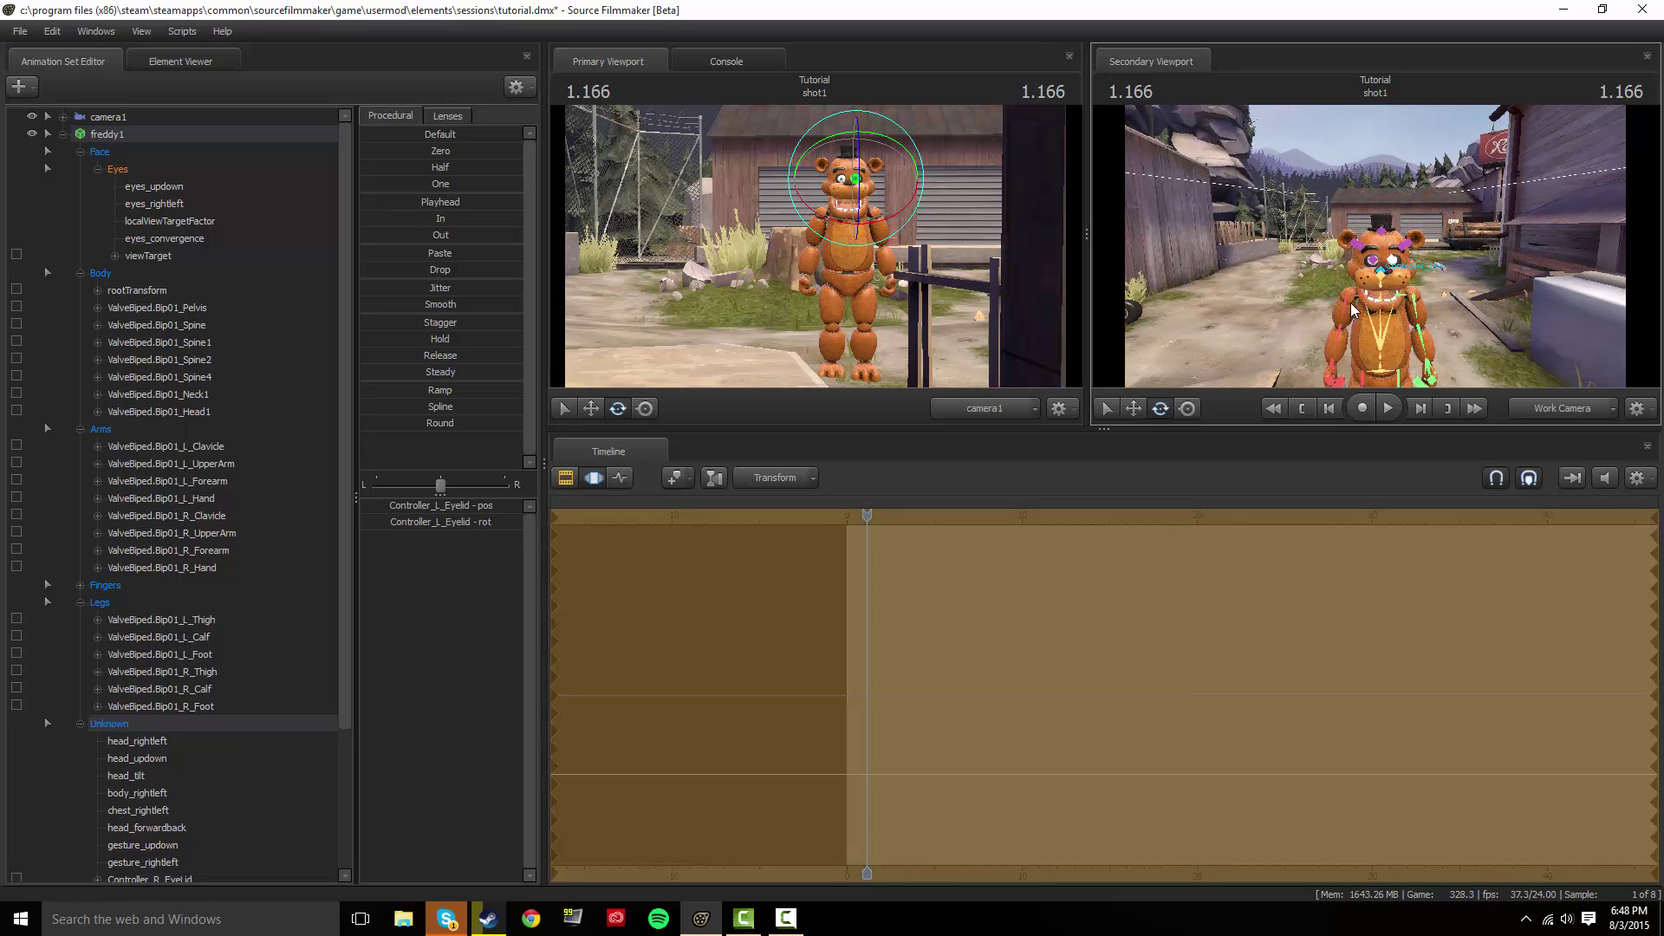
drag(863, 518, 836, 515)
key(space)
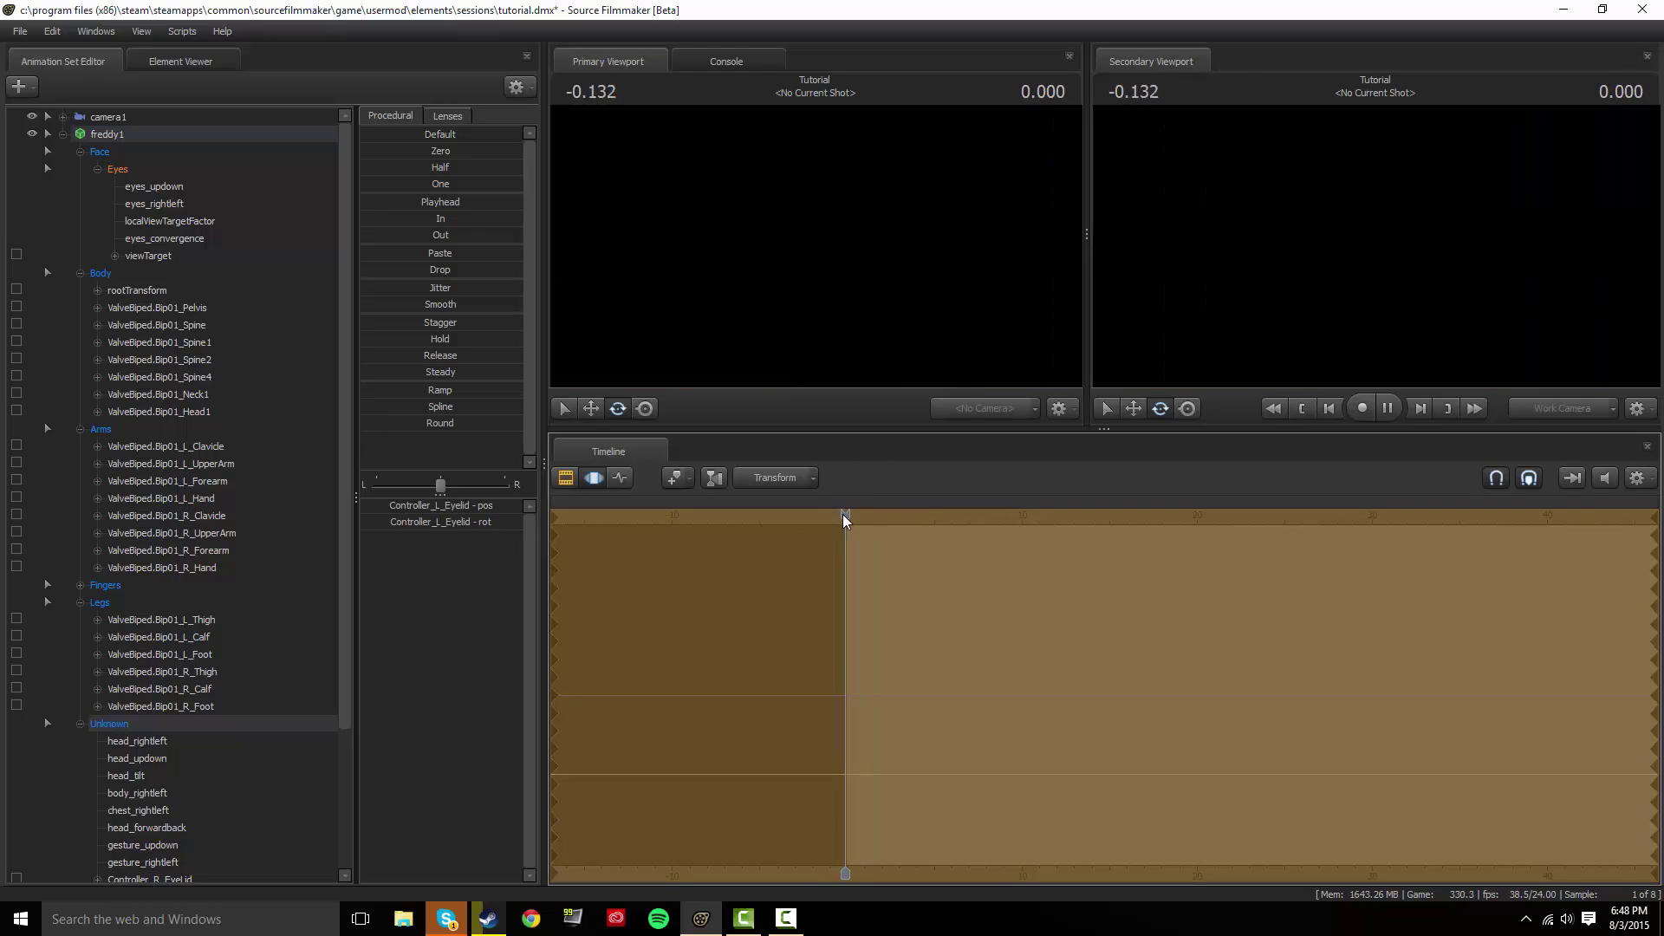
key(space)
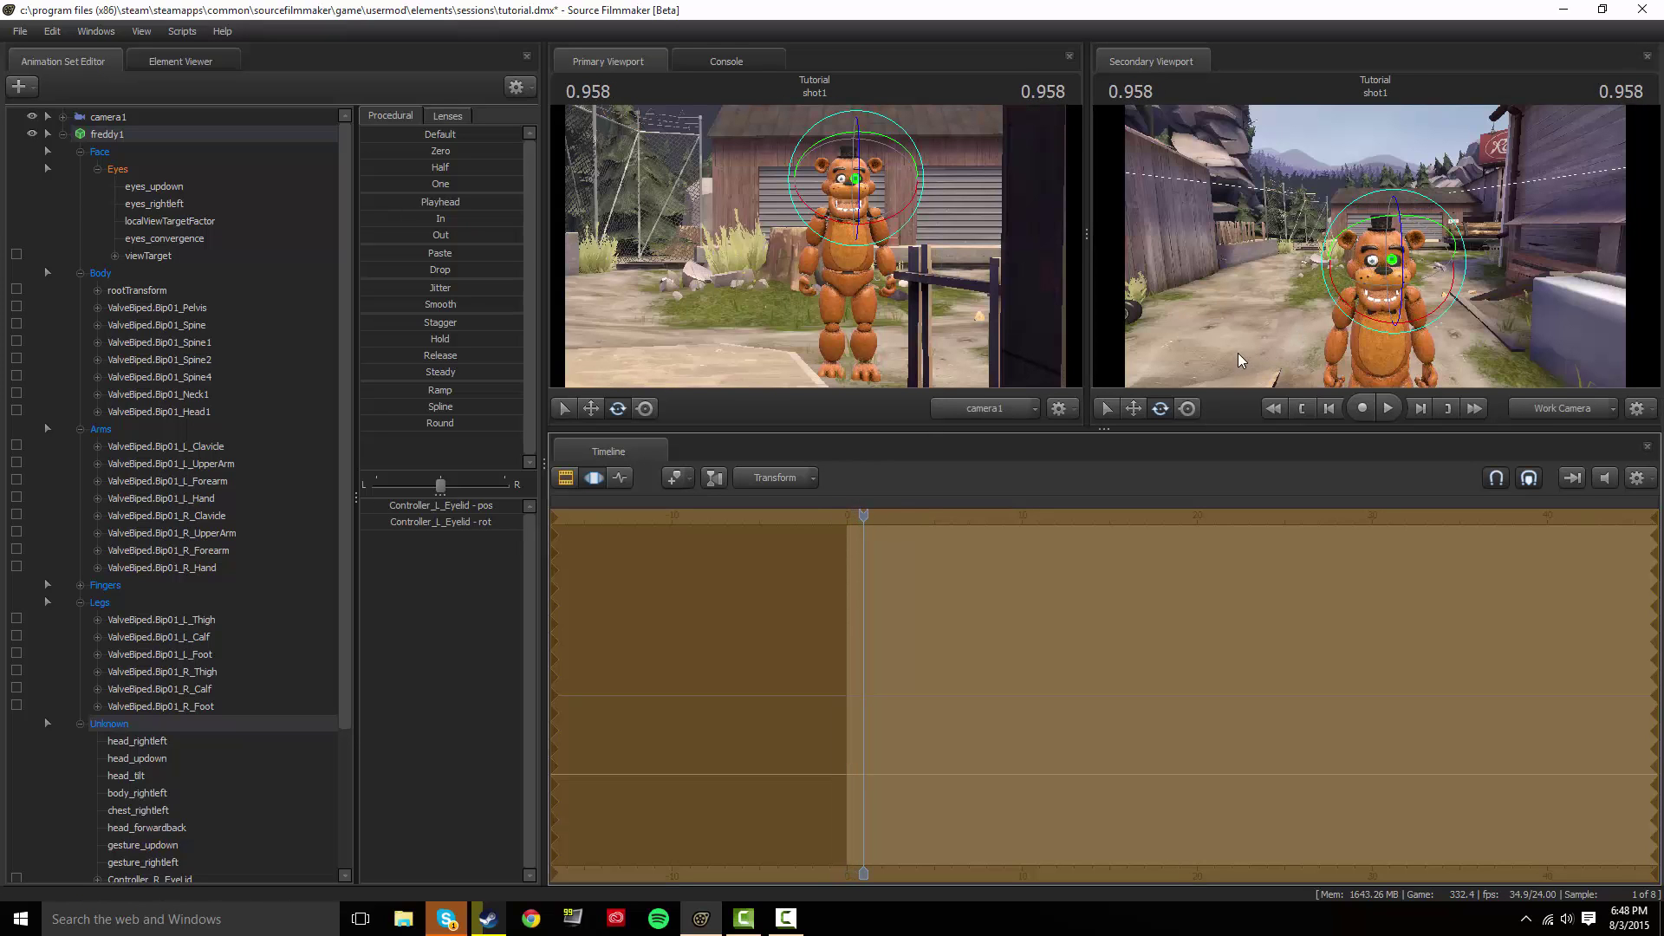
View Freddy from above and examine the rig options available for the freddy1 animation set.
scroll(1243, 360, up, 8)
drag(1375, 246, 1387, 286)
drag(1251, 387, 1256, 382)
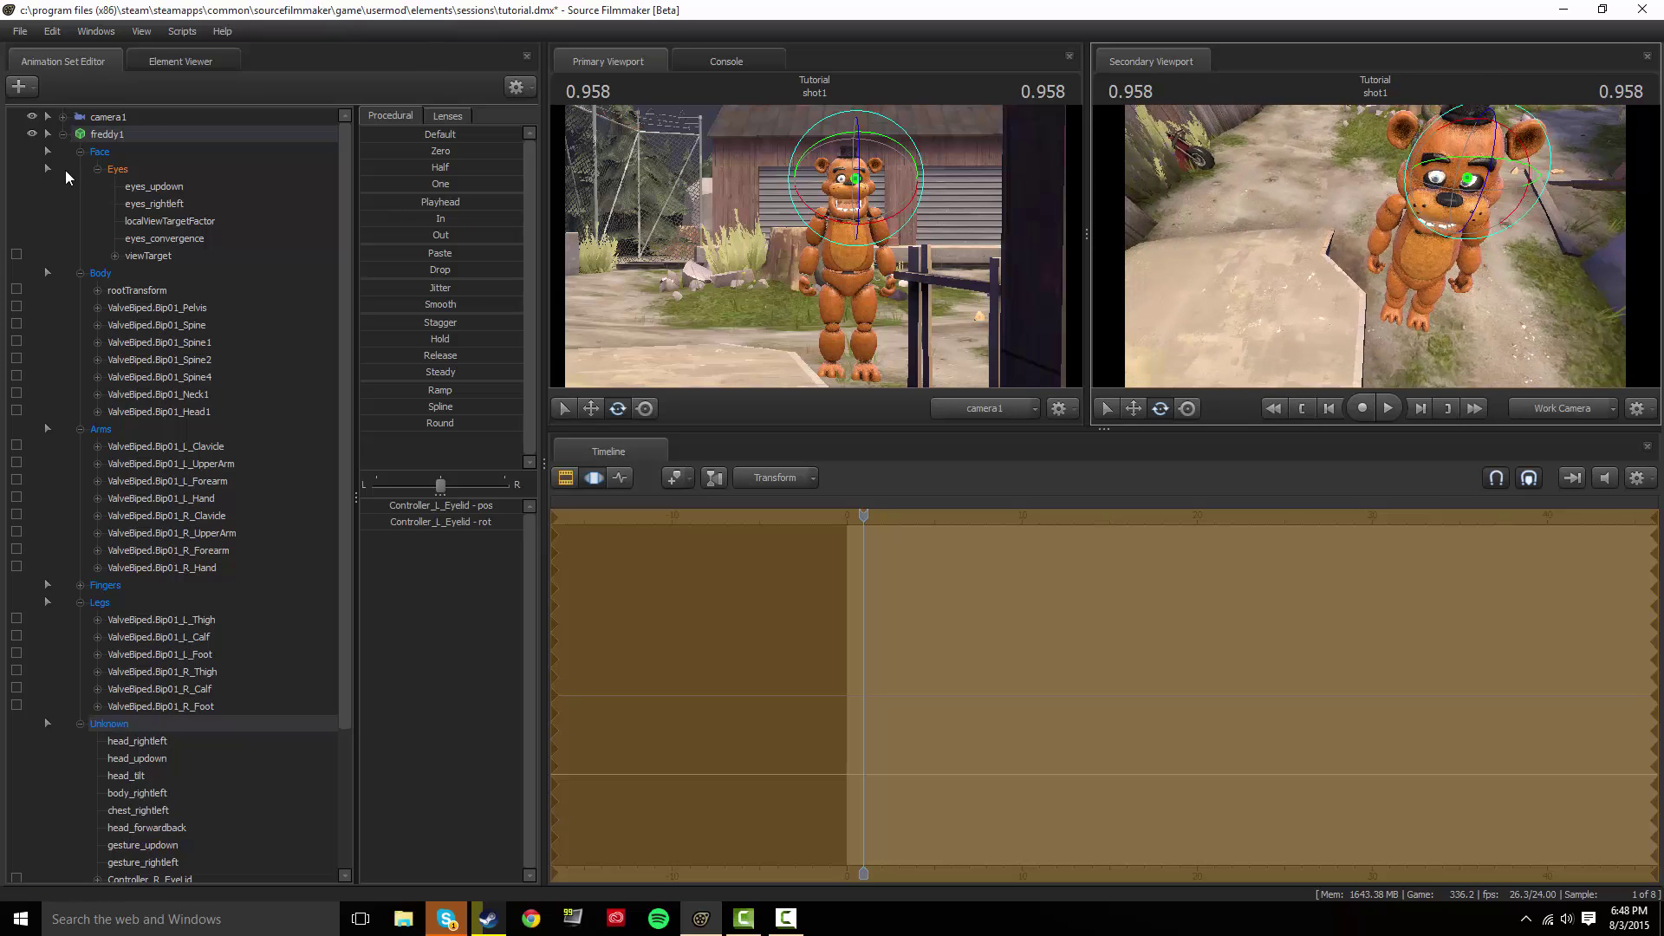
click(64, 134)
click(61, 134)
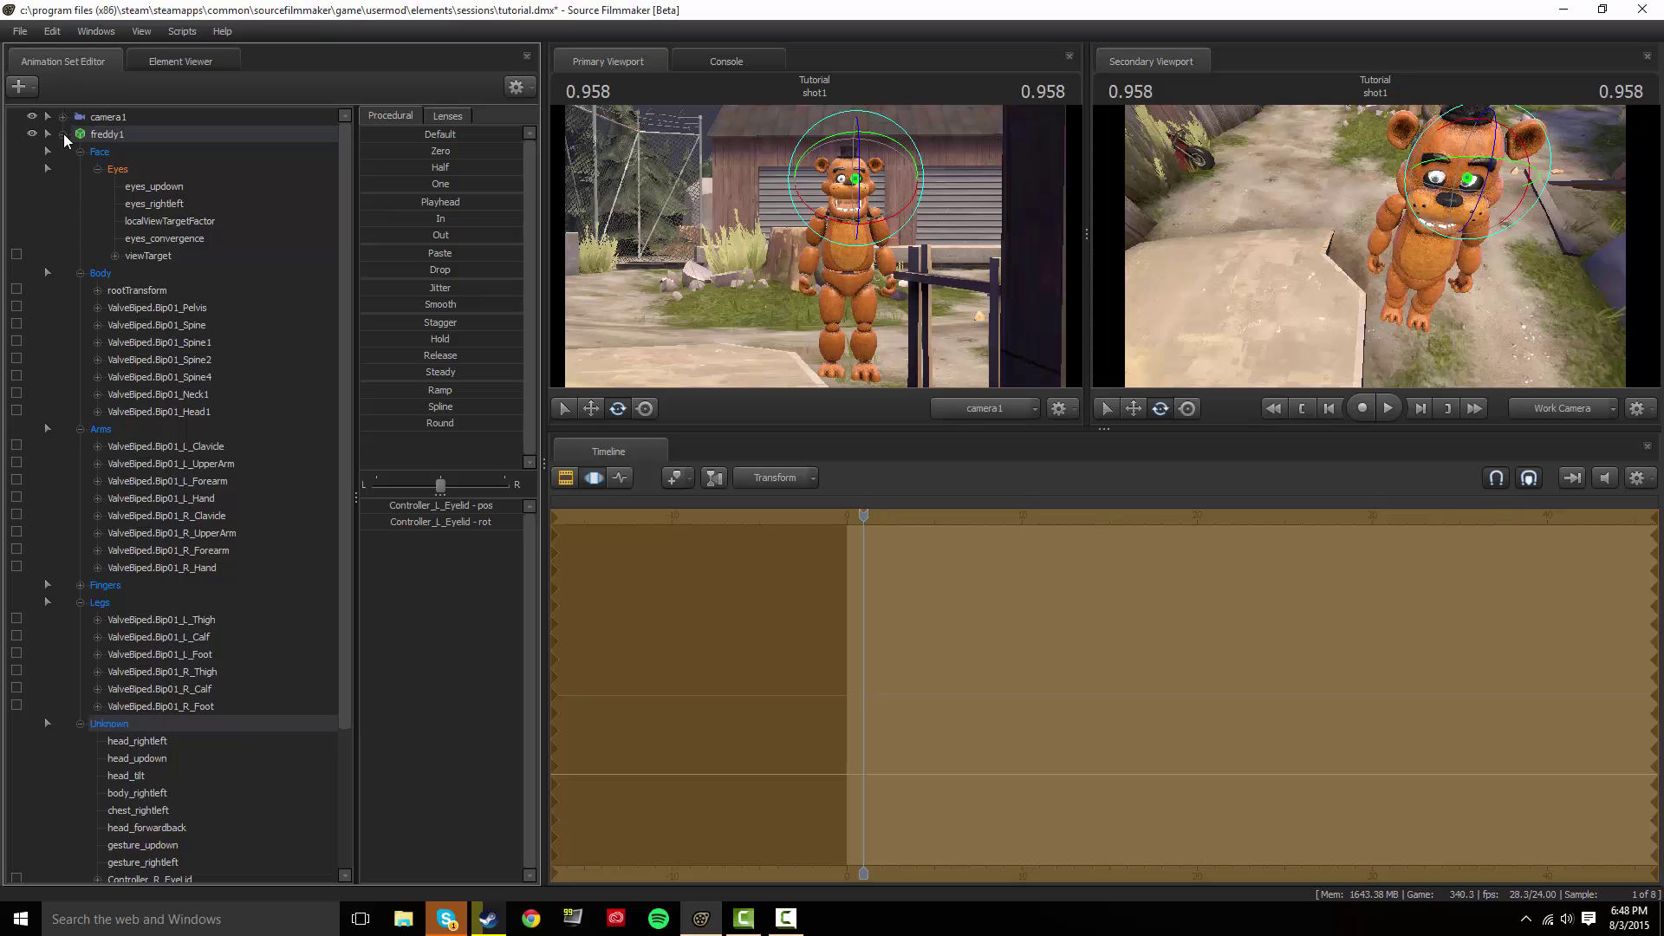
click(63, 134)
right_click(113, 135)
mouse_move(205, 309)
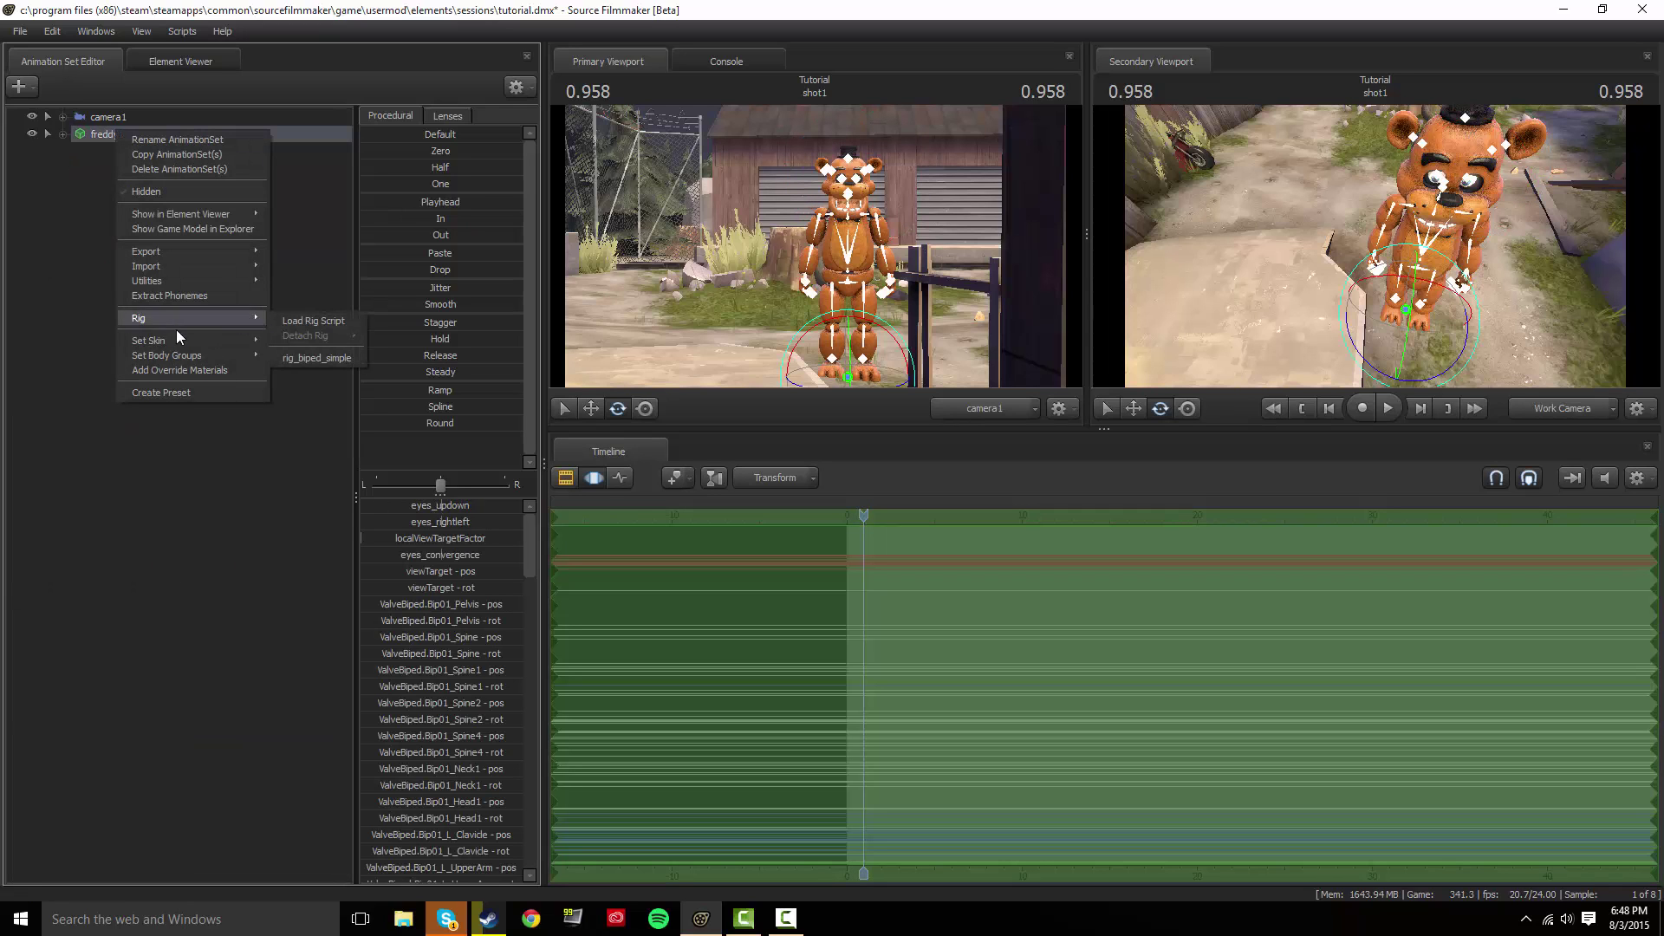
click(62, 135)
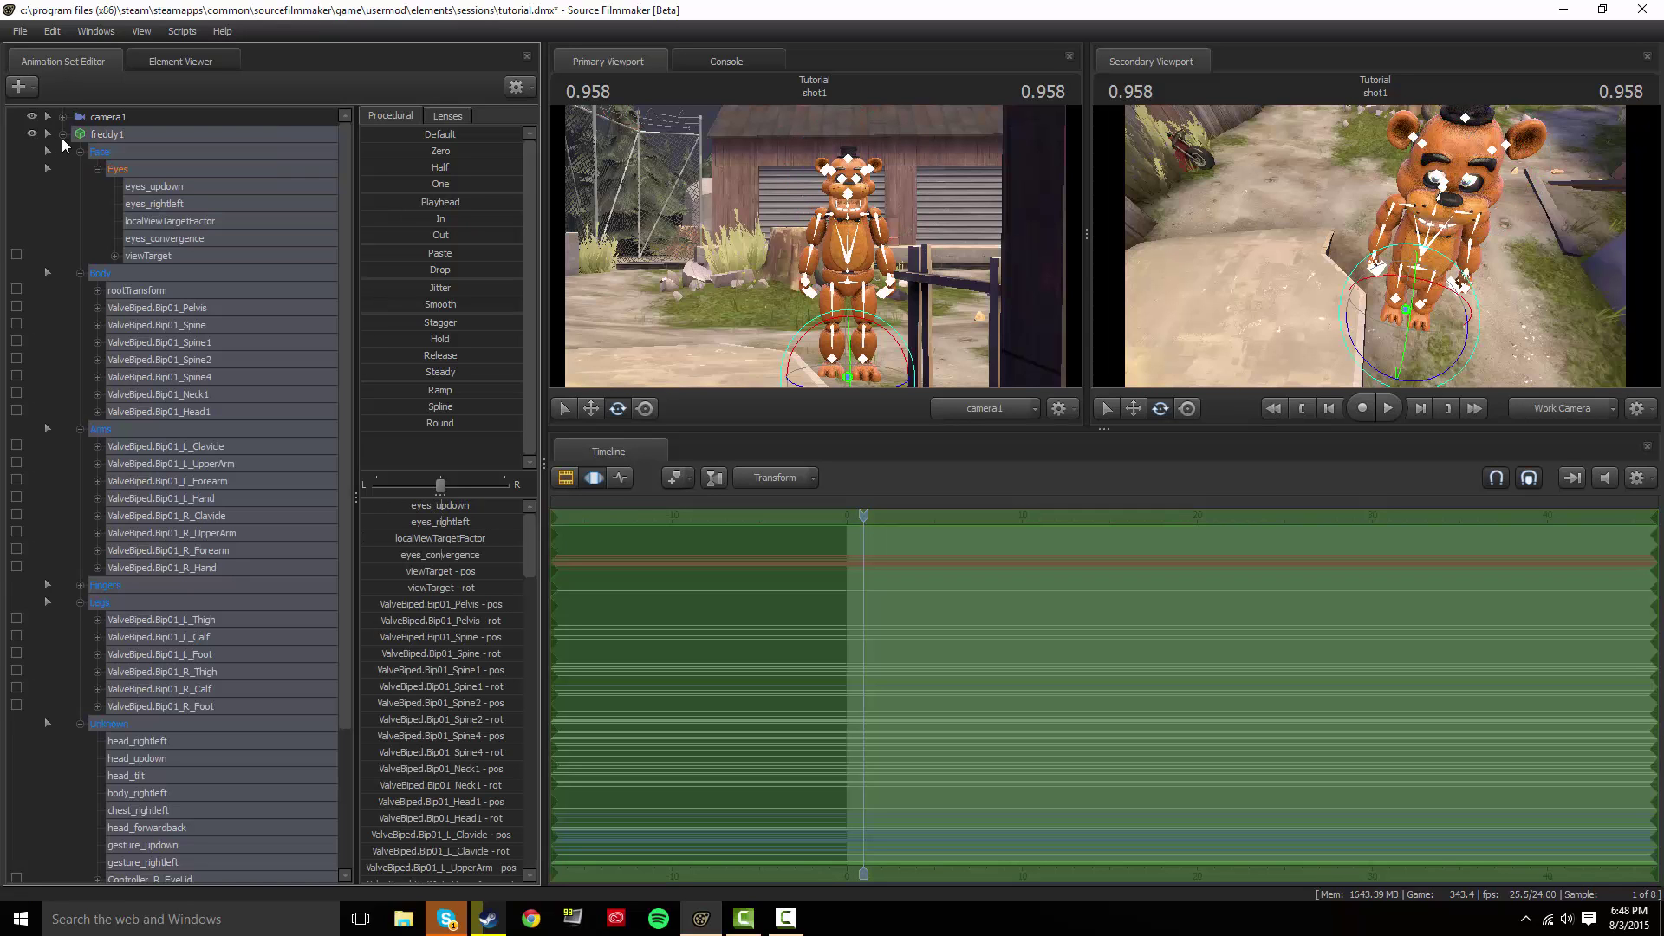
click(137, 187)
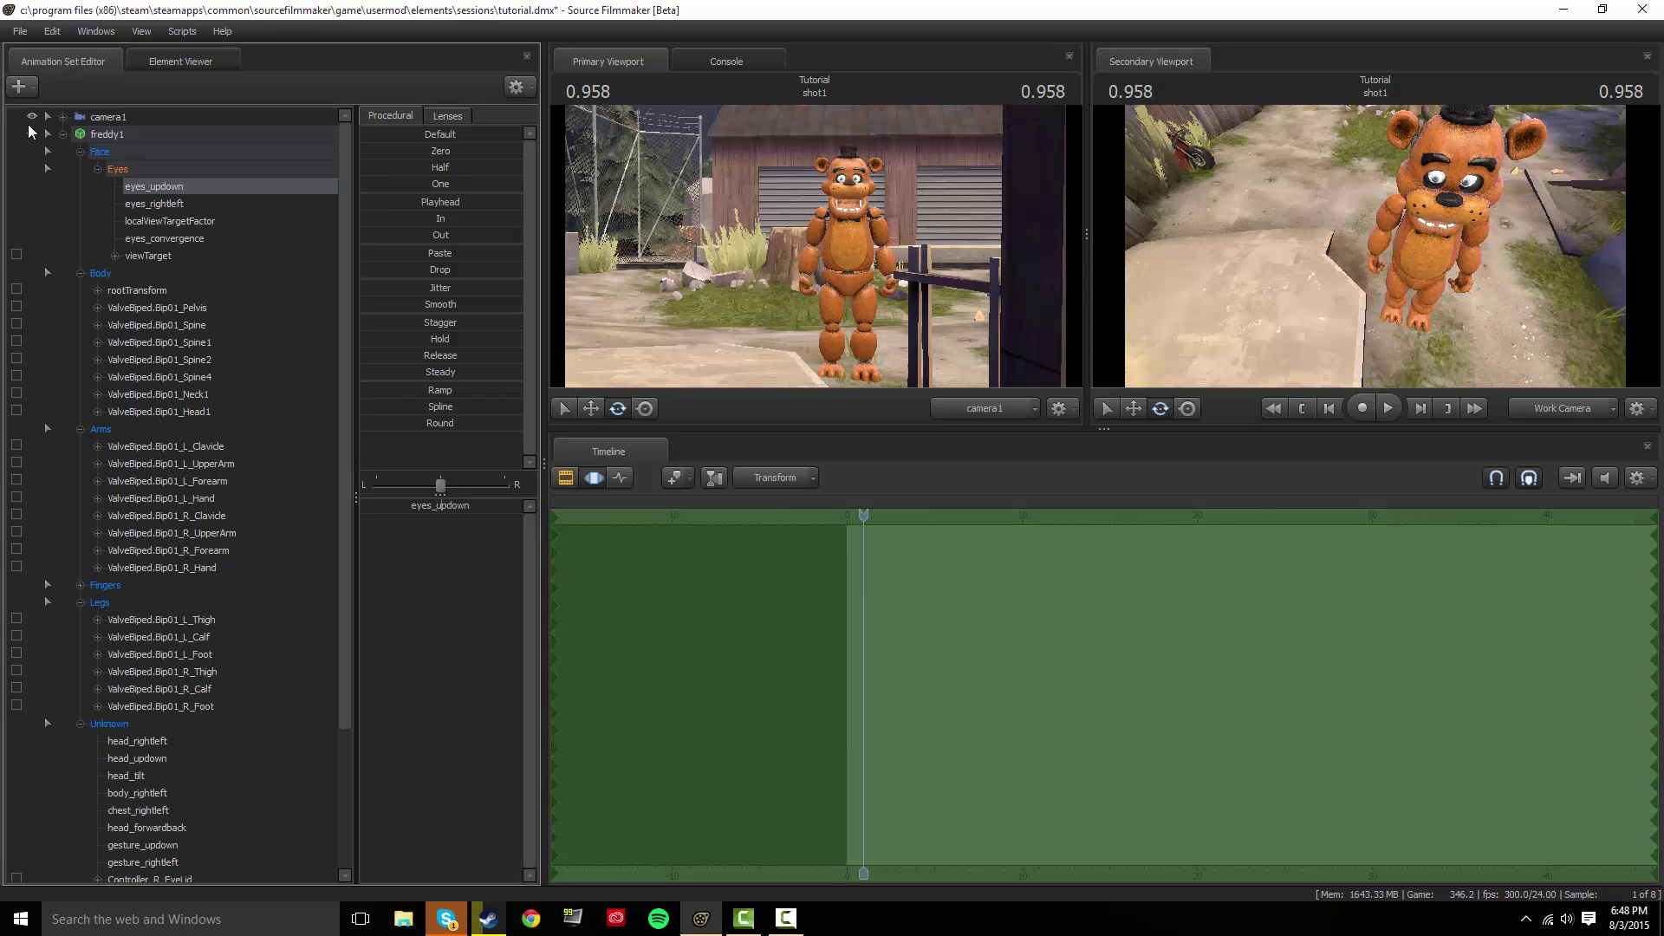
Change the skin of the whole freddy1 model to the brighter orange variant.
click(95, 119)
click(108, 135)
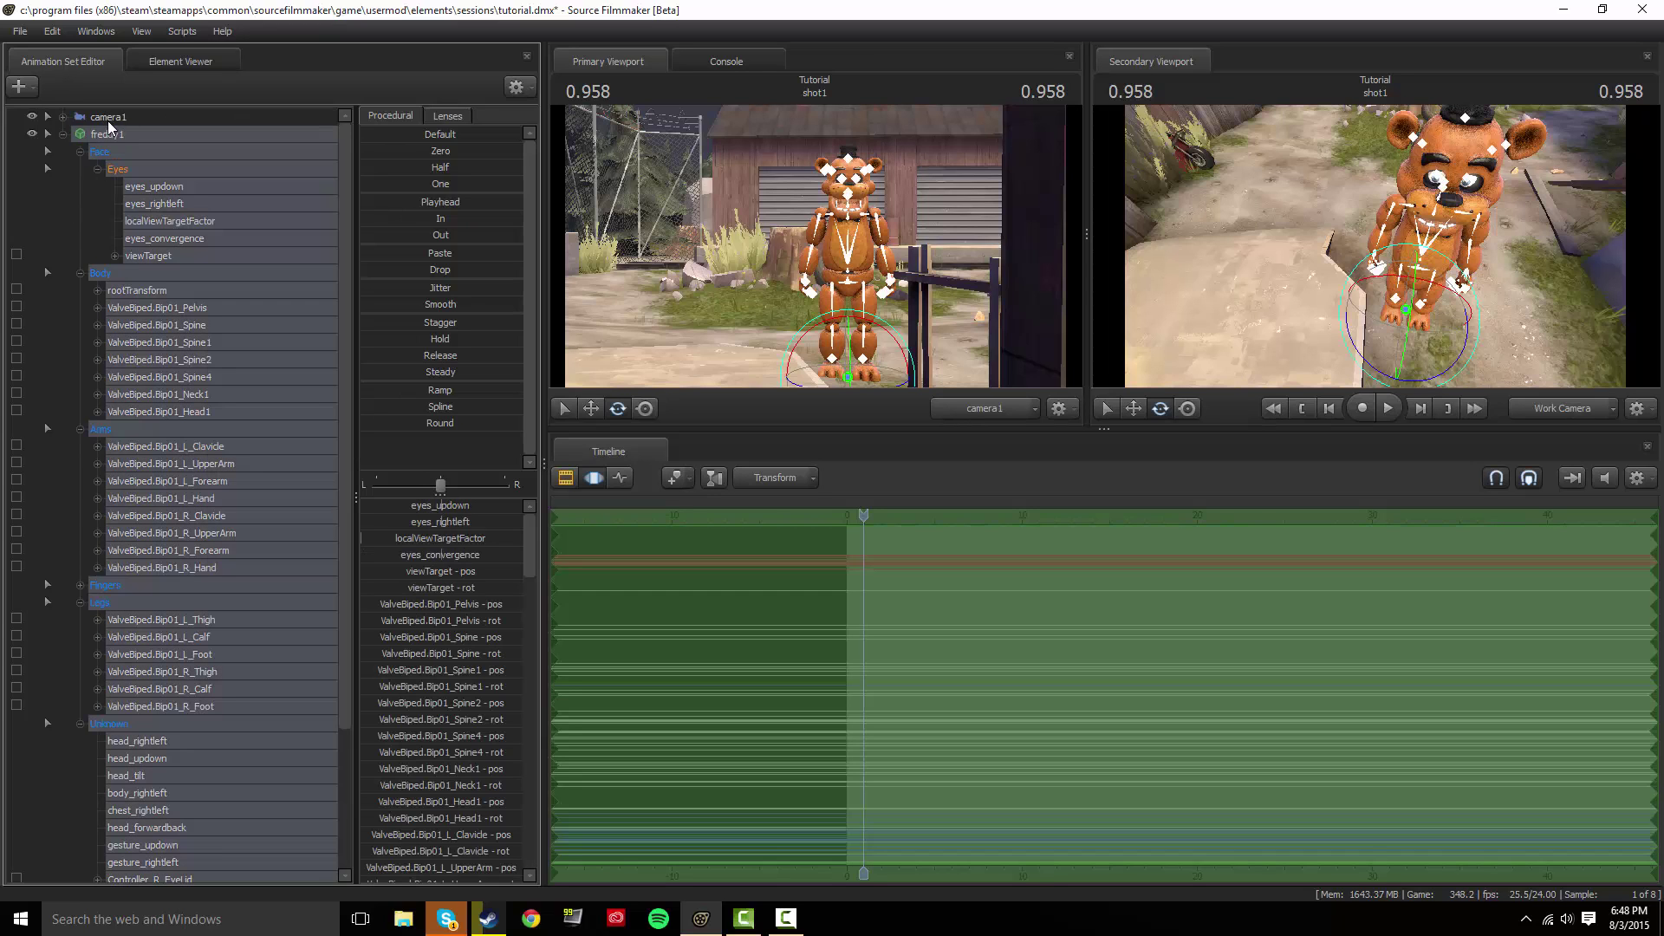
click(63, 134)
right_click(89, 135)
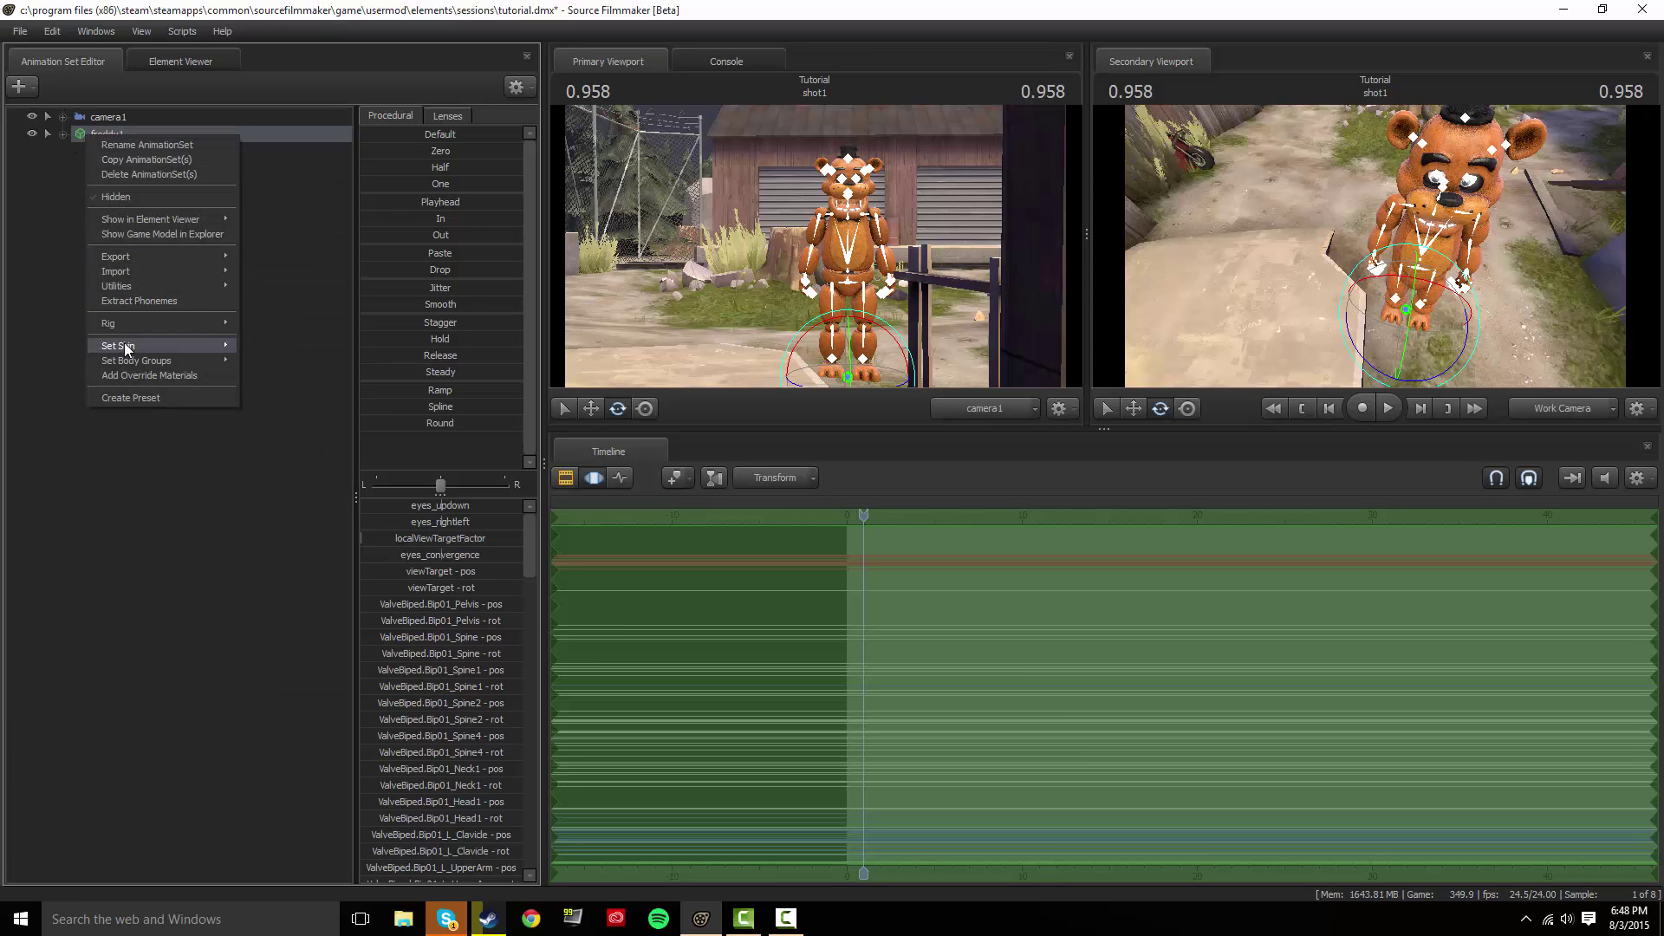
mouse_move(125, 347)
click(249, 362)
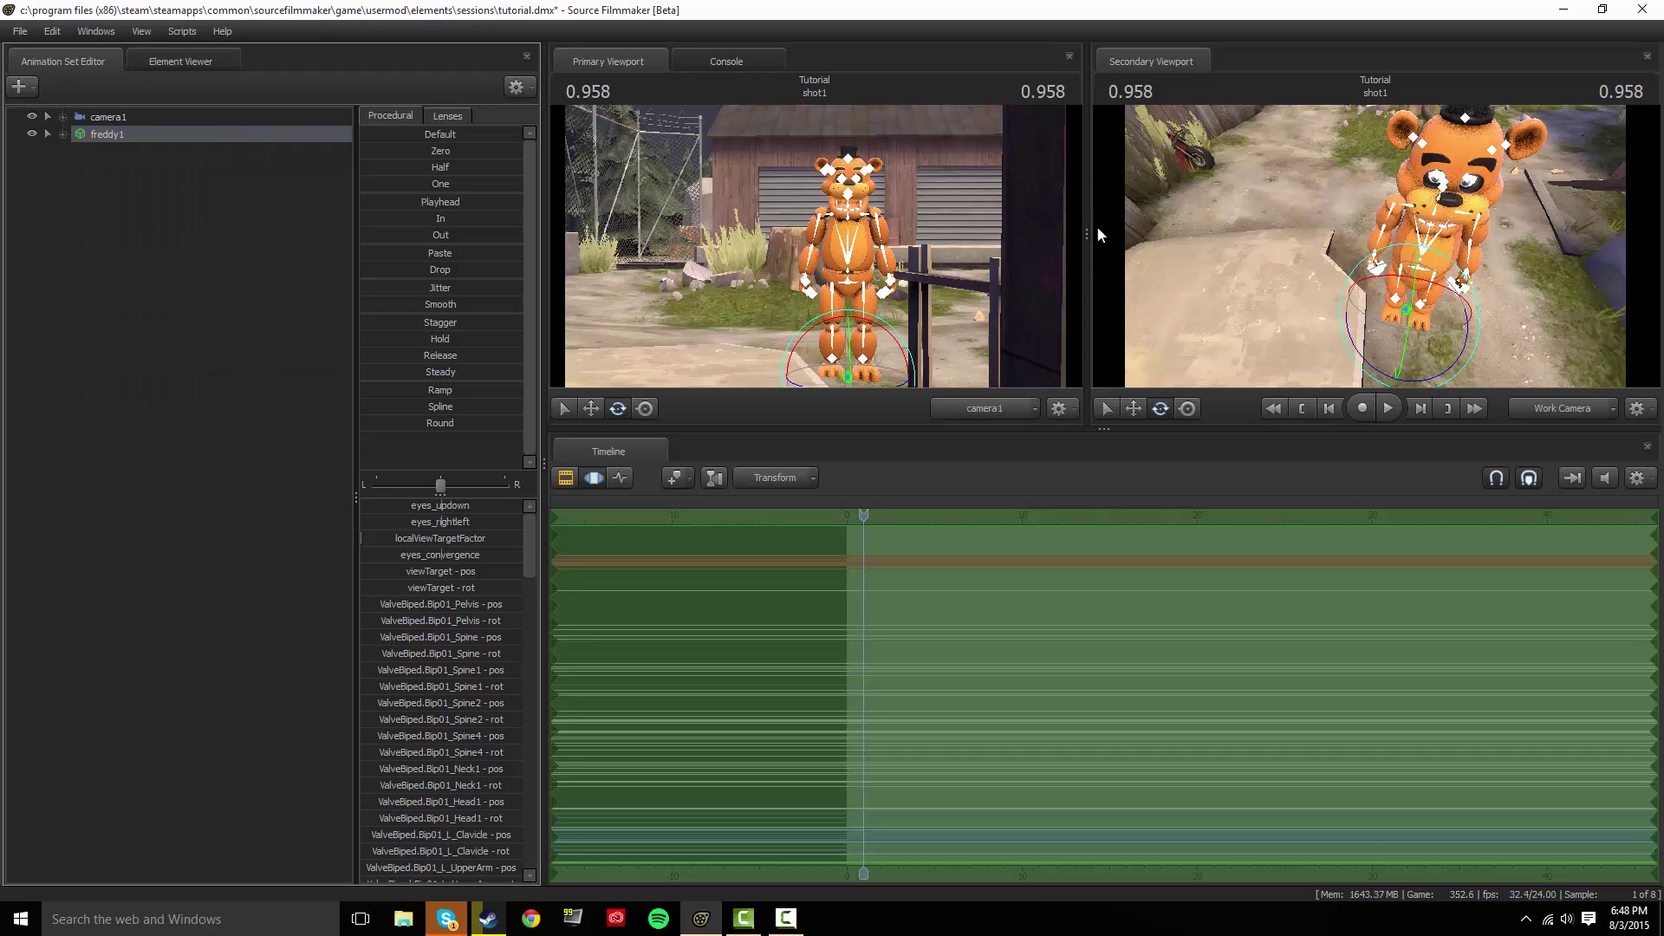
Set freddy1's eyes body group to freddy_glow_eyes.smd.
right_click(134, 133)
mouse_move(221, 358)
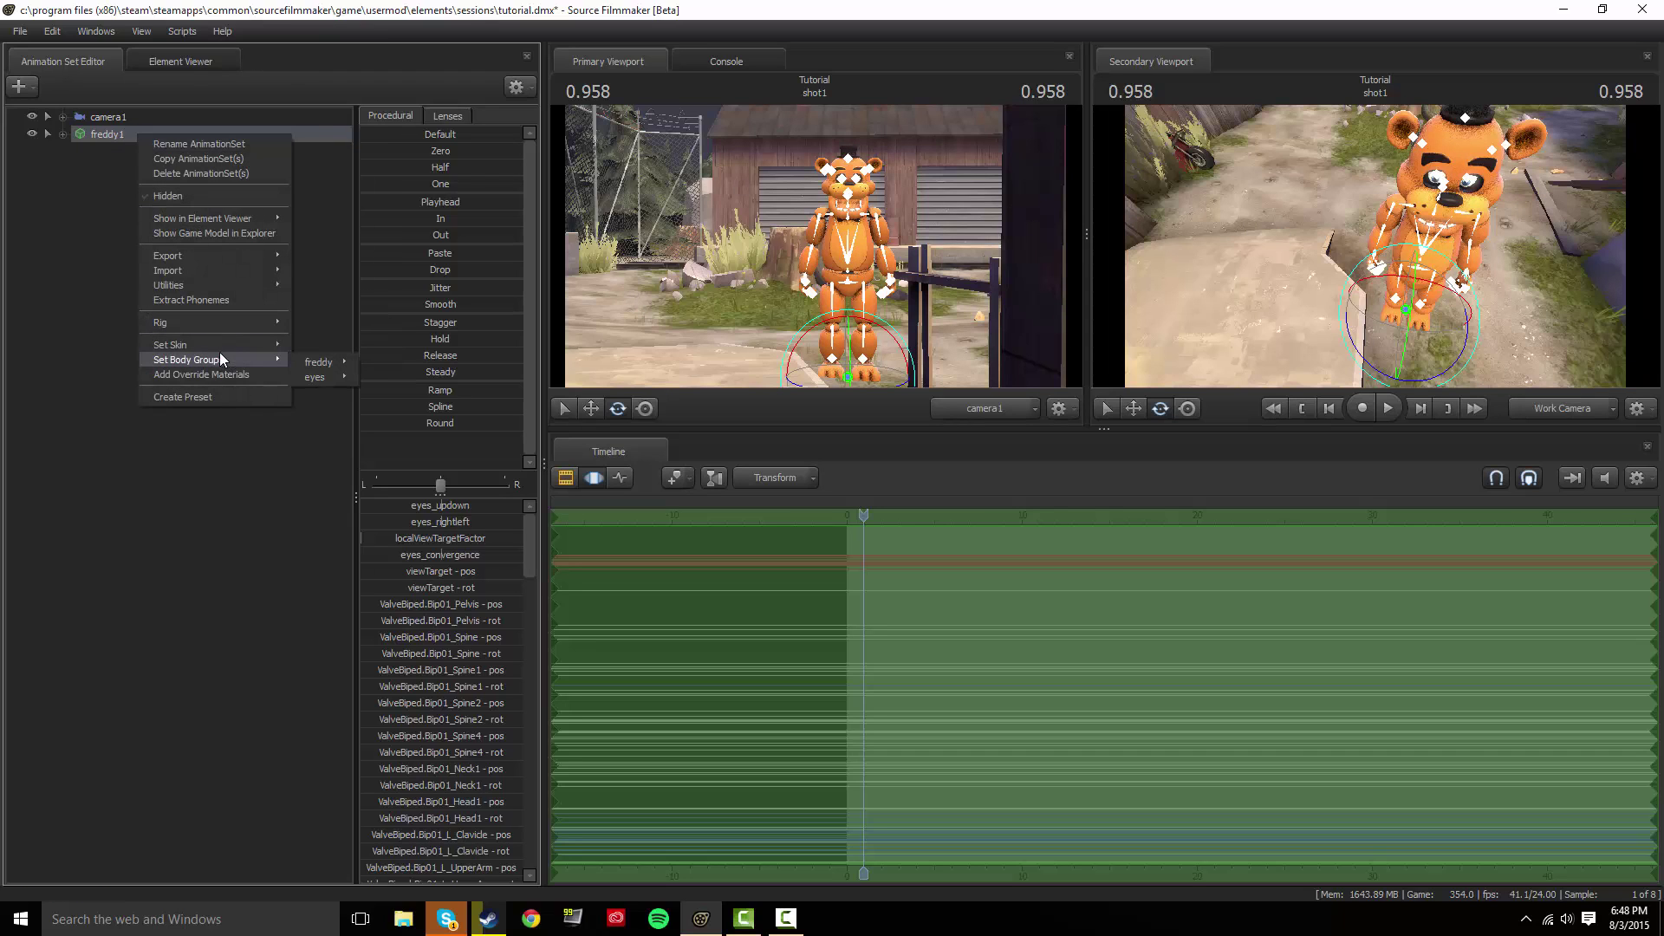
mouse_move(314, 378)
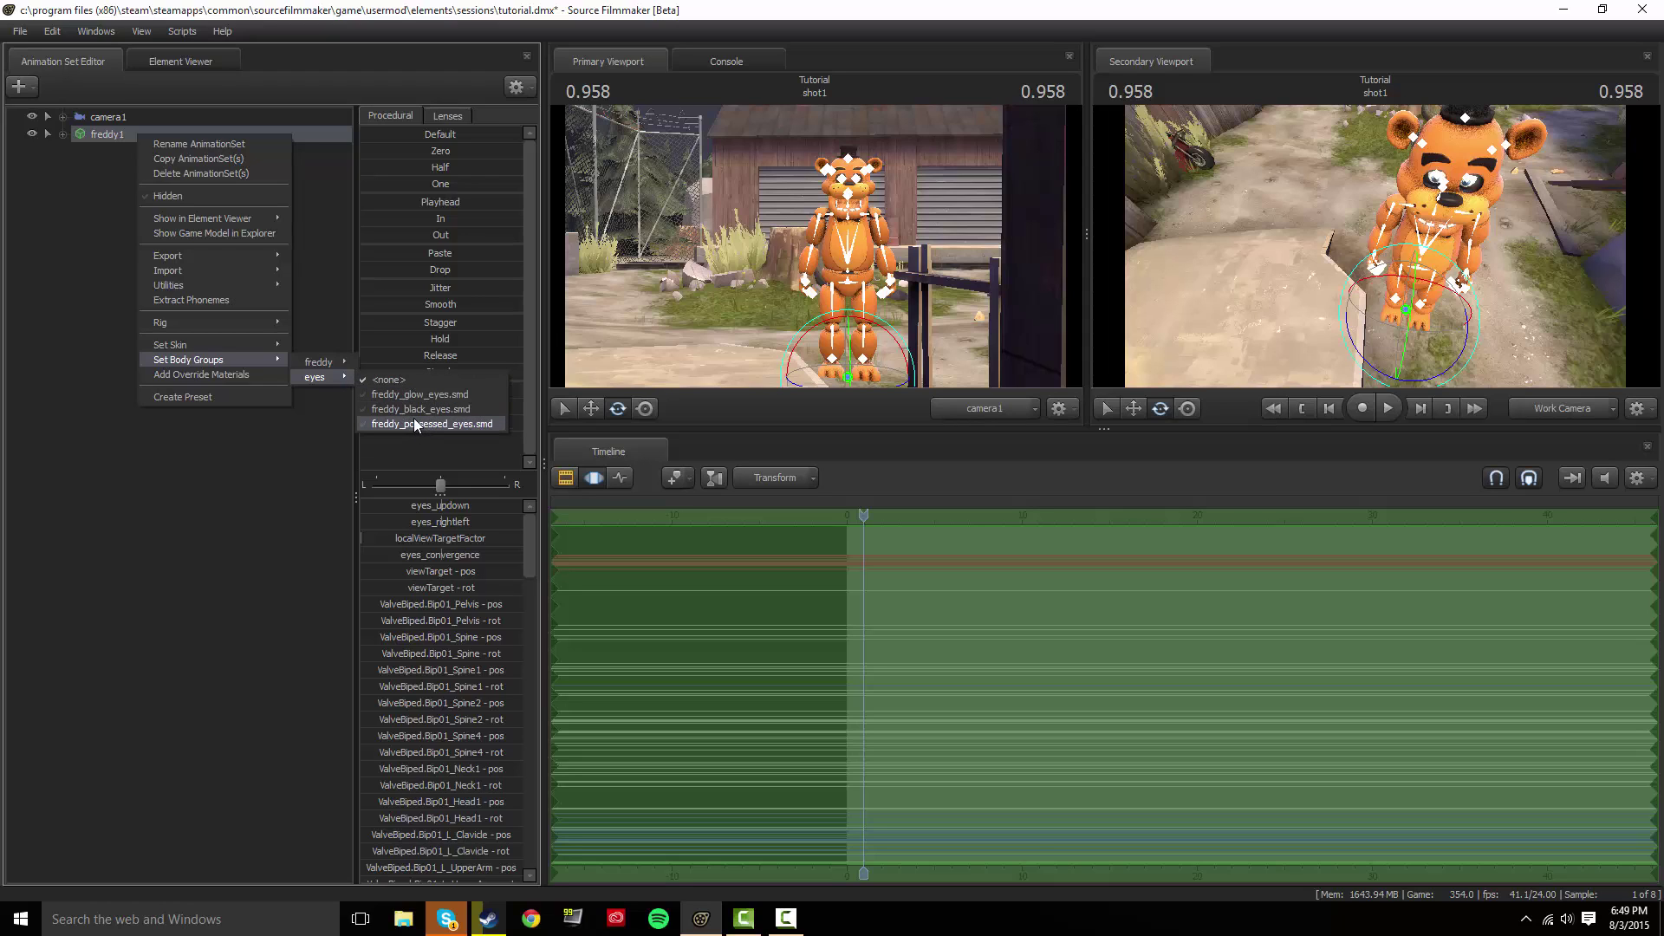
click(410, 397)
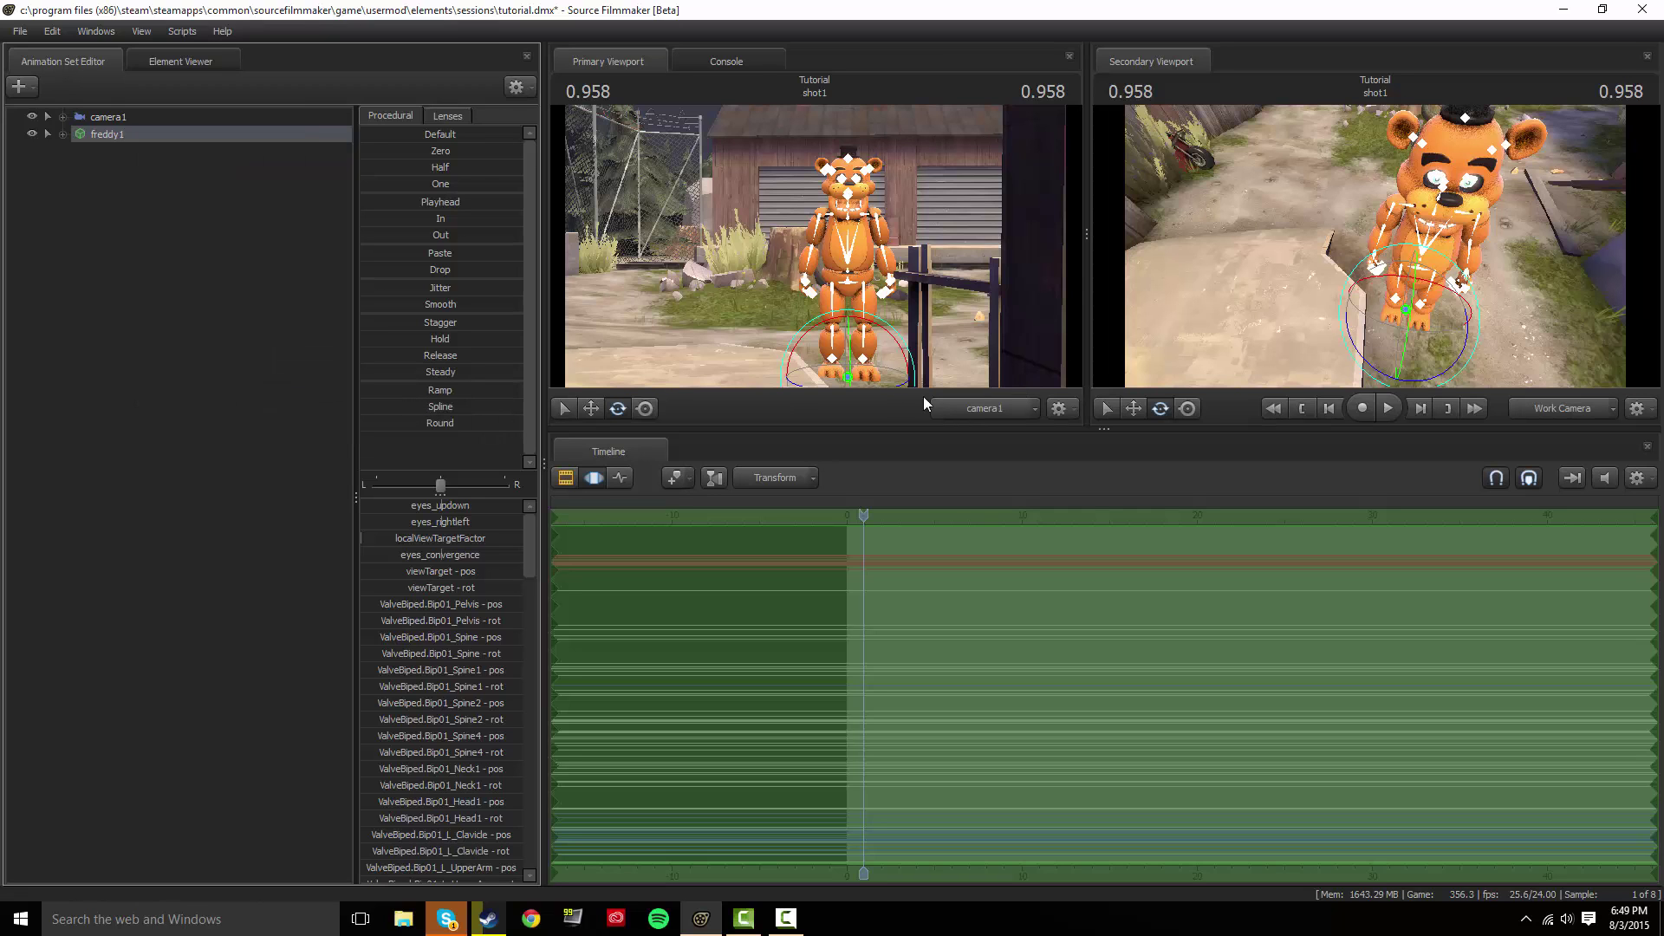
Examine freddy1's eyes up close with the work camera, and pull back to view the whole figure.
click(1430, 324)
key(w)
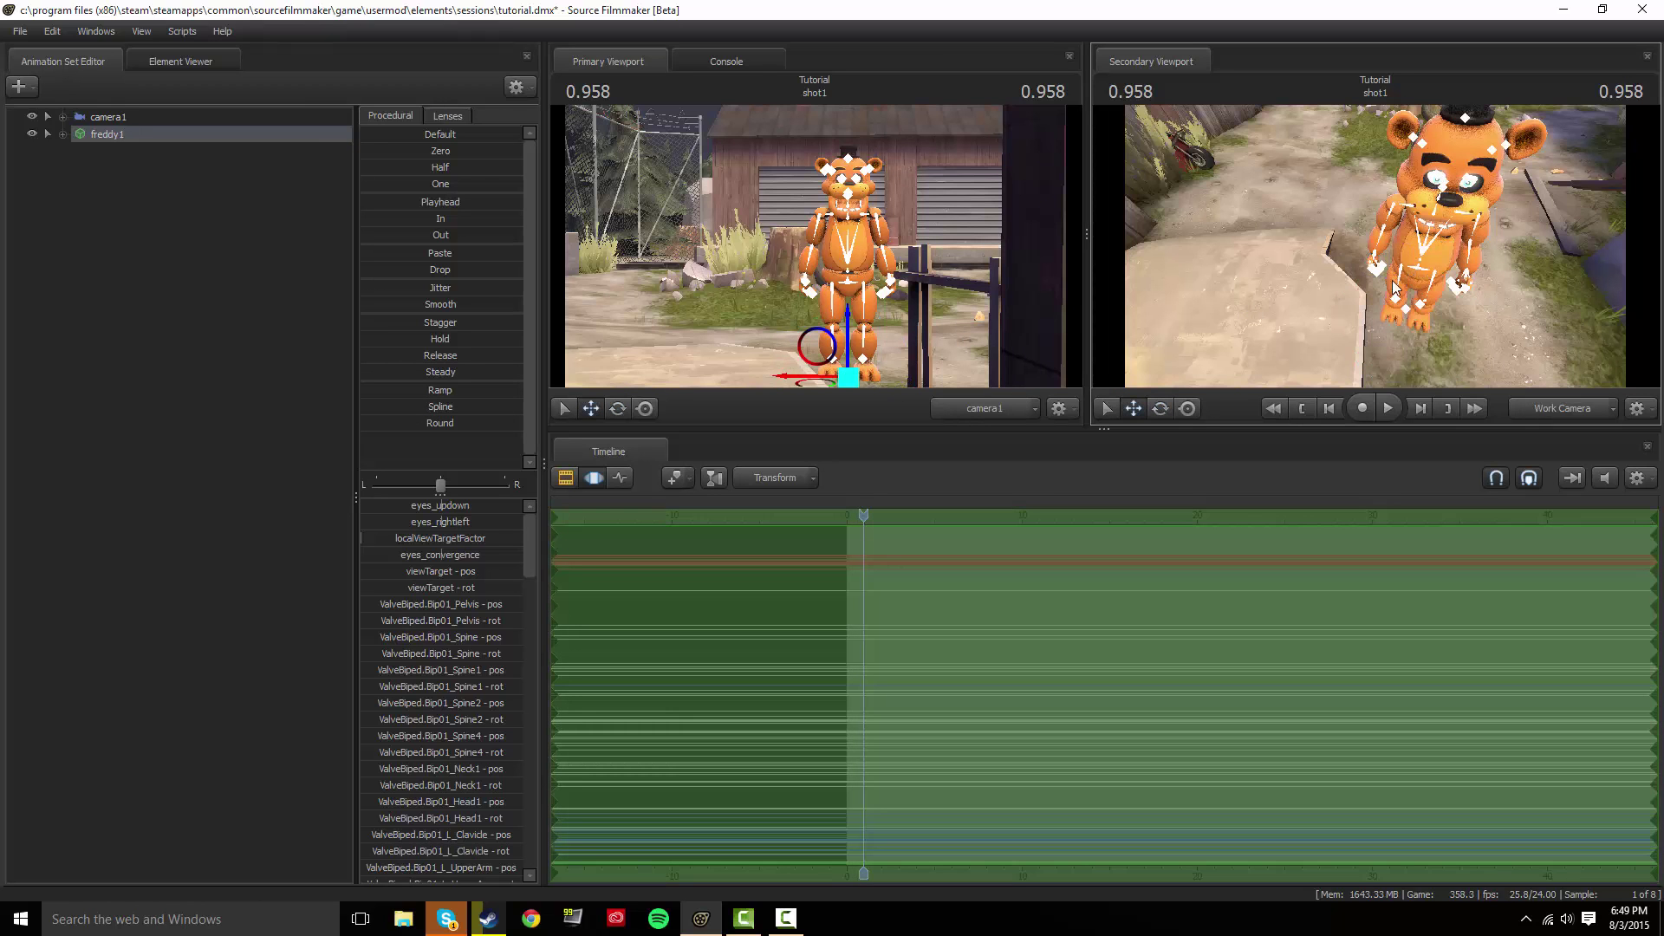
drag(1385, 260, 1452, 217)
key(w)
key(s)
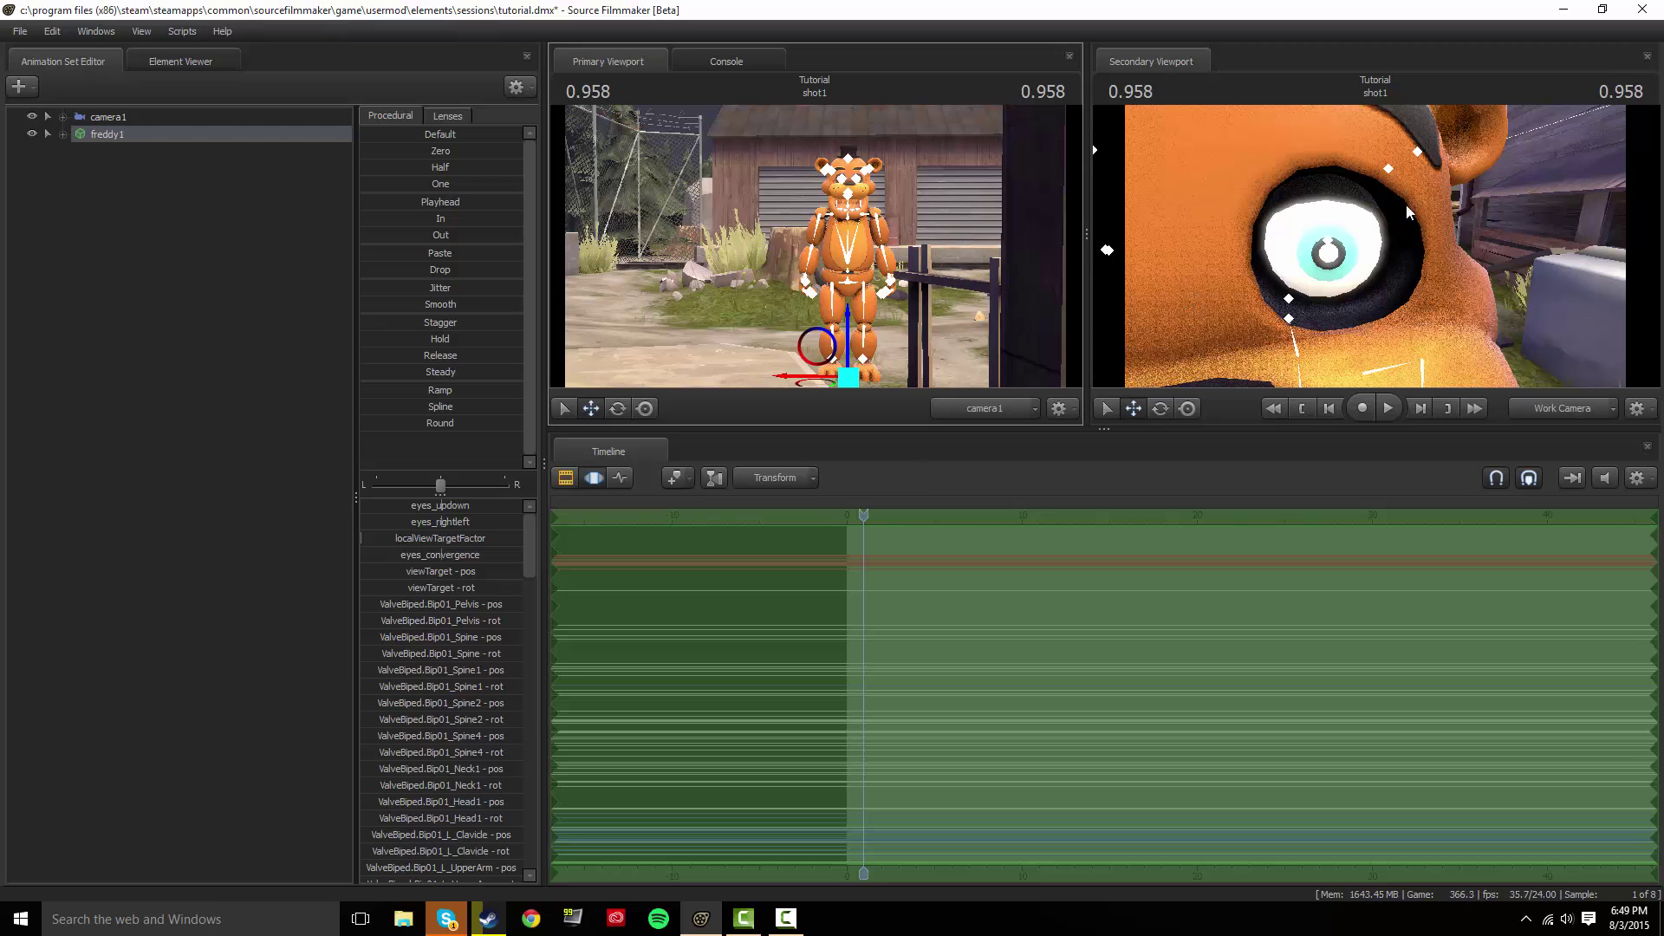
key(s)
drag(1395, 234, 1369, 291)
click(1292, 287)
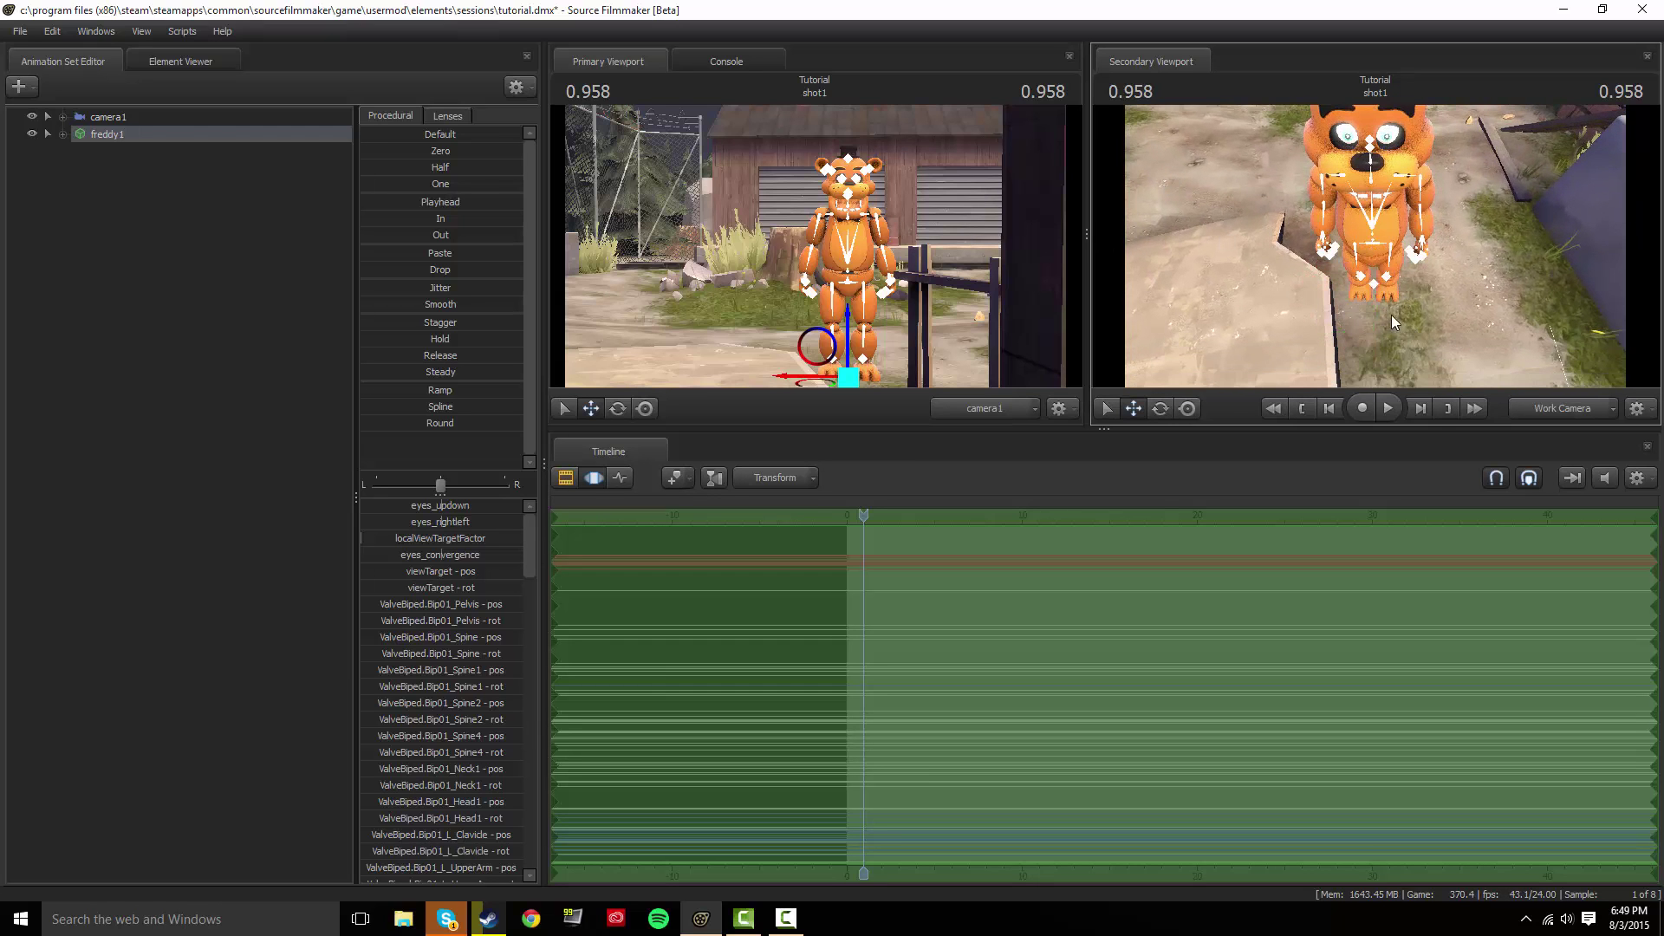
View Freddy and the shed from farther back and select freddy1's viewTarget control.
drag(1184, 237, 1368, 243)
key(s)
drag(1224, 185, 1326, 289)
click(1348, 240)
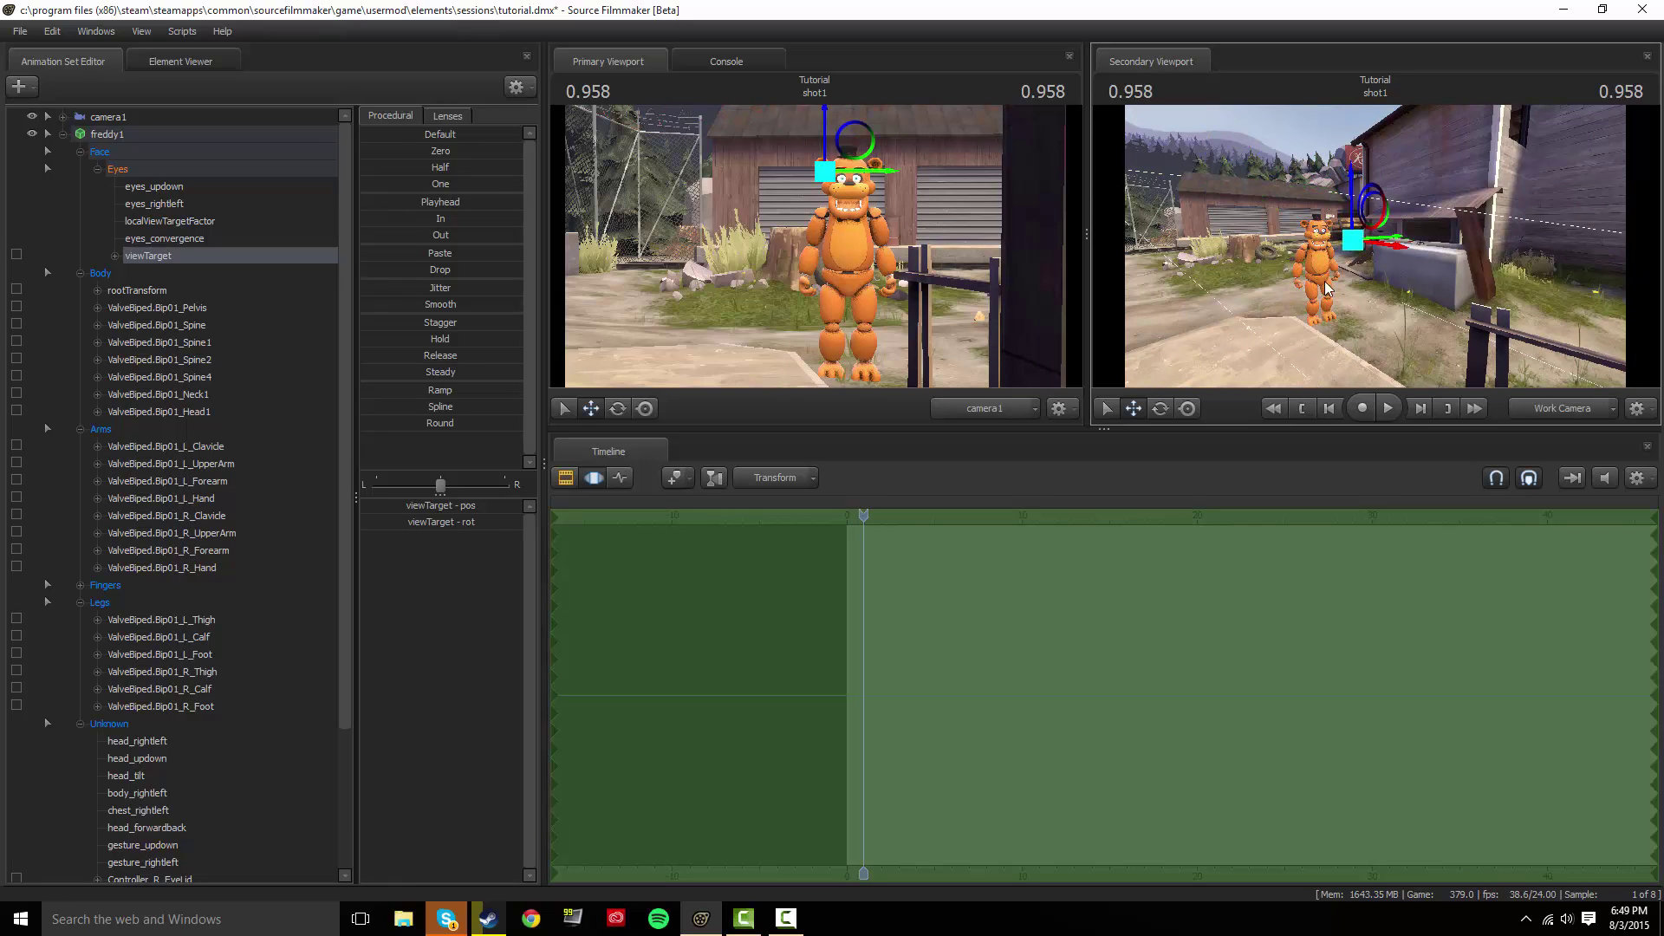
Move the playhead to 8.958 in the Clip Editor and collapse freddy1's control groups.
click(560, 477)
drag(858, 519, 1018, 513)
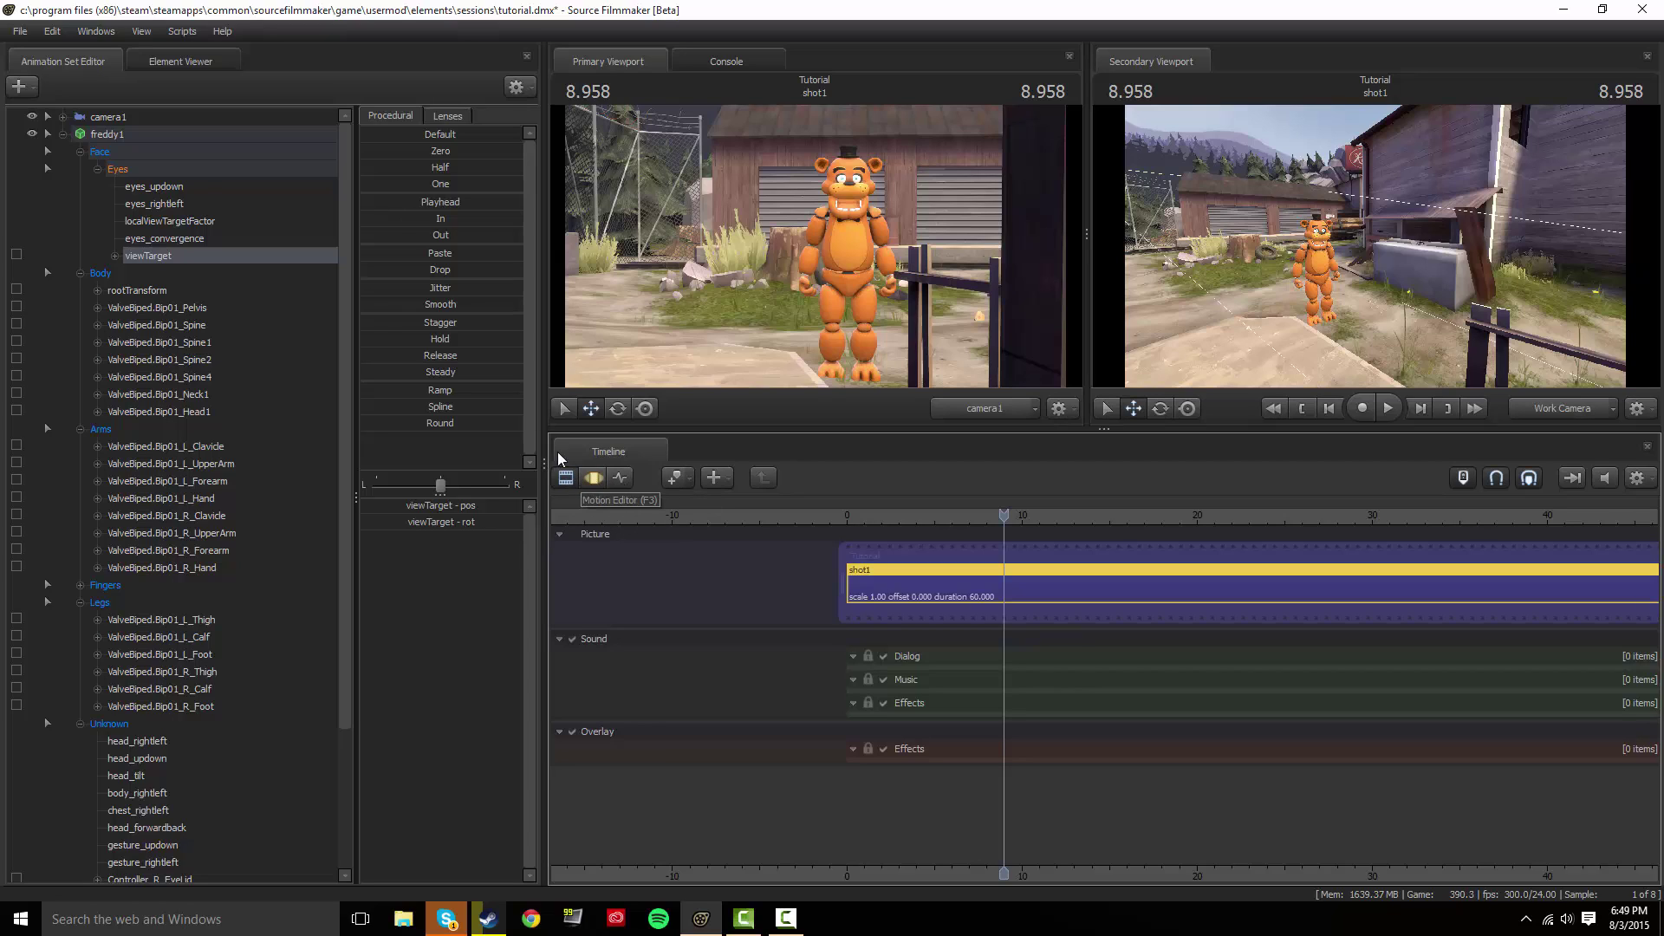
click(62, 133)
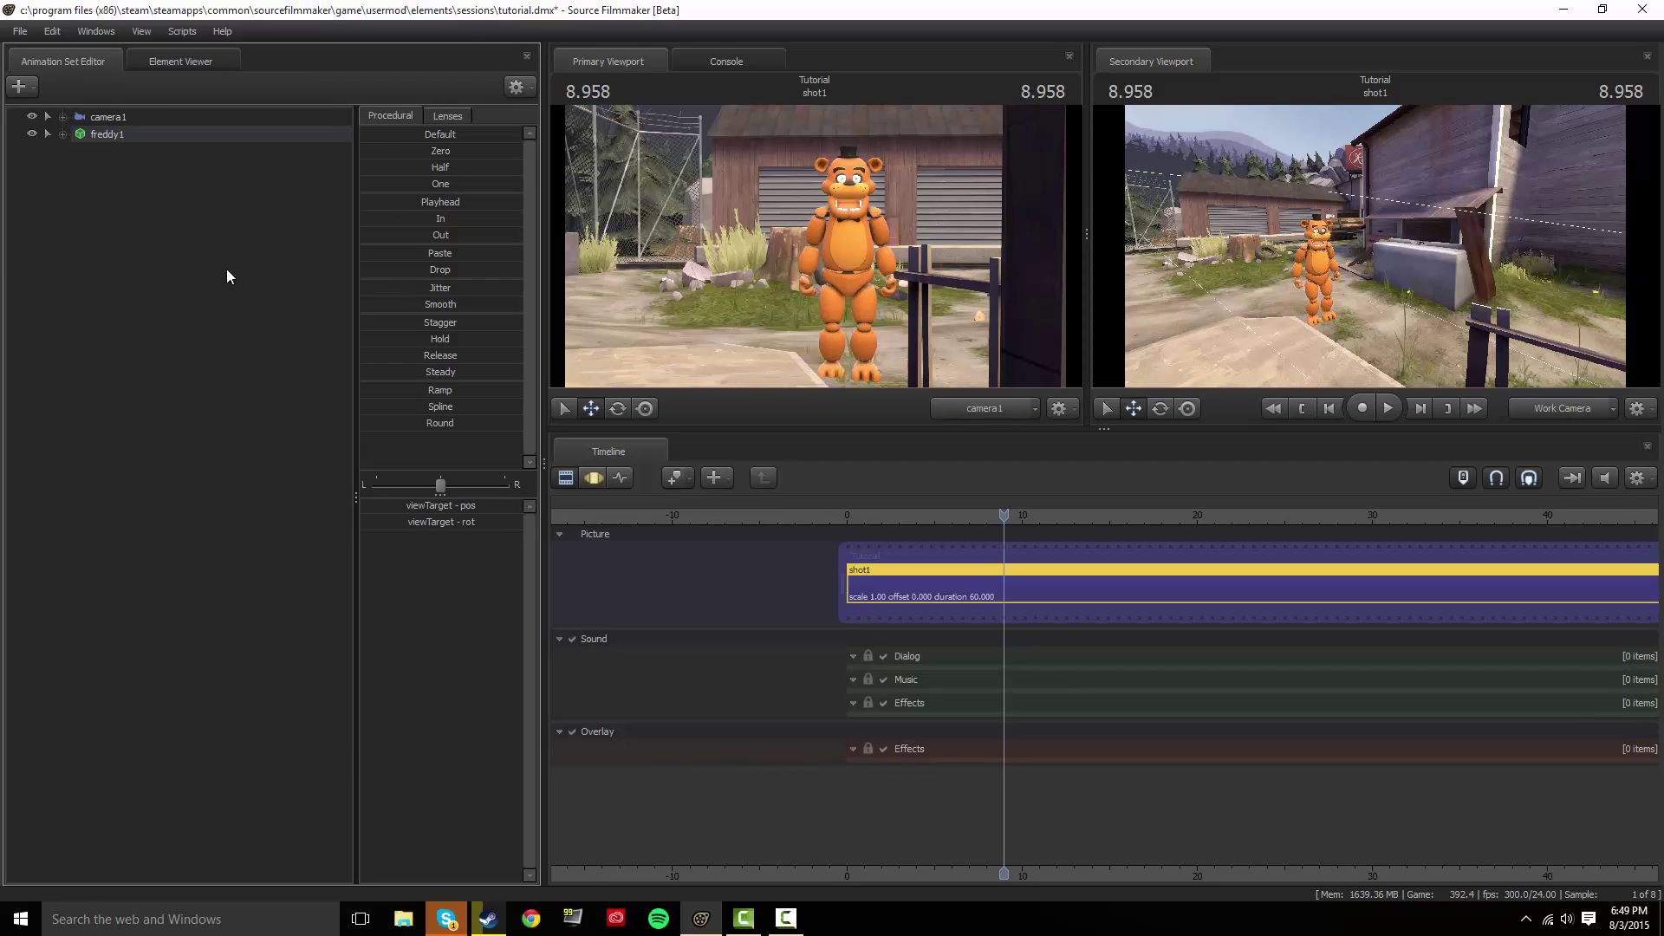
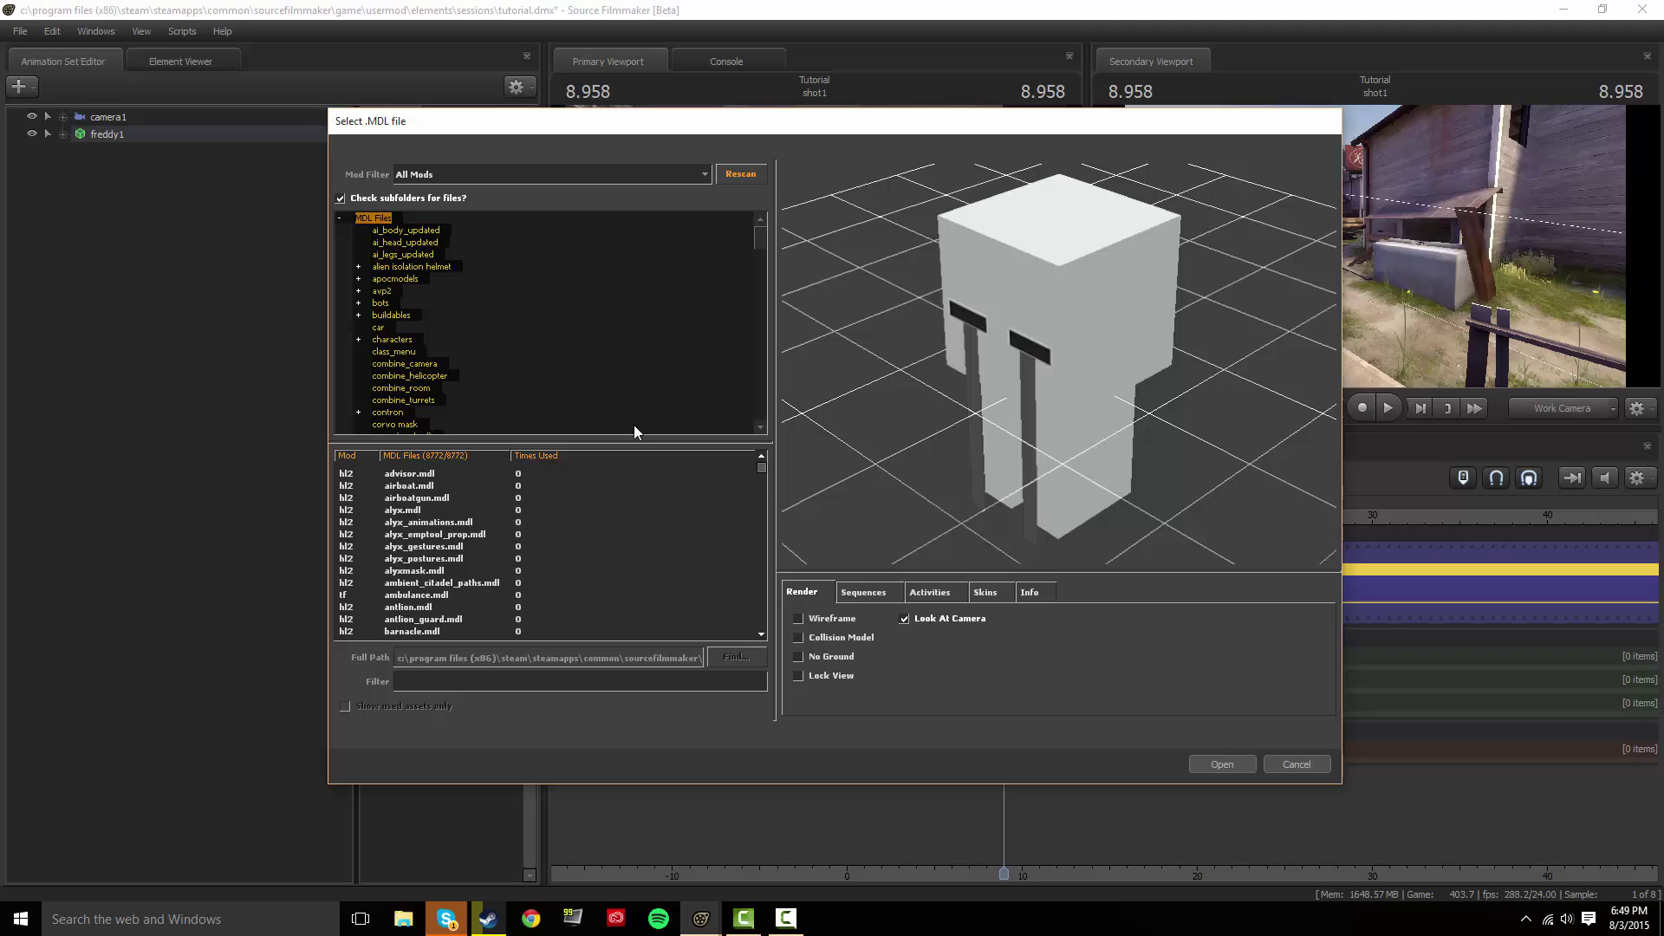
Filter the models by "revol" and add the white-handled c_revolver model to the scene.
text(revol)
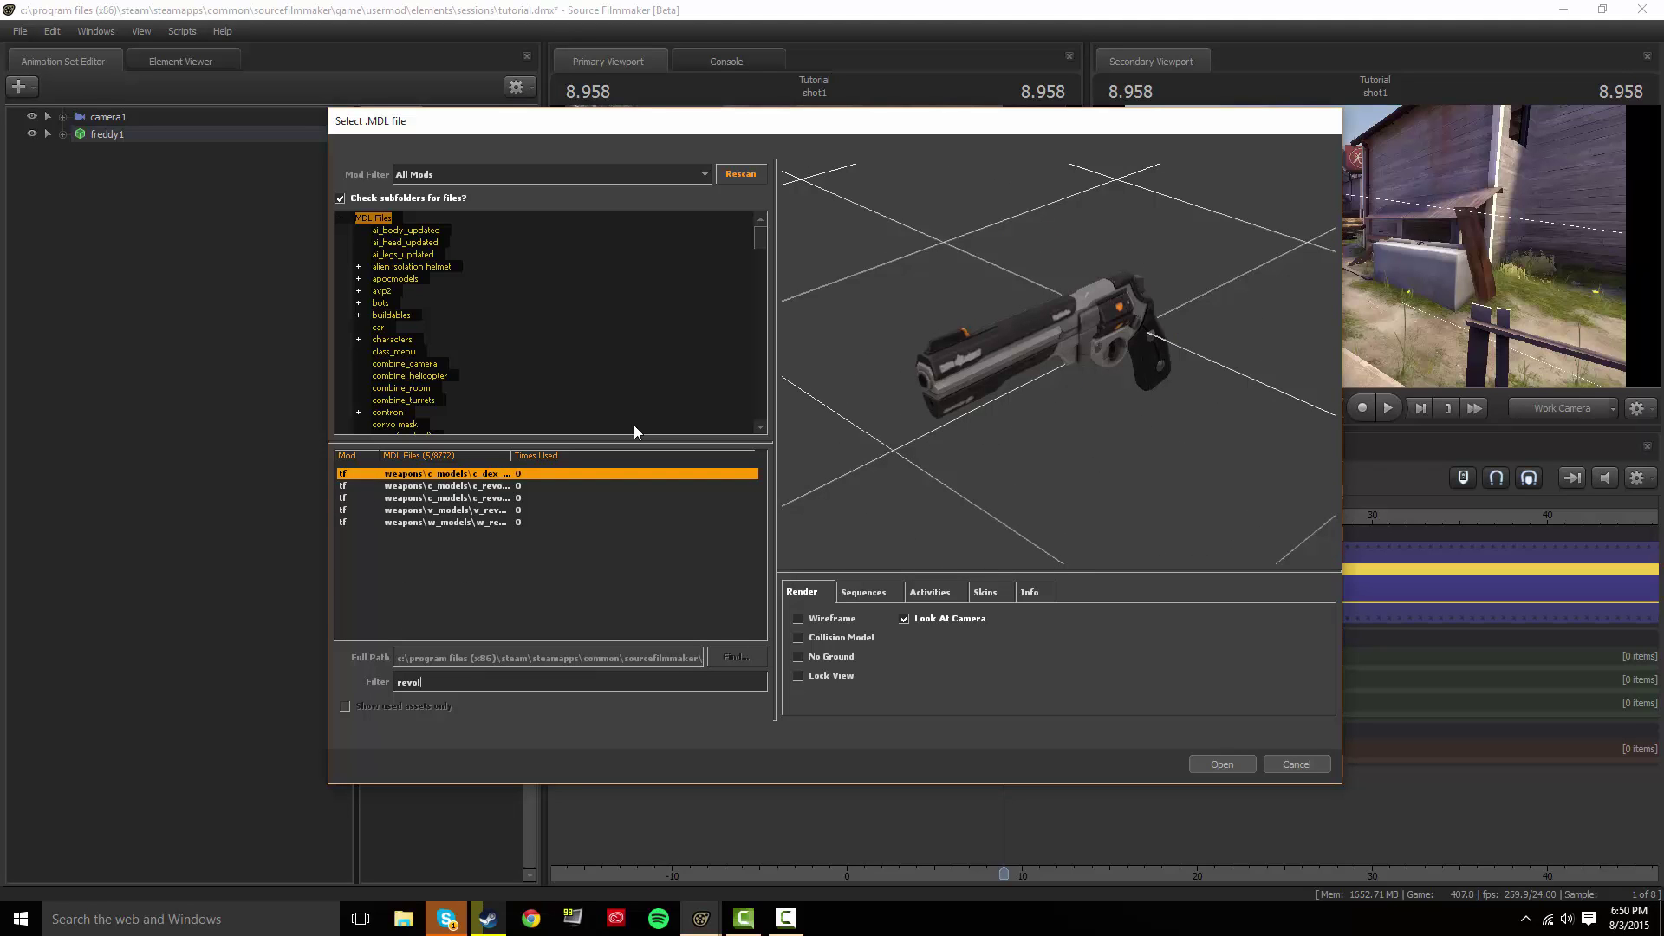
key(Down)
key(Down)
key(Up)
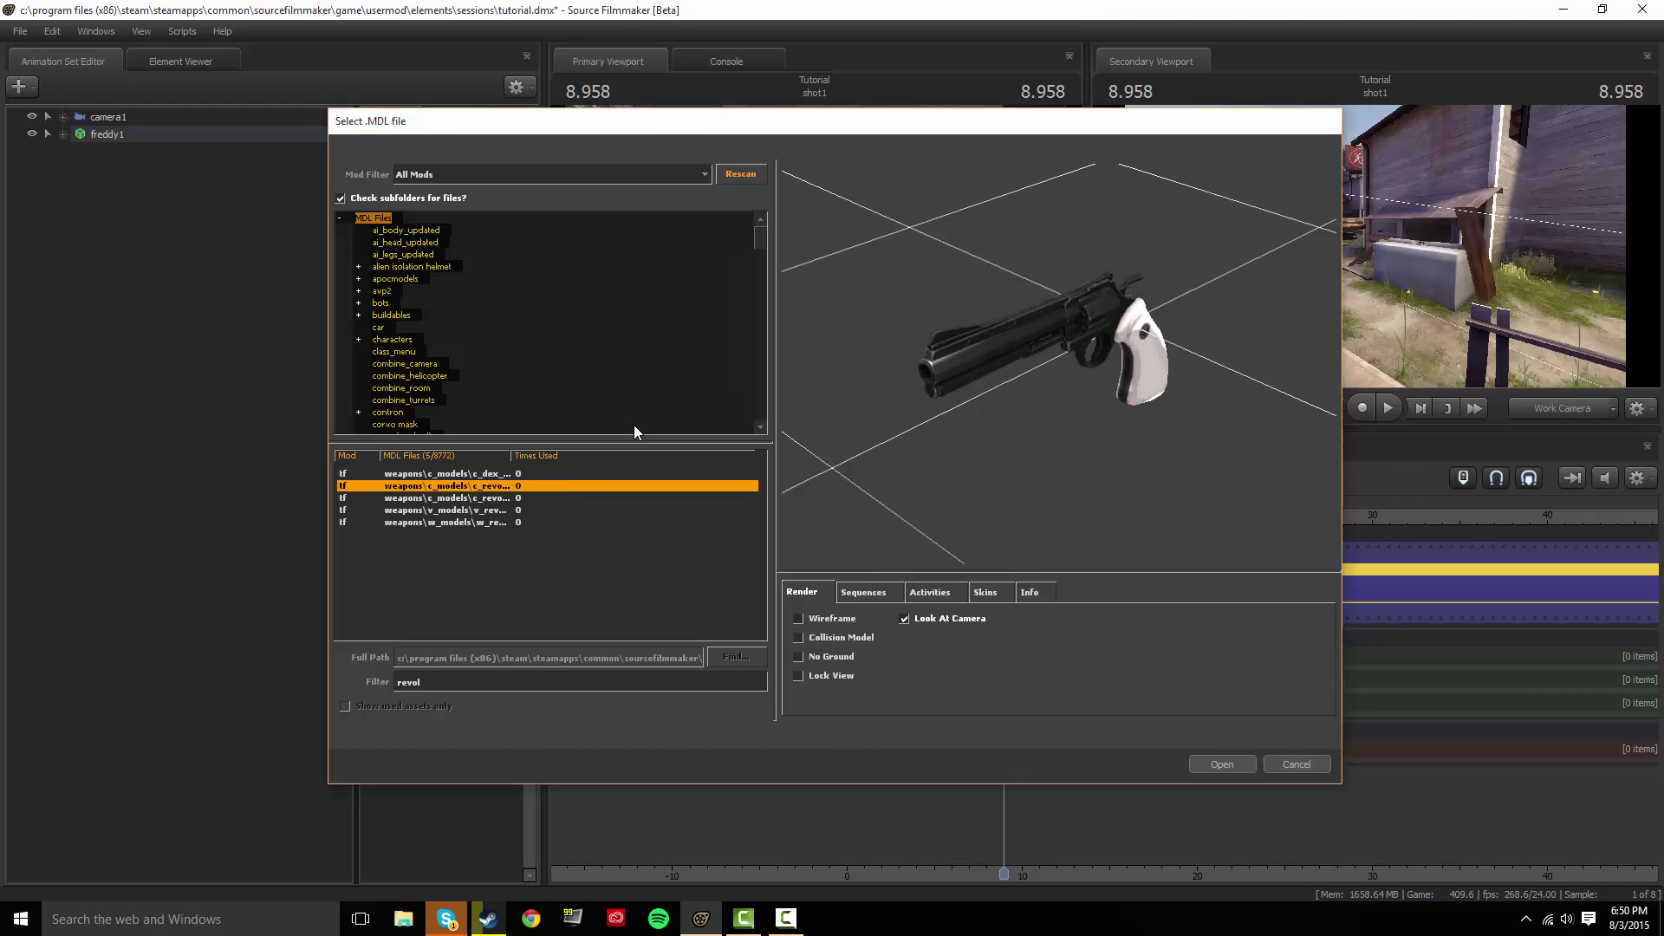
key(Return)
Switch the timeline to the Motion Editor and select the c_revolver1 animation set.
mouse_move(1422, 278)
mouse_down()
mouse_move(1526, 355)
mouse_move(1422, 294)
mouse_up()
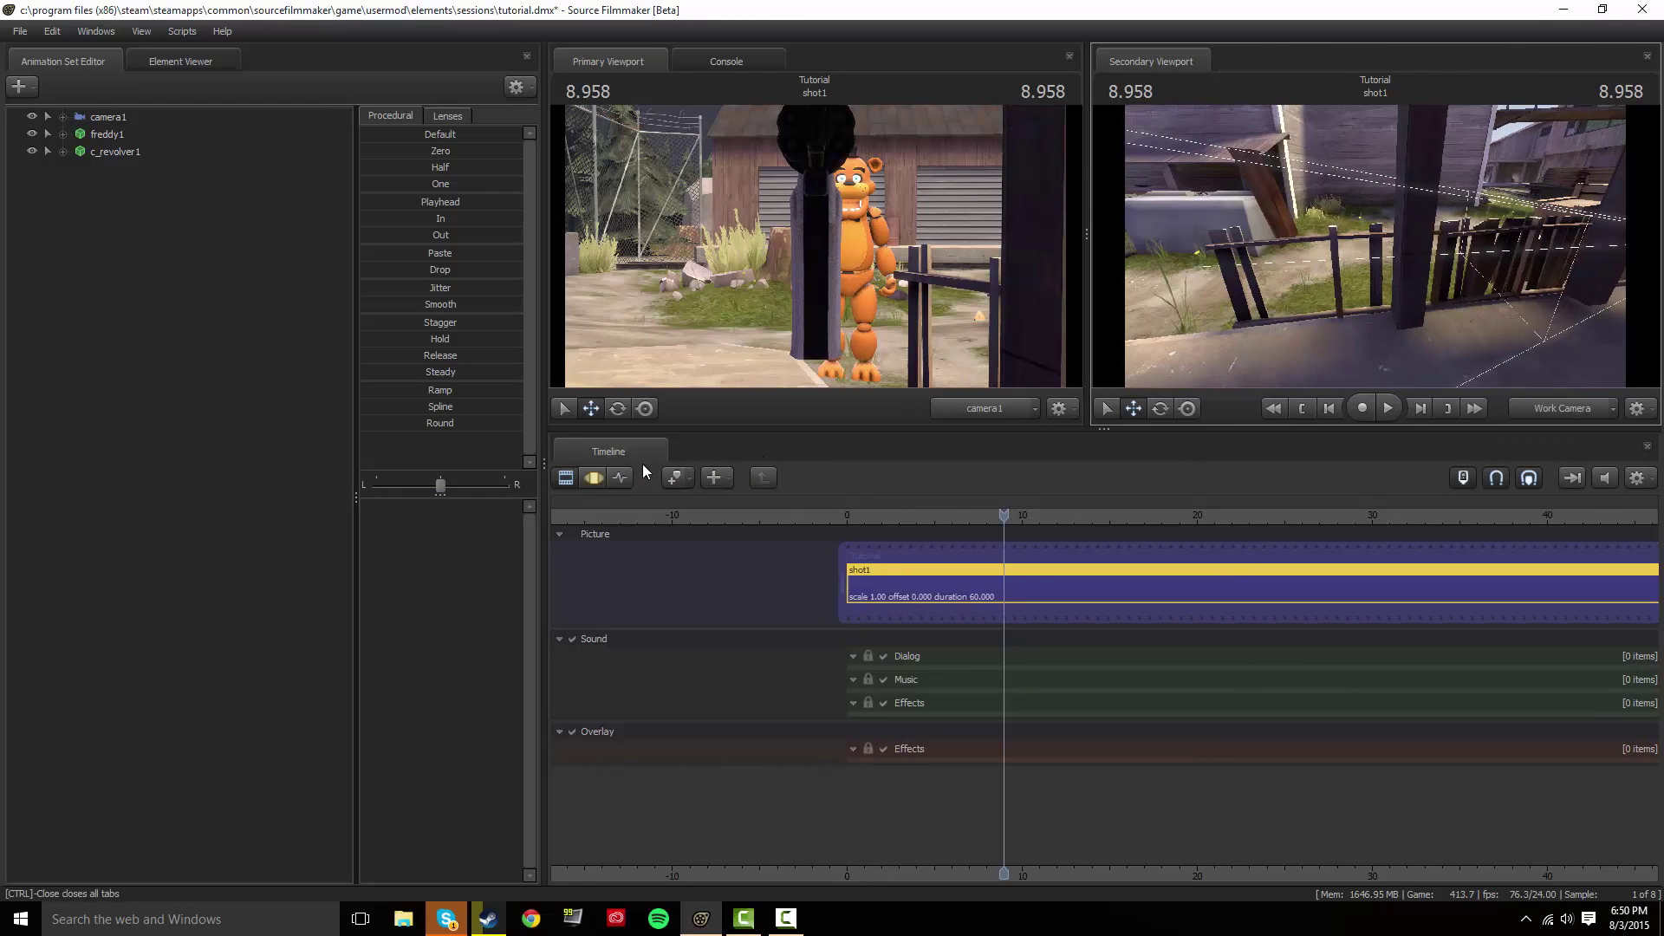
click(594, 478)
click(567, 480)
click(593, 480)
click(132, 152)
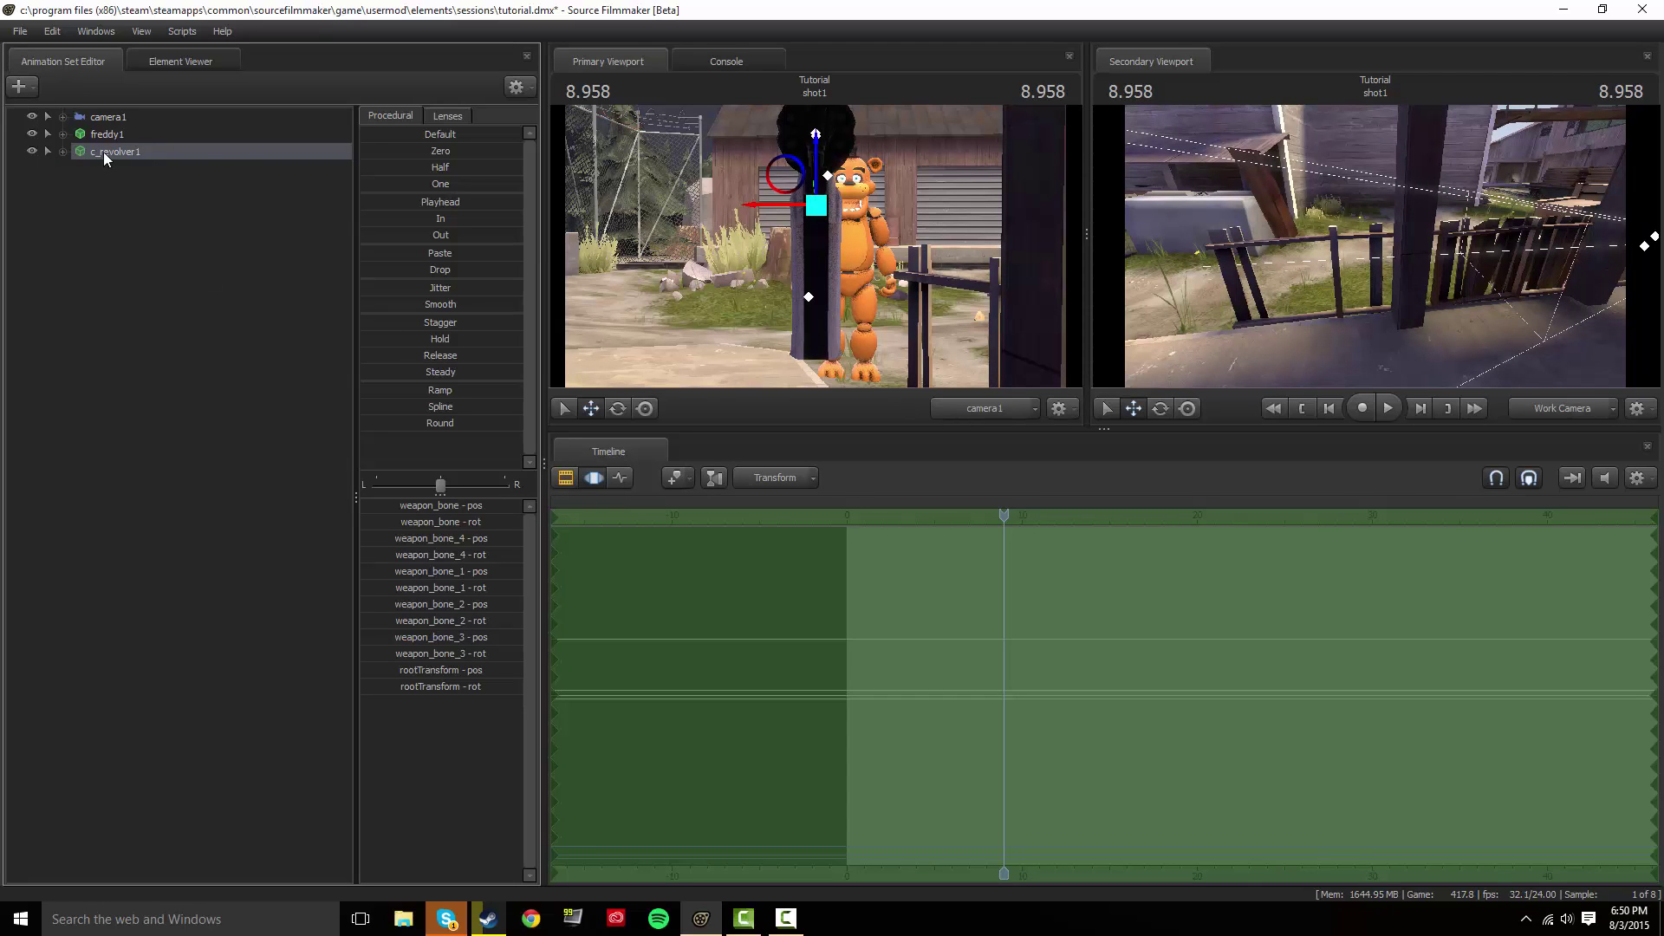
Move the revolver by its weapon_bone from in front of camera1 to beside Freddy's right arm.
drag(1431, 330, 1421, 272)
mouse_move(1278, 301)
mouse_down()
mouse_move(1320, 336)
mouse_move(1276, 322)
mouse_move(1294, 330)
mouse_up()
drag(1404, 251, 1335, 257)
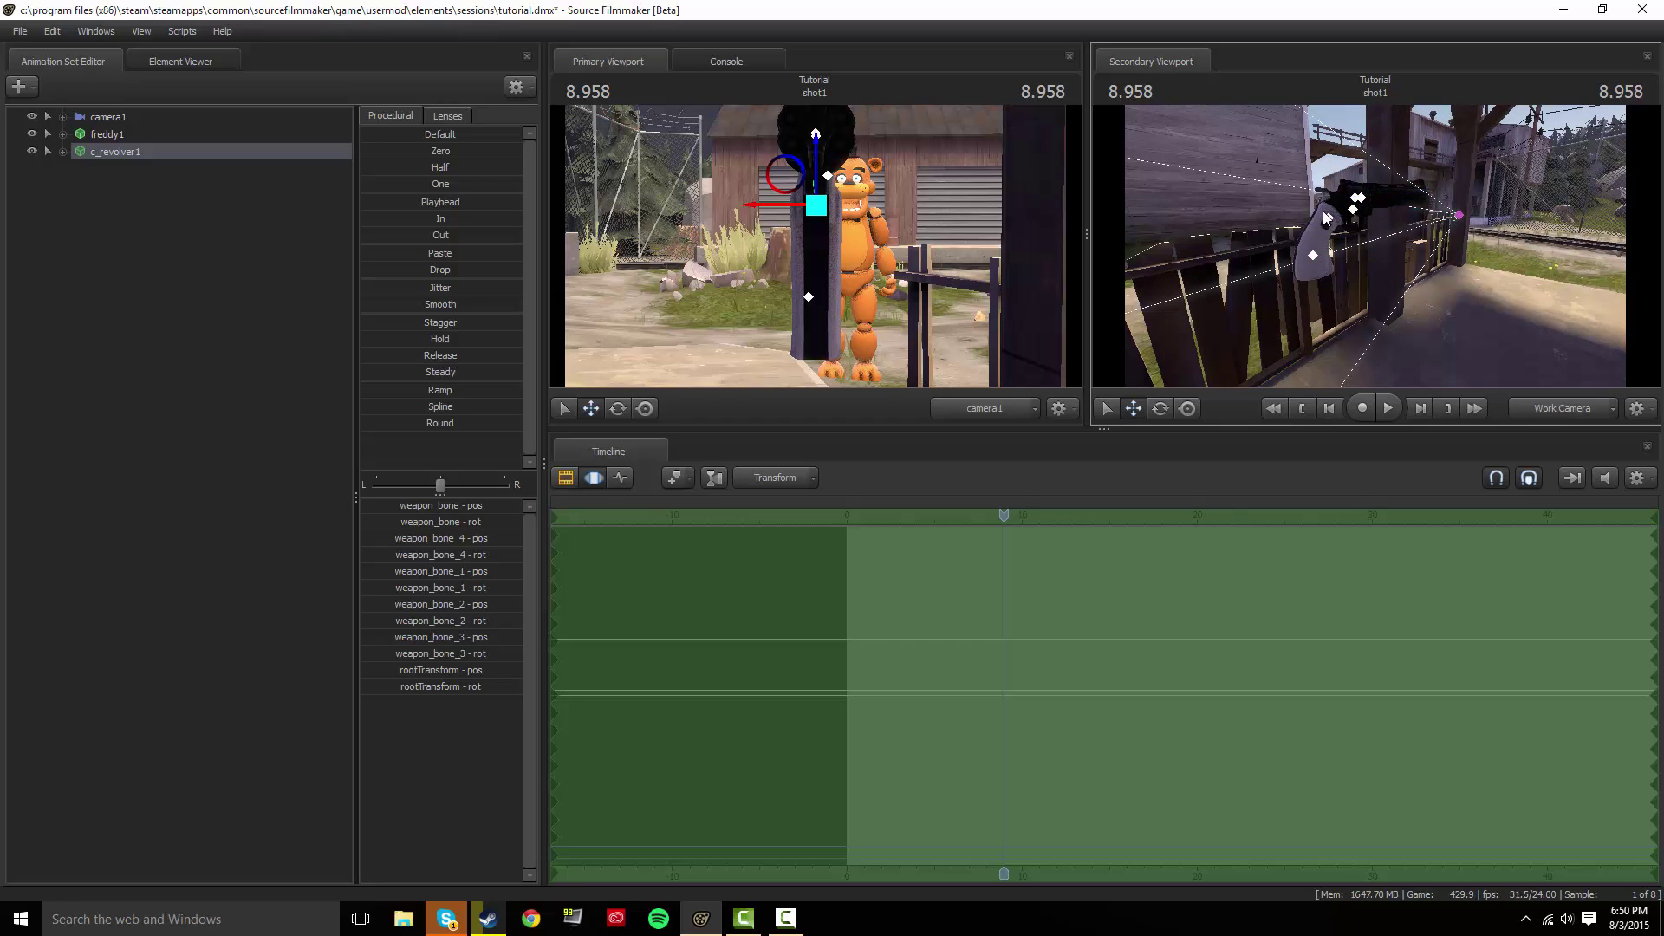
click(1328, 220)
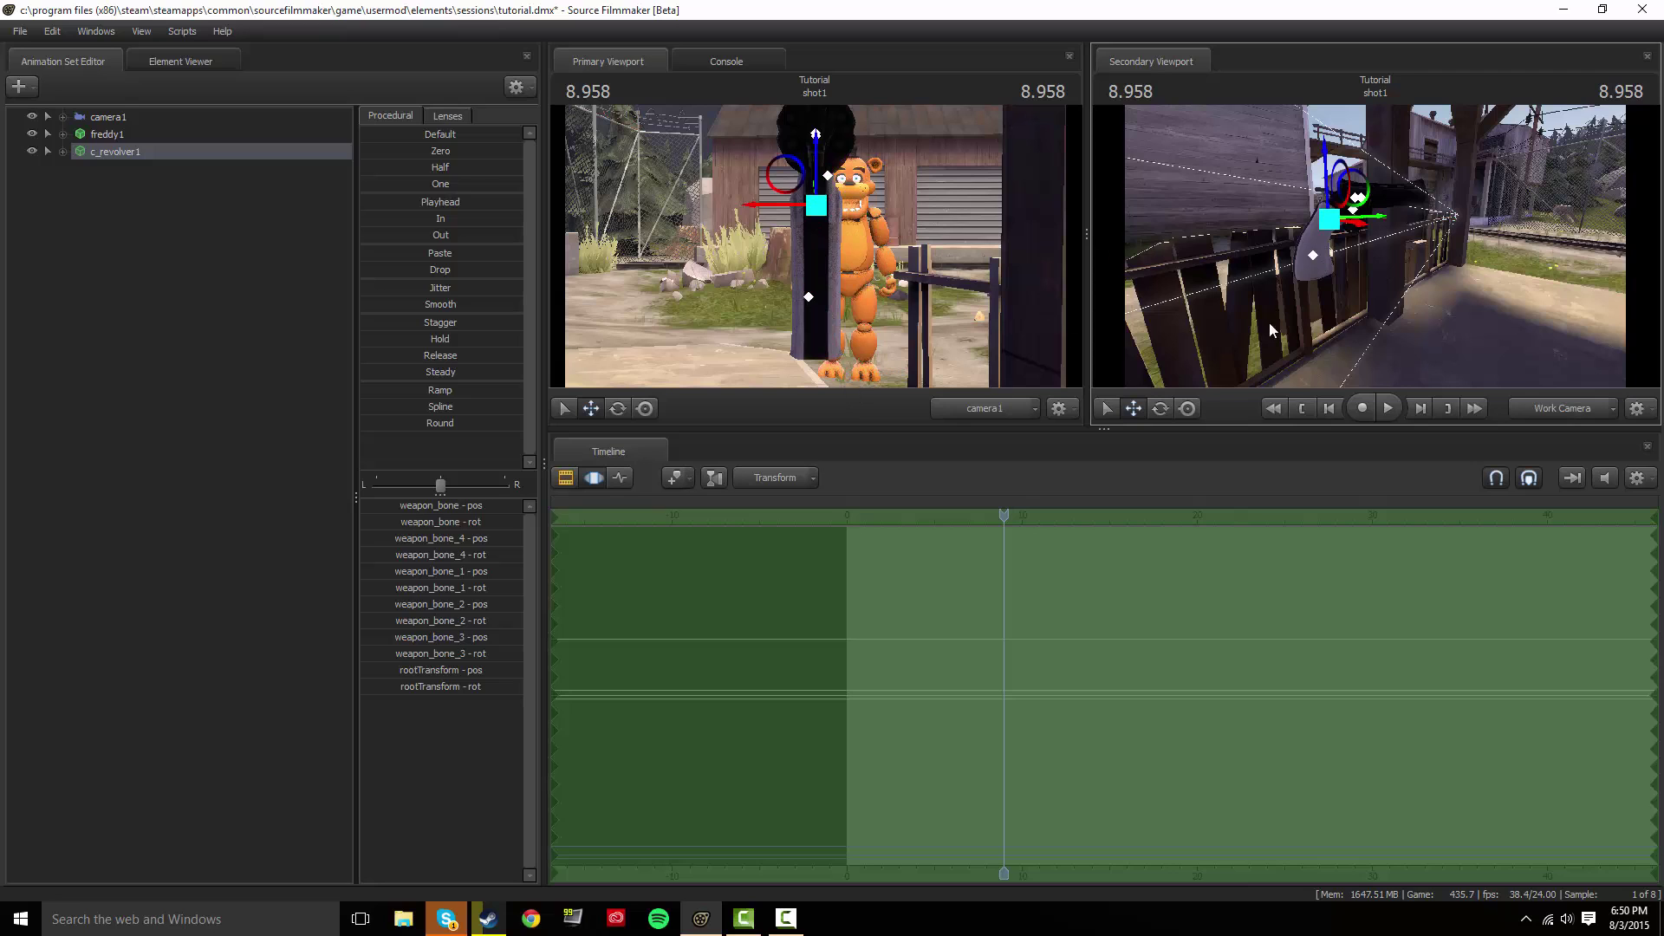
click(1326, 224)
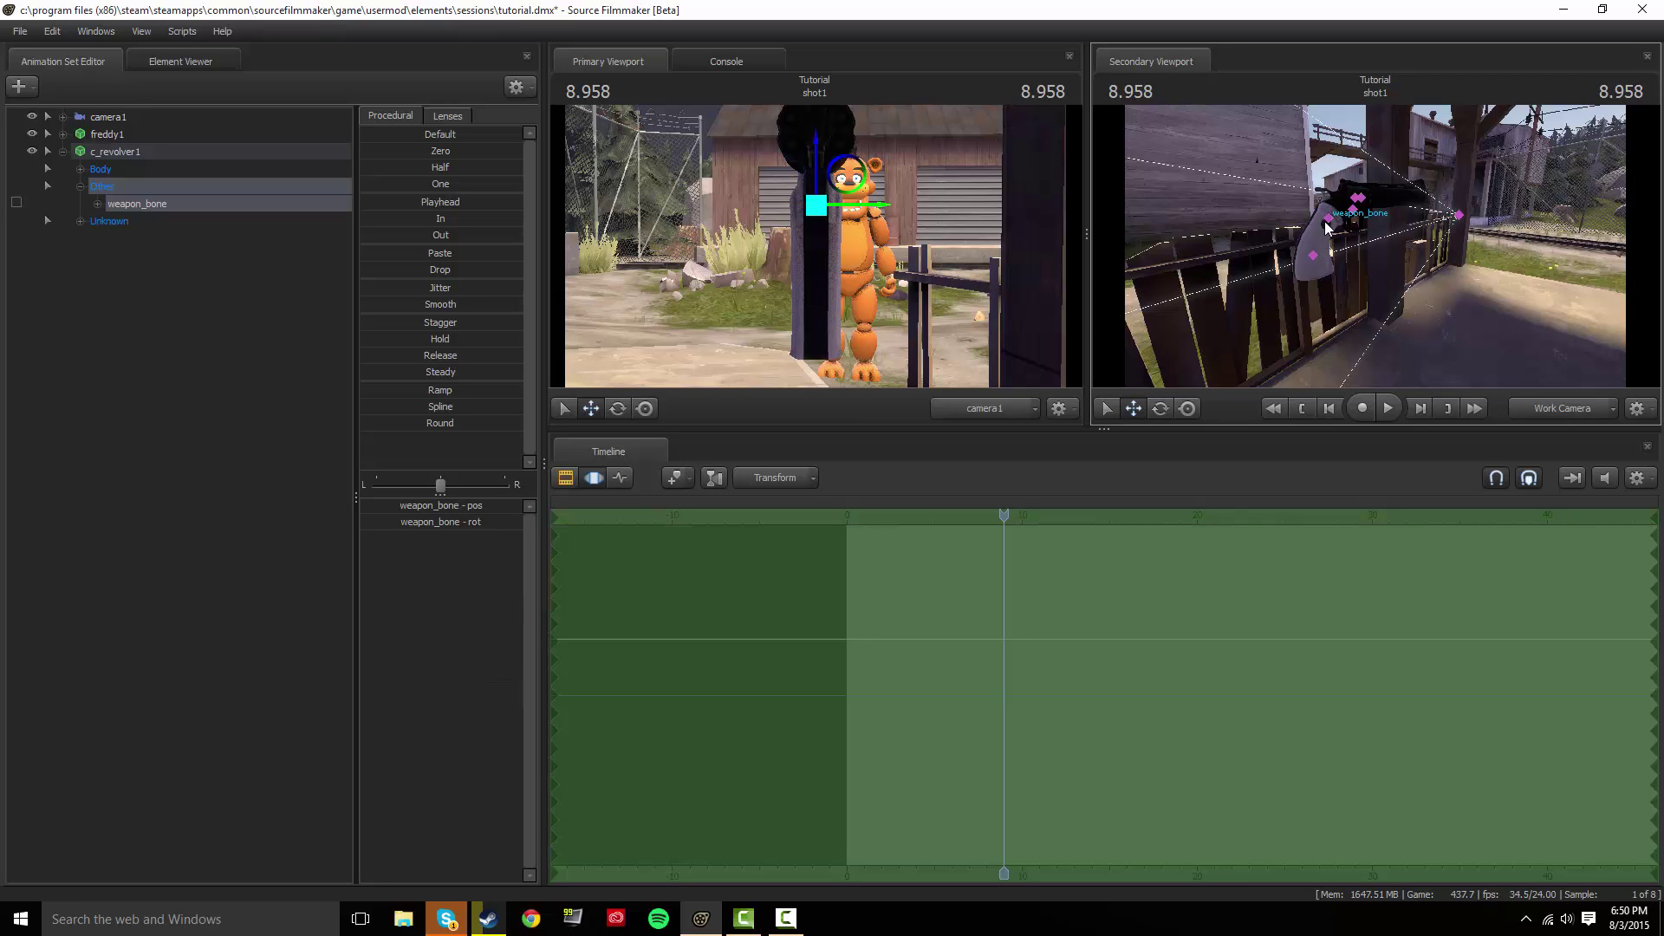
drag(1331, 218, 1248, 212)
drag(1502, 294, 1095, 226)
drag(1375, 246, 1135, 234)
drag(1495, 172, 1144, 187)
drag(1138, 281, 1140, 283)
Rotate Freddy's ValveBiped.Bip01_R_UpperArm and raise his right arm forward into a gun-holding pose.
click(1312, 284)
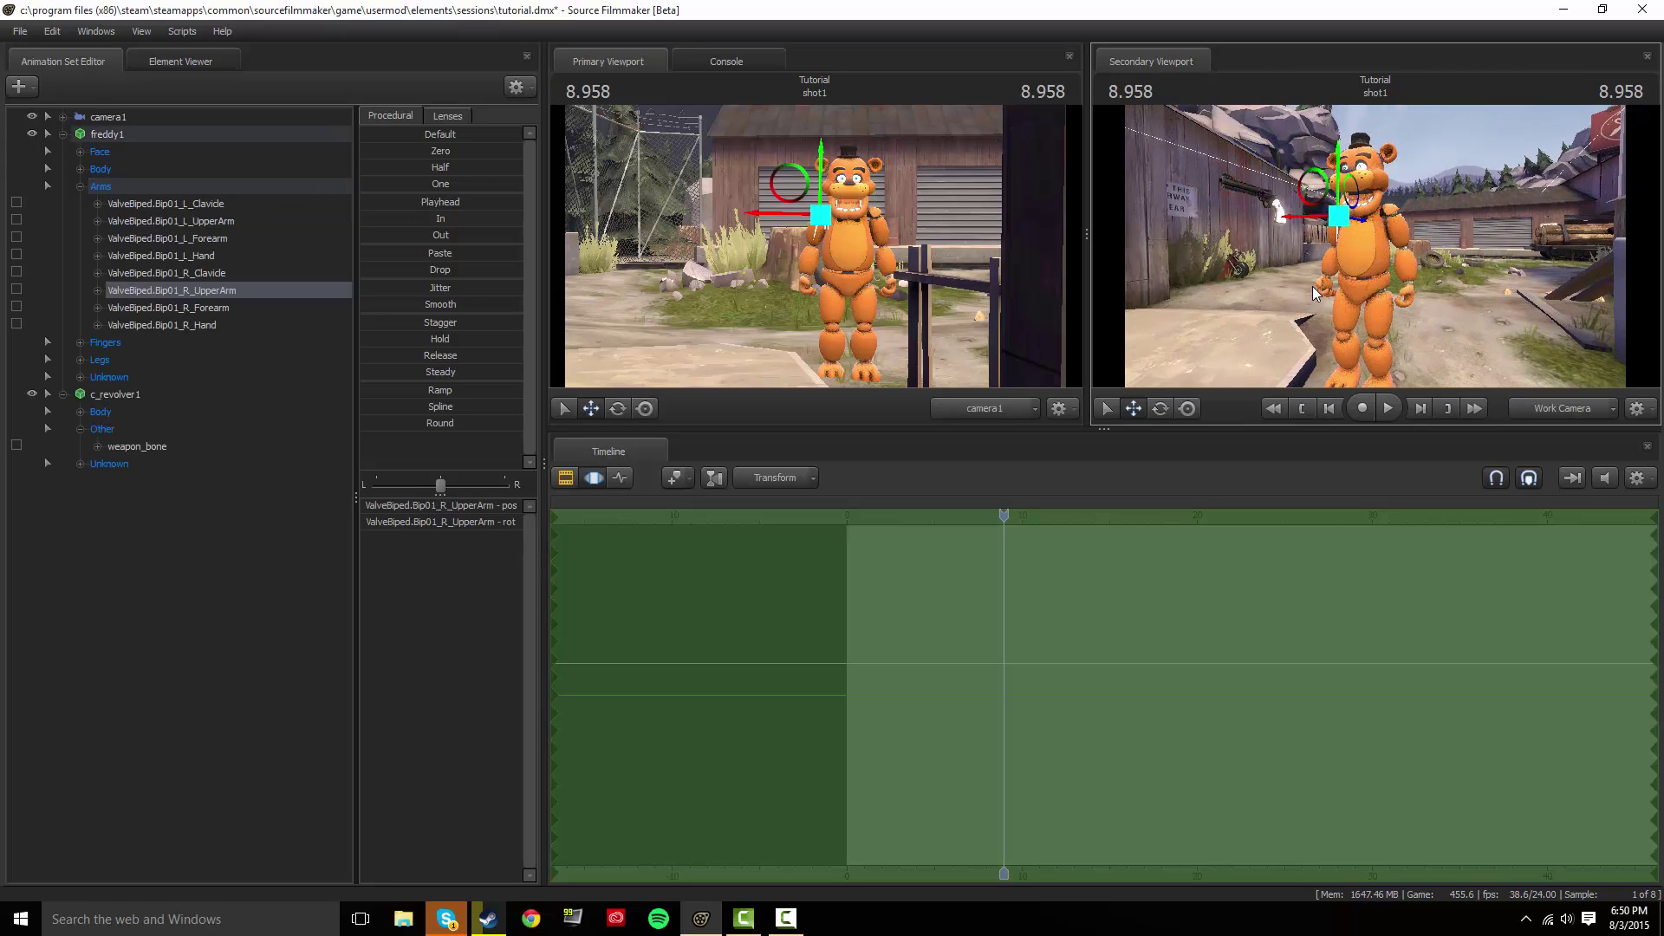
click(615, 410)
drag(1289, 213, 1345, 128)
drag(1134, 334, 1374, 249)
Move the revolver's weapon_bone so that its handle sits inside Freddy's right hand.
key(ctrl)
click(1368, 226)
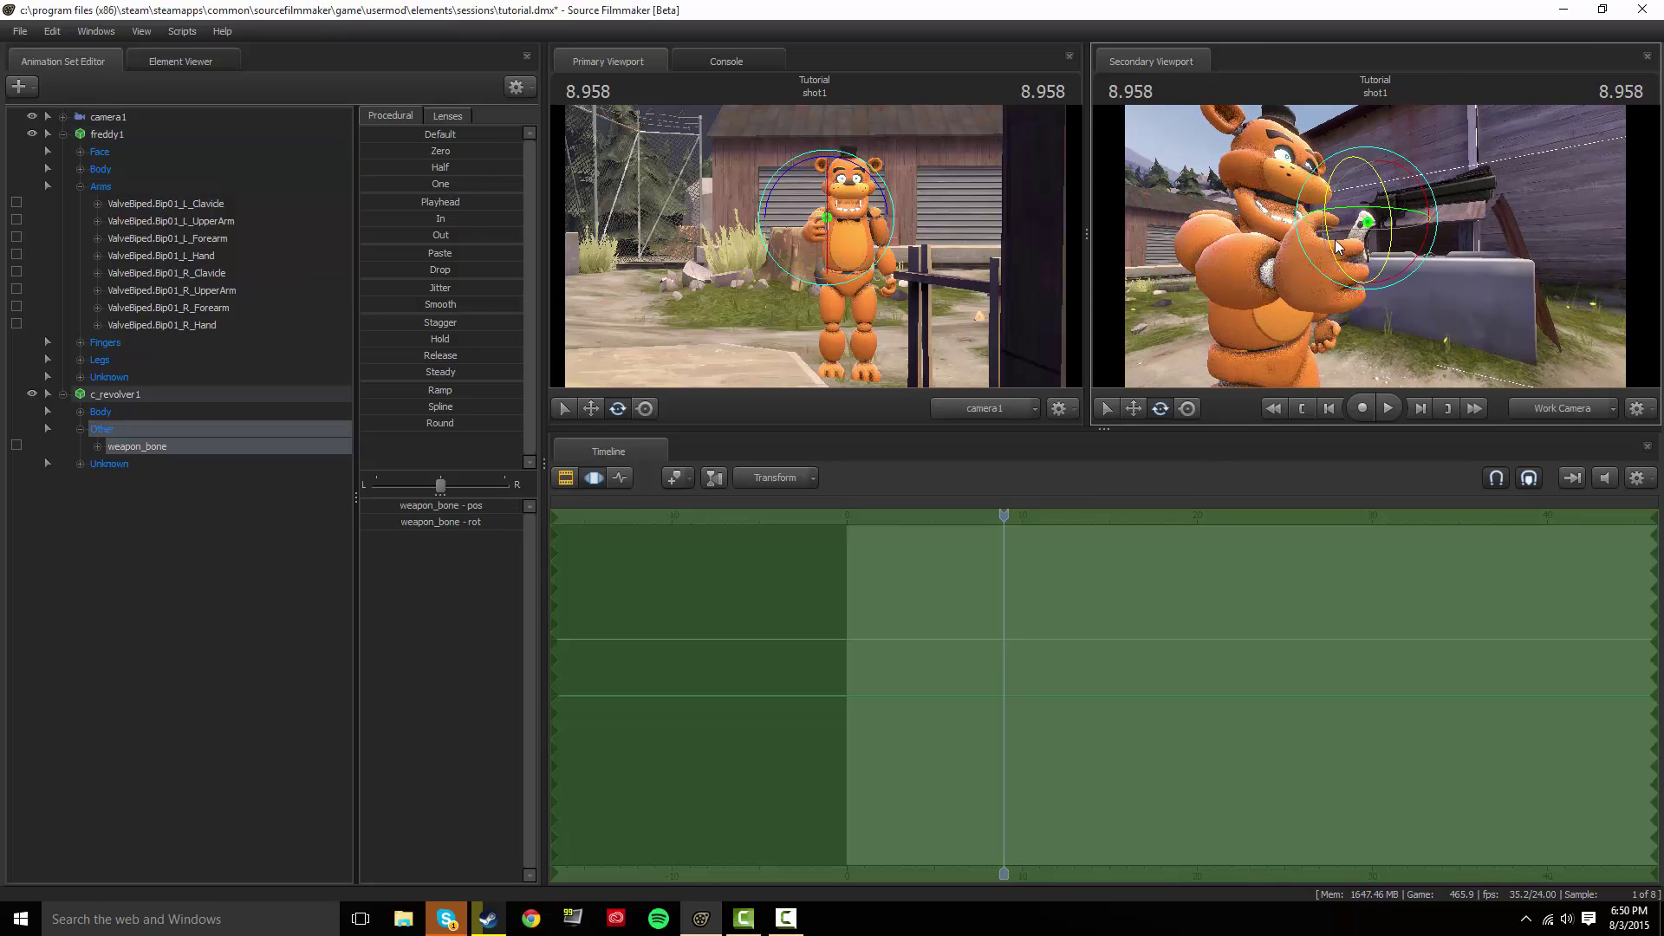
click(591, 409)
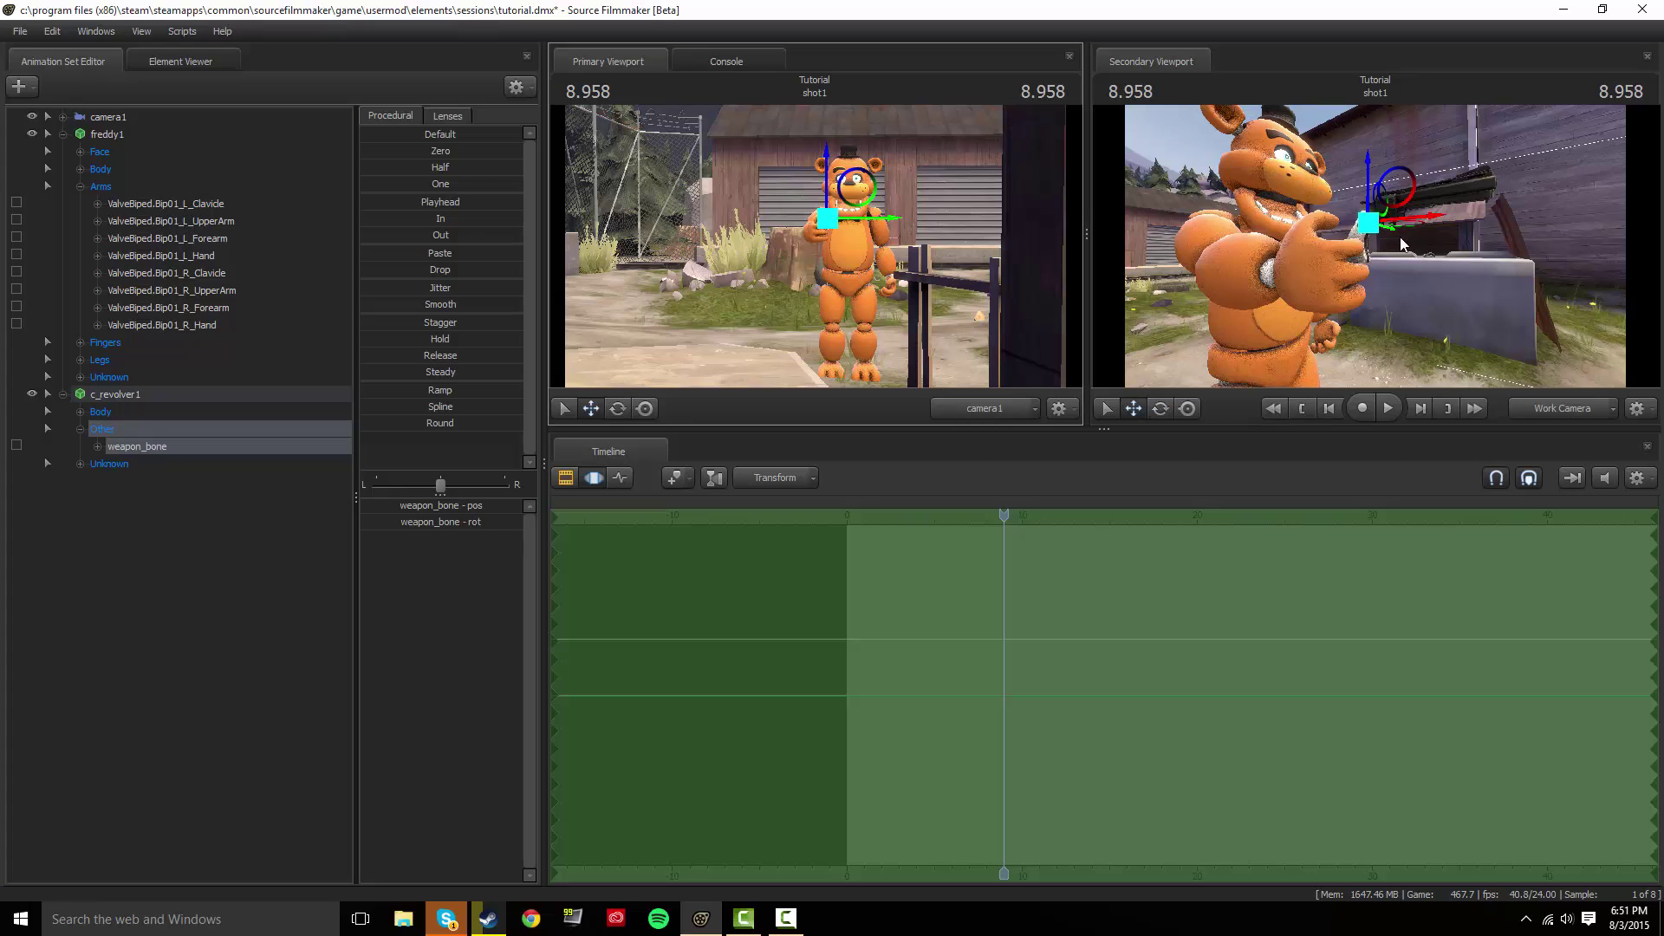
mouse_move(1368, 224)
mouse_down()
mouse_move(1322, 247)
mouse_move(1350, 238)
mouse_up()
drag(1434, 272, 1363, 236)
Rotate Freddy's right-hand bones R_Finger1 and R_Finger11 to curl the index finger around the revolver's grip.
key(ctrl)
click(1276, 235)
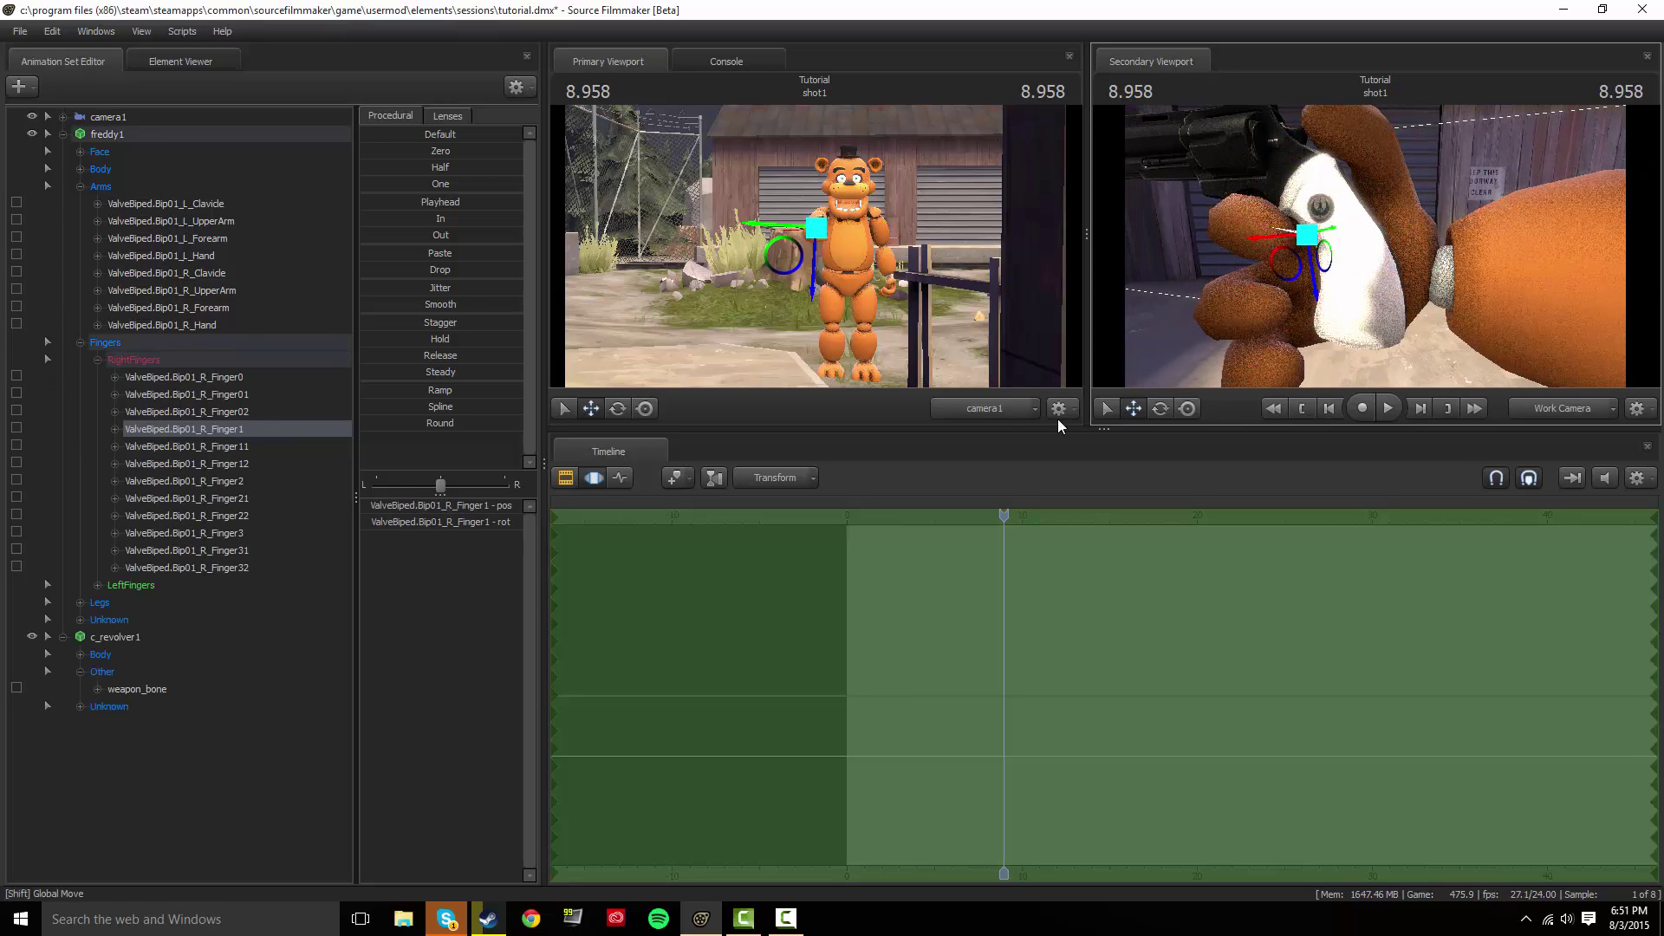
key(e)
drag(1261, 252, 1295, 234)
key(q)
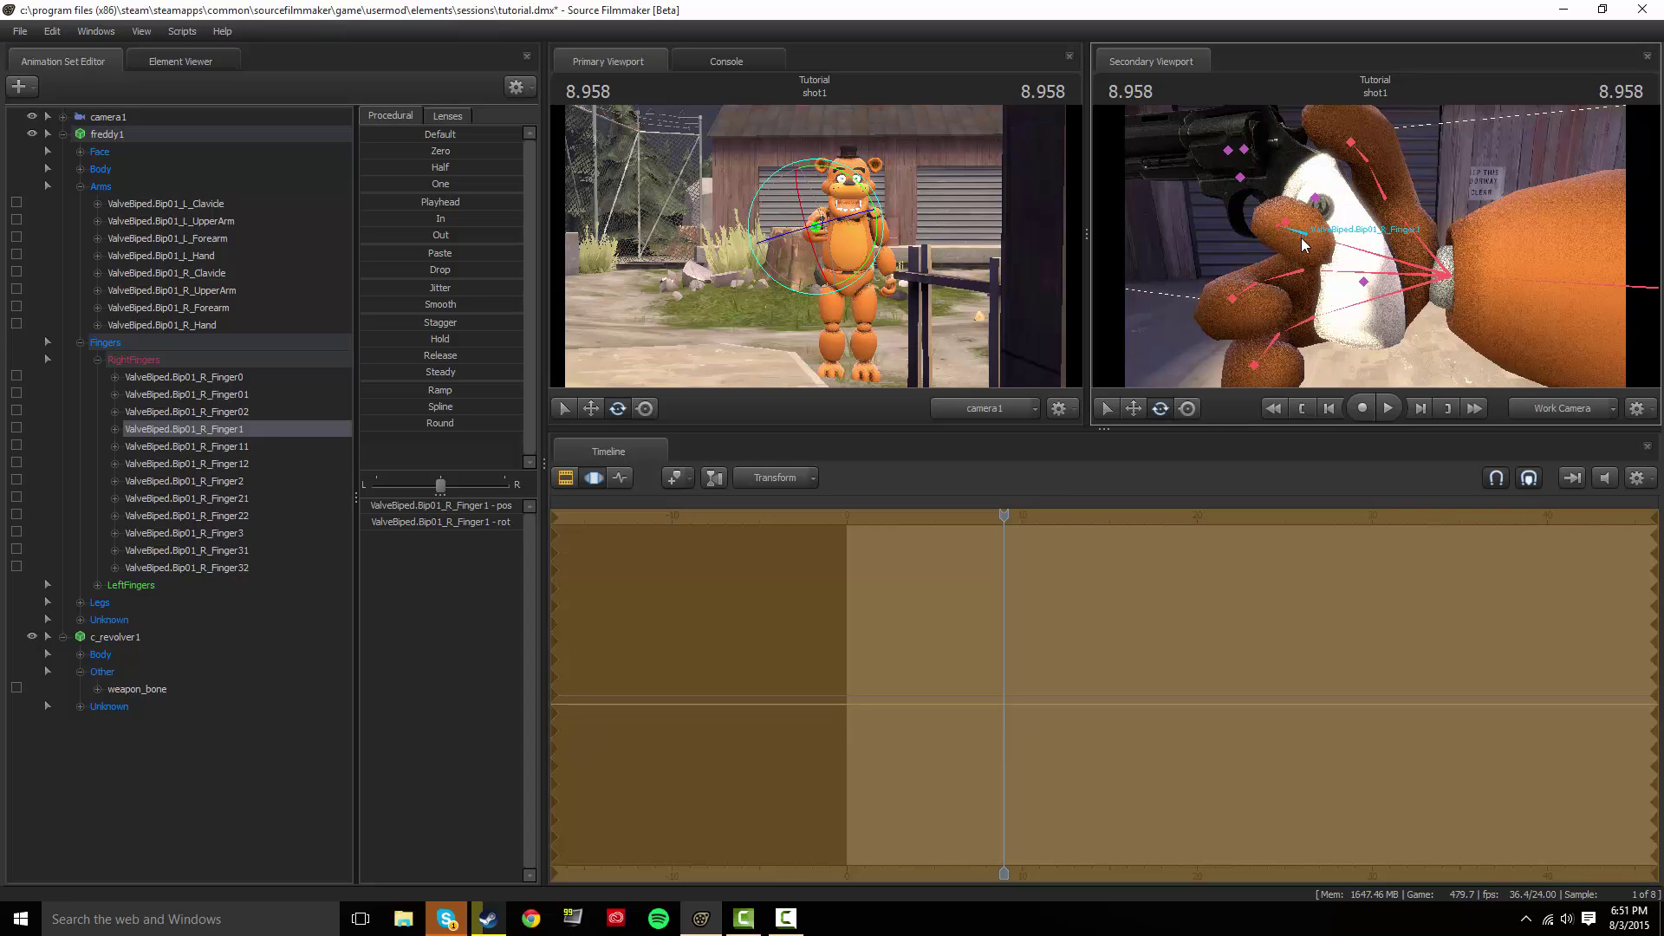
ctrl+click(1278, 227)
drag(1278, 227, 1285, 223)
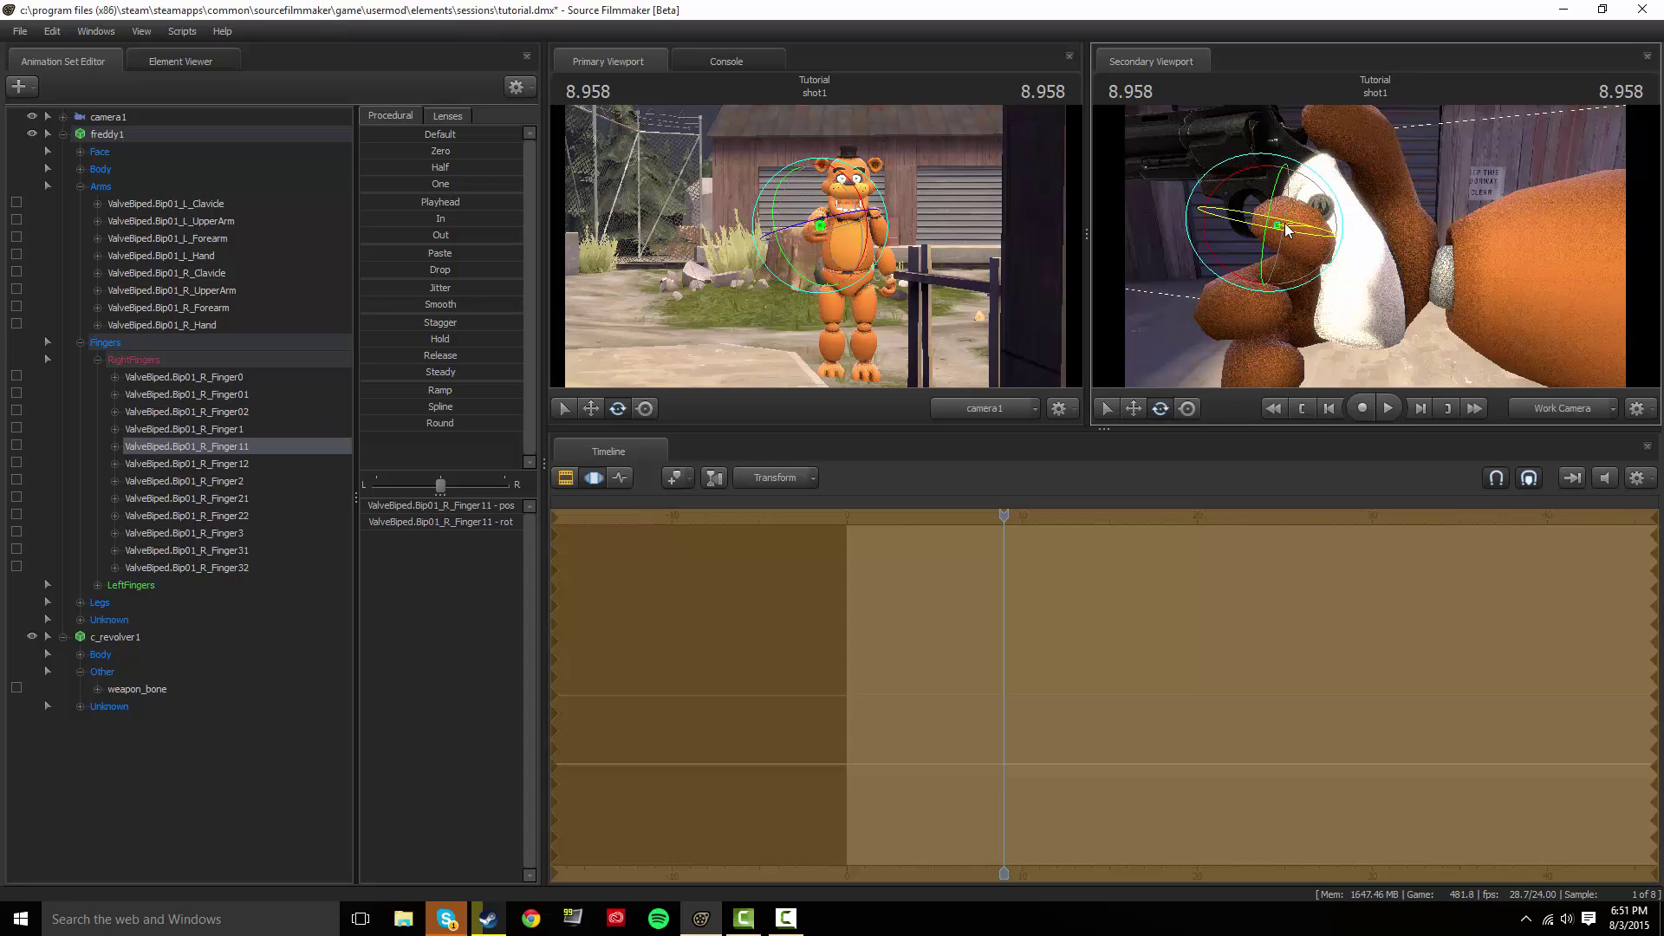
key(q)
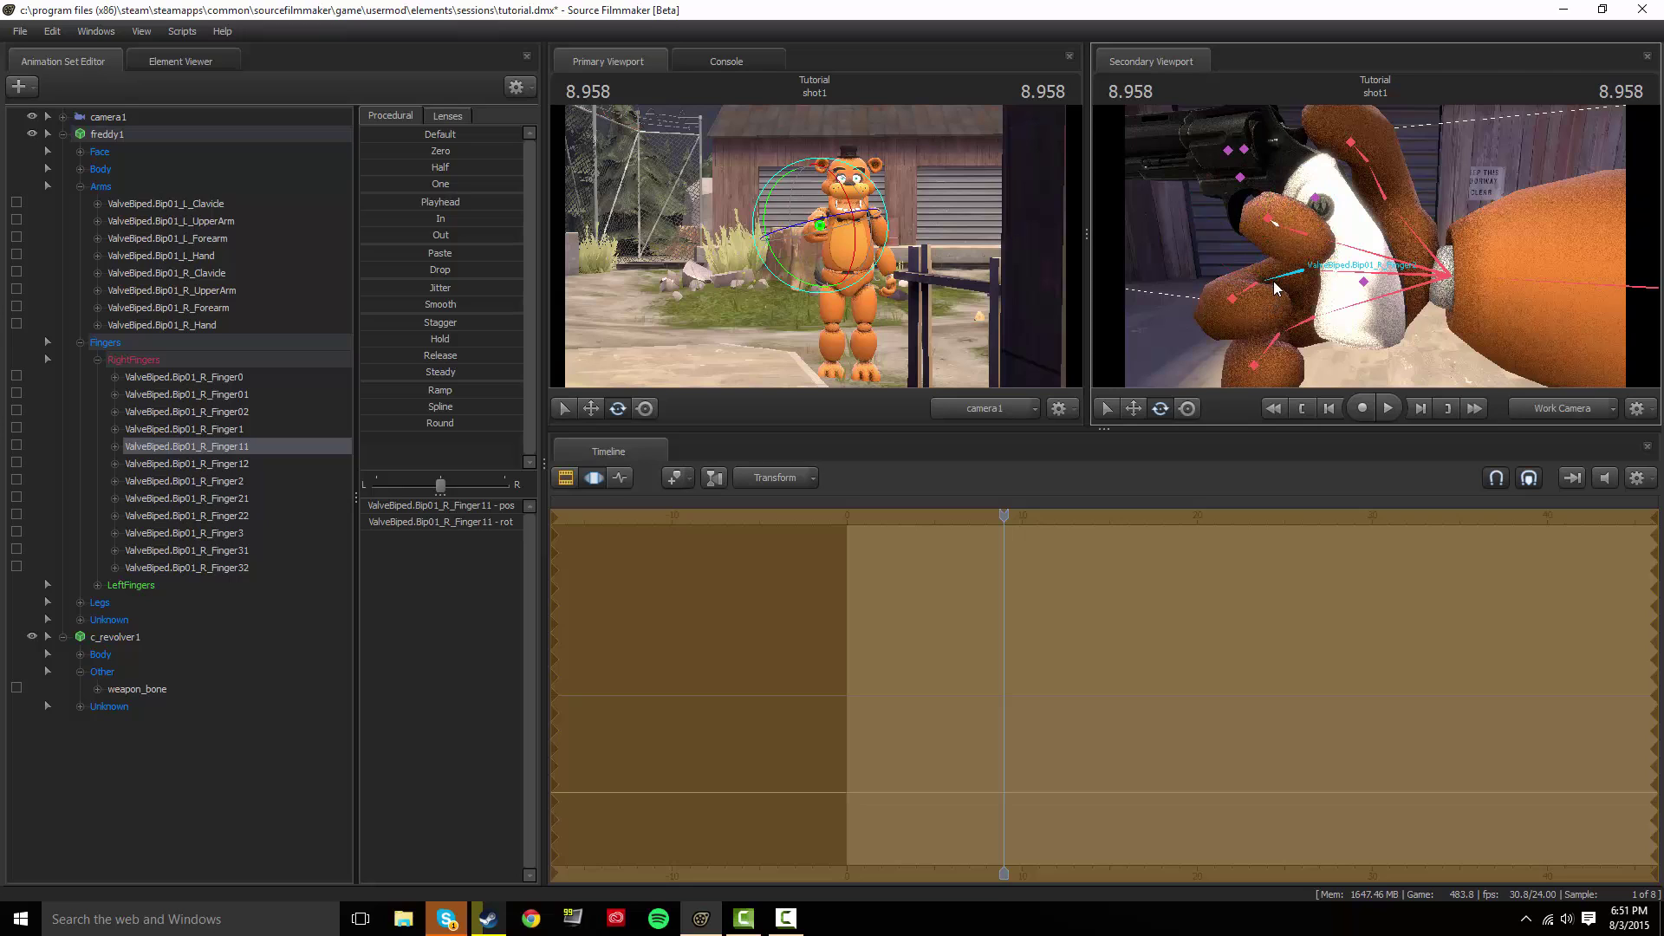
Rotate Freddy's right-hand bones R_Finger2 and R_Finger3 to wrap the lower fingers around the revolver's handle.
click(1274, 289)
key(e)
drag(1300, 295, 1341, 292)
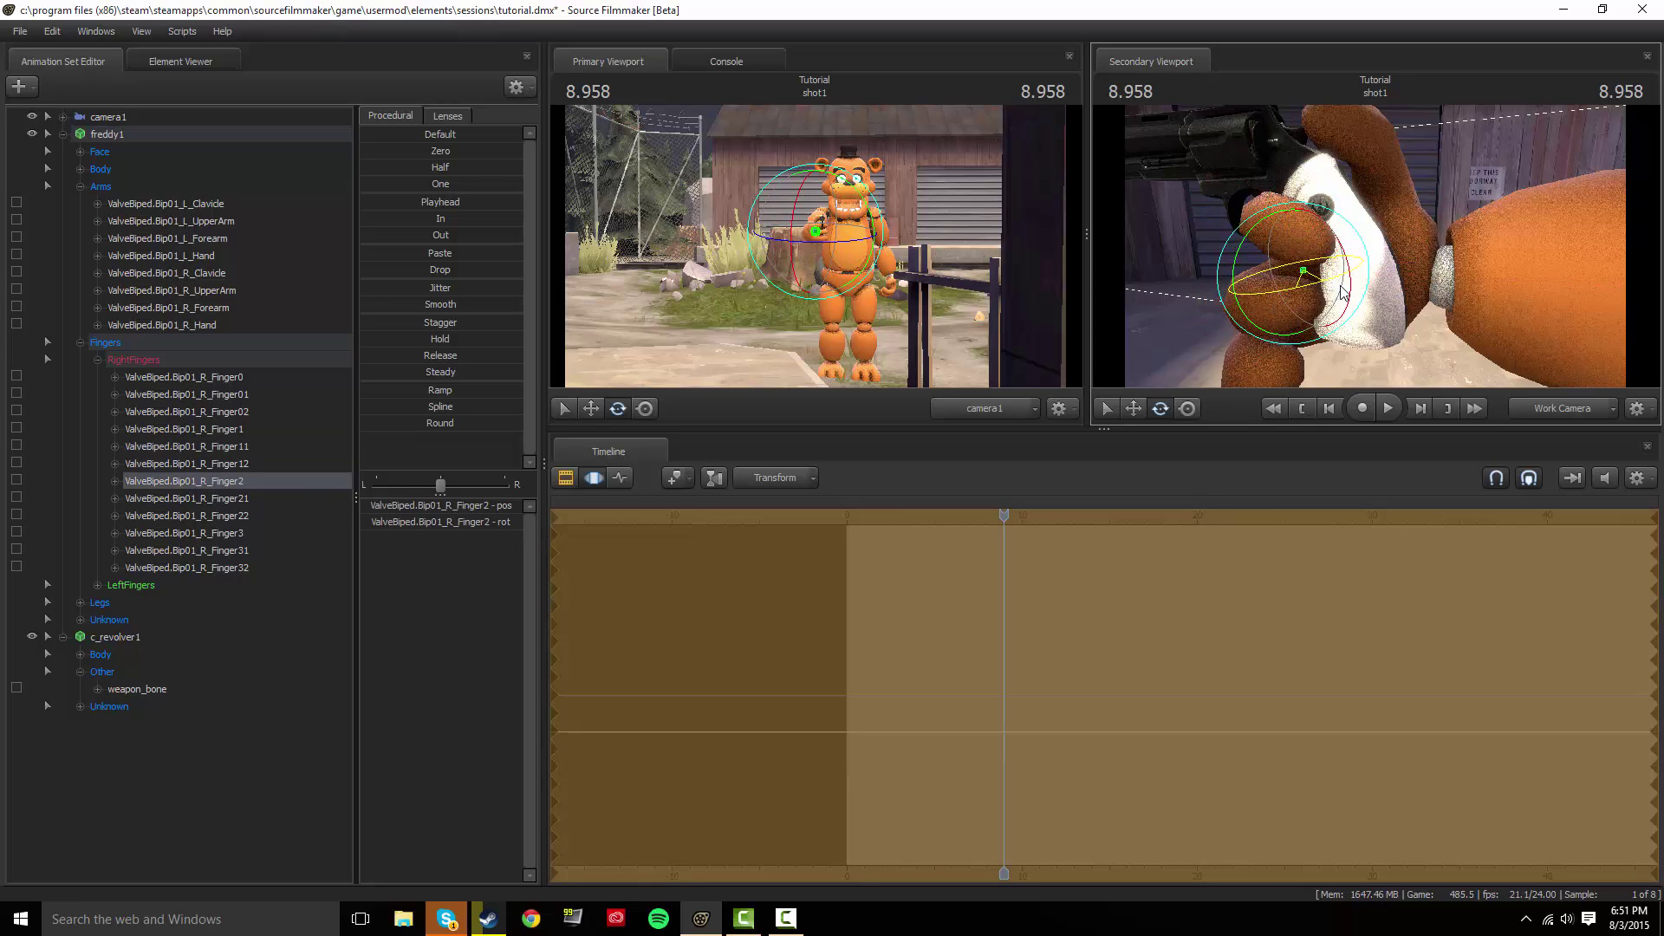
key(q)
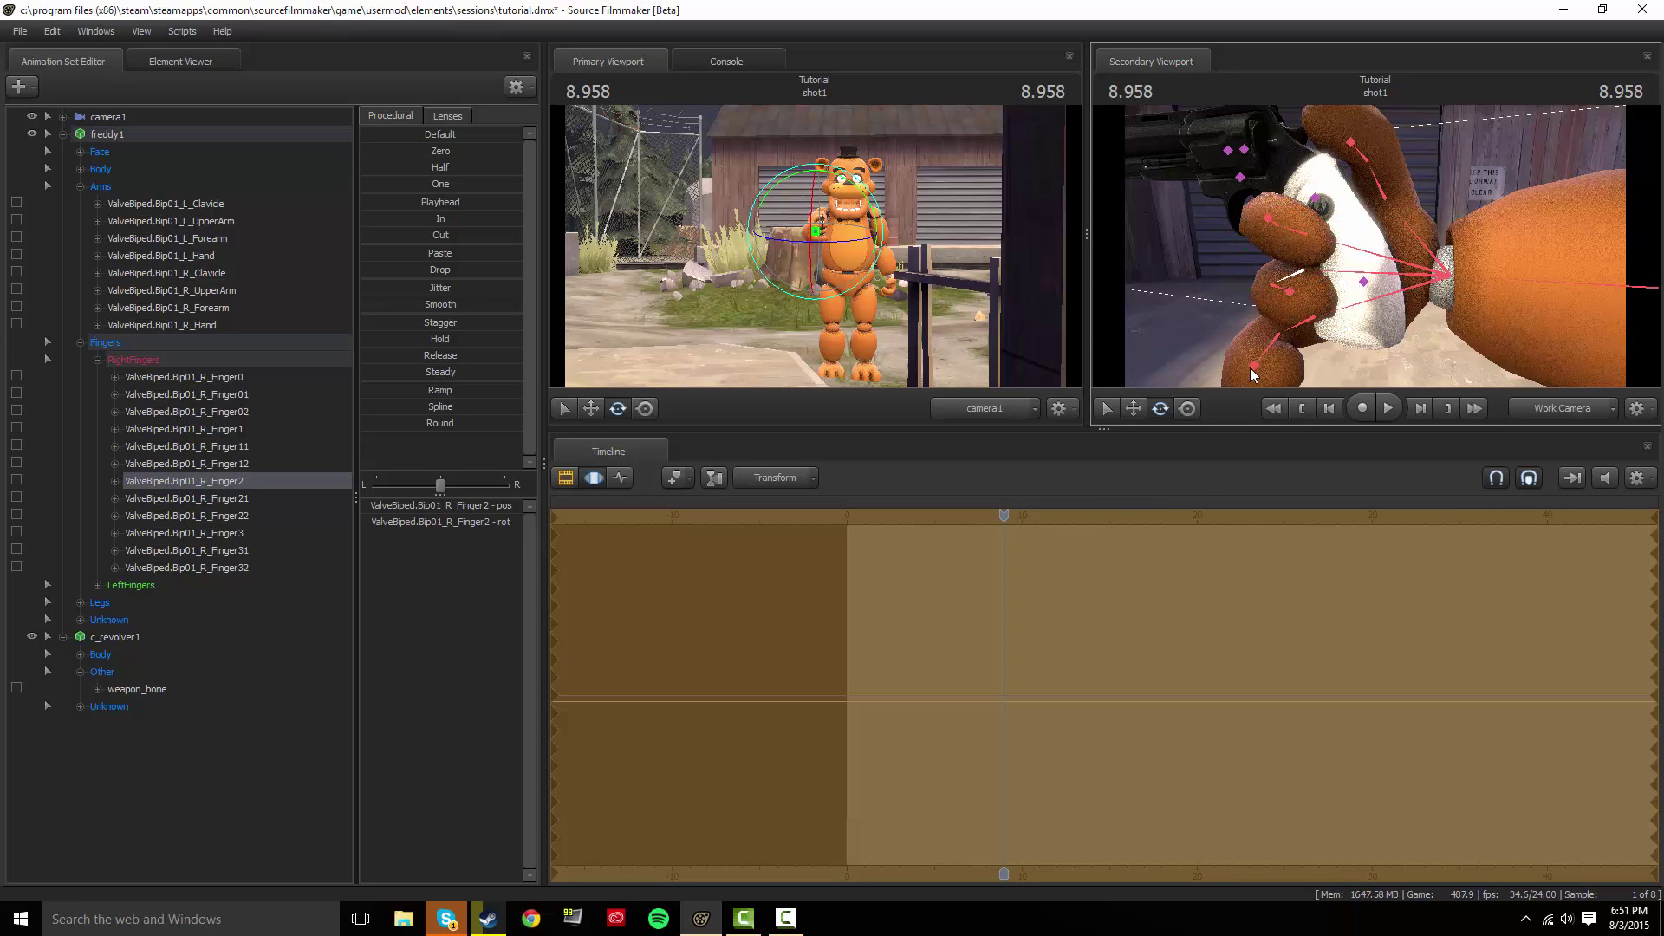
click(1297, 326)
key(e)
drag(1289, 365, 1349, 350)
Examine Freddy's grip on the revolver from several angles and distances.
drag(1375, 246, 1339, 246)
key(s)
key(w)
key(s)
drag(1103, 234, 1196, 243)
key(s)
mouse_move(1375, 246)
mouse_down()
mouse_move(1456, 246)
mouse_move(1404, 243)
mouse_up()
drag(1383, 331, 1385, 329)
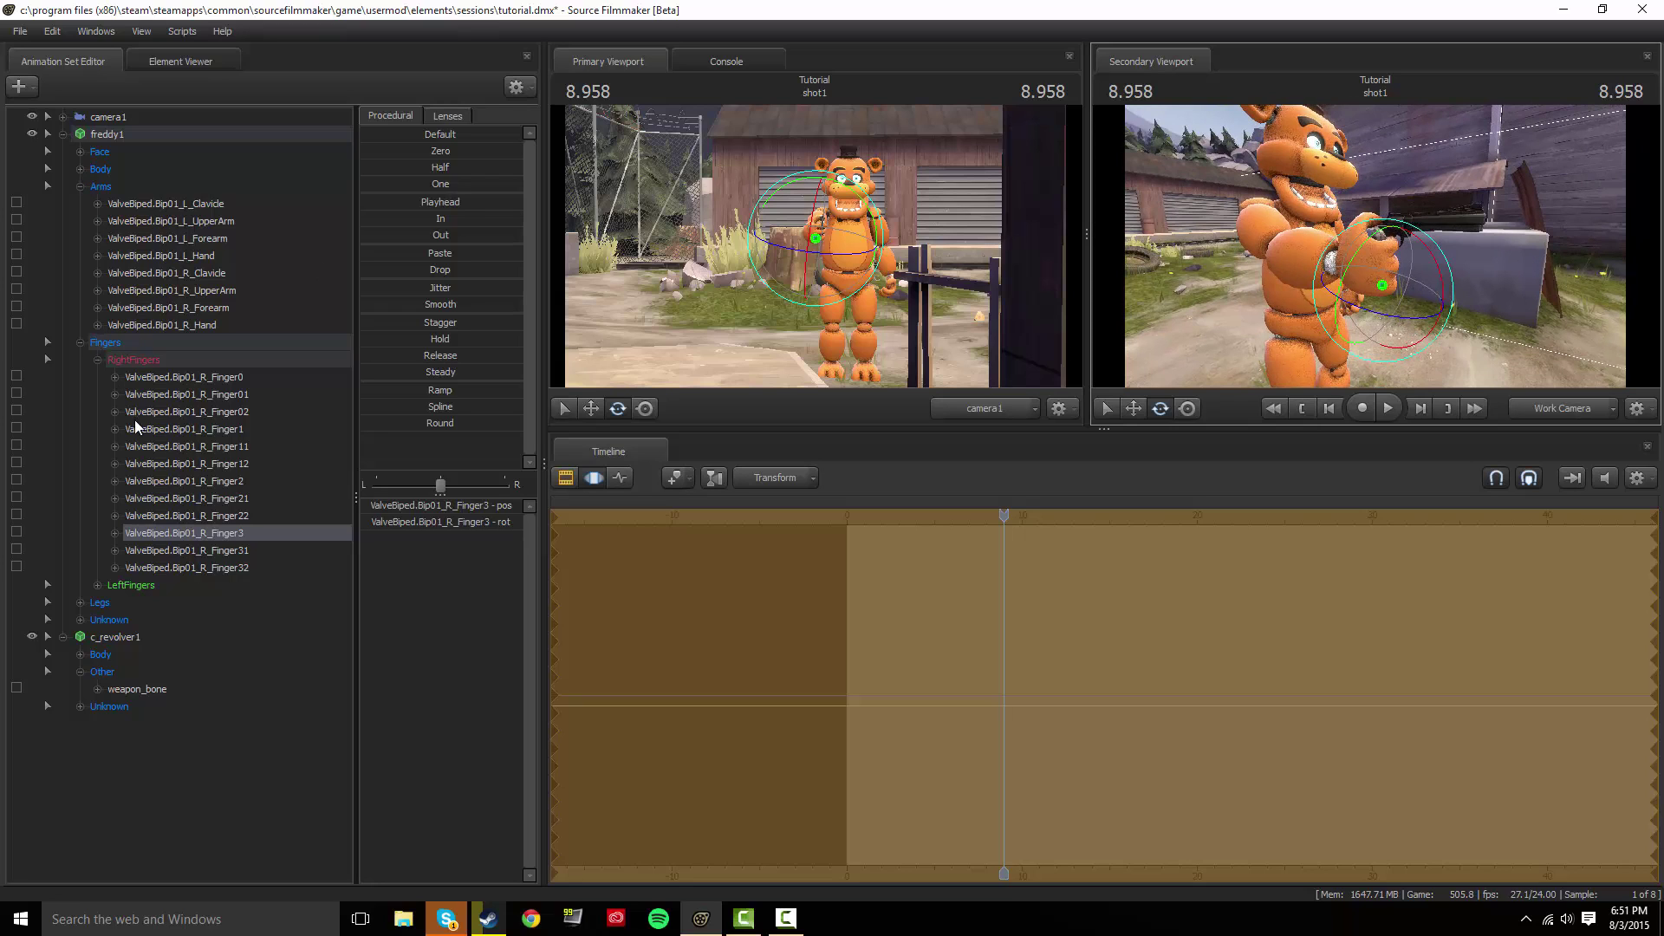
Lock c_revolver1's weapon_bone to Freddy's ValveBiped.Bip01_R_Hand.
click(175, 326)
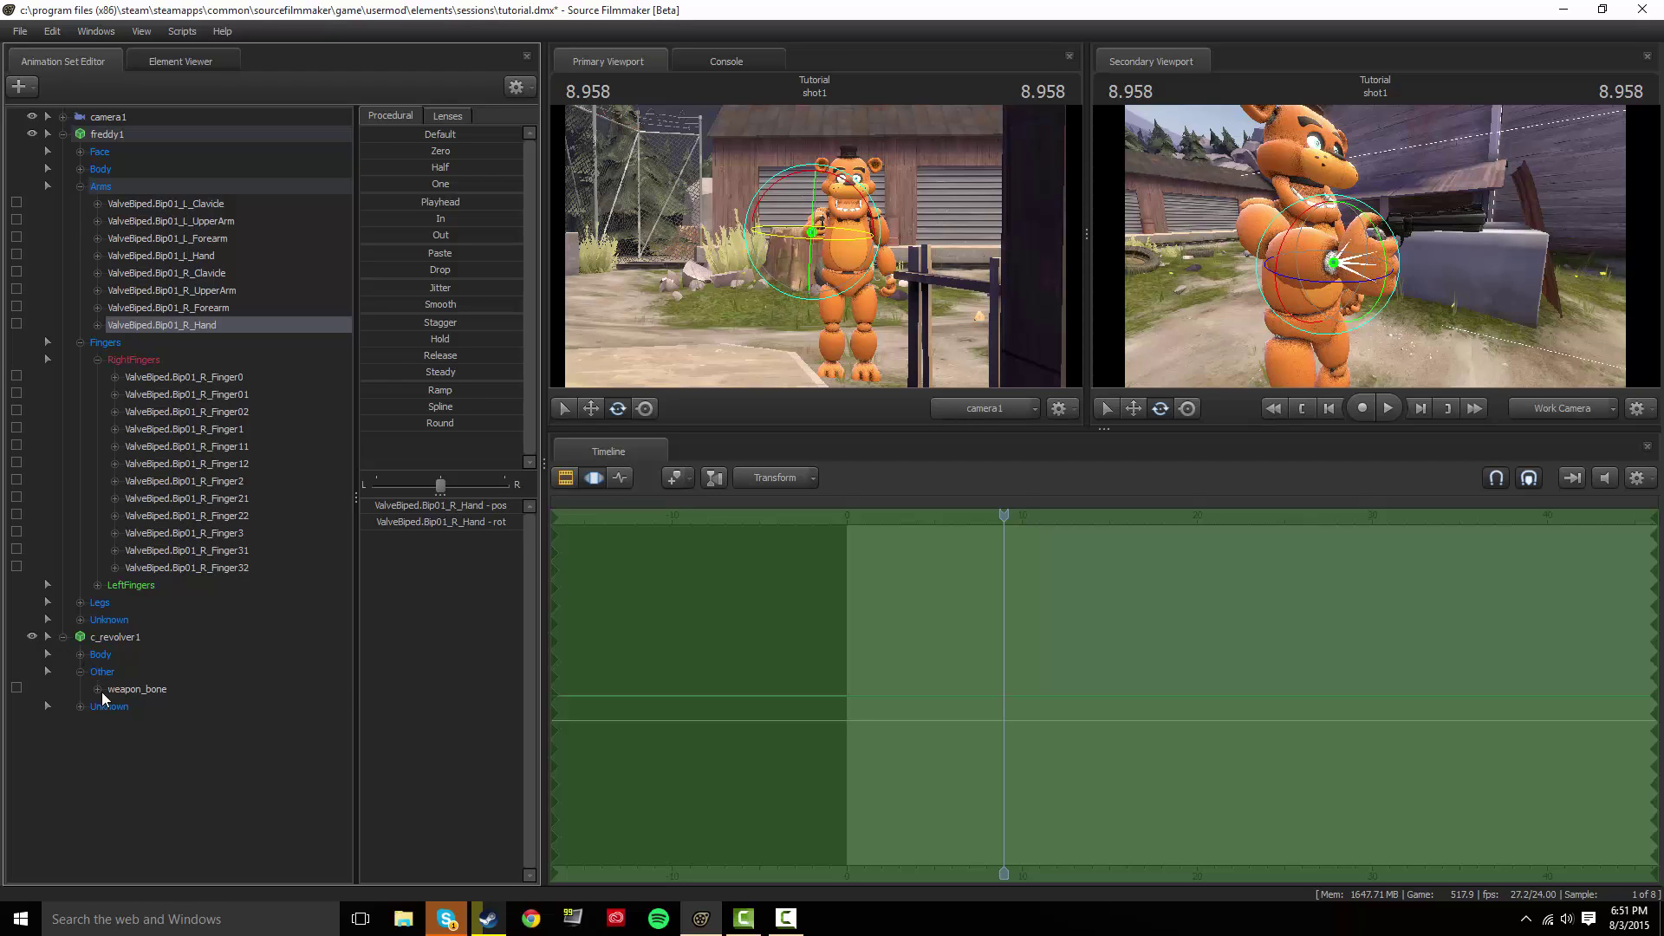
click(135, 691)
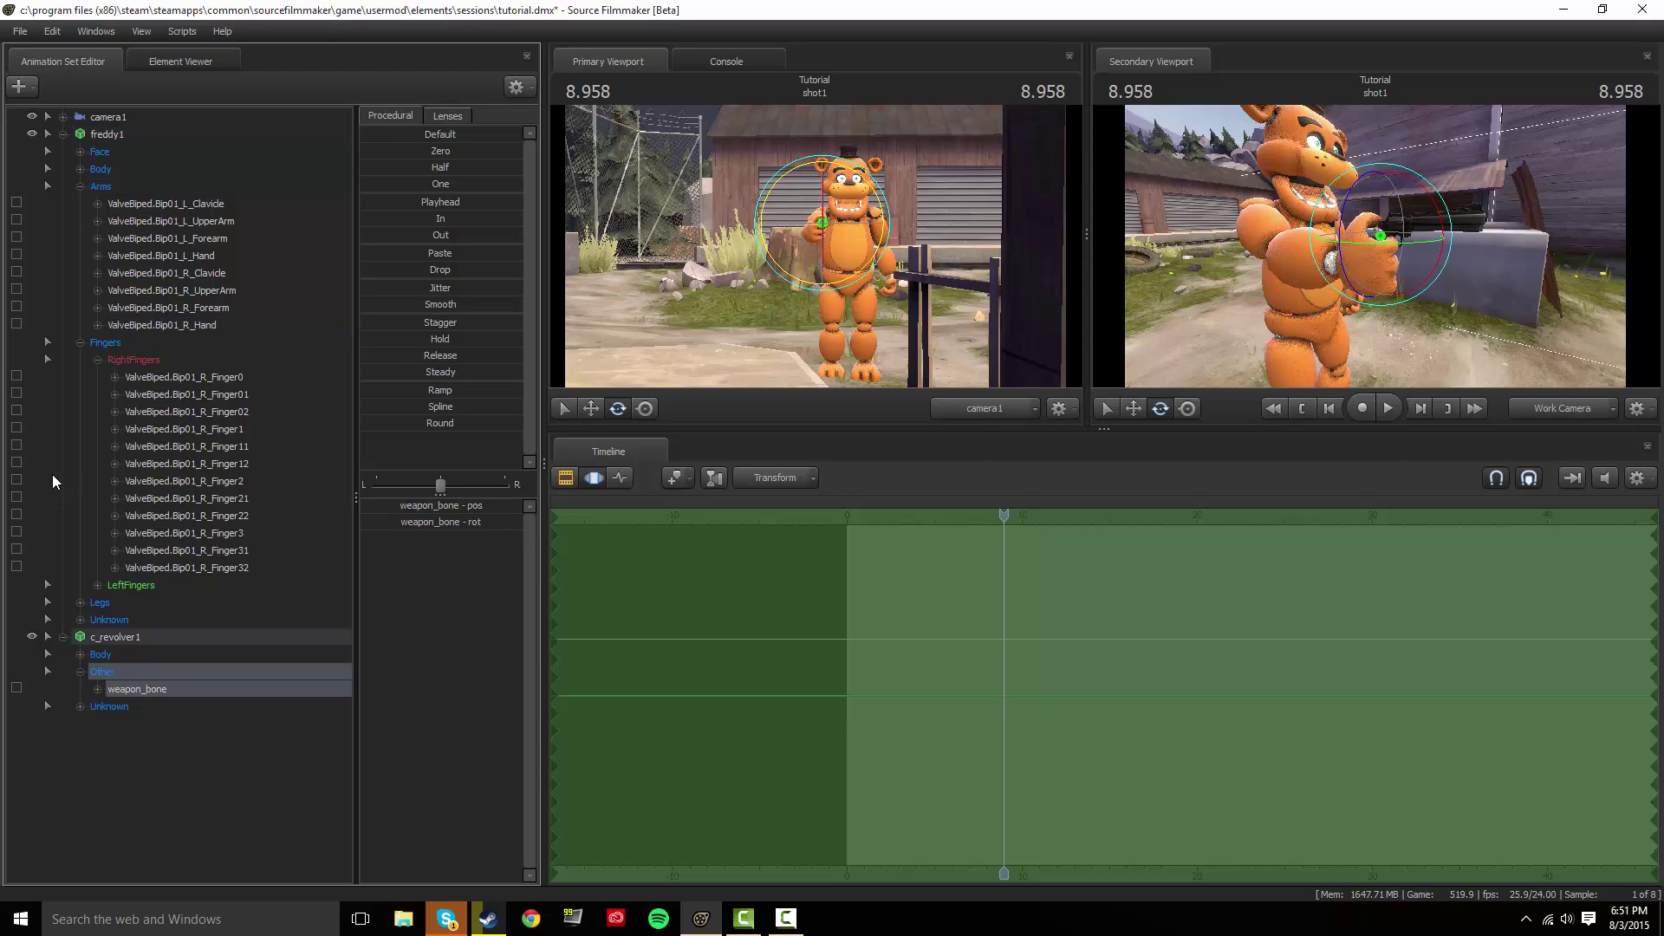
double_click(168, 324)
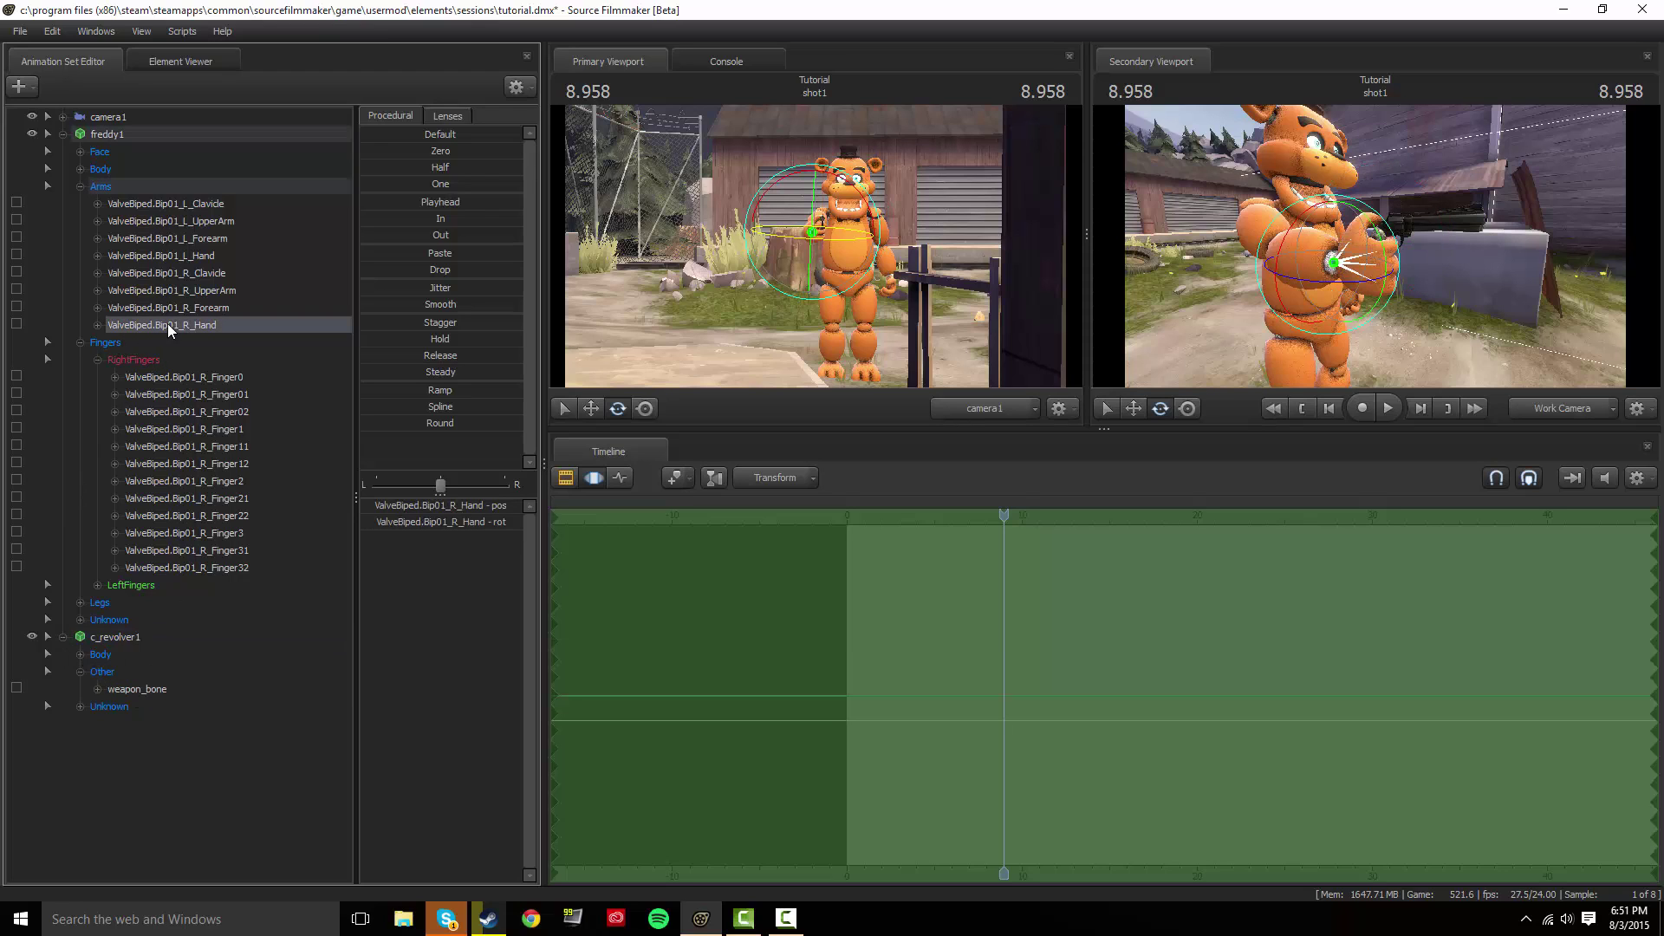
drag(160, 332, 108, 727)
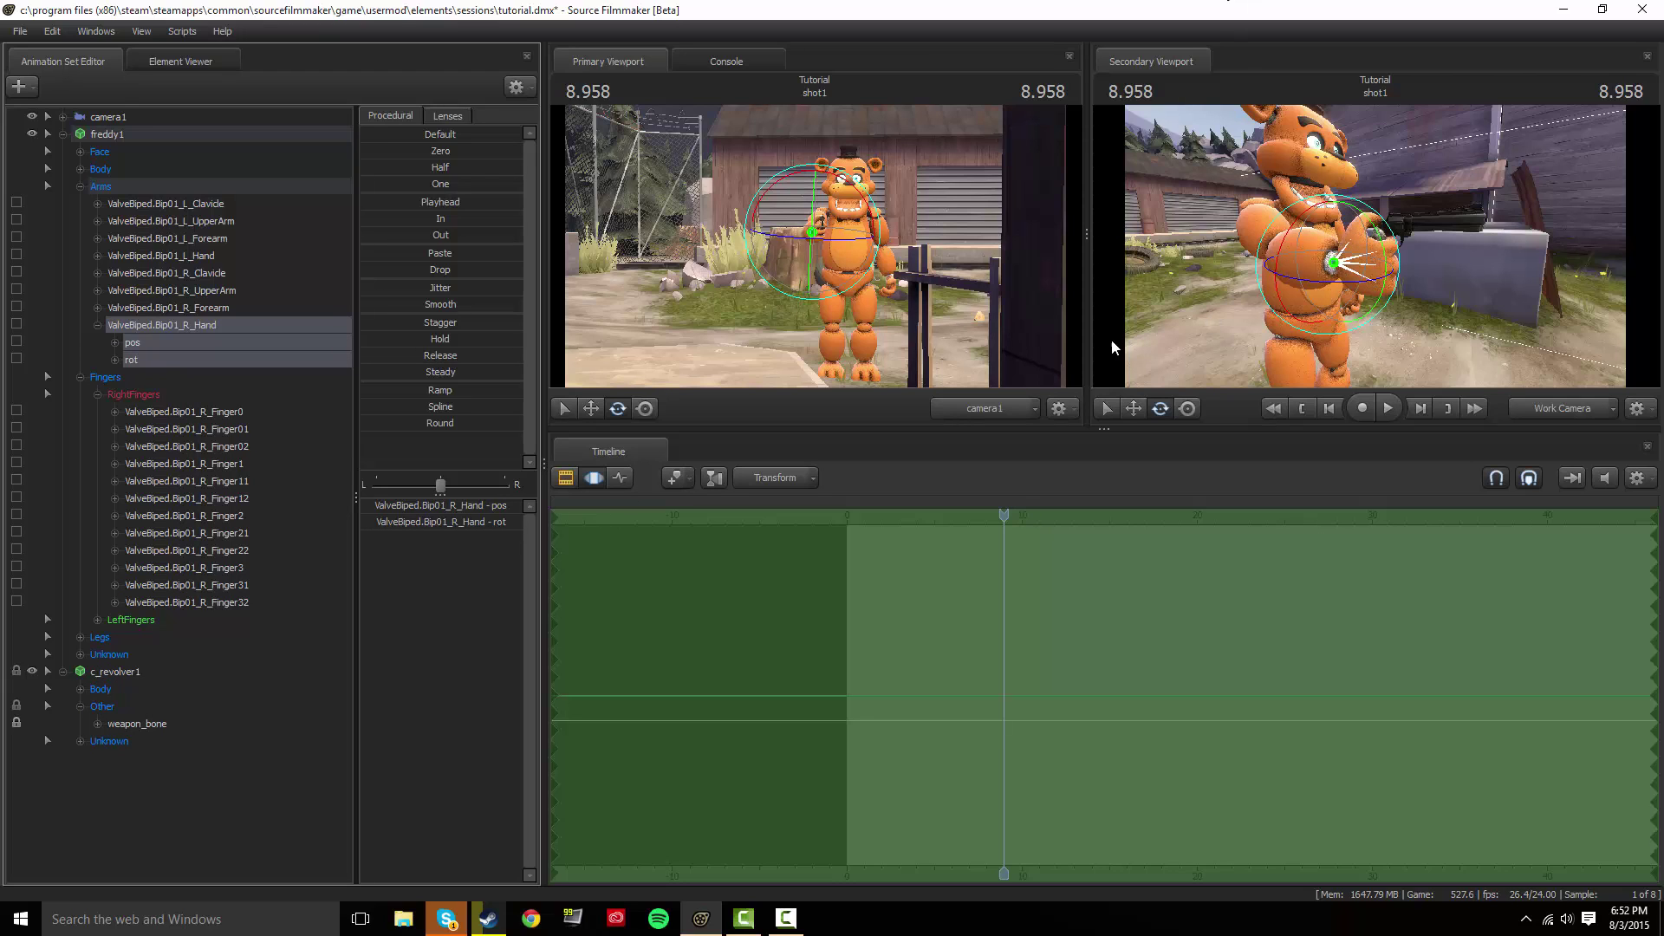
Test the lock by moving Freddy's right forearm along with the revolver, and view him from the front.
key(ctrl)
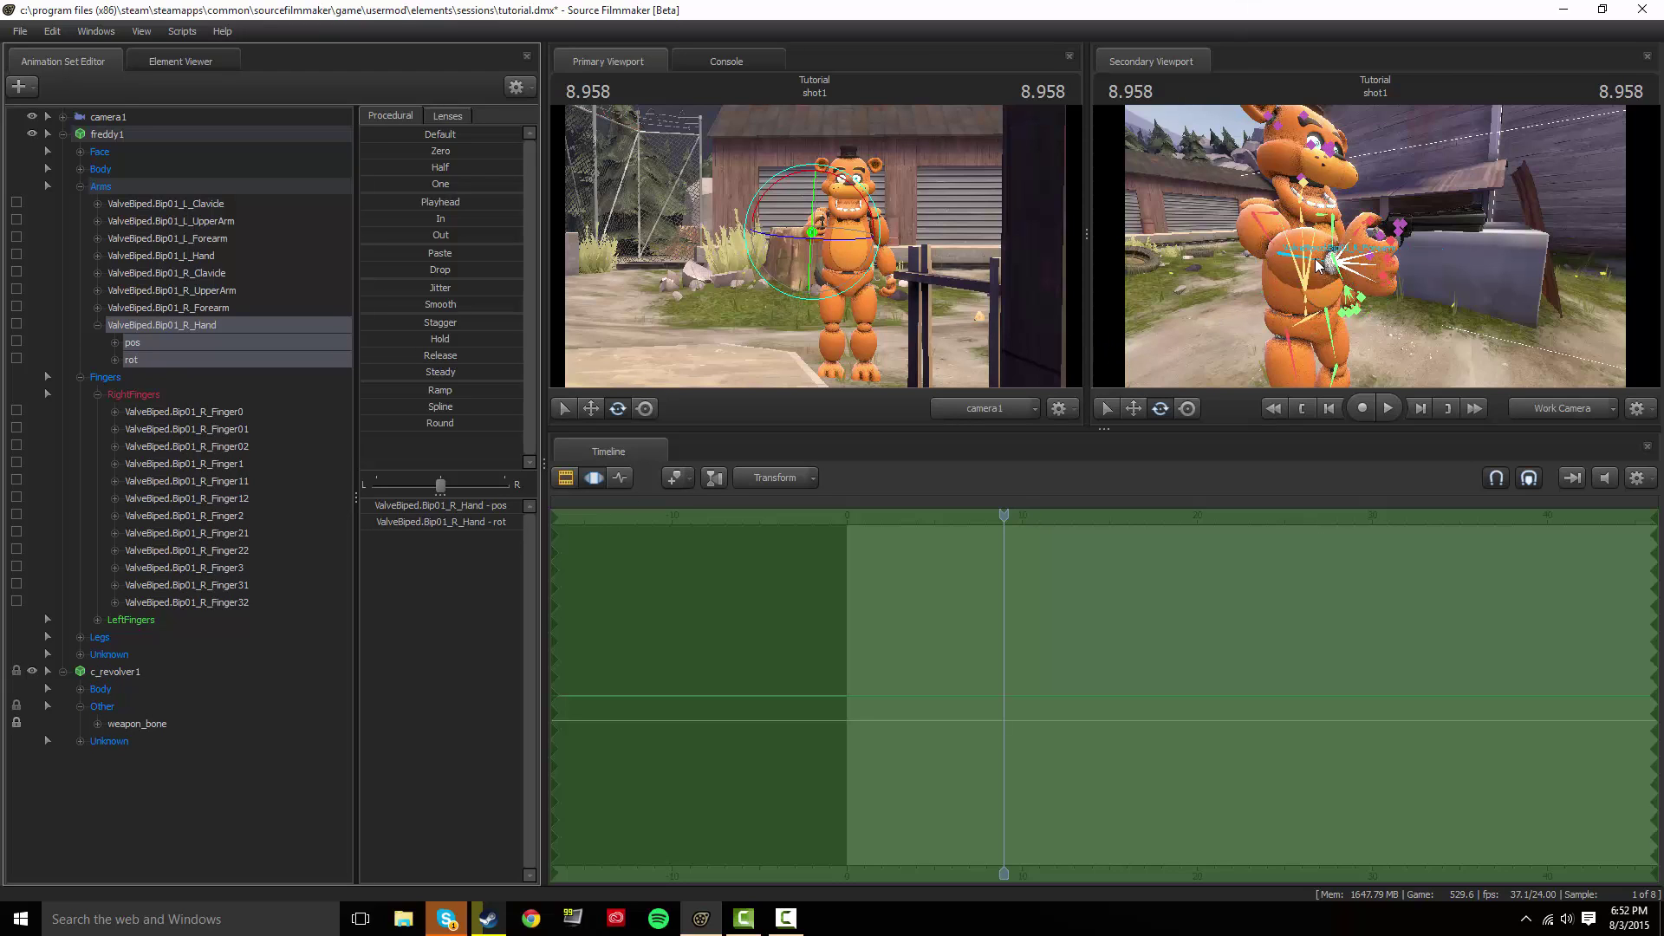
click(1316, 265)
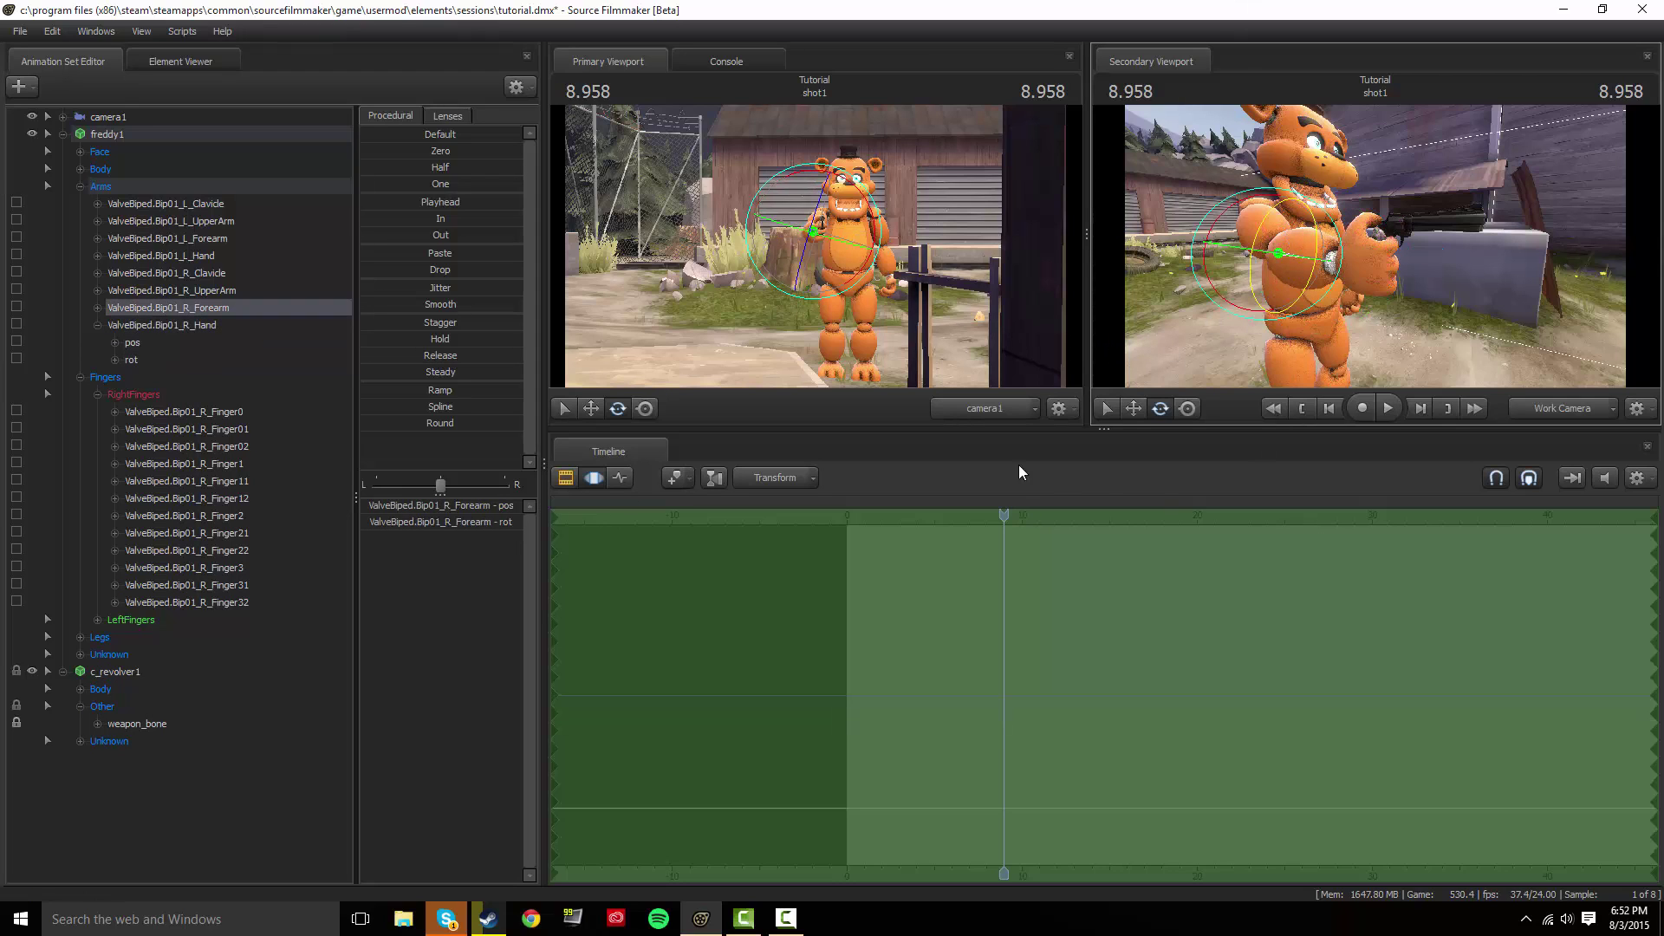
click(591, 408)
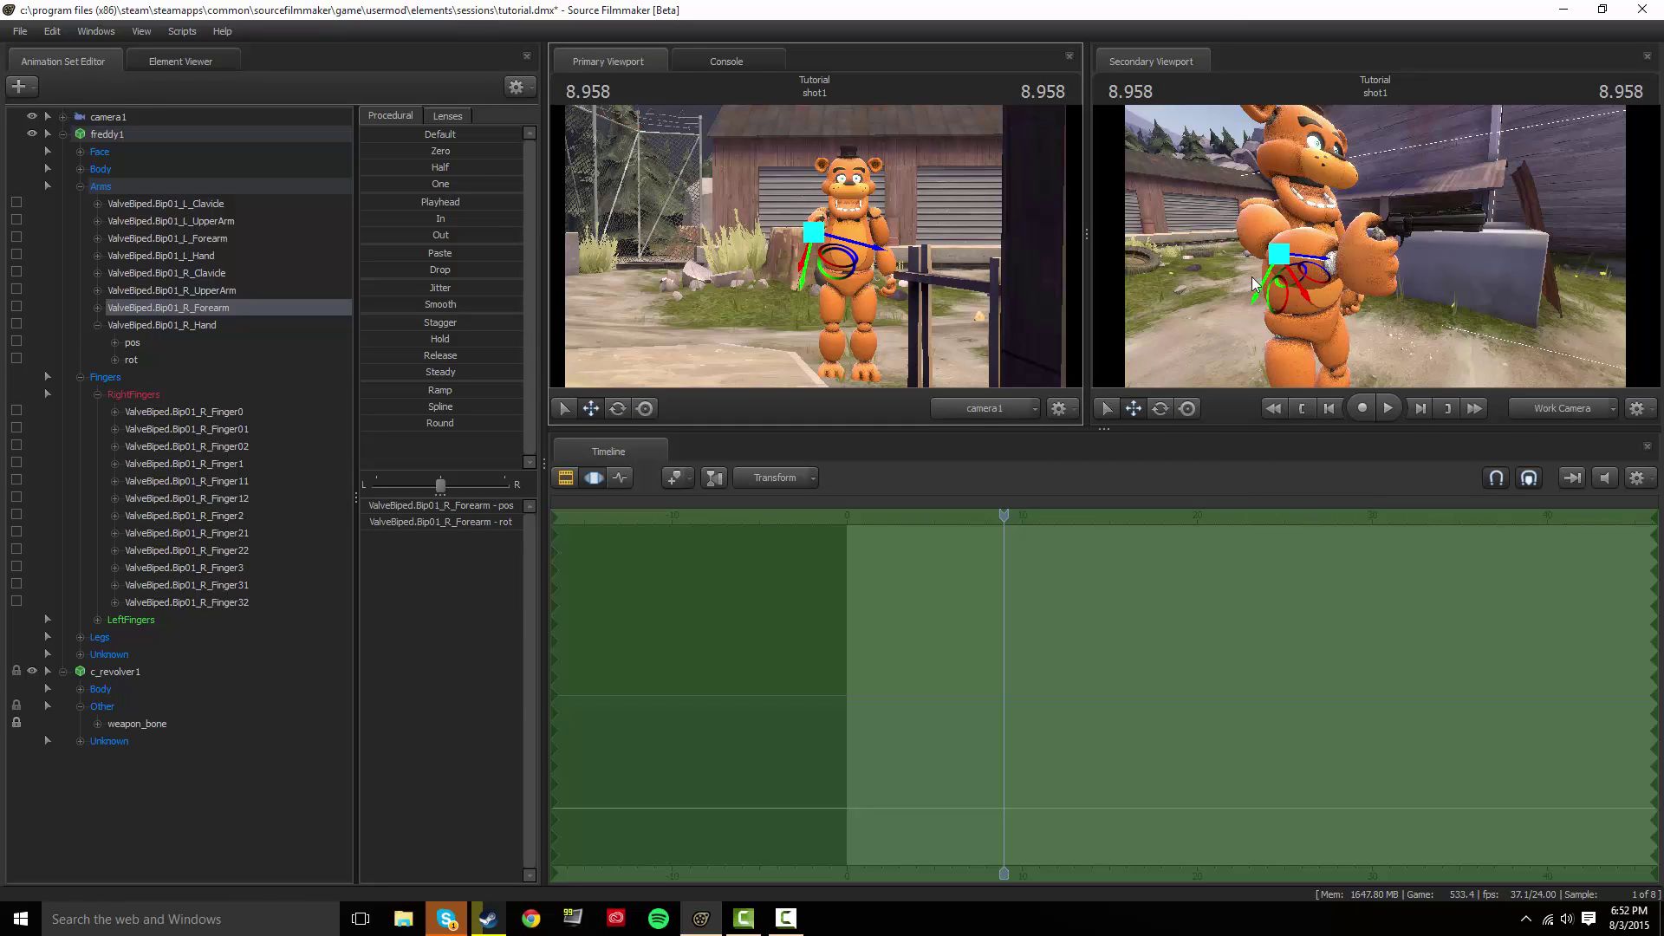
drag(1274, 260, 1369, 341)
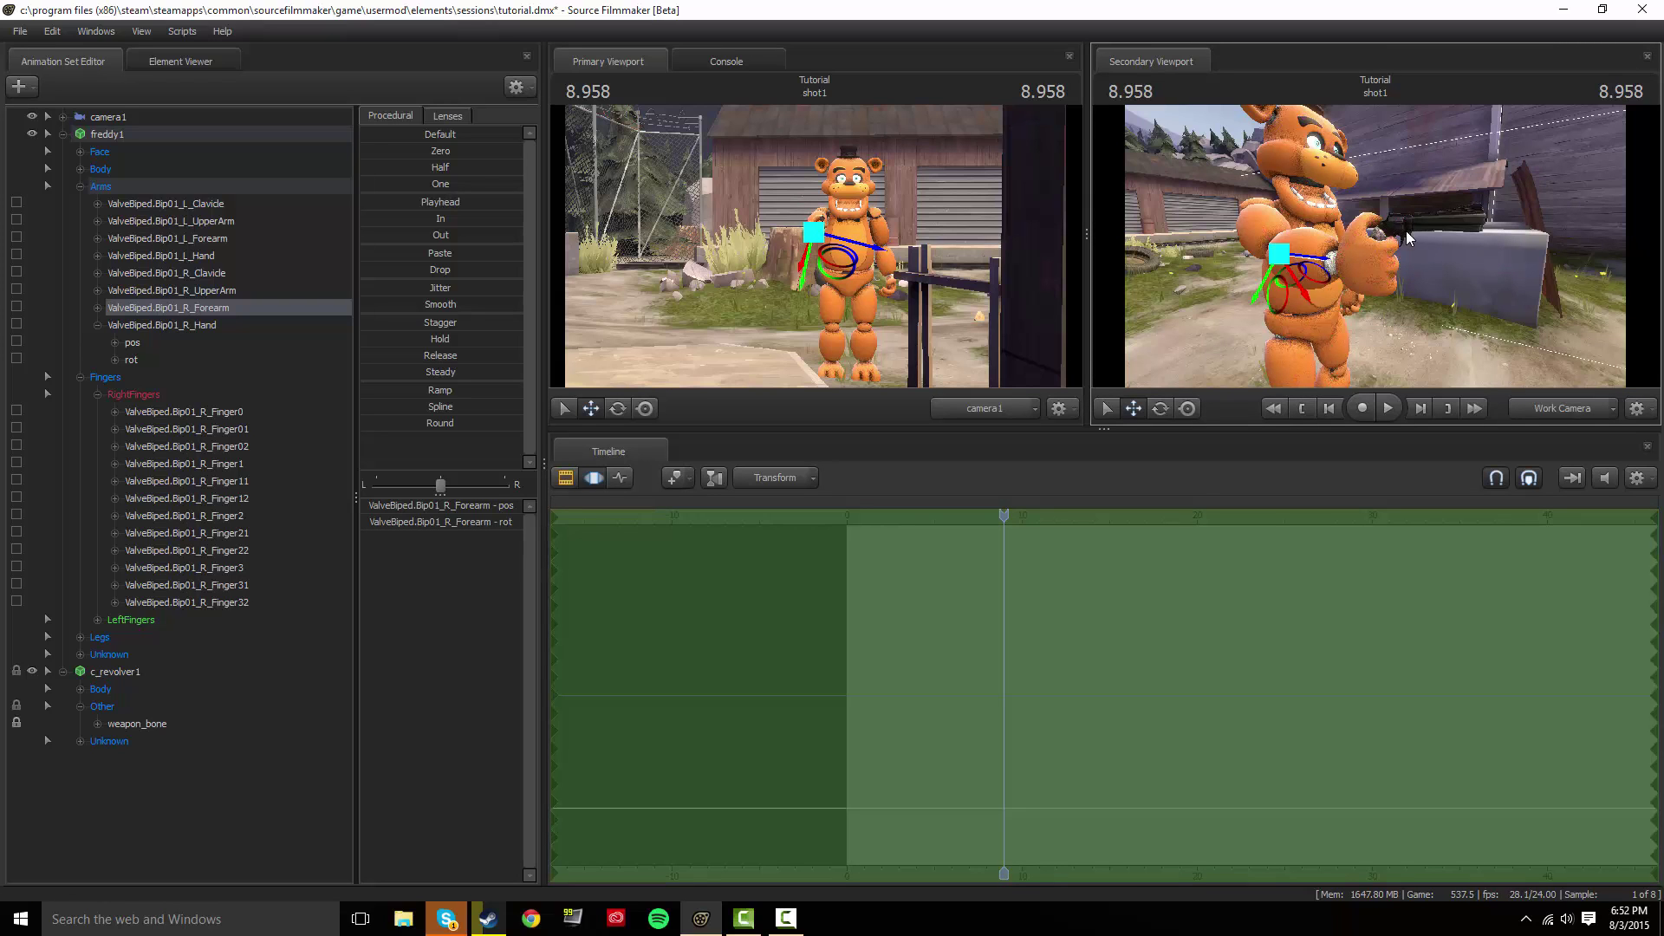
drag(1463, 183, 1279, 197)
drag(1380, 195, 1369, 196)
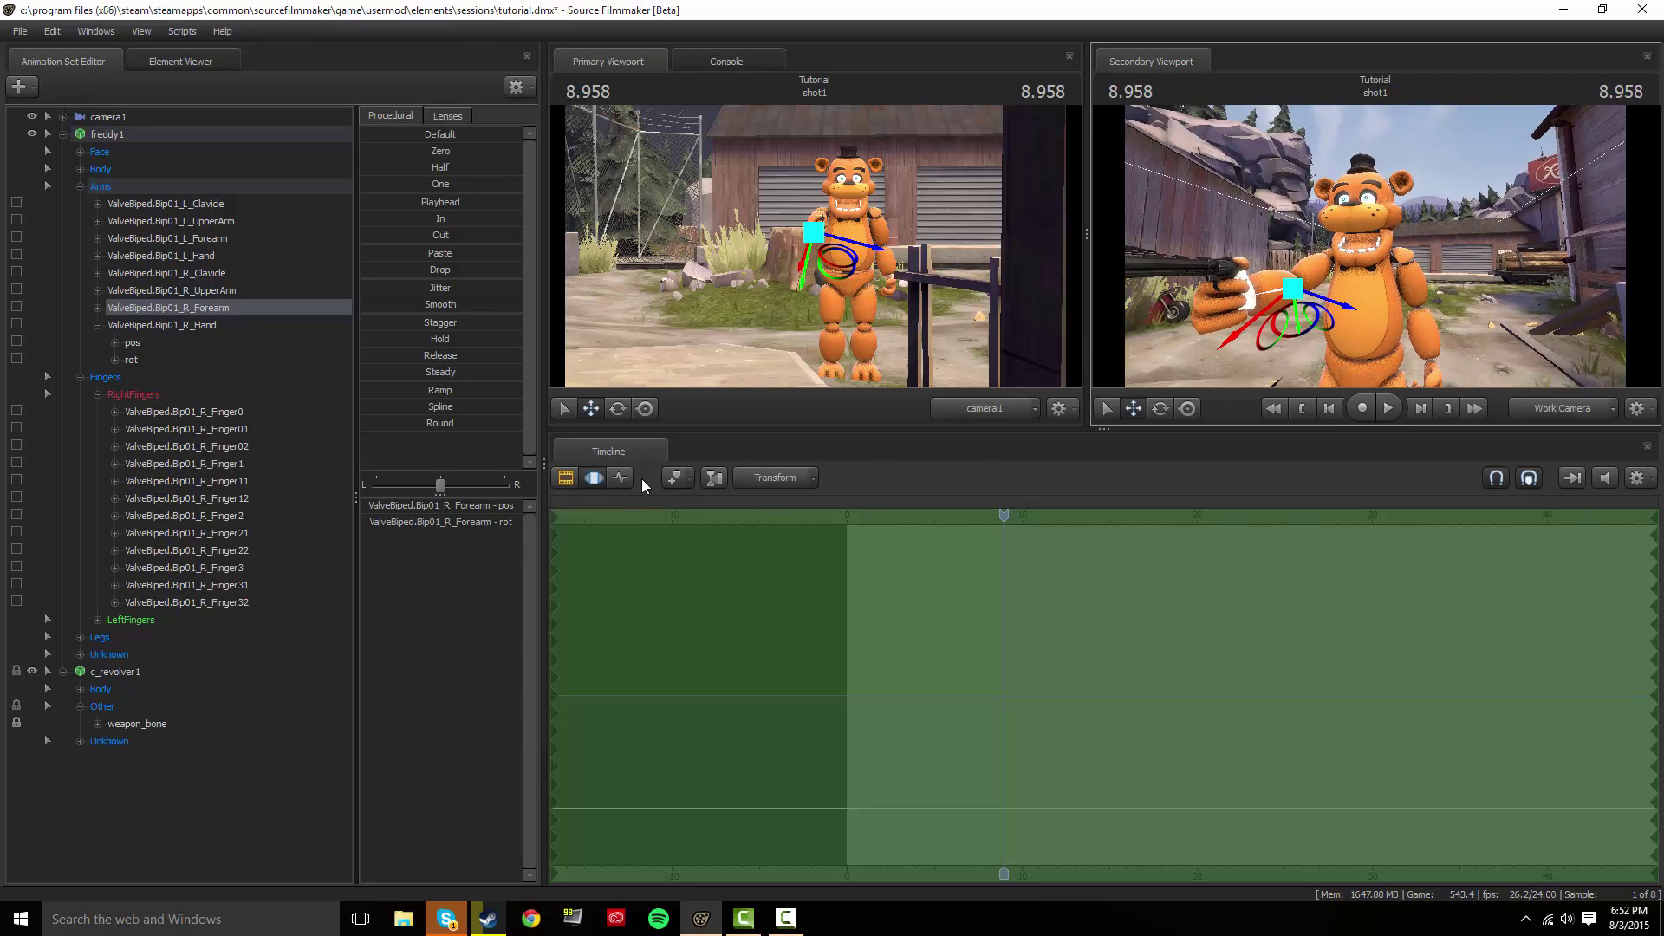
Record a live swinging motion of Freddy's right forearm with free rotation during playback, starting near the beginning of the shot.
key(e)
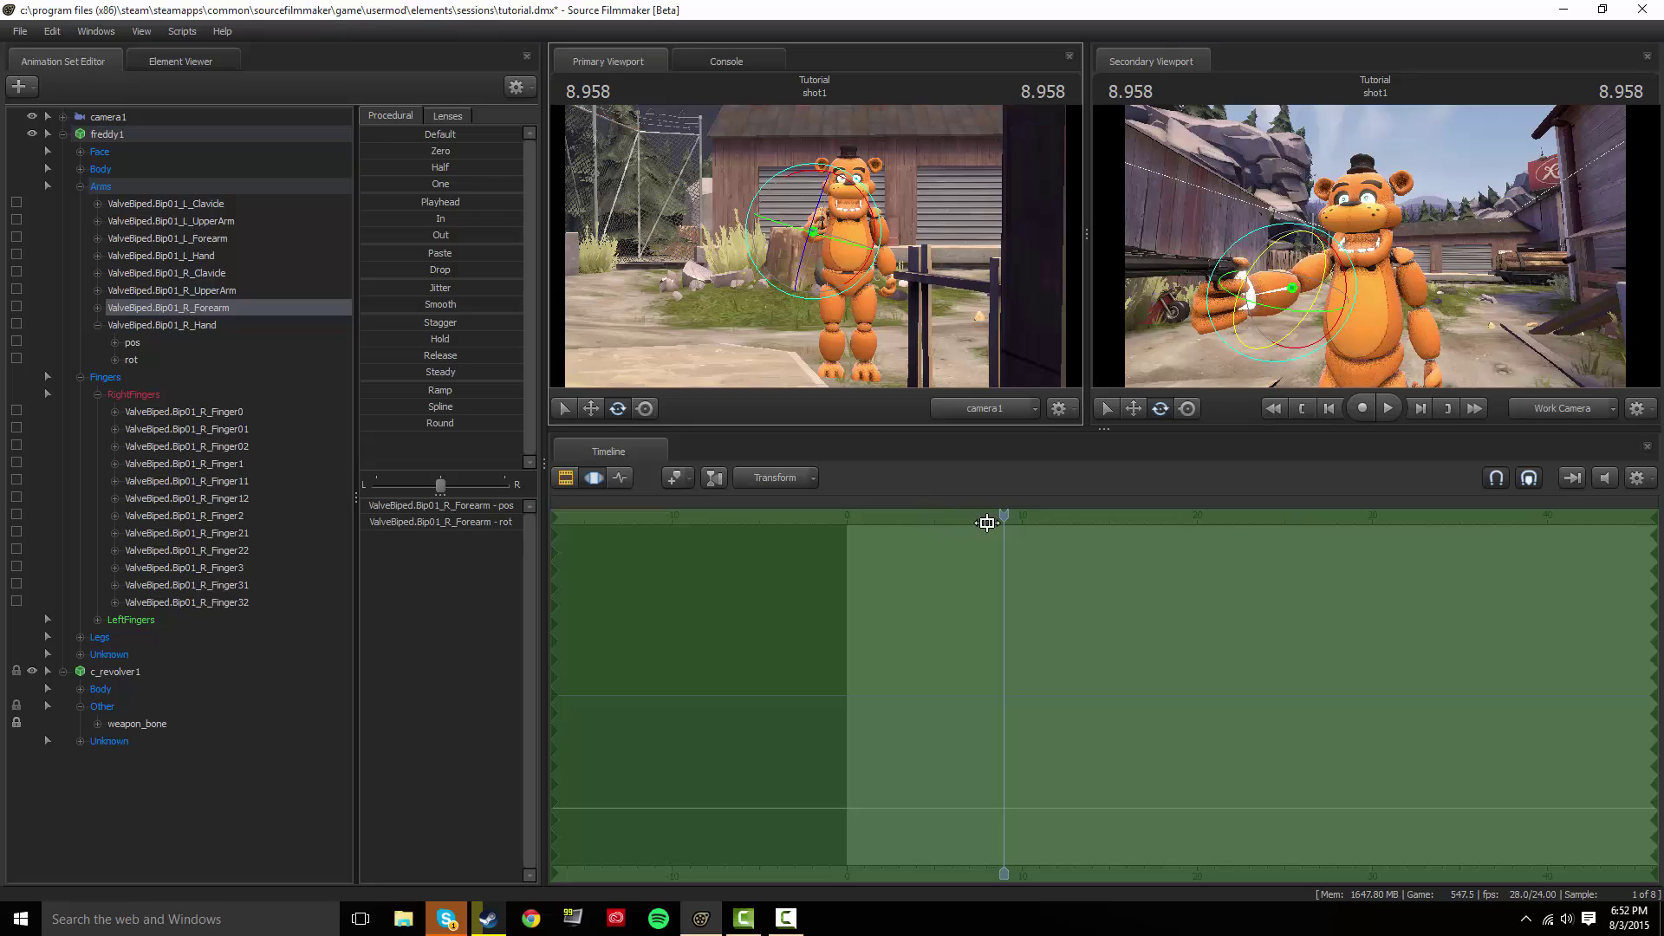
drag(1004, 514, 861, 504)
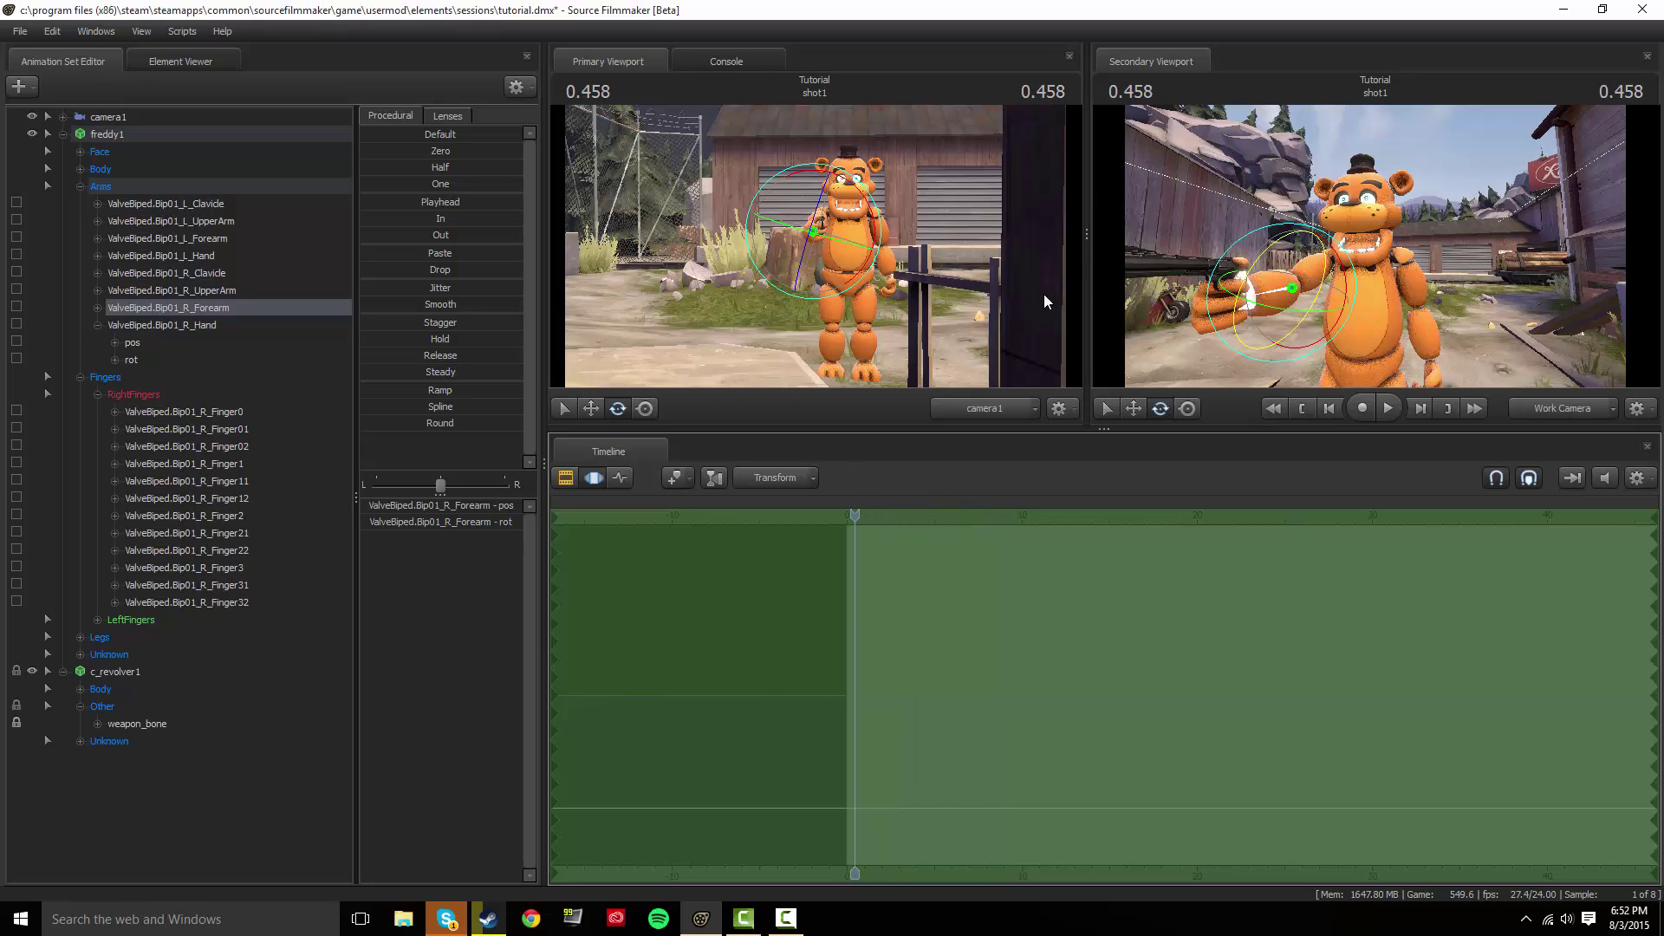
click(644, 408)
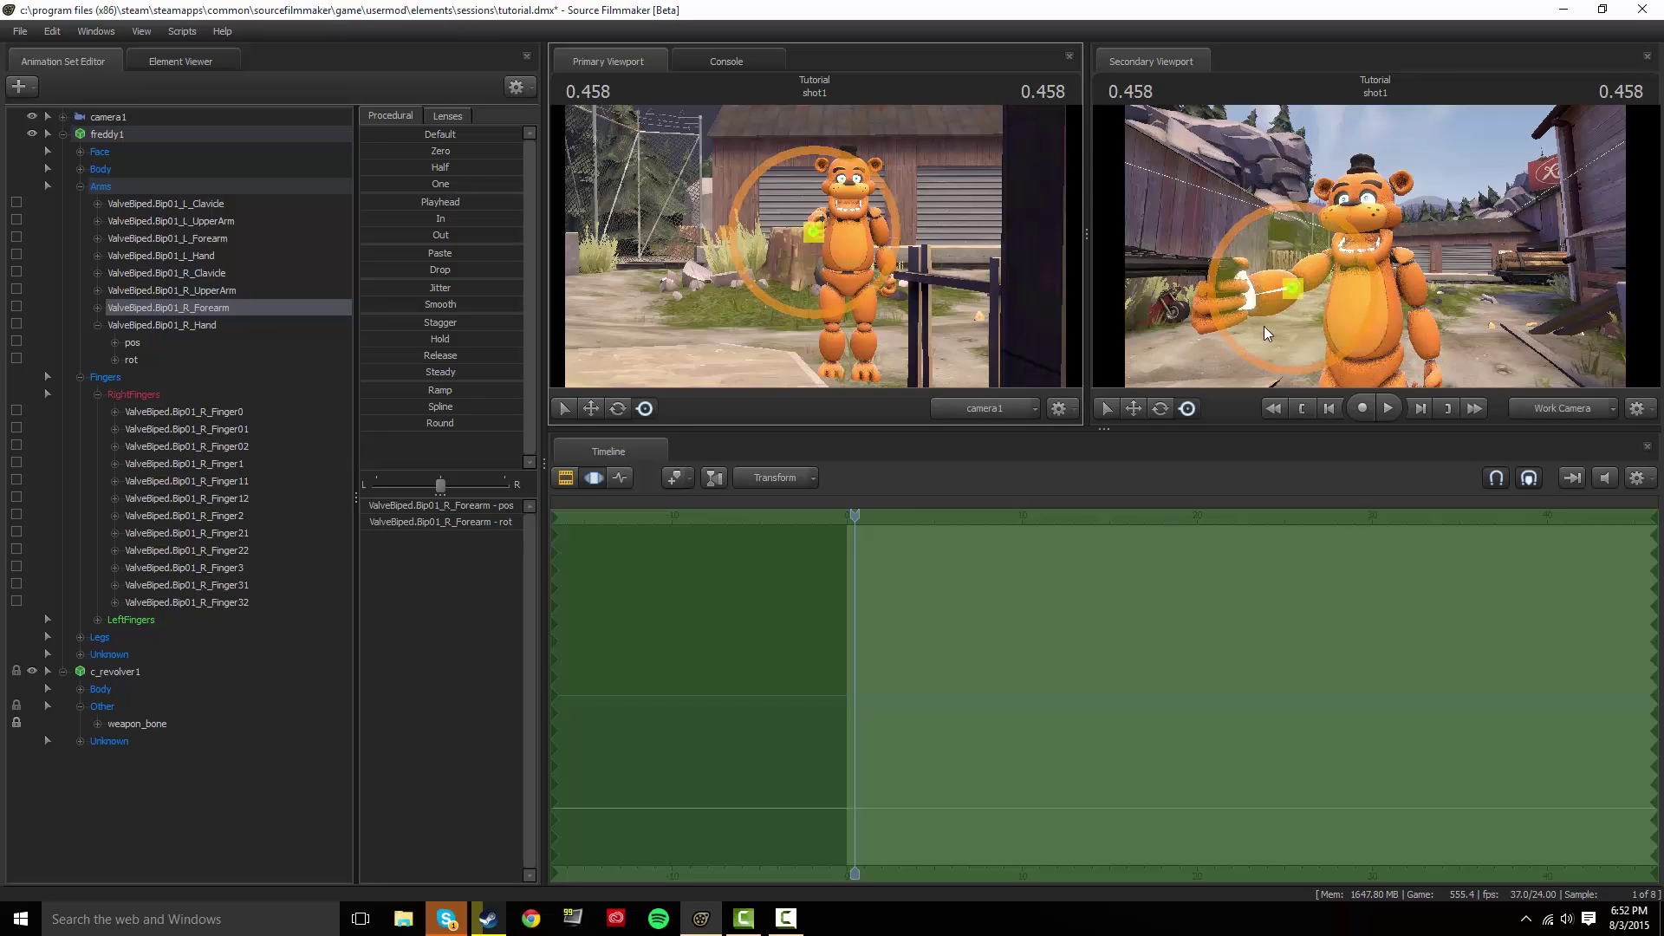
drag(860, 520, 849, 513)
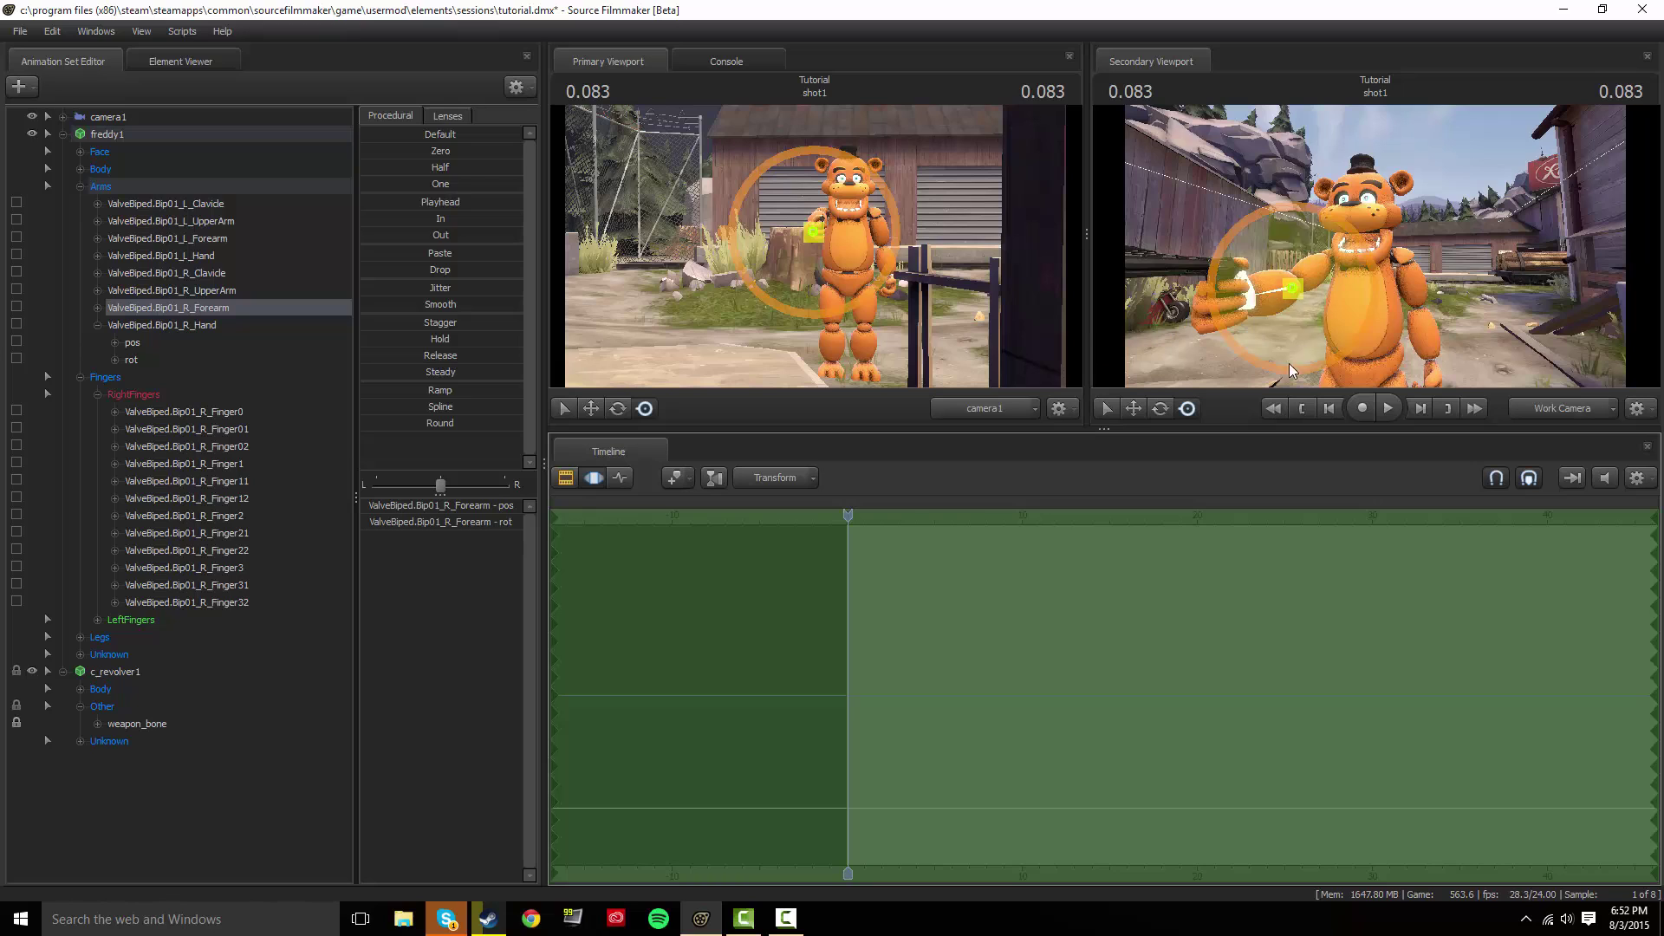
click(1258, 311)
key(space)
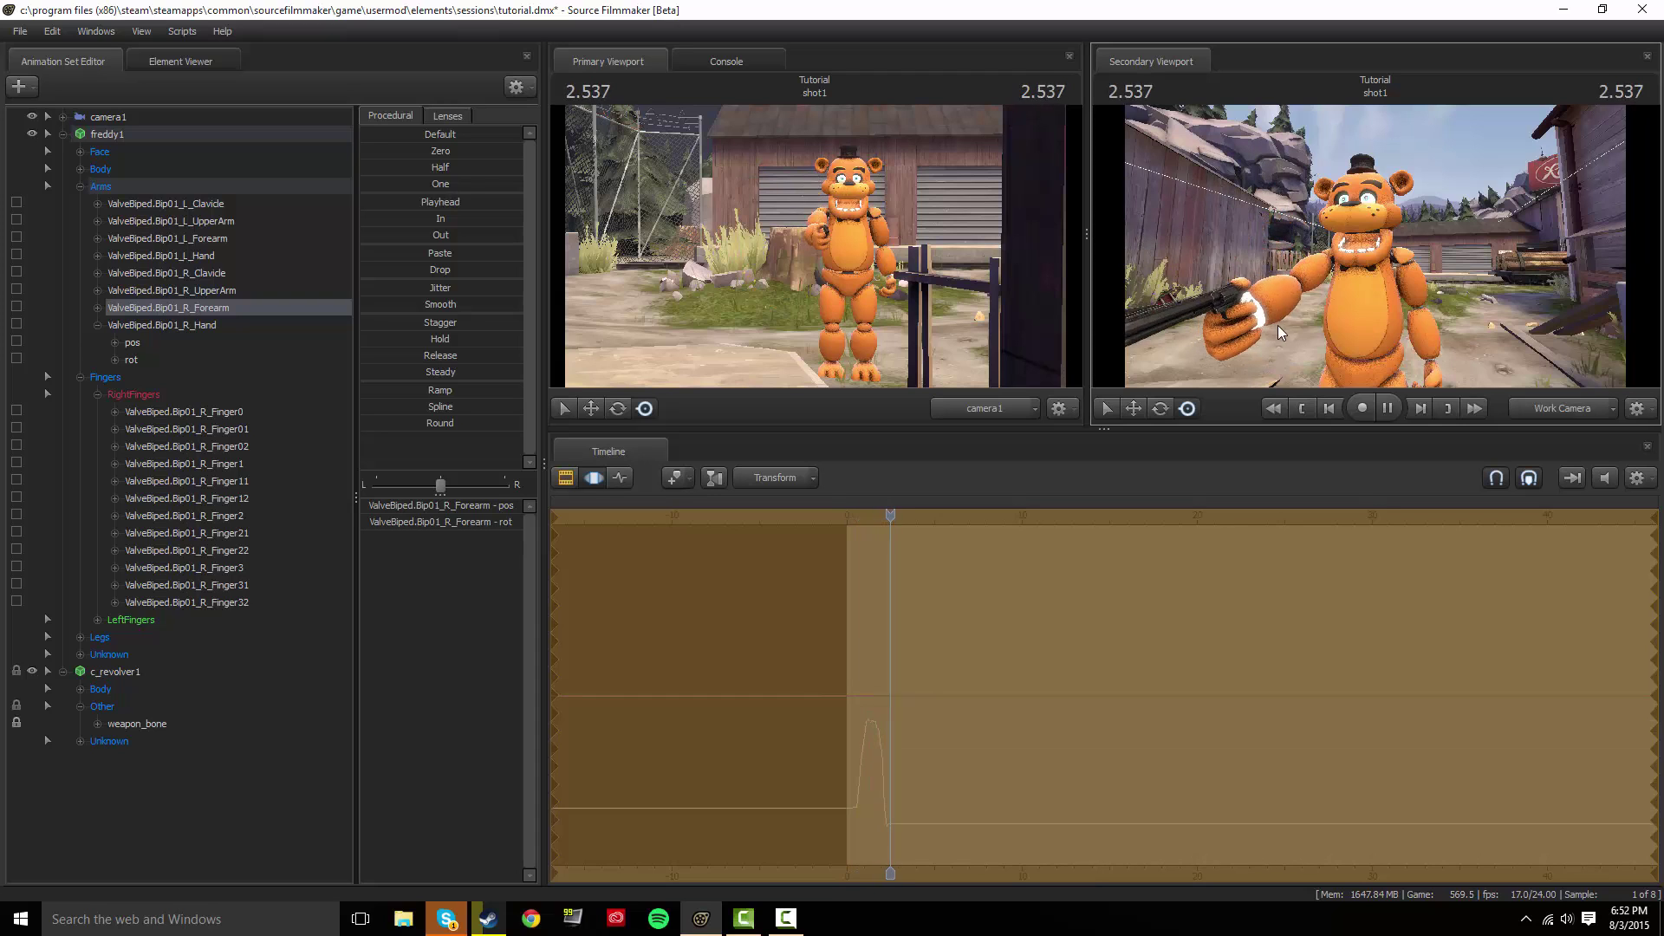
mouse_move(1172, 252)
mouse_down()
mouse_move(1273, 293)
mouse_move(1226, 227)
mouse_move(1231, 259)
mouse_move(1272, 225)
mouse_move(1196, 241)
mouse_move(1213, 333)
mouse_up()
key(space)
Play back the recorded forearm motion from the start, and examine its curves in the Graph Editor.
drag(967, 512, 845, 513)
key(space)
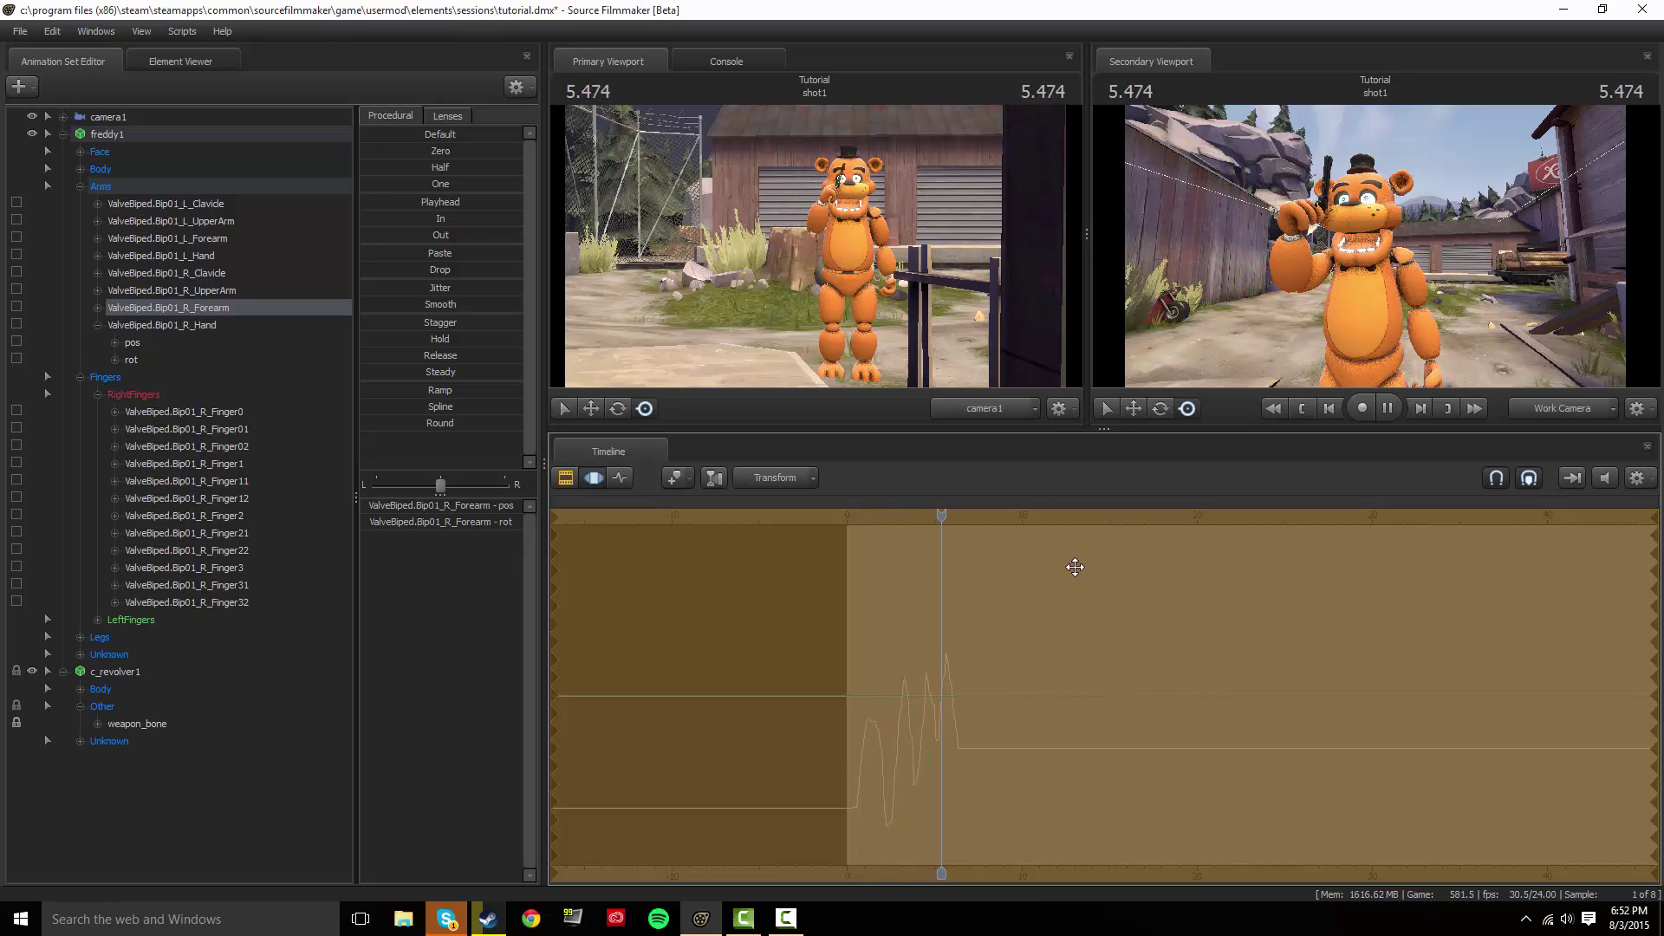
key(space)
key(space)
key(space)
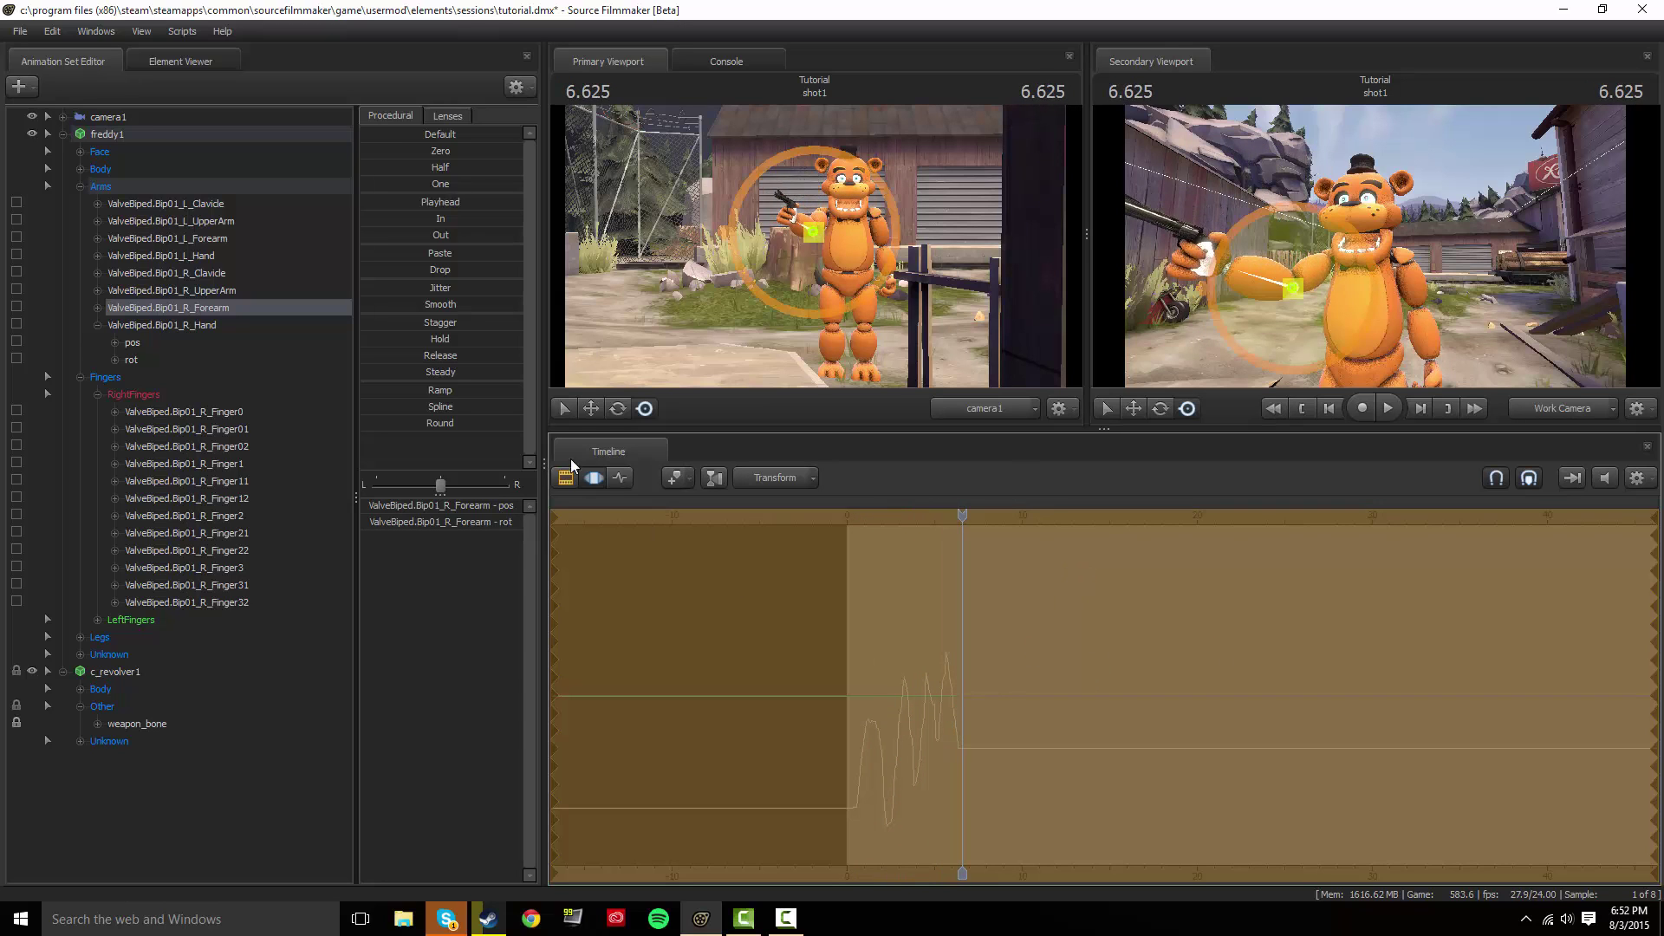
click(620, 477)
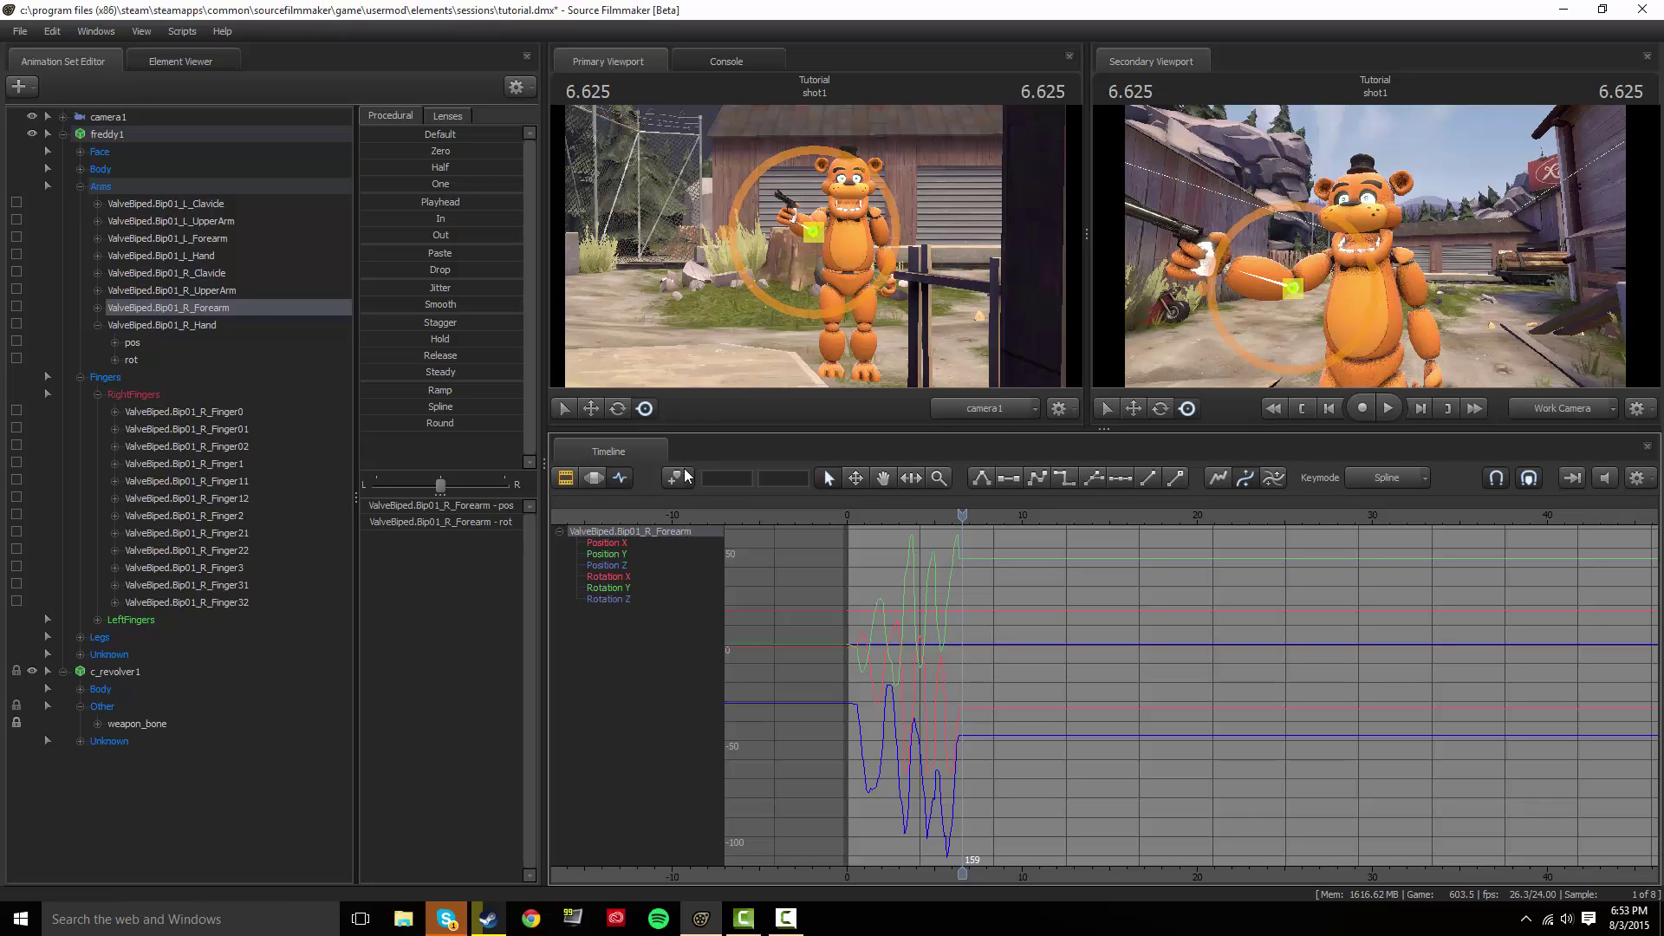
click(596, 479)
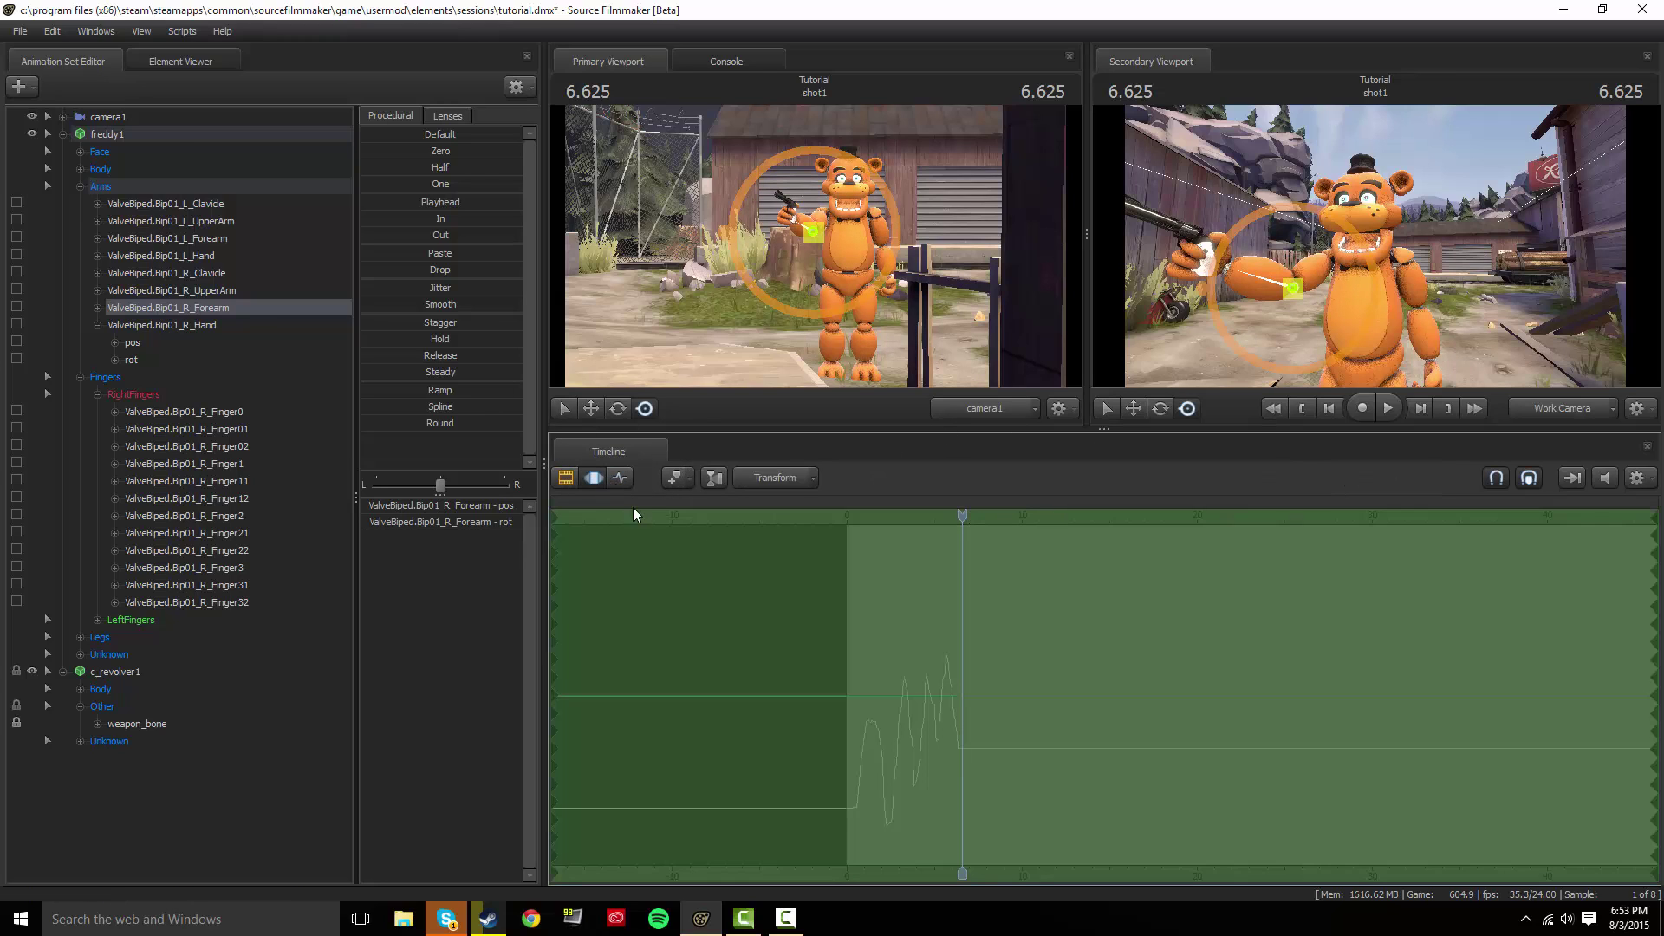
Record camera1 moving in close to Freddy's face during playback from 0.500 s, and replay the camera move.
click(115, 120)
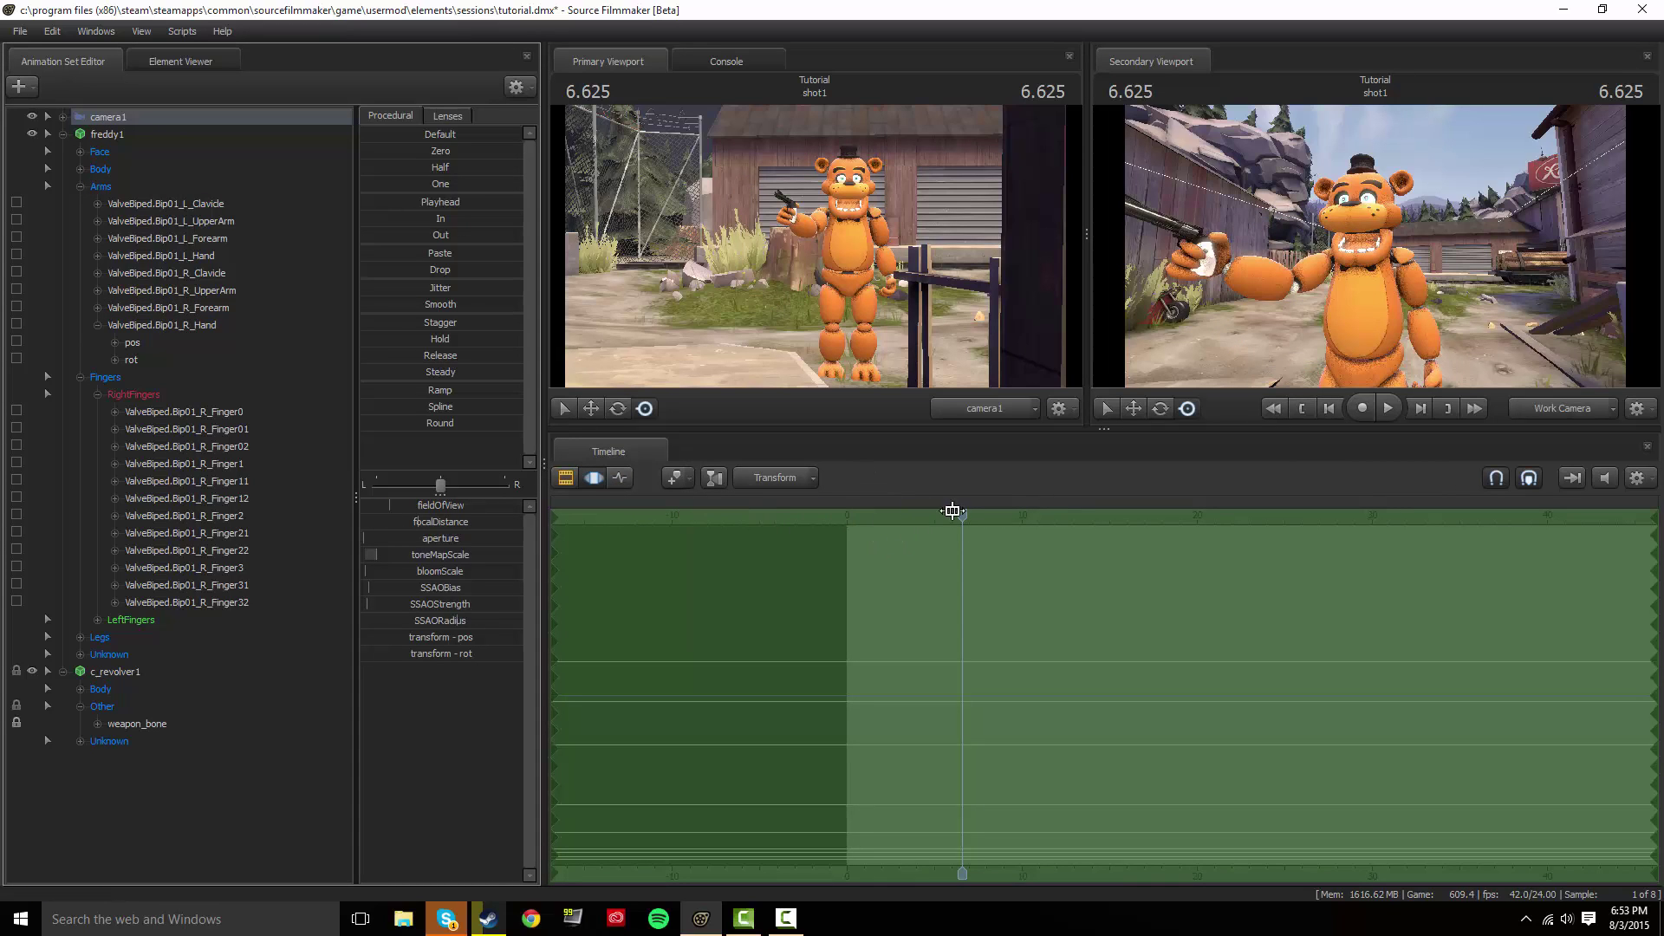
drag(951, 510, 856, 511)
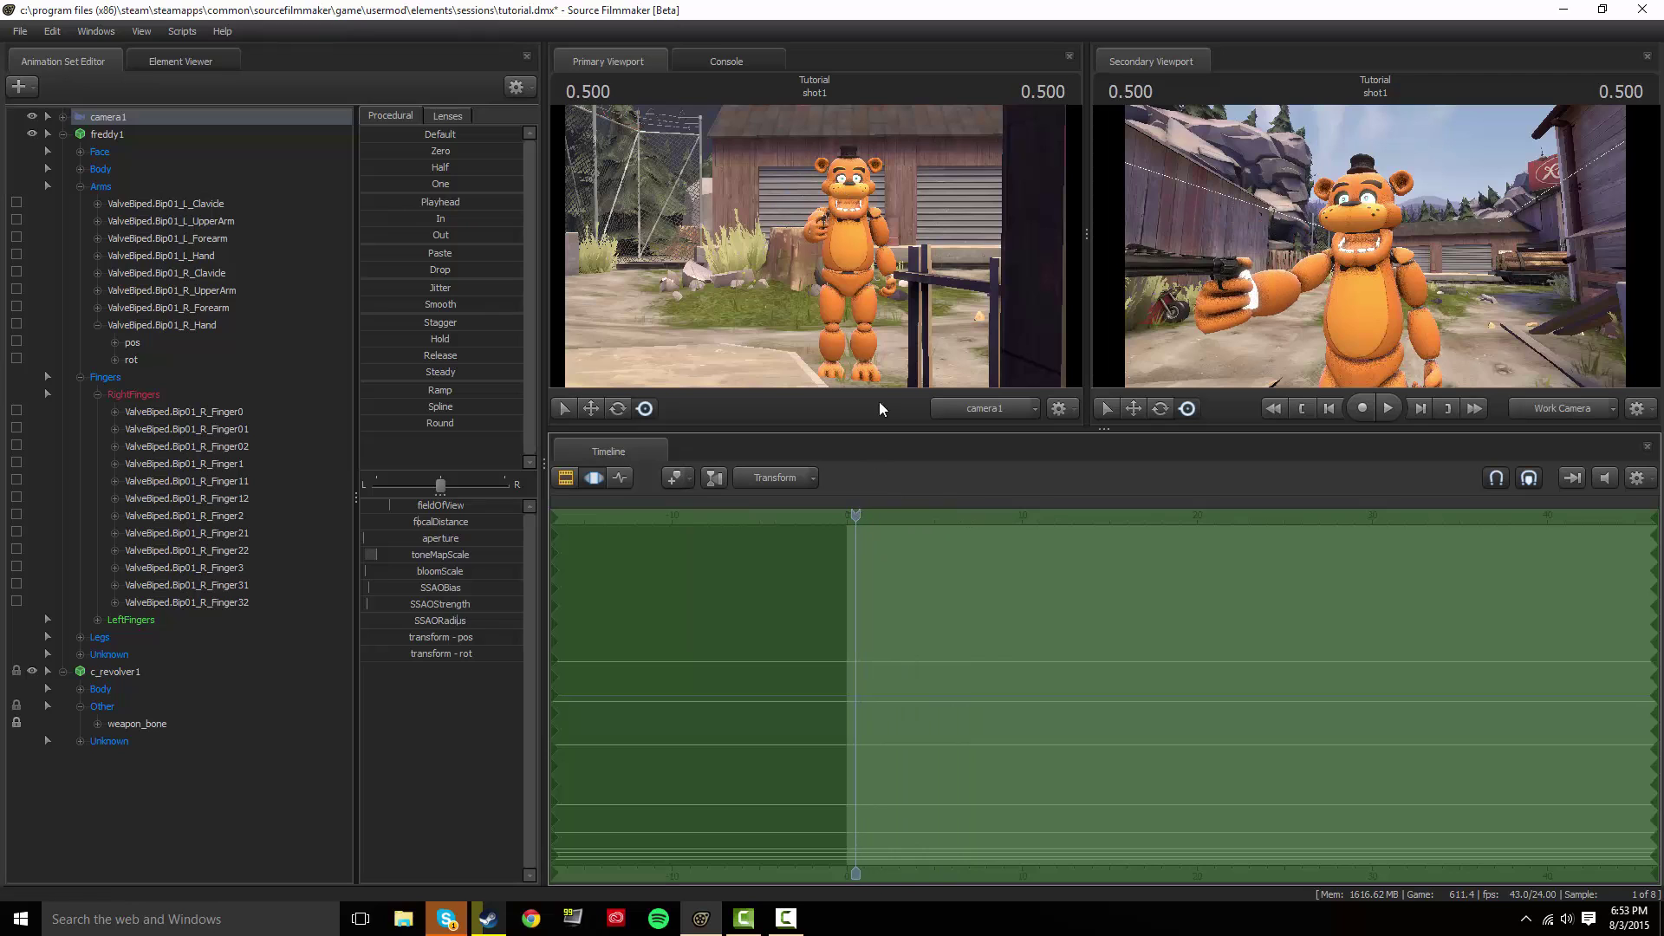
key(space)
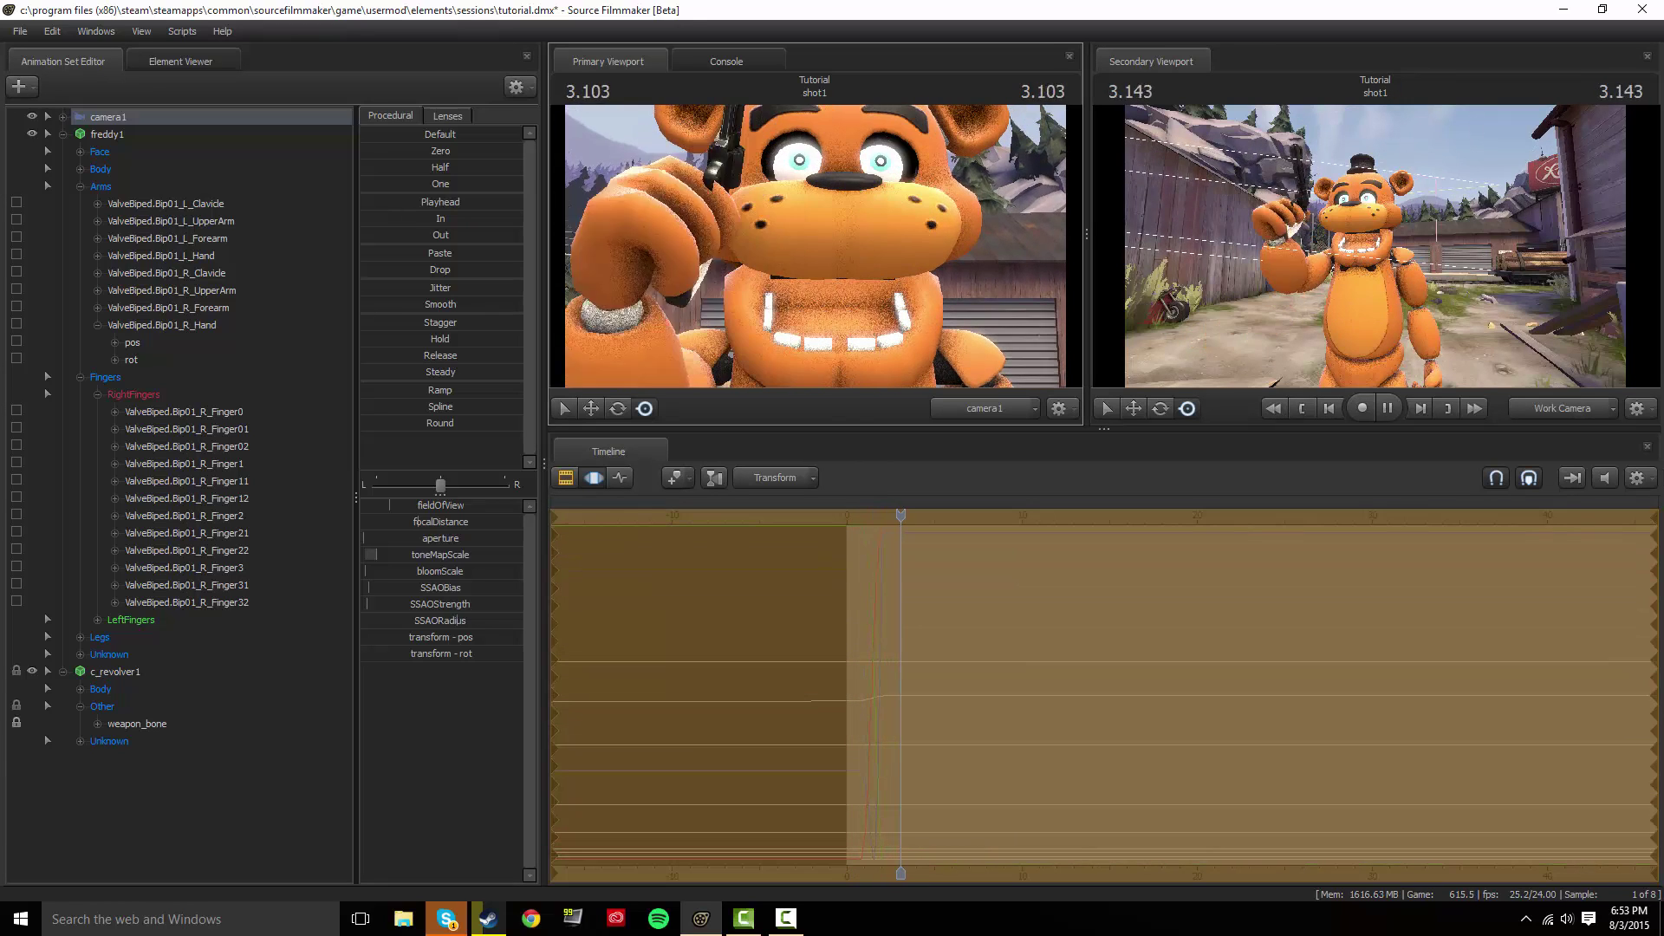
key(space)
key(space)
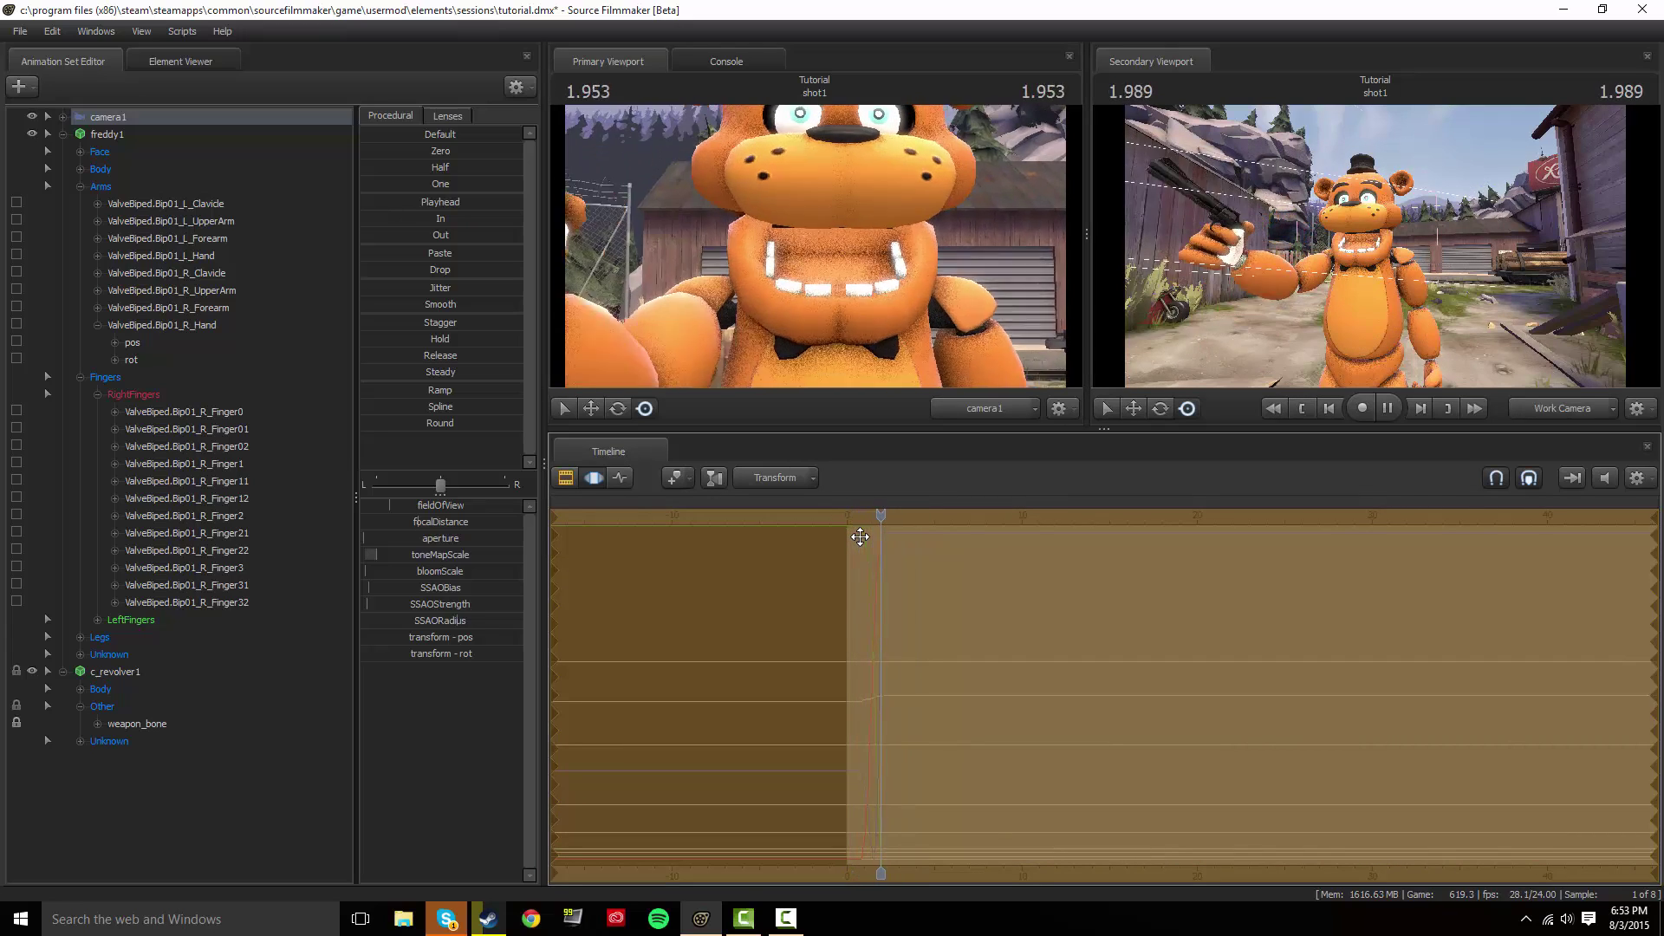
key(space)
Select Freddy's Controller_Jaw with the Rotate tool and replay the opening seconds of the shot.
key(ctrl)
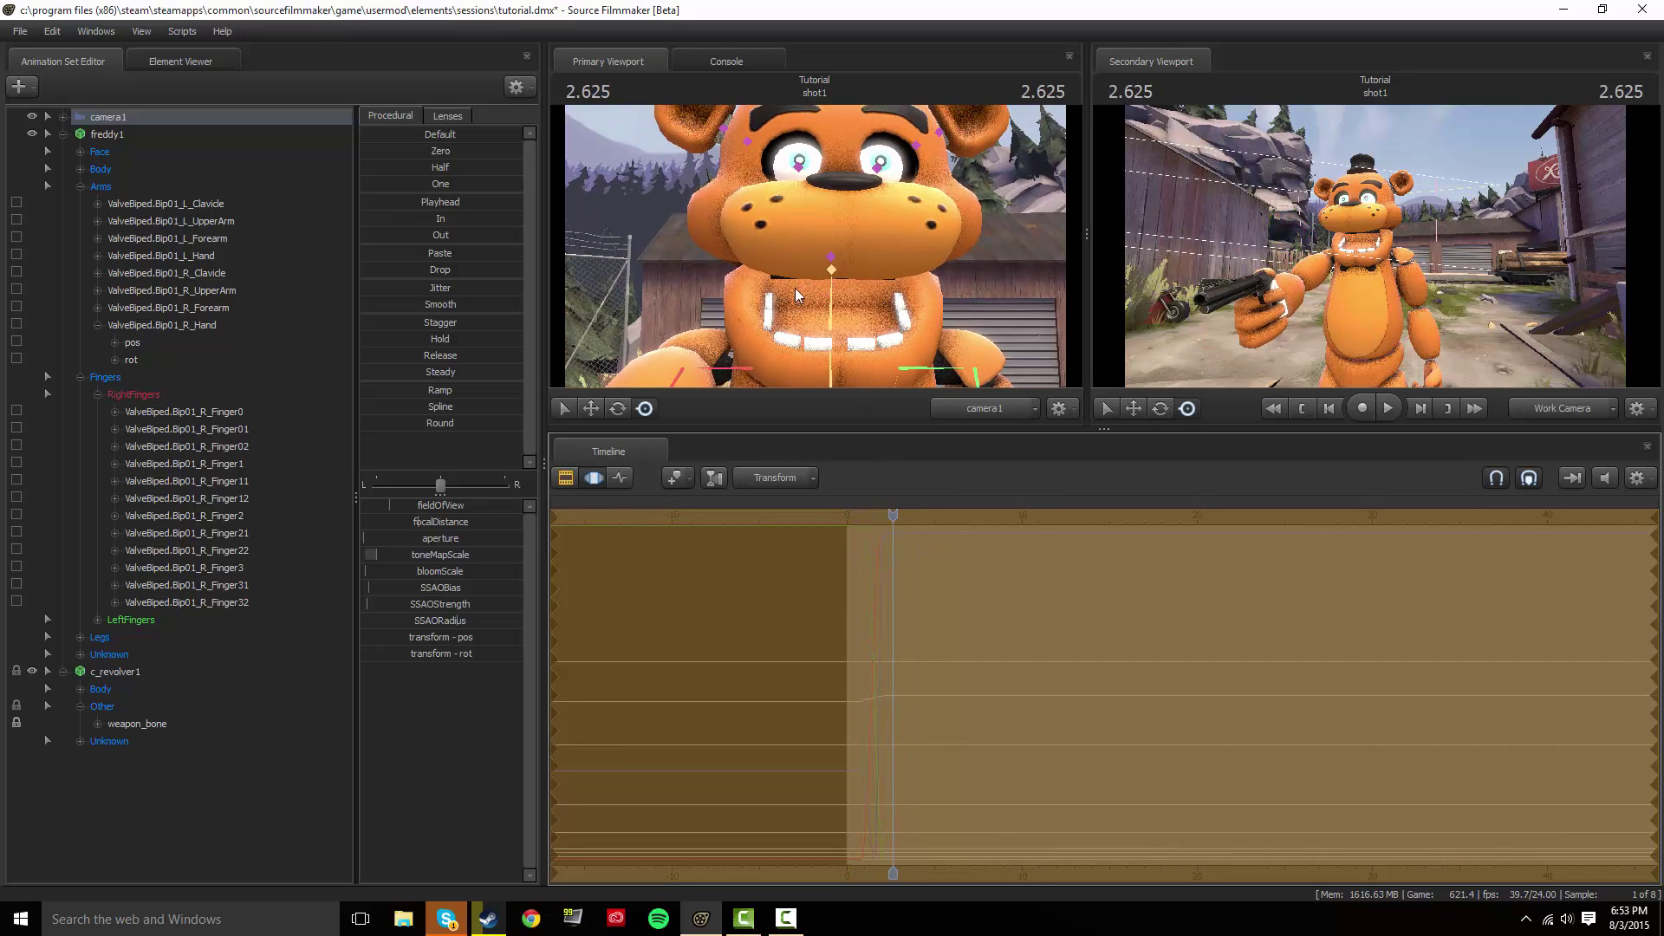
click(831, 258)
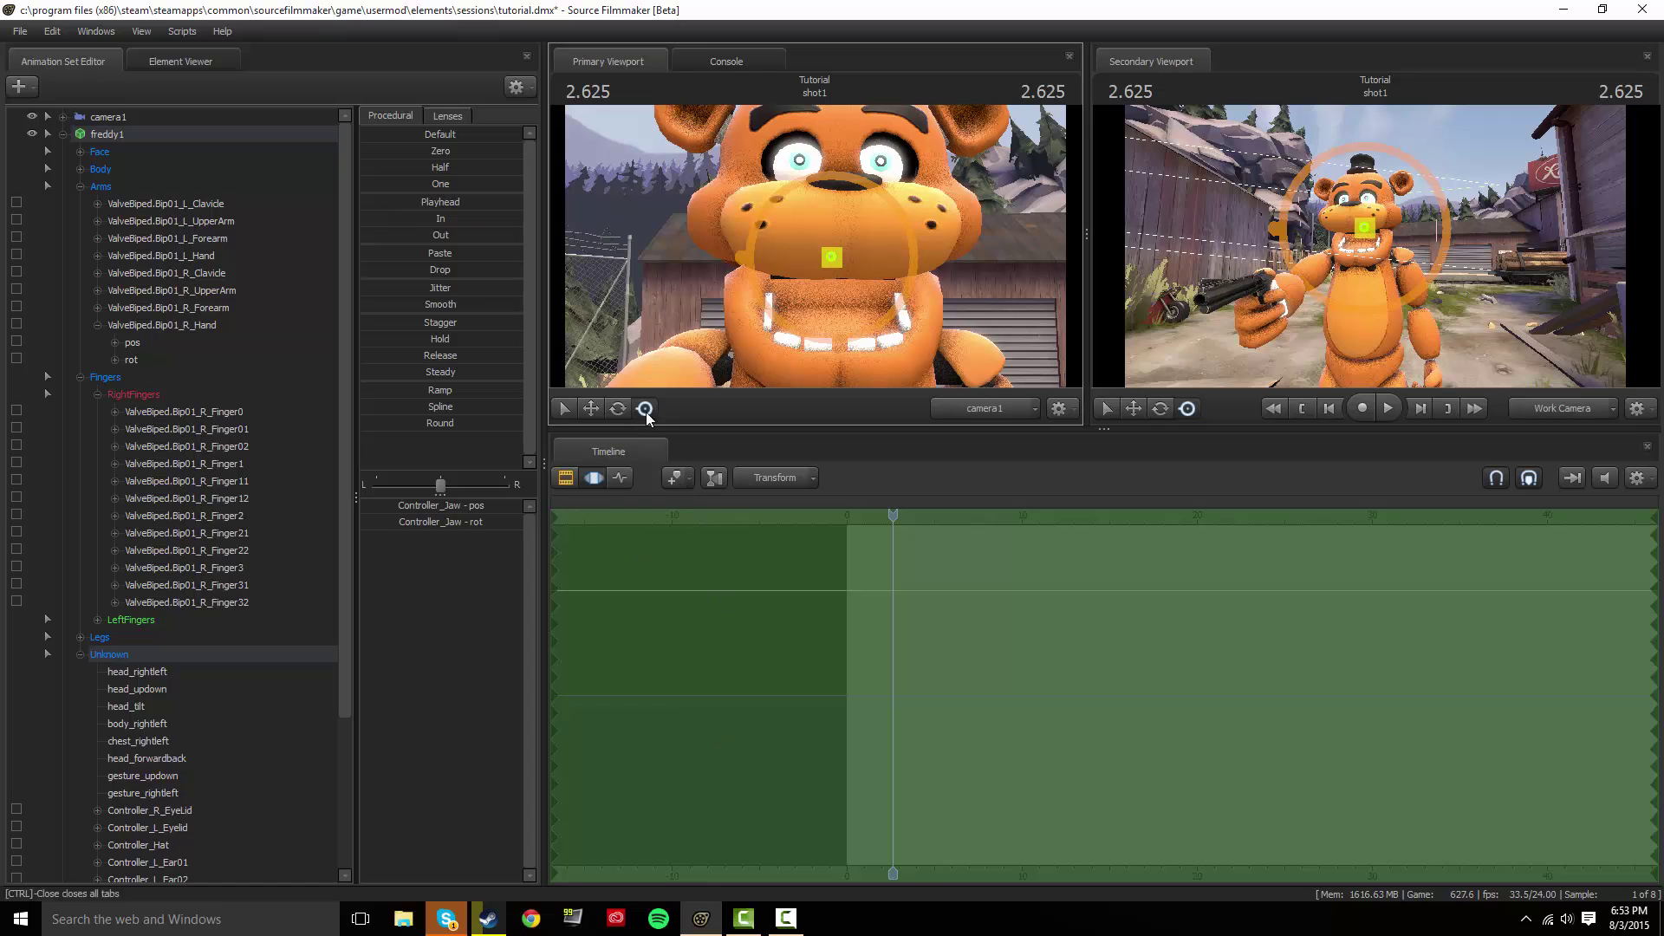
key(e)
drag(891, 519, 854, 519)
key(space)
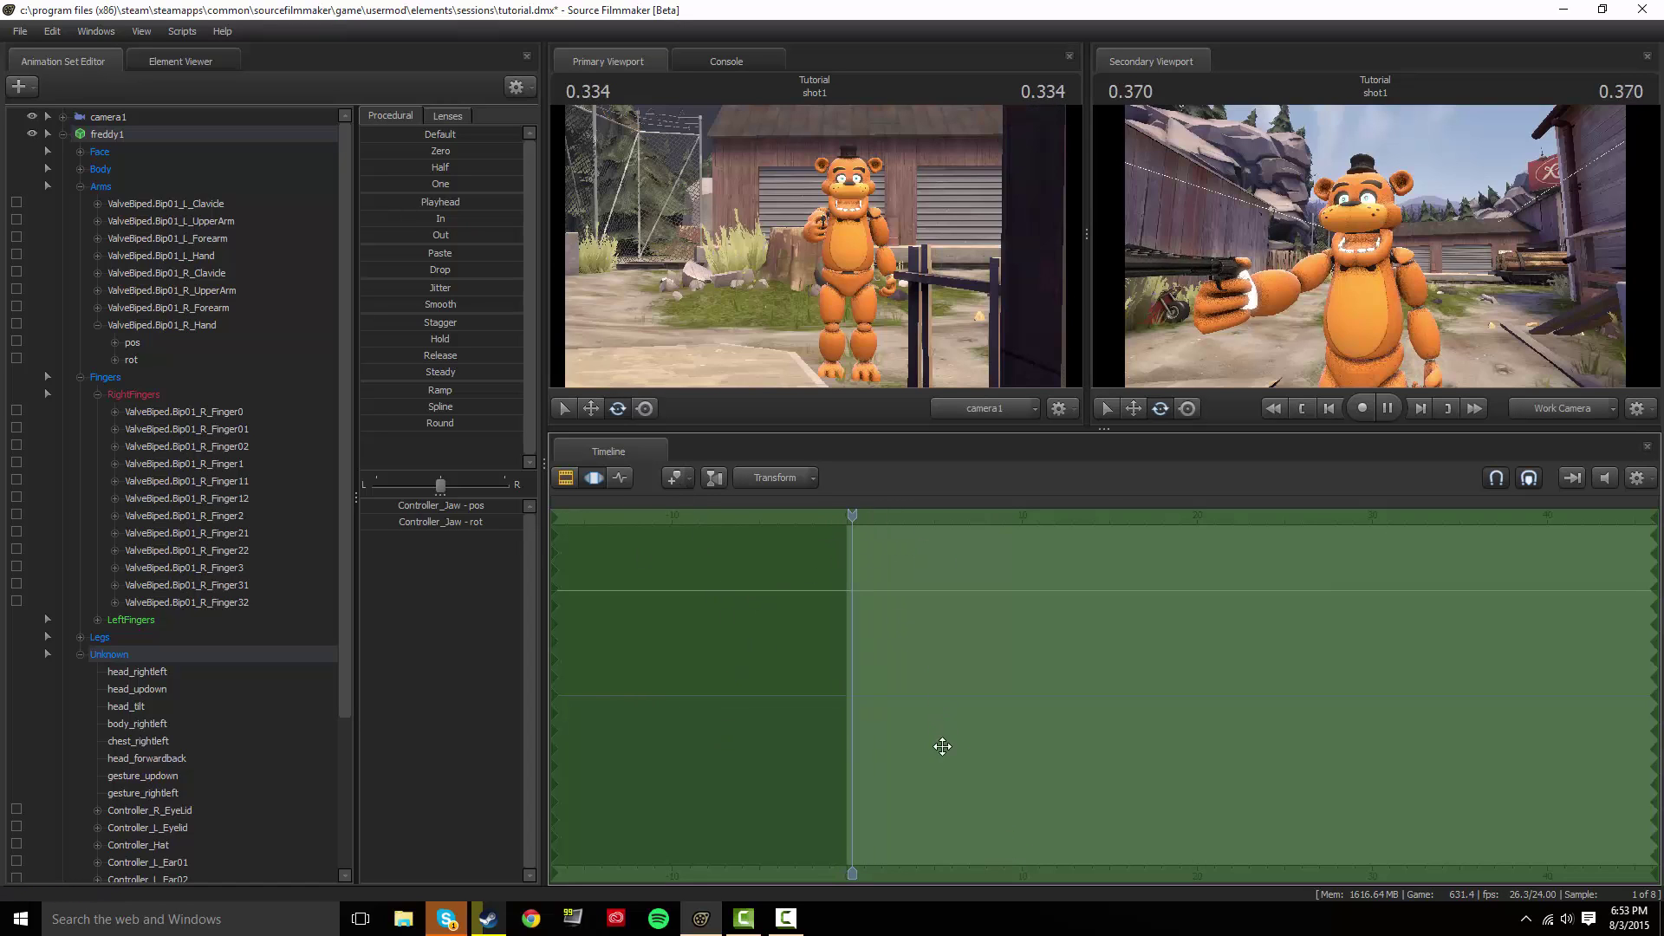
key(space)
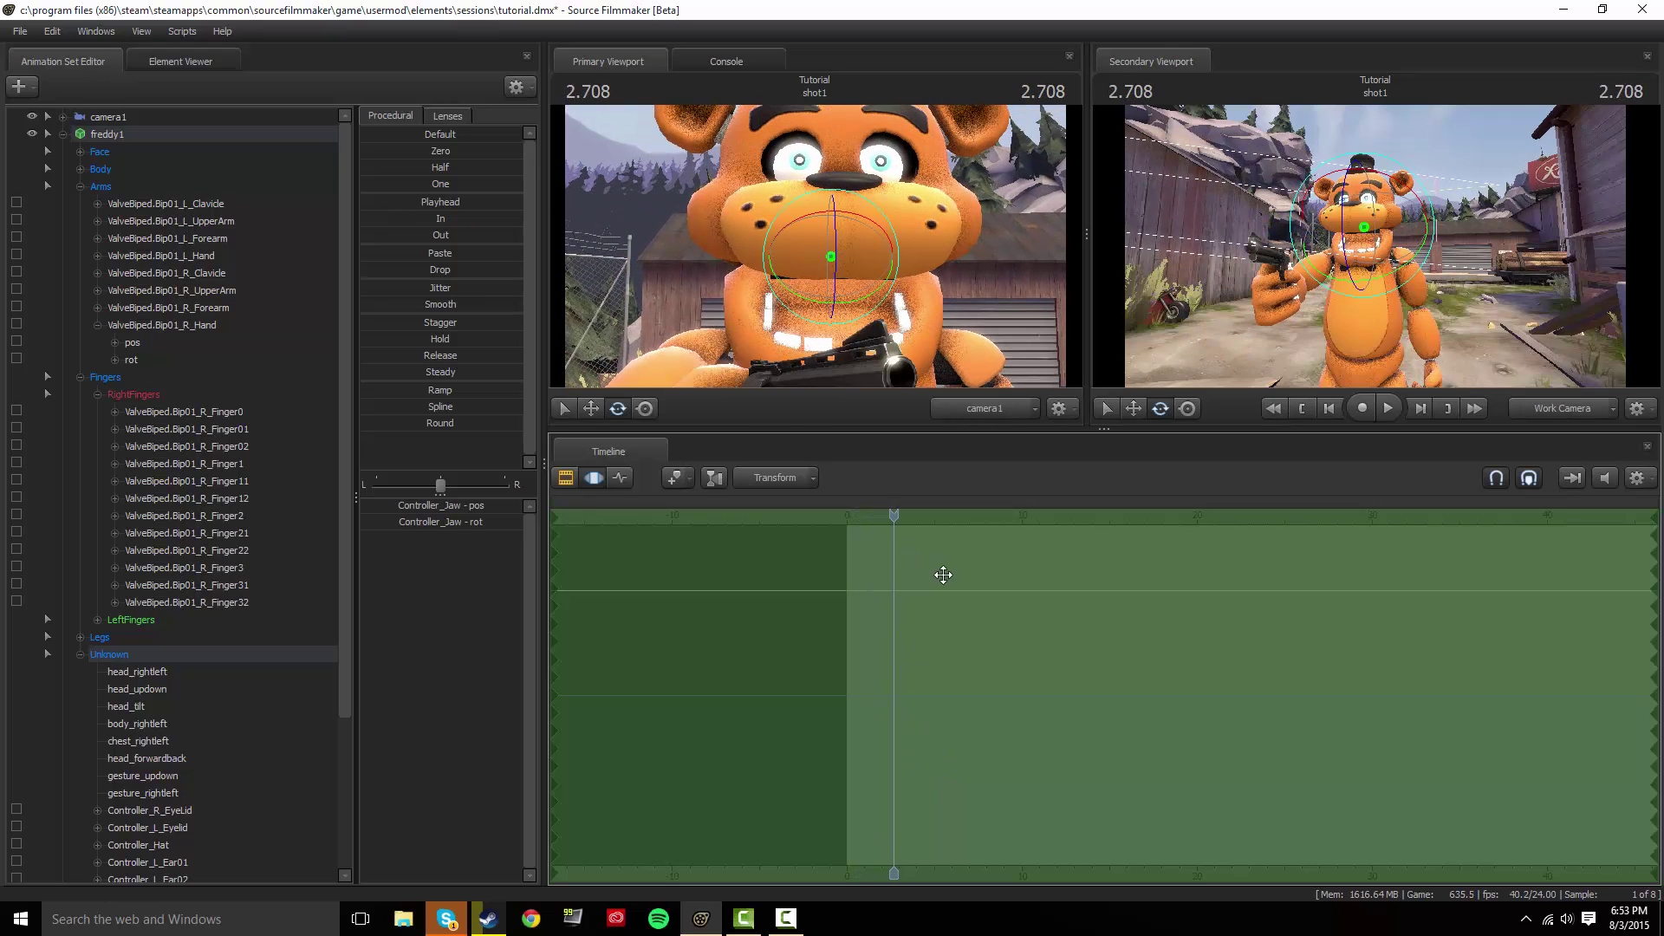
Compare the Clip, Motion and Graph Editors for Controller_Jaw, ending in the Graph Editor.
click(620, 478)
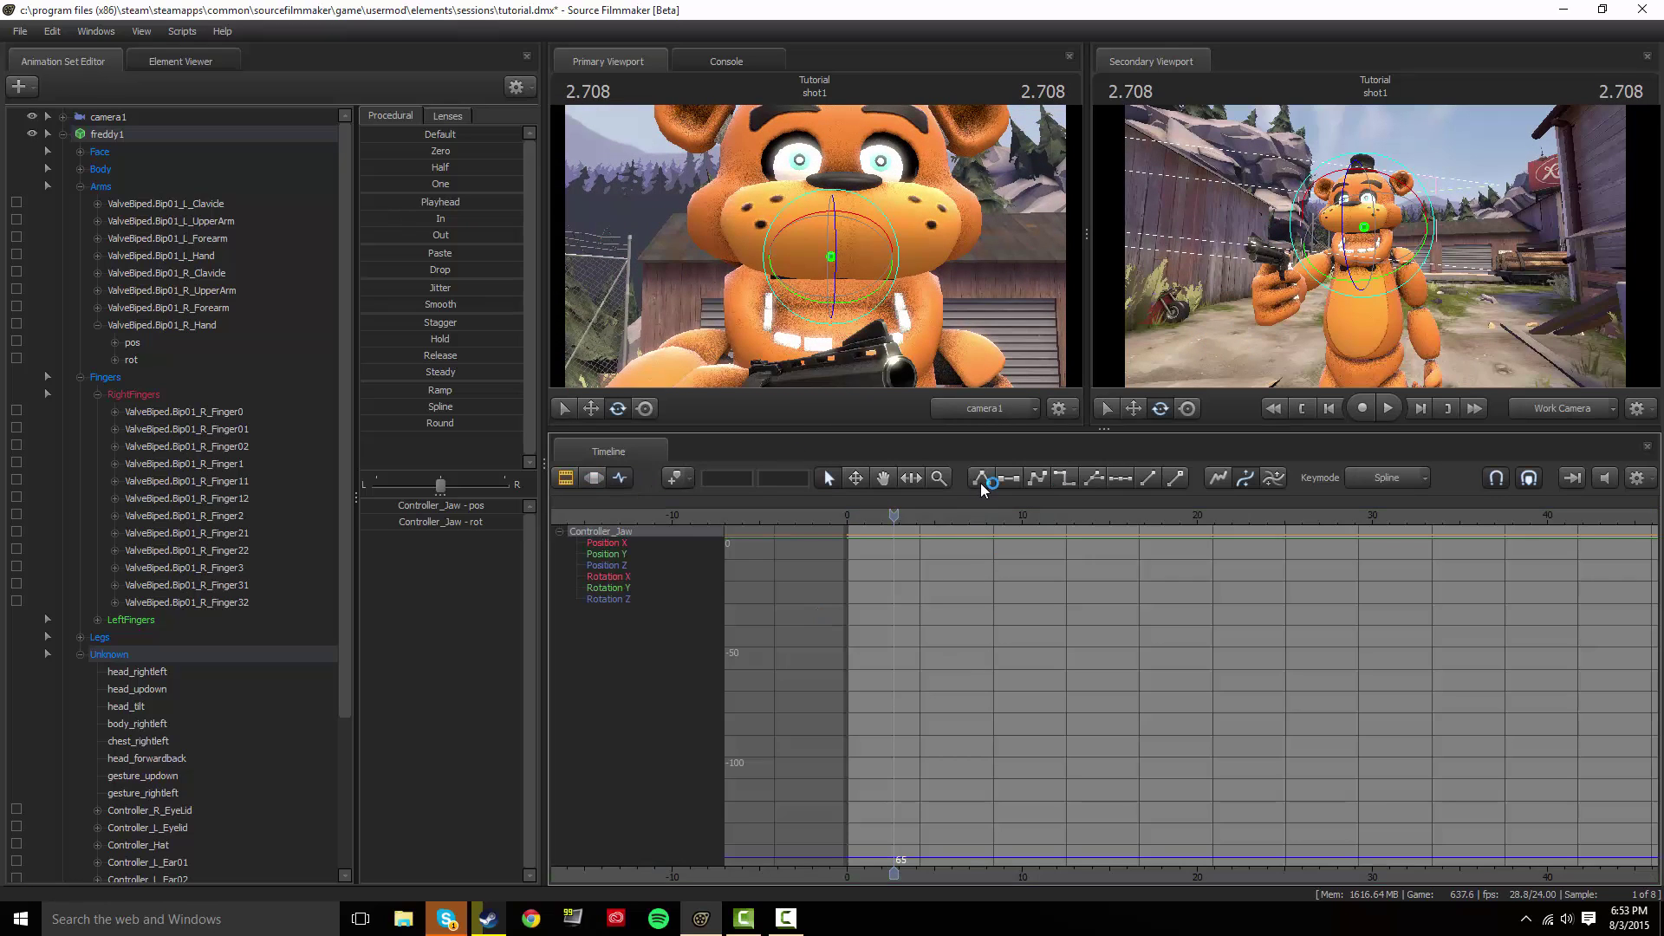
click(594, 478)
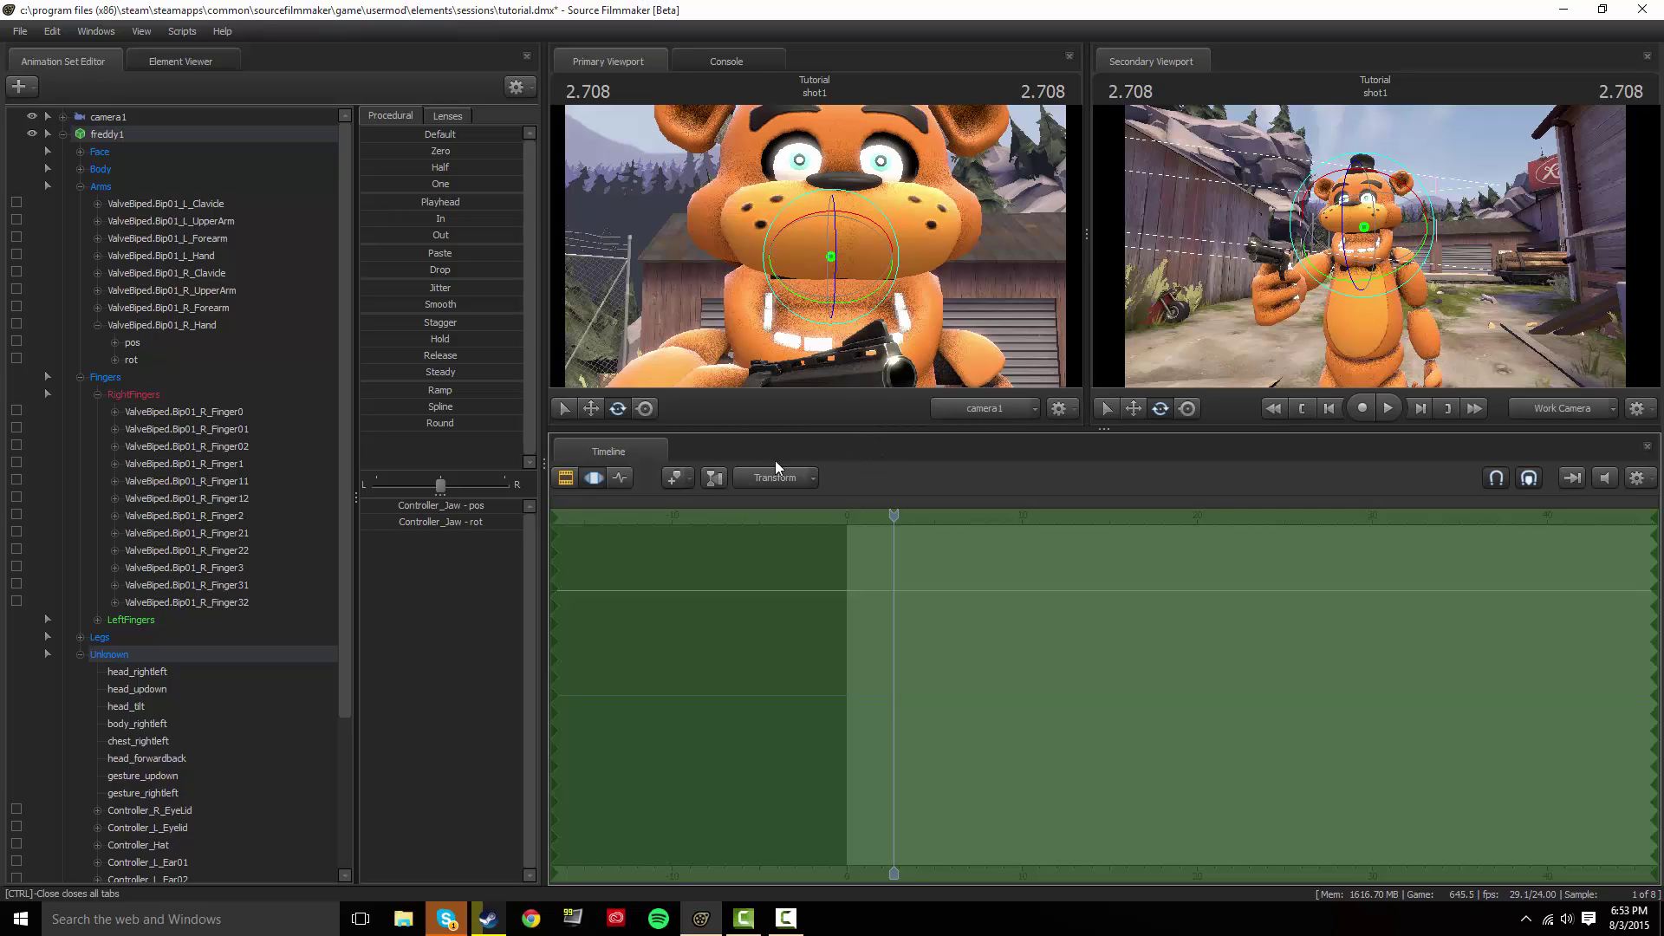
click(565, 478)
click(620, 478)
click(593, 478)
click(620, 478)
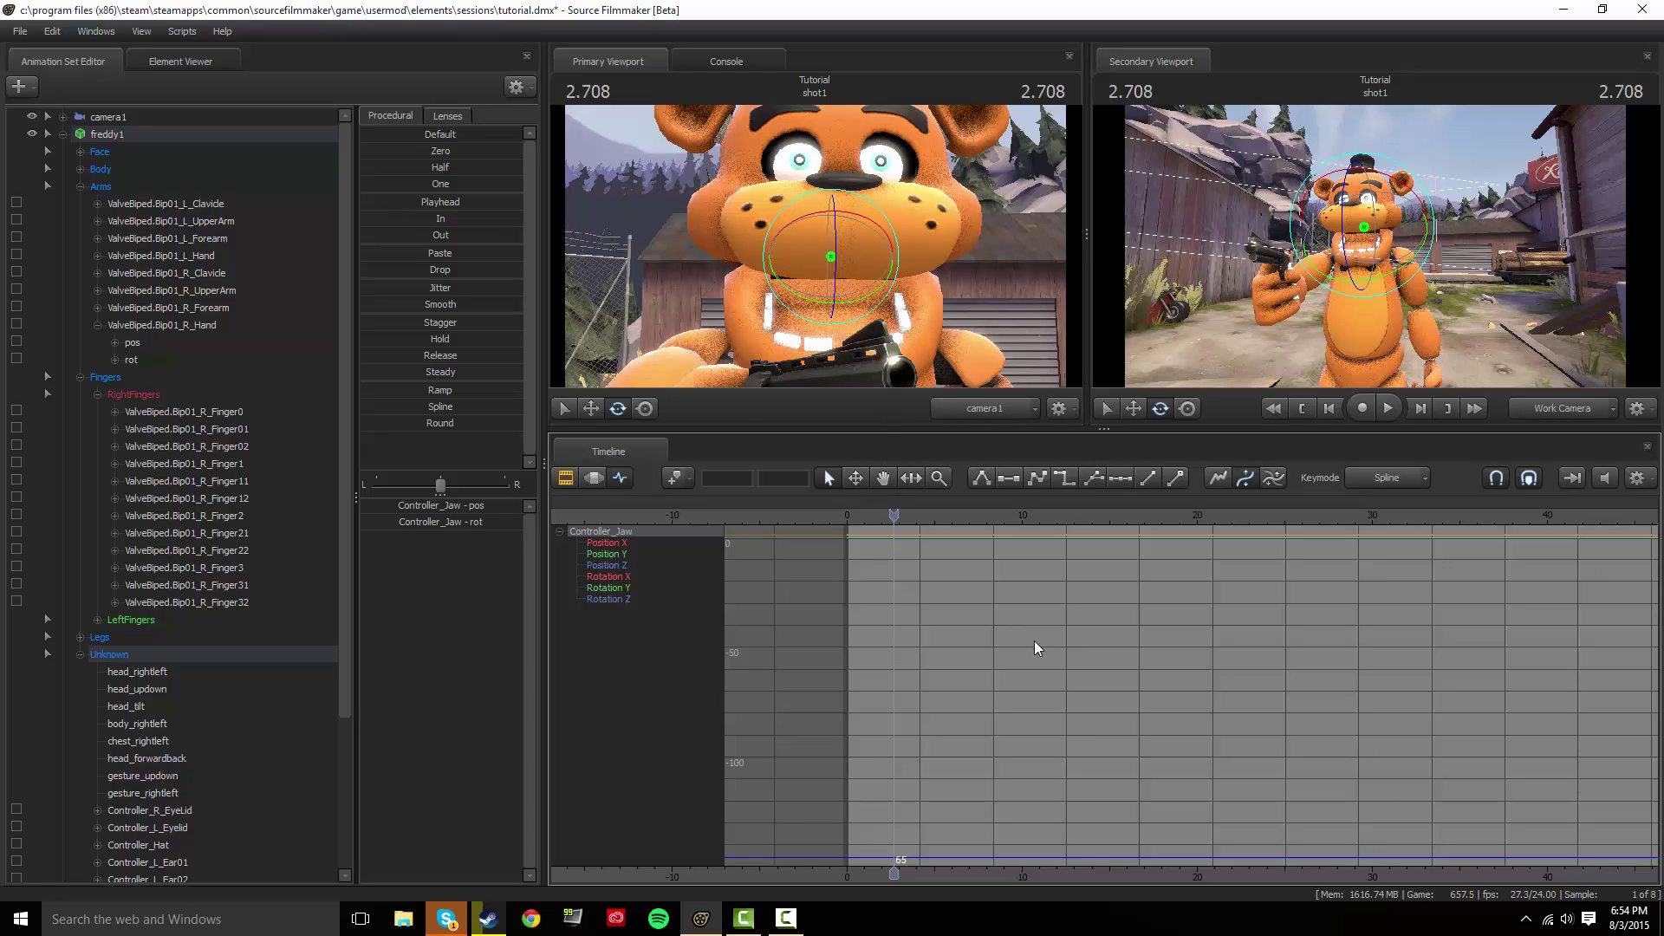
mouse_move(898, 514)
mouse_down()
mouse_move(882, 511)
mouse_move(901, 509)
mouse_up()
scroll(981, 623, up, 2)
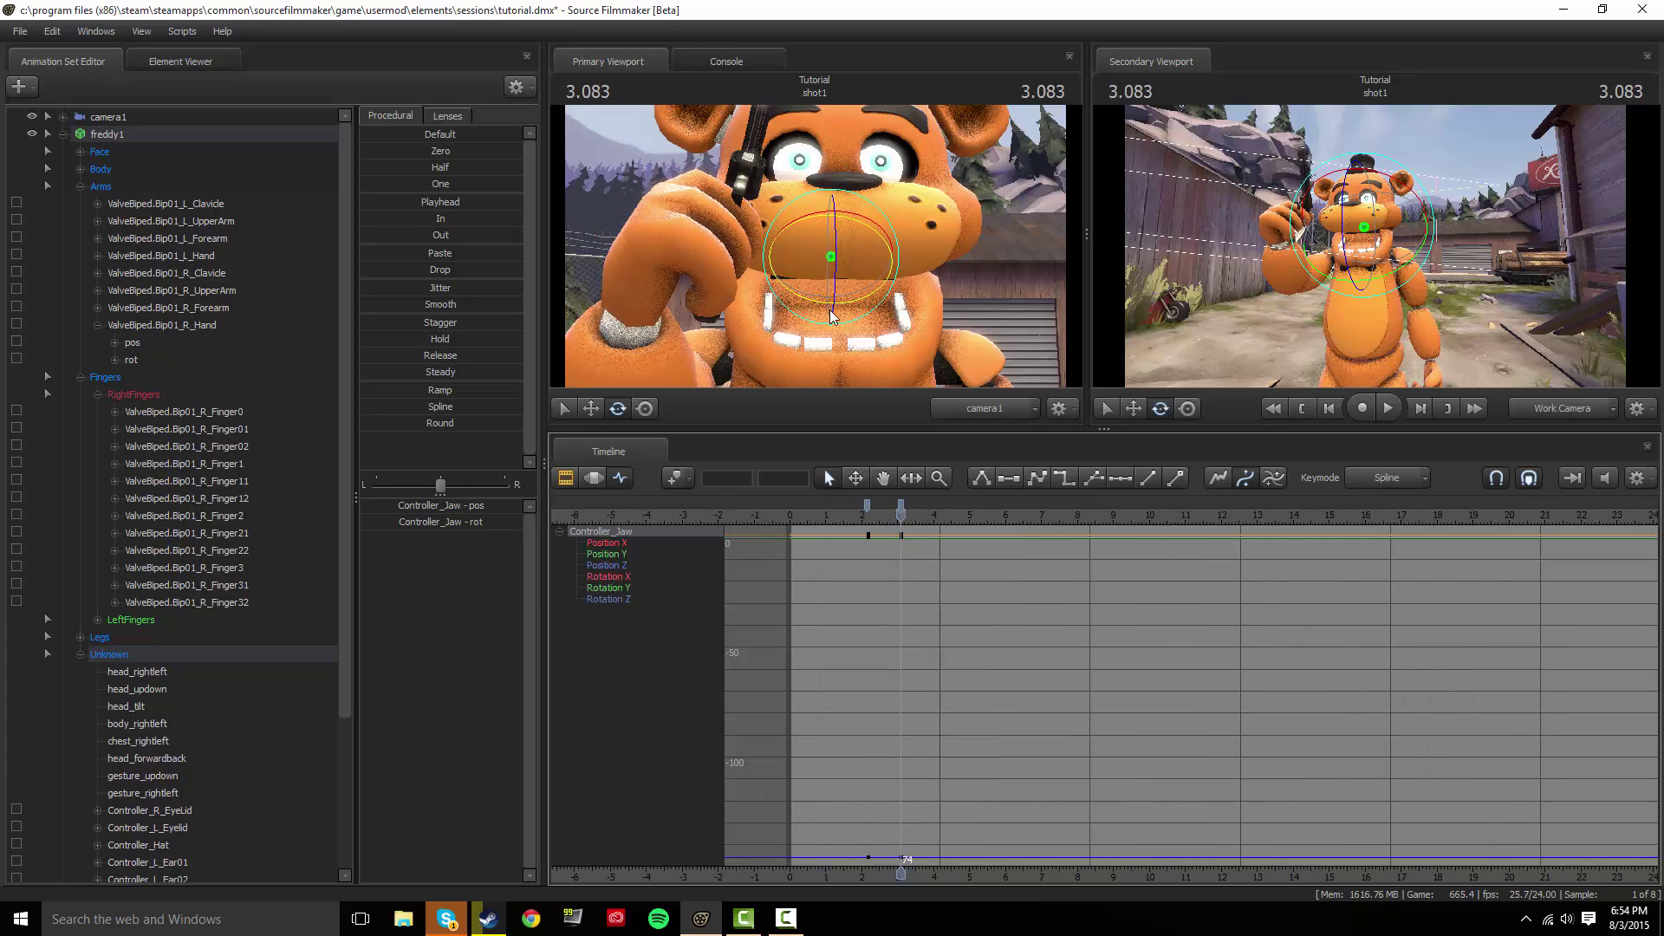
mouse_move(897, 514)
mouse_down()
mouse_move(863, 516)
mouse_move(900, 518)
mouse_up()
click(902, 504)
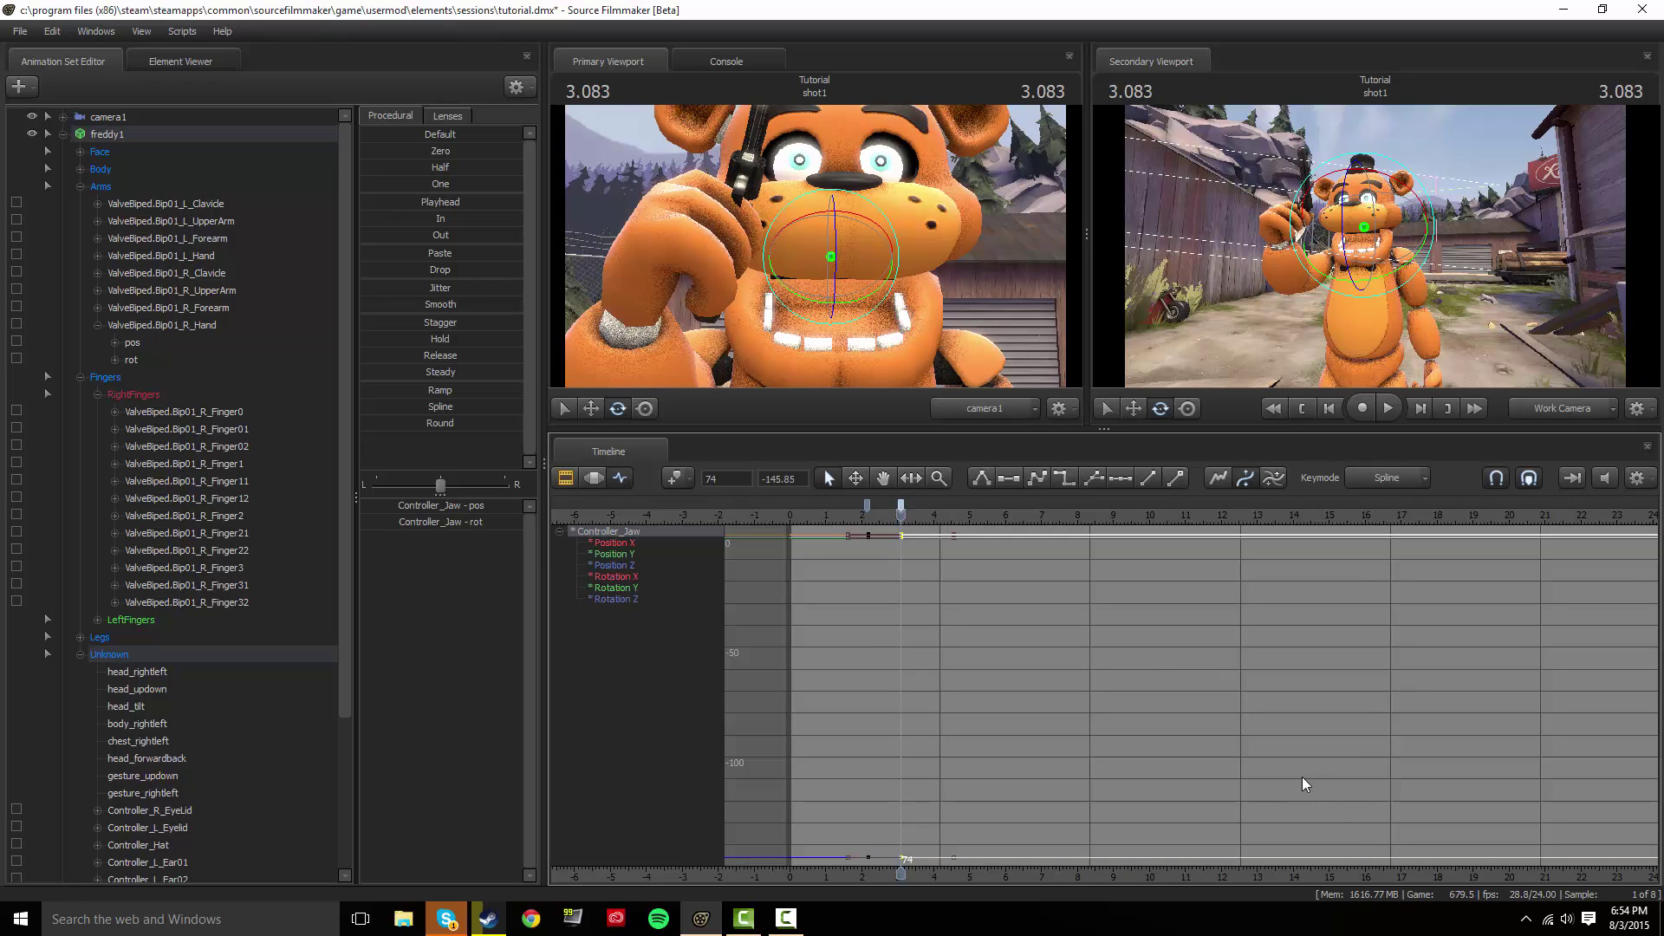
key(Delete)
click(867, 506)
click(880, 541)
Keyframe Controller_Jaw near the shot's start and at 0.916 s, rotate the jaw closed at 0.916 s, and play the result.
mouse_move(819, 515)
mouse_down()
mouse_move(799, 517)
mouse_move(822, 516)
mouse_up()
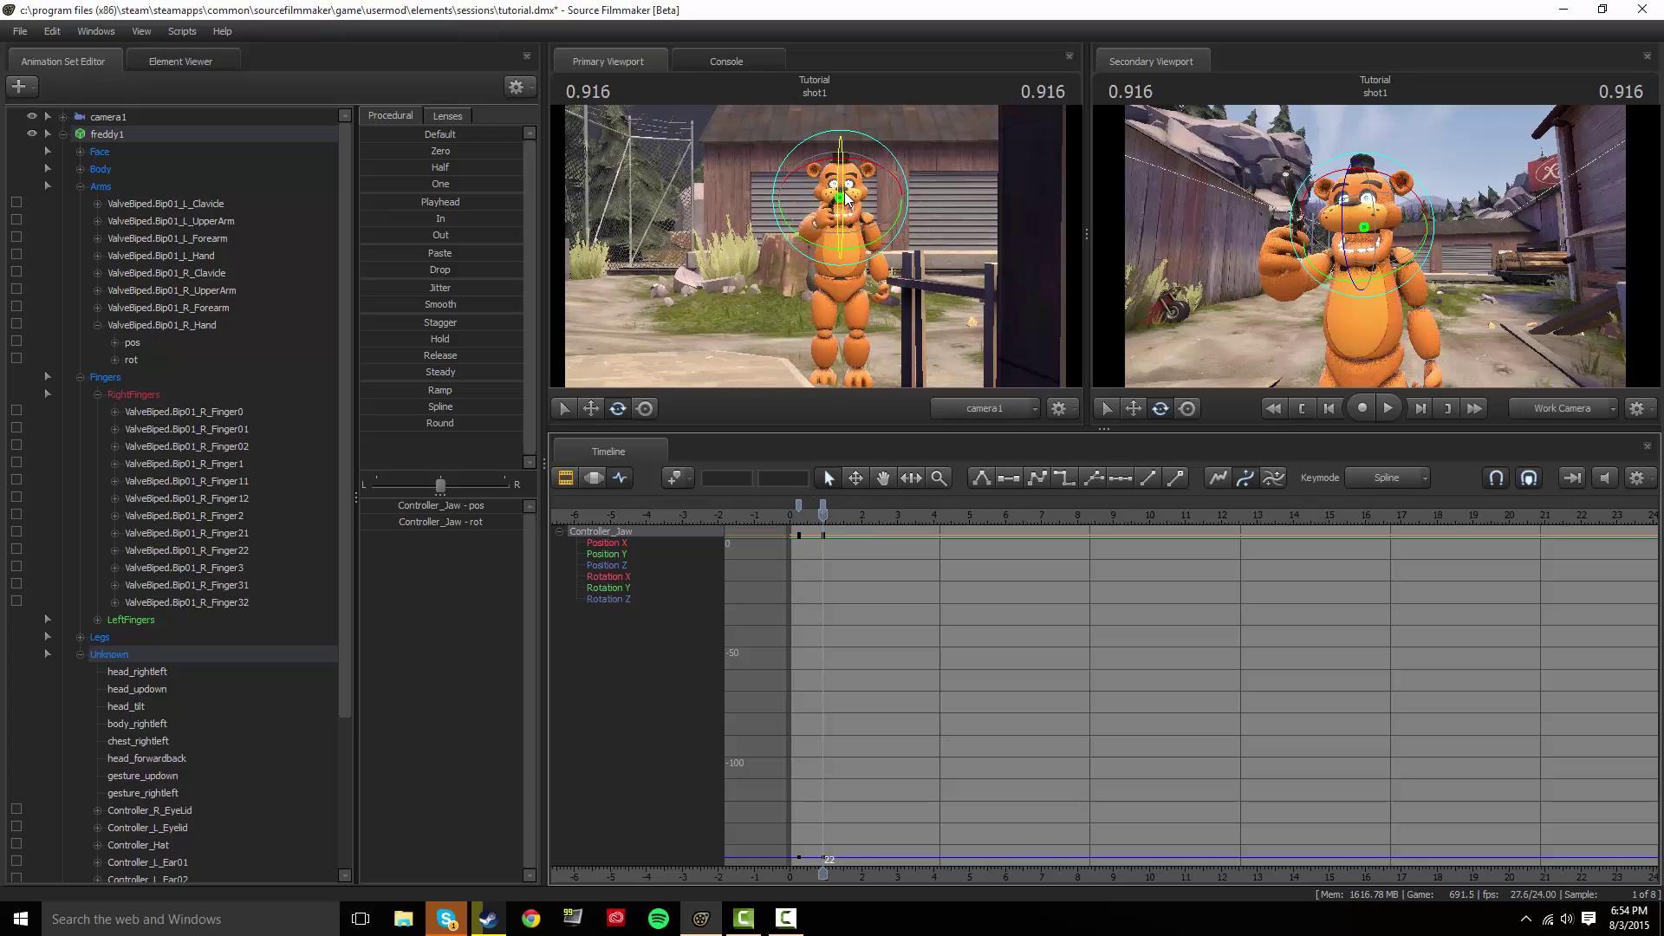
drag(847, 200, 844, 208)
key(space)
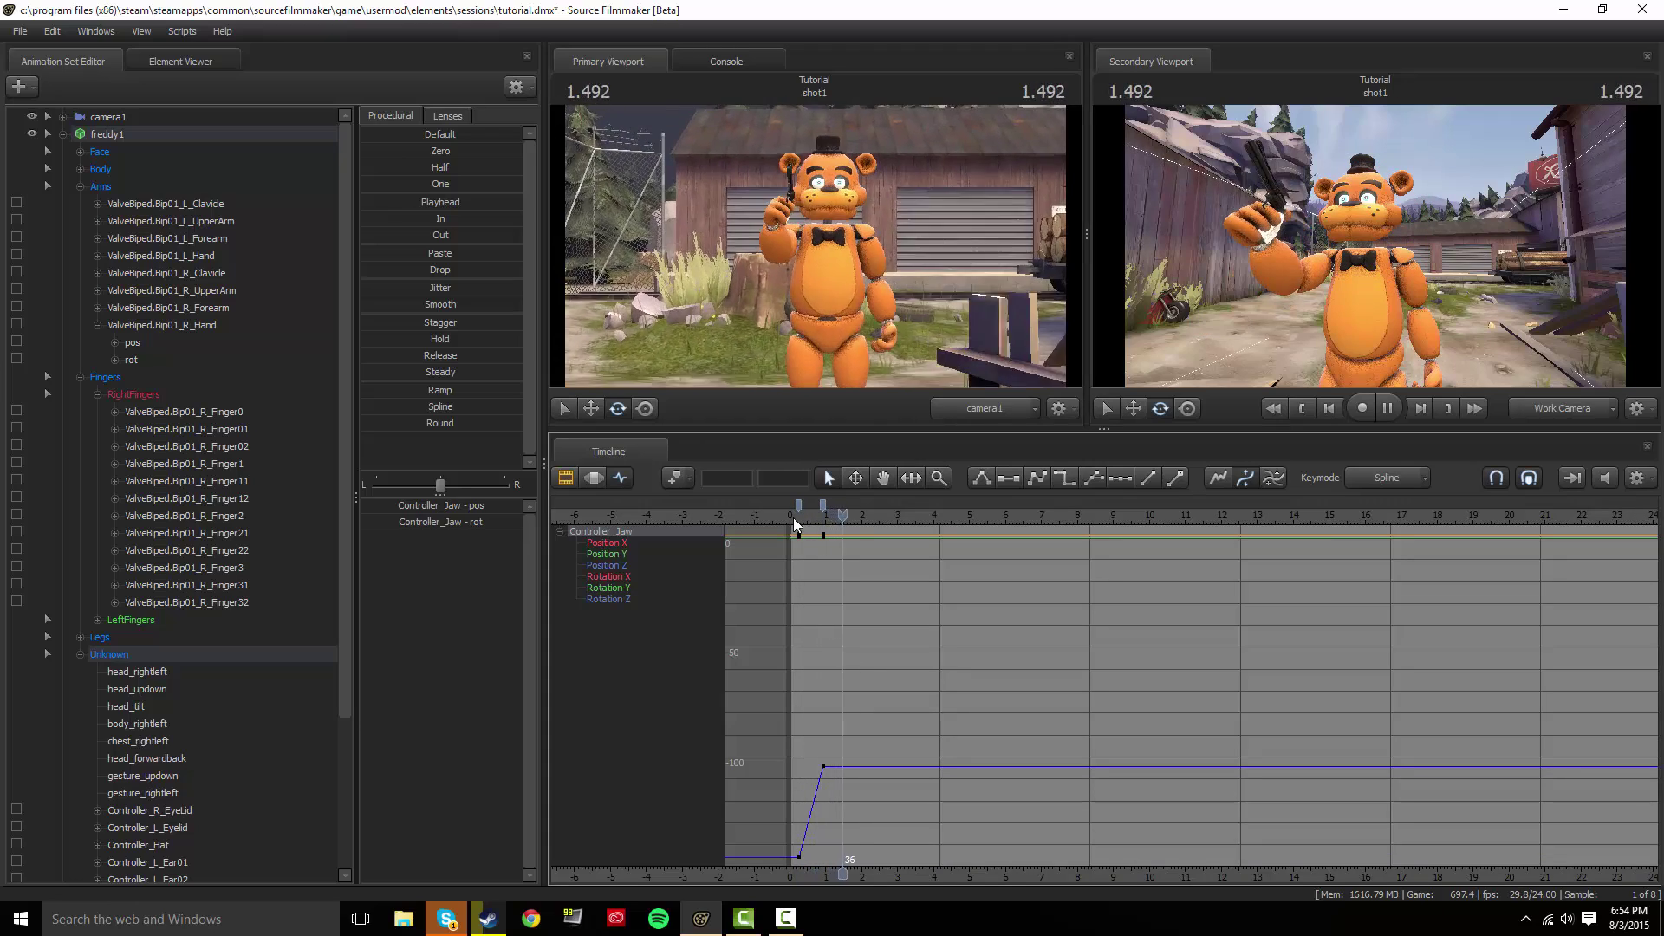
key(space)
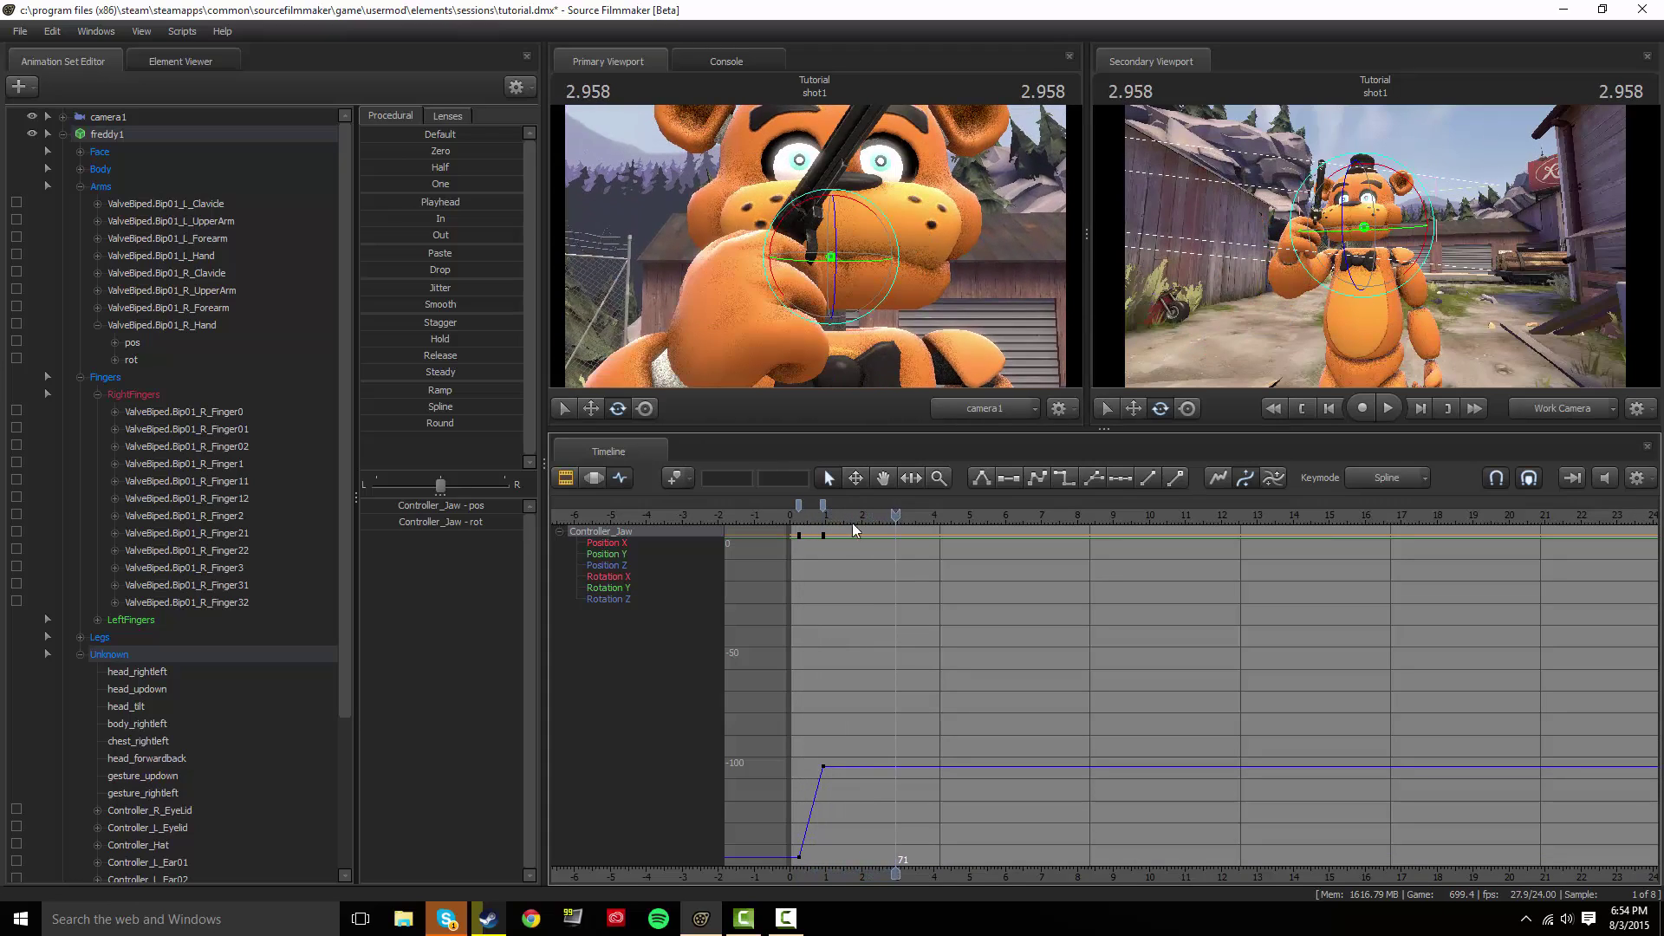
Add a Controller_Jaw keyframe at 2.500 s, rotate the jaw wide open there, and play back the jaw motion.
drag(907, 511, 863, 510)
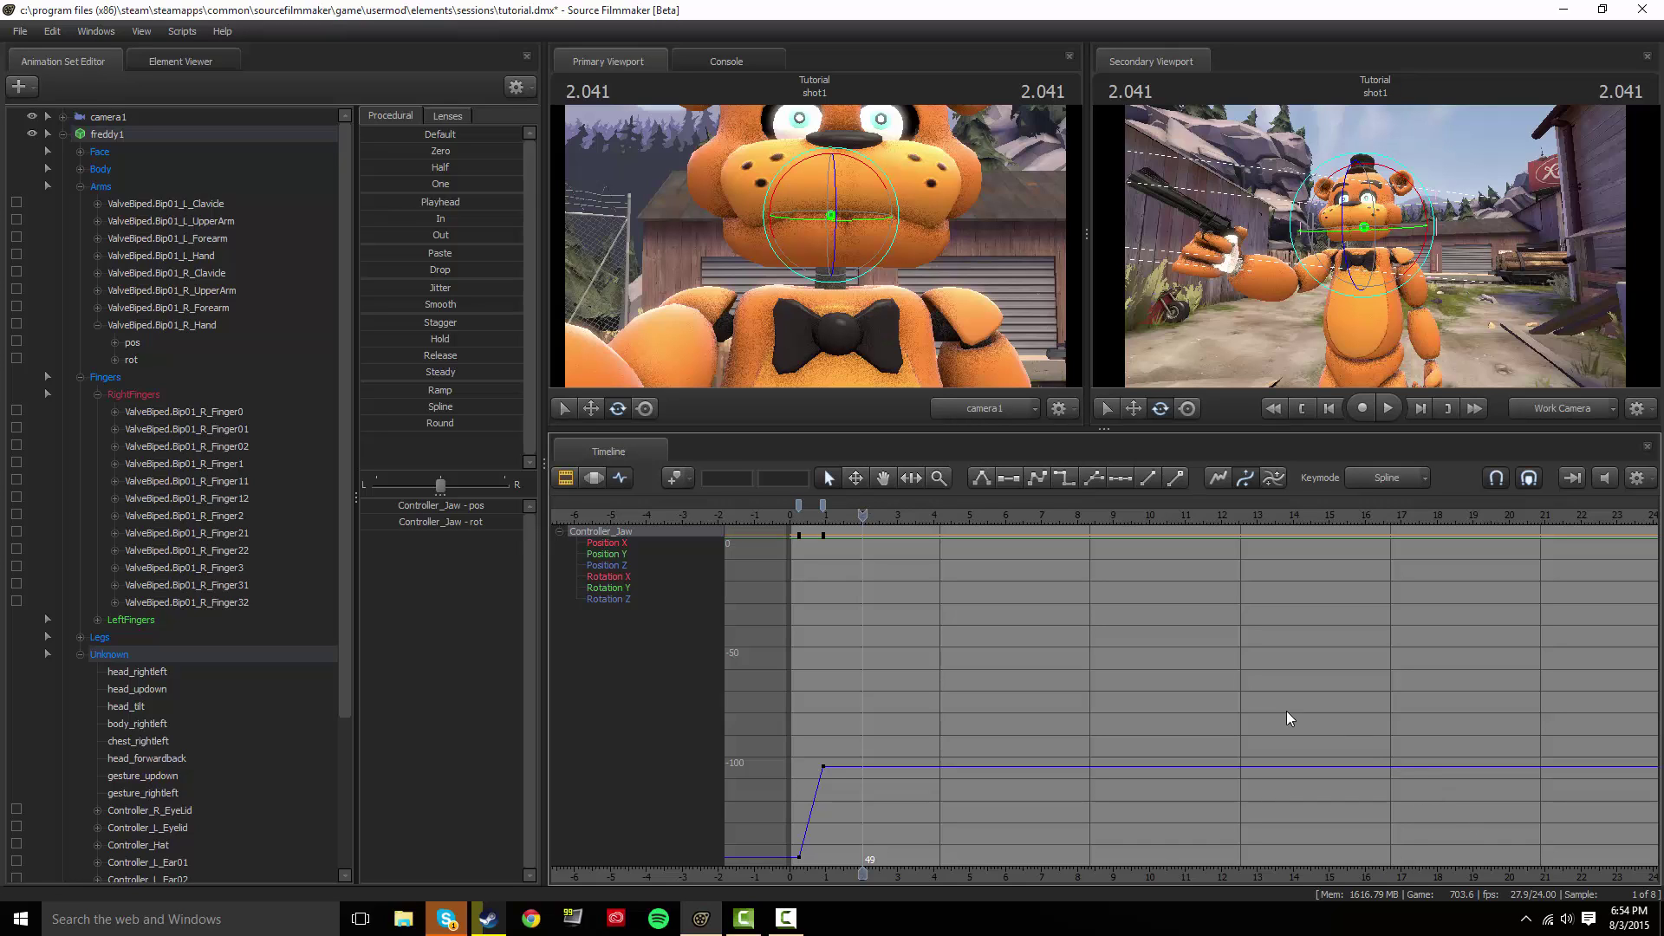
drag(873, 511, 890, 510)
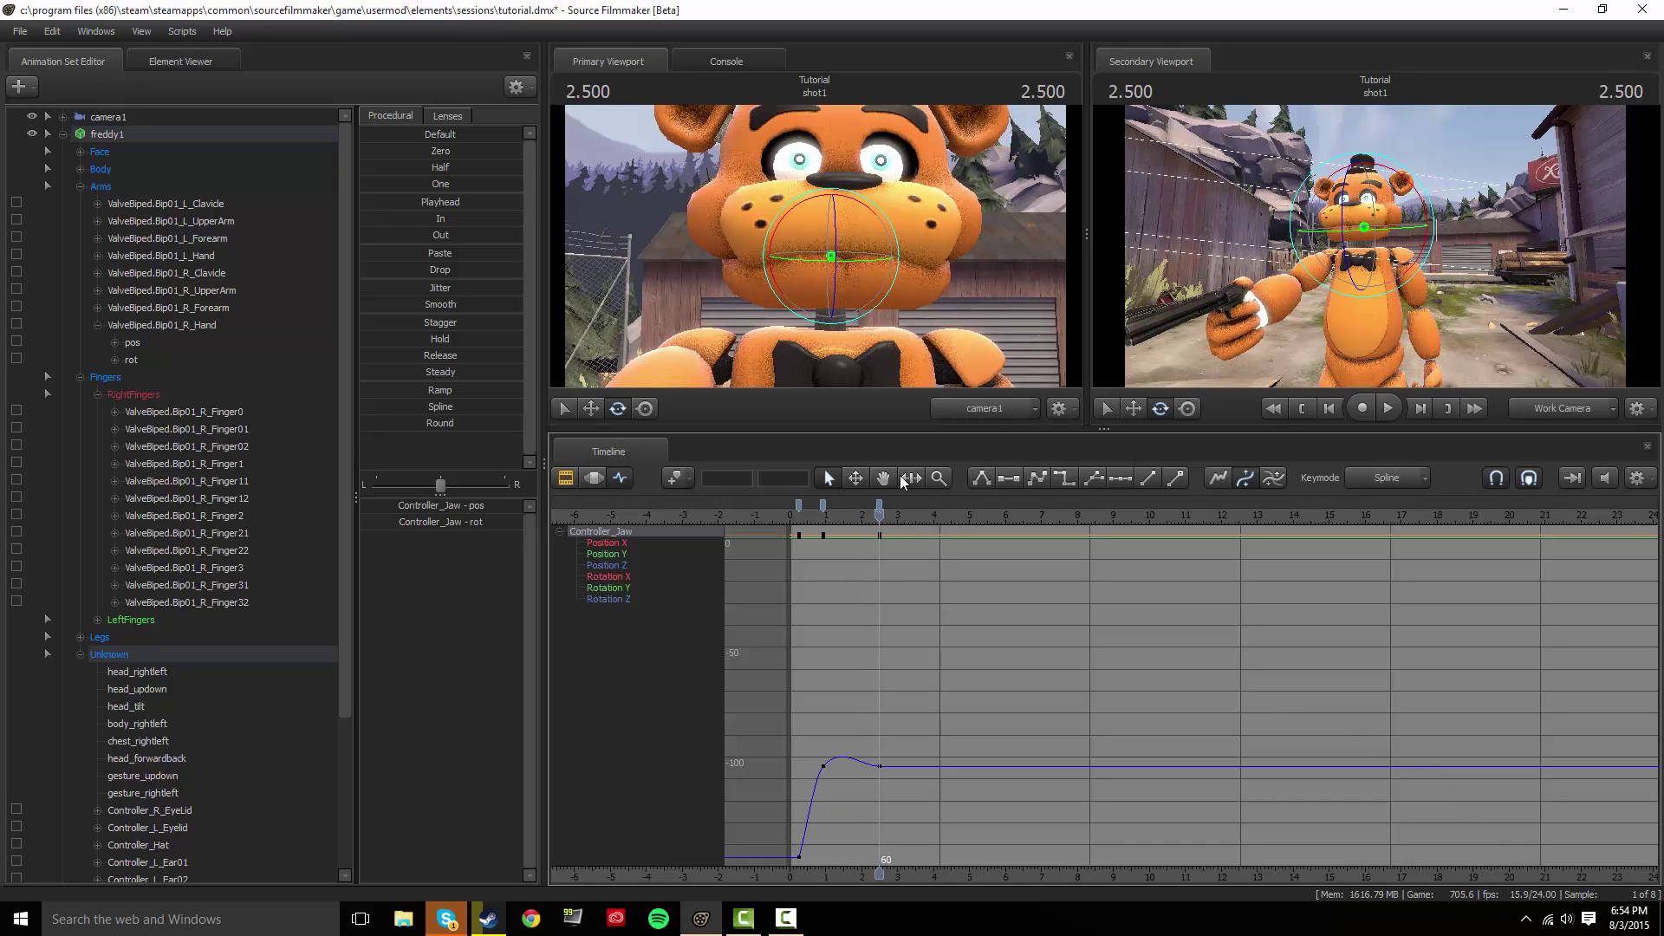
drag(836, 247, 845, 348)
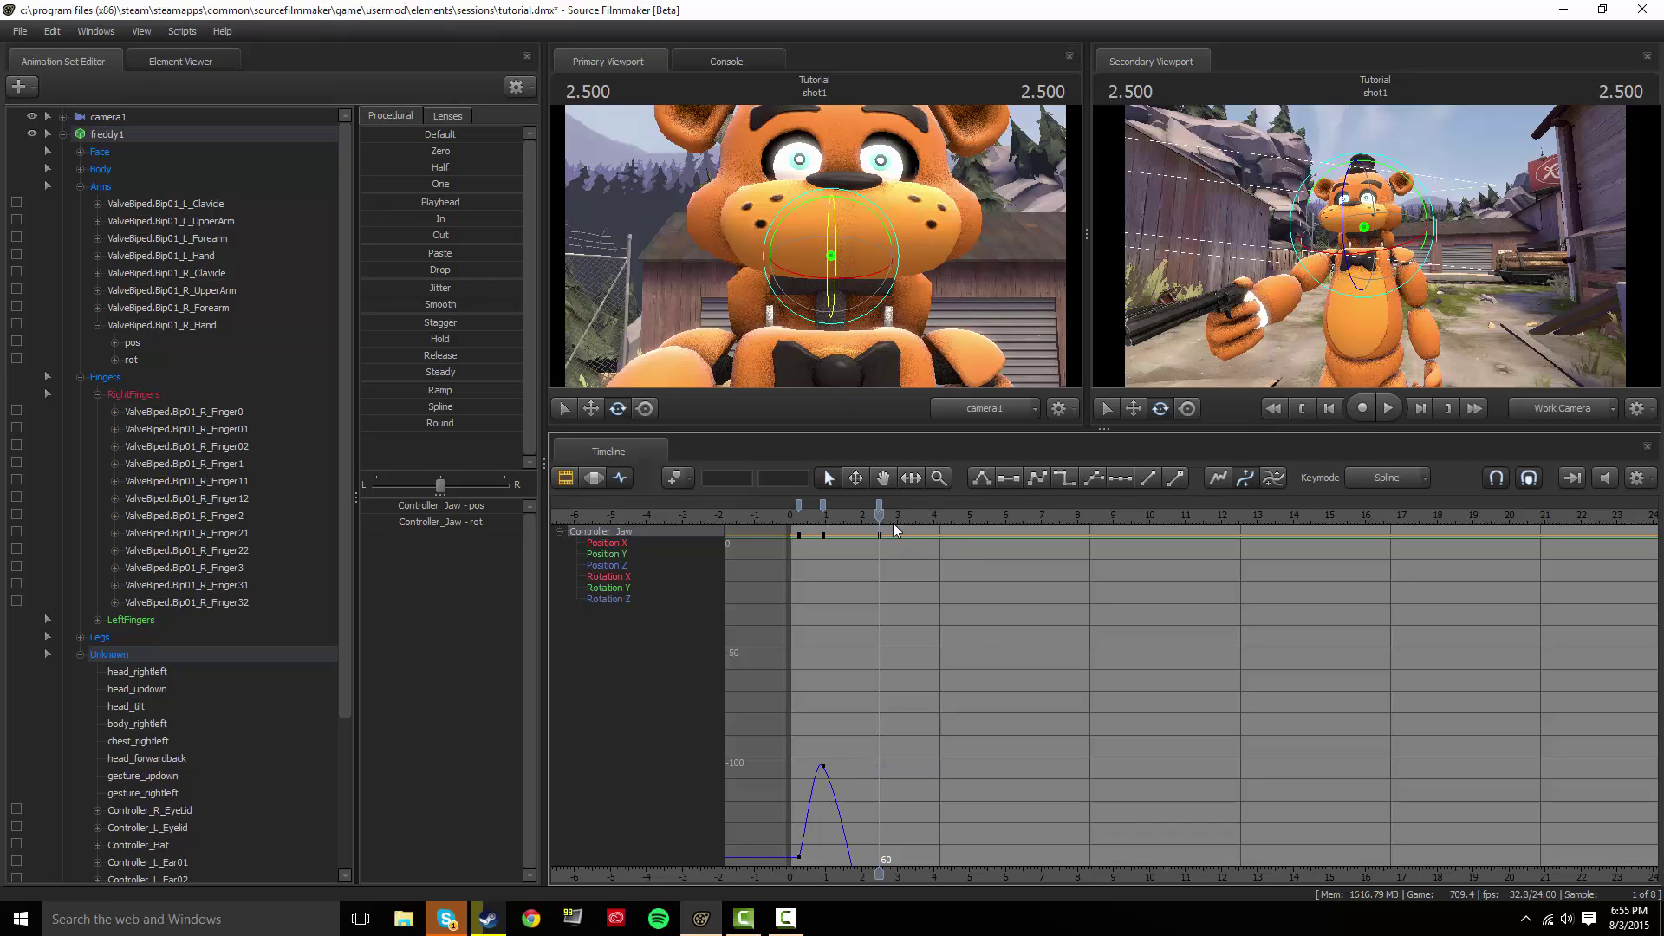
key(space)
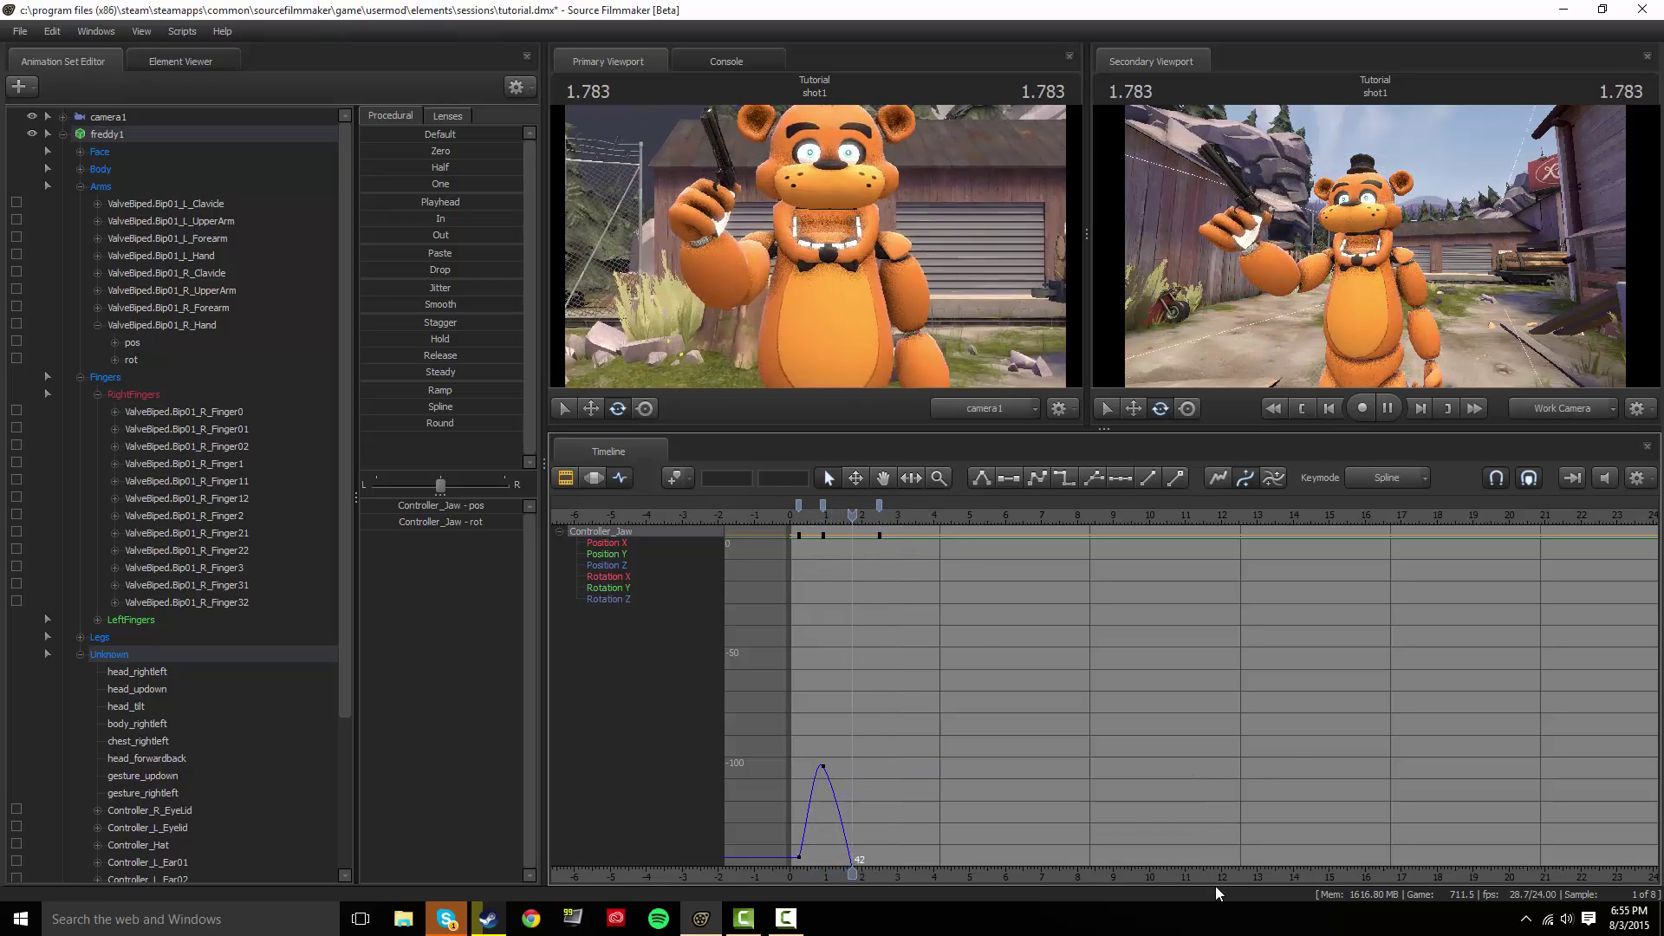
drag(862, 515, 795, 511)
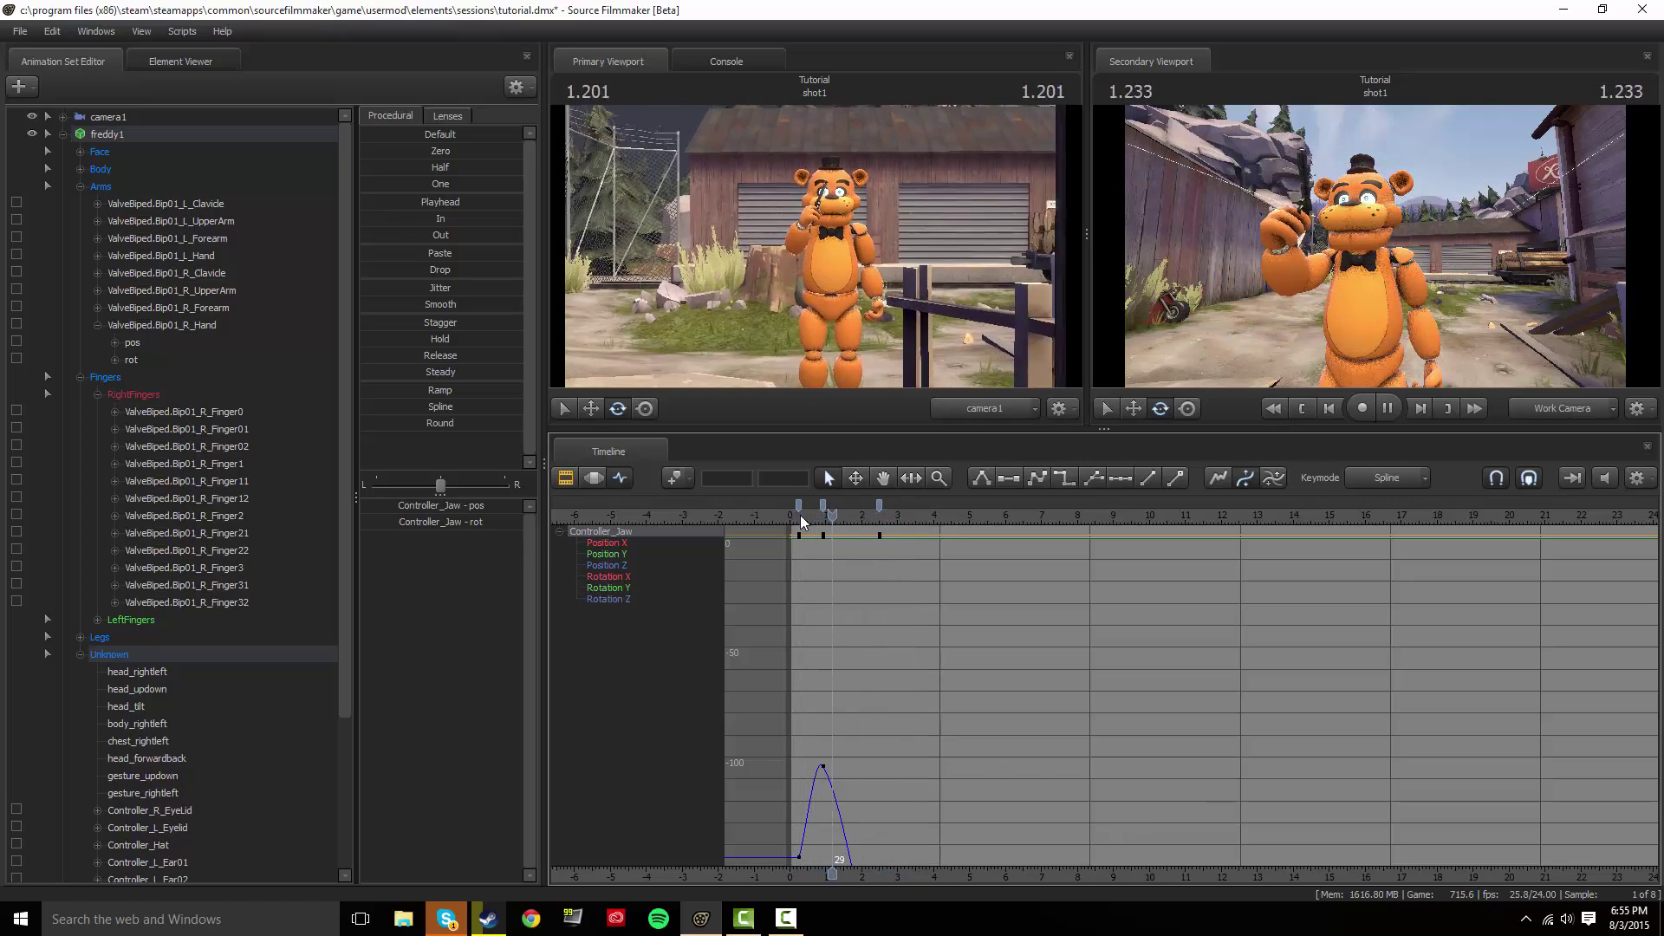
key(space)
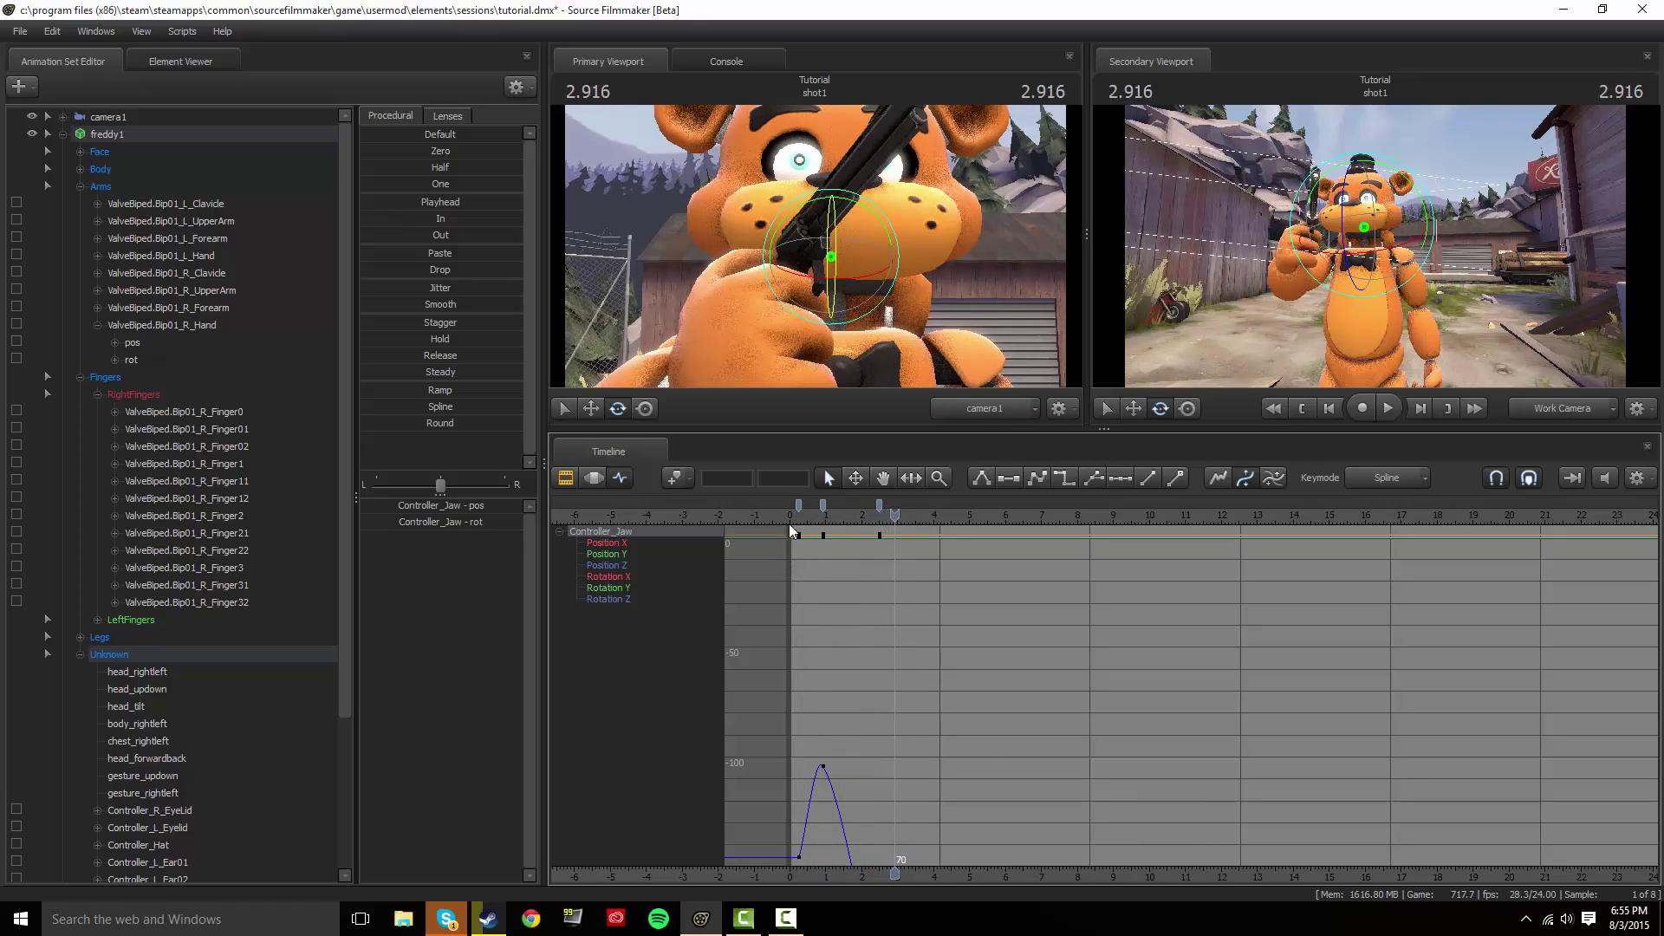
Add another Controller_Jaw keyframe at 4.250 s and activate the Move tool on the jaw.
drag(918, 513, 944, 512)
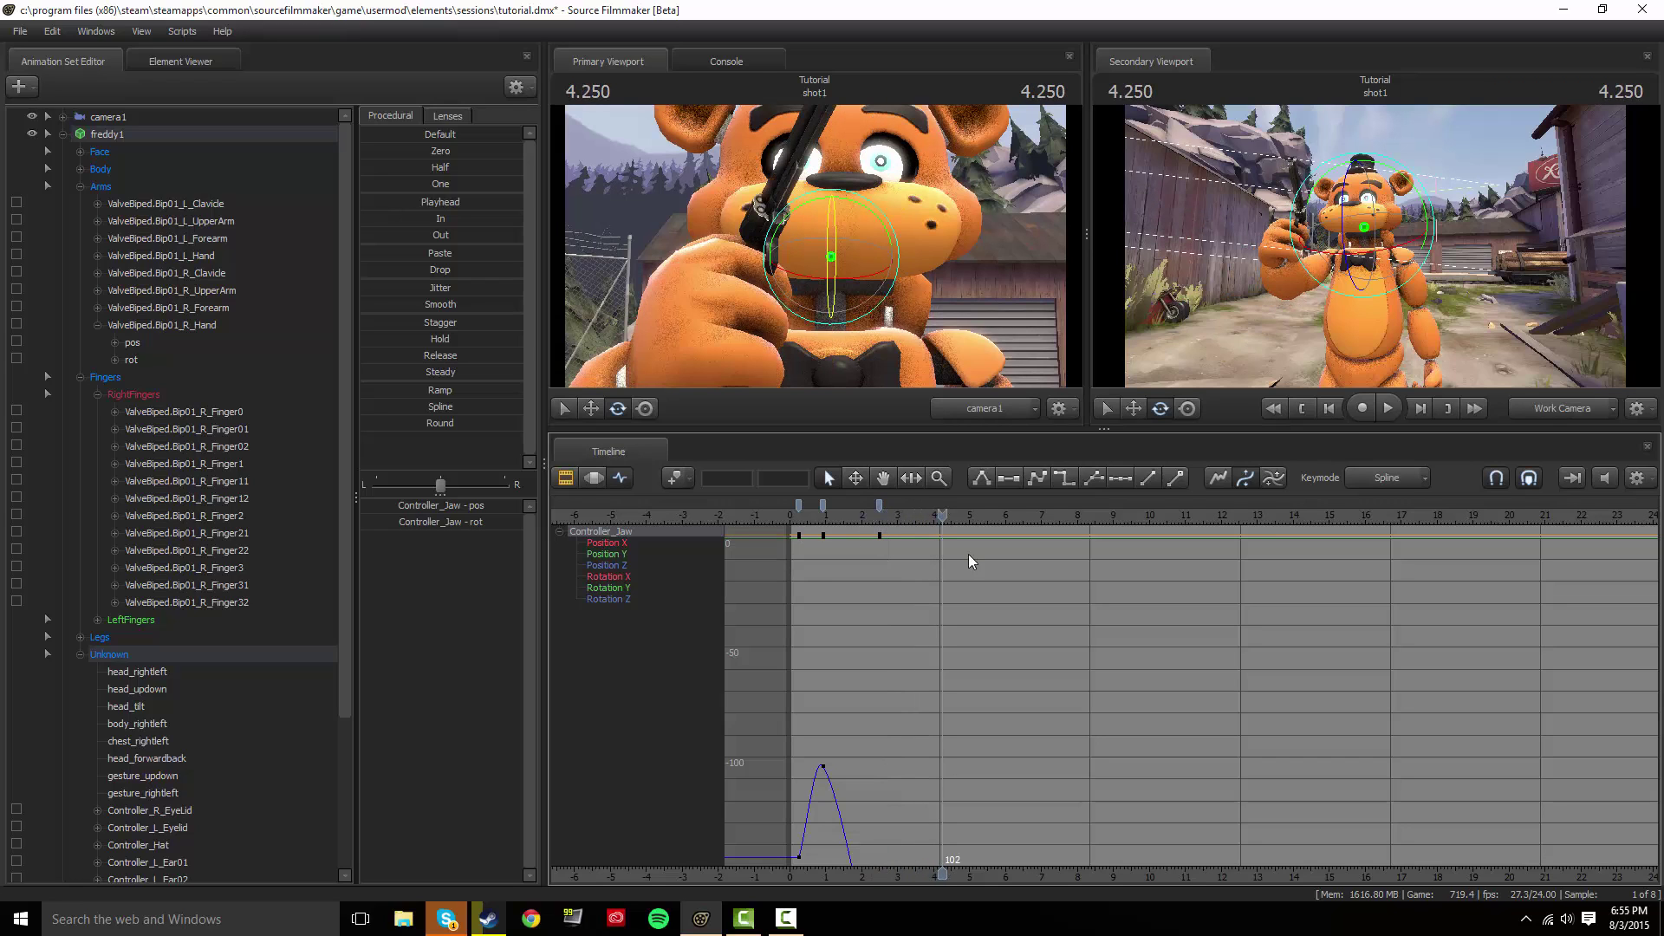
key(m)
click(590, 407)
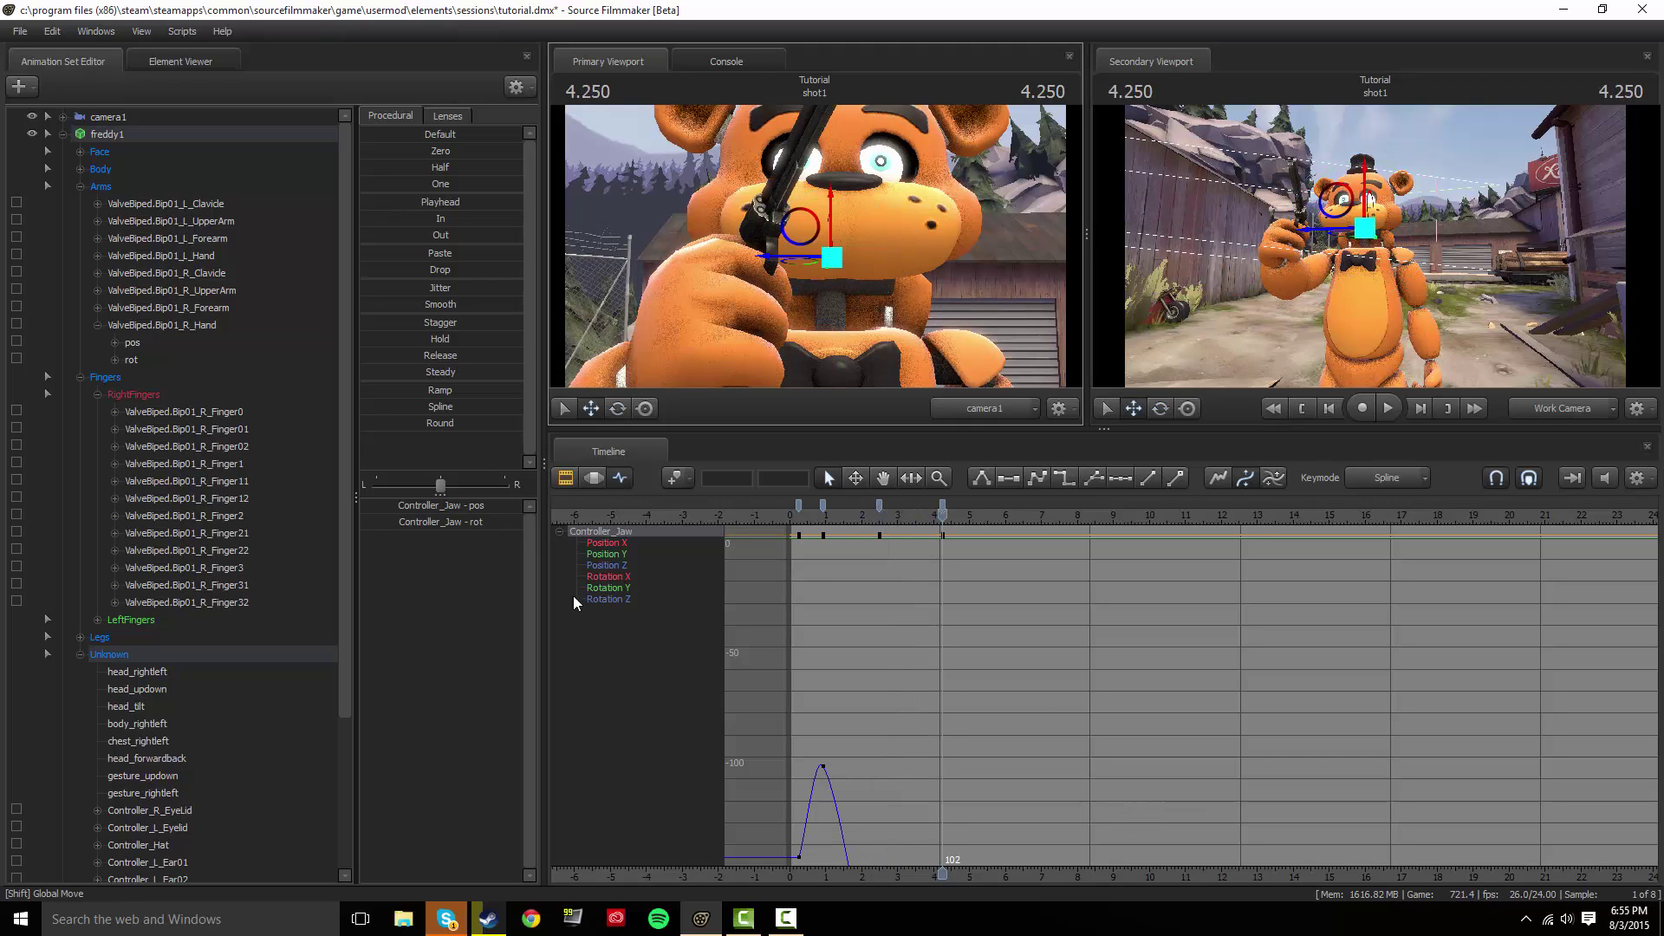
click(564, 407)
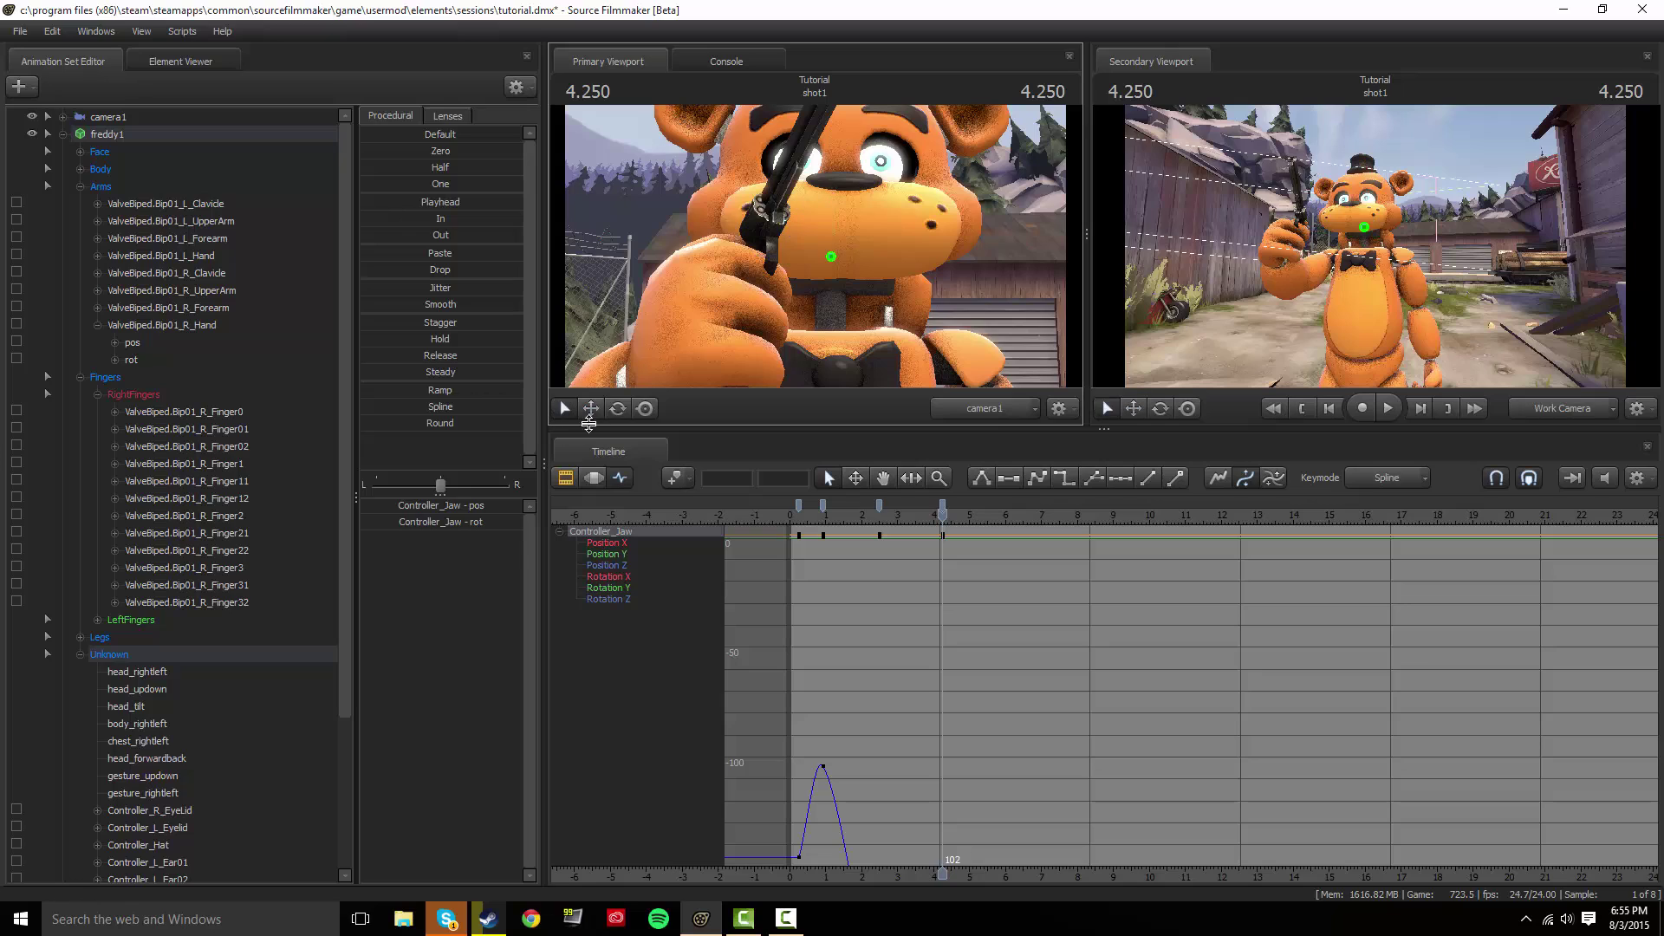
click(588, 407)
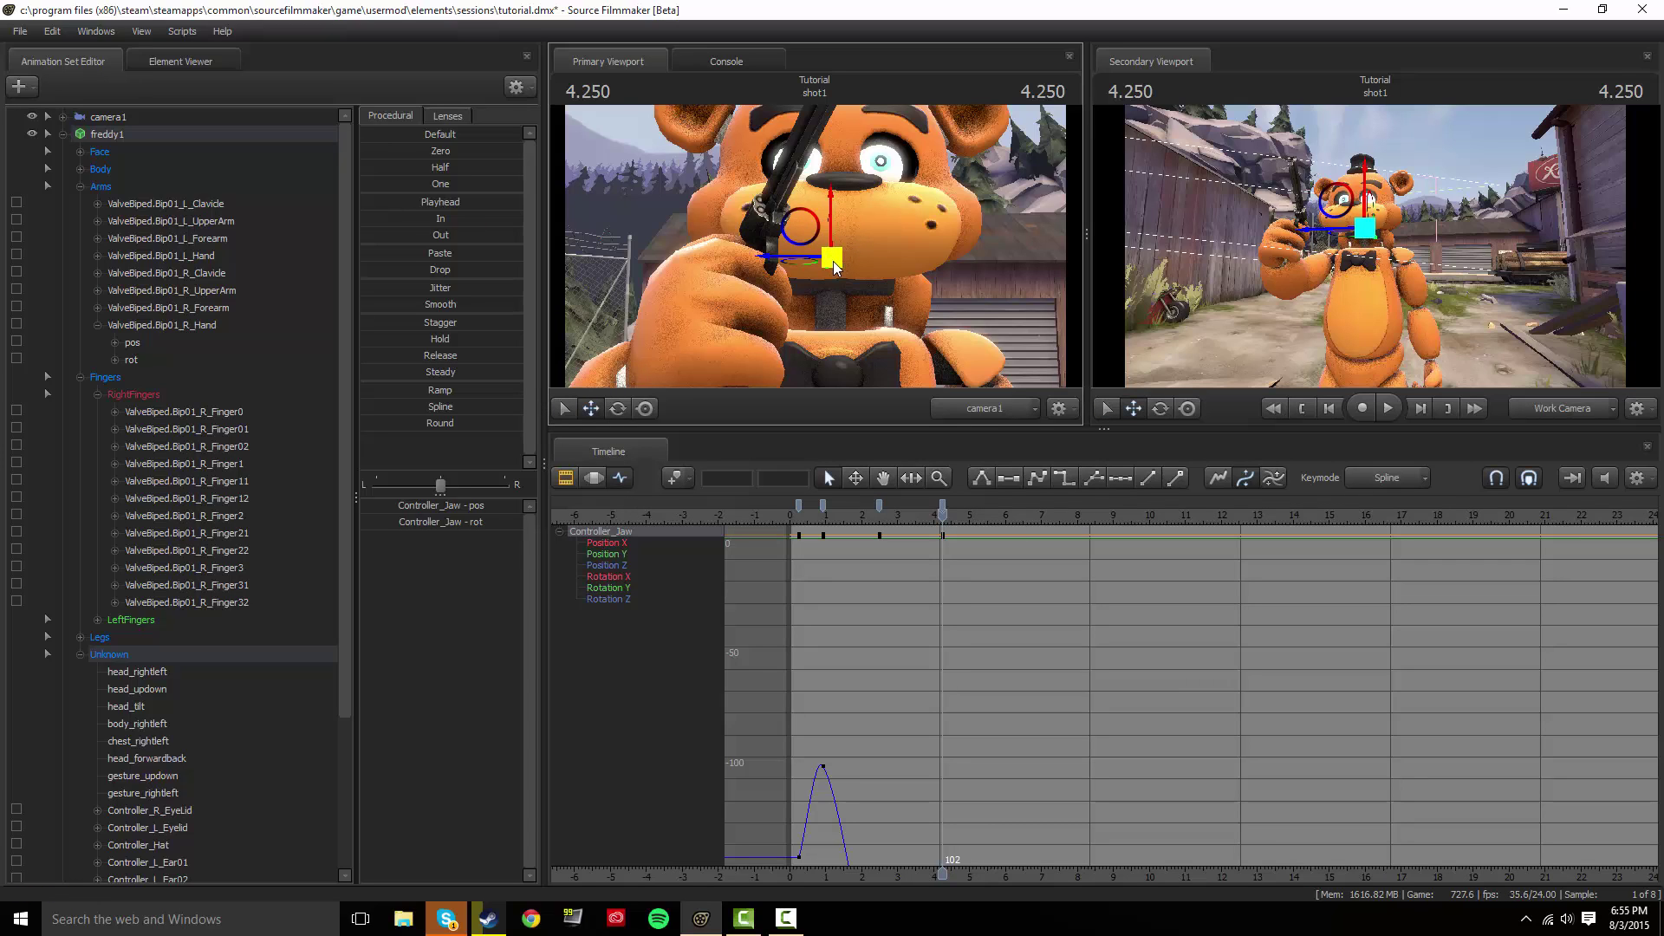
drag(836, 262, 1016, 213)
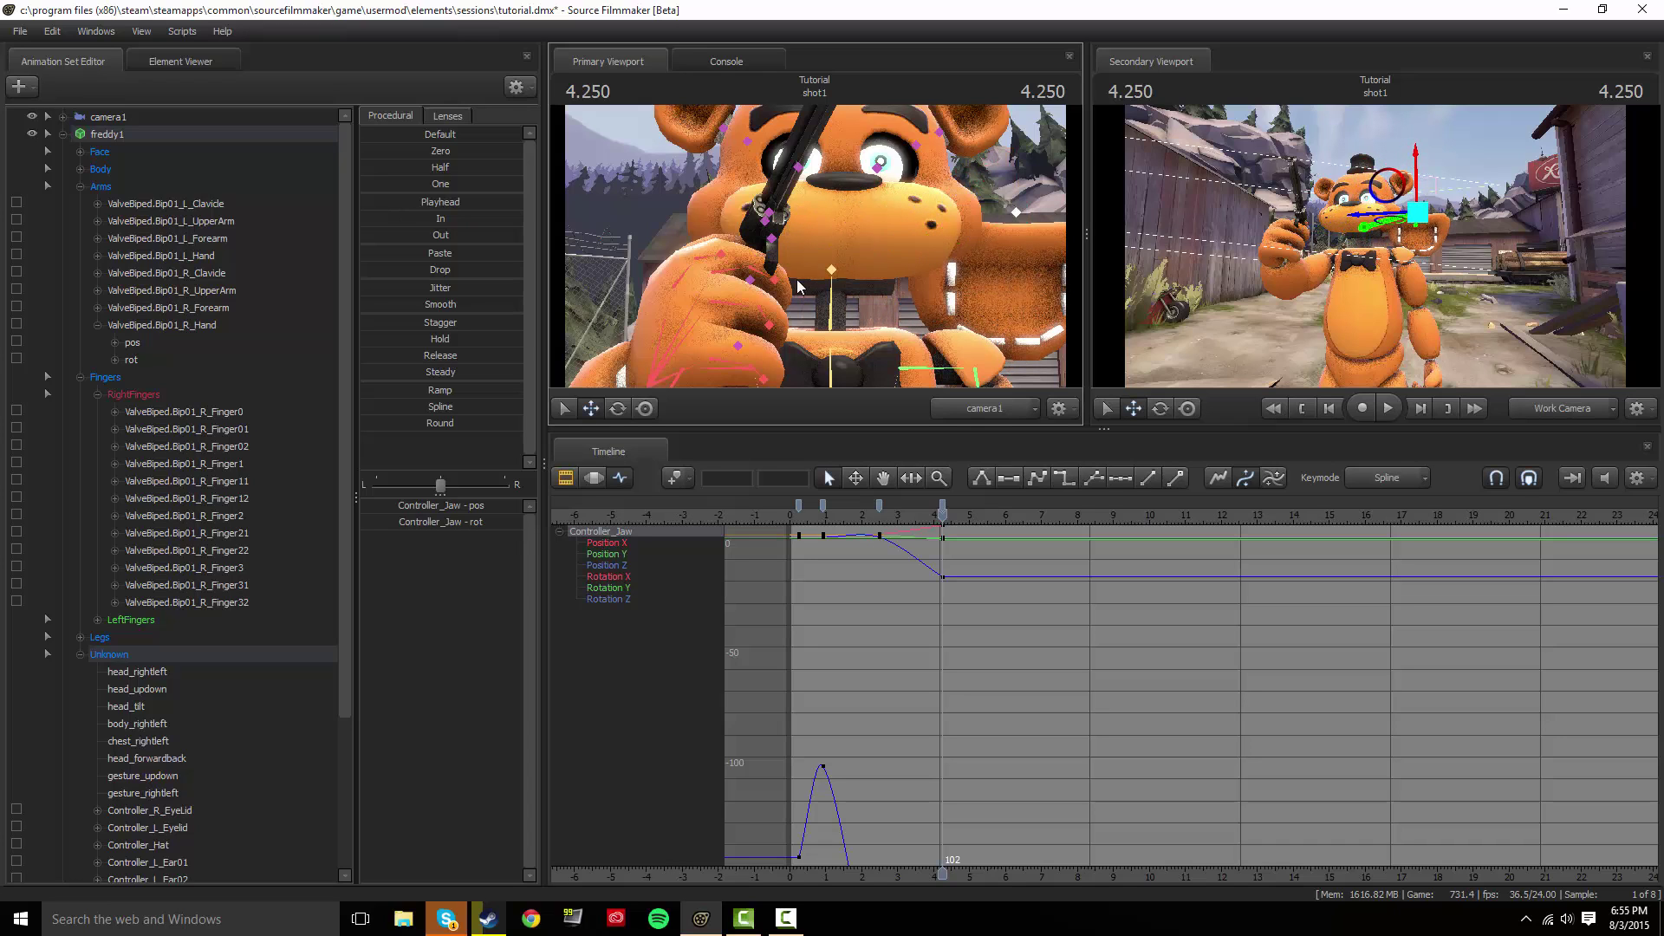
key(ctrl)
key(ctrl+z)
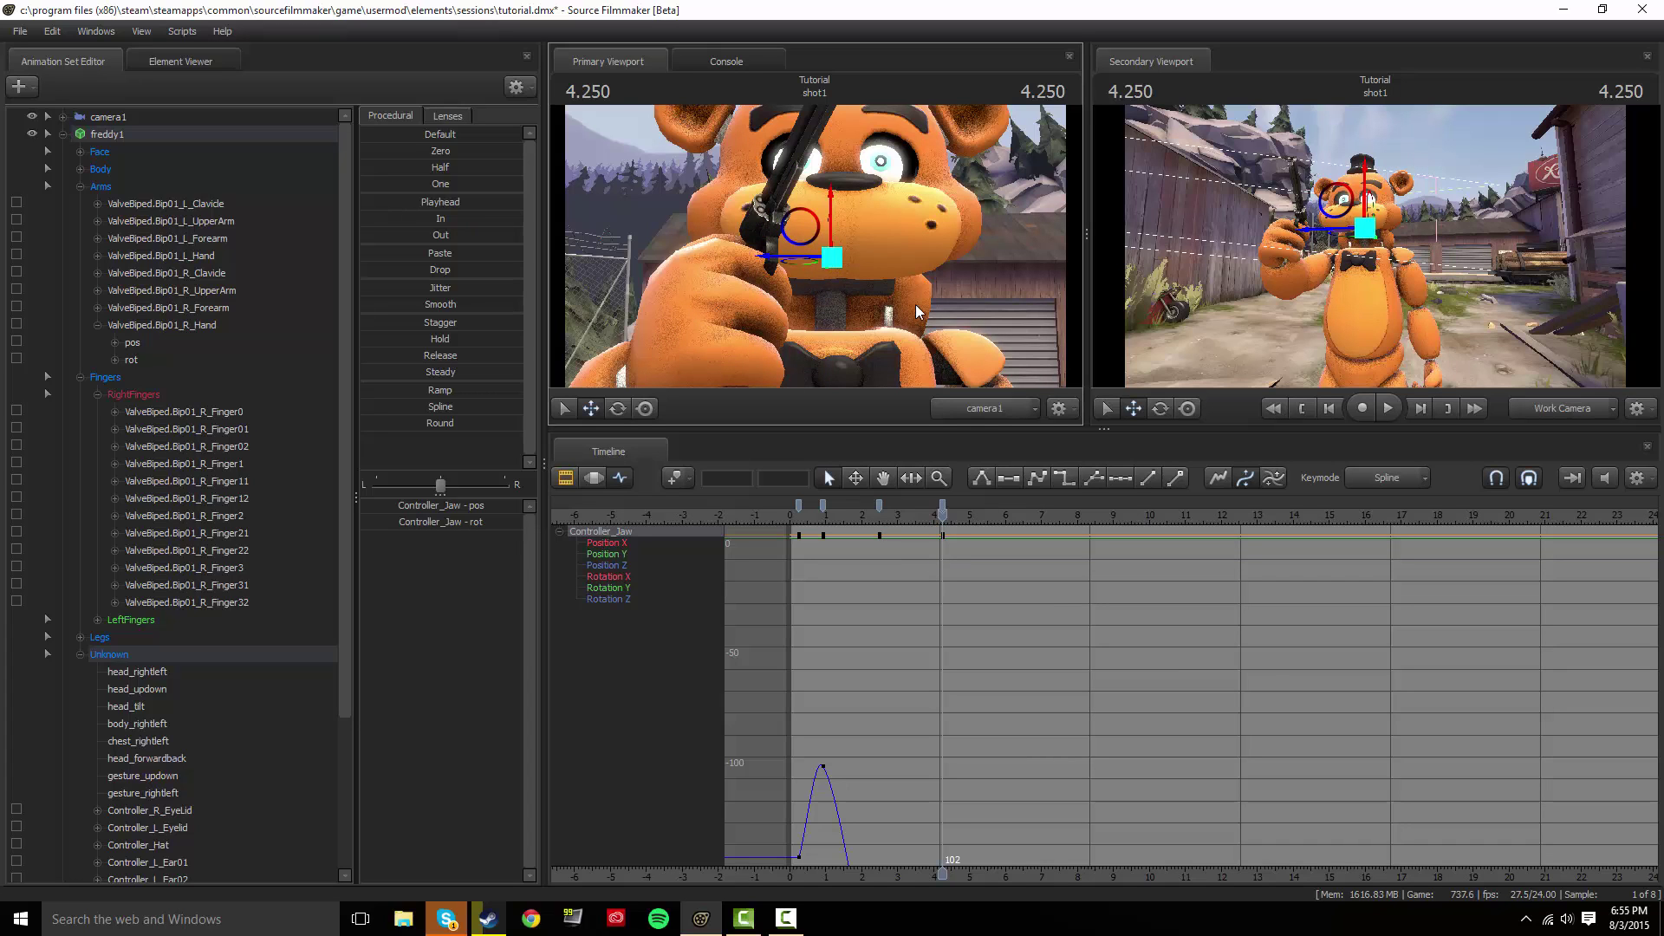
Move Controller_Jaw forward out of Freddy's face at 4.250 s and play back the jaw motion.
drag(1497, 308, 1293, 245)
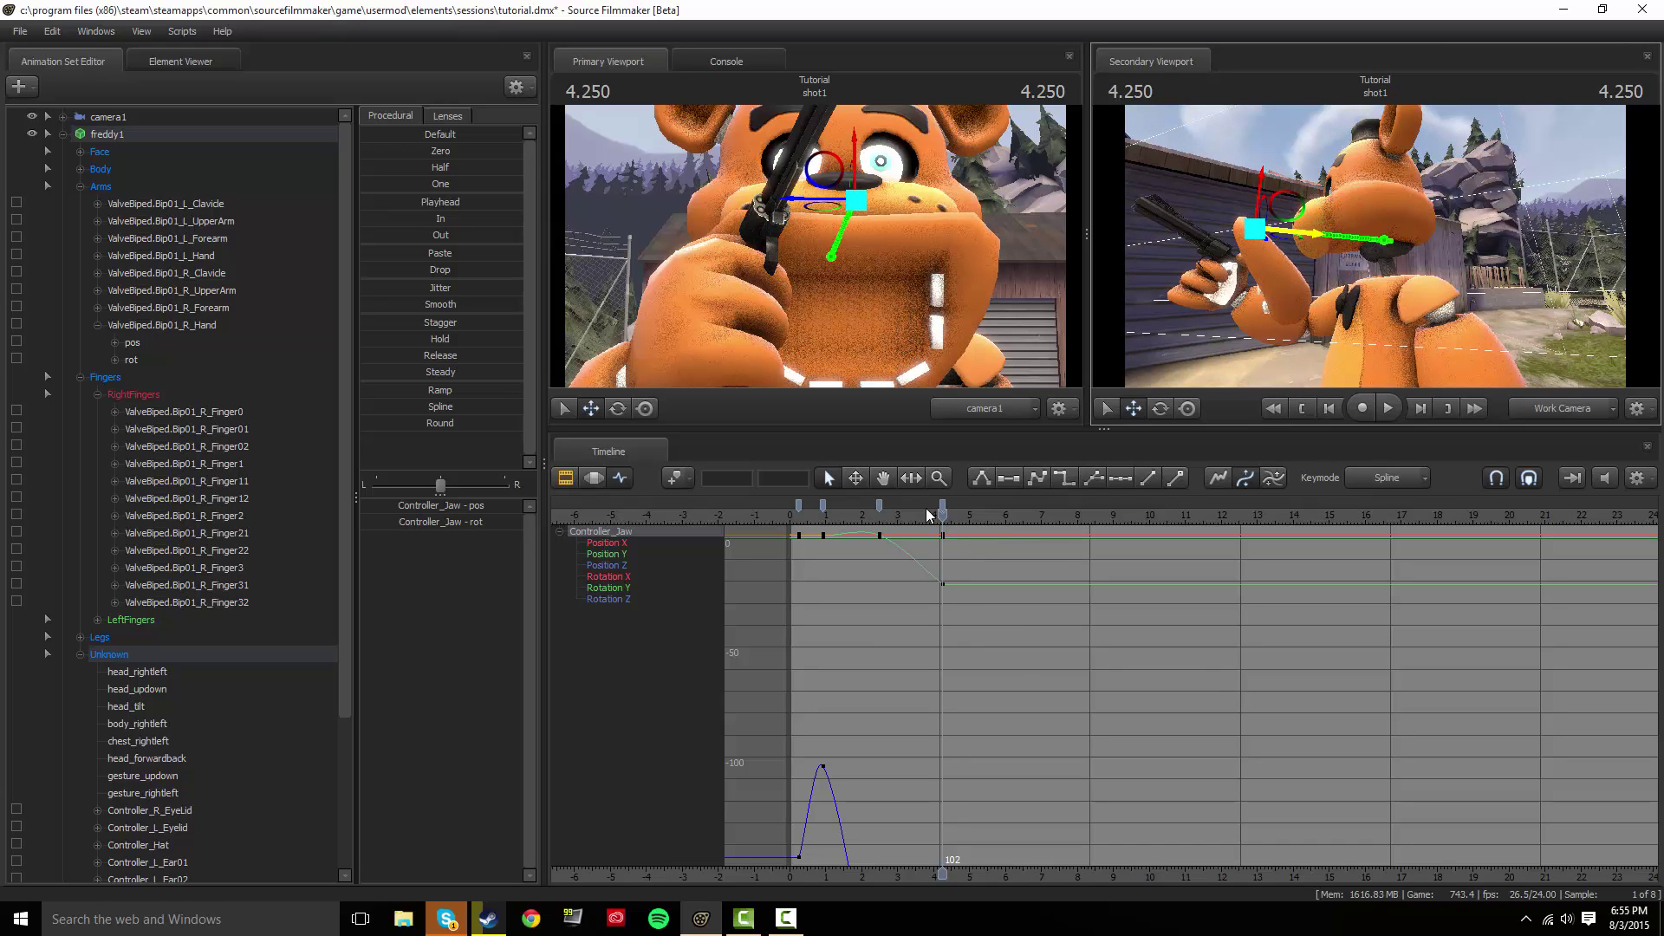
drag(941, 515, 792, 515)
key(space)
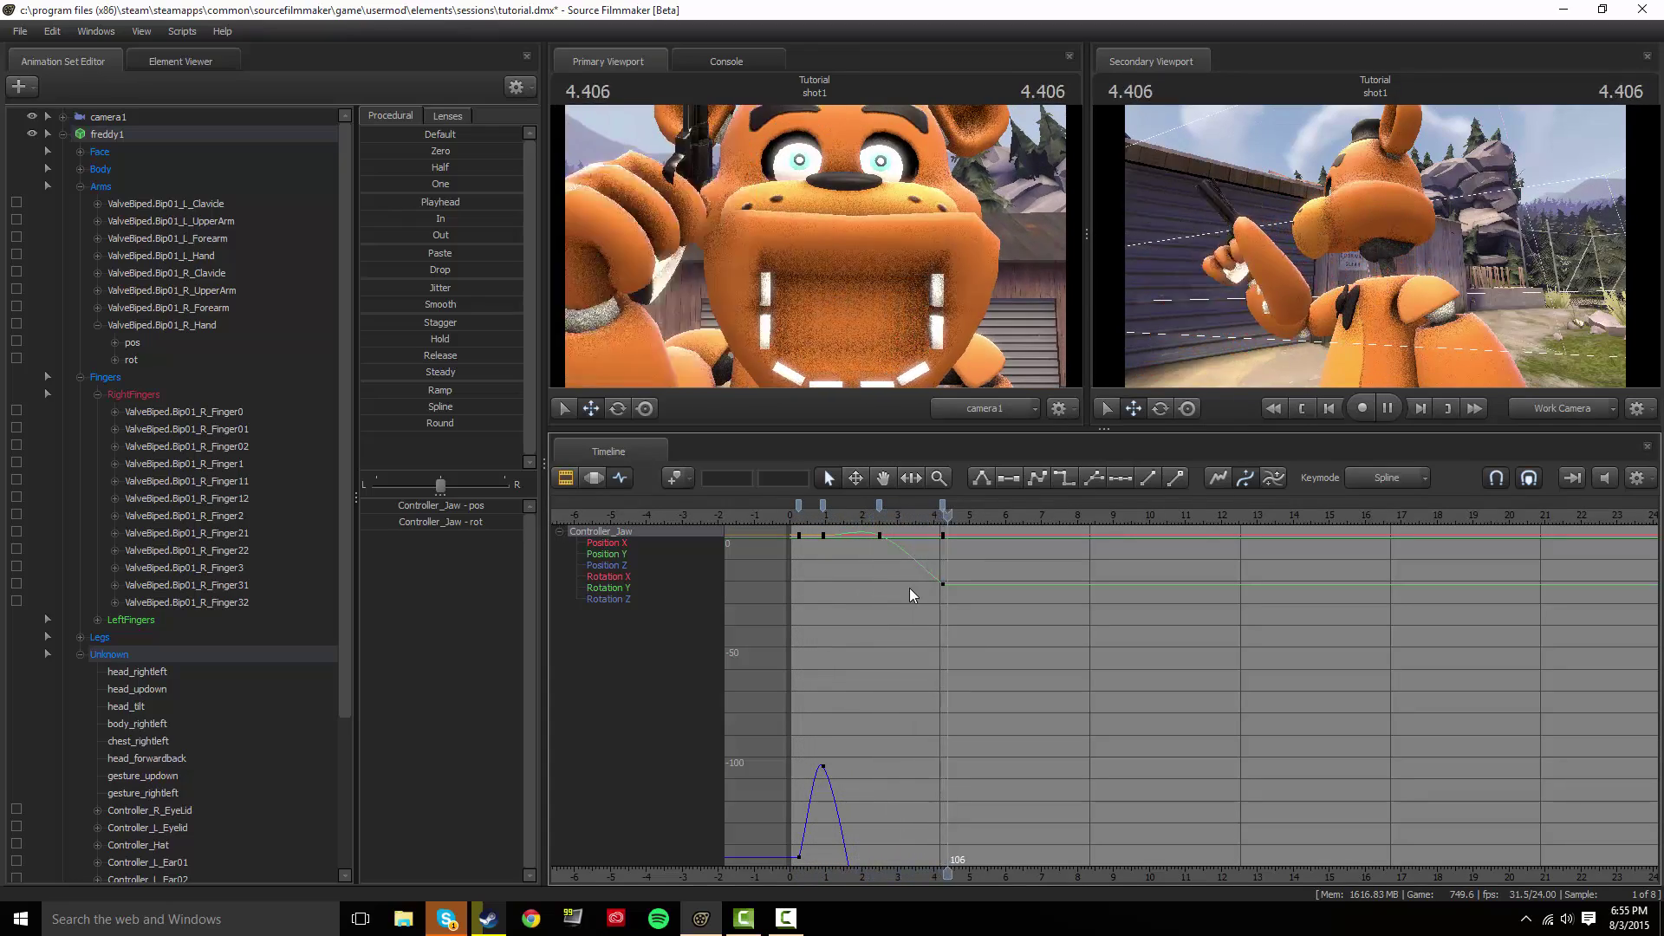
key(space)
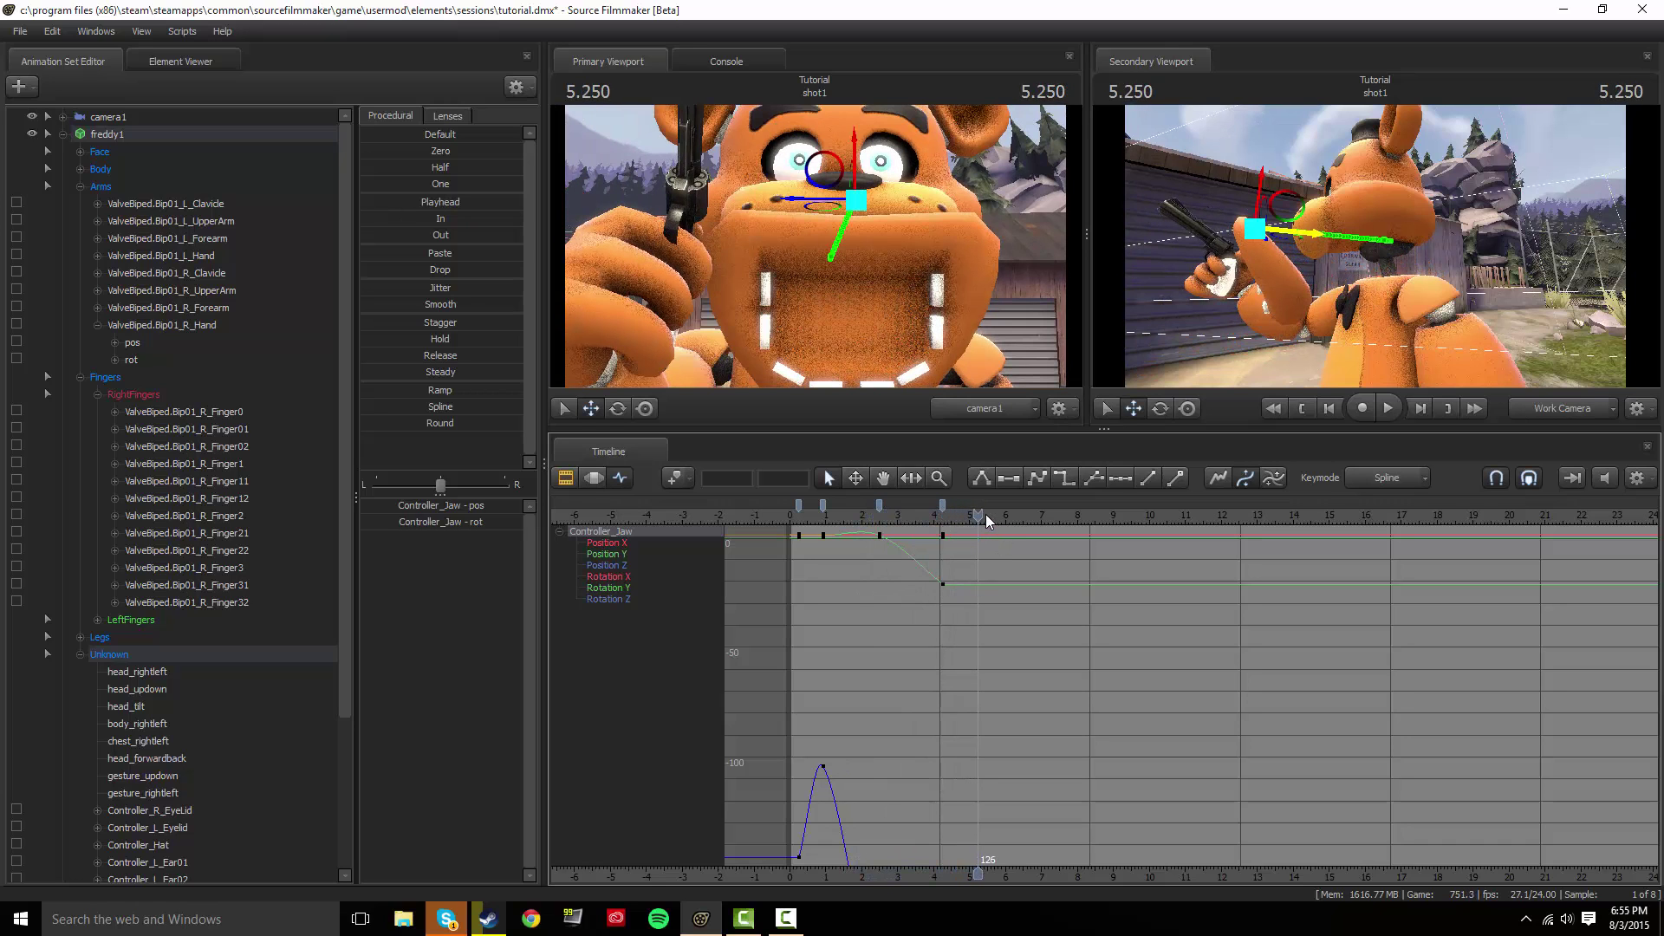
key(space)
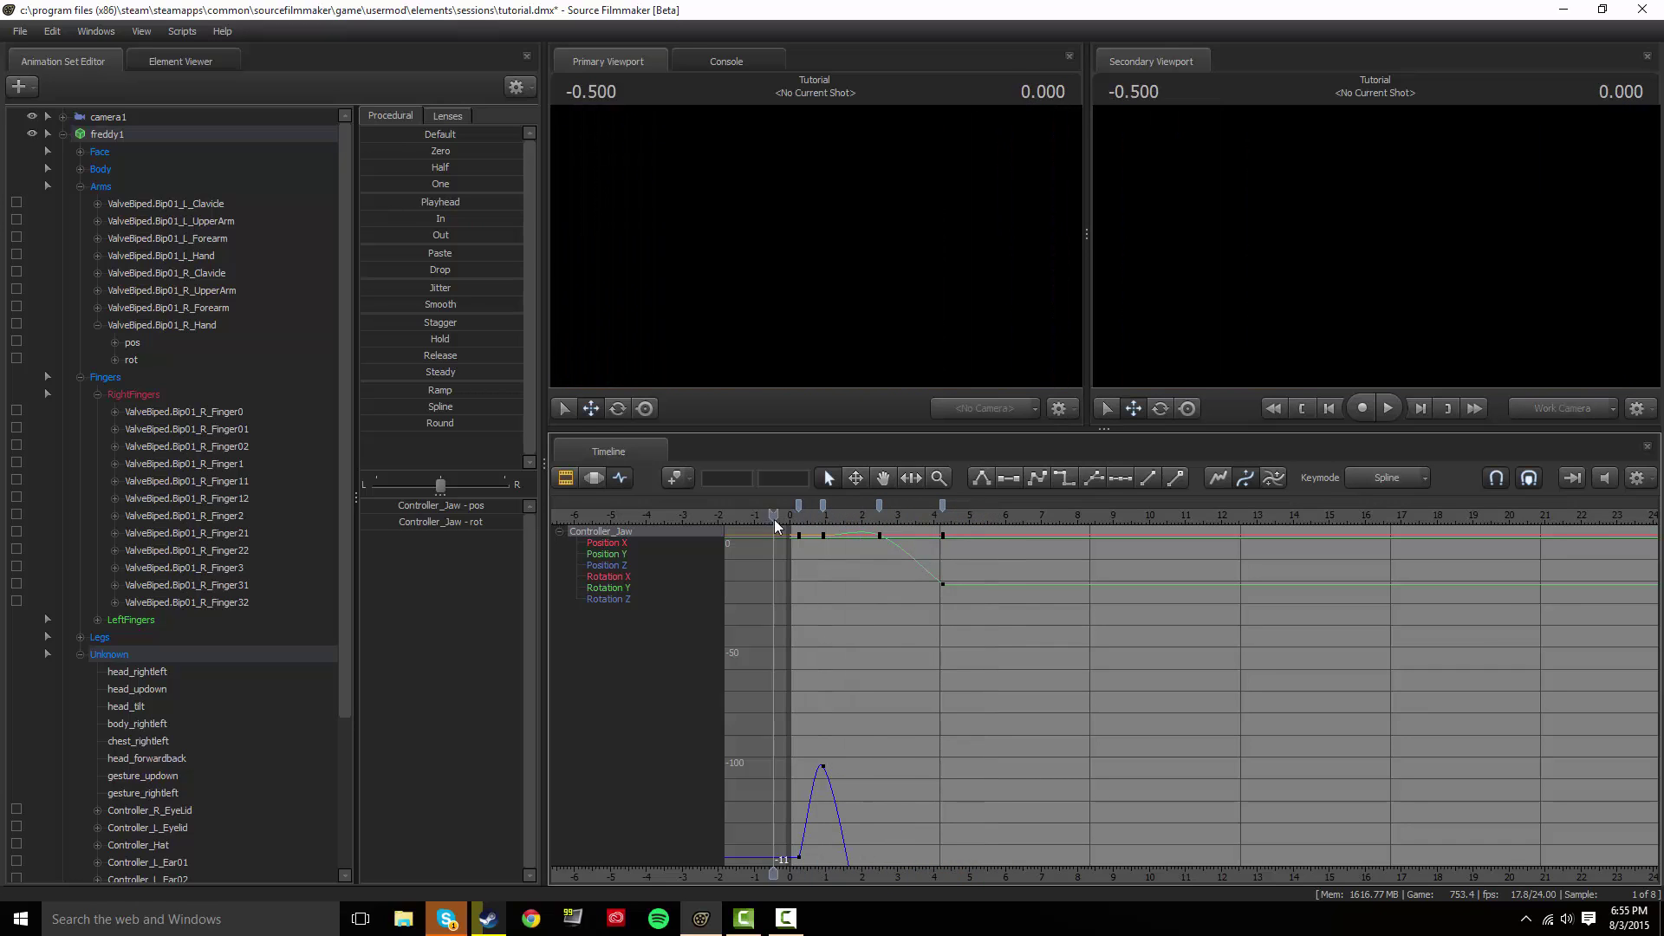
key(space)
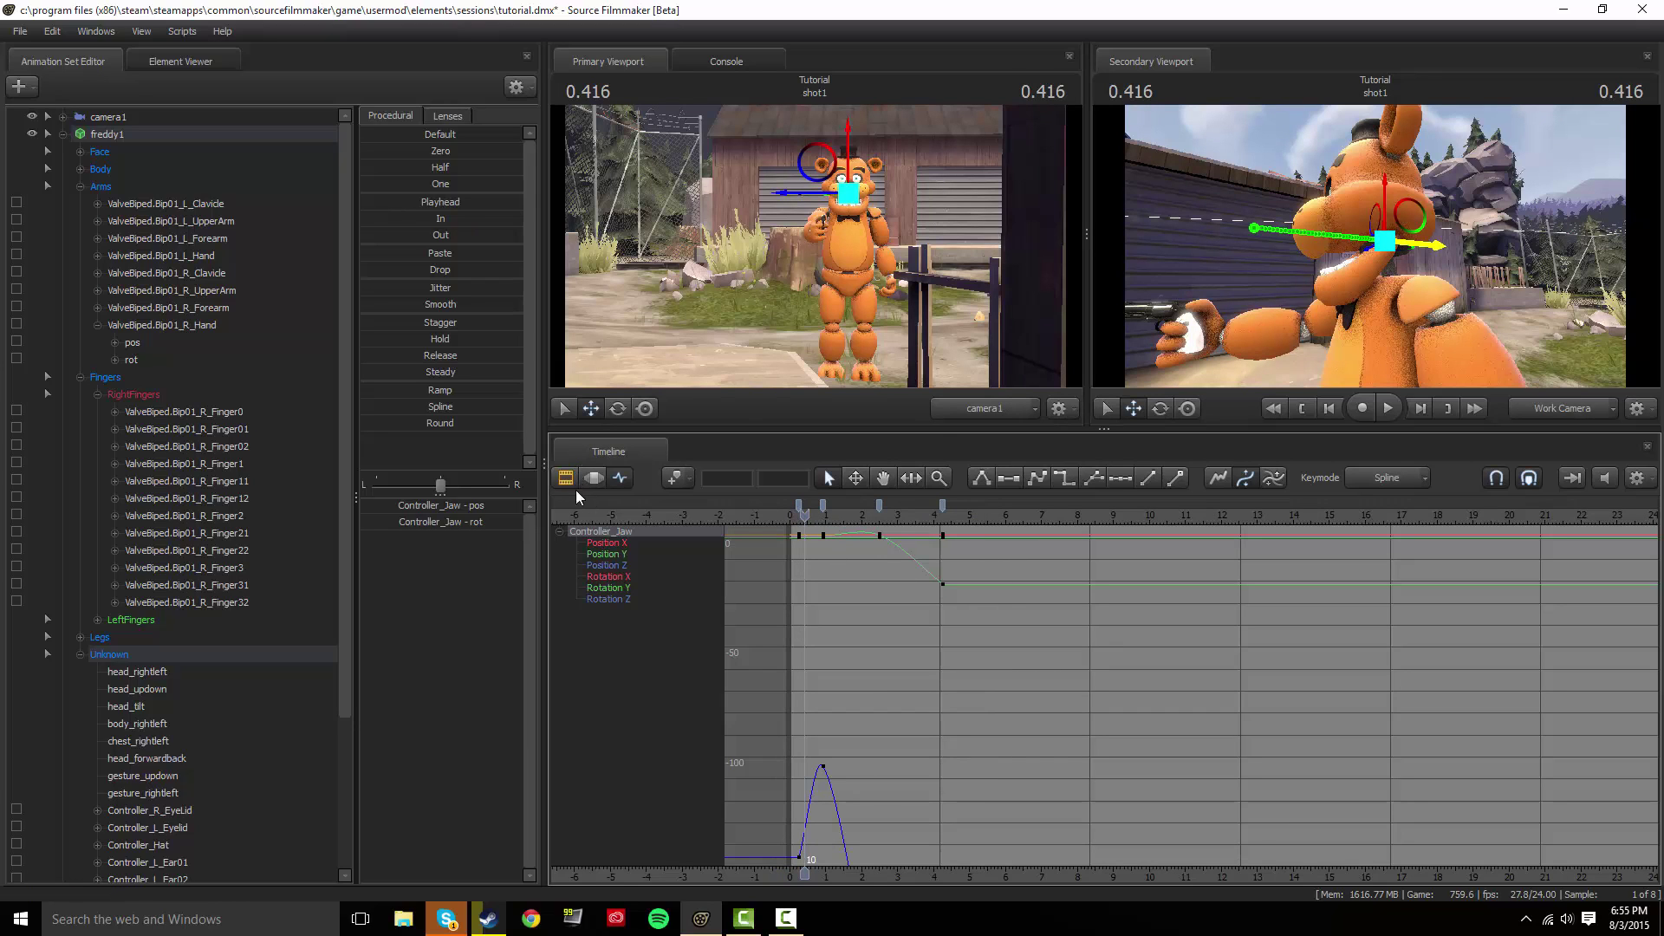
Start an animation set for a new particle system and browse for its definition file.
click(50, 134)
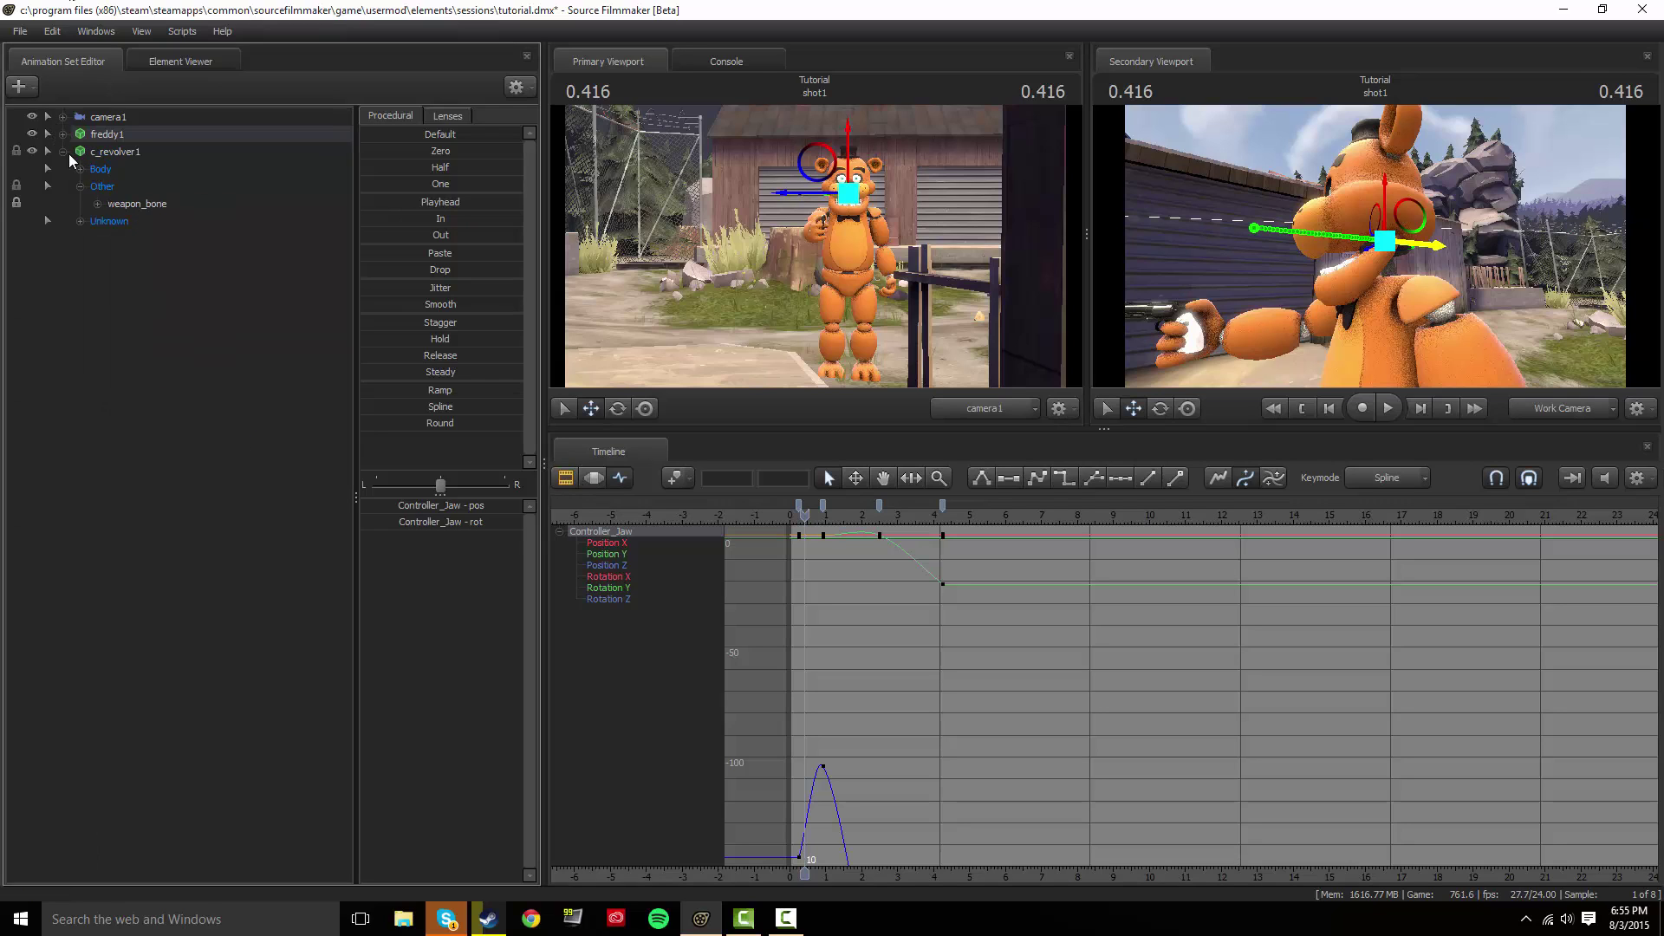
click(19, 87)
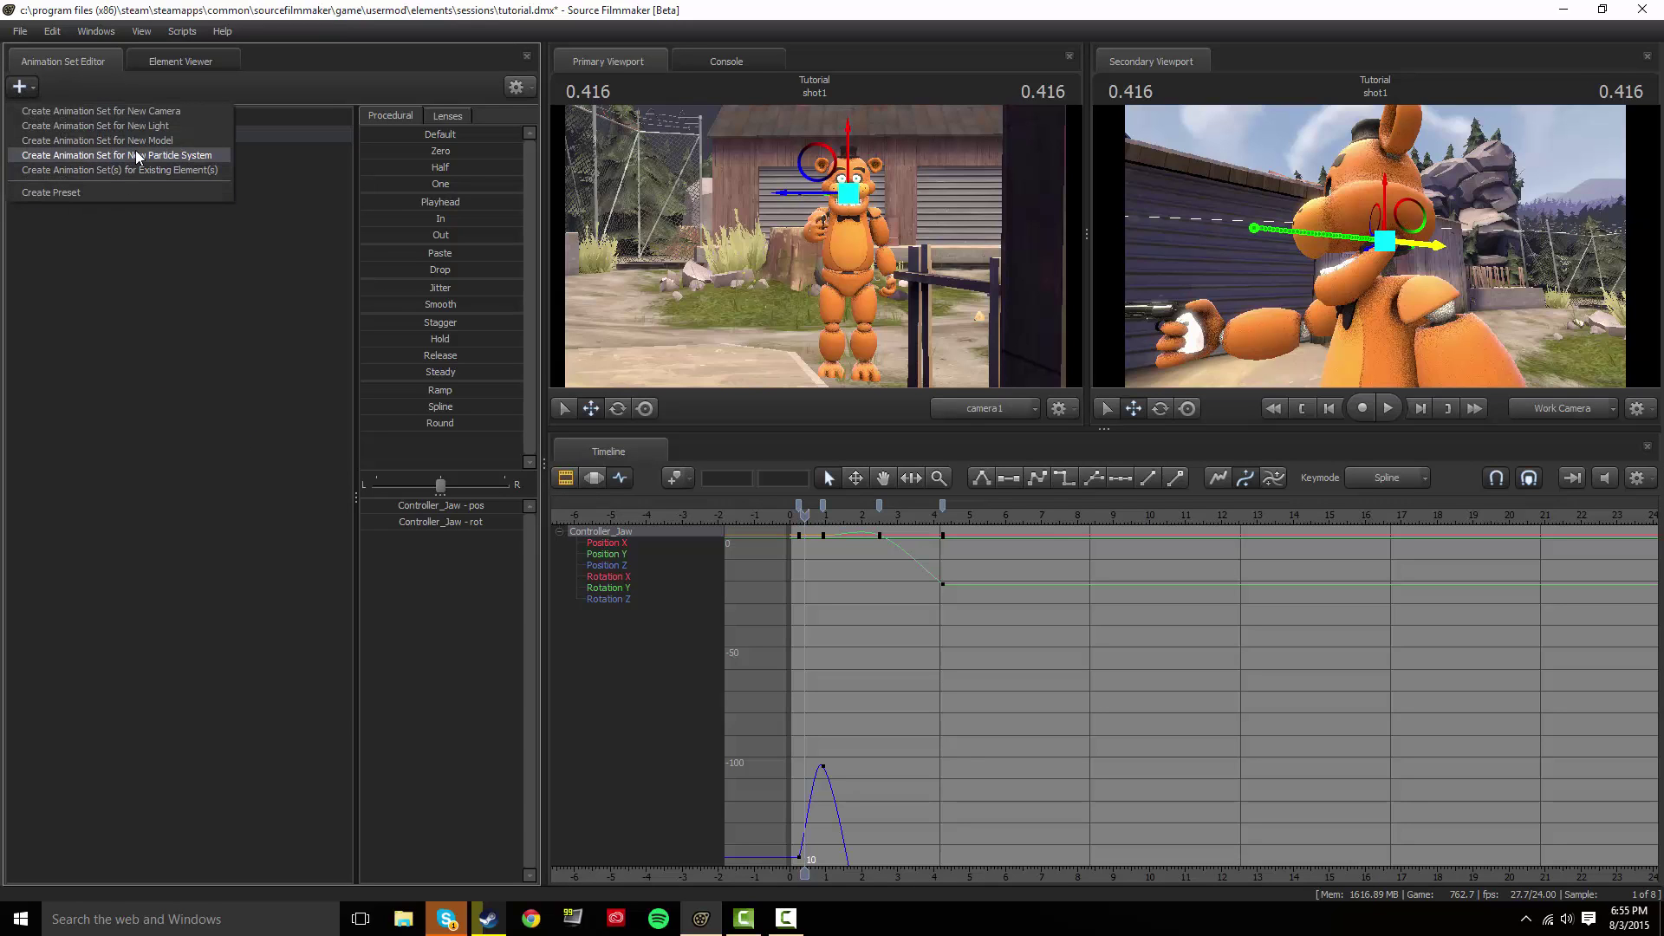
click(138, 156)
click(1004, 388)
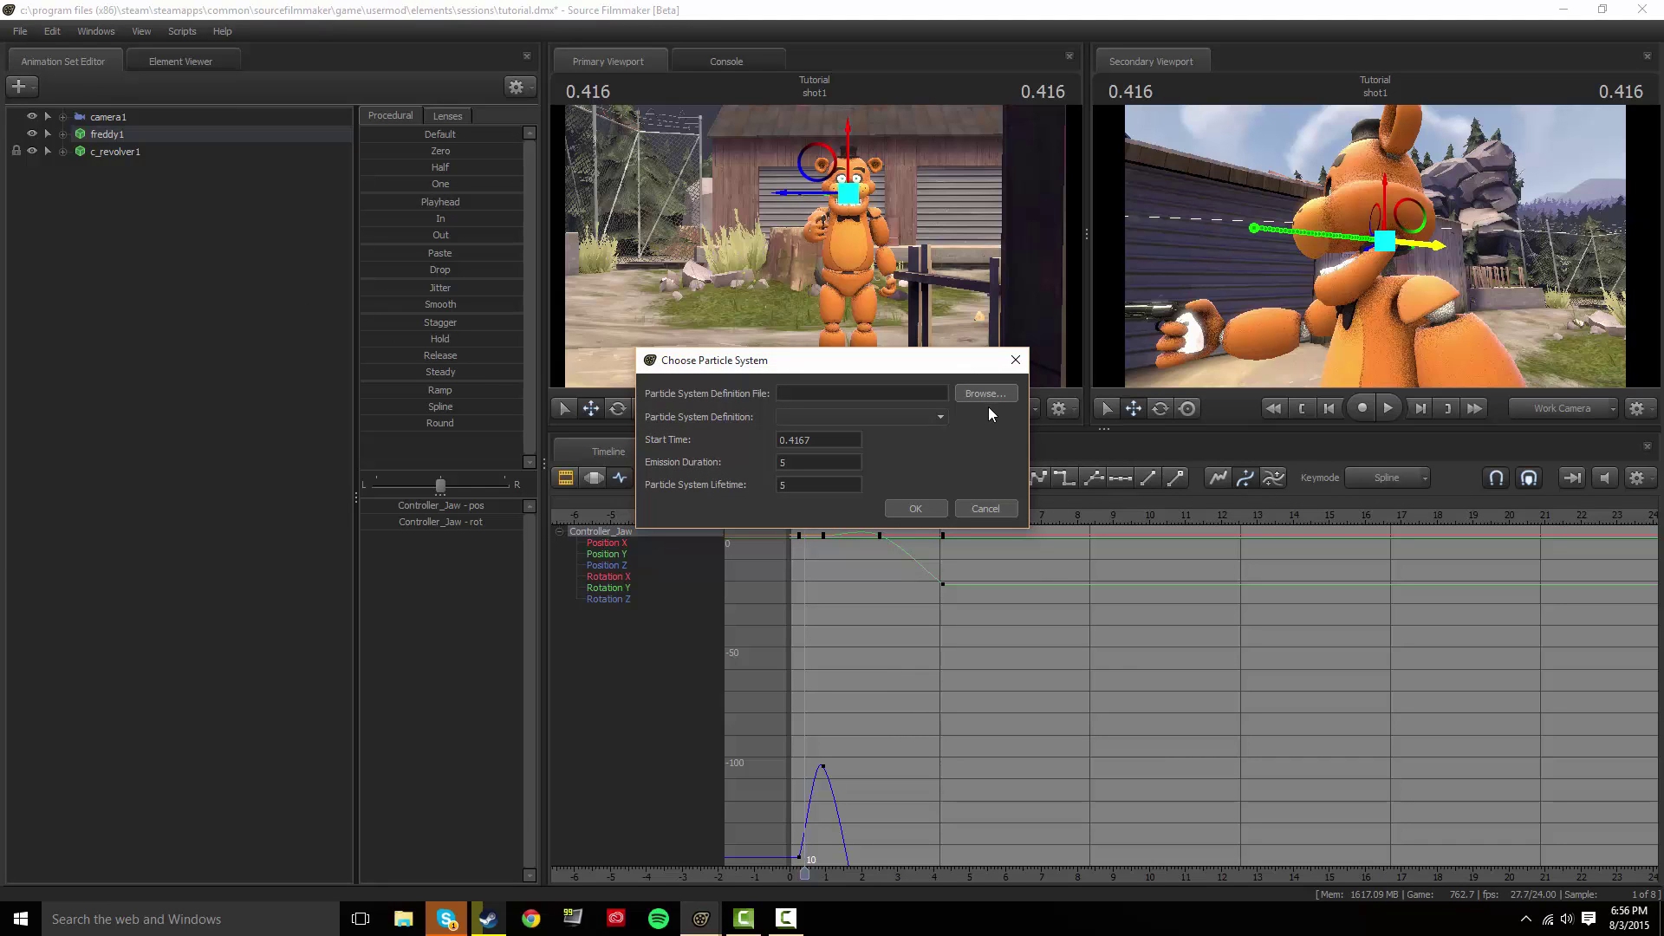
click(988, 399)
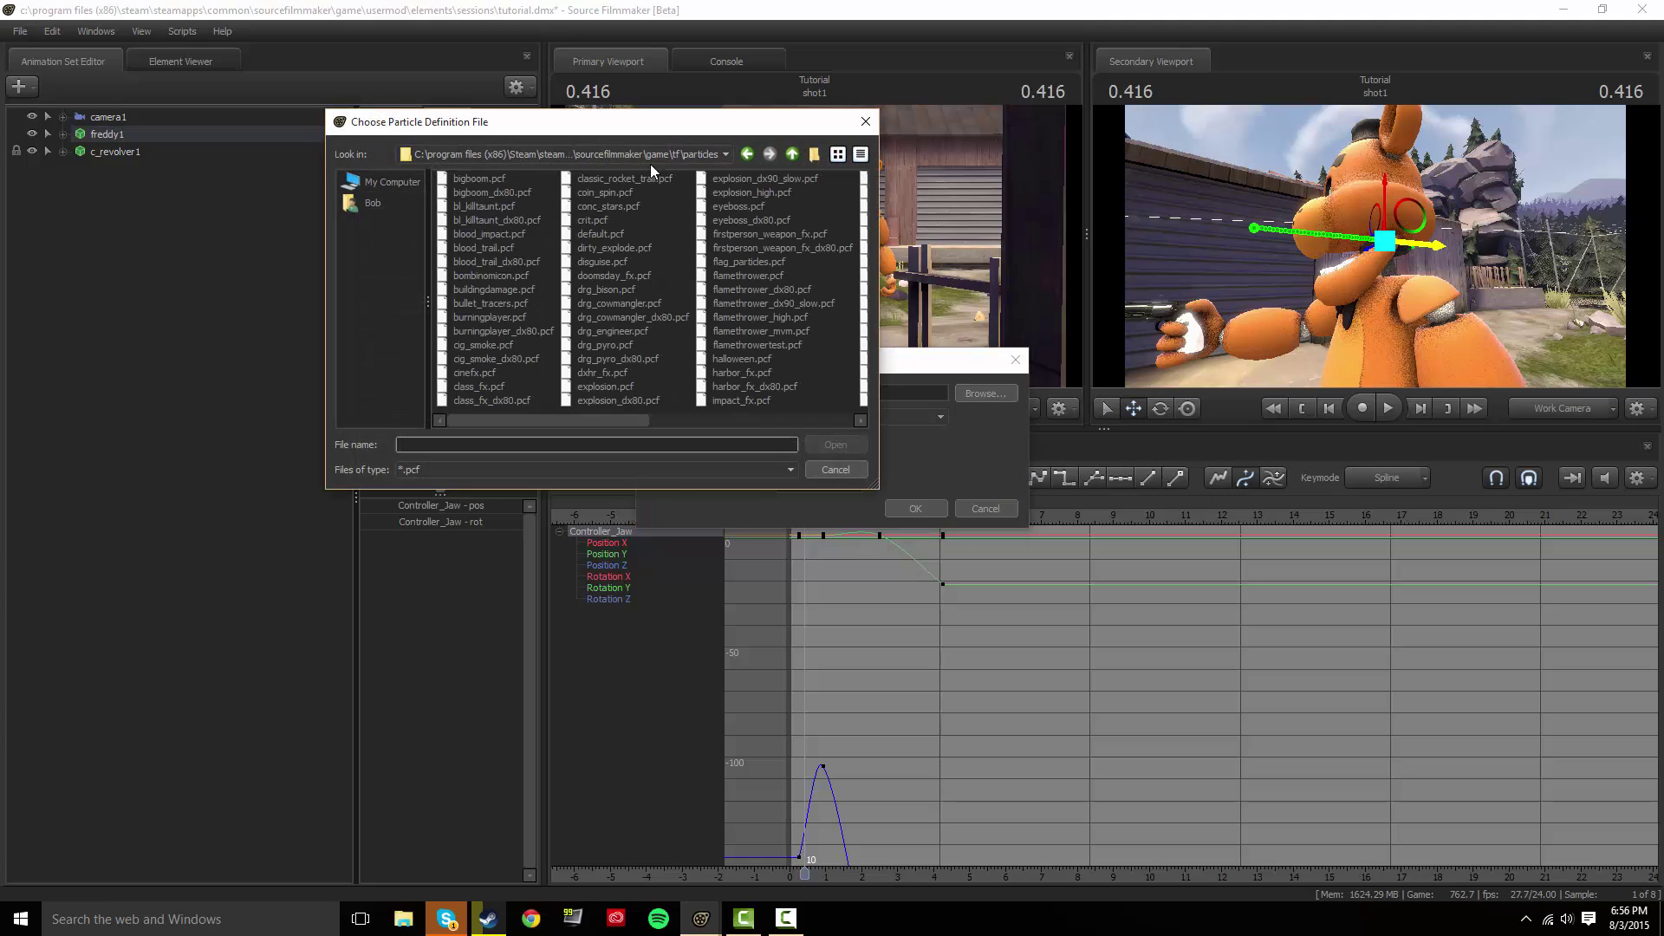
Go up to the game folder, reopen the tf particles folder and look through its definition files.
click(668, 151)
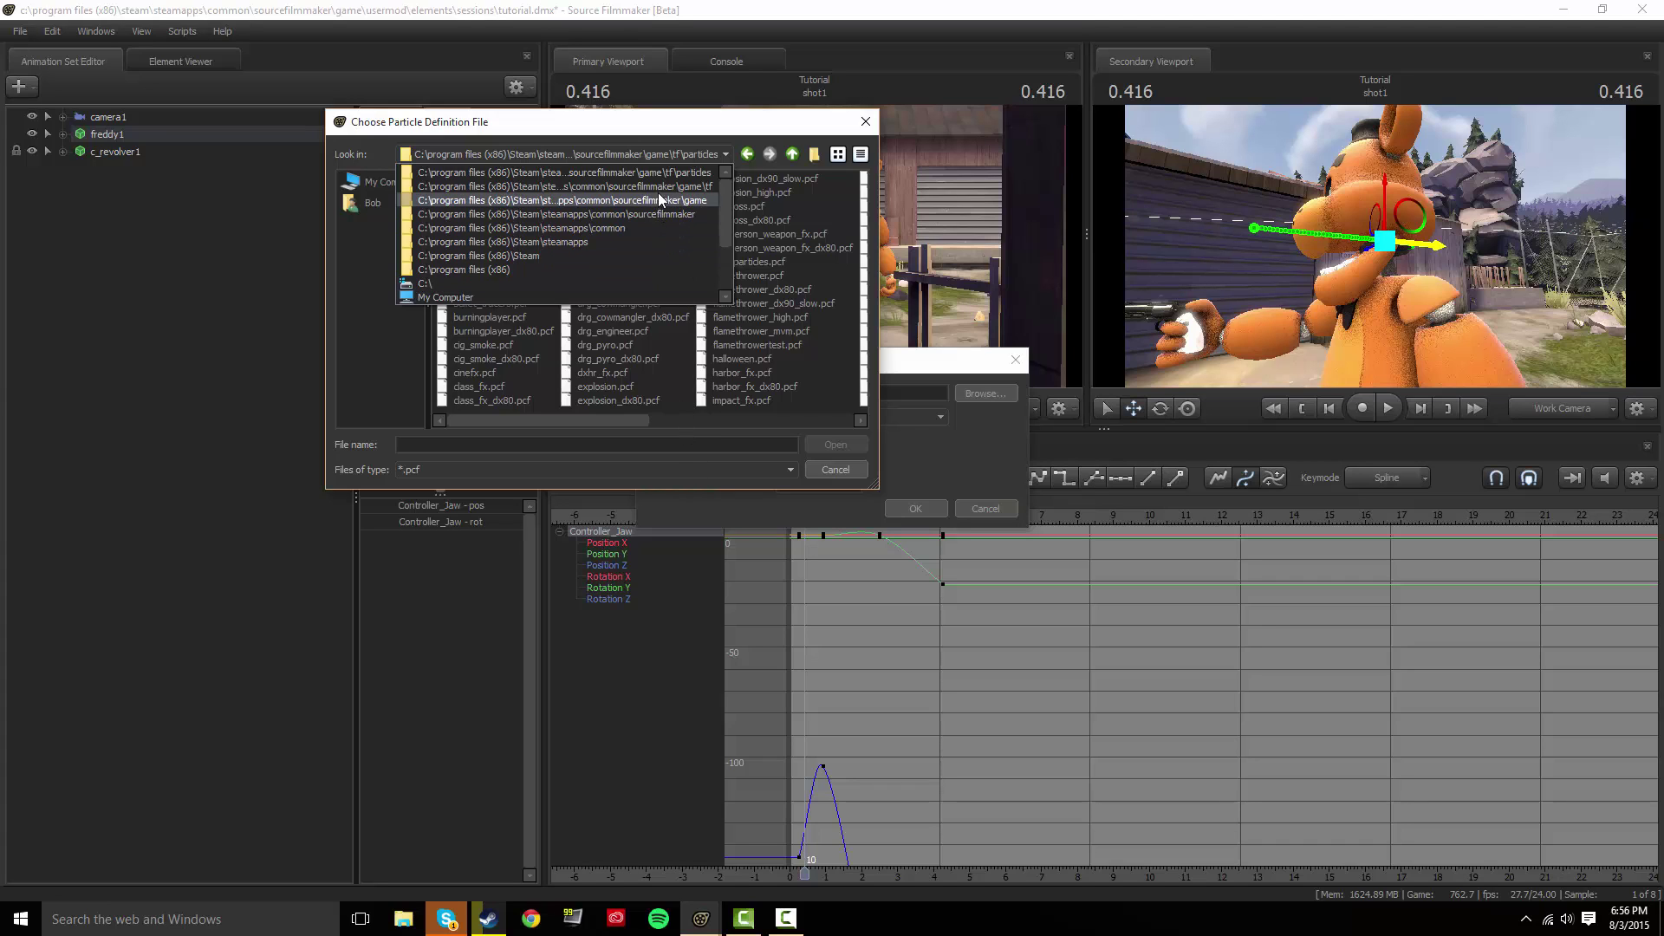
click(684, 151)
click(684, 153)
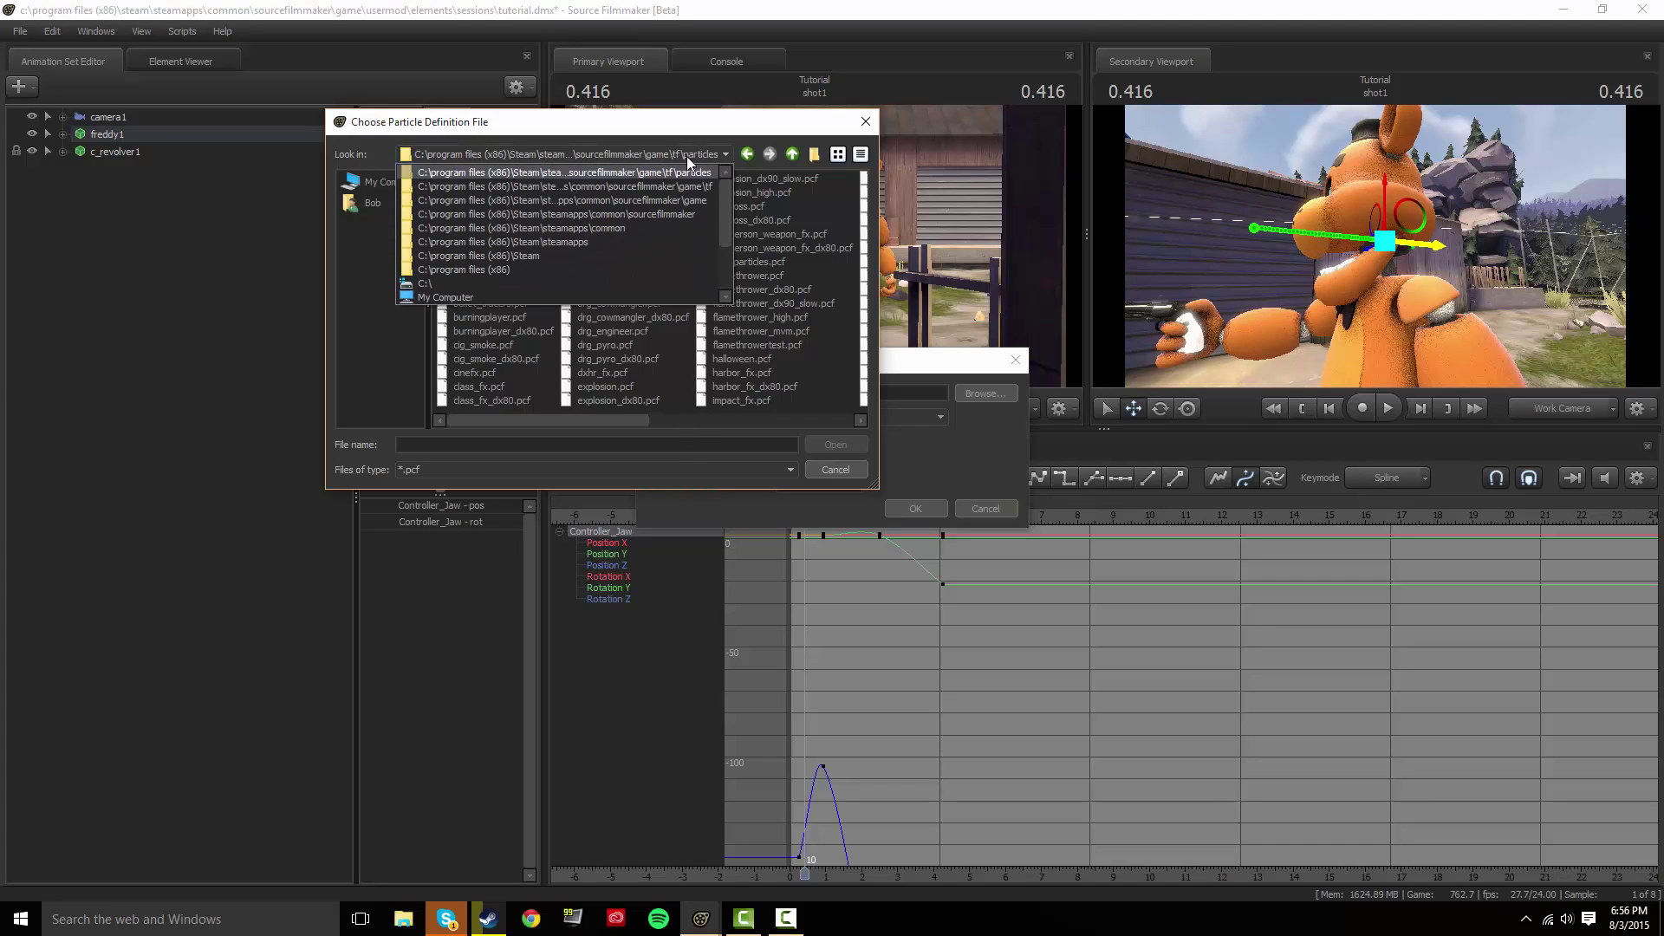
click(688, 202)
click(457, 261)
double_click(460, 262)
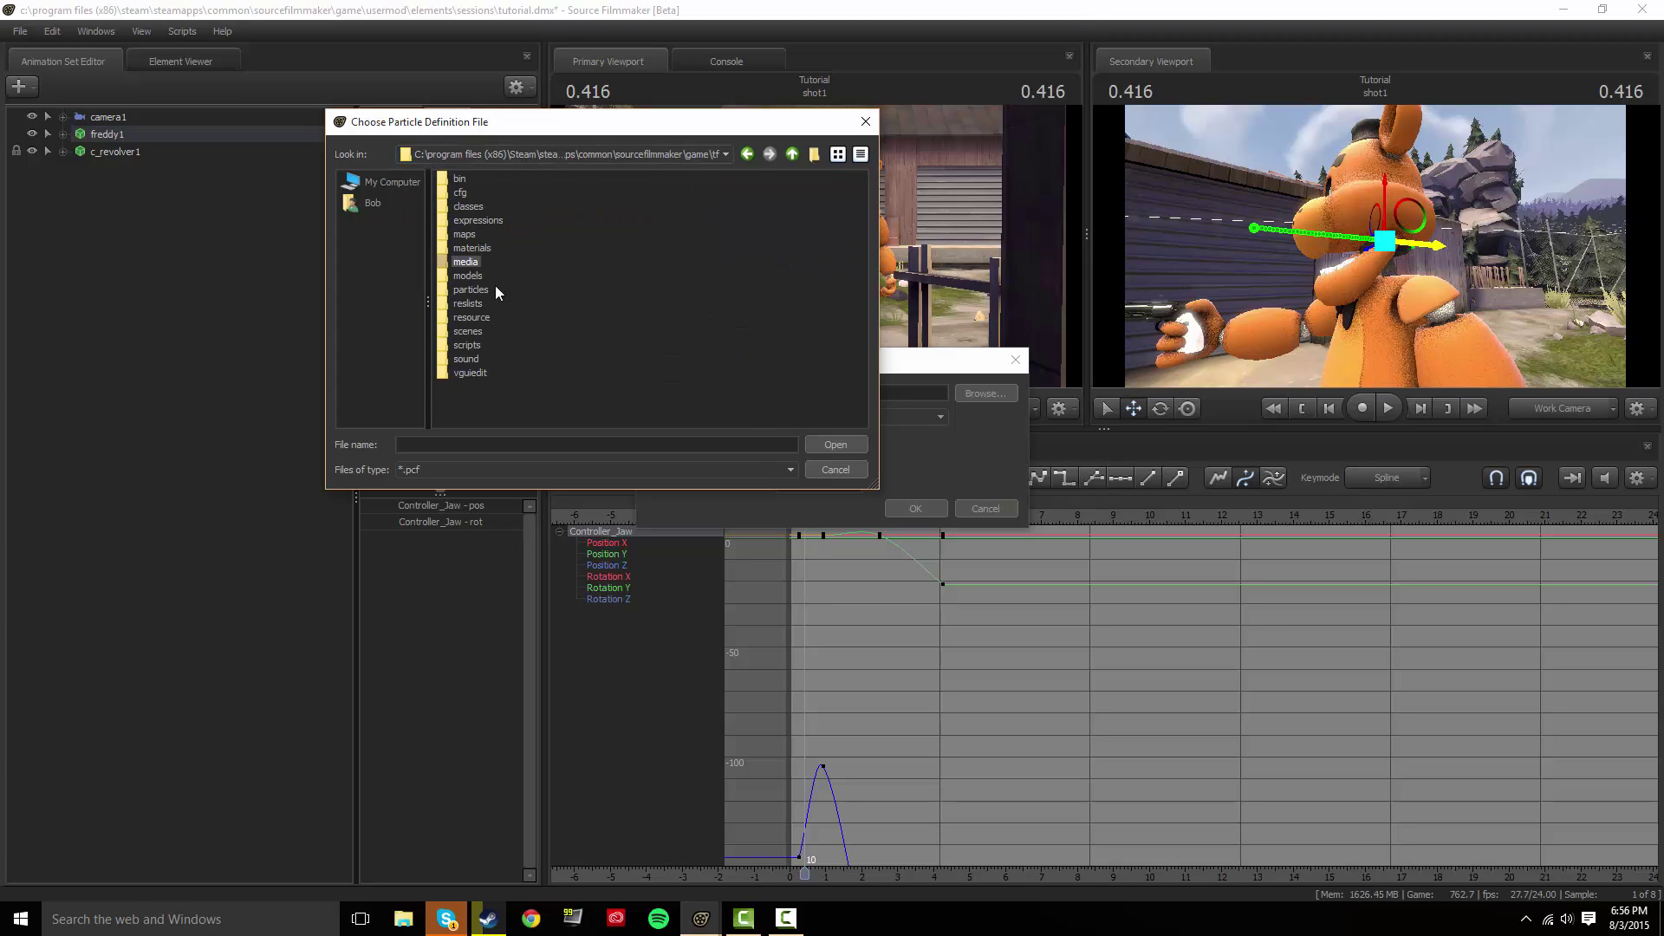
click(482, 359)
double_click(475, 291)
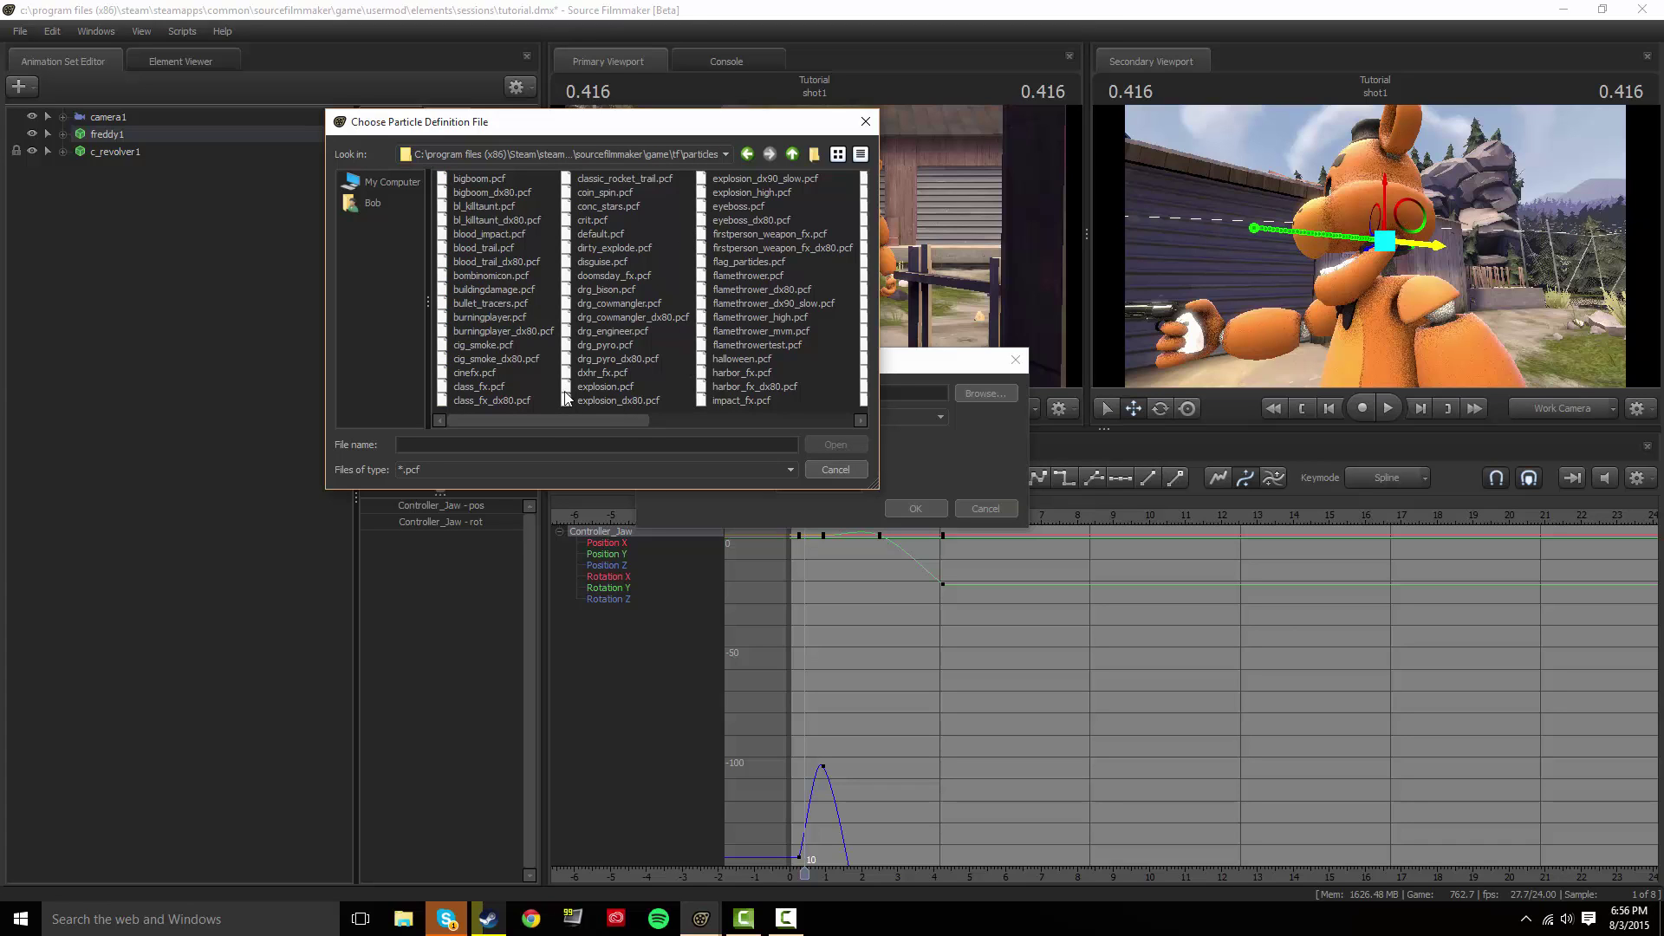
drag(554, 419, 454, 412)
Open the hl2 particles folder from the game folder and look through its definition files.
click(553, 154)
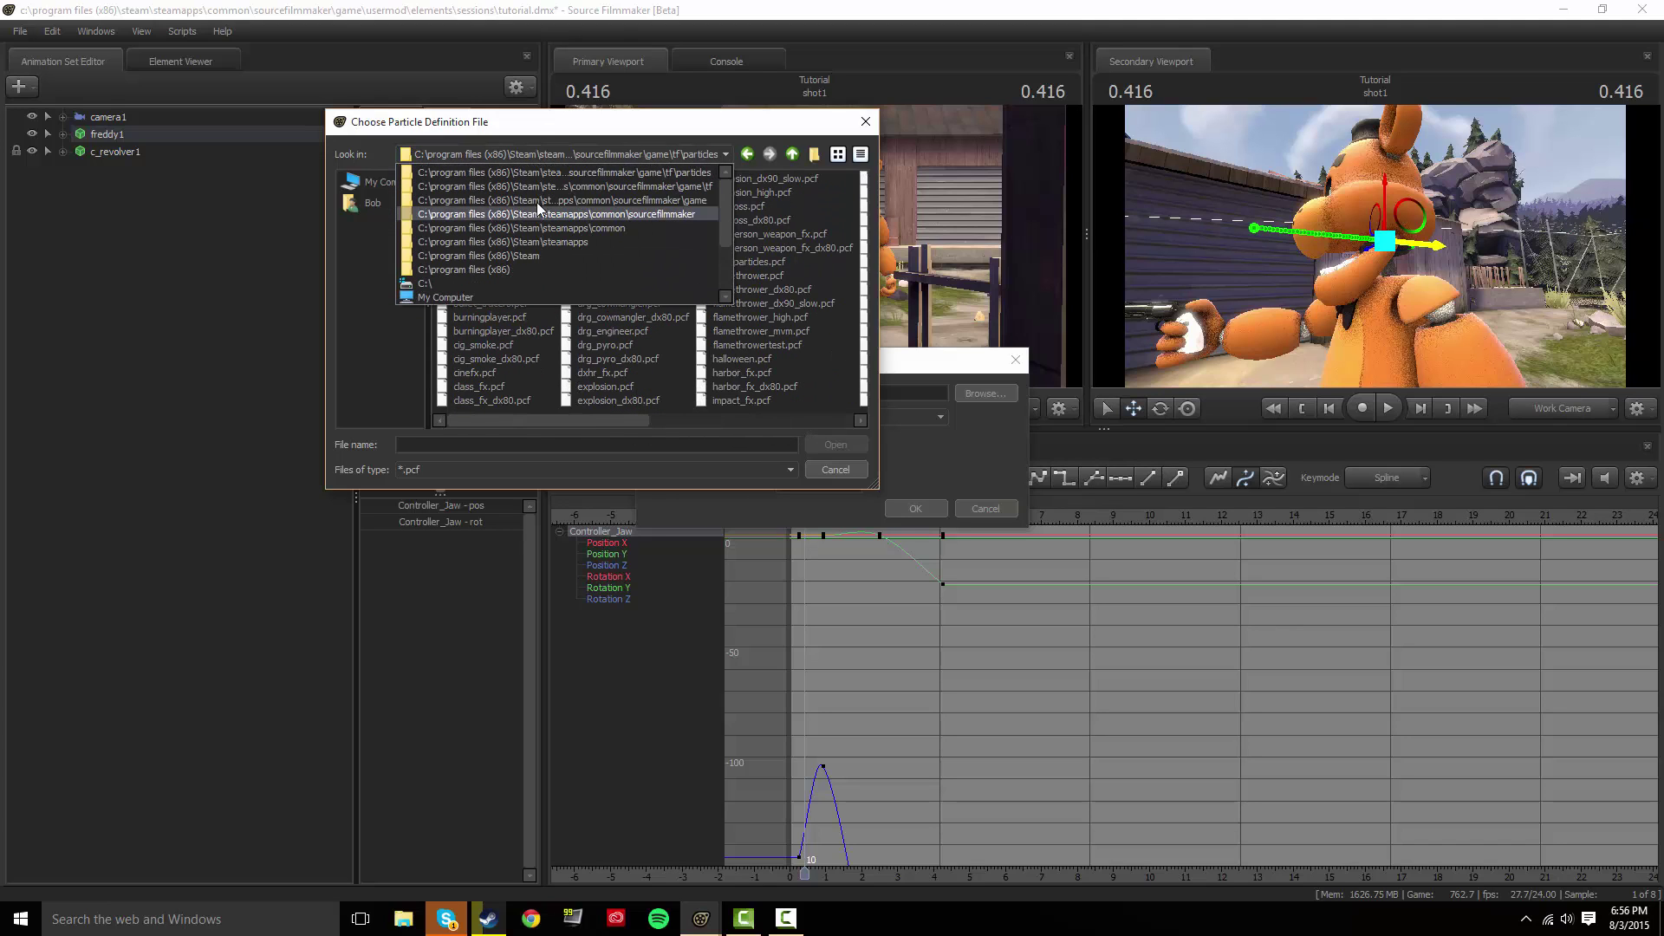
click(539, 199)
double_click(461, 192)
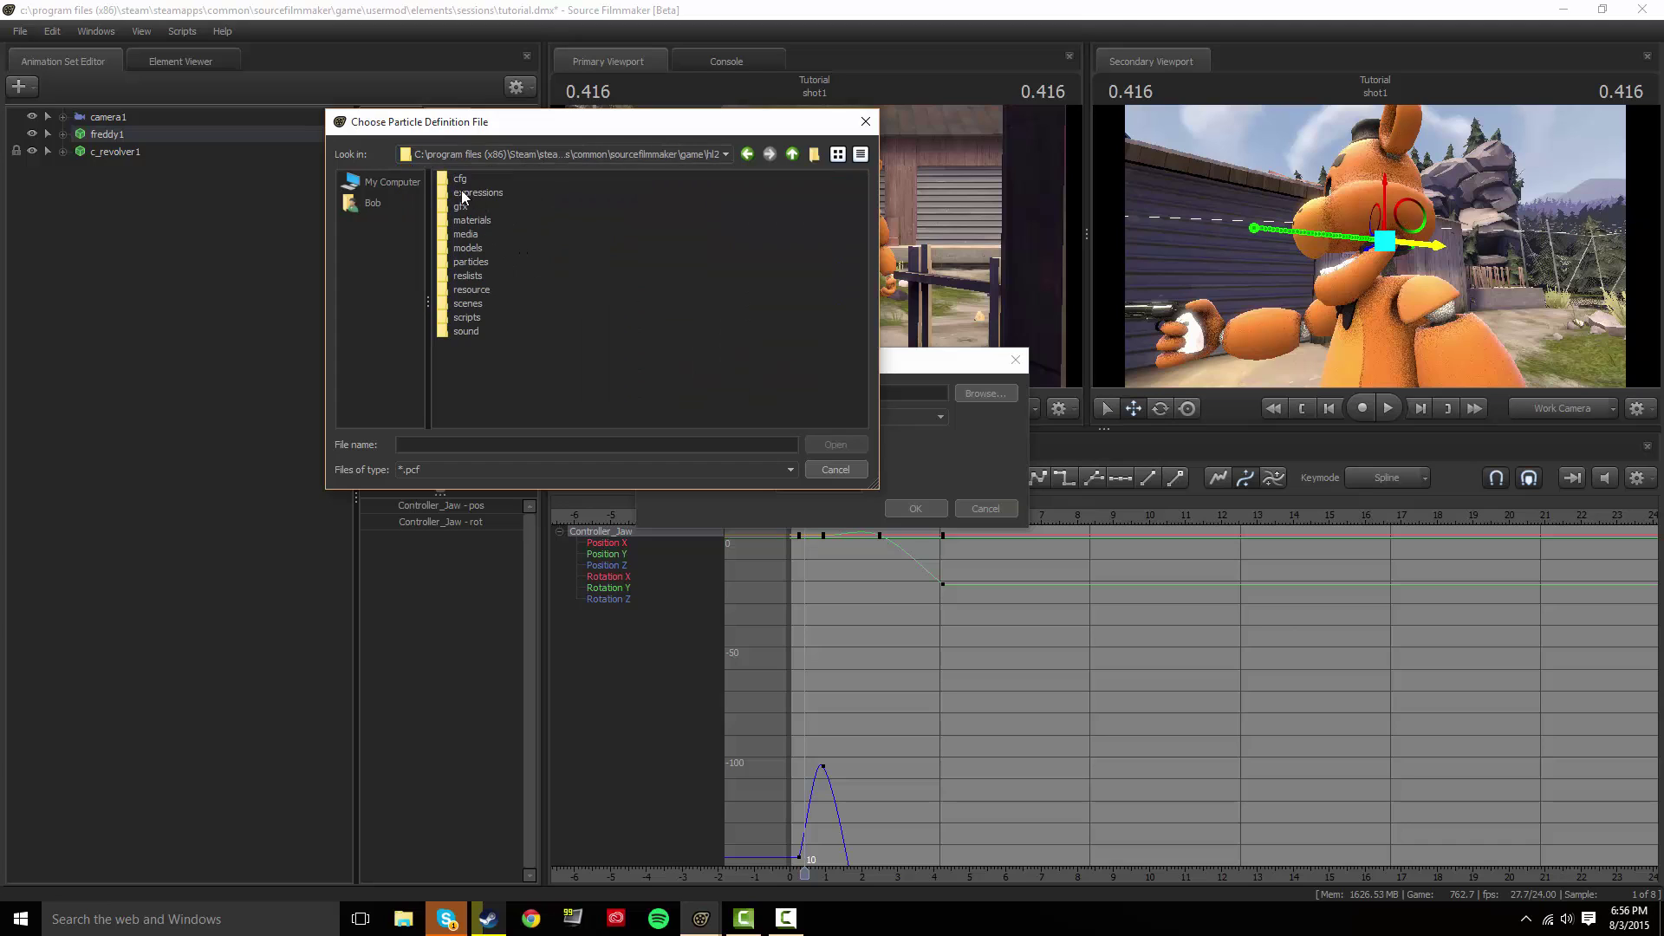
double_click(468, 263)
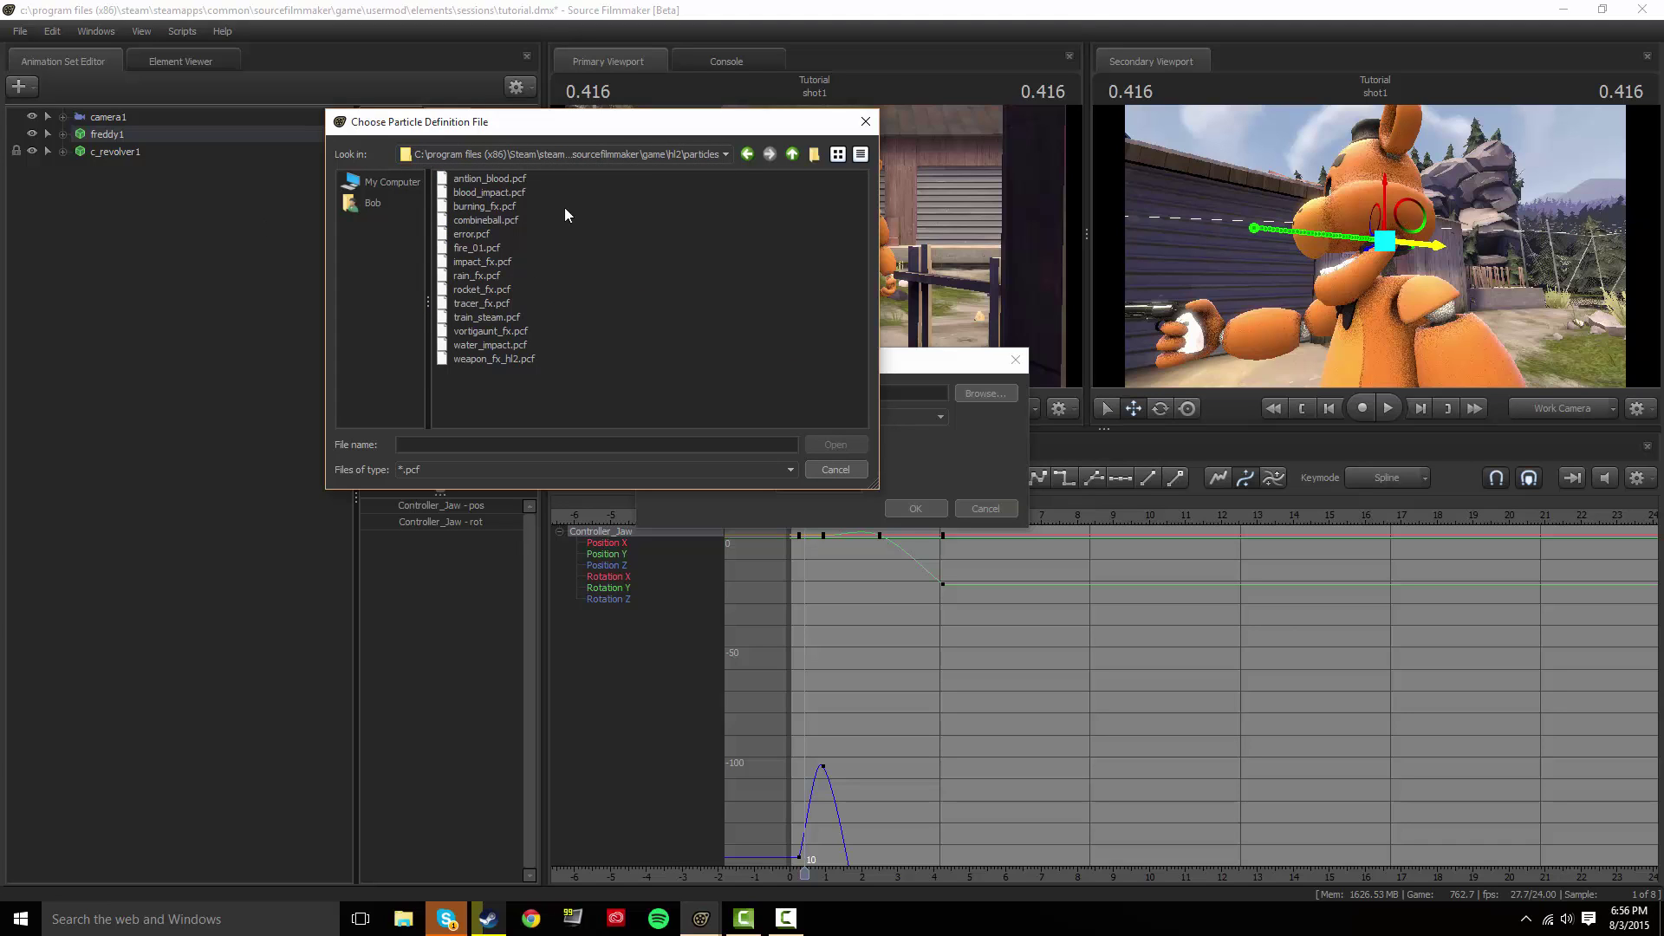
Load flamethrower.pcf from the tf particles folder as the particle system definition file.
click(498, 153)
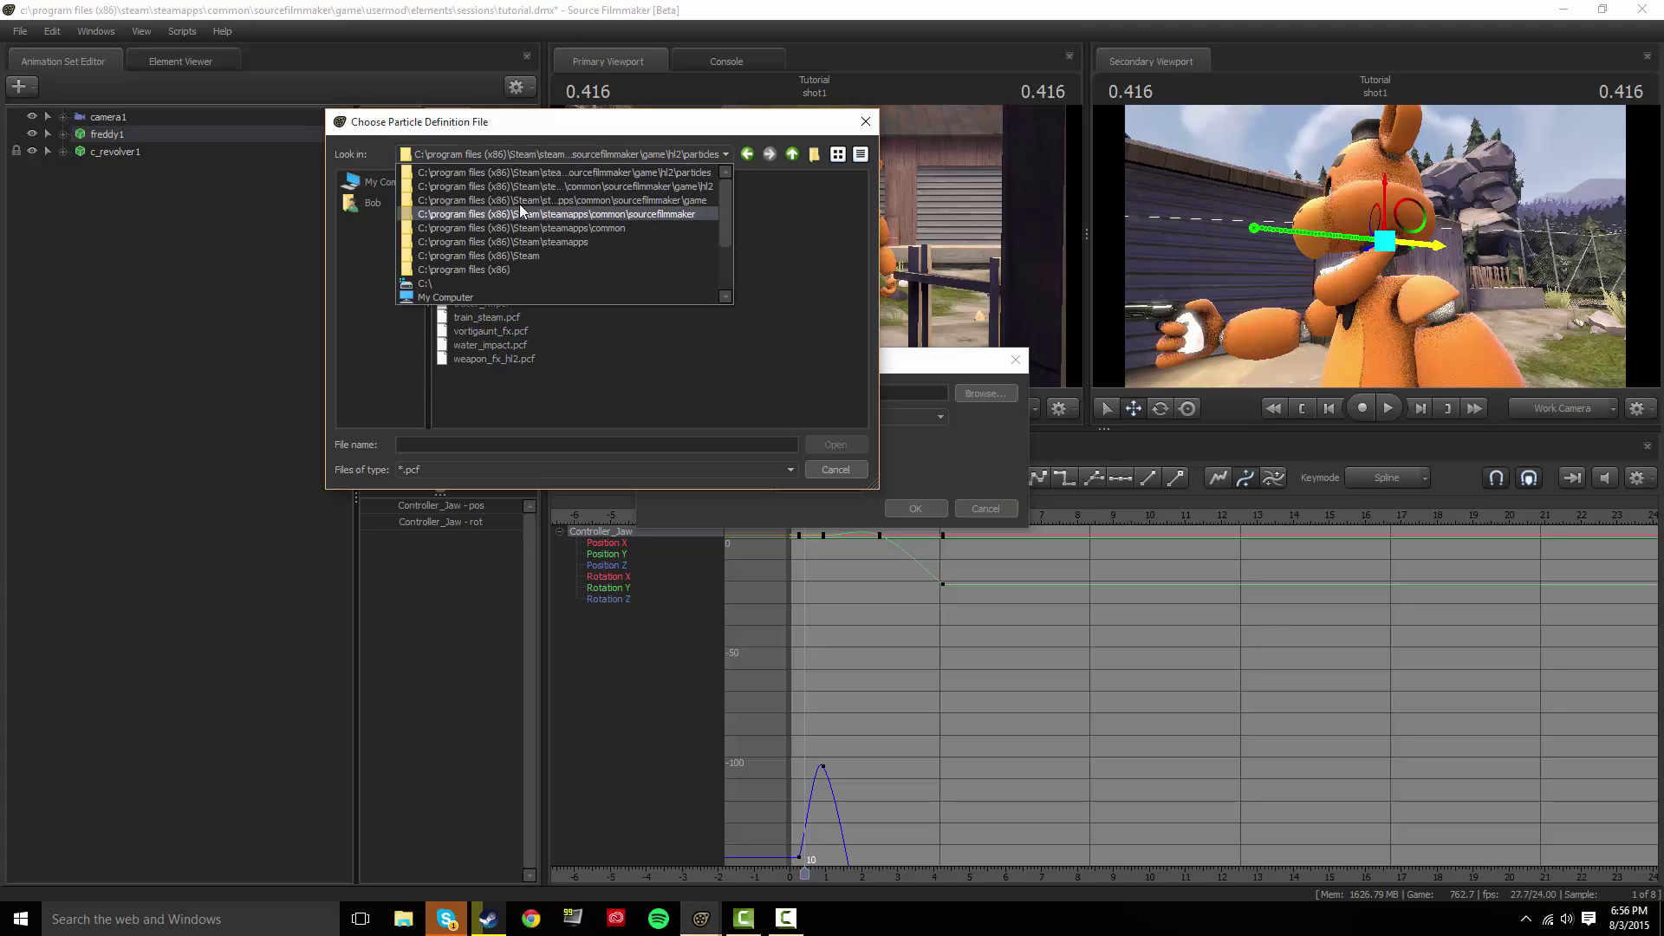
click(524, 200)
click(484, 207)
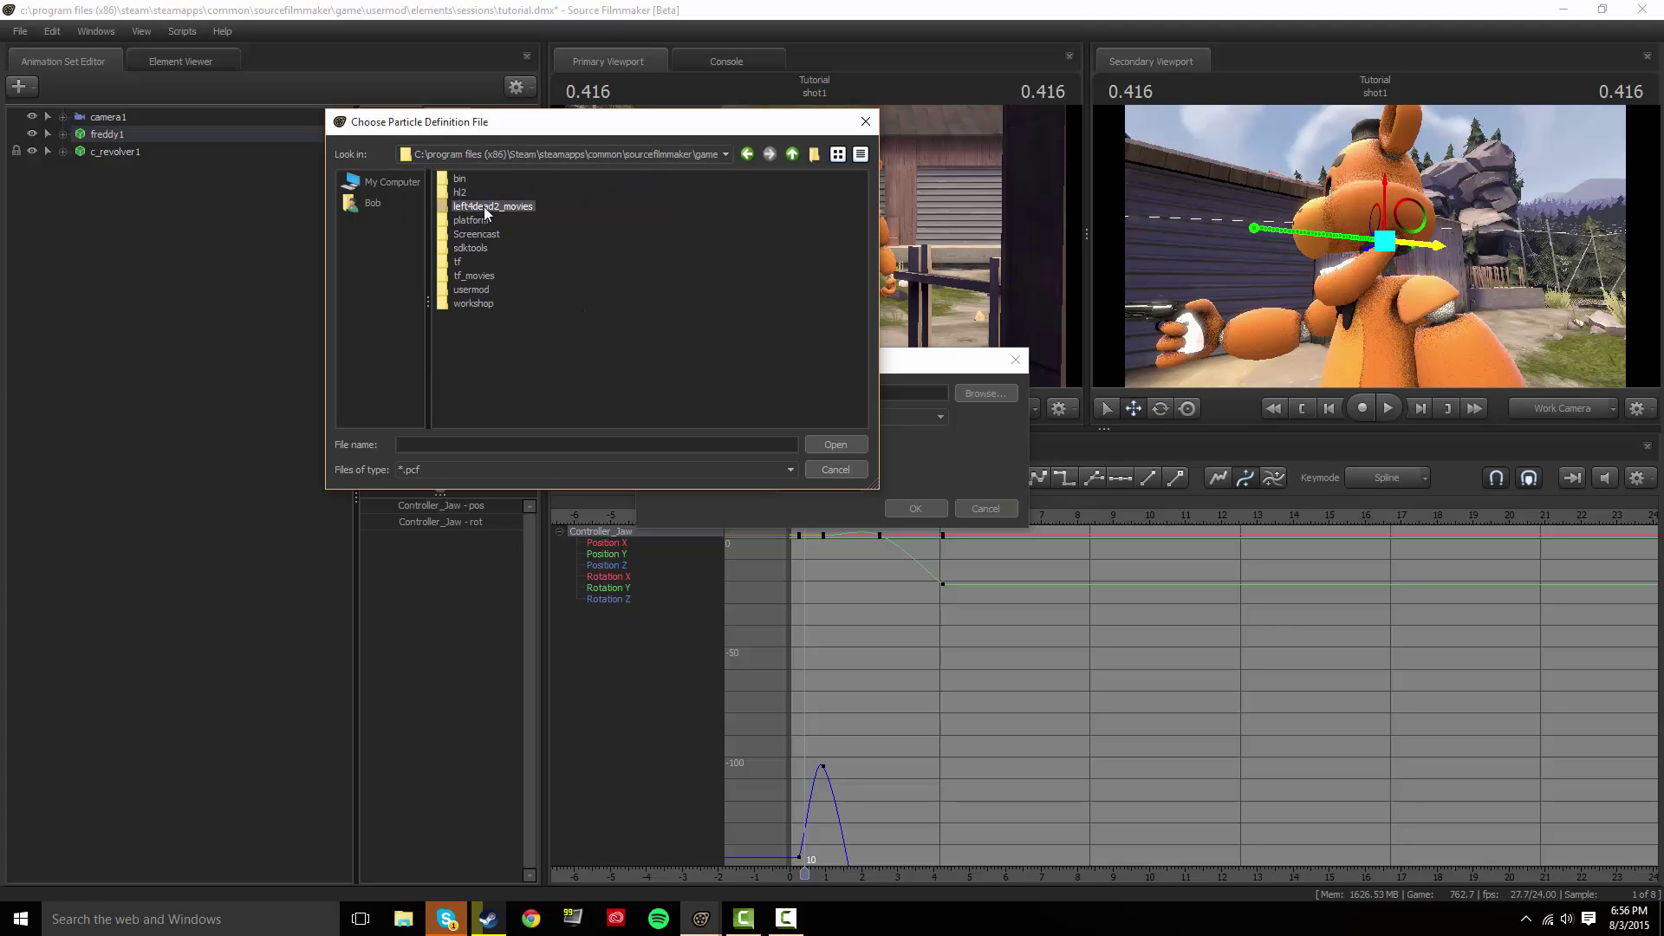
double_click(481, 258)
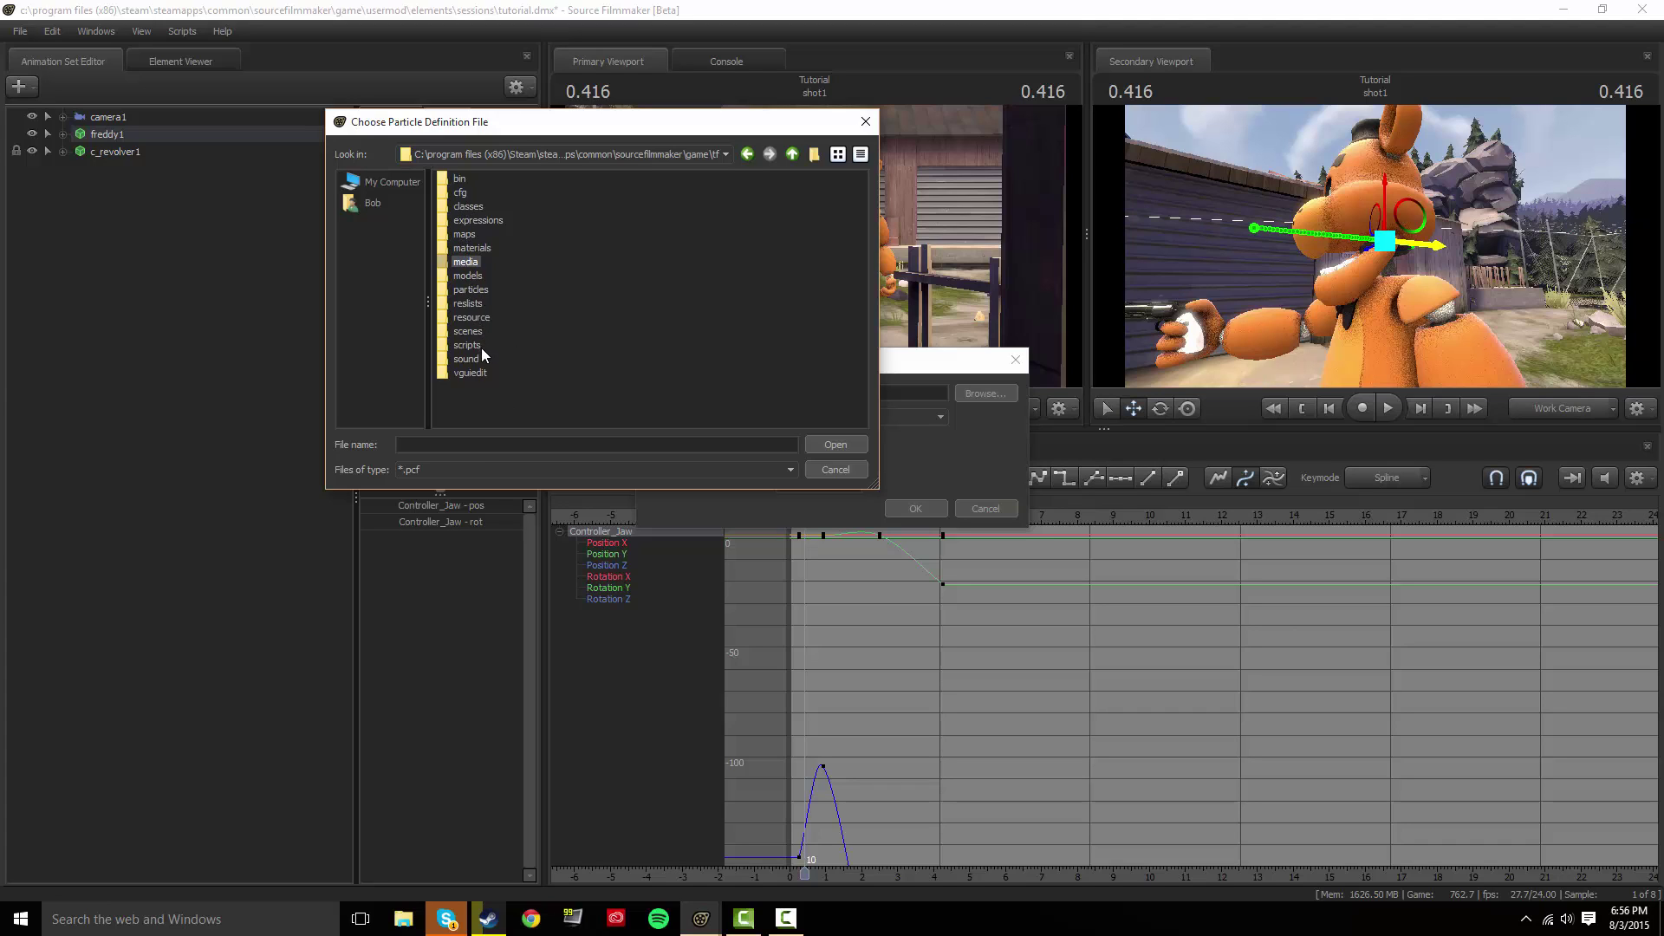
double_click(471, 288)
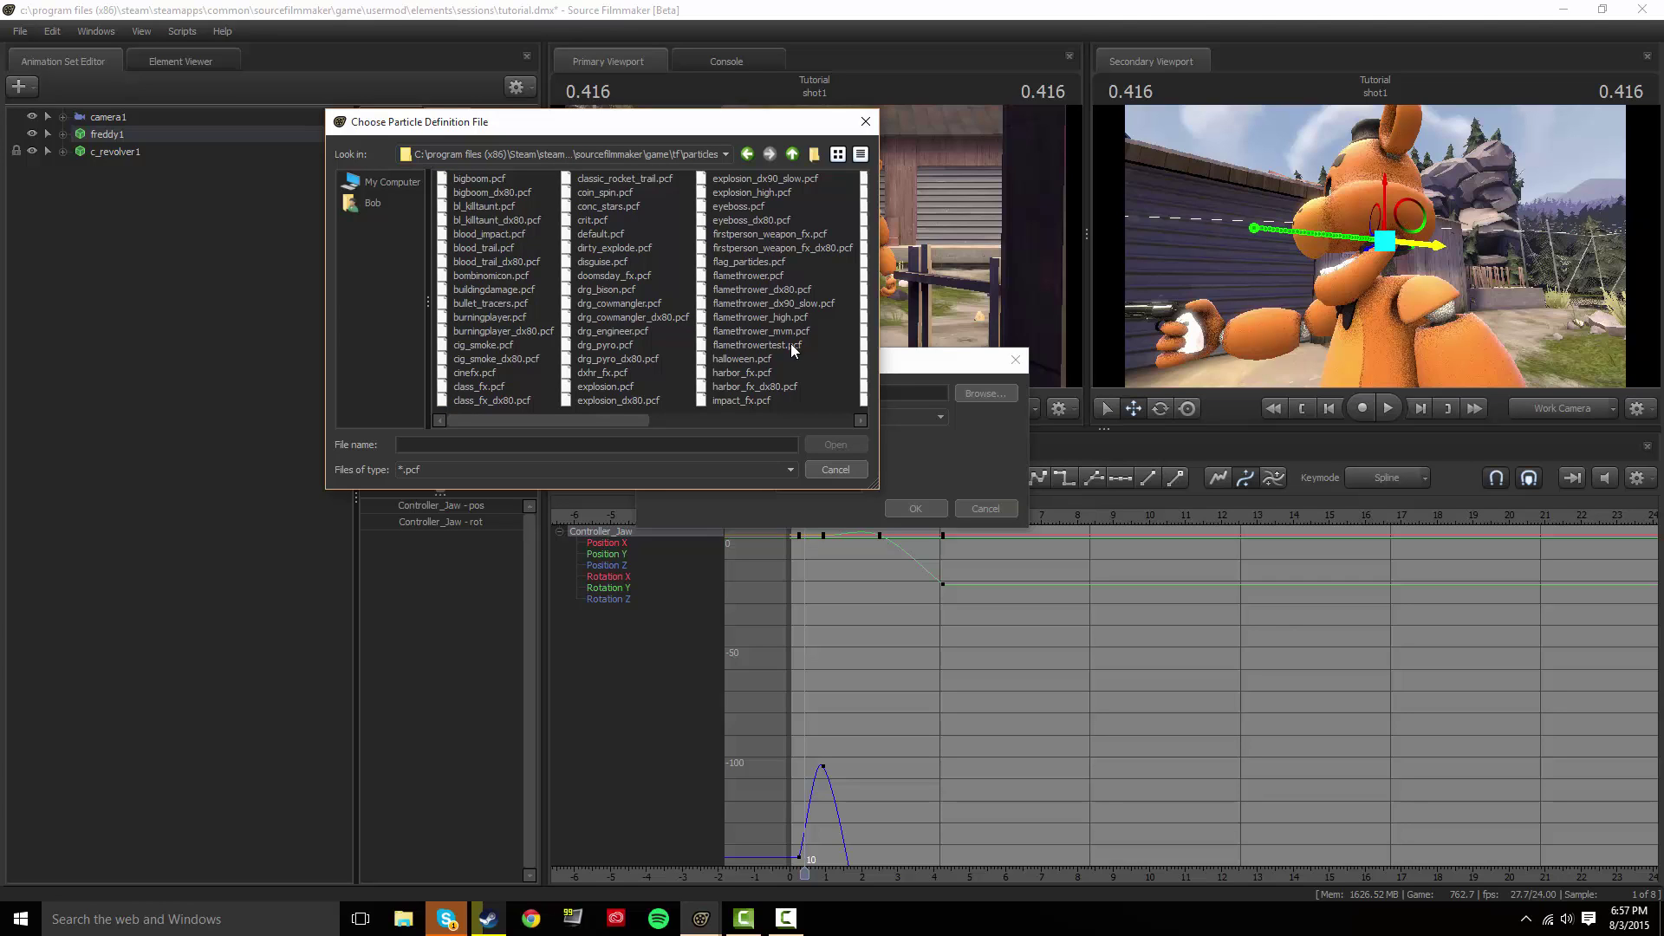
double_click(781, 281)
Choose flamethrower_rainbow_REAL as the particle system definition and create the particle system with the default start time and durations.
click(848, 418)
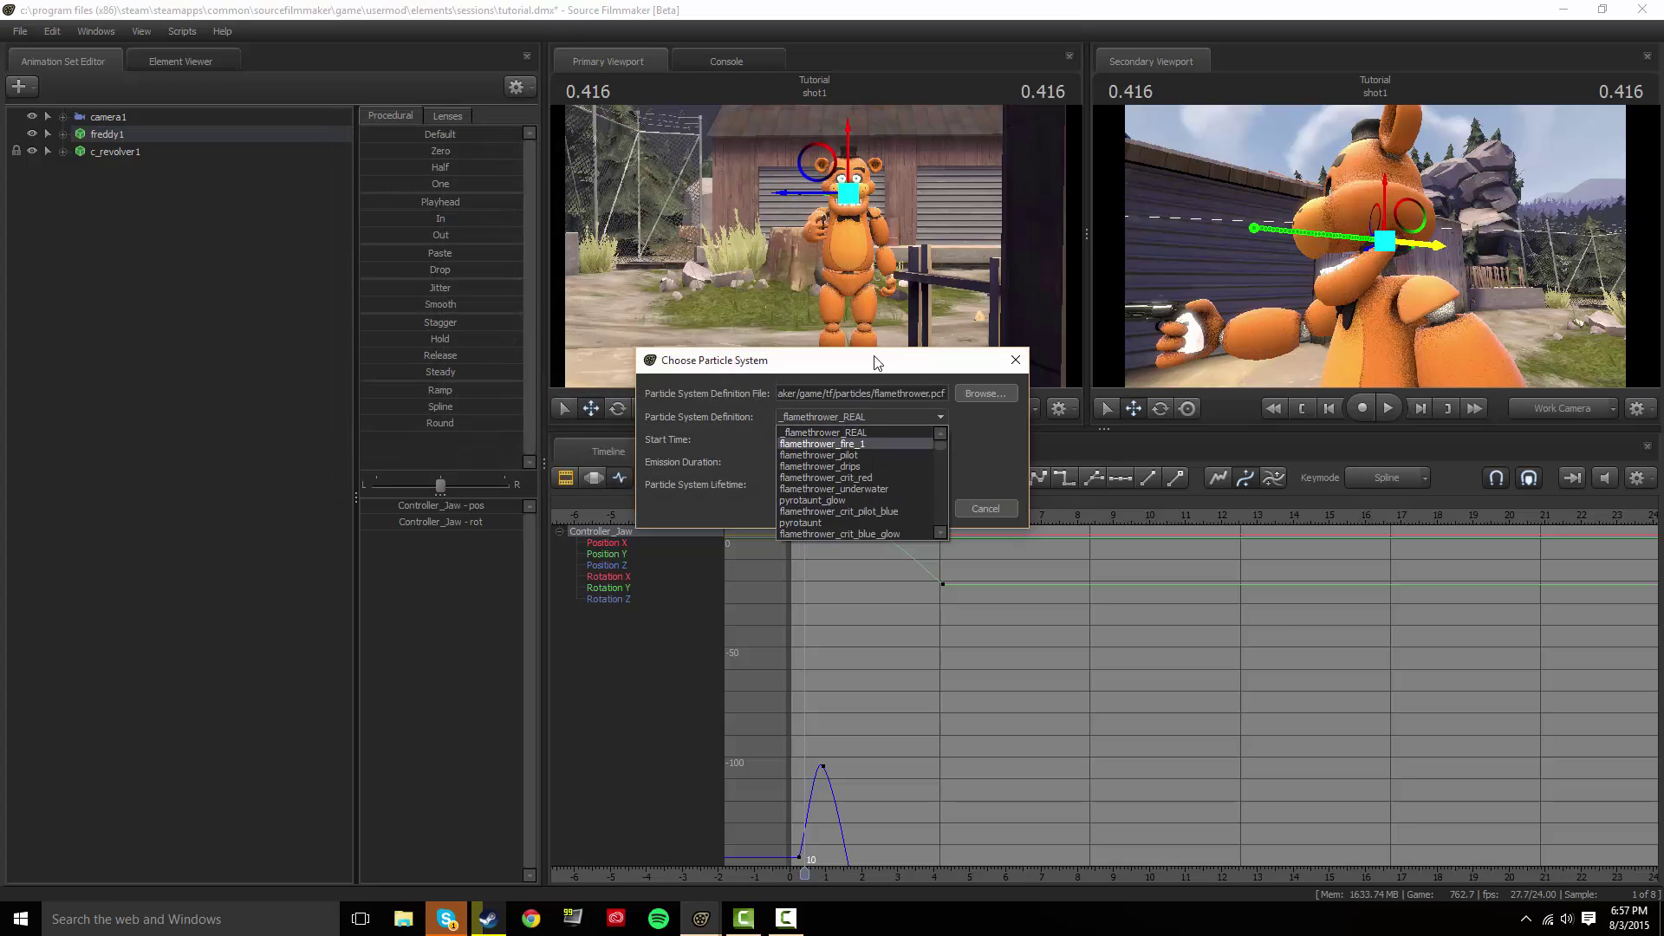
click(872, 414)
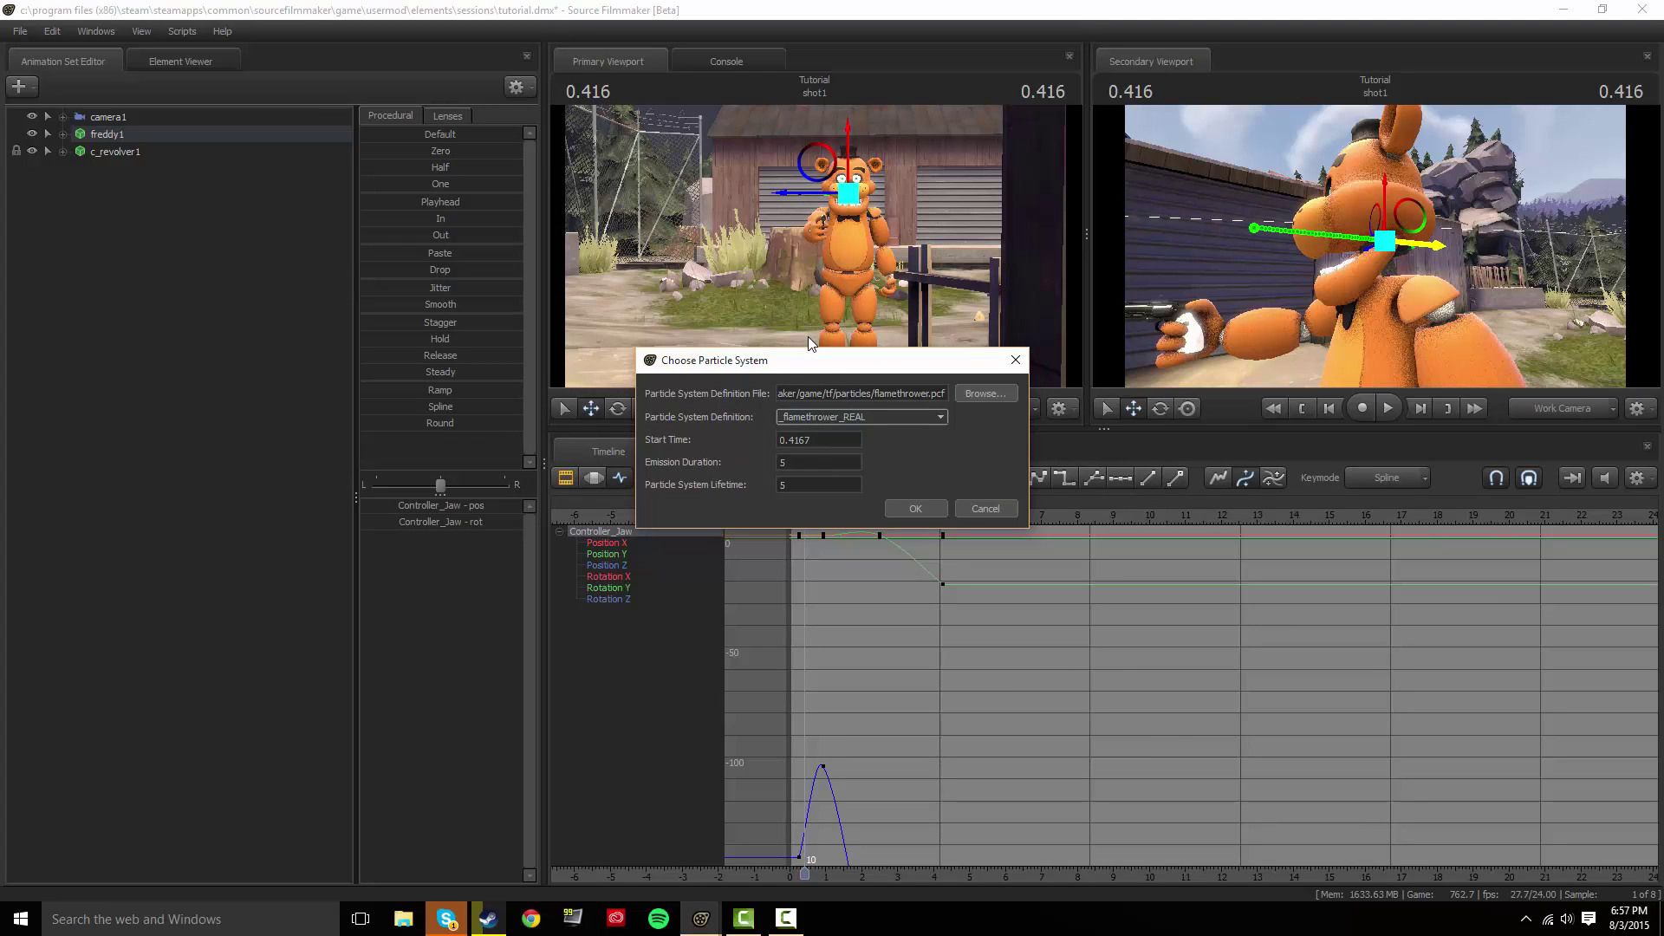
click(855, 417)
scroll(856, 502, down, 5)
scroll(863, 517, down, 5)
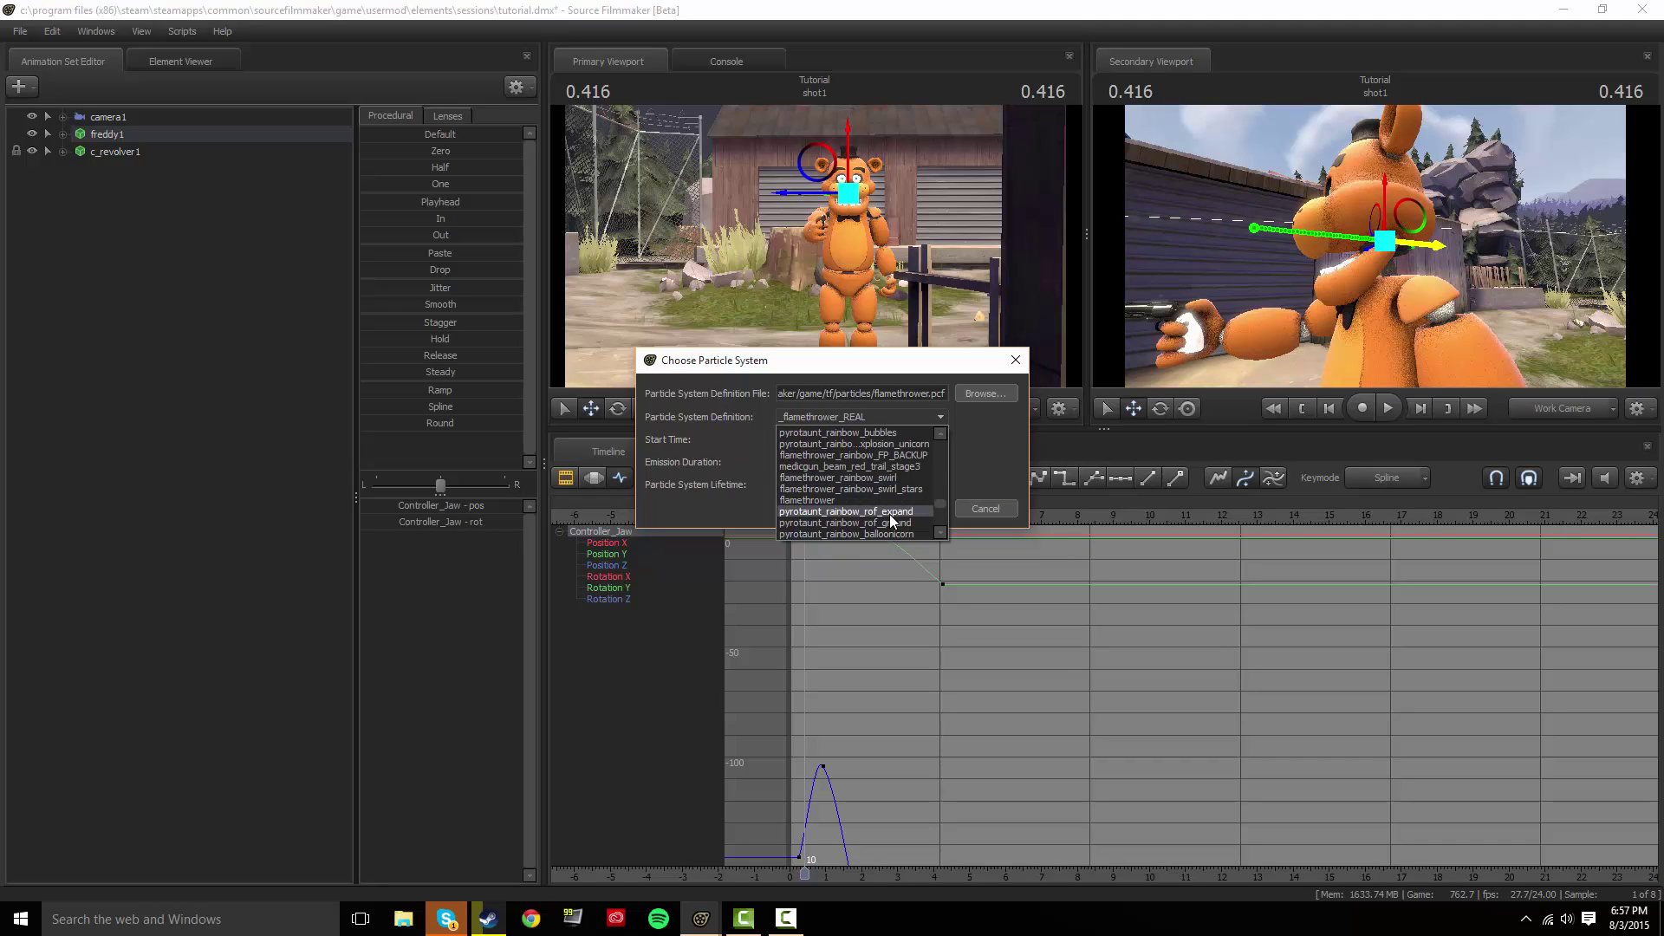
scroll(891, 520, up, 1)
scroll(891, 520, up, 5)
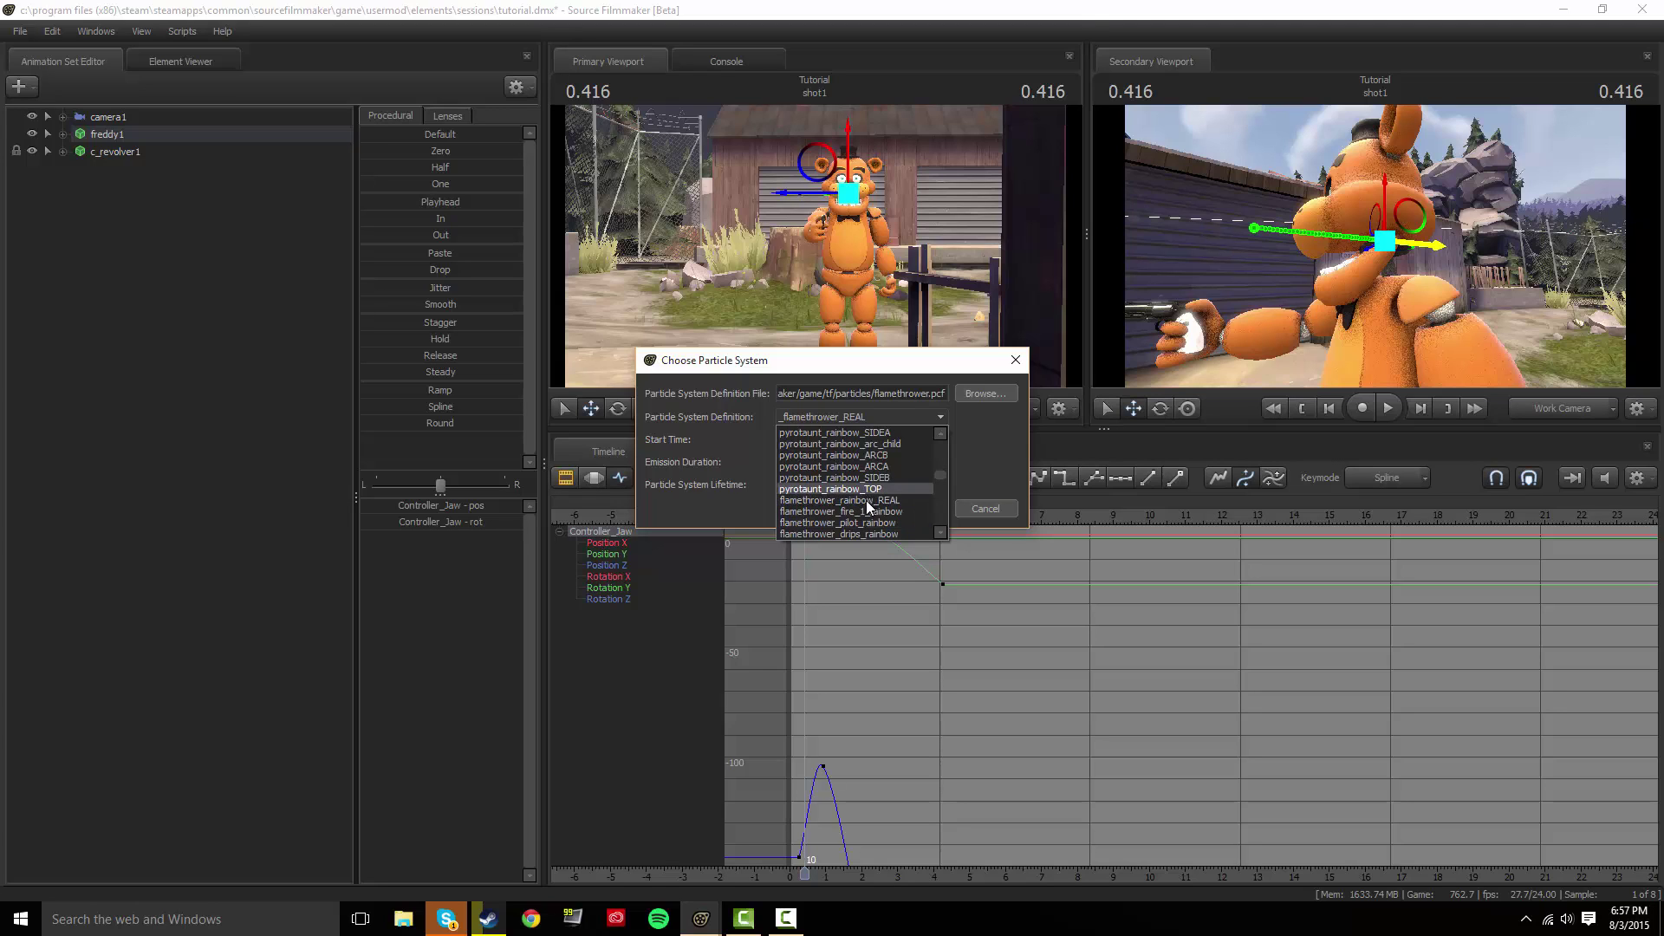
click(839, 500)
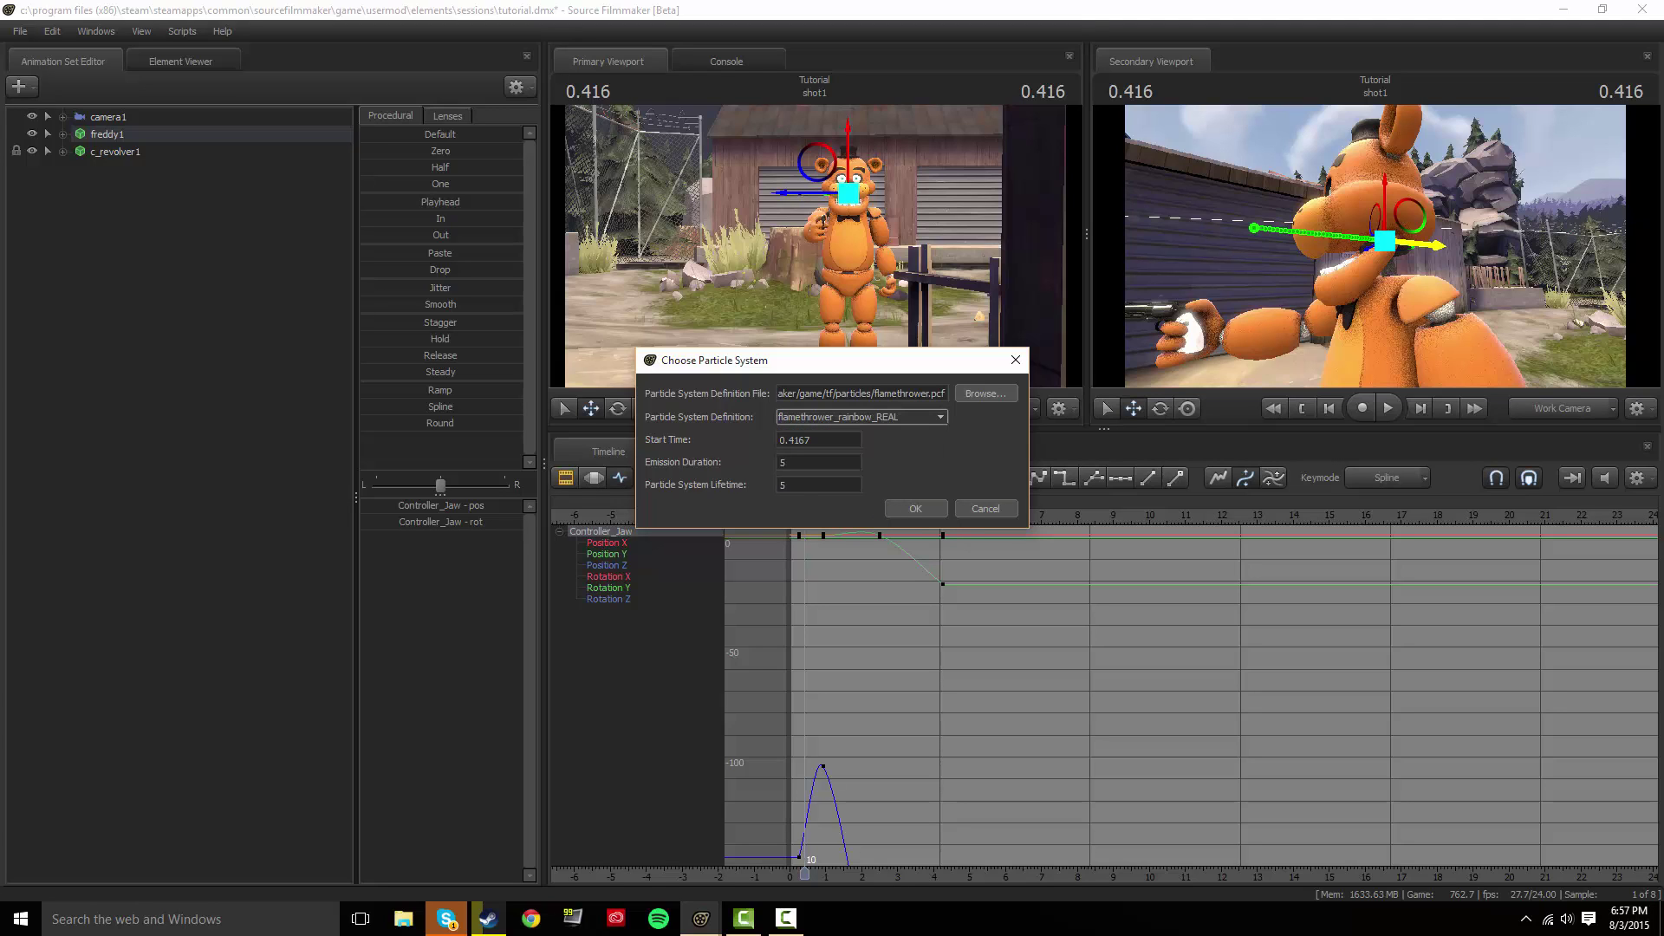
click(910, 508)
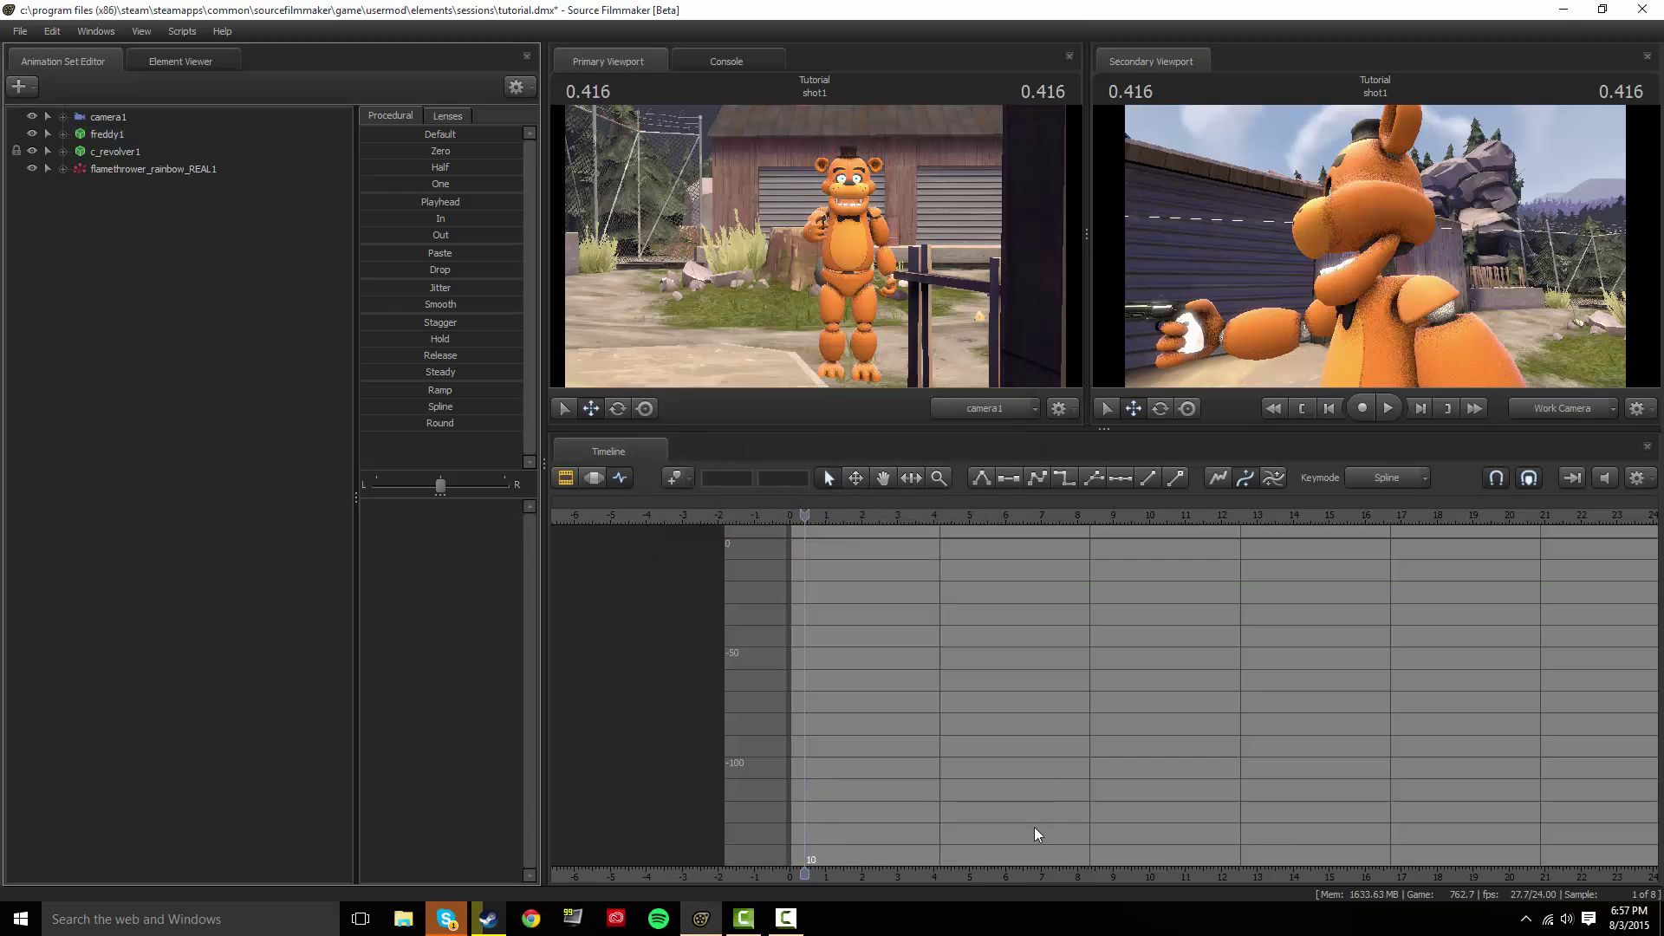
Select the rainbow flamethrower particle system and move it beside Freddy with the Motion Editor active.
click(87, 171)
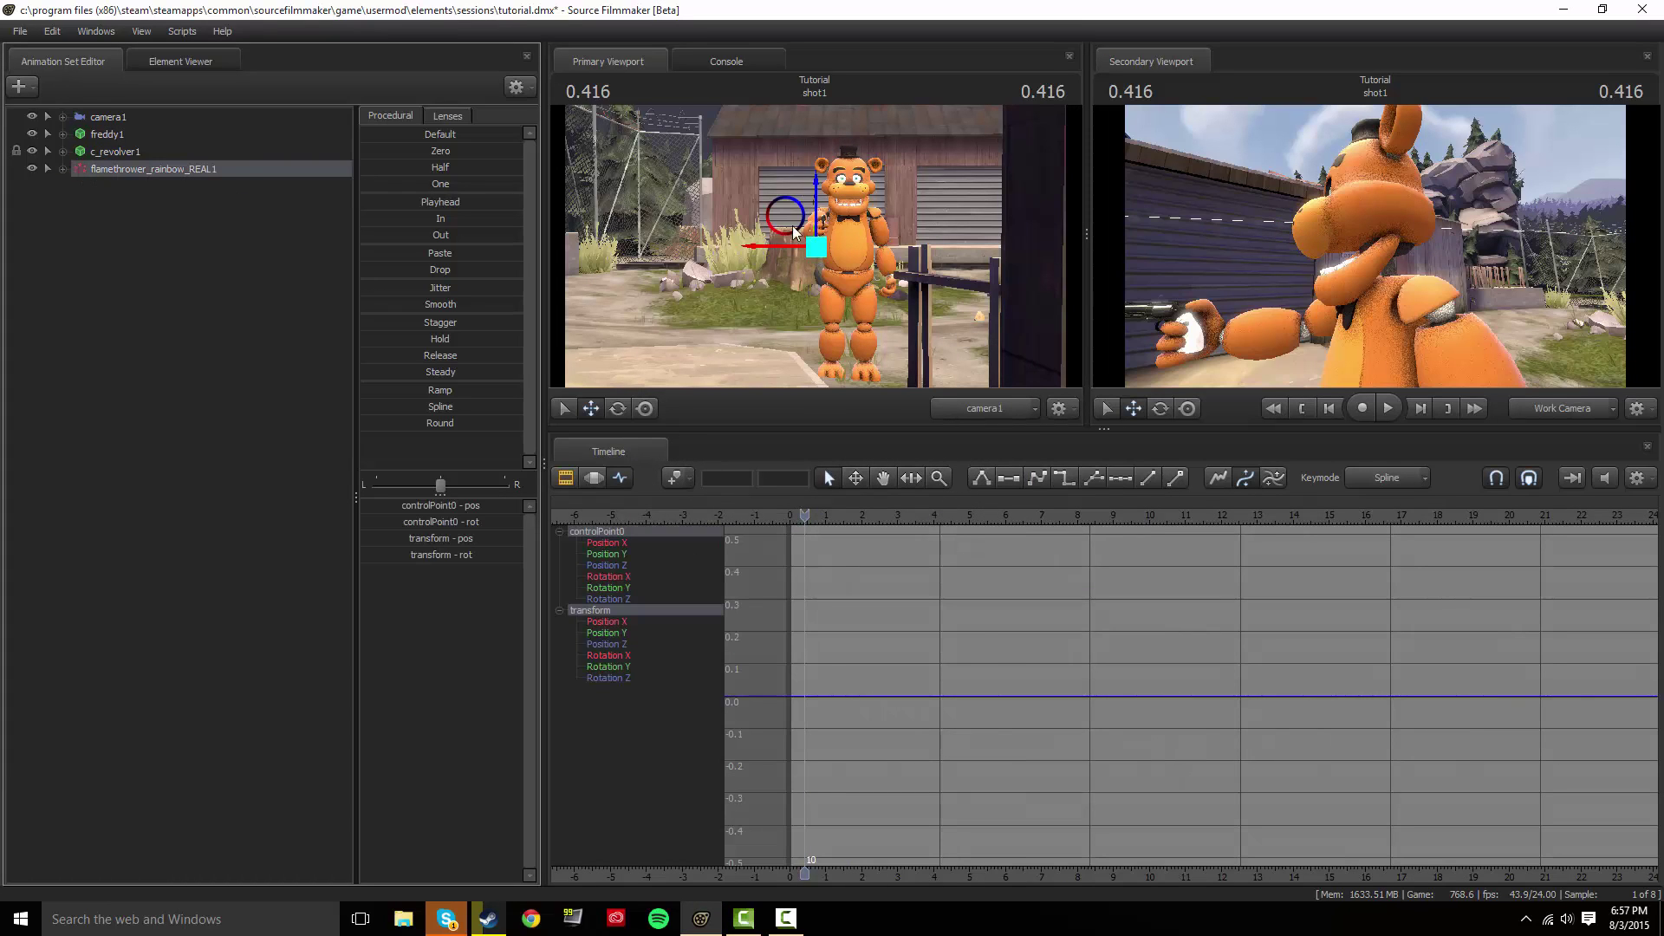
click(594, 477)
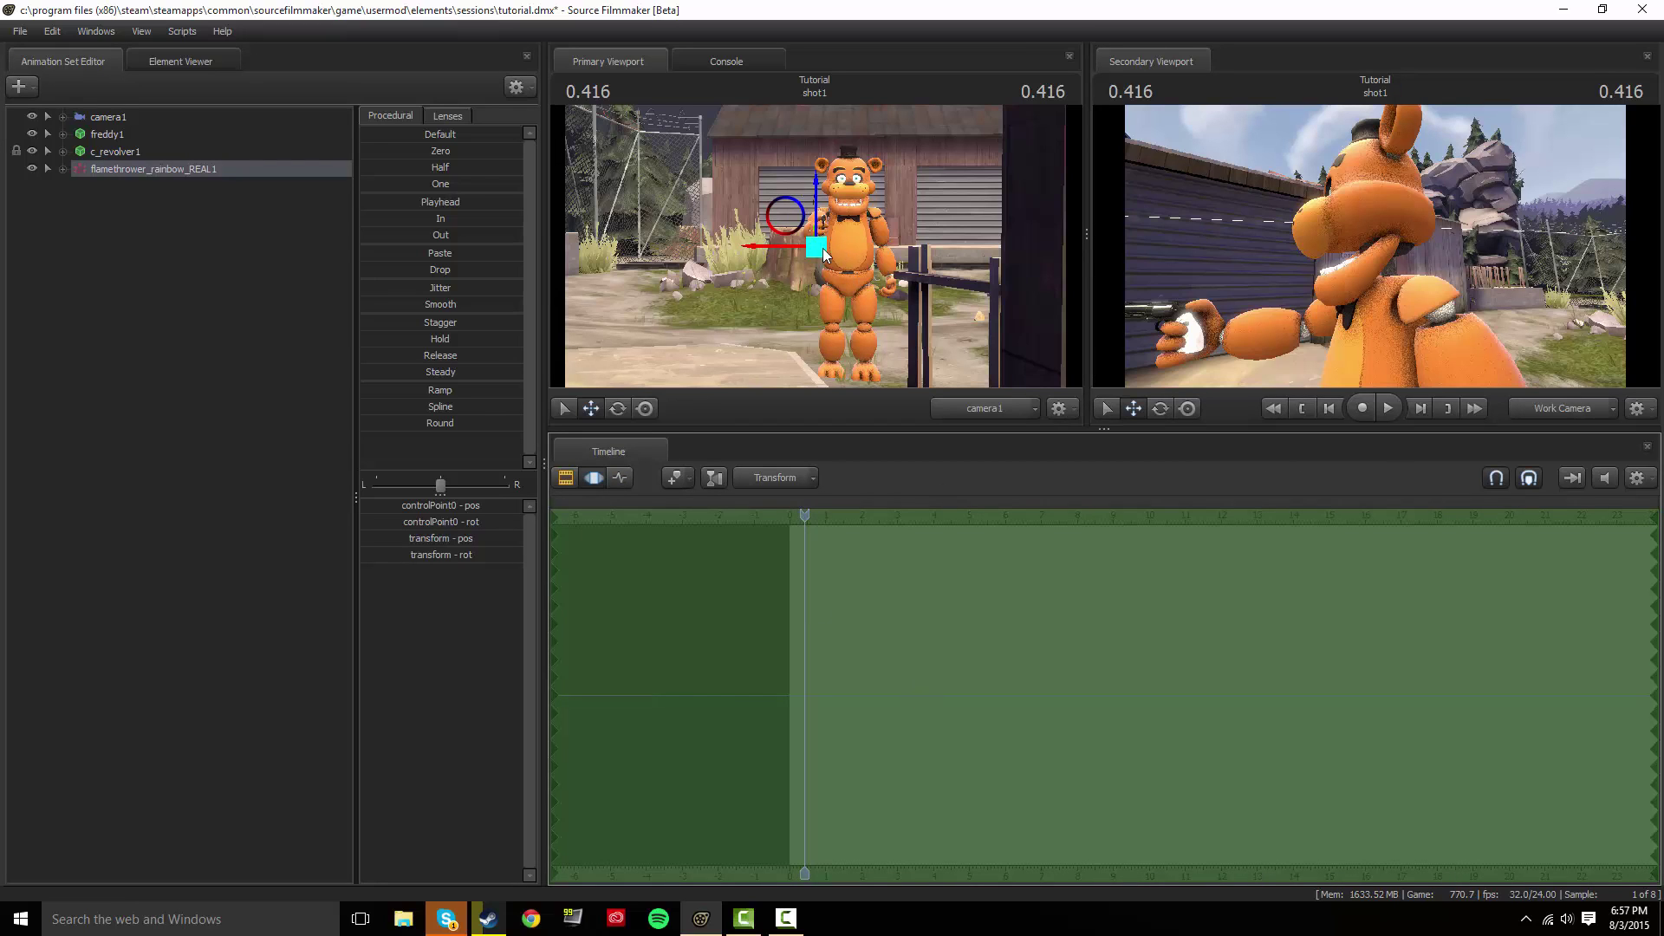
drag(809, 248, 777, 305)
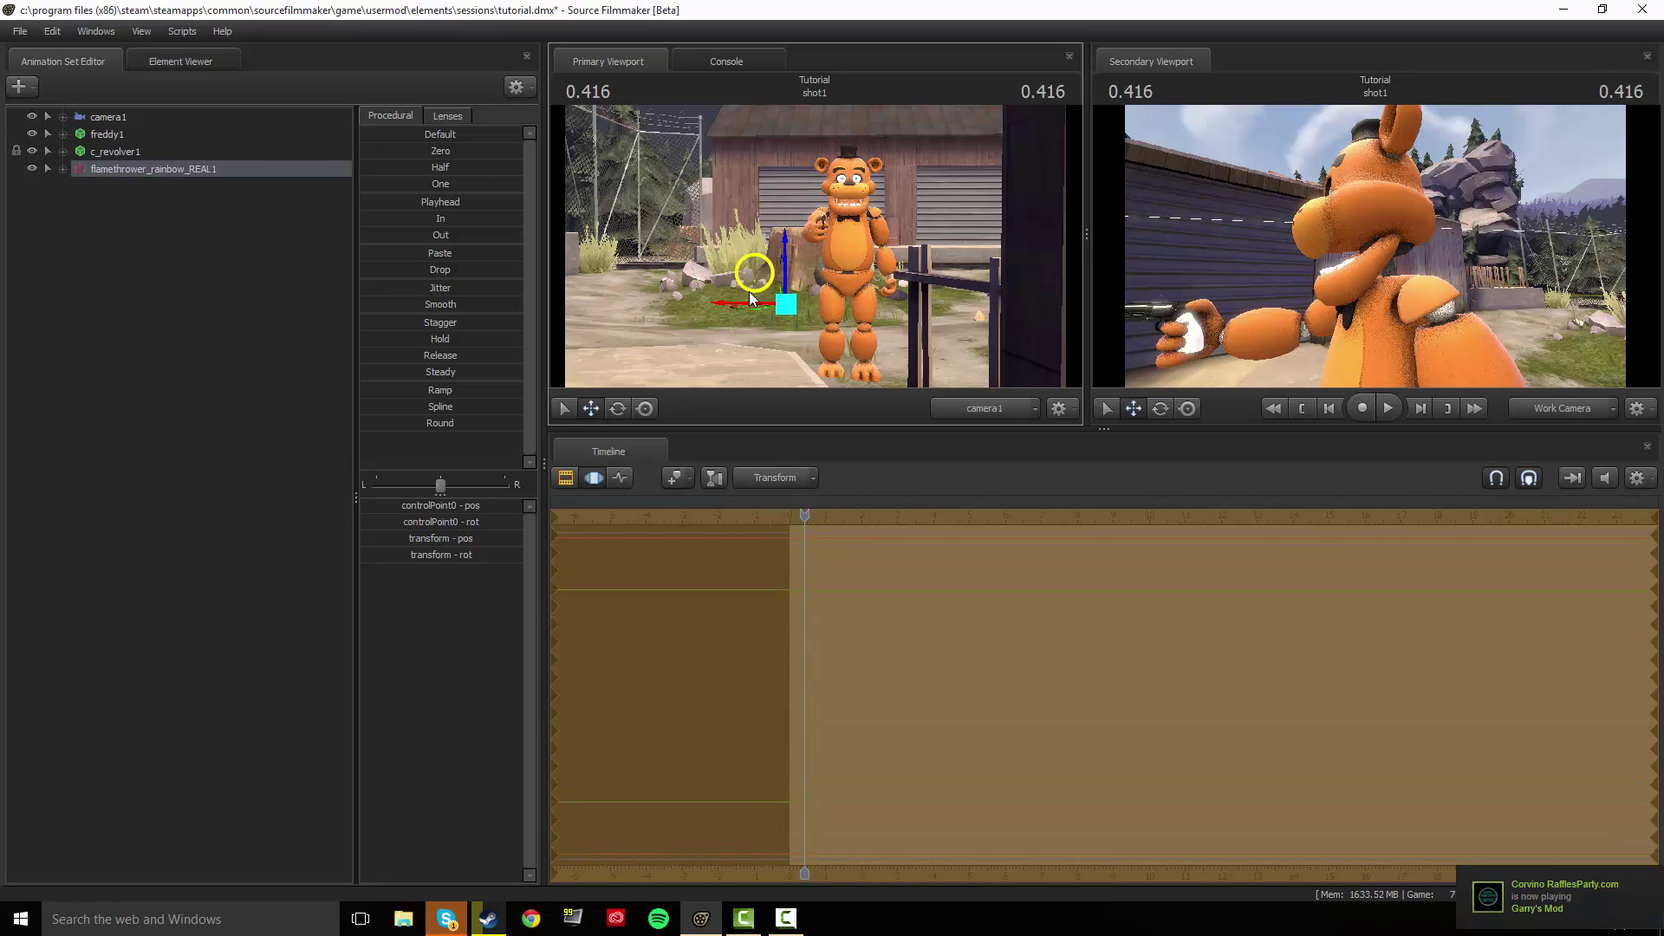
mouse_move(800, 277)
mouse_down()
mouse_move(799, 243)
mouse_move(803, 295)
mouse_up()
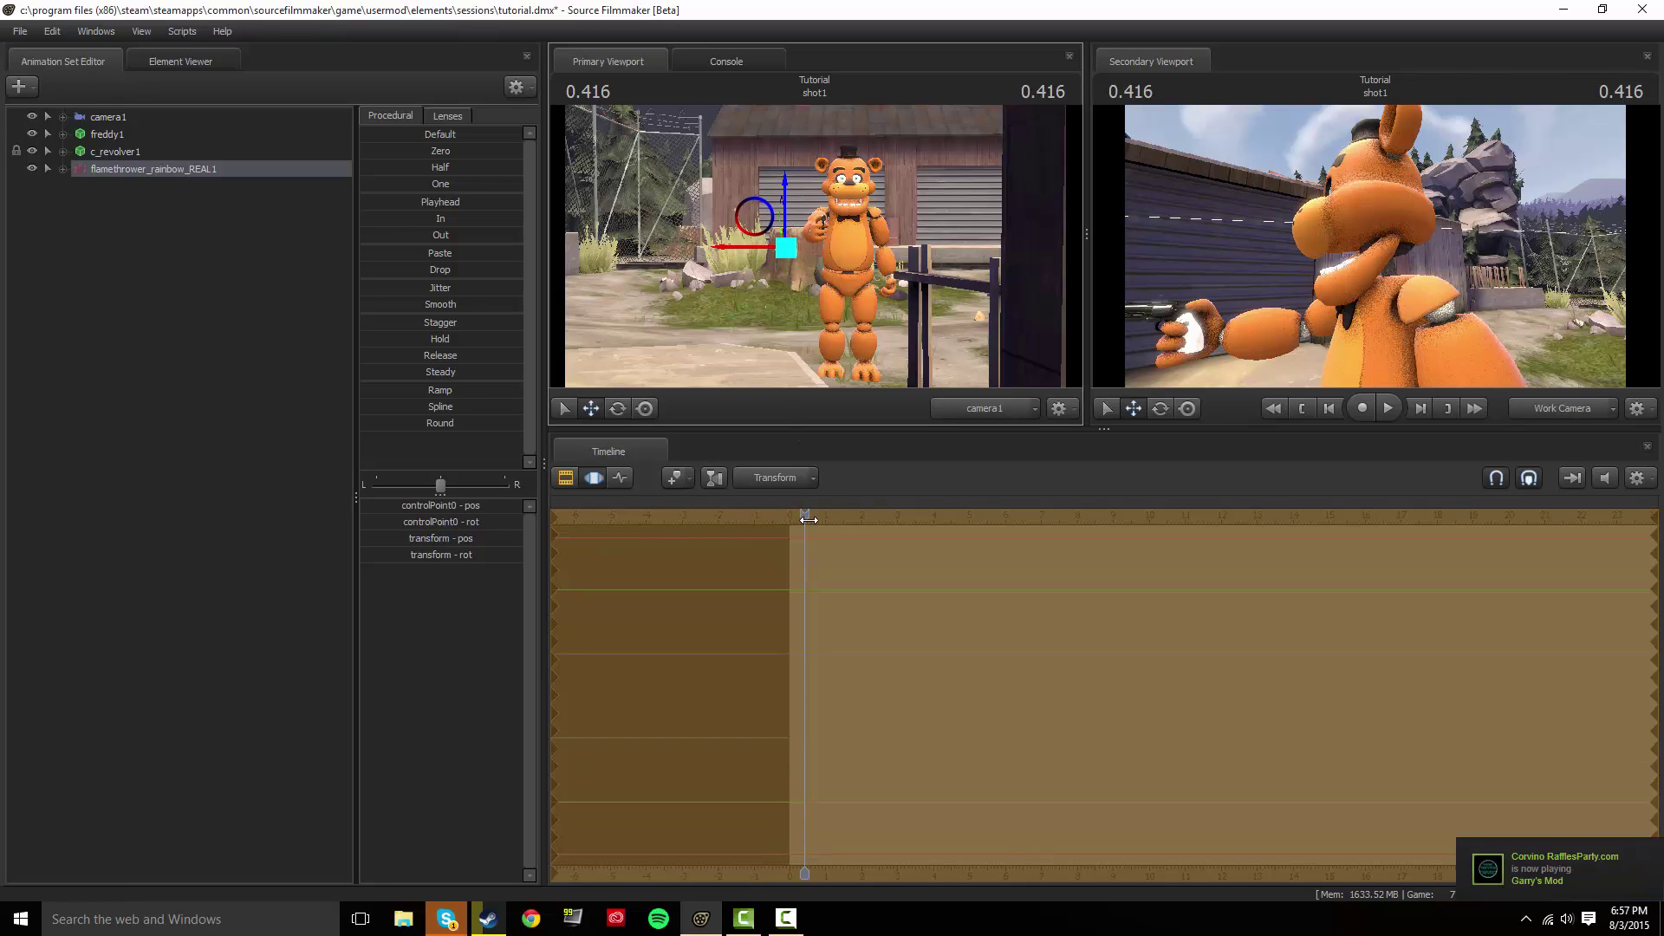
View Freddy and the rainbow flamethrower from the side in the work camera and play the shot from before its start.
drag(1317, 215, 1344, 246)
key(s)
key(w)
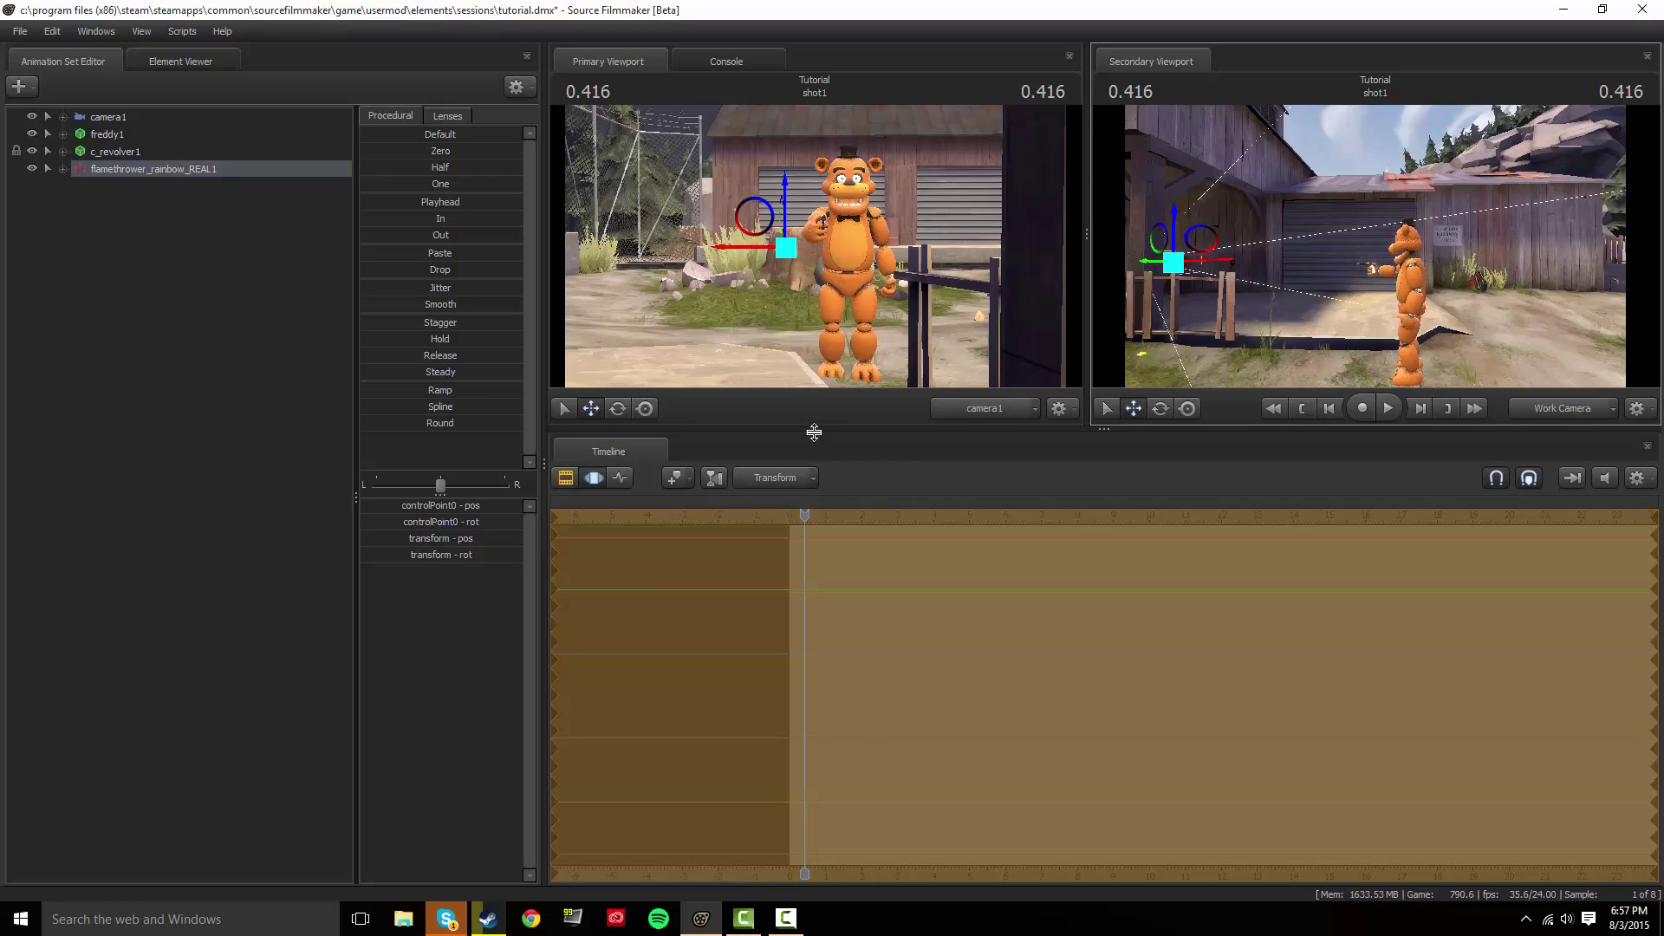
drag(806, 514, 769, 514)
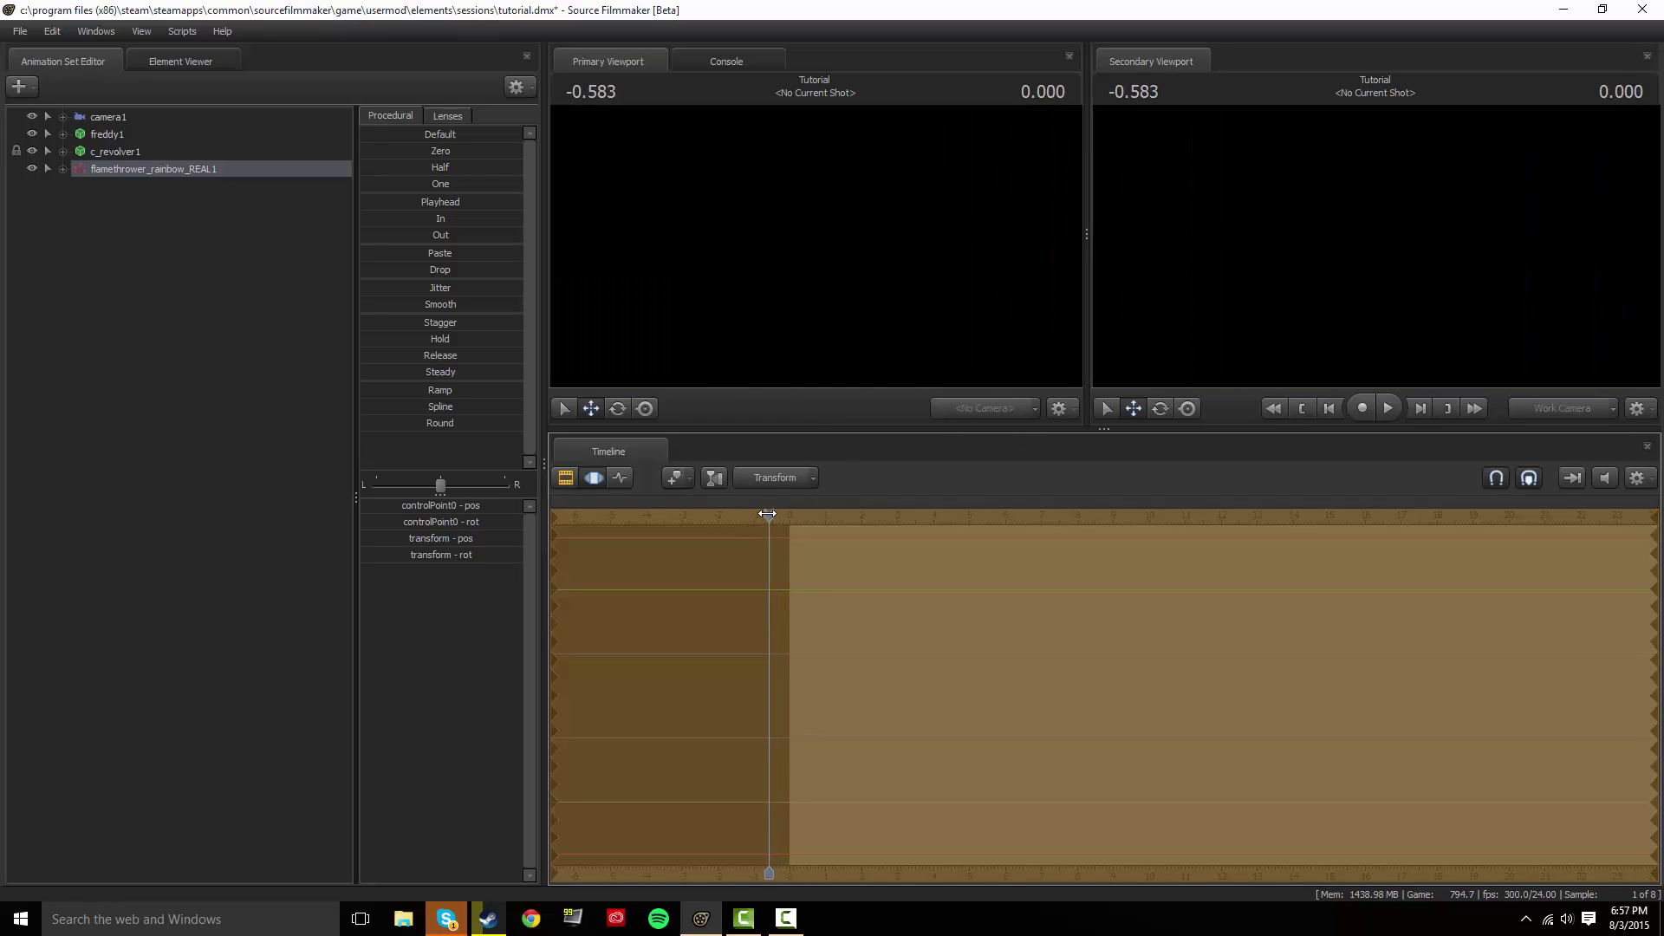
drag(769, 514, 760, 514)
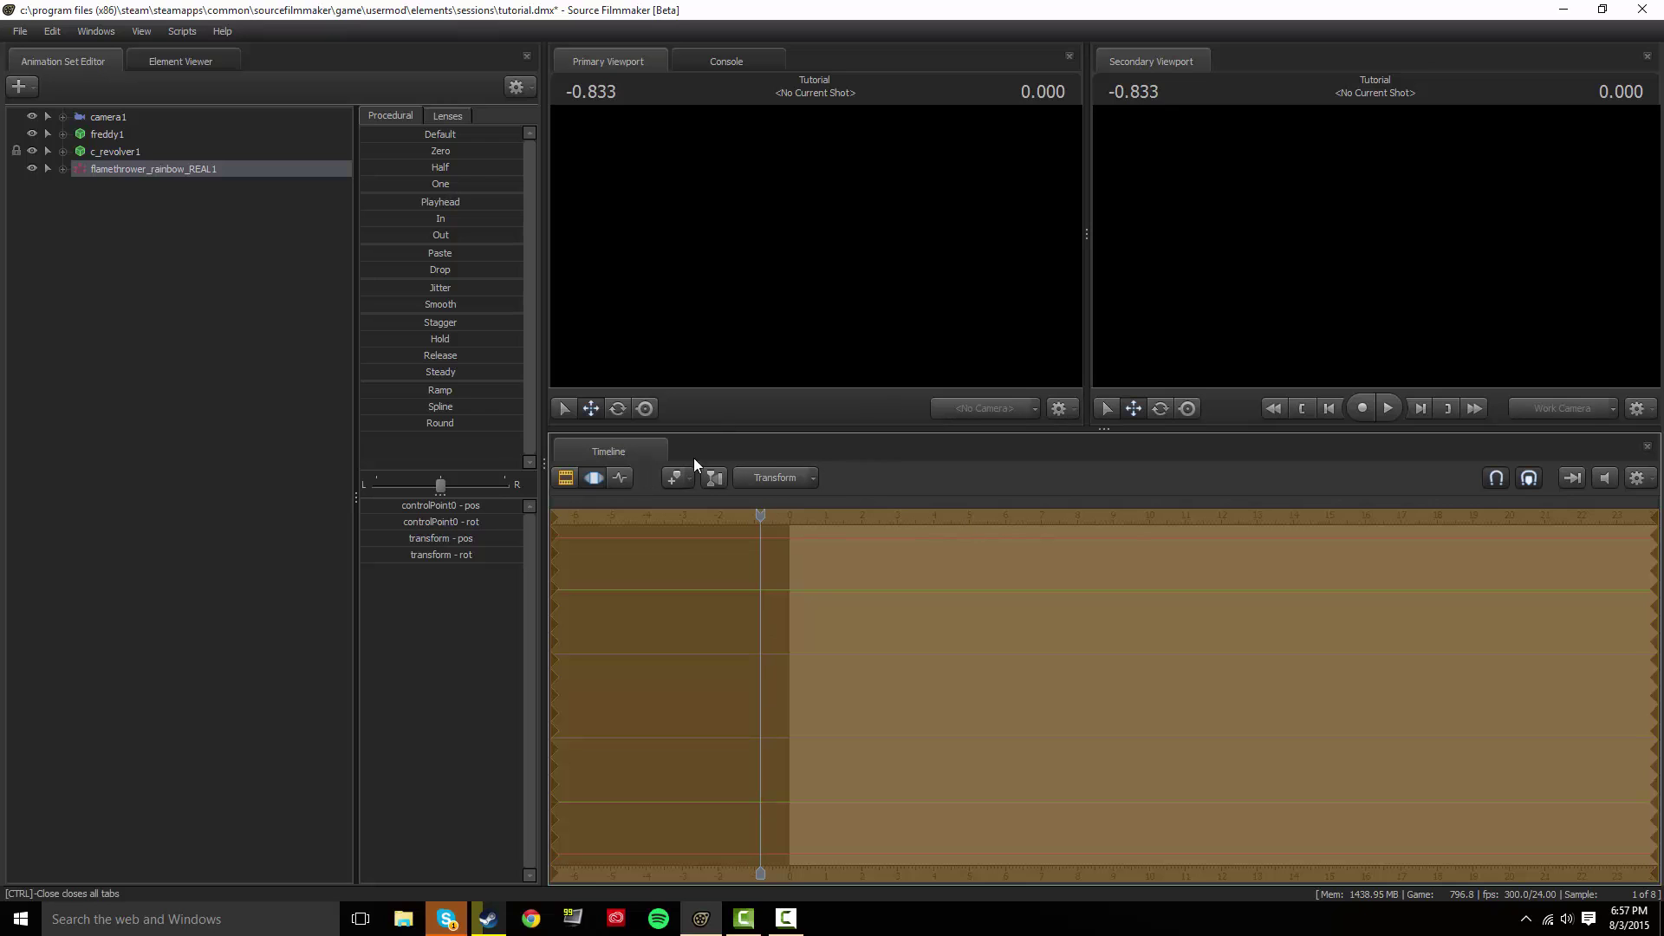
key(space)
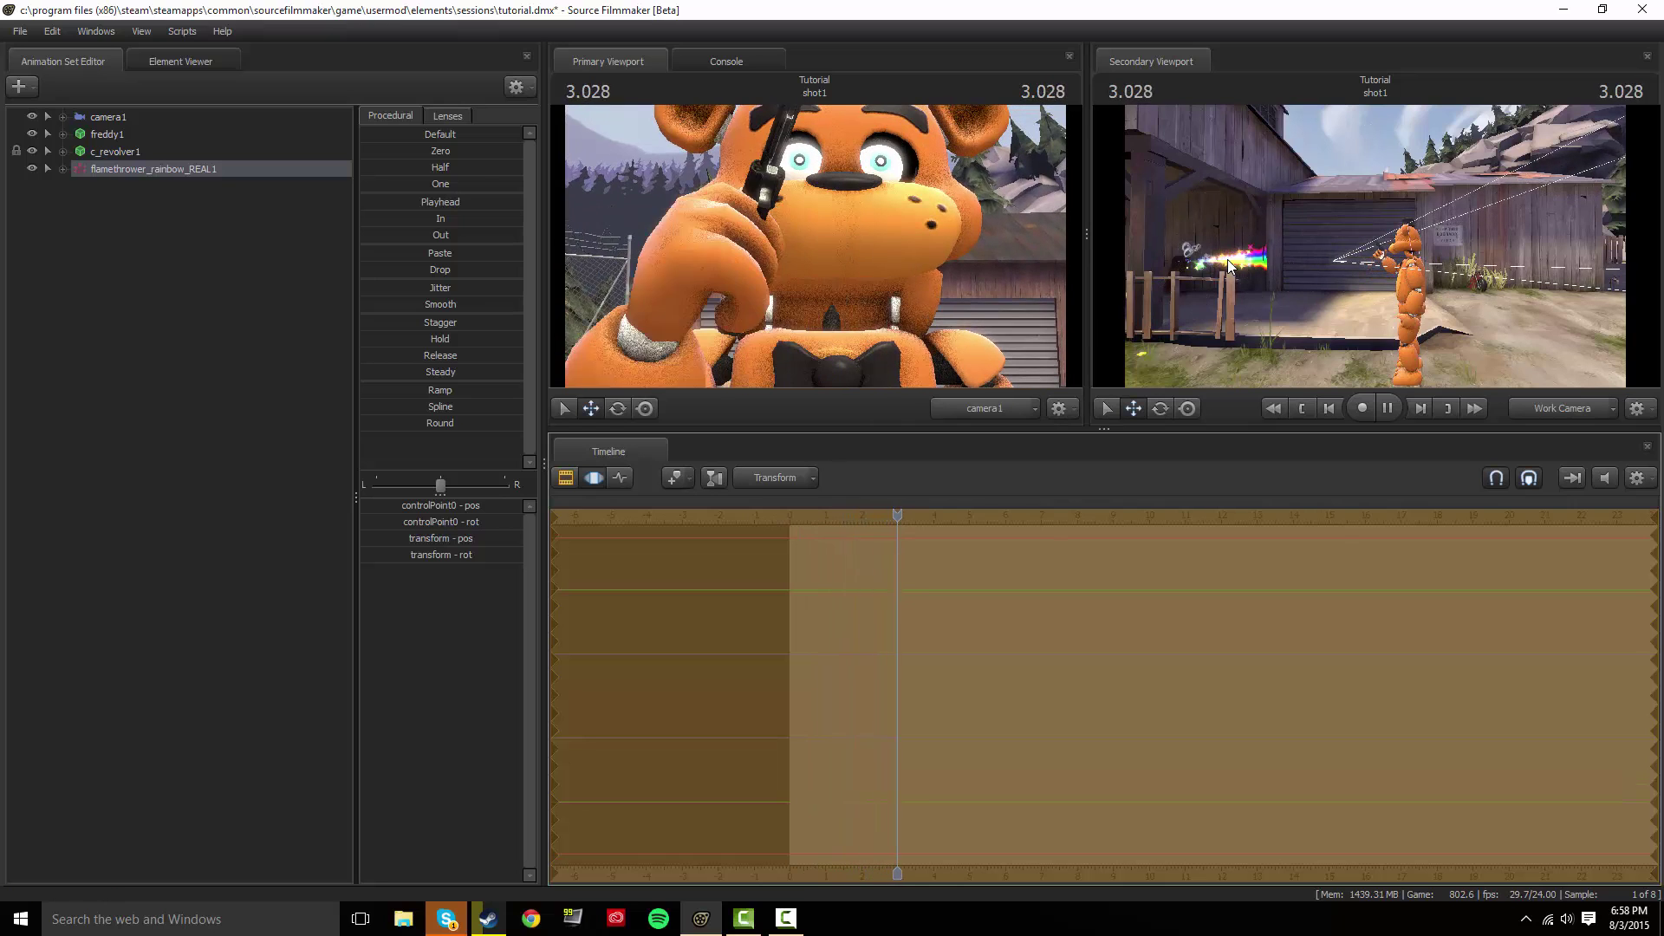
key(space)
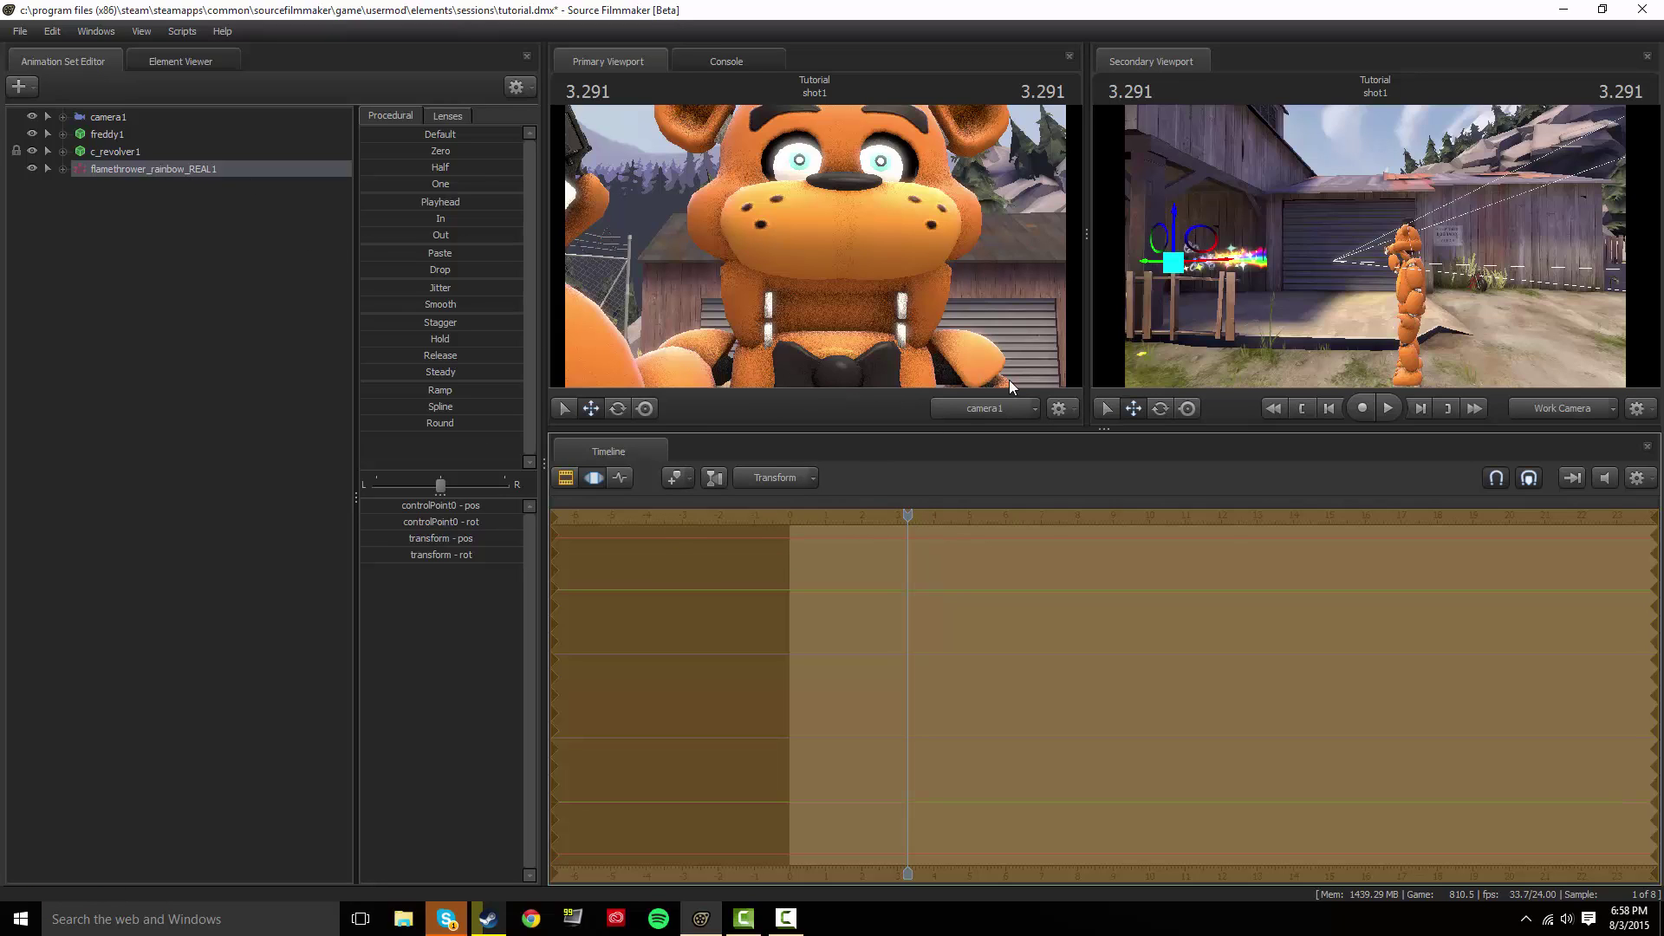
Rotate the rainbow flamethrower particle system so that its flame fires away from Freddy.
key(w)
mouse_move(1159, 324)
mouse_down()
mouse_move(1096, 324)
mouse_move(1240, 325)
mouse_move(1179, 325)
mouse_up()
key(s)
key(d)
click(617, 408)
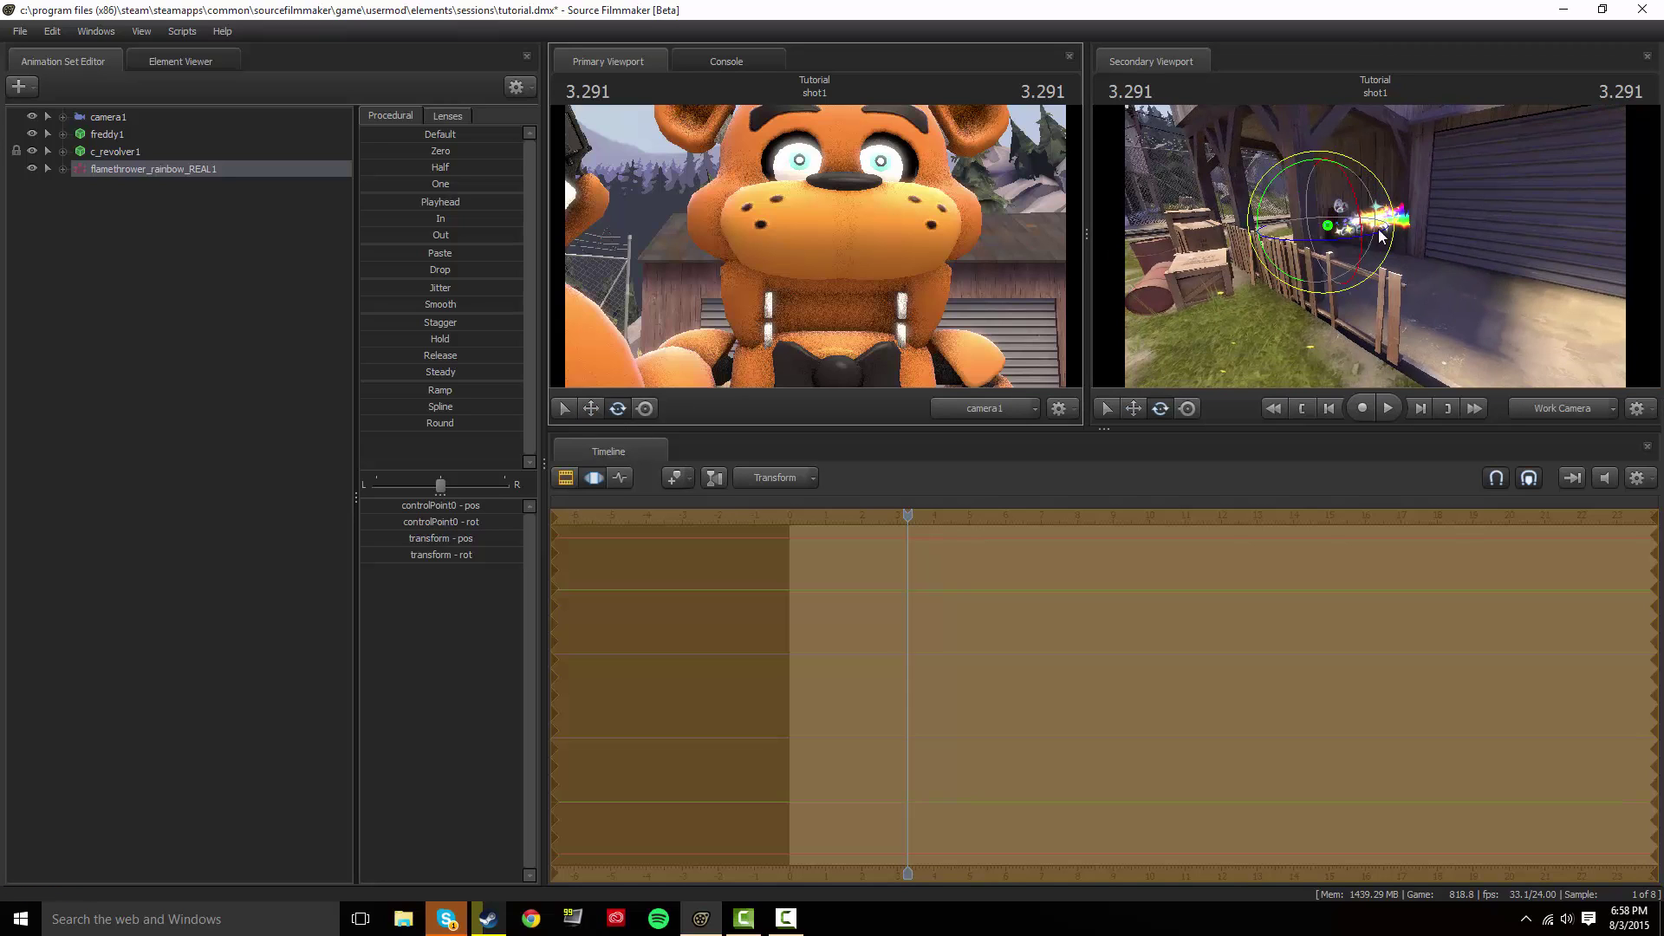
drag(1388, 230, 1266, 189)
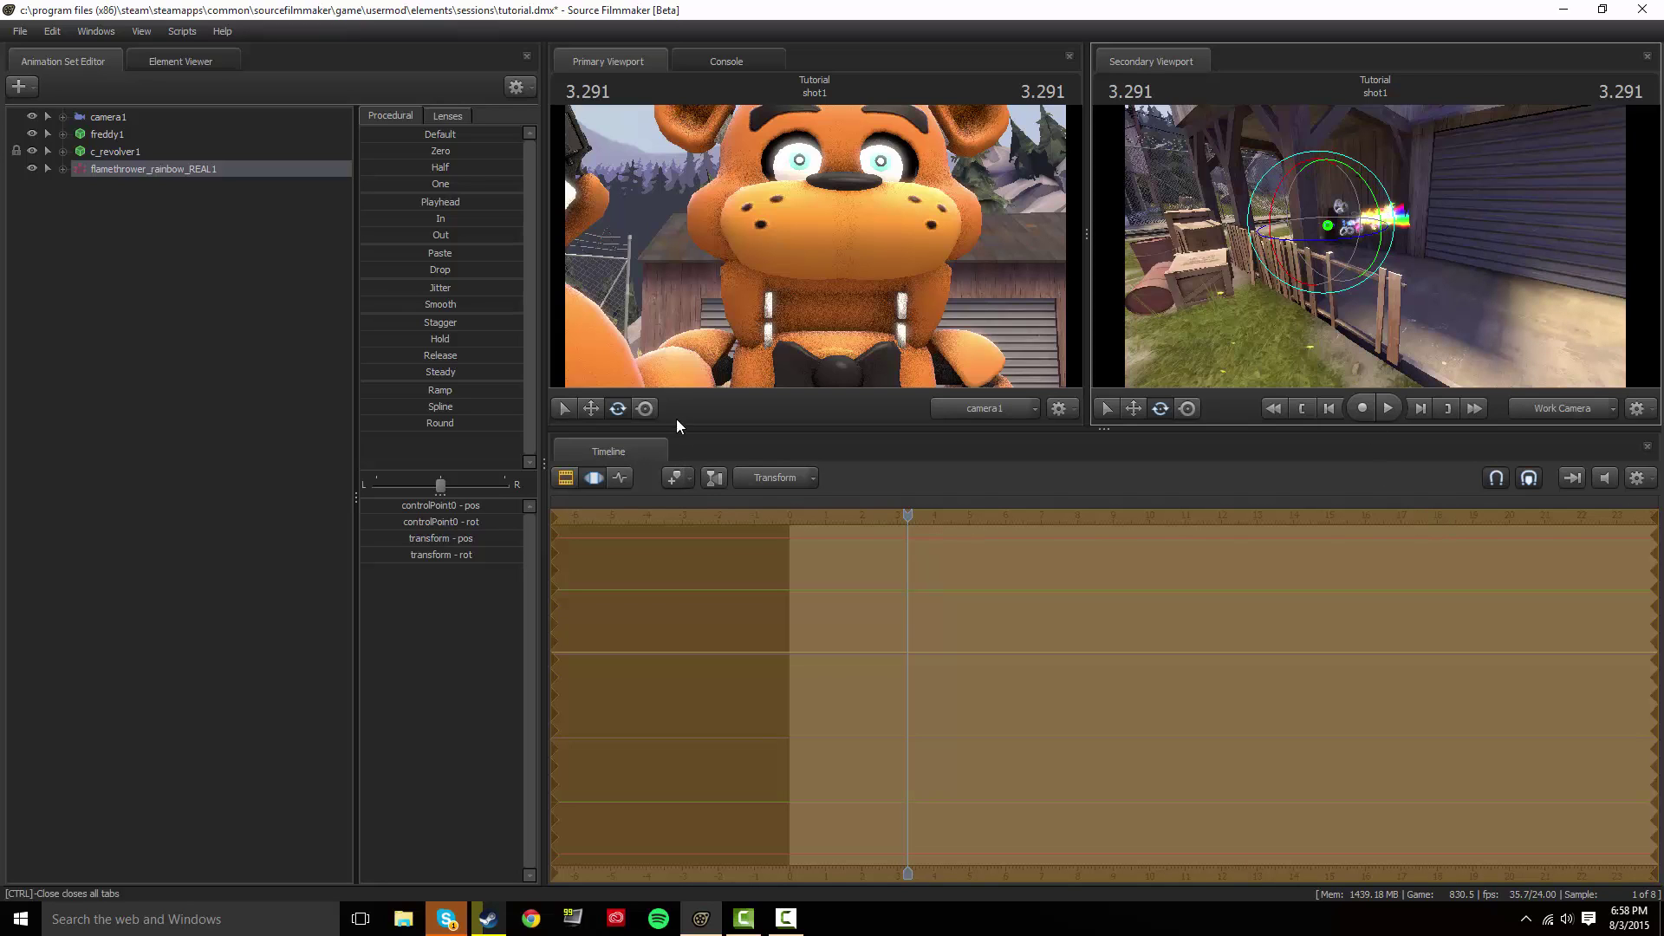
Move the rainbow flamethrower particle system across the scene to Freddy's mouth.
click(593, 408)
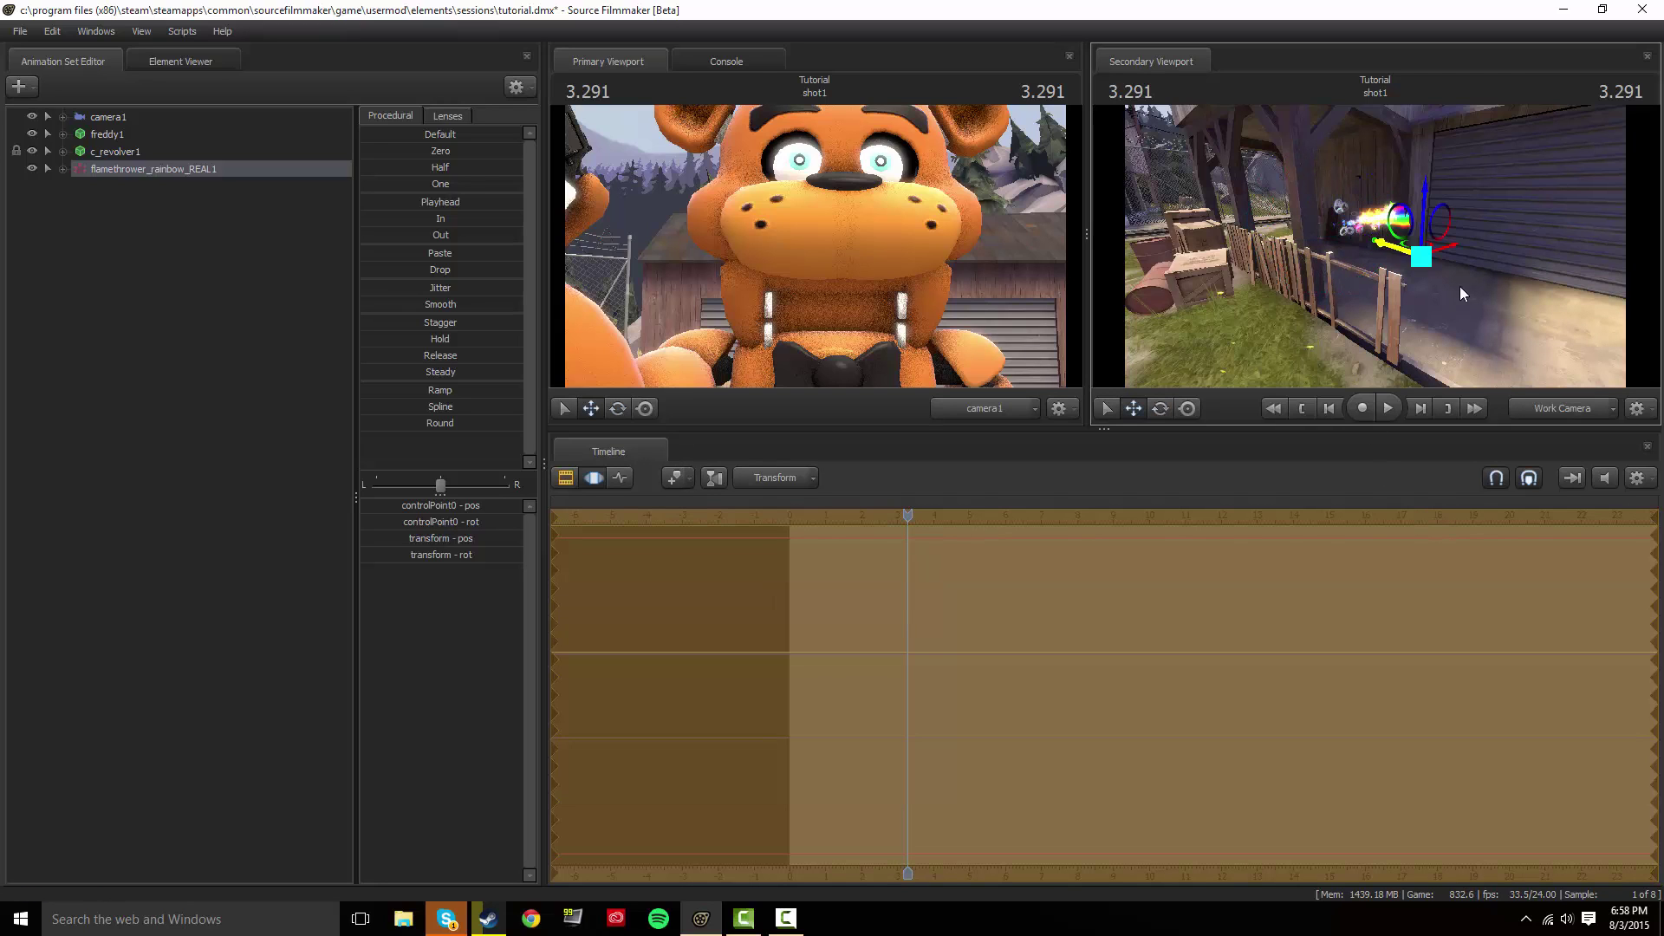
drag(1378, 312, 1538, 310)
drag(1190, 282, 1361, 271)
key(w)
drag(1167, 248, 1231, 246)
key(d)
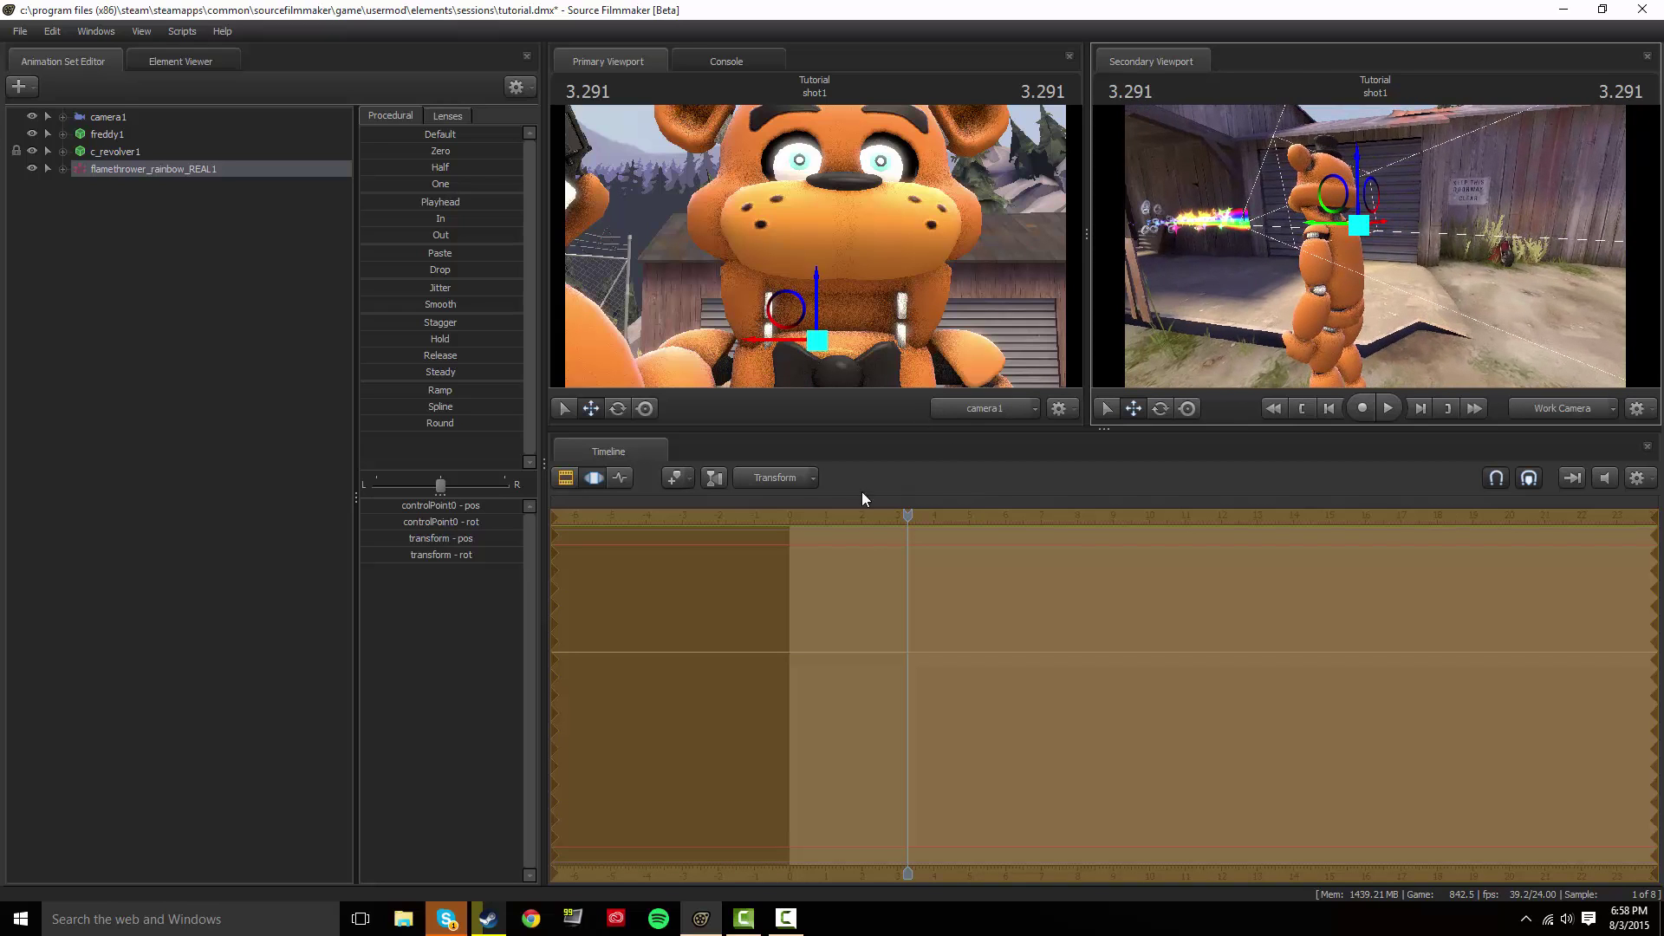
Play the shot from before its start to check the flame, and nudge the flamethrower's position at Freddy's mouth.
drag(916, 516, 768, 517)
key(space)
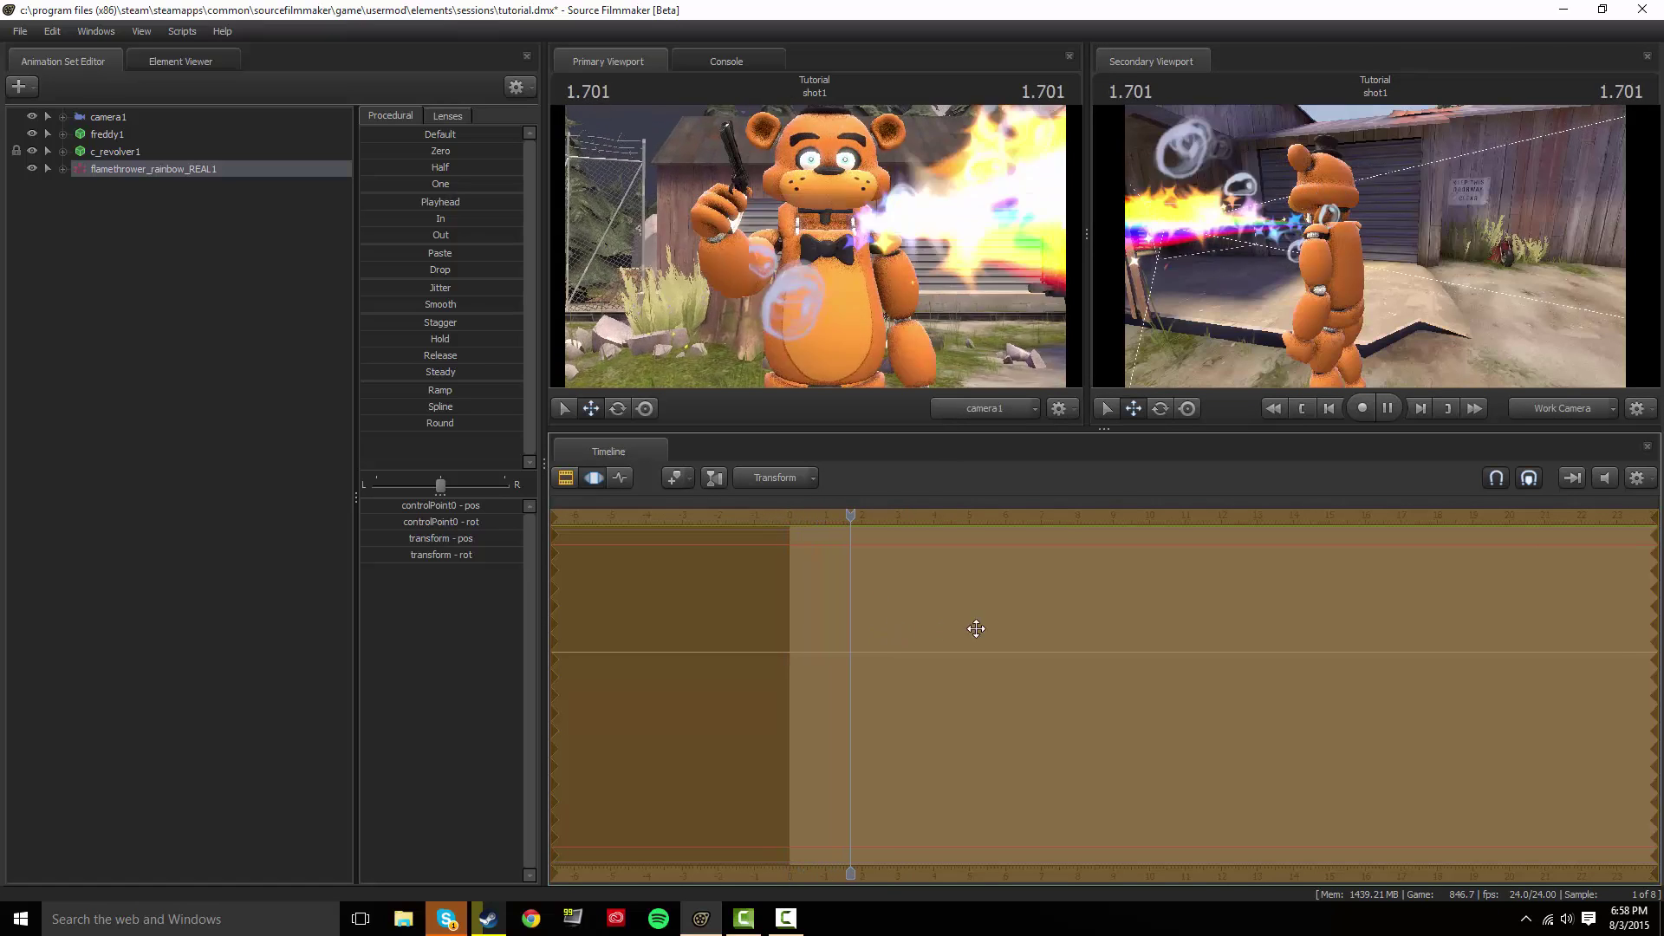
key(space)
drag(1381, 227, 1391, 226)
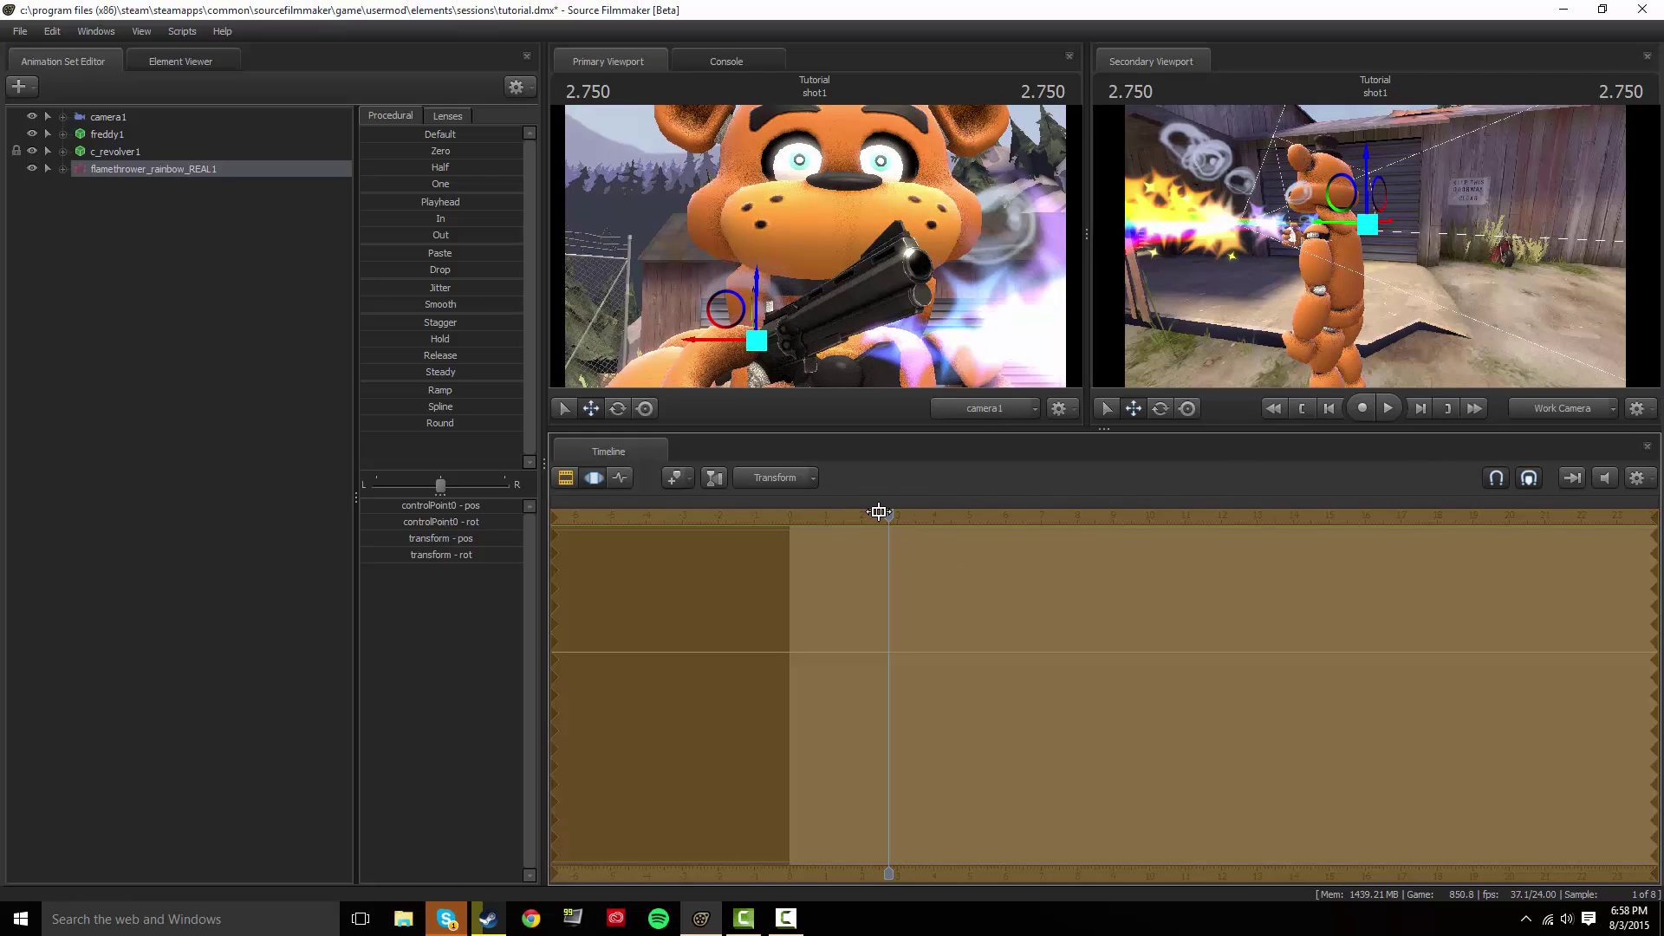
Play the shot with the adjusted flamethrower and return the playhead to just before the shot's start.
key(space)
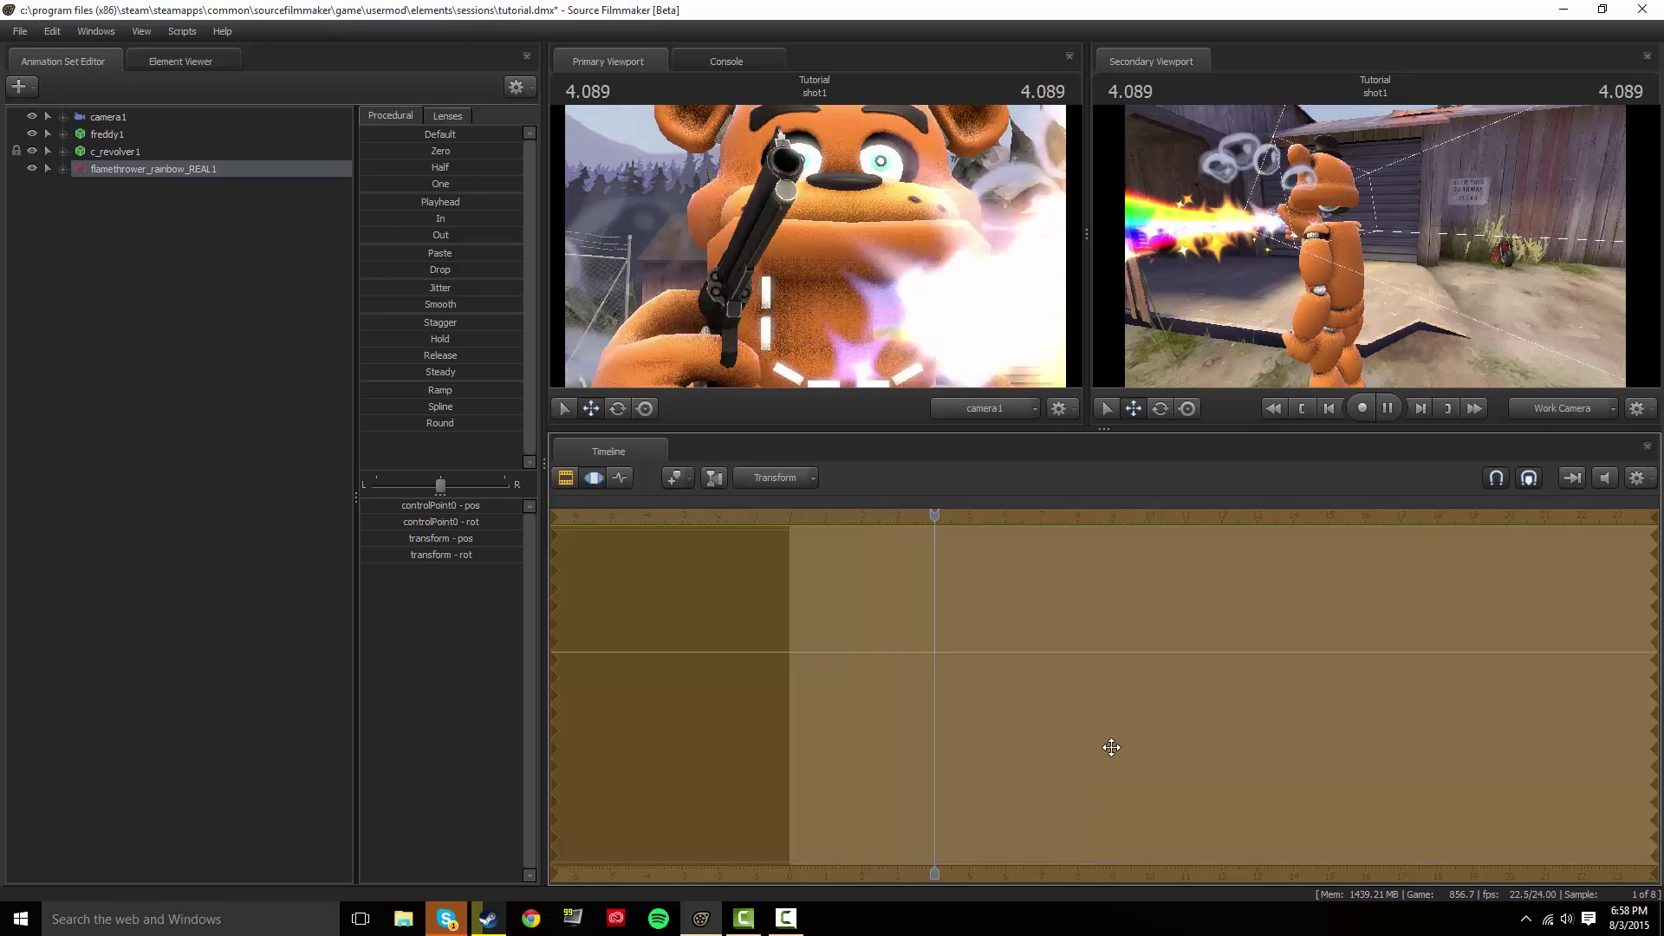
key(space)
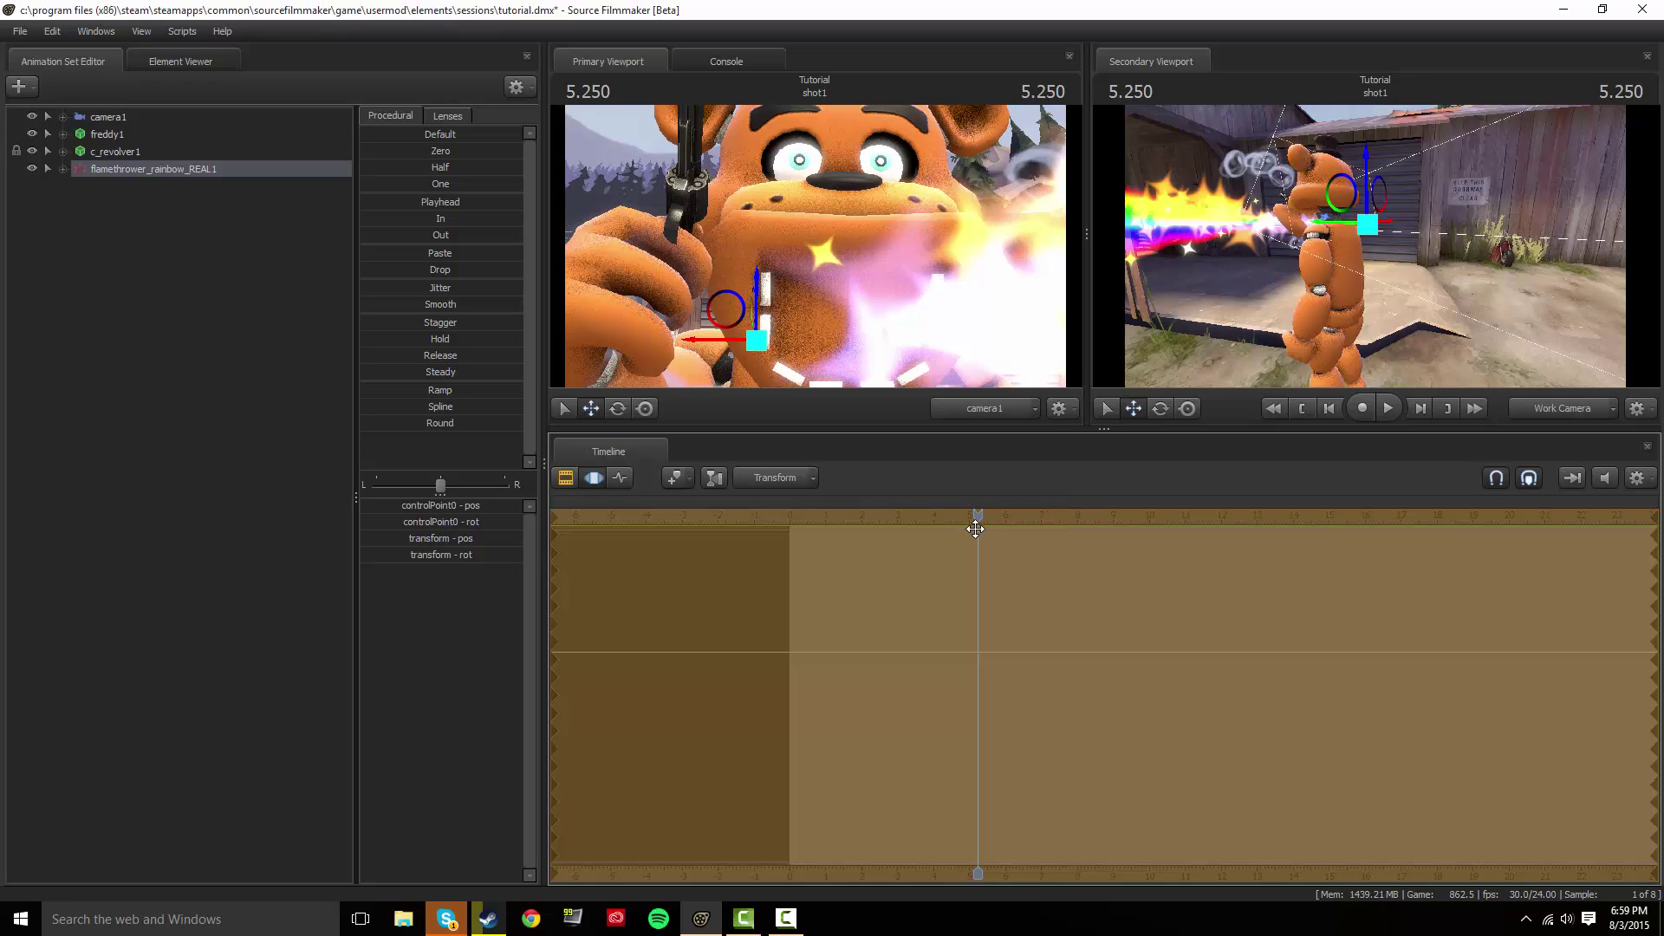
drag(975, 527, 783, 501)
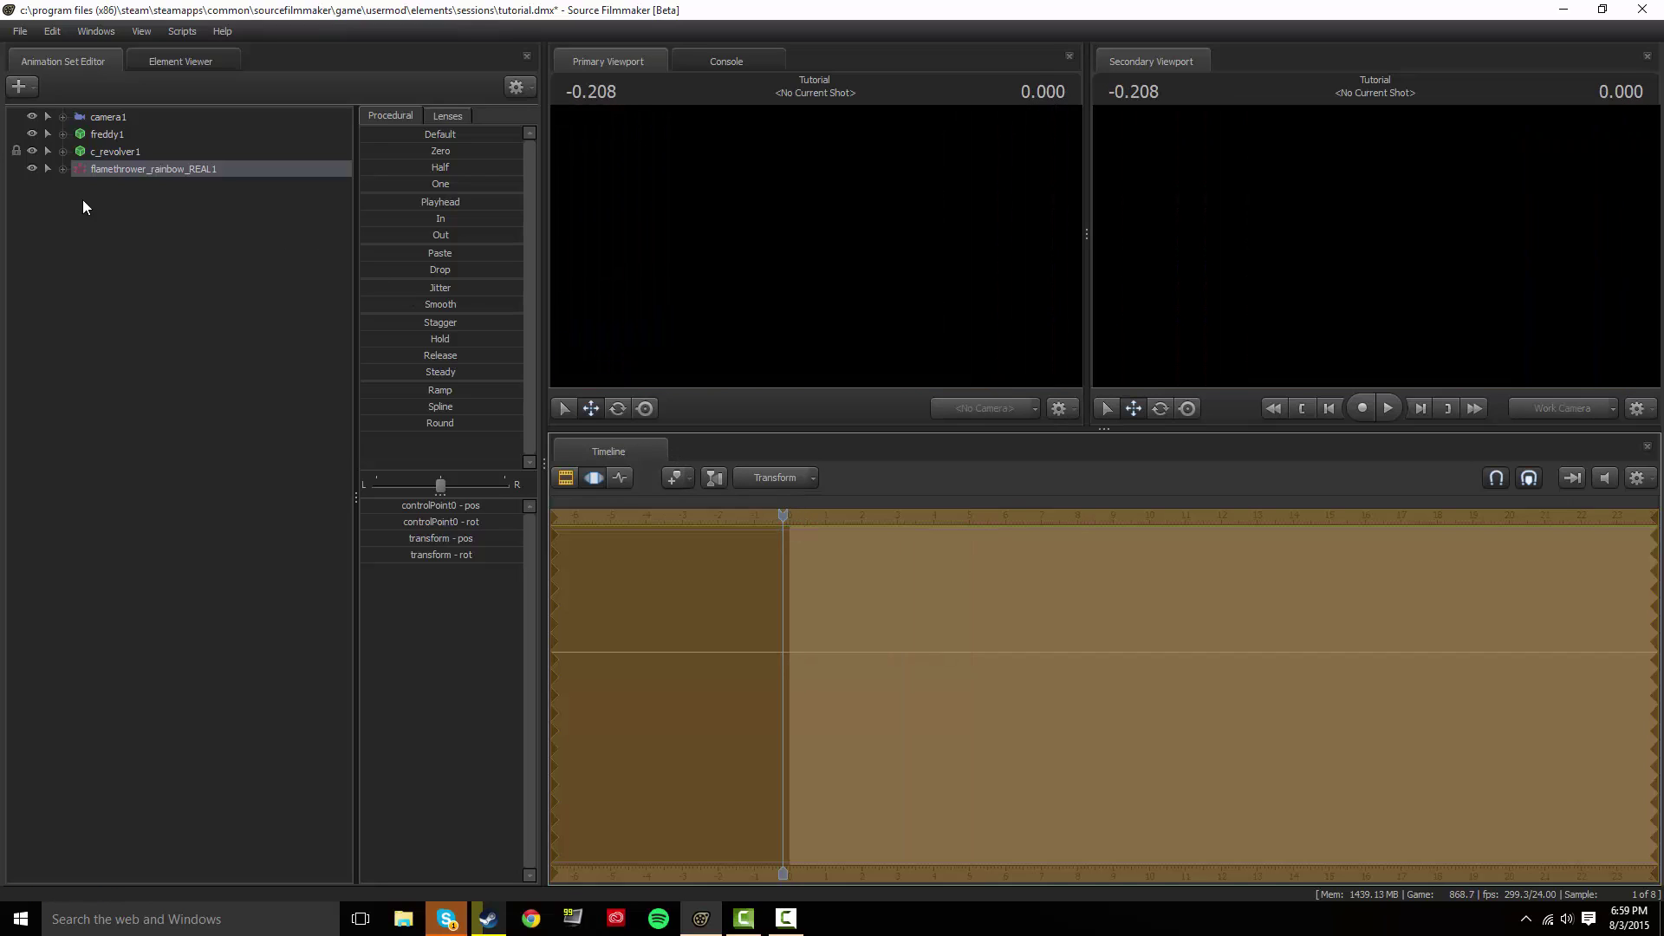
Expand flamethrower_rainbow_REAL1 to examine its transform and controlPoint0 controls, and show the control groups of c_revolver1.
click(55, 168)
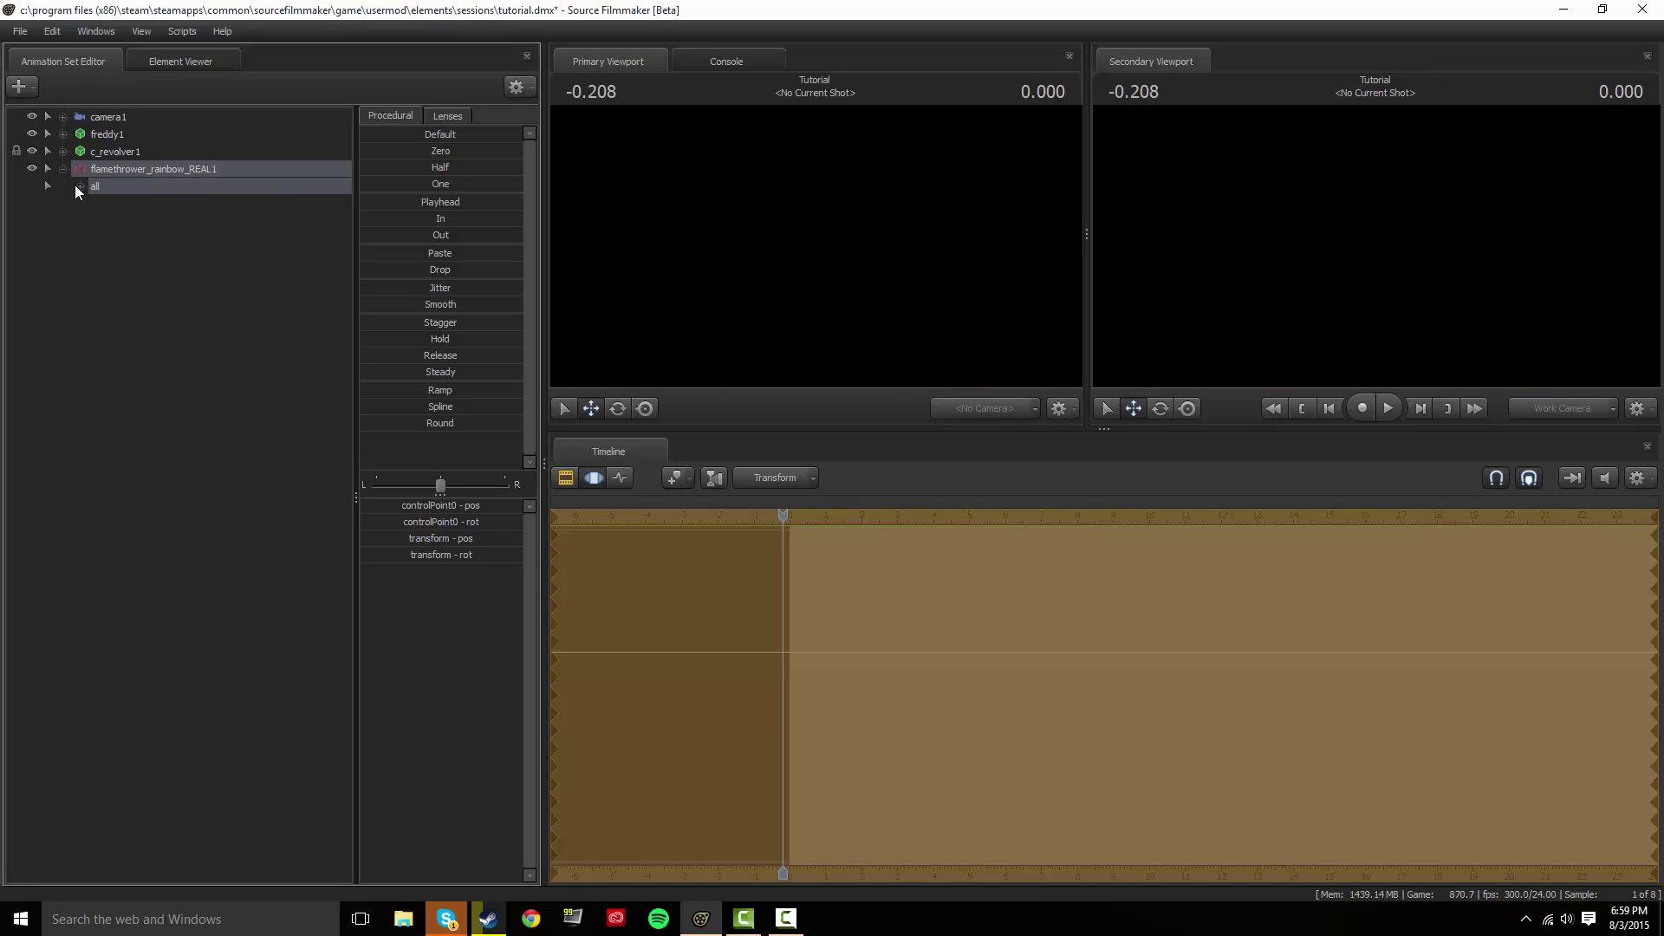
click(78, 189)
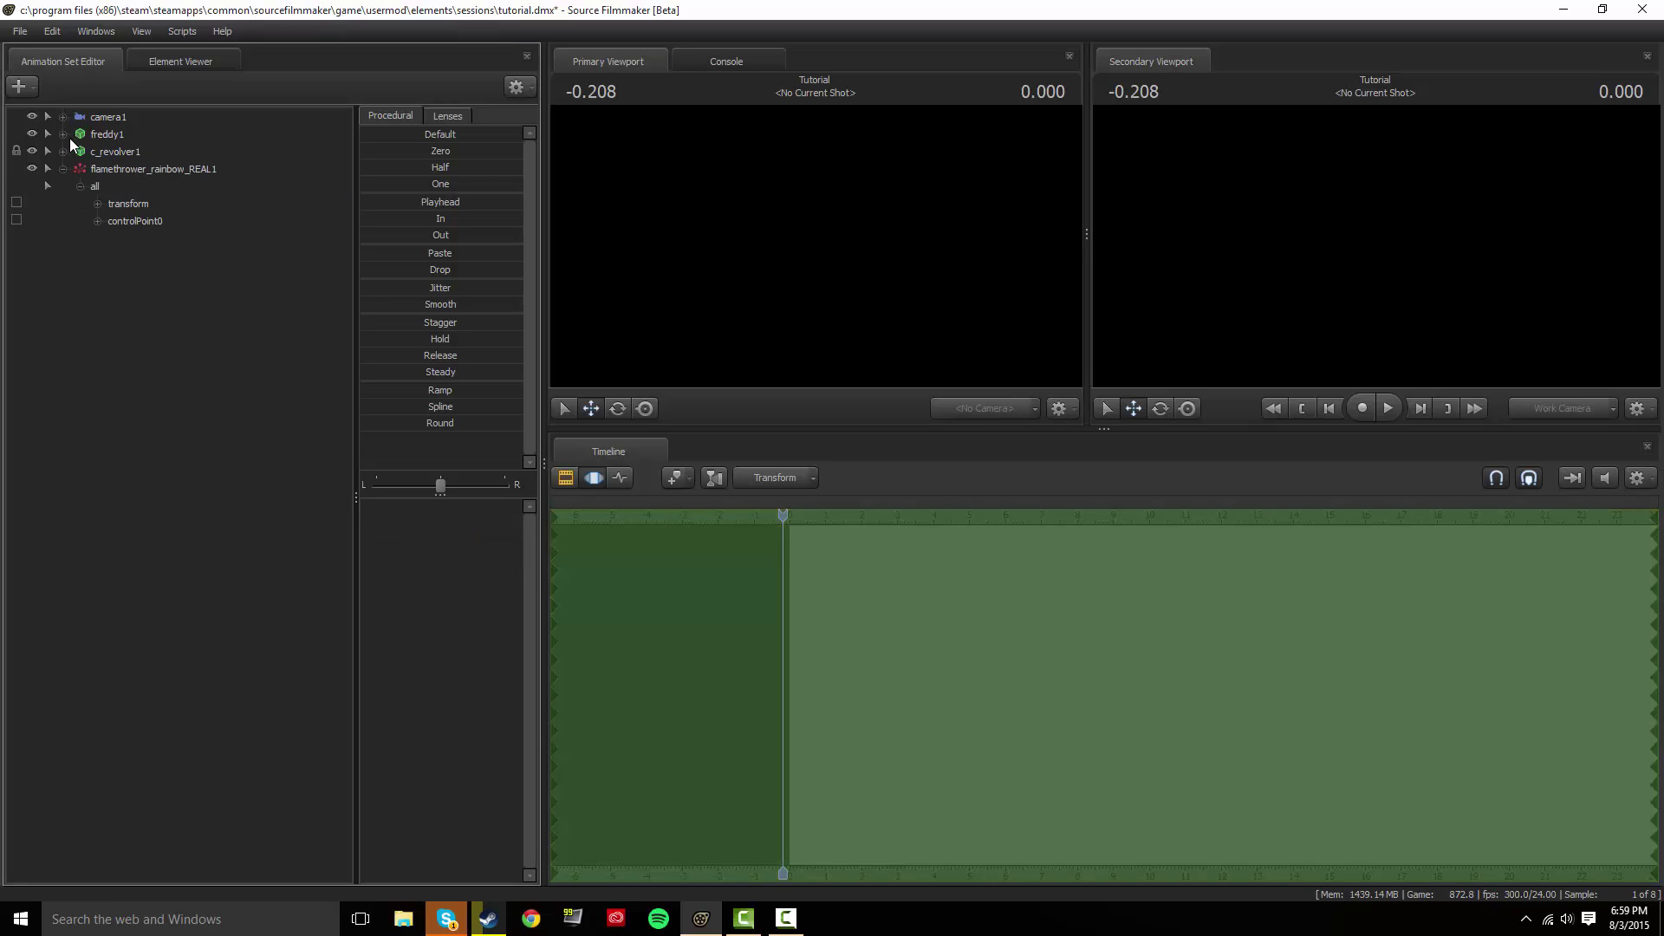
click(140, 222)
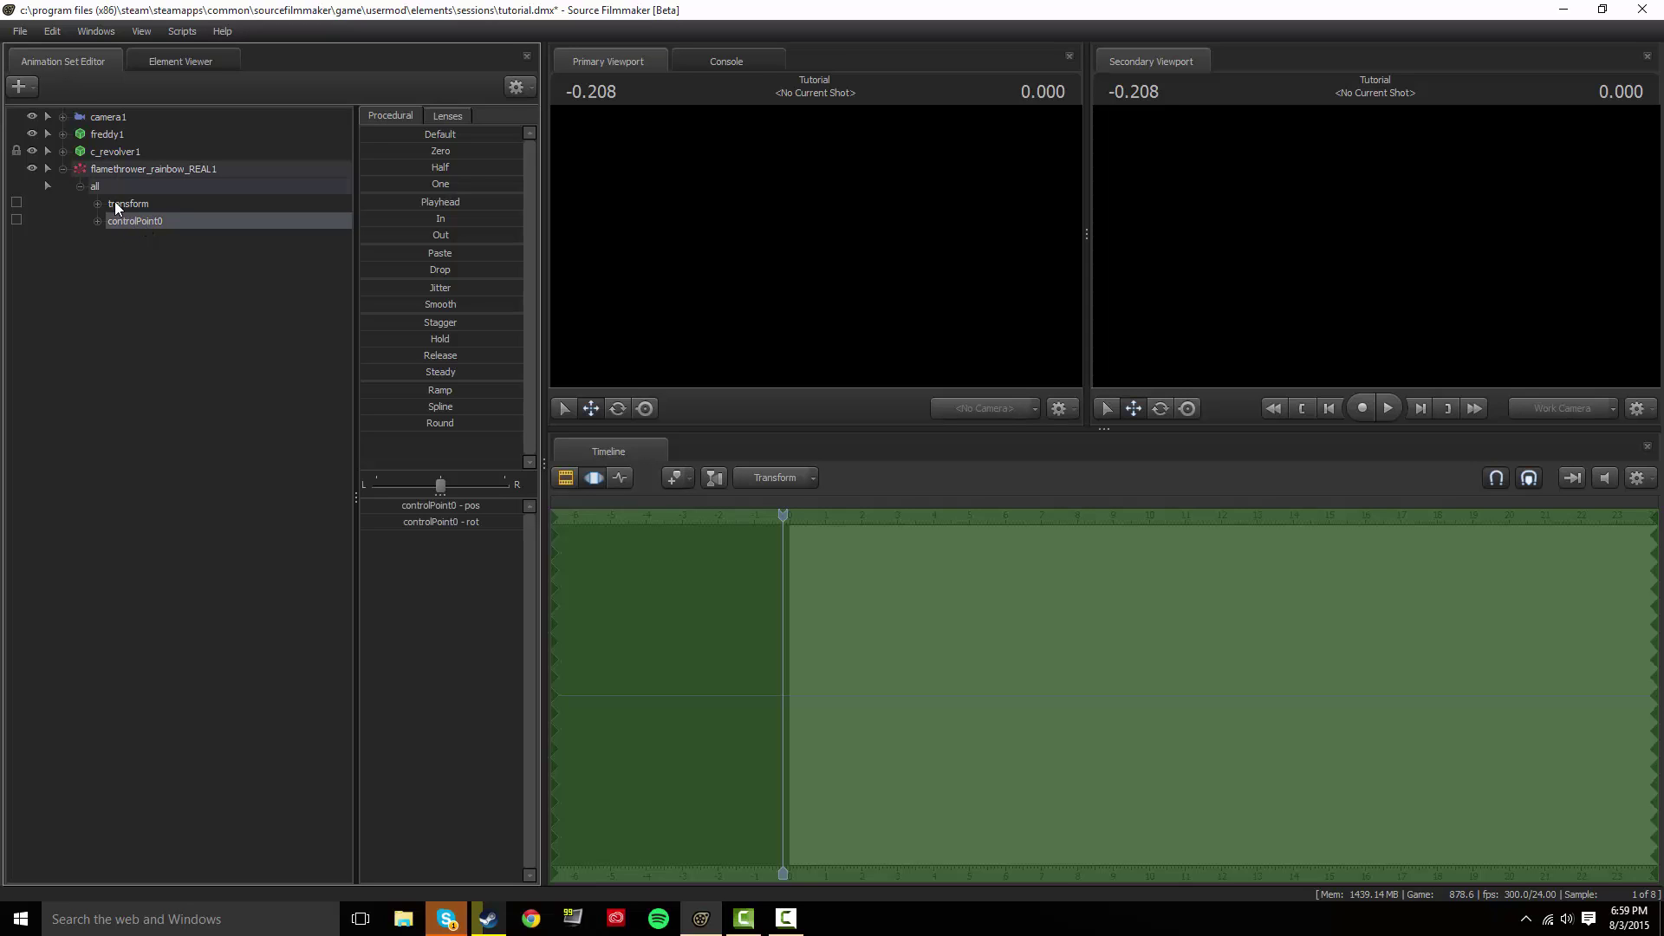
click(116, 206)
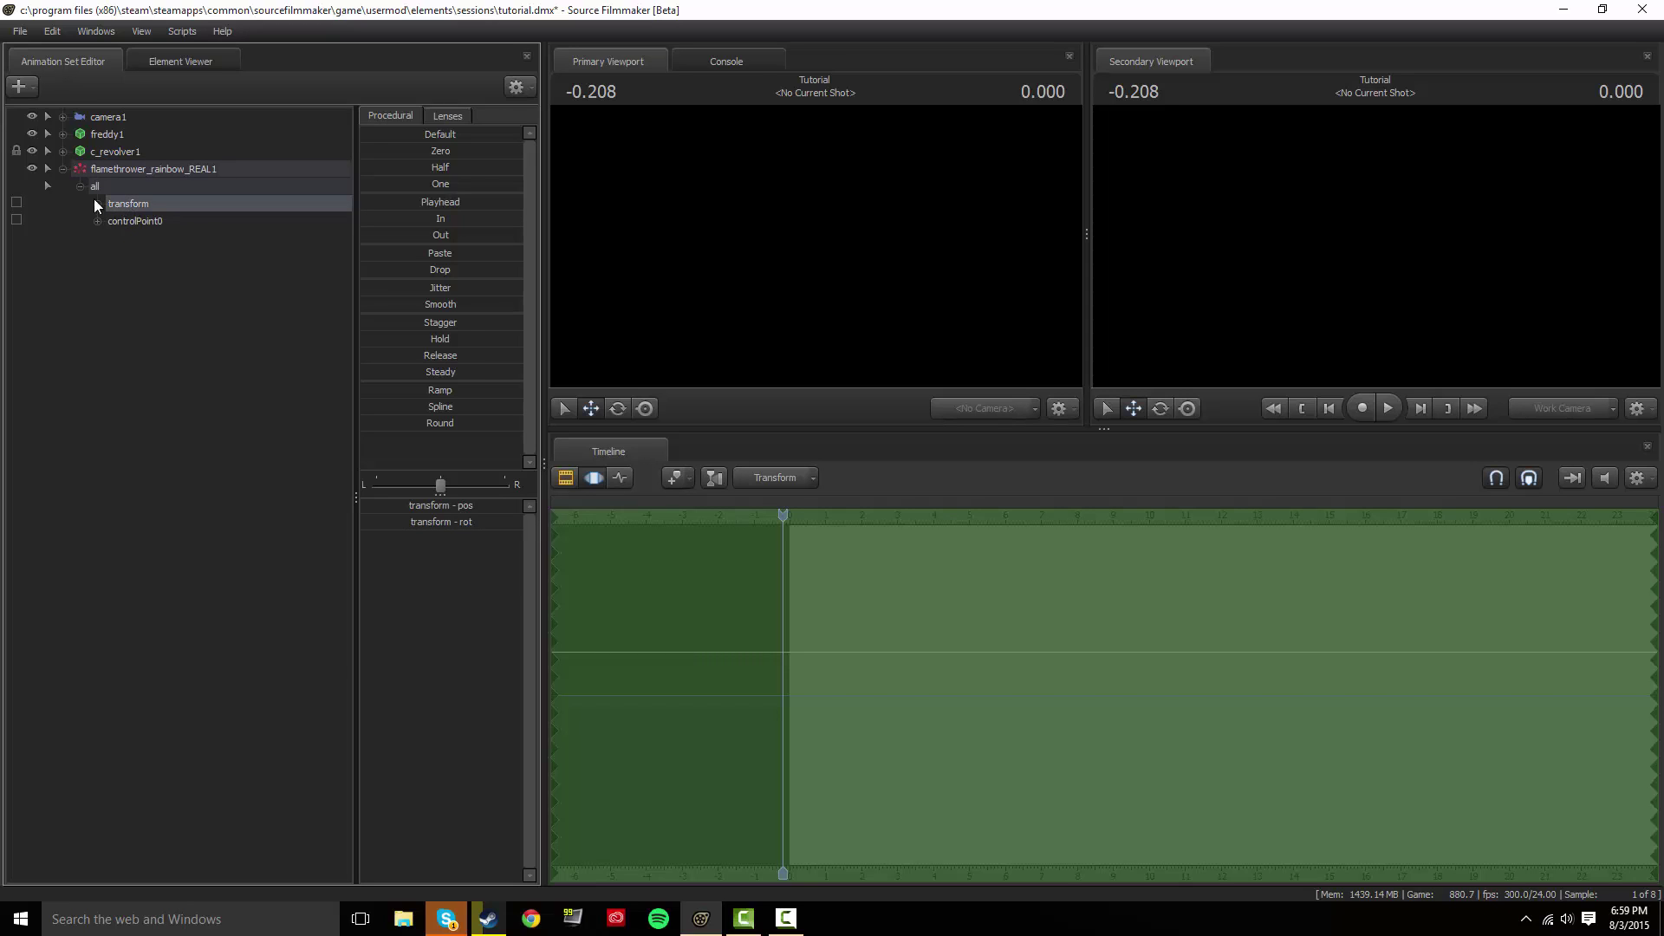
click(84, 234)
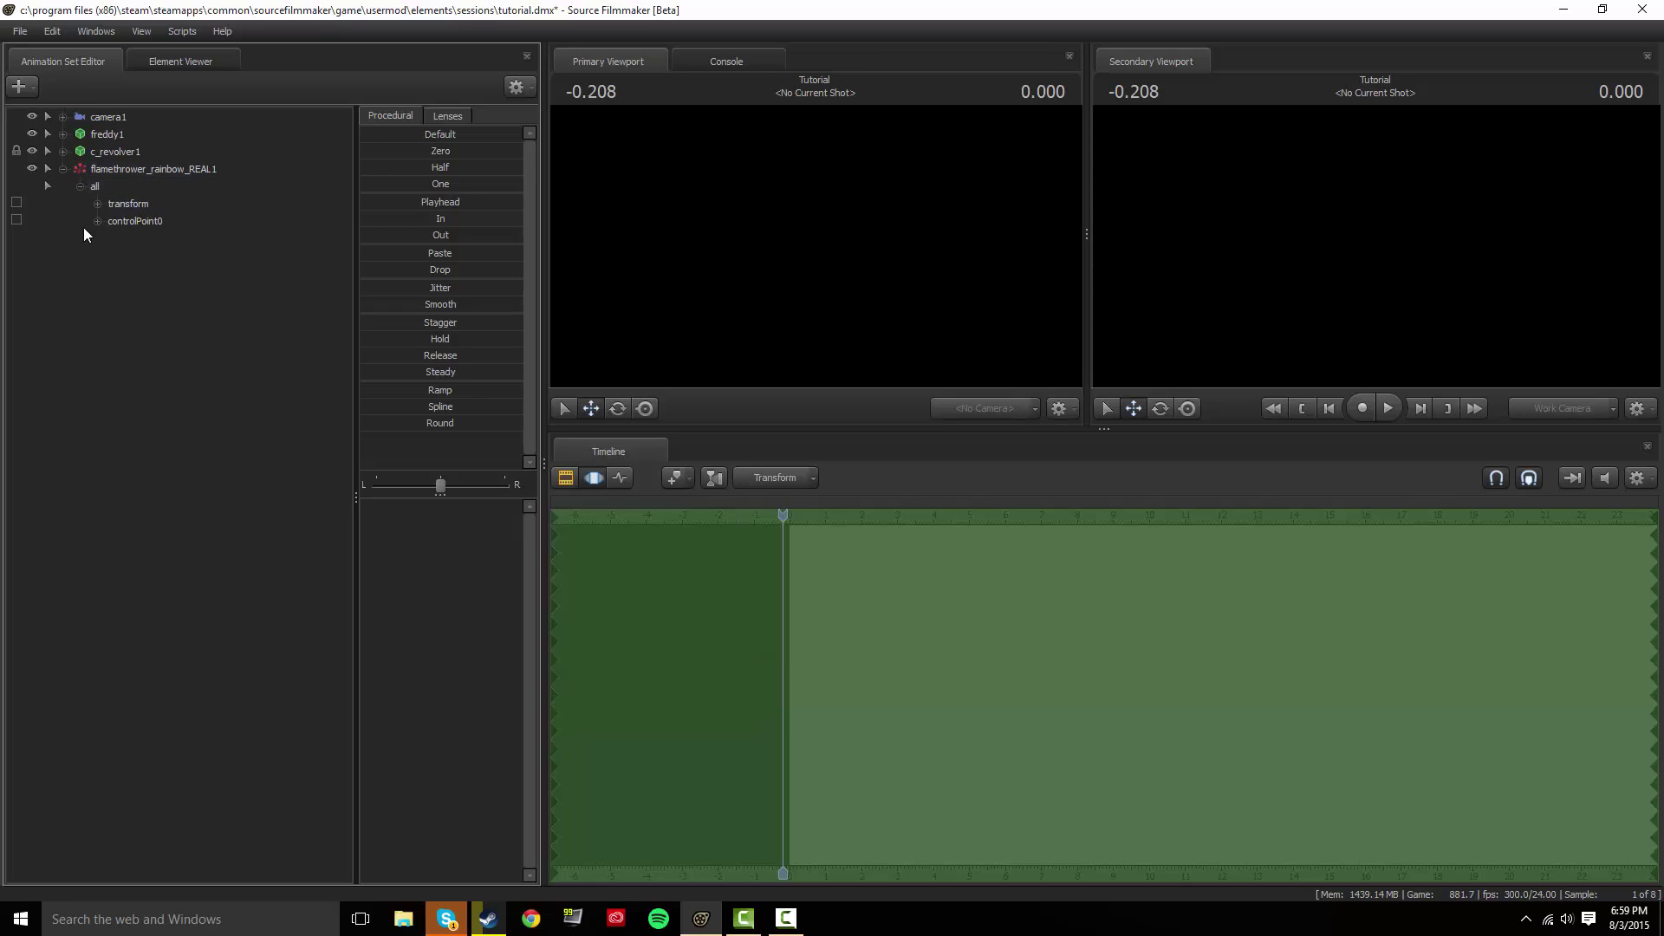
click(63, 152)
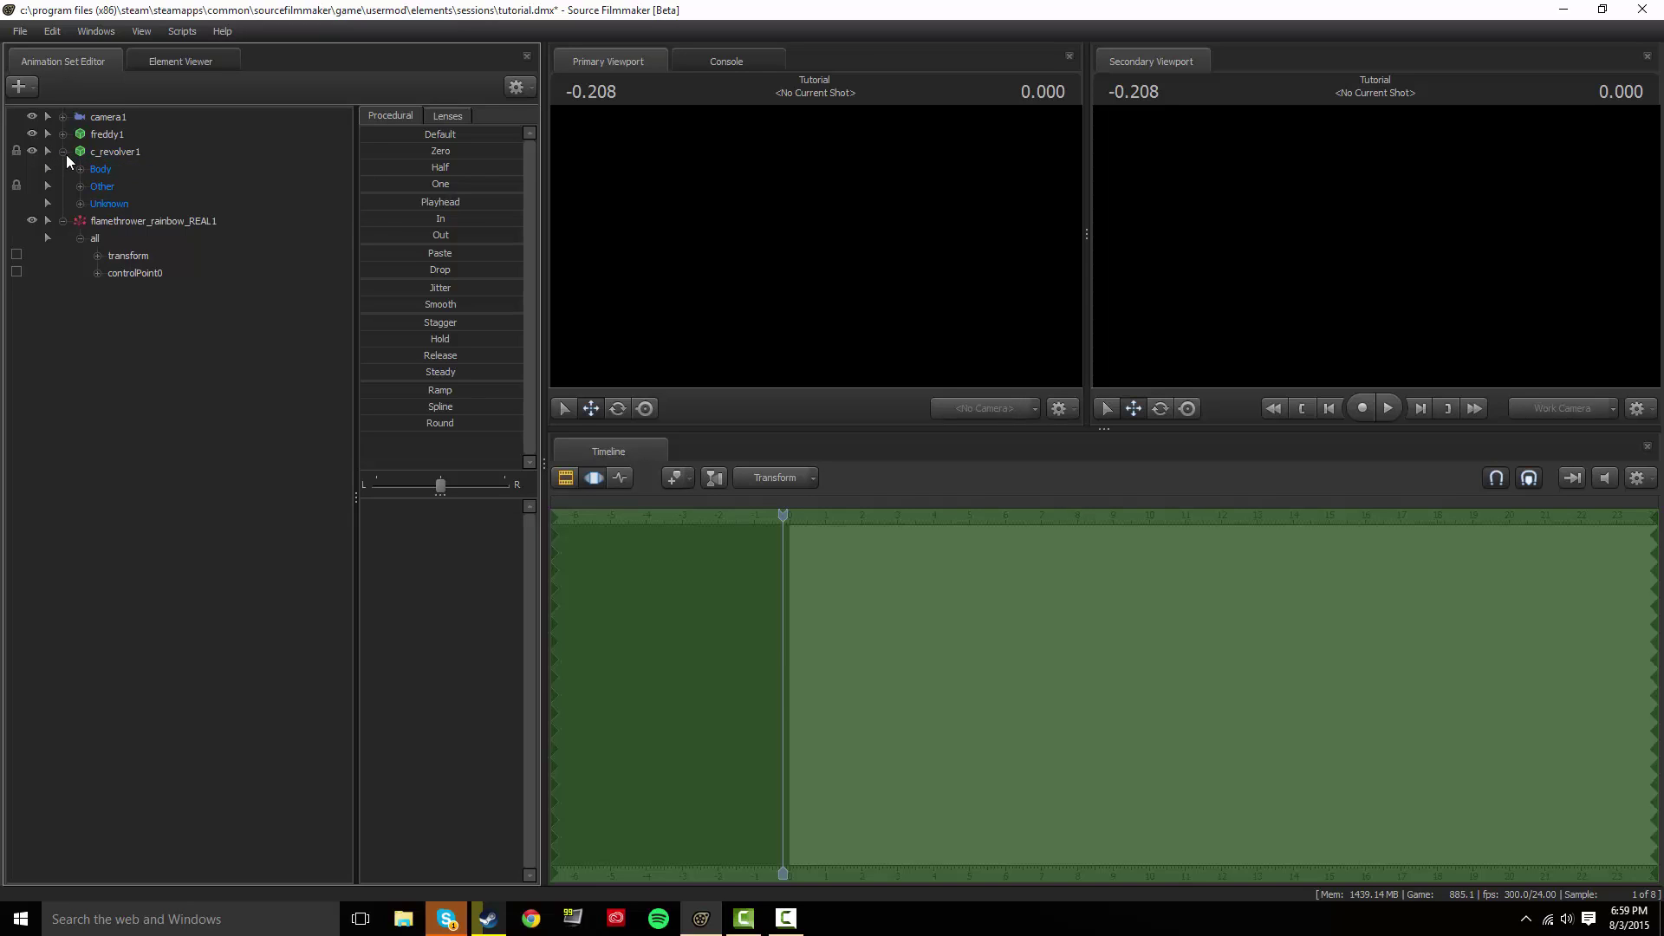
Examine the revolver in Freddy's hand up close at 0.458, and collapse the flamethrower and revolver control groups.
click(809, 513)
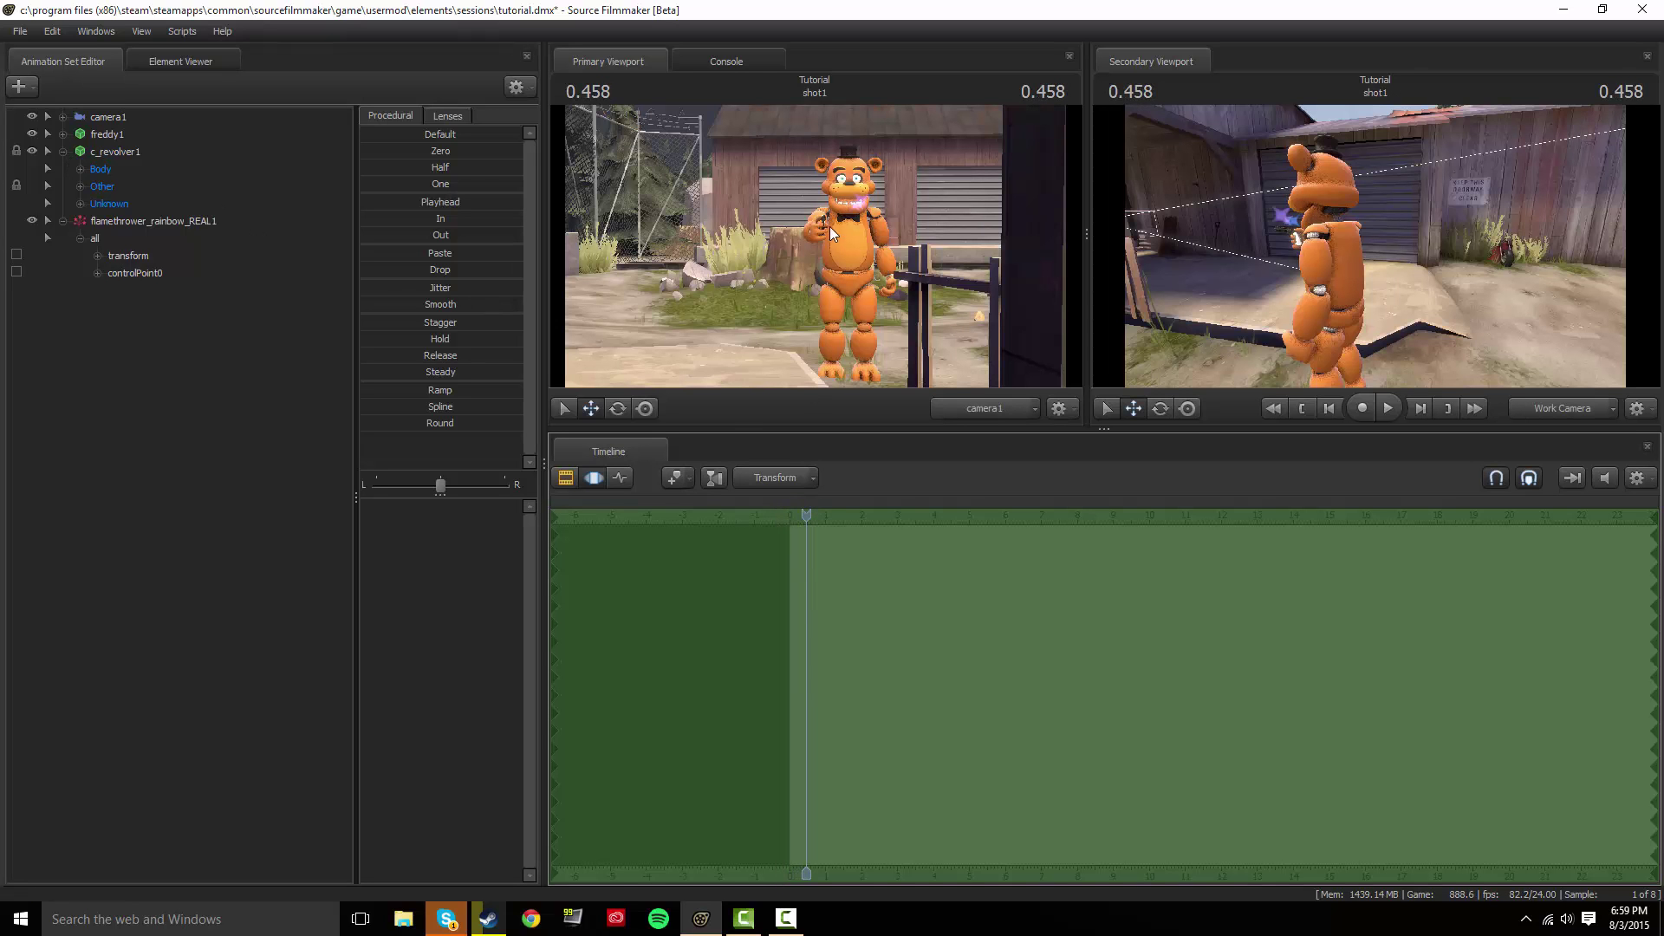
drag(1570, 270, 1378, 267)
key(w)
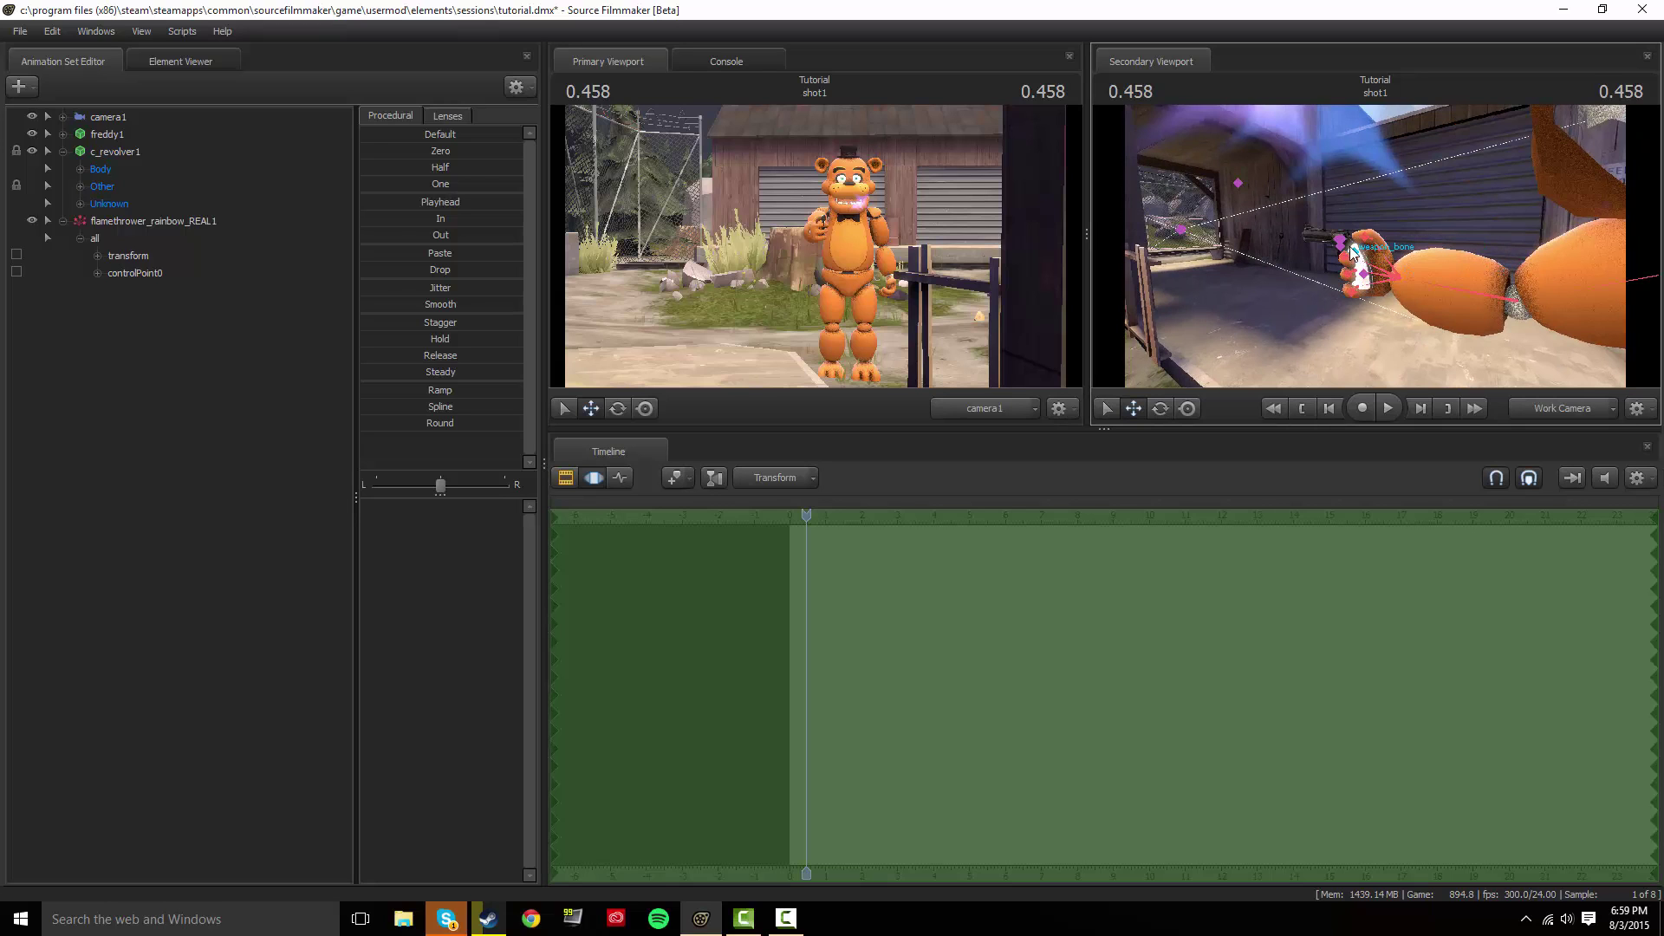
drag(1288, 252, 1251, 240)
key(w)
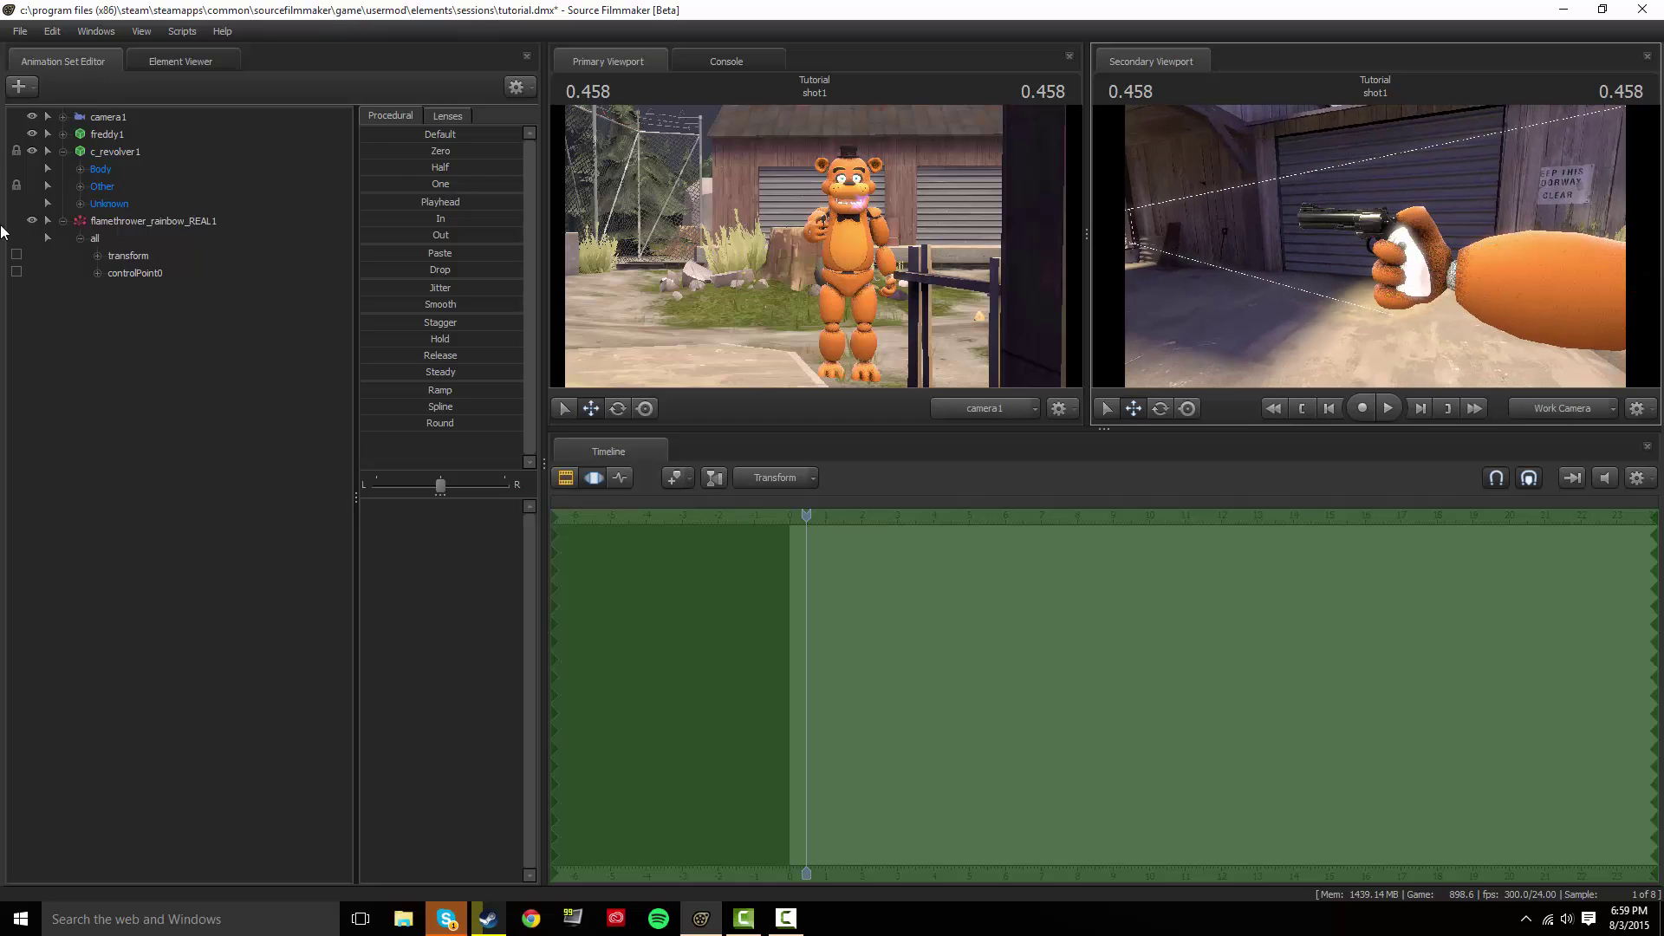
click(62, 220)
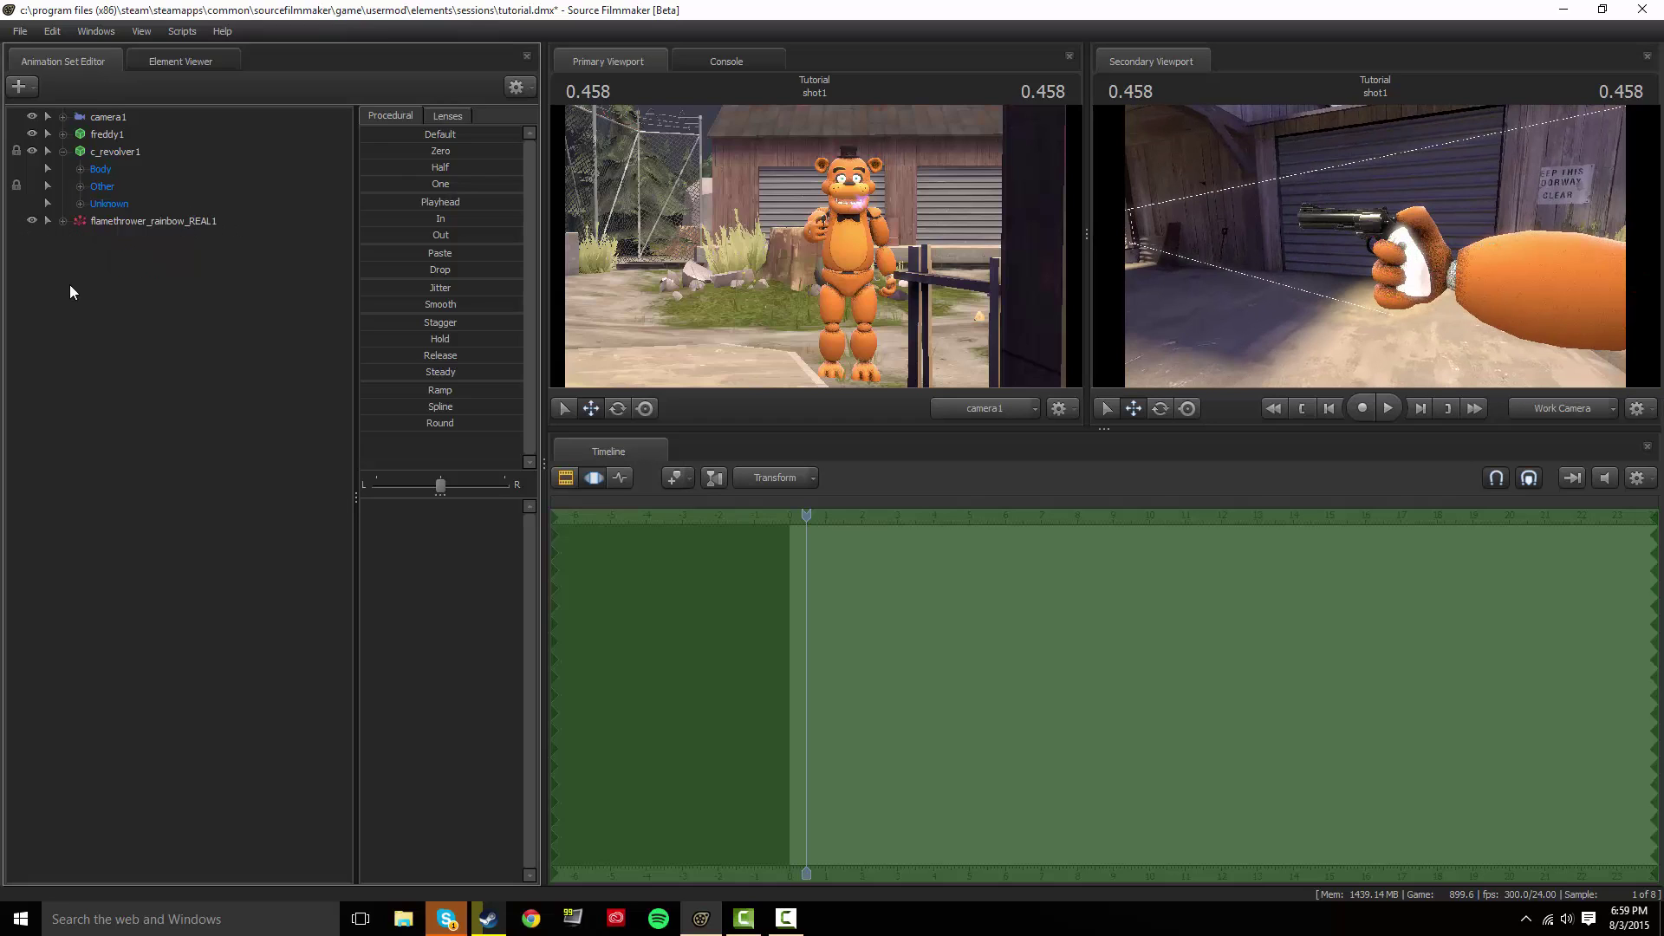
click(62, 151)
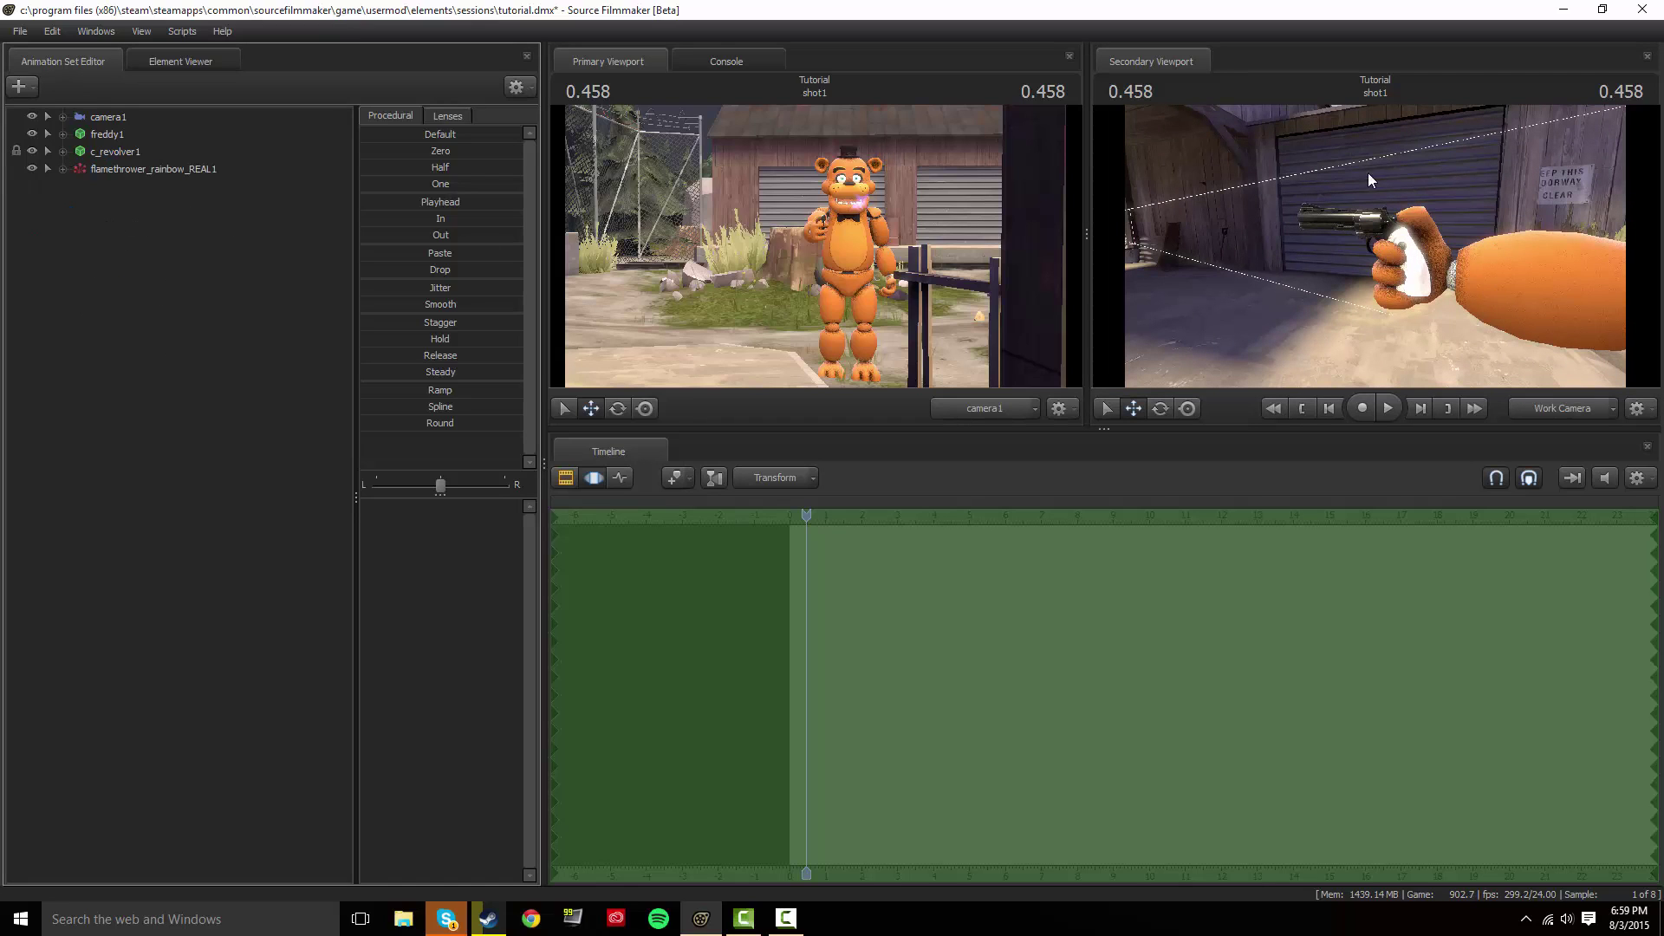
key(s)
drag(1267, 285, 1339, 294)
key(a)
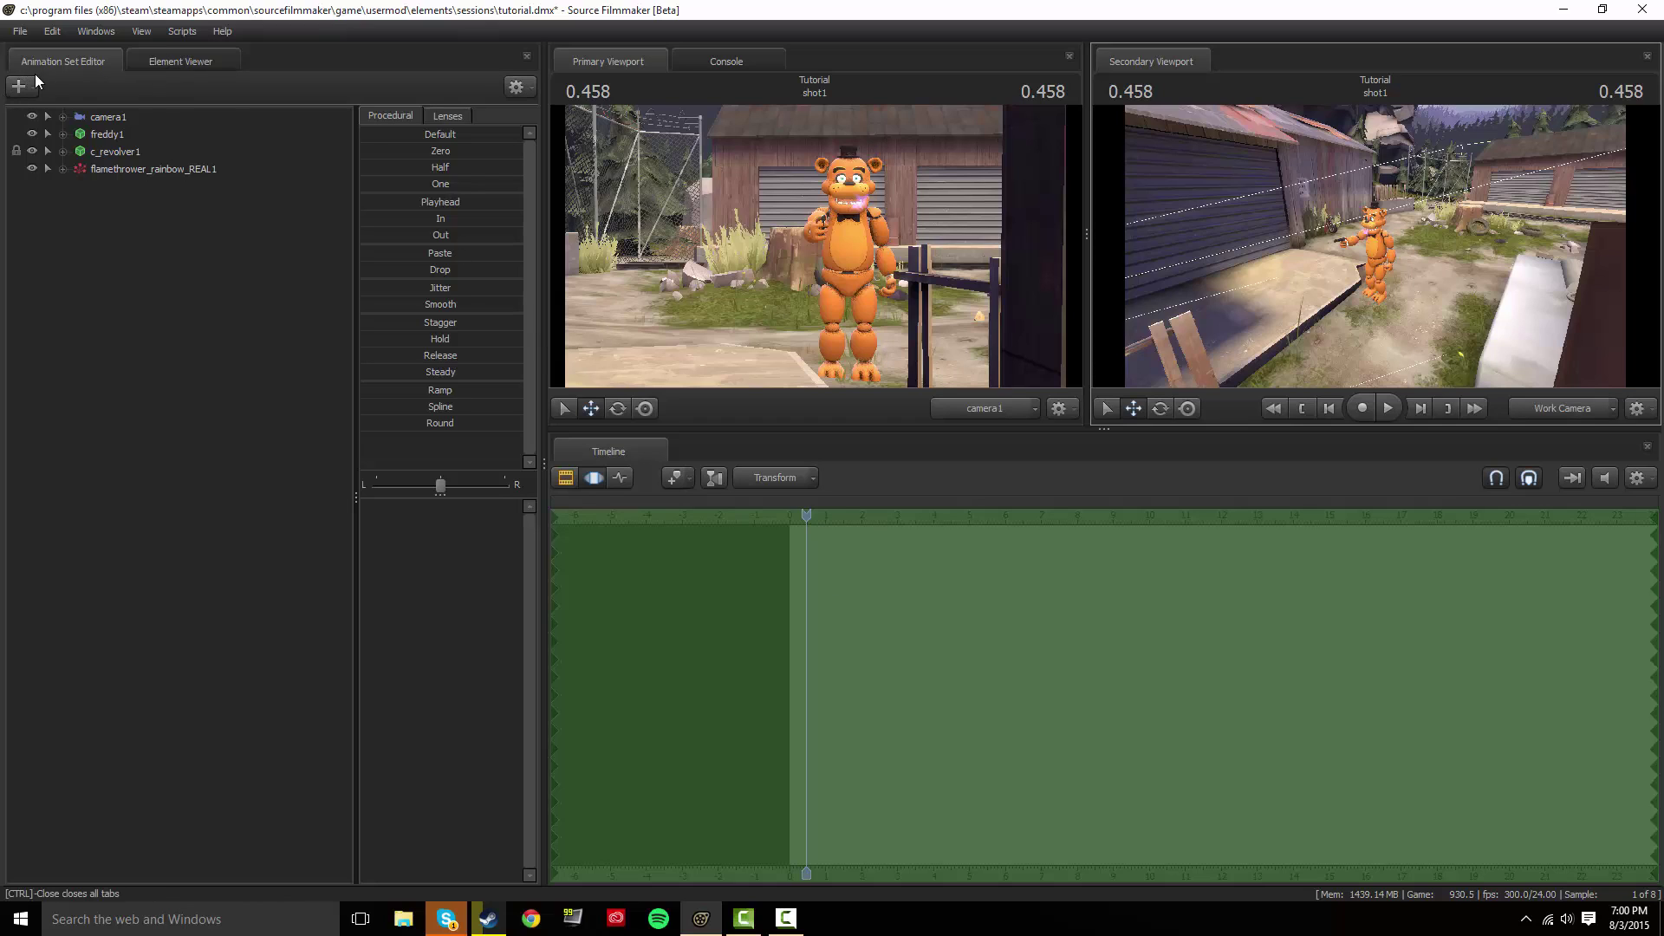
Select camera1, look at its animation curves in the Graph Editor with the playhead at 0.041, and return to the Motion Editor.
click(113, 117)
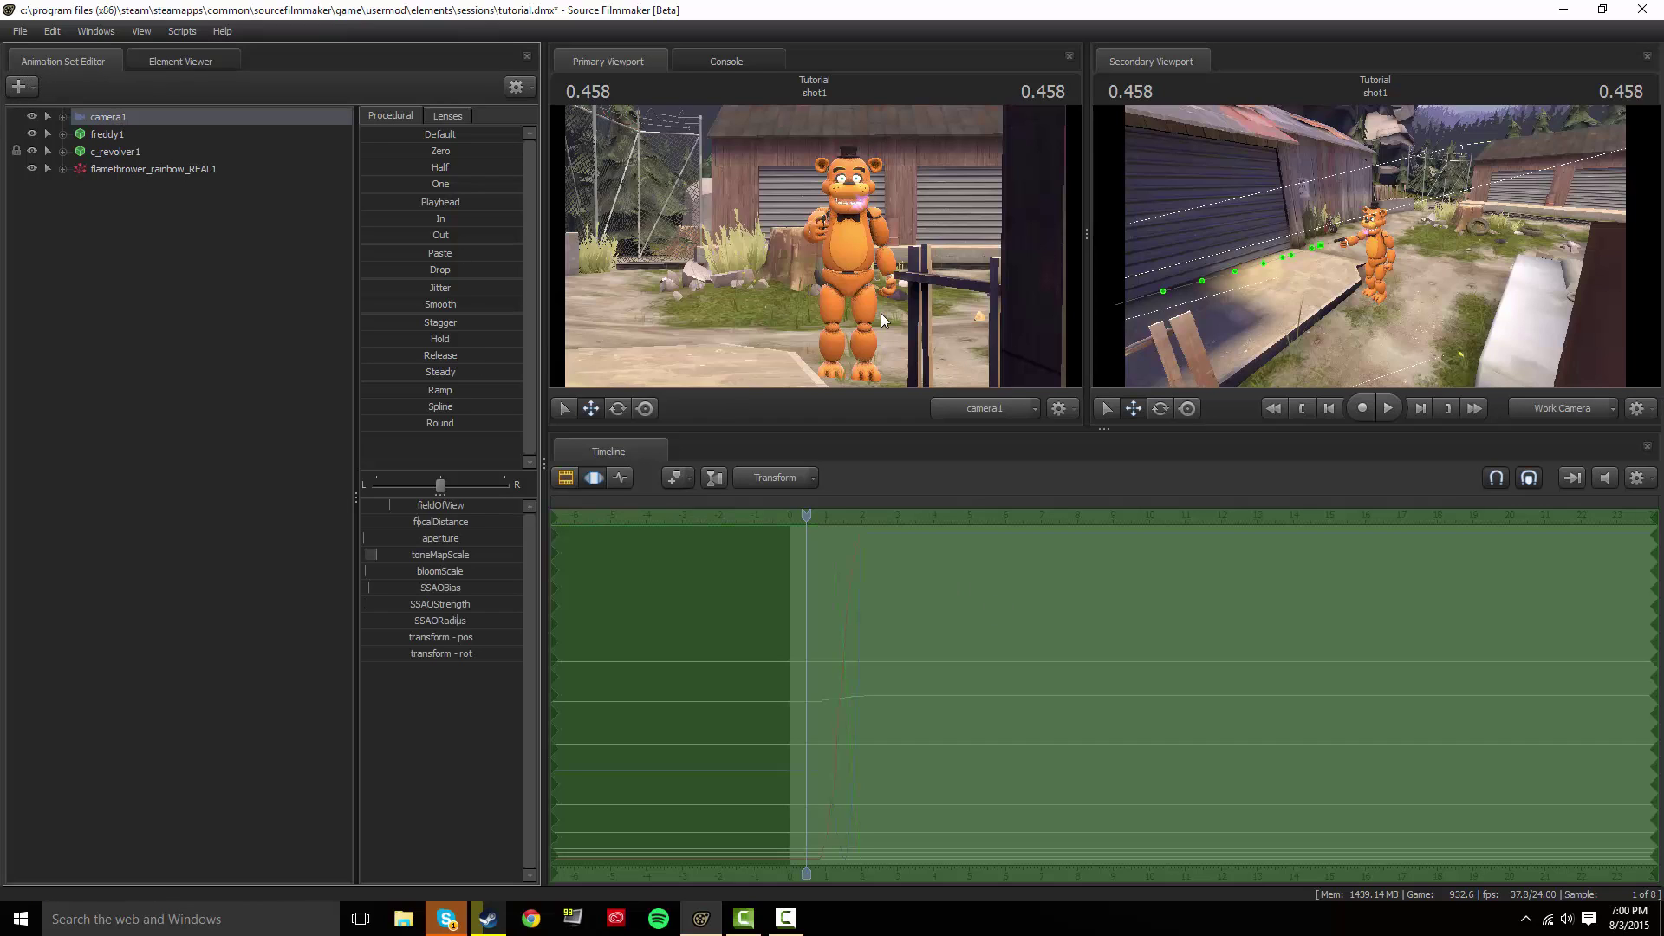
drag(806, 516, 791, 515)
click(622, 479)
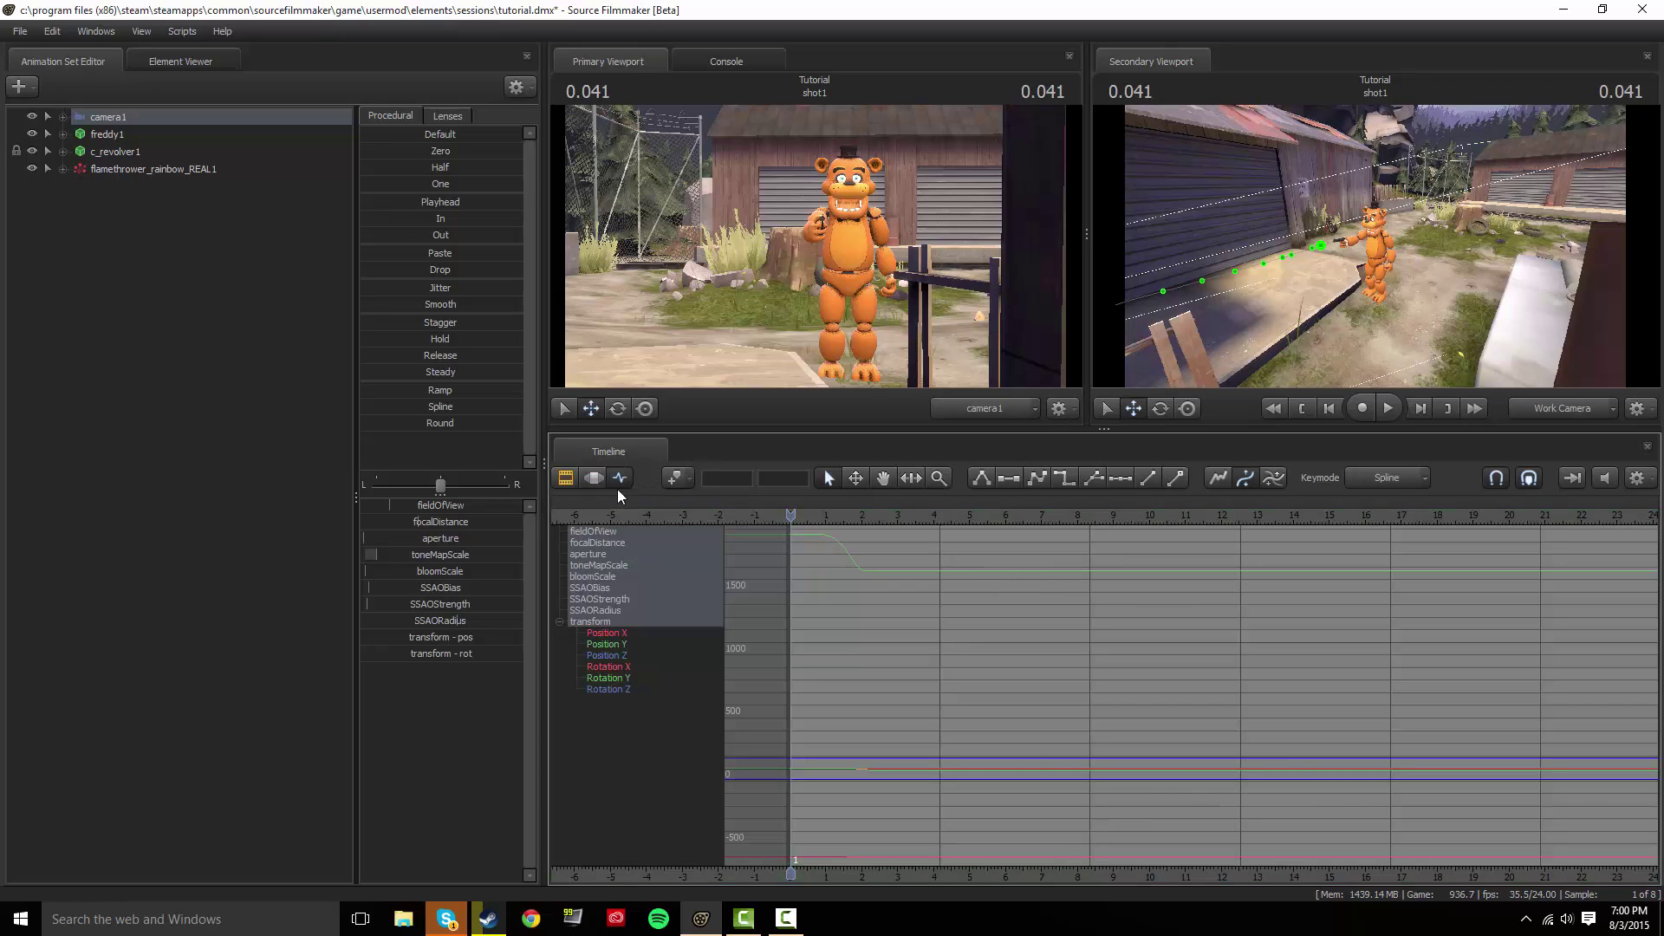
click(594, 477)
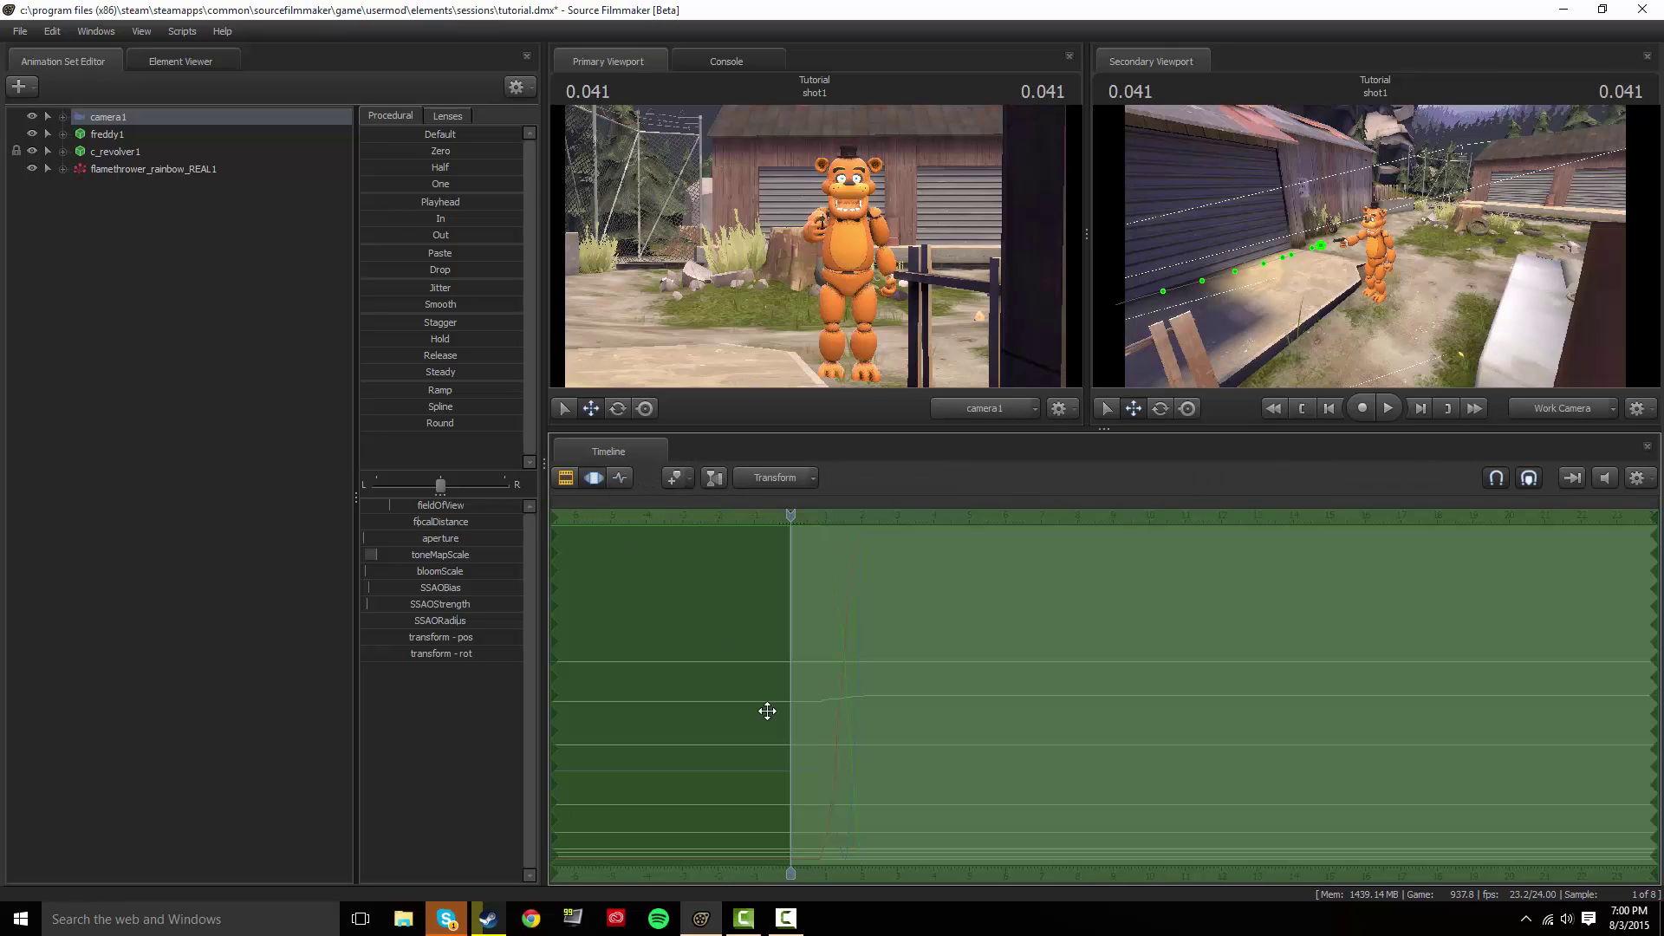
Play the shot through camera1 to review the flamethrower effect, and bring the playhead back to 0.125.
click(754, 295)
key(space)
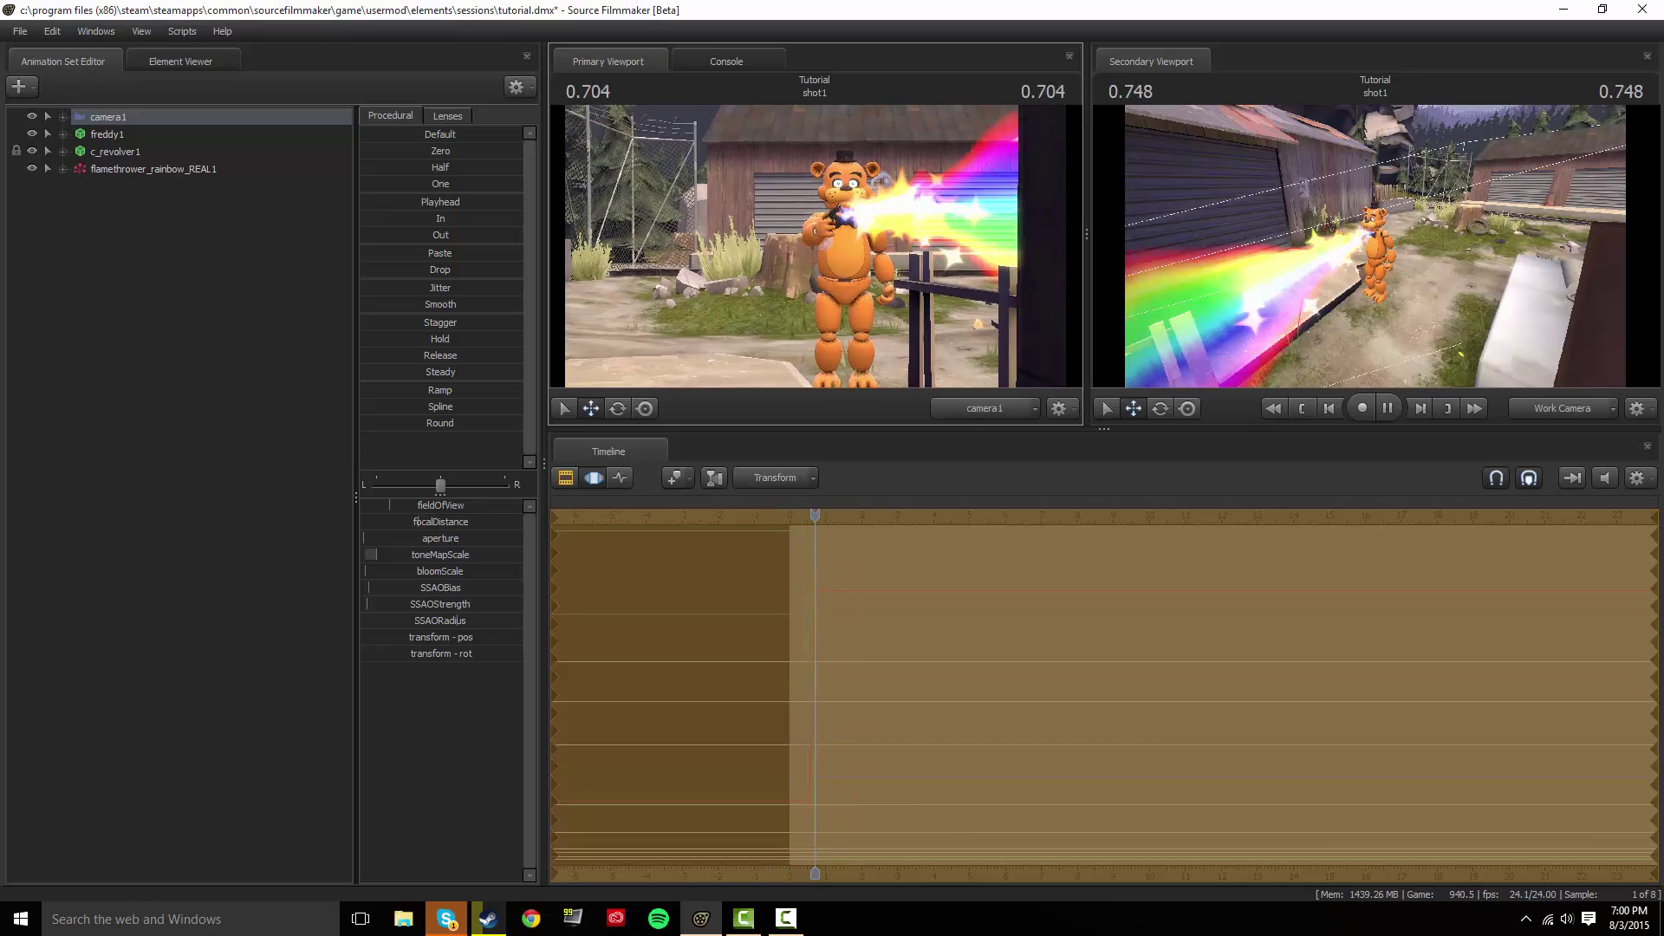
click(818, 248)
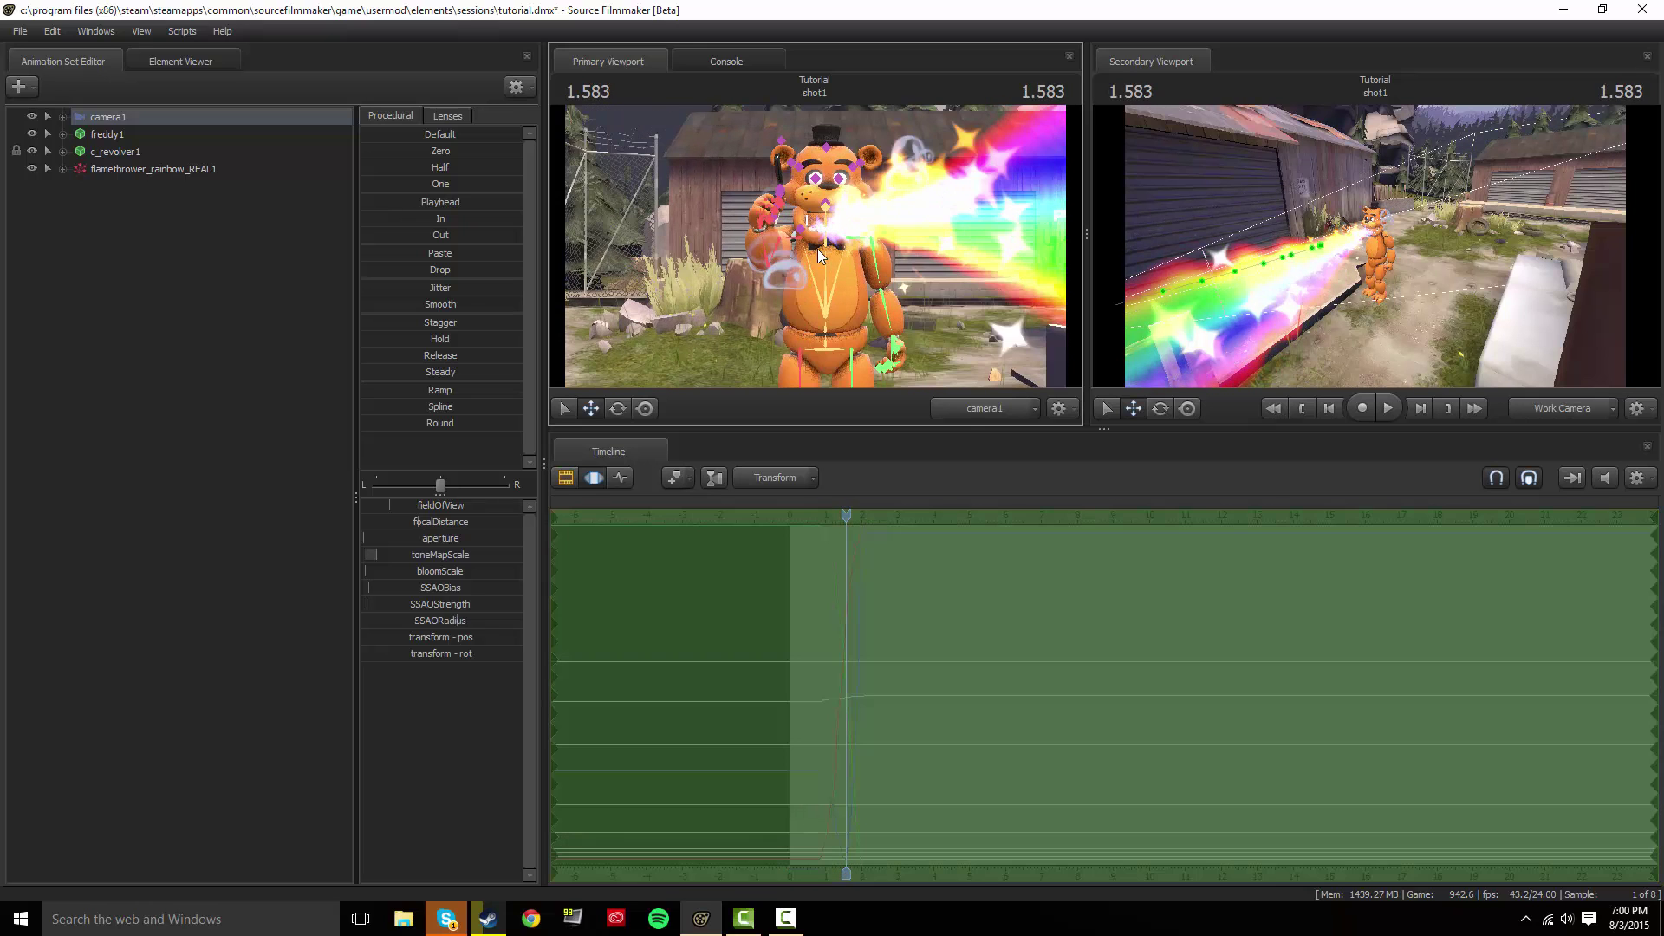
drag(840, 527, 794, 515)
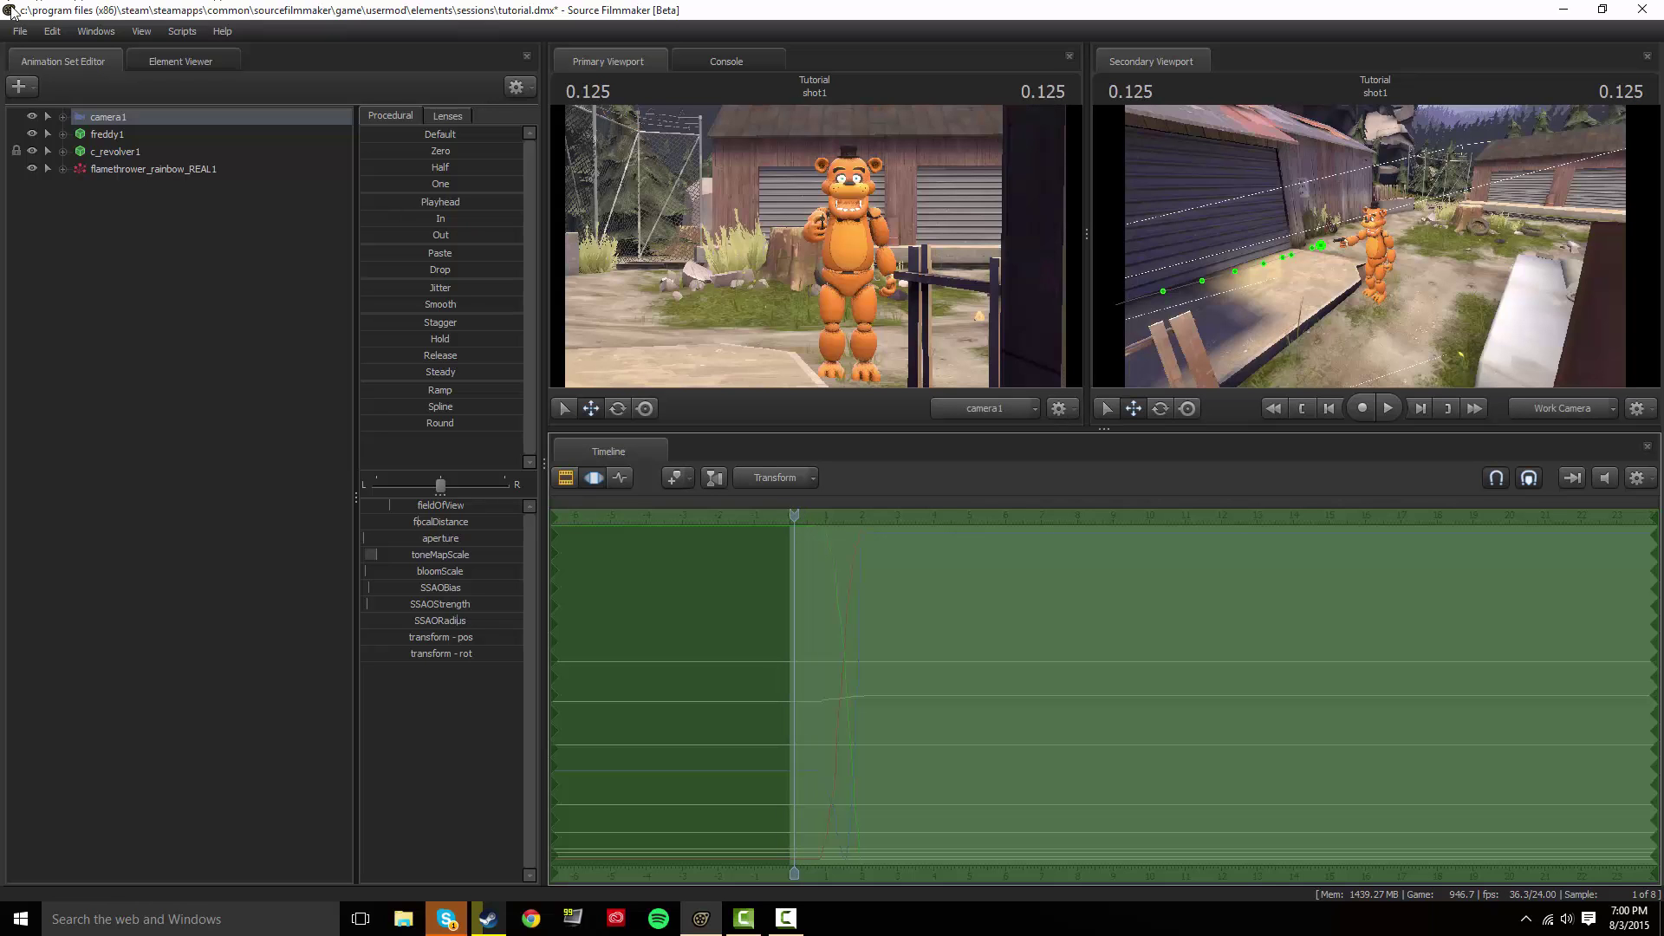
click(18, 87)
click(86, 137)
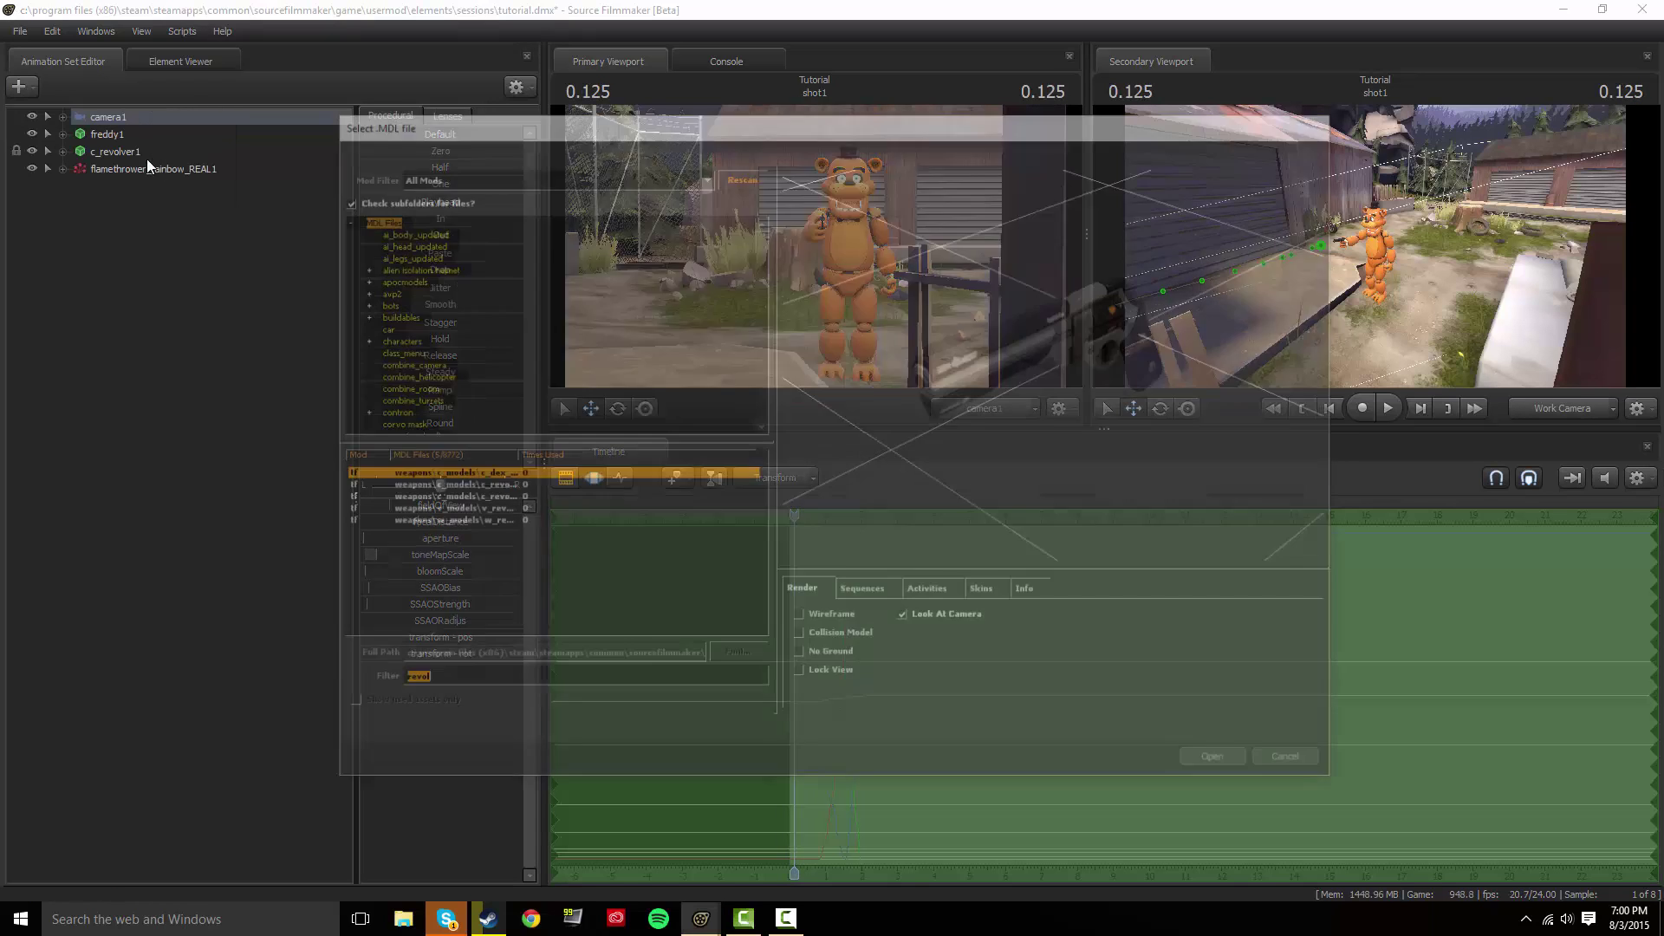
click(1318, 766)
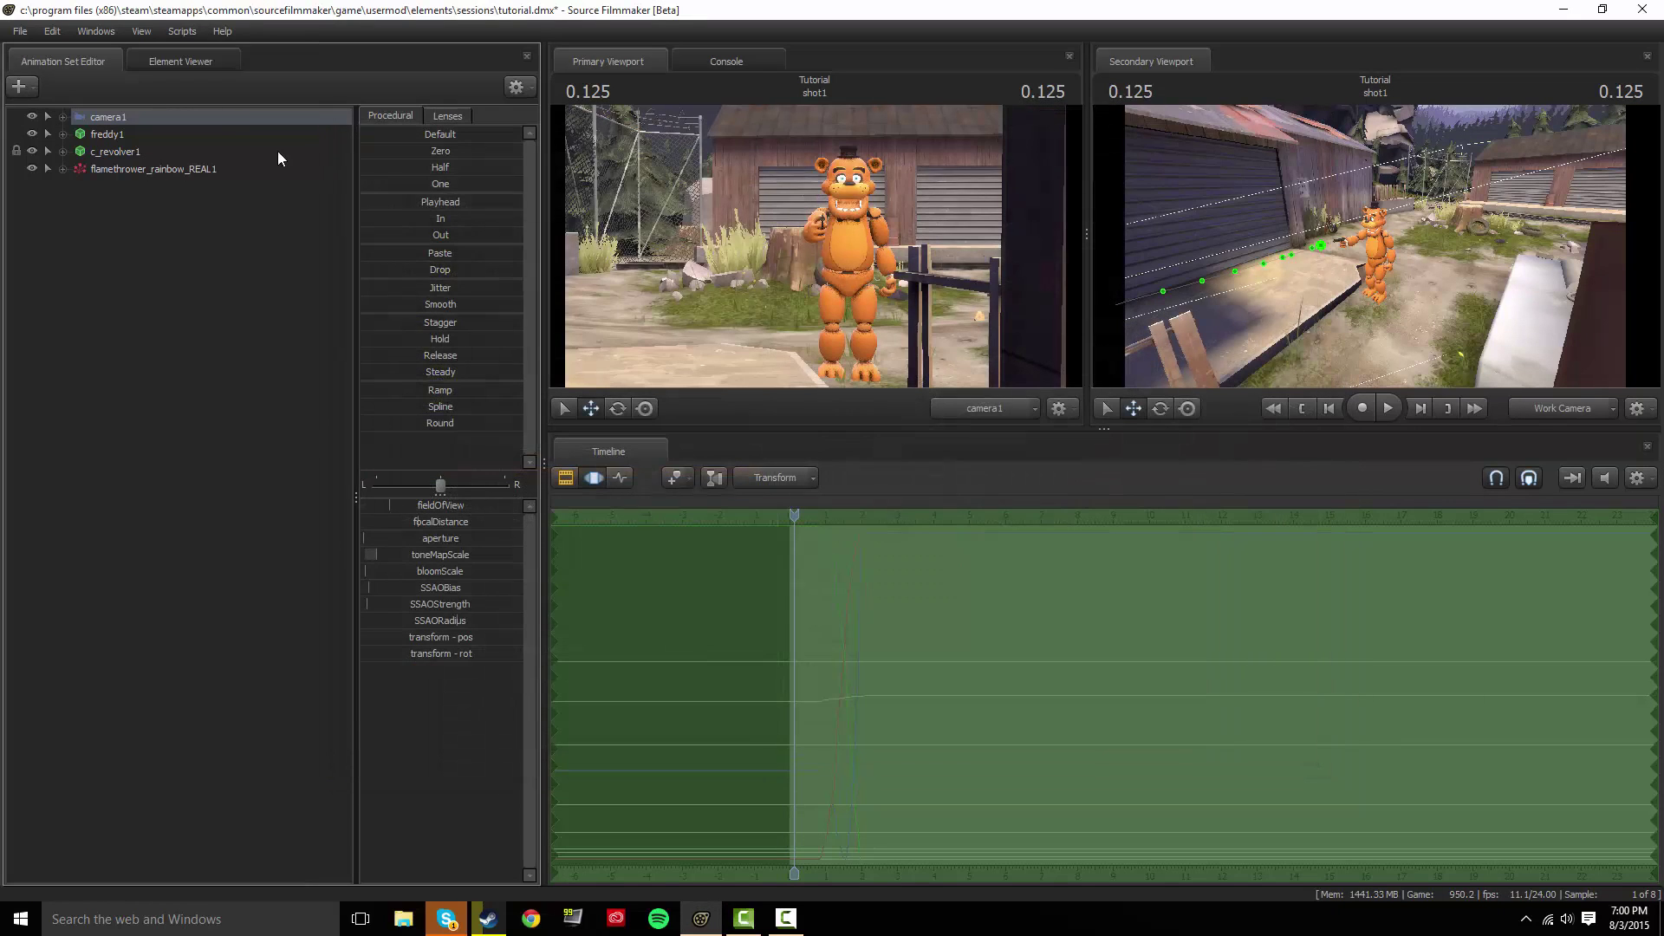
Create an animation set for a new light in the scene.
click(19, 87)
click(141, 126)
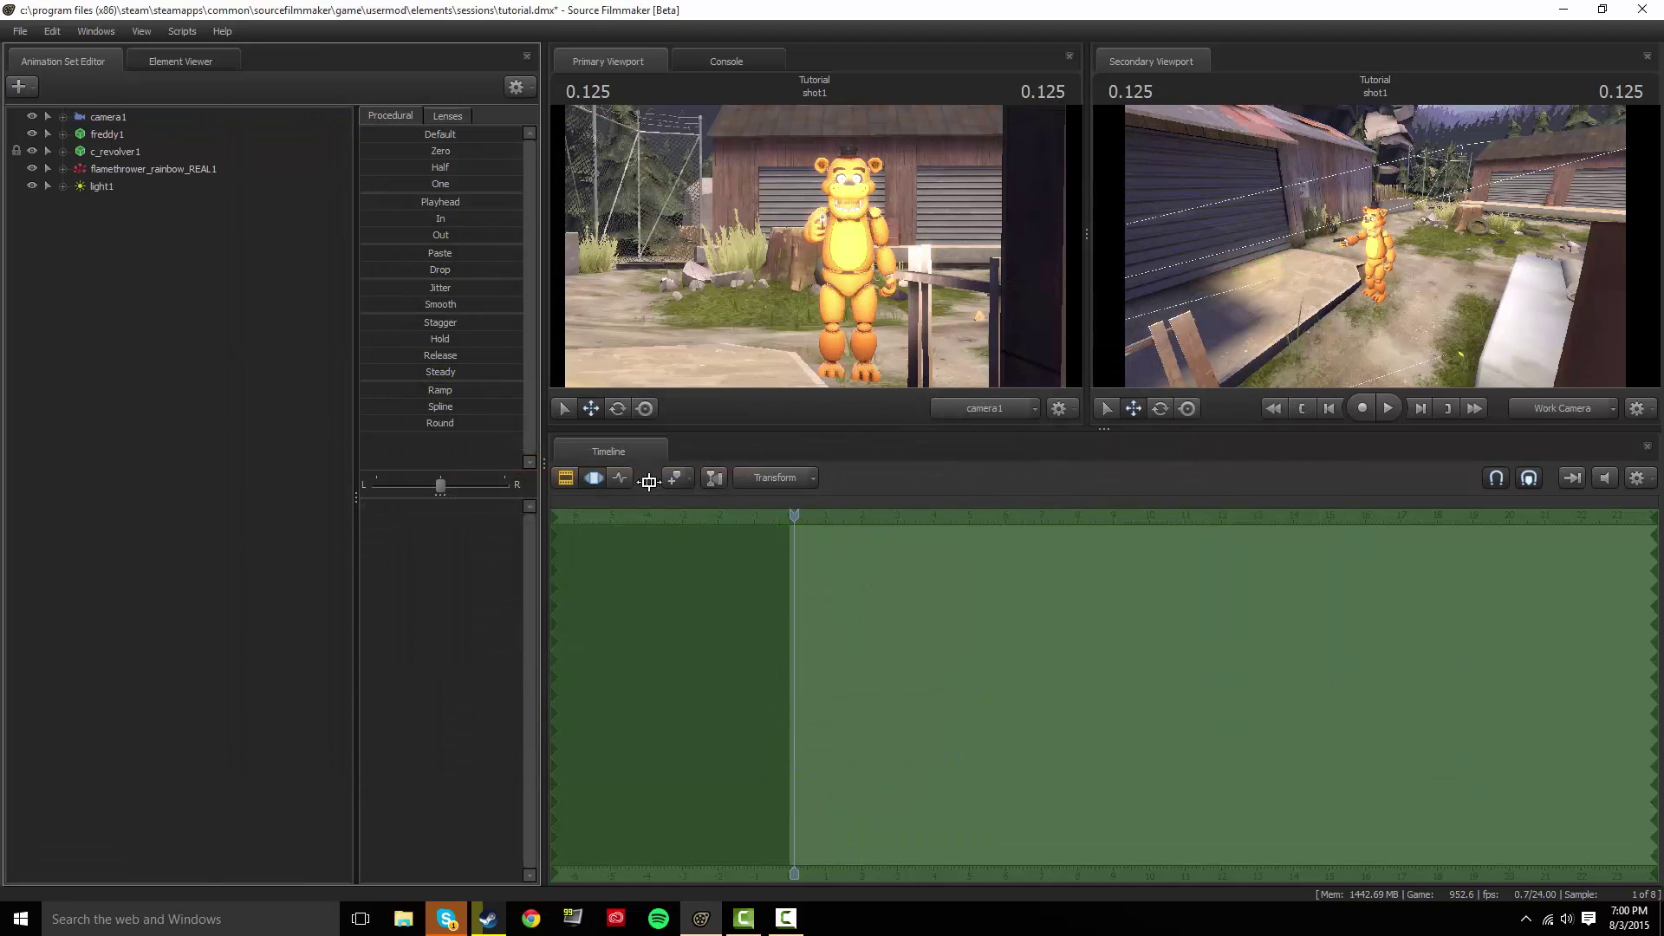
Look through light1 in the secondary viewport and position the light directly above Freddy, aimed down at him.
click(93, 189)
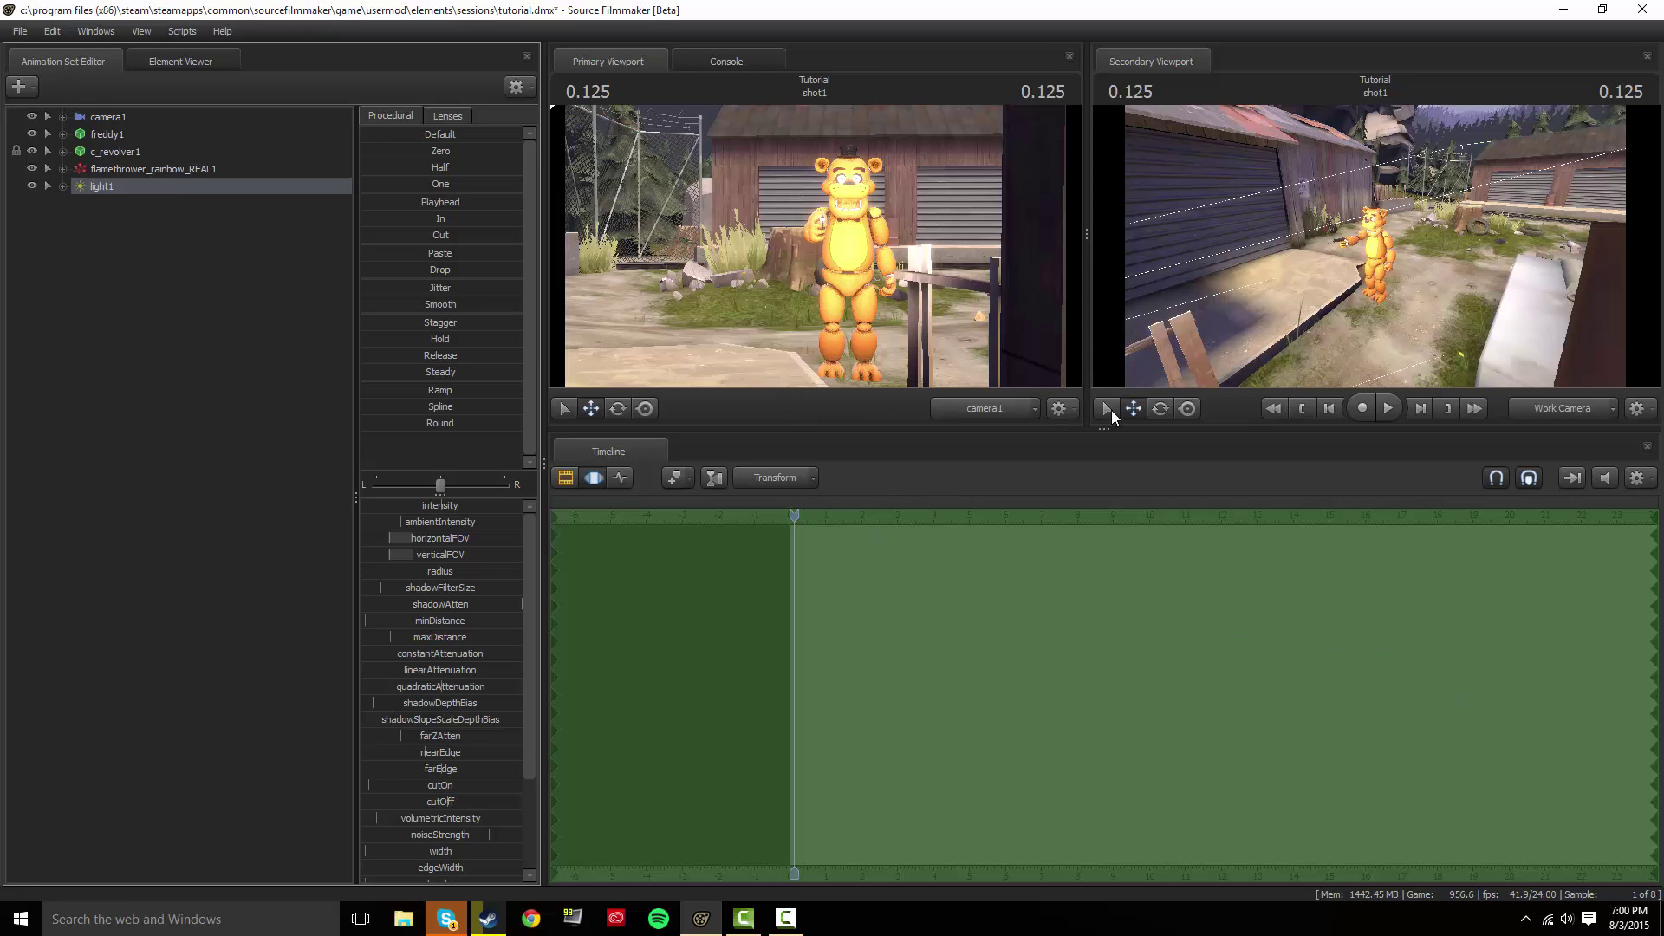
drag(128, 189, 1154, 323)
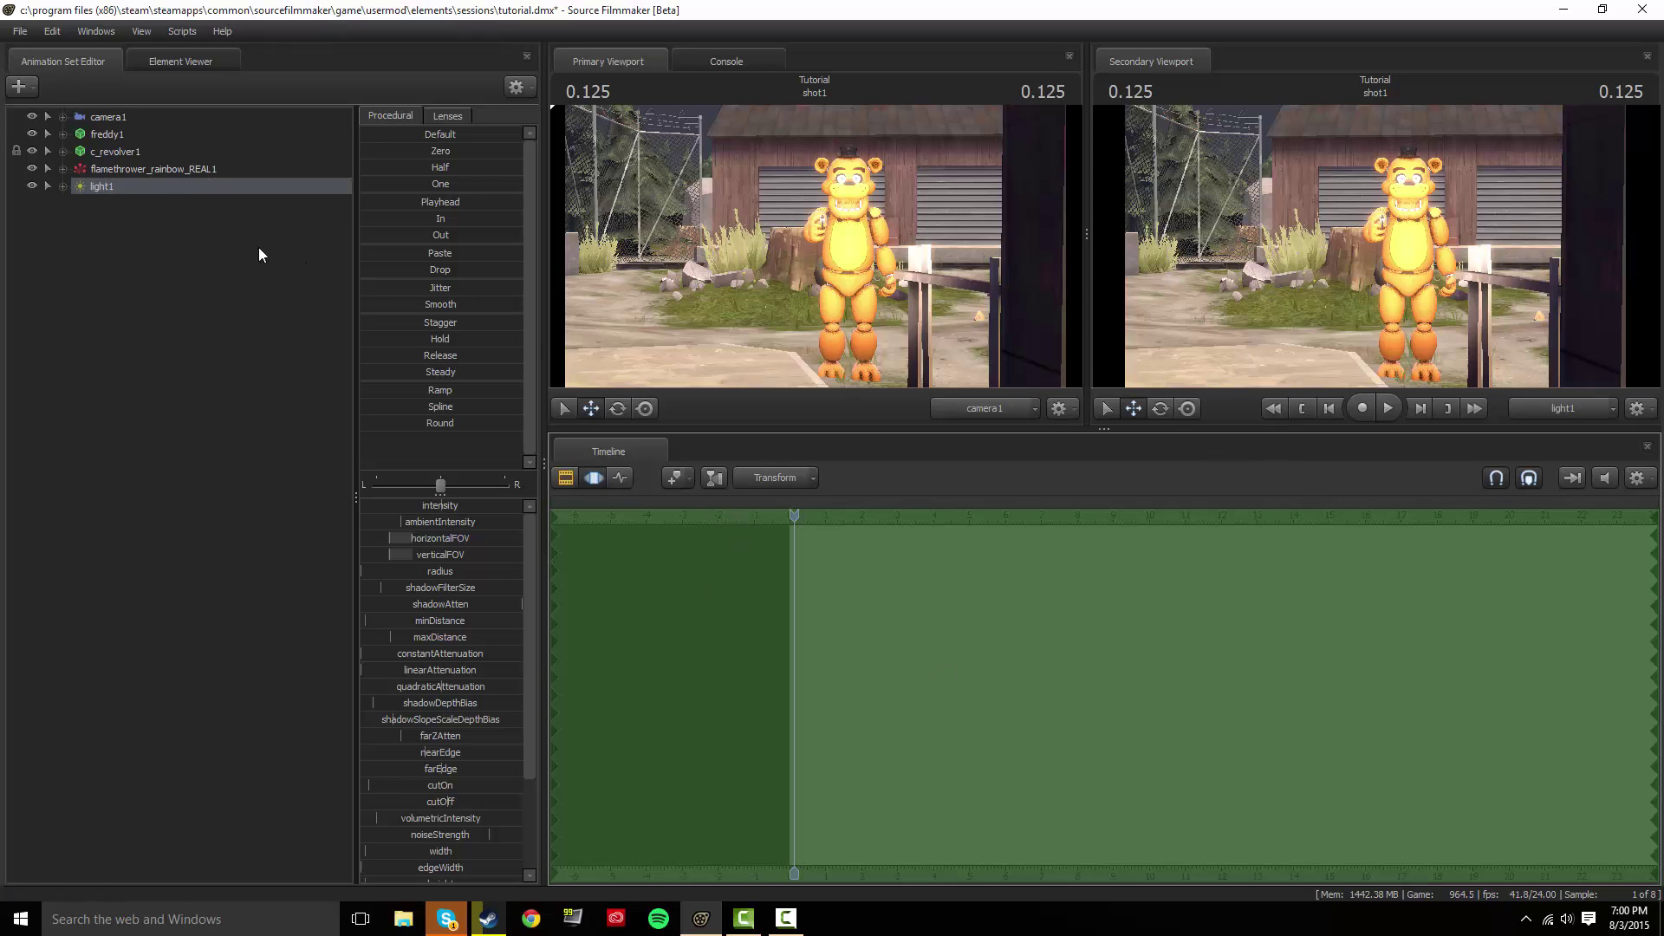
drag(1527, 320, 1493, 329)
mouse_move(1359, 231)
mouse_down()
mouse_move(1366, 243)
mouse_move(1359, 231)
mouse_up()
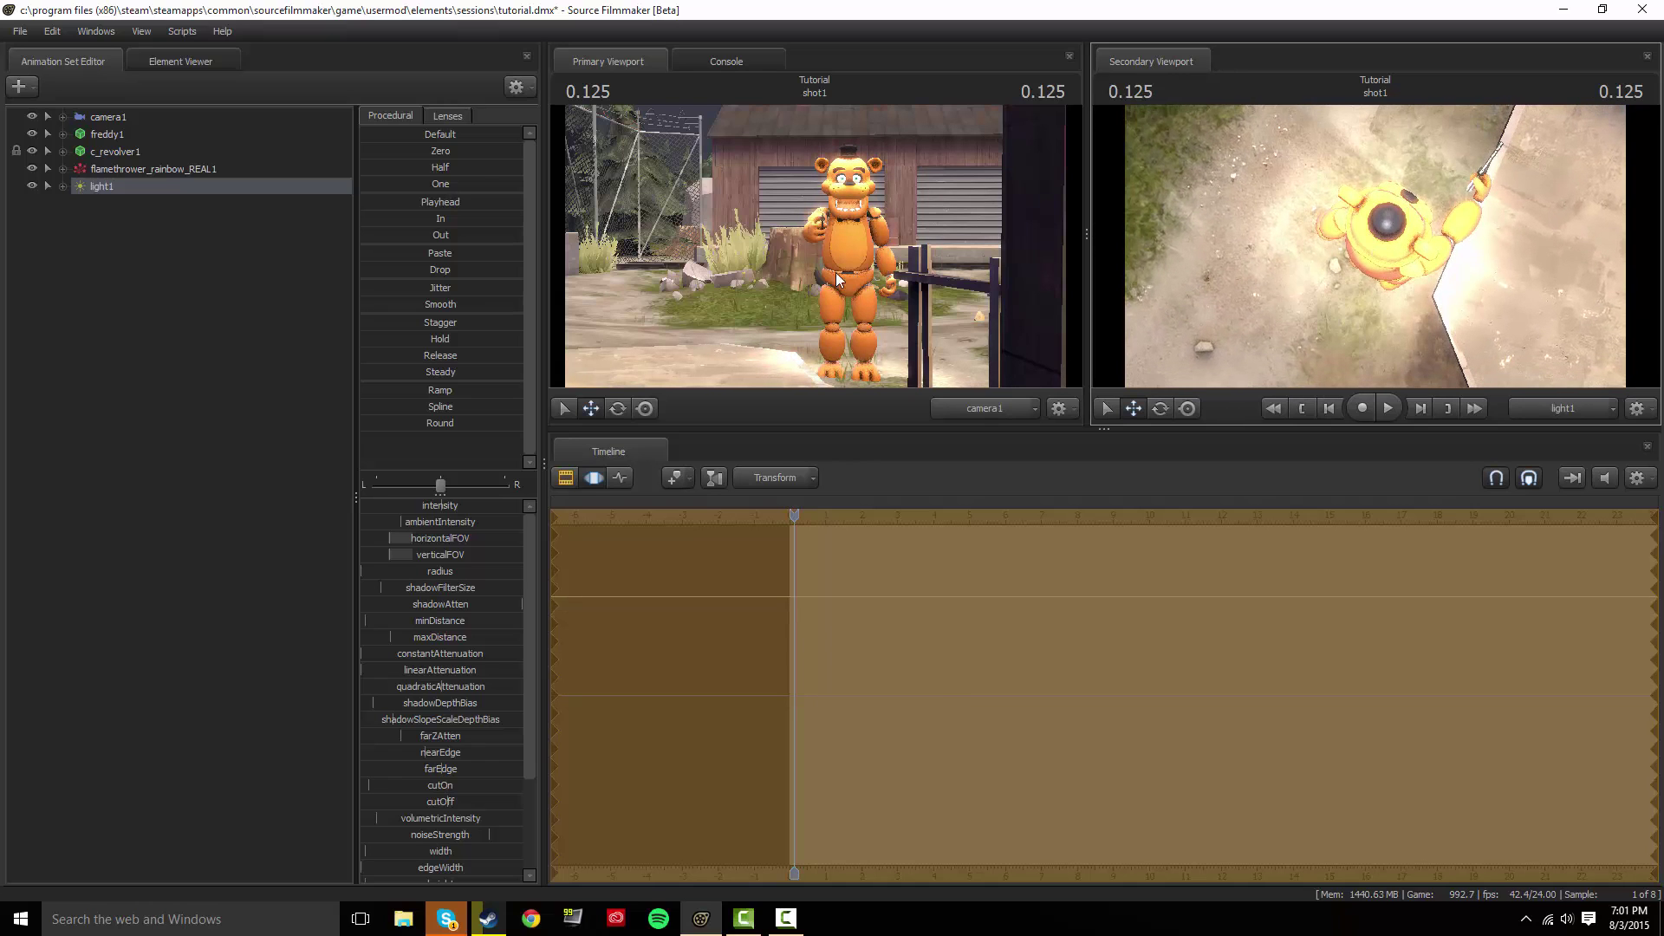
Toggle light1's visibility off and on to compare the scene with and without it, leaving it visible.
click(29, 185)
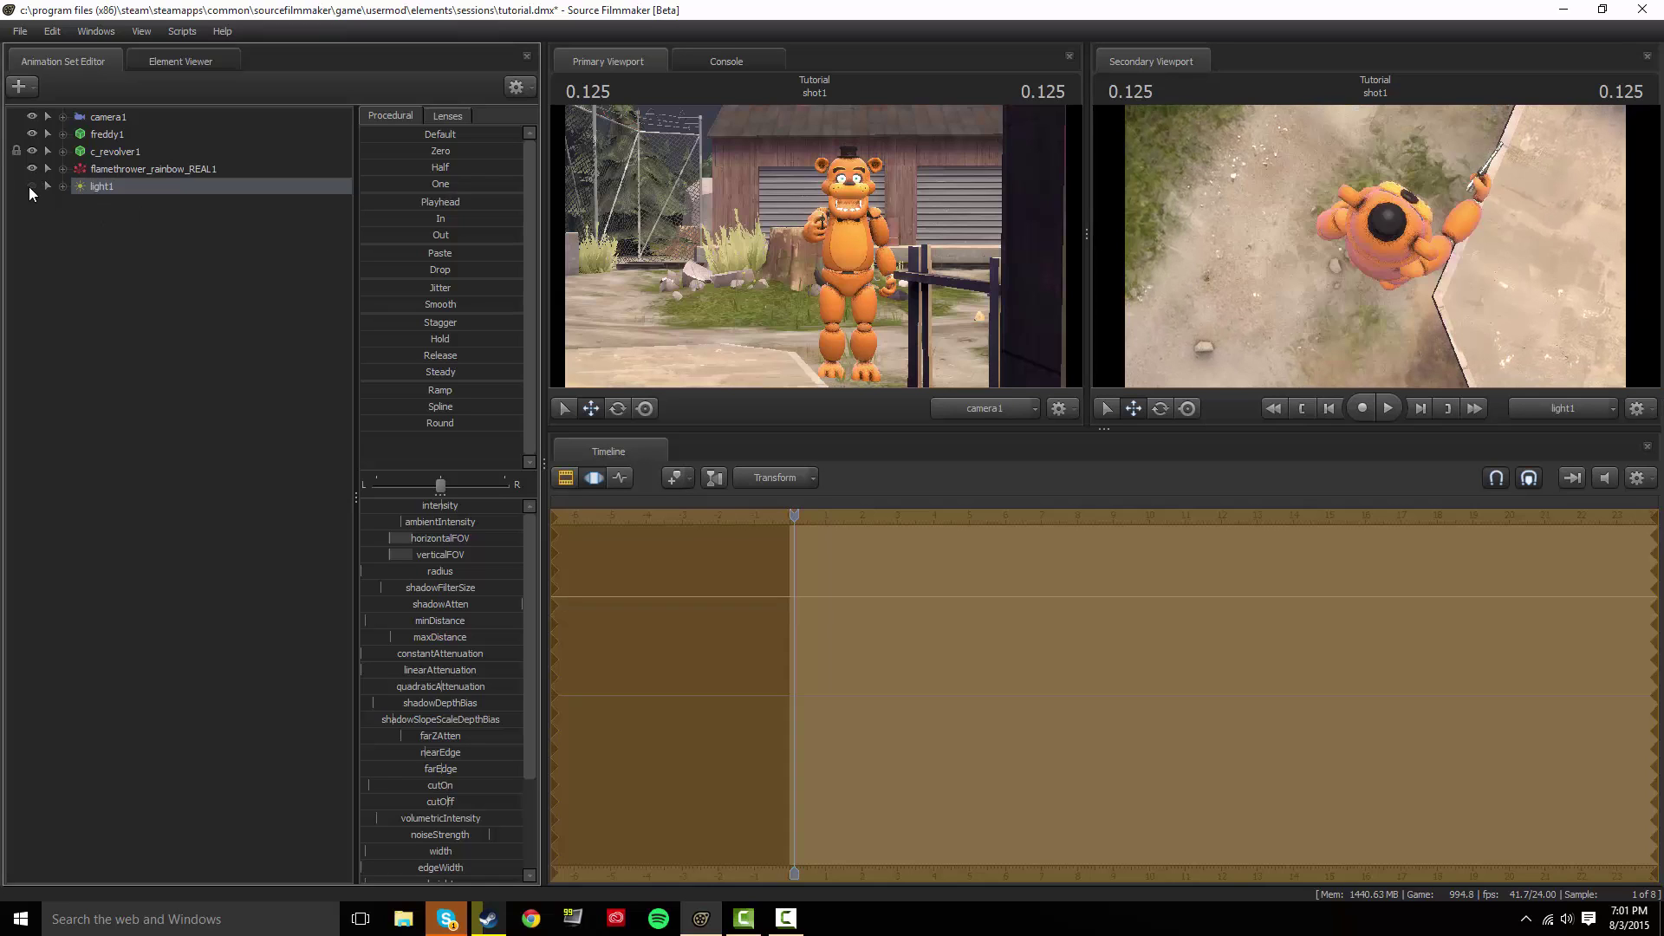
click(29, 185)
click(31, 186)
click(31, 186)
click(32, 186)
click(31, 185)
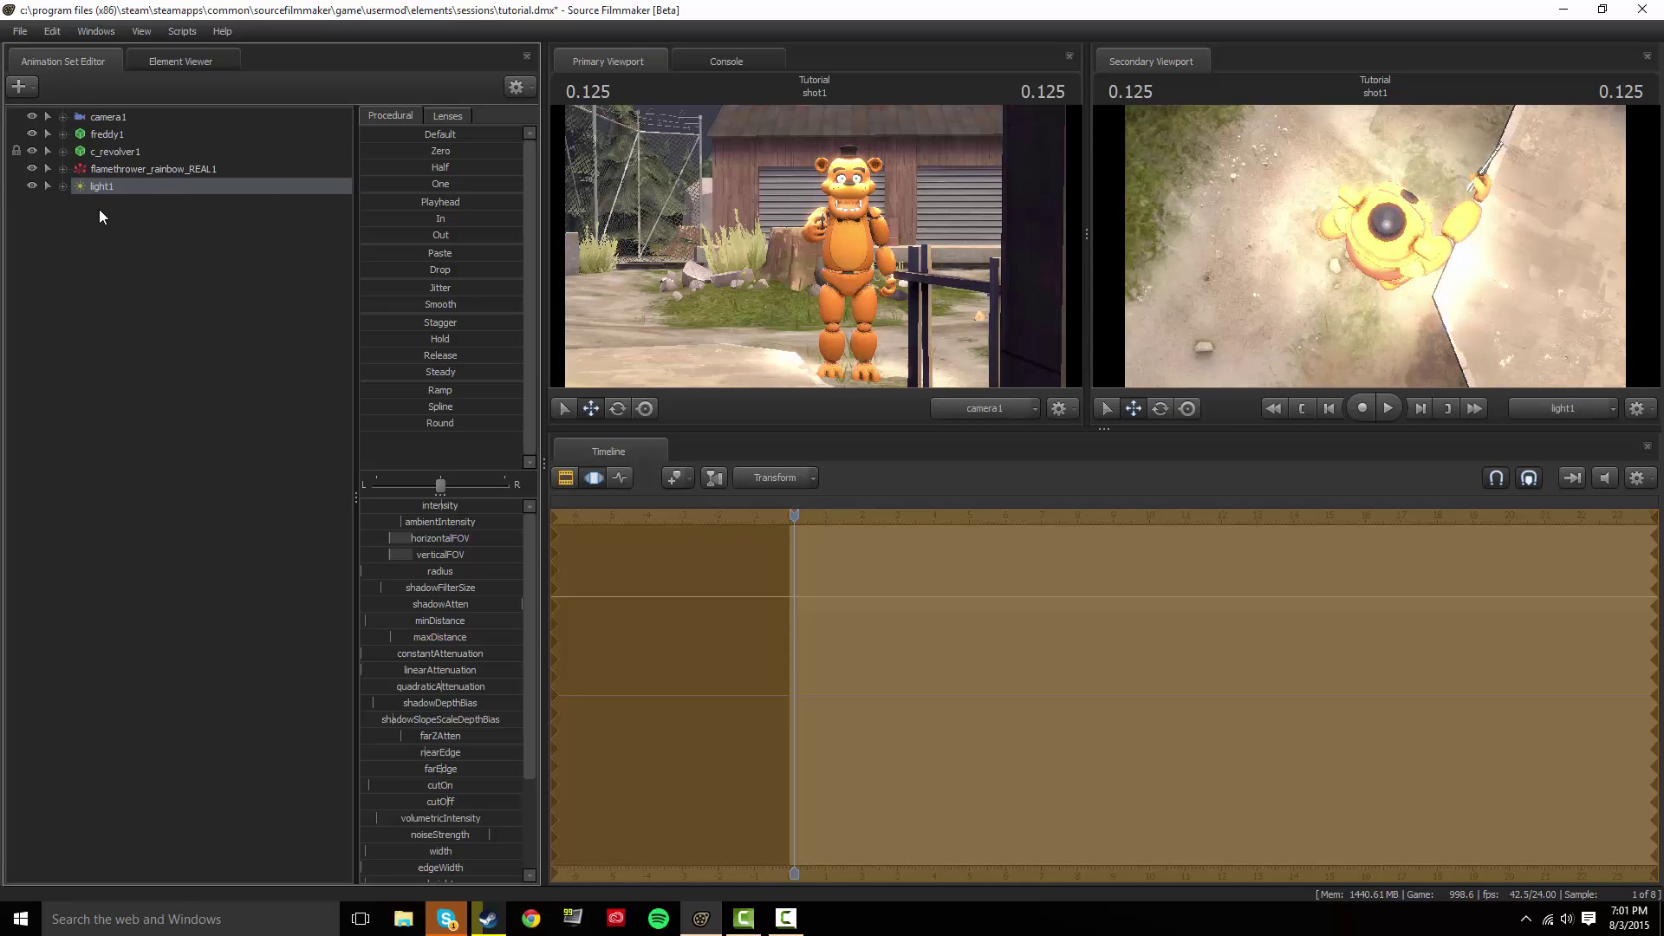
Expand light1's controls, adjust its intensity and raise its ambientIntensity.
click(63, 185)
click(80, 203)
click(81, 204)
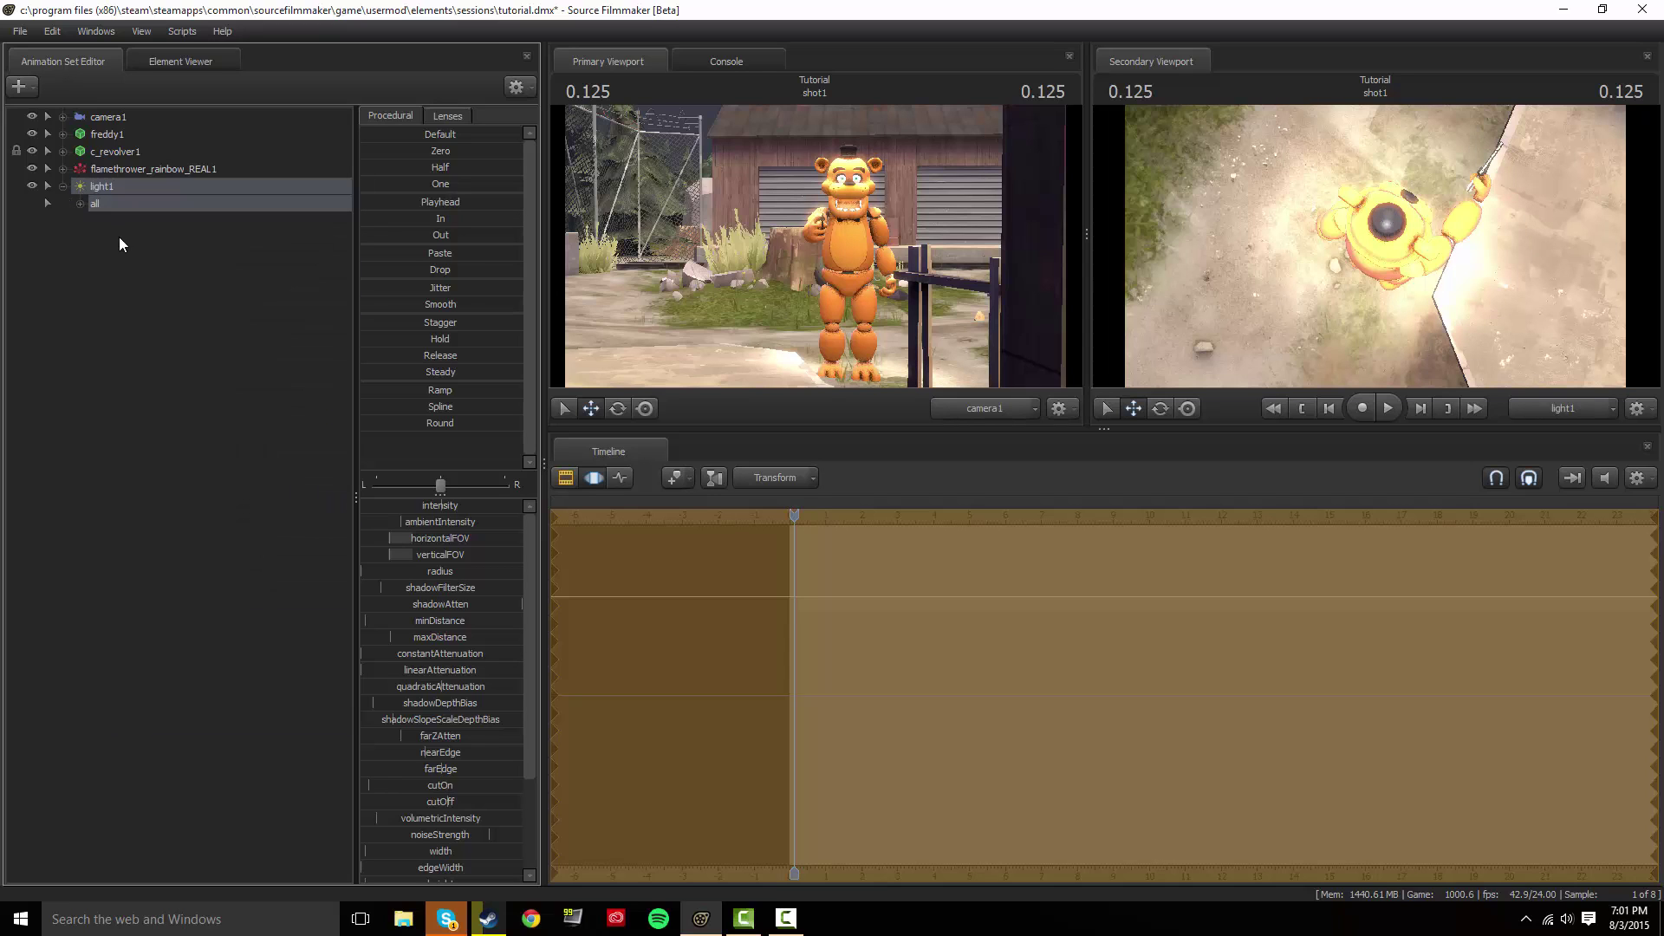
click(81, 204)
click(111, 275)
click(149, 222)
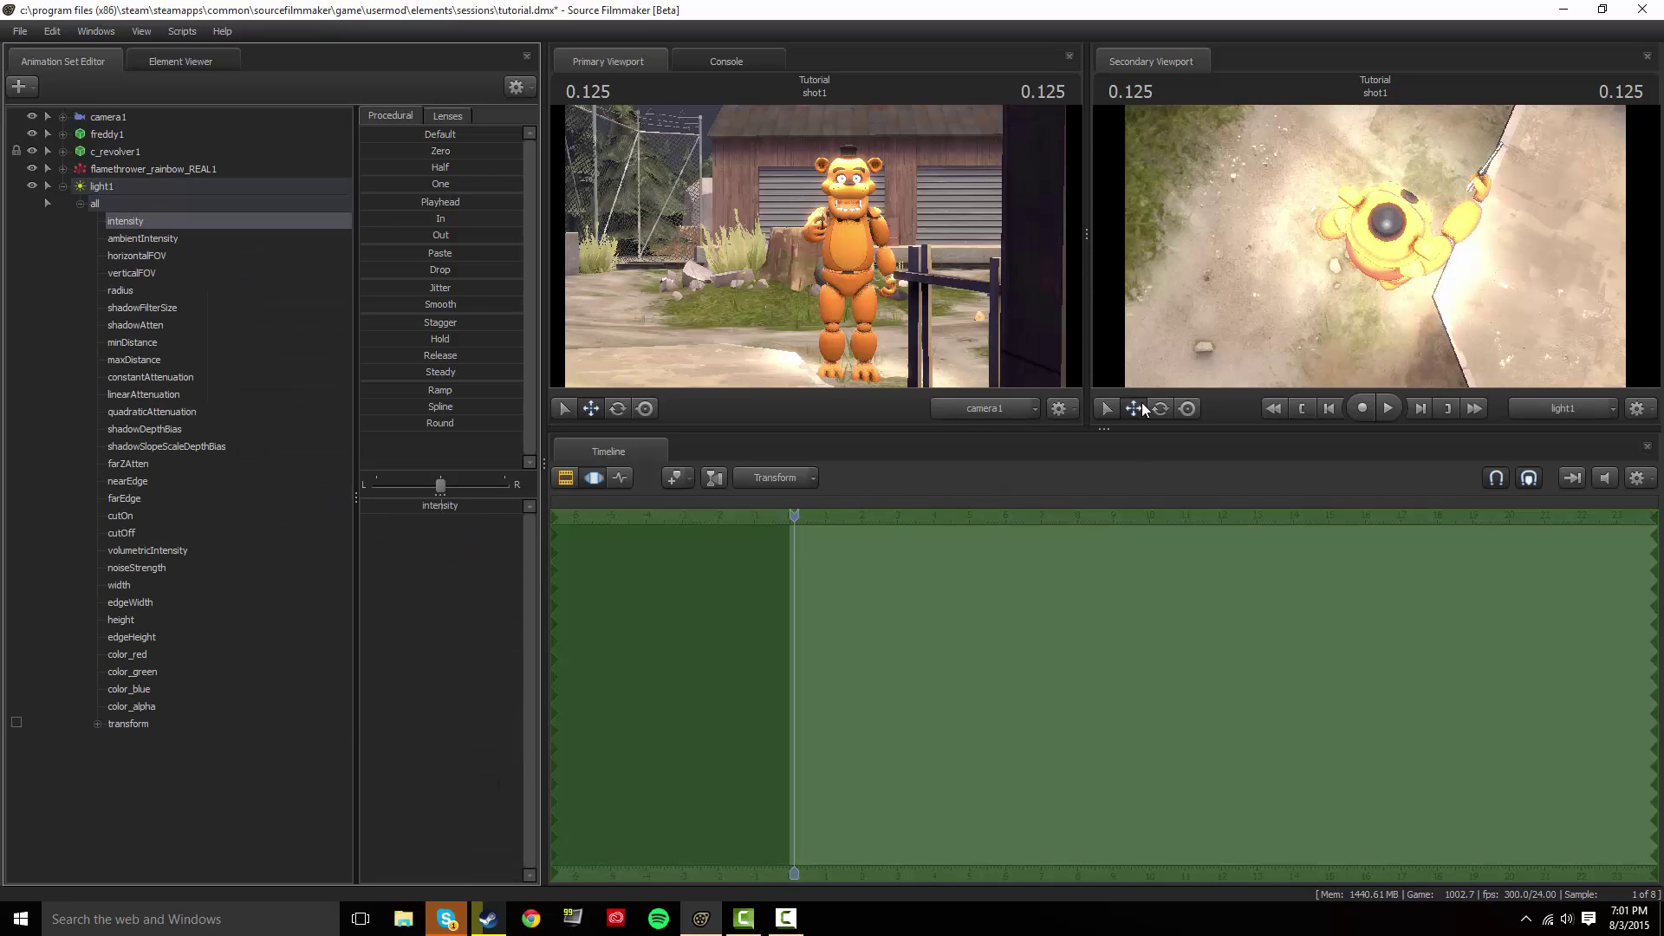
mouse_move(442, 508)
mouse_down()
mouse_move(400, 507)
mouse_move(485, 507)
mouse_move(414, 513)
mouse_up()
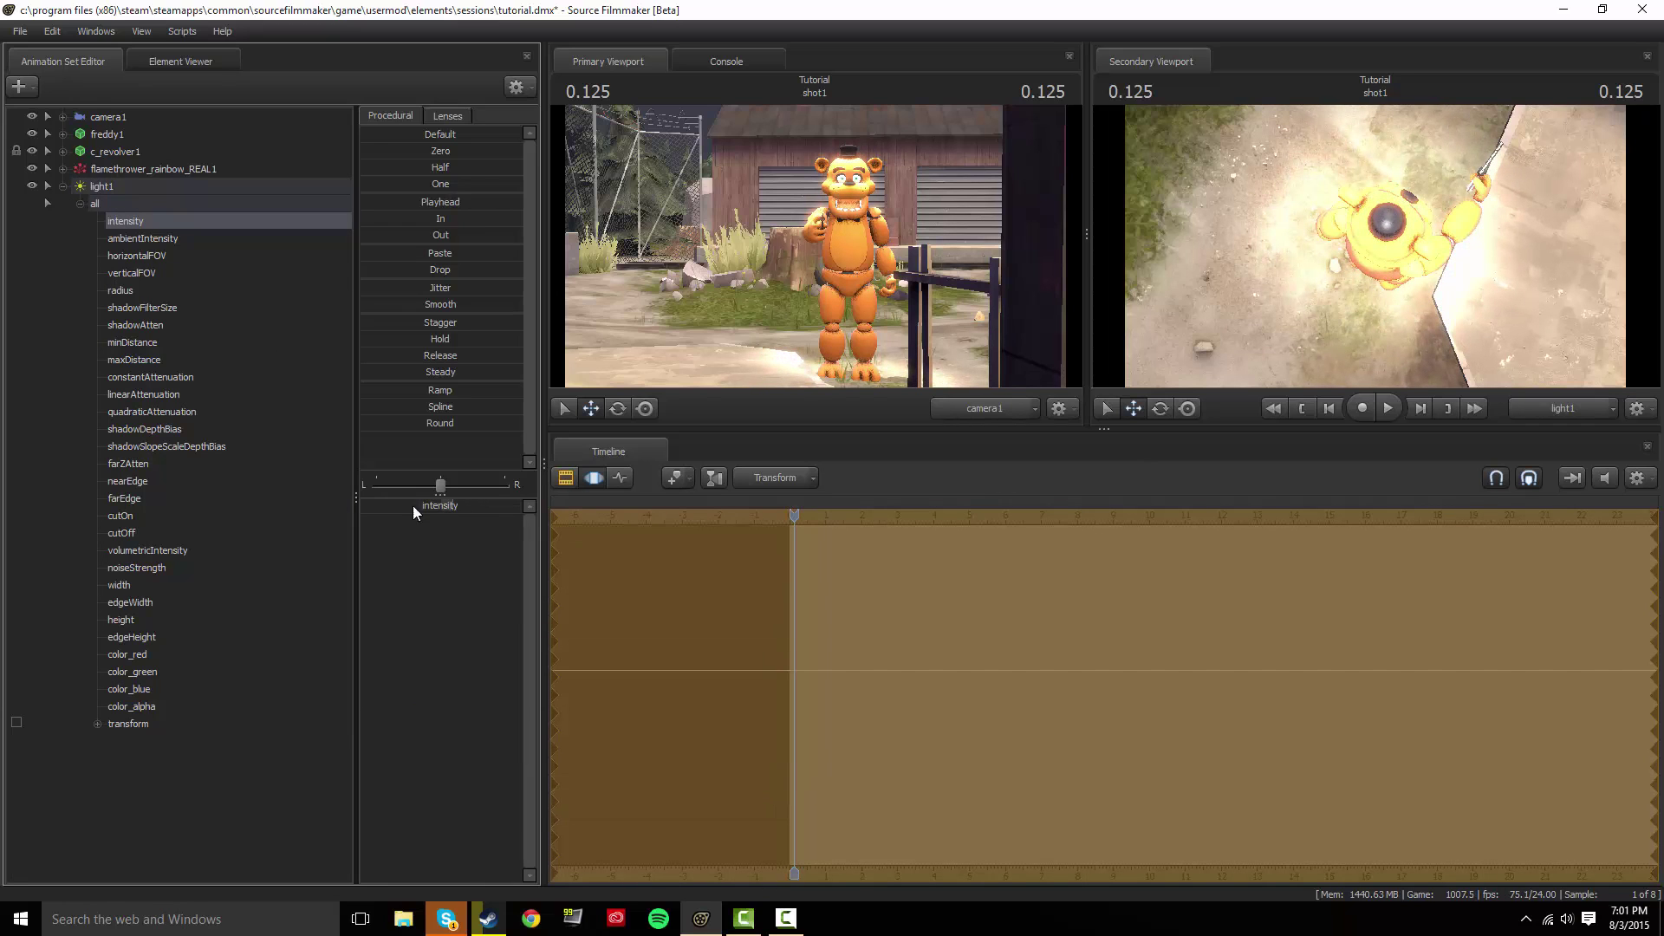
click(160, 235)
mouse_move(409, 506)
mouse_down()
mouse_move(511, 507)
mouse_move(364, 506)
mouse_move(518, 506)
mouse_move(442, 507)
mouse_up()
Look at light1's horizontalFOV, radius, shadowAtten and color_red controls.
click(121, 256)
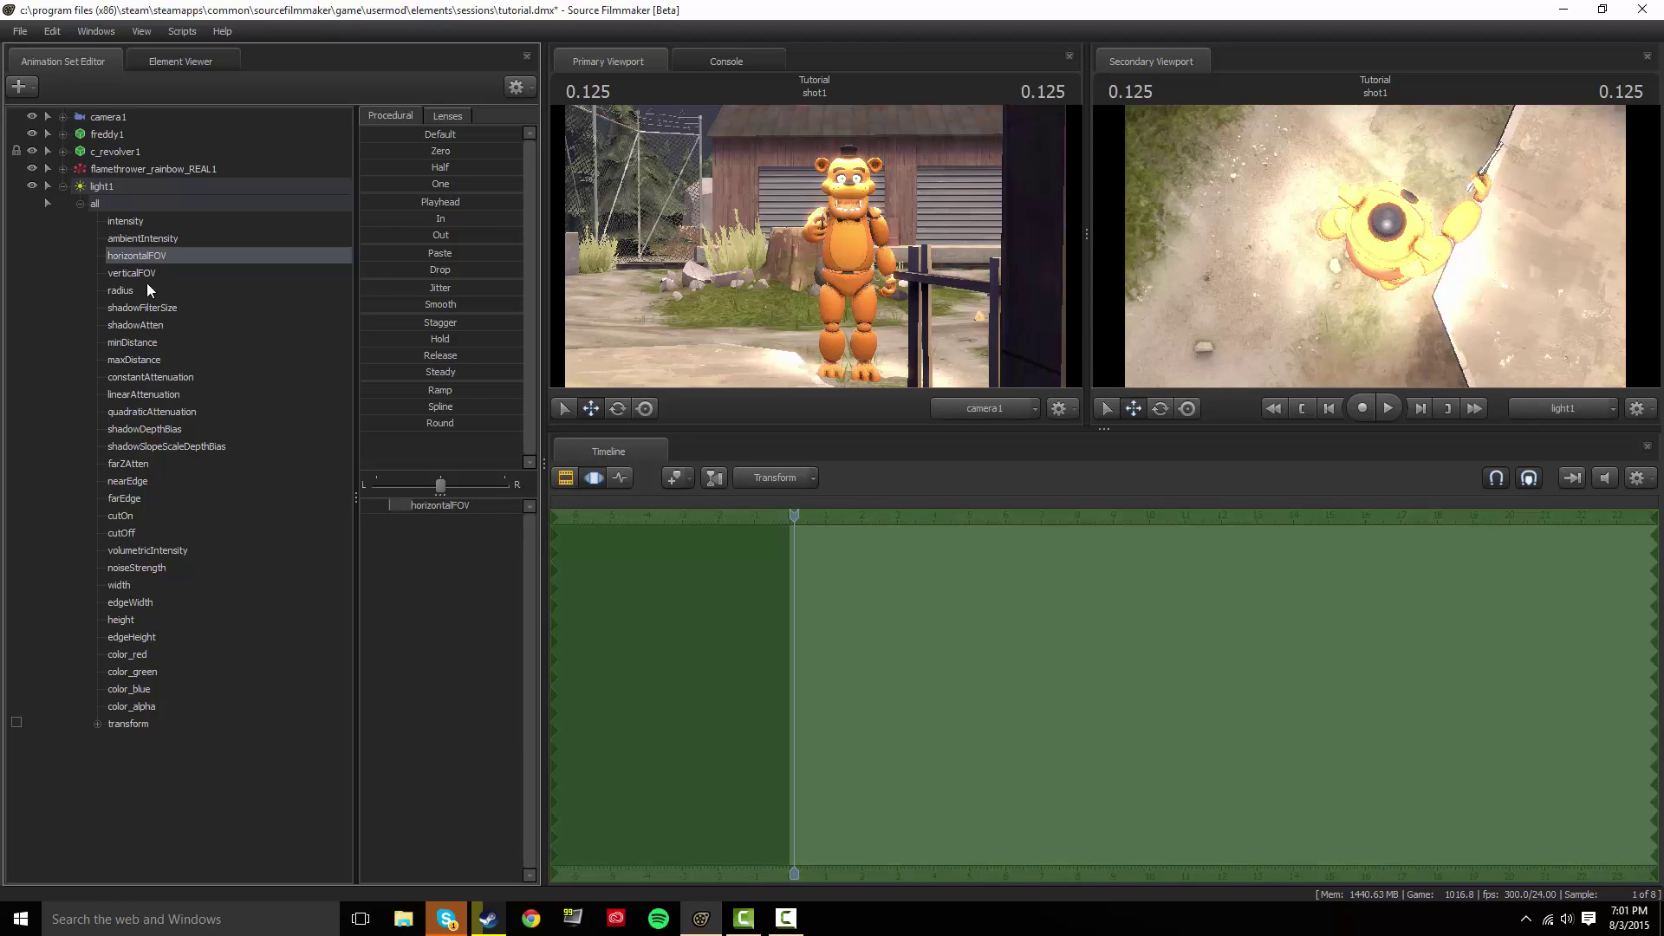
click(143, 291)
click(149, 324)
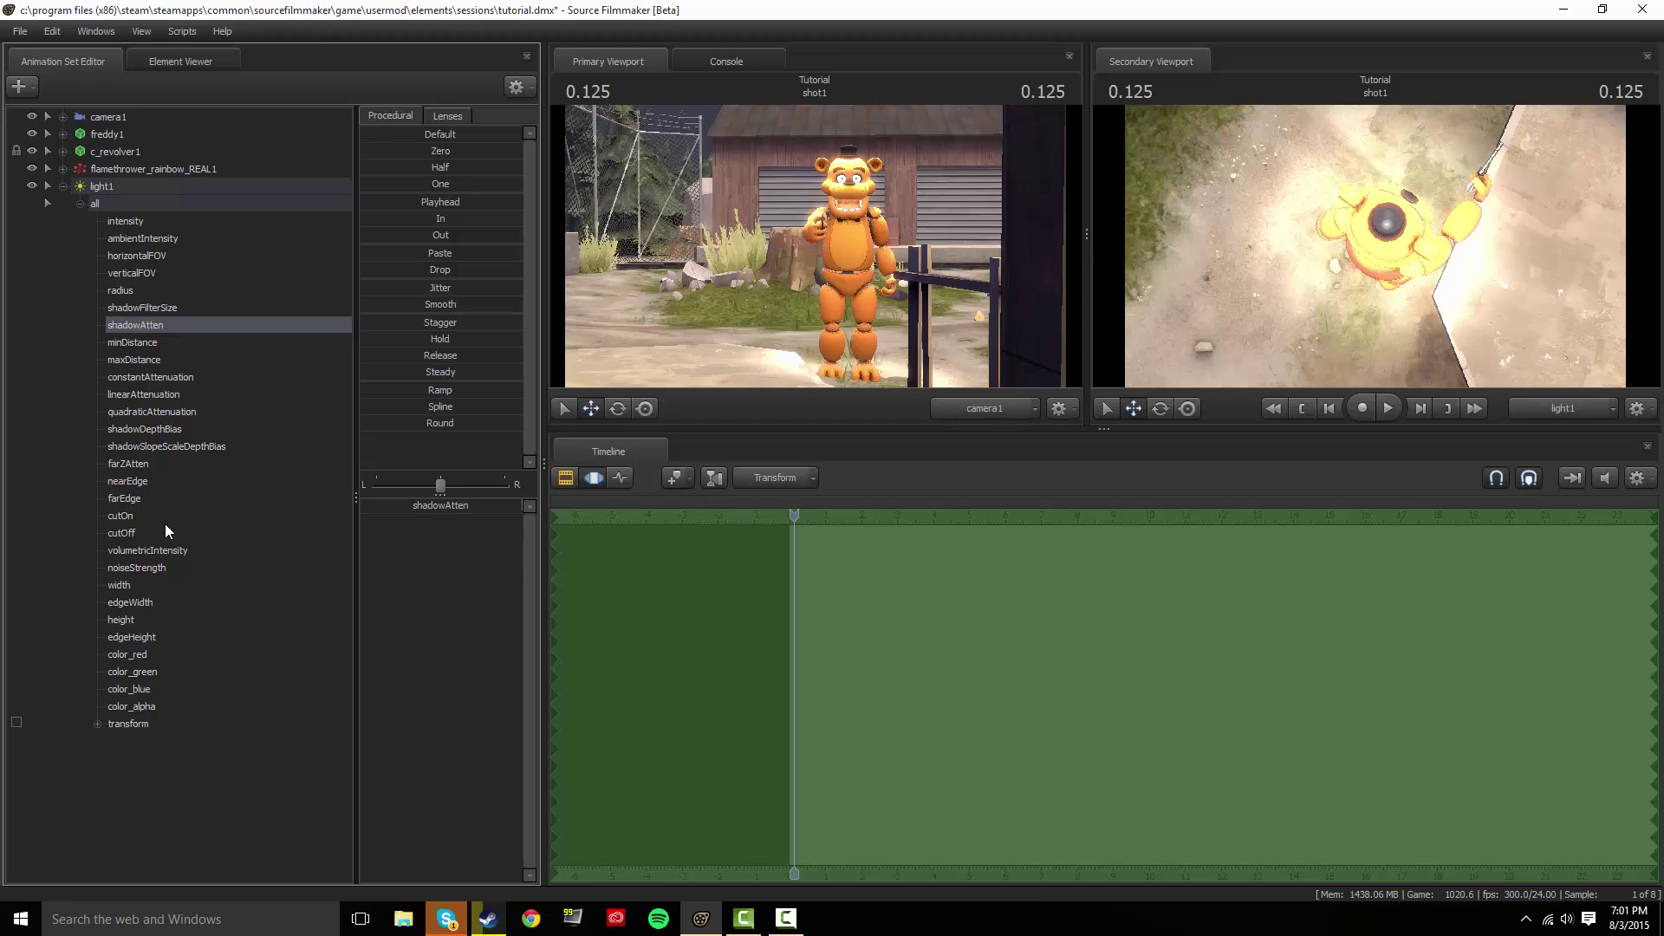
click(160, 652)
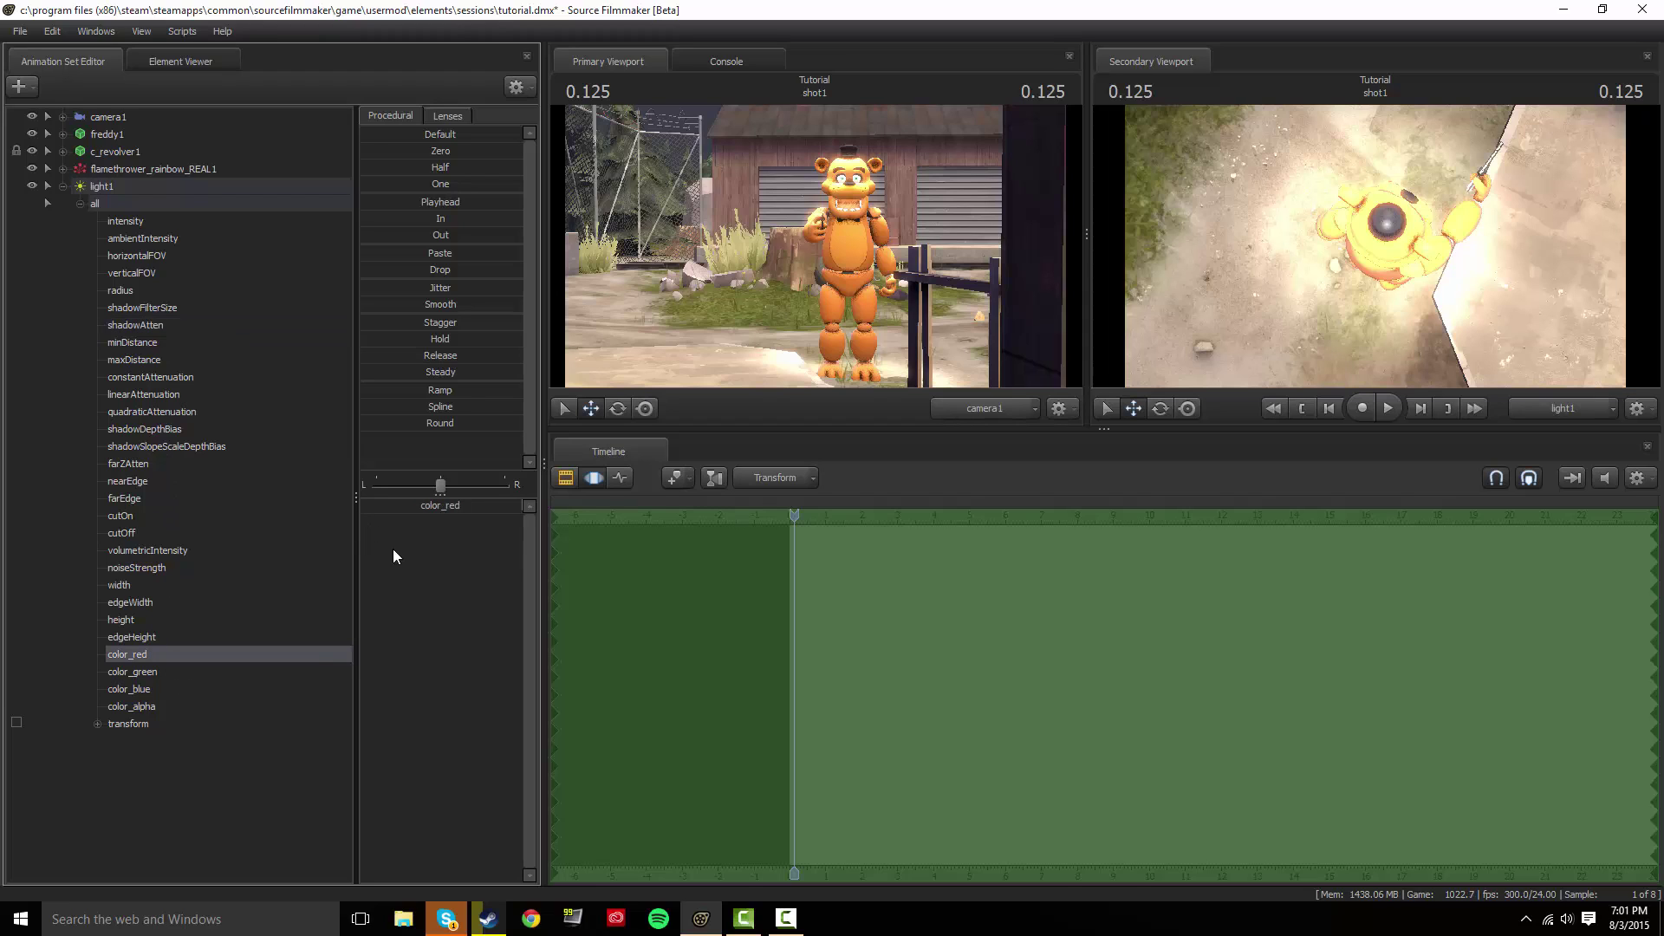
Try volumetrics on light1 while playing the shot, and disable them with the playhead back at 0.125.
right_click(128, 189)
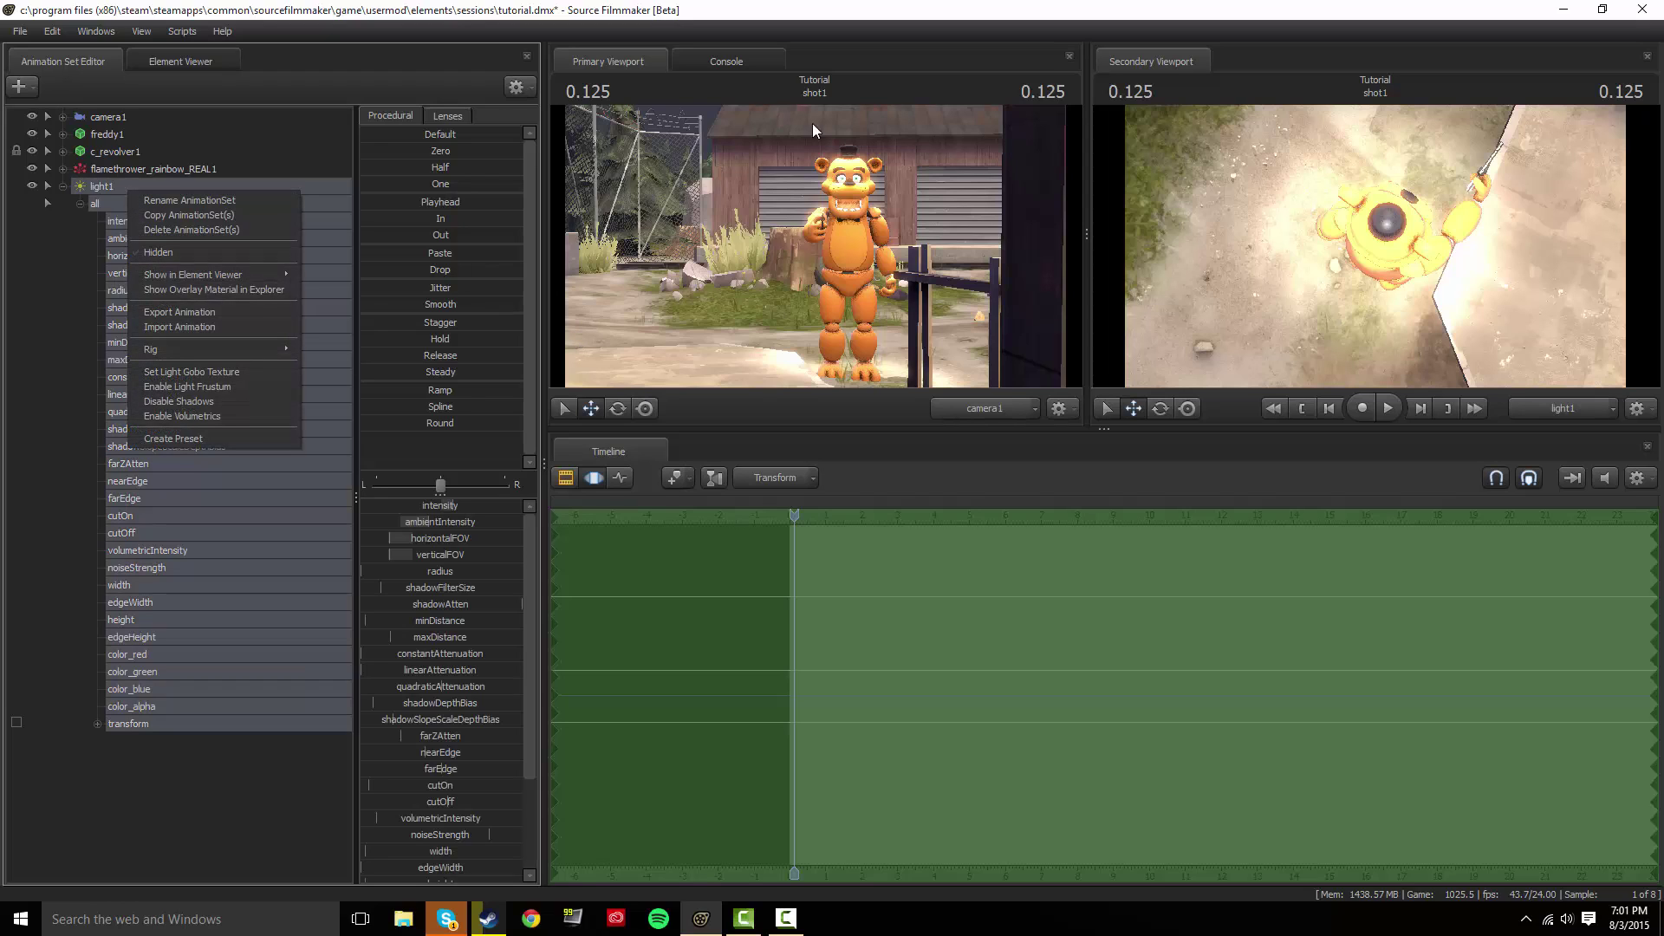
click(204, 416)
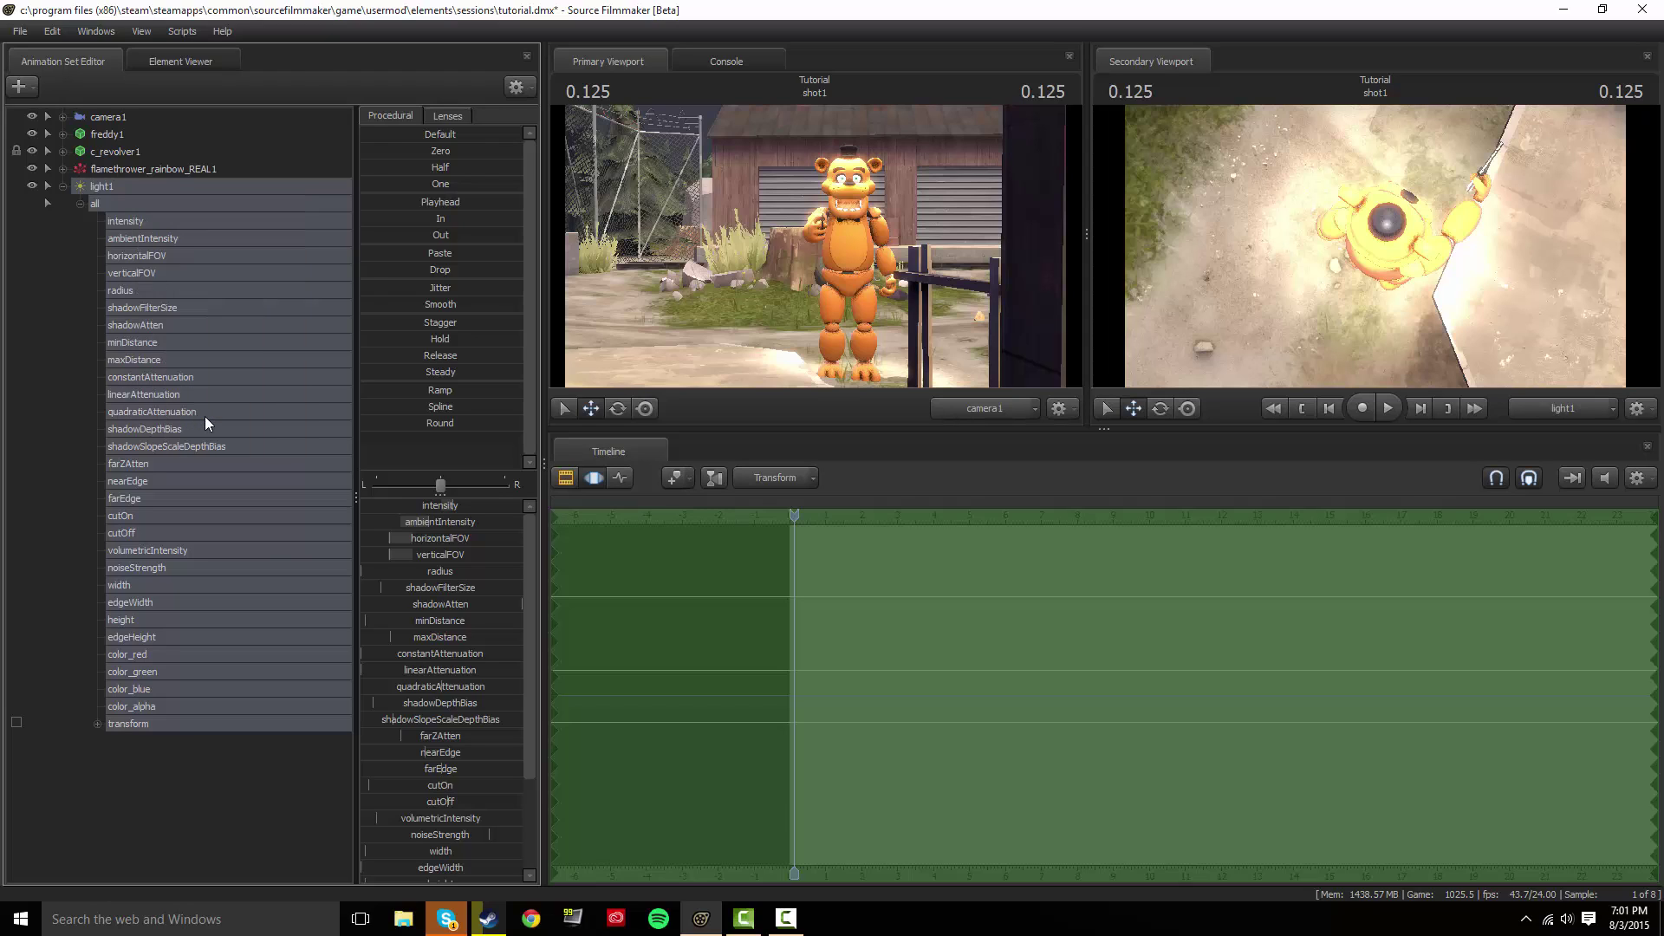
drag(791, 517, 786, 516)
key(space)
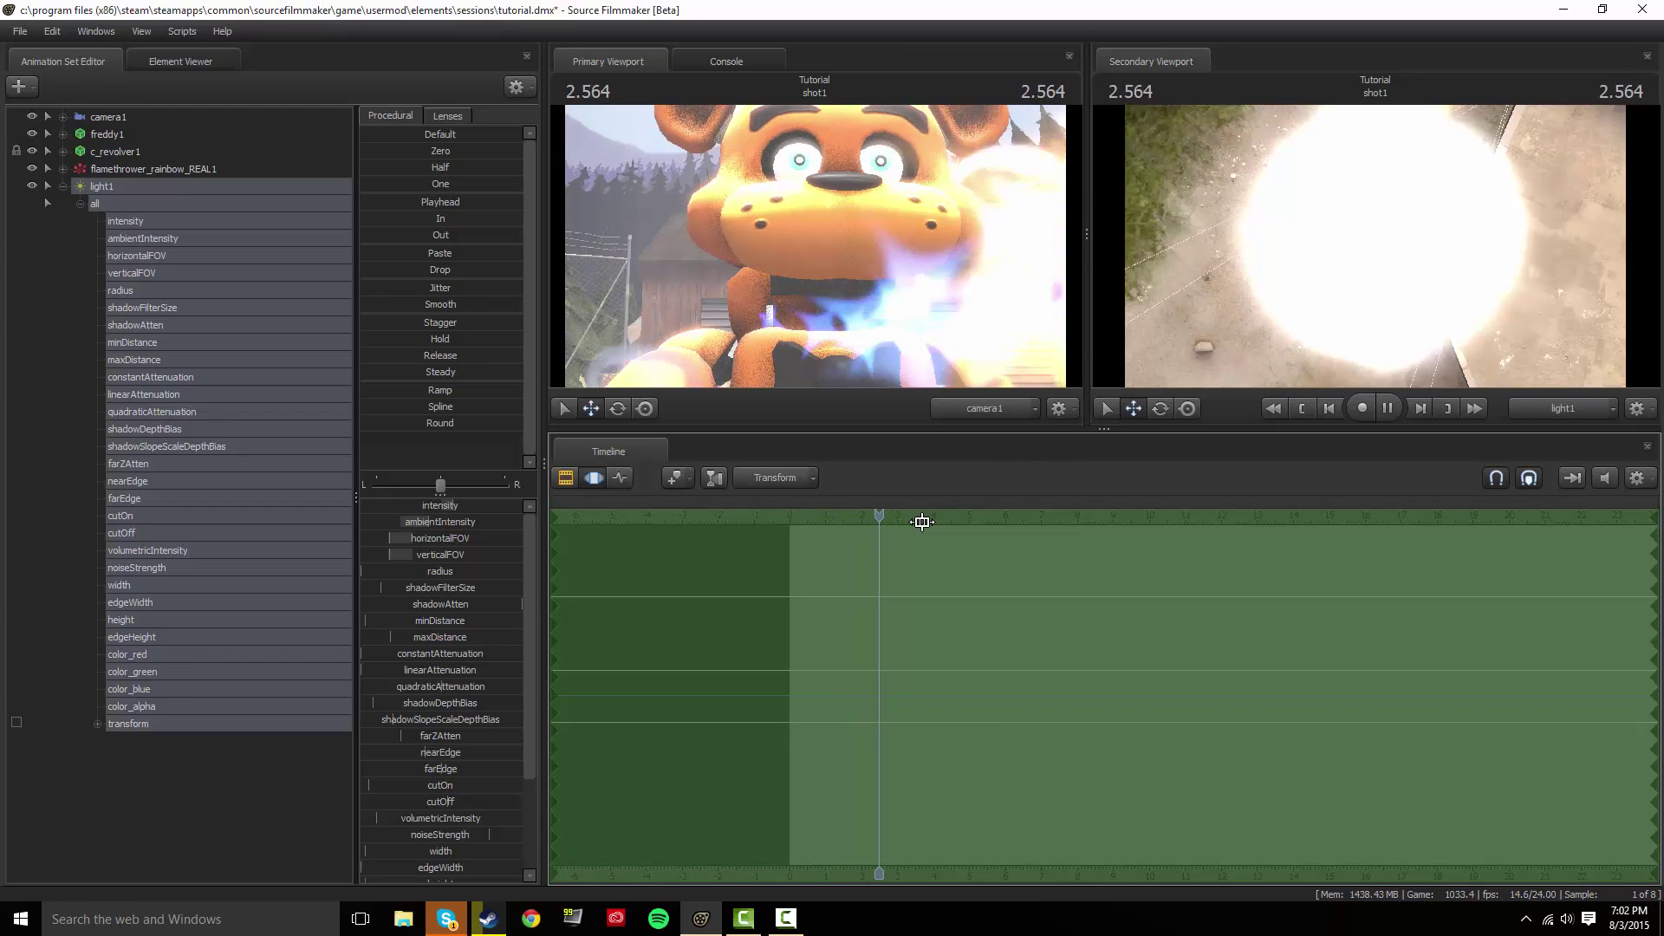
key(space)
drag(892, 518, 795, 515)
click(794, 515)
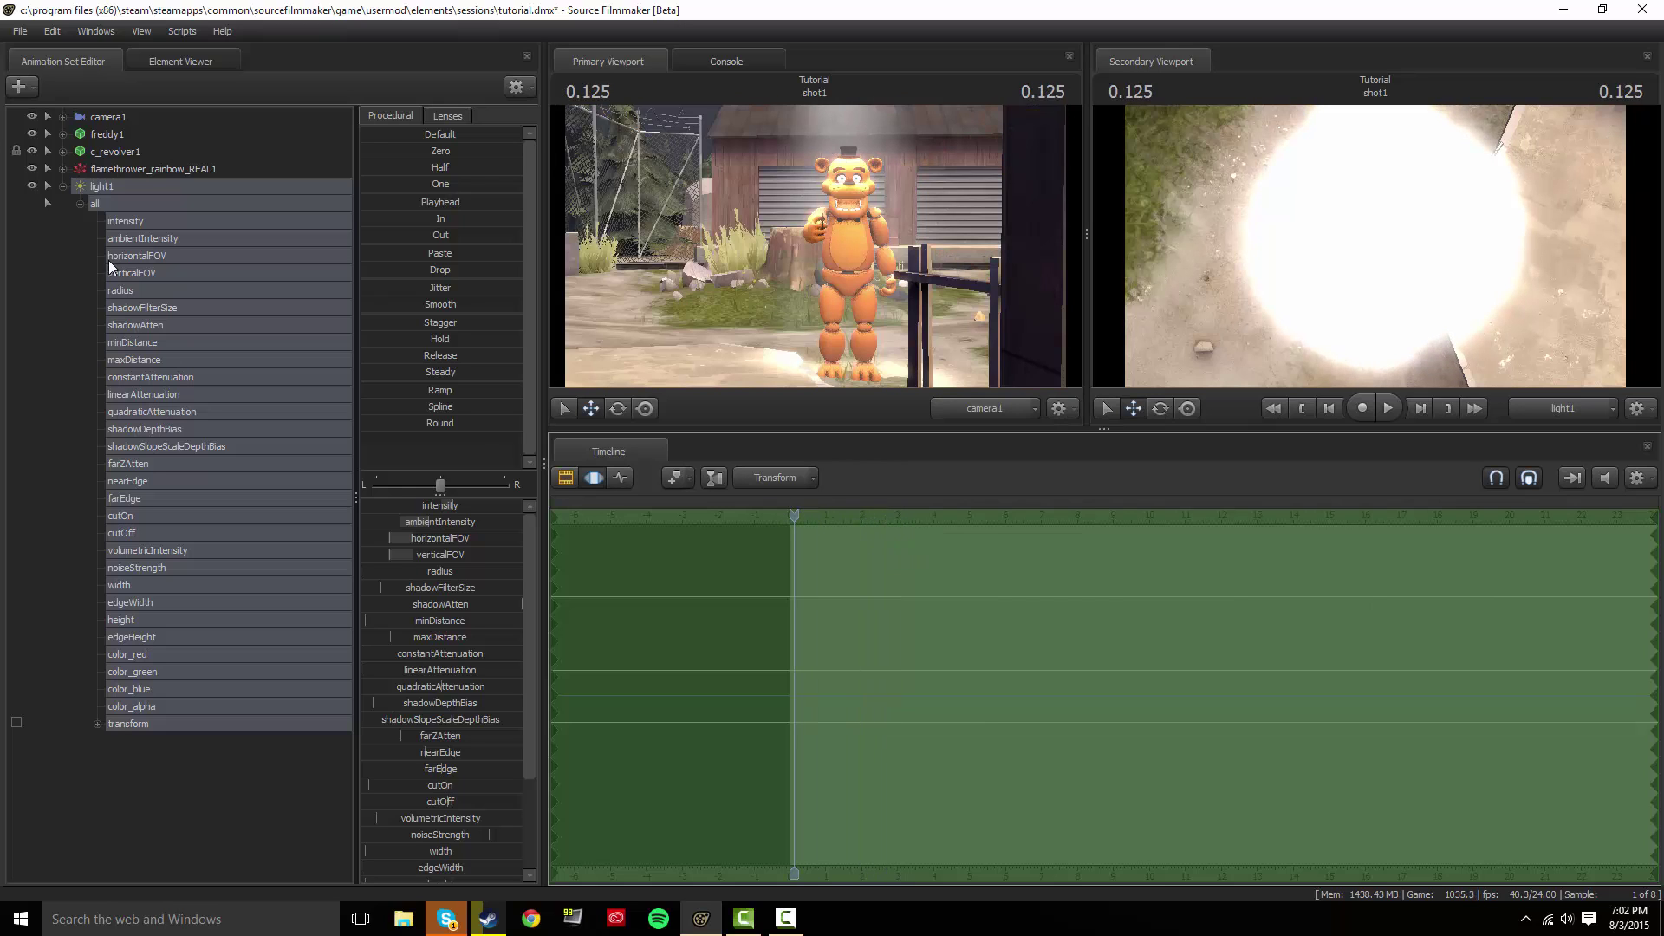
right_click(137, 182)
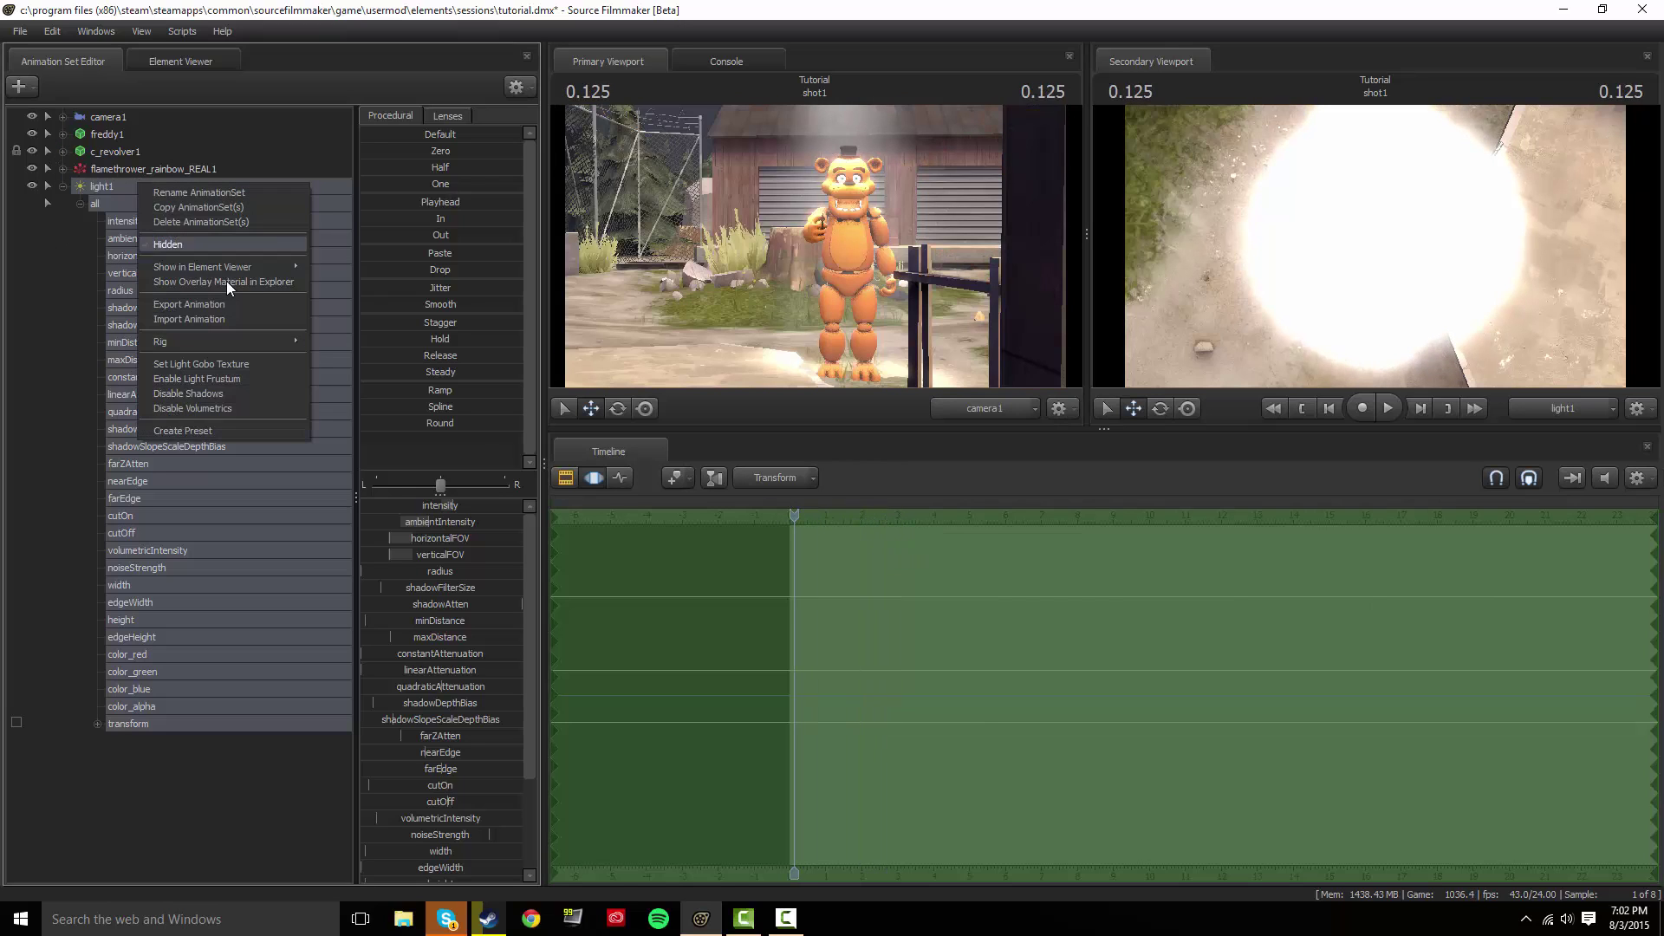
click(251, 409)
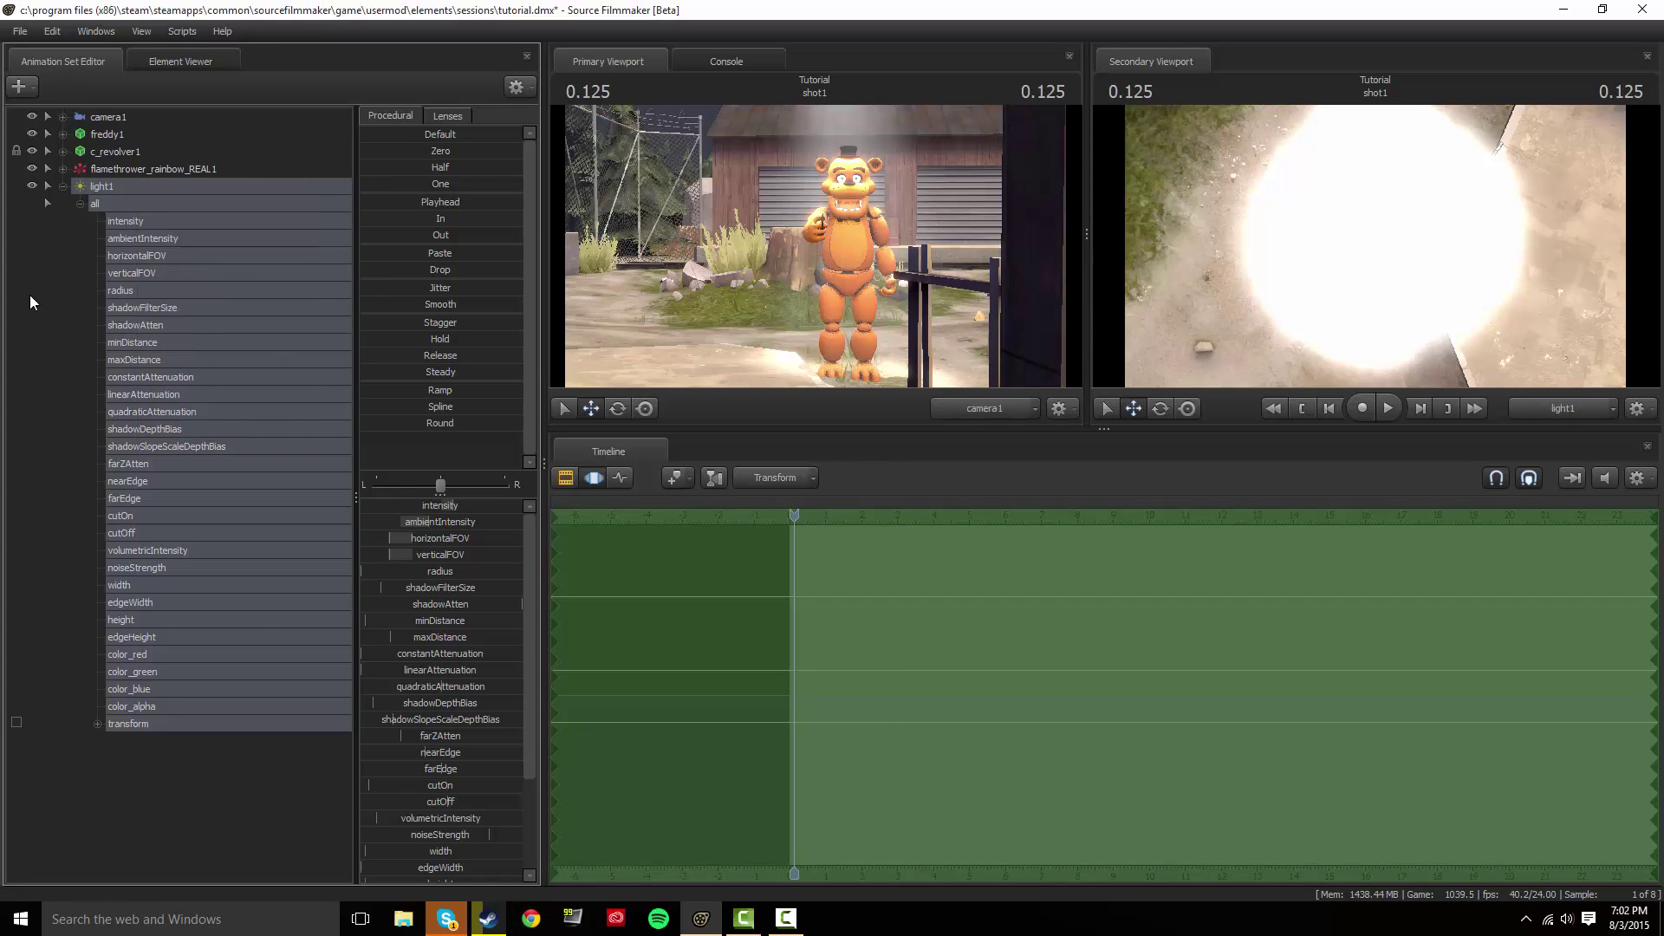
Tint light1 red by adjusting its color_red and lowering its color_green and color_blue.
click(154, 652)
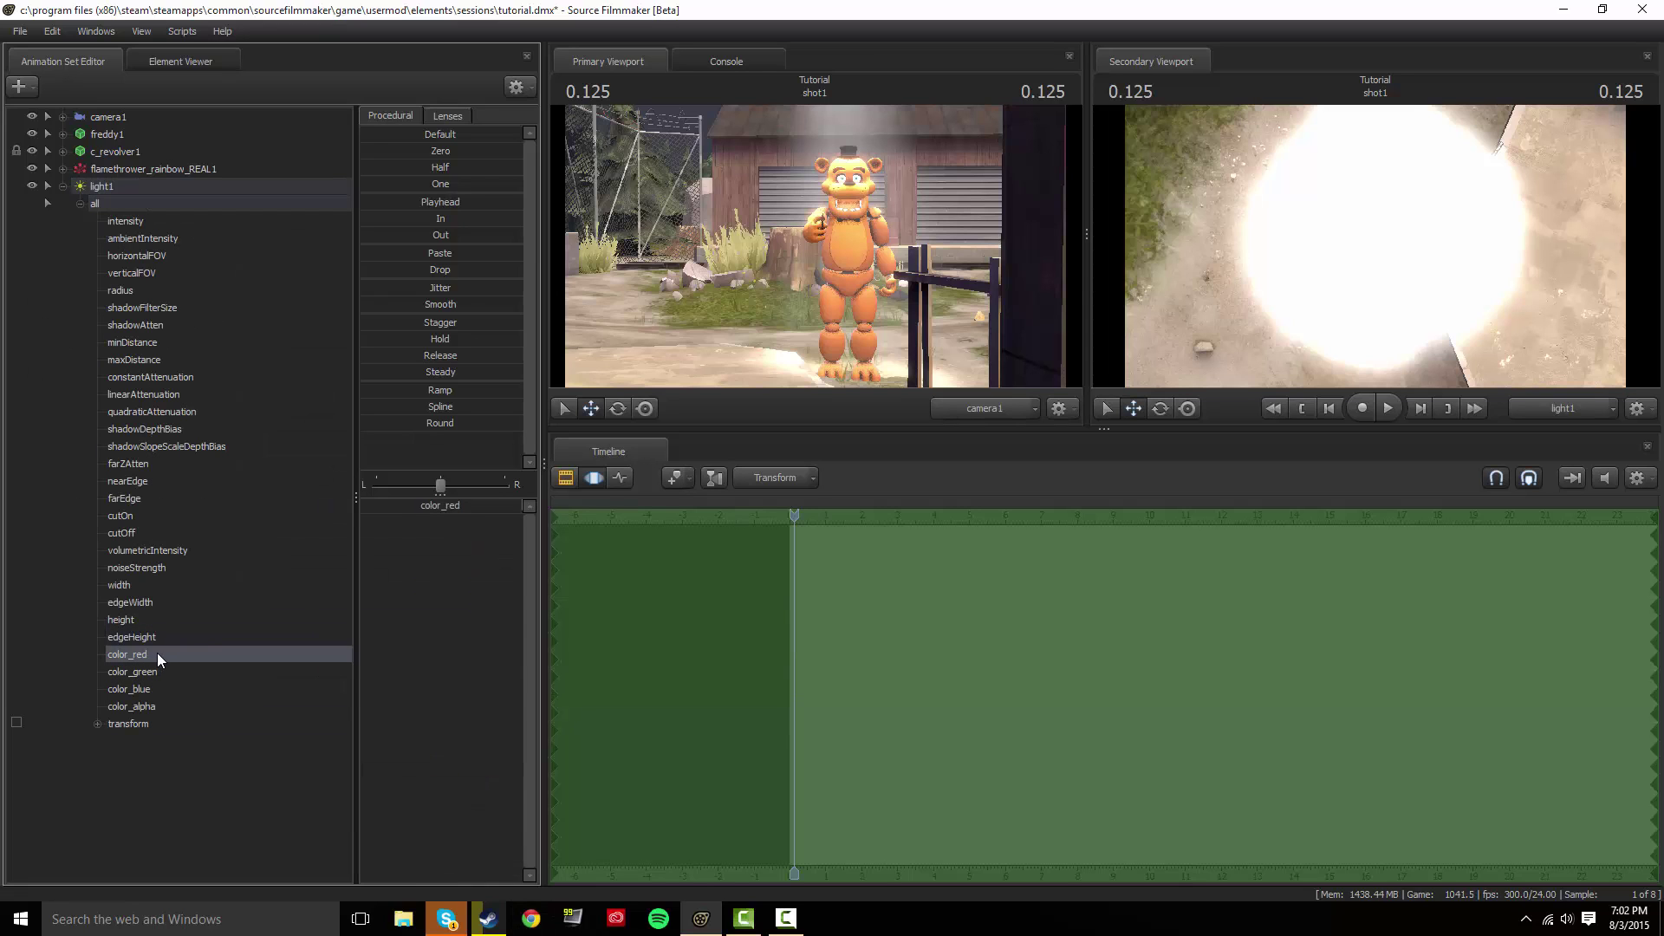
mouse_move(424, 505)
mouse_down()
mouse_move(360, 506)
mouse_move(425, 506)
mouse_move(403, 512)
mouse_up()
click(195, 672)
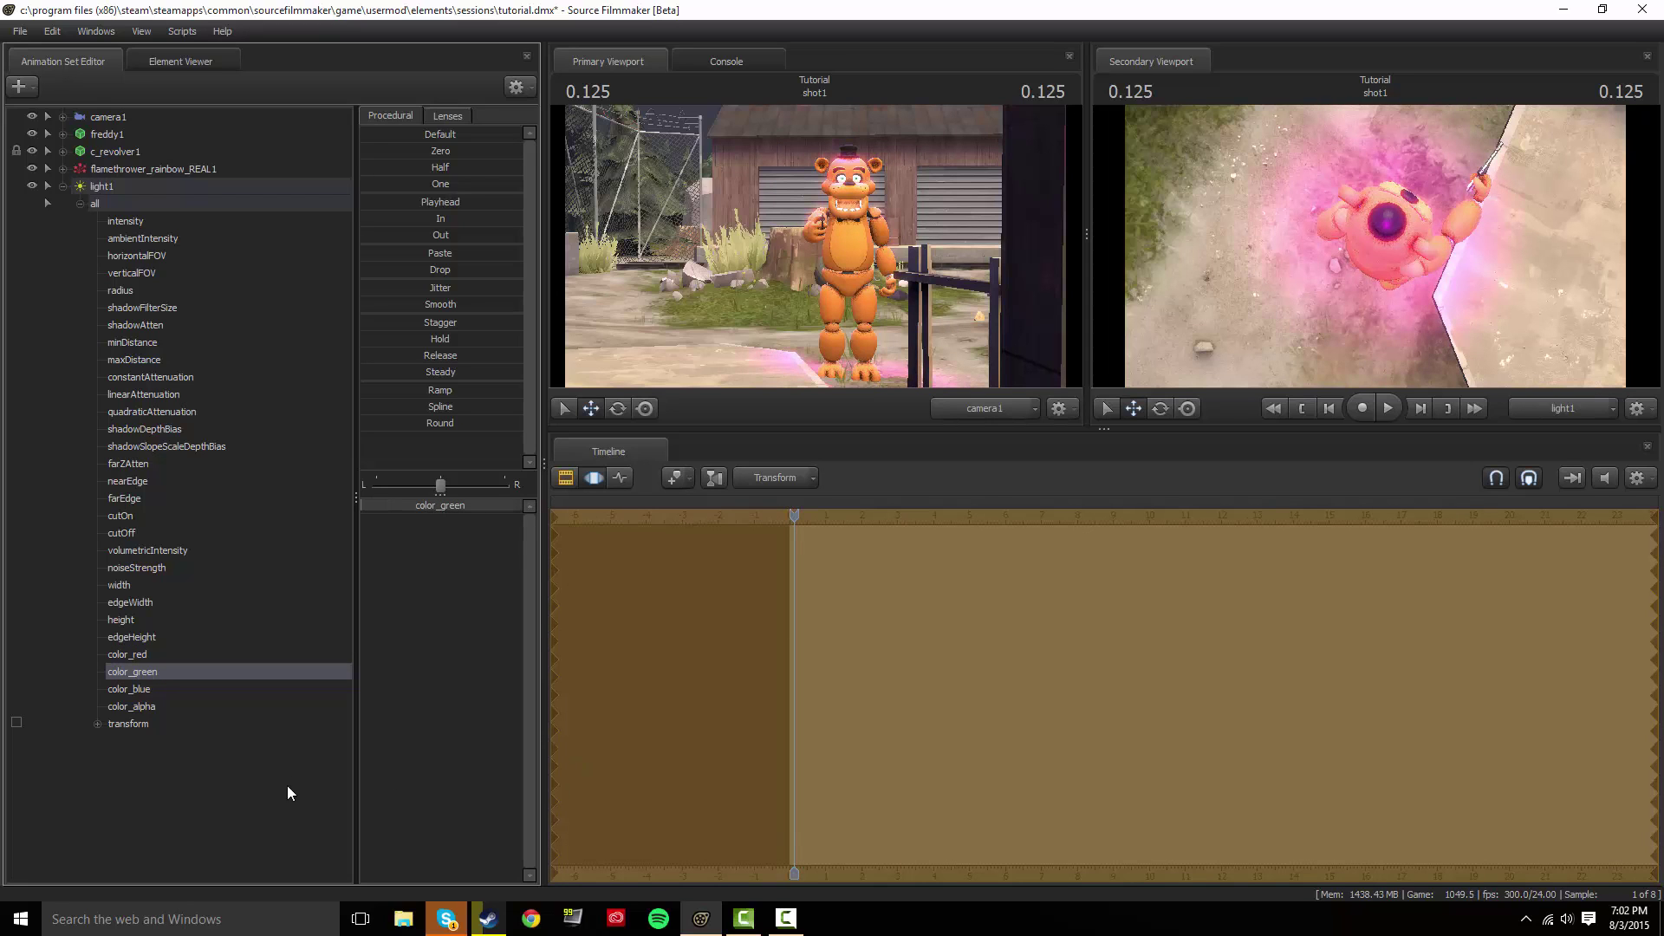
click(193, 690)
drag(420, 507, 361, 508)
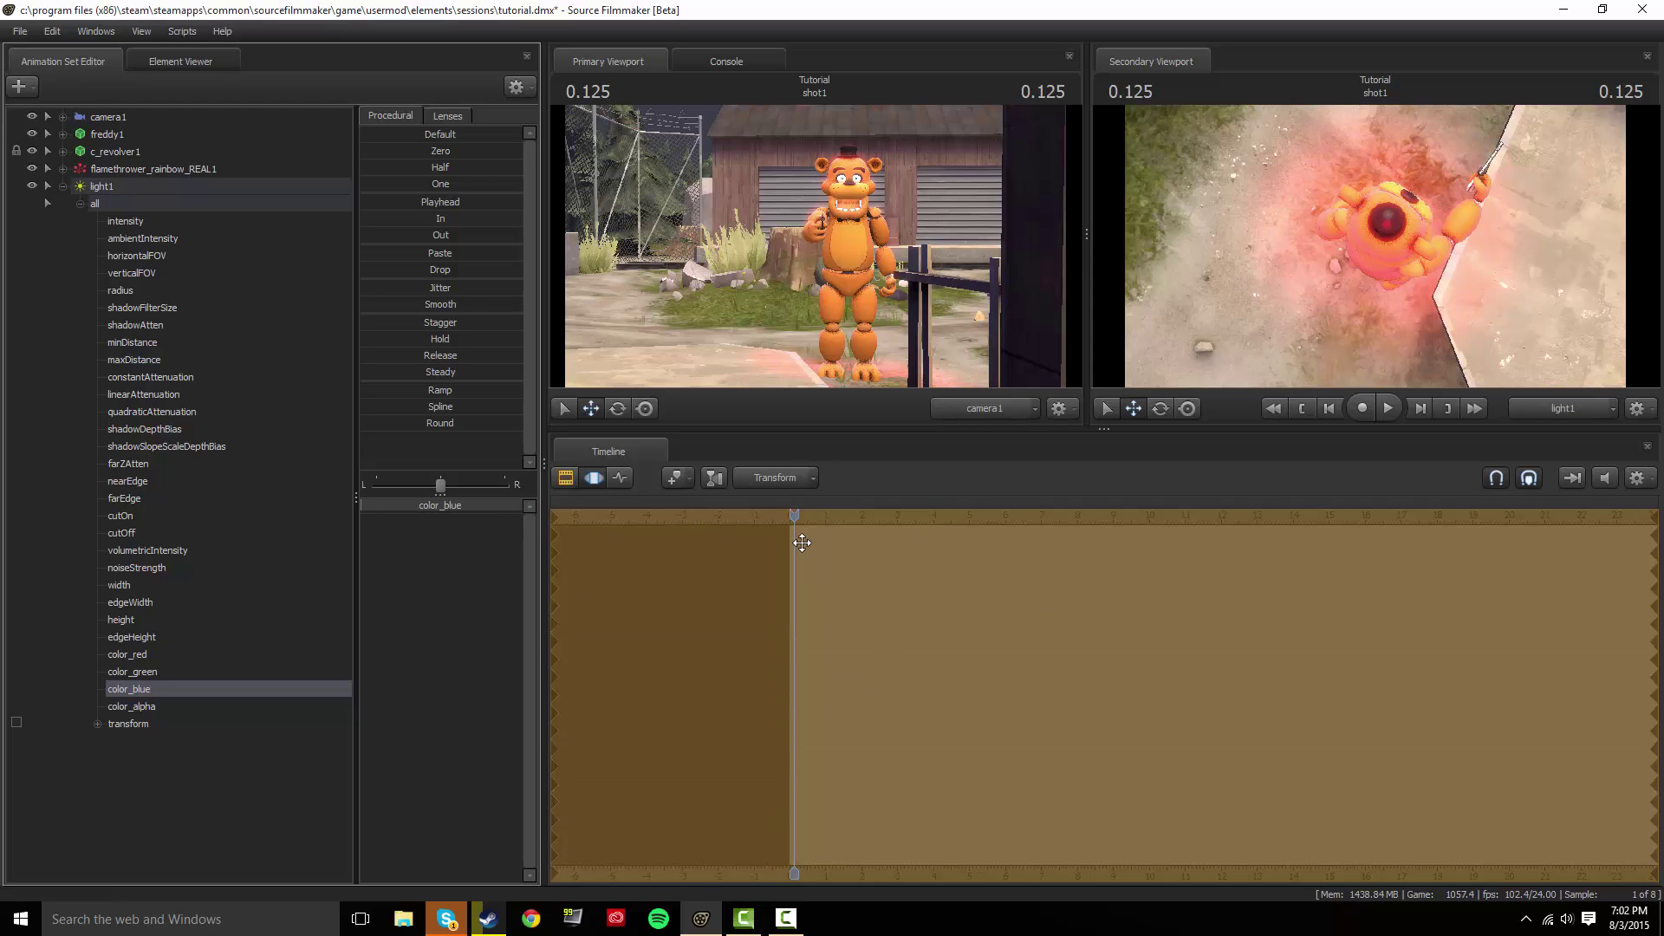
Move the playhead to 0.208, expand camera1's controls and select its transform.
drag(786, 516, 1170, 602)
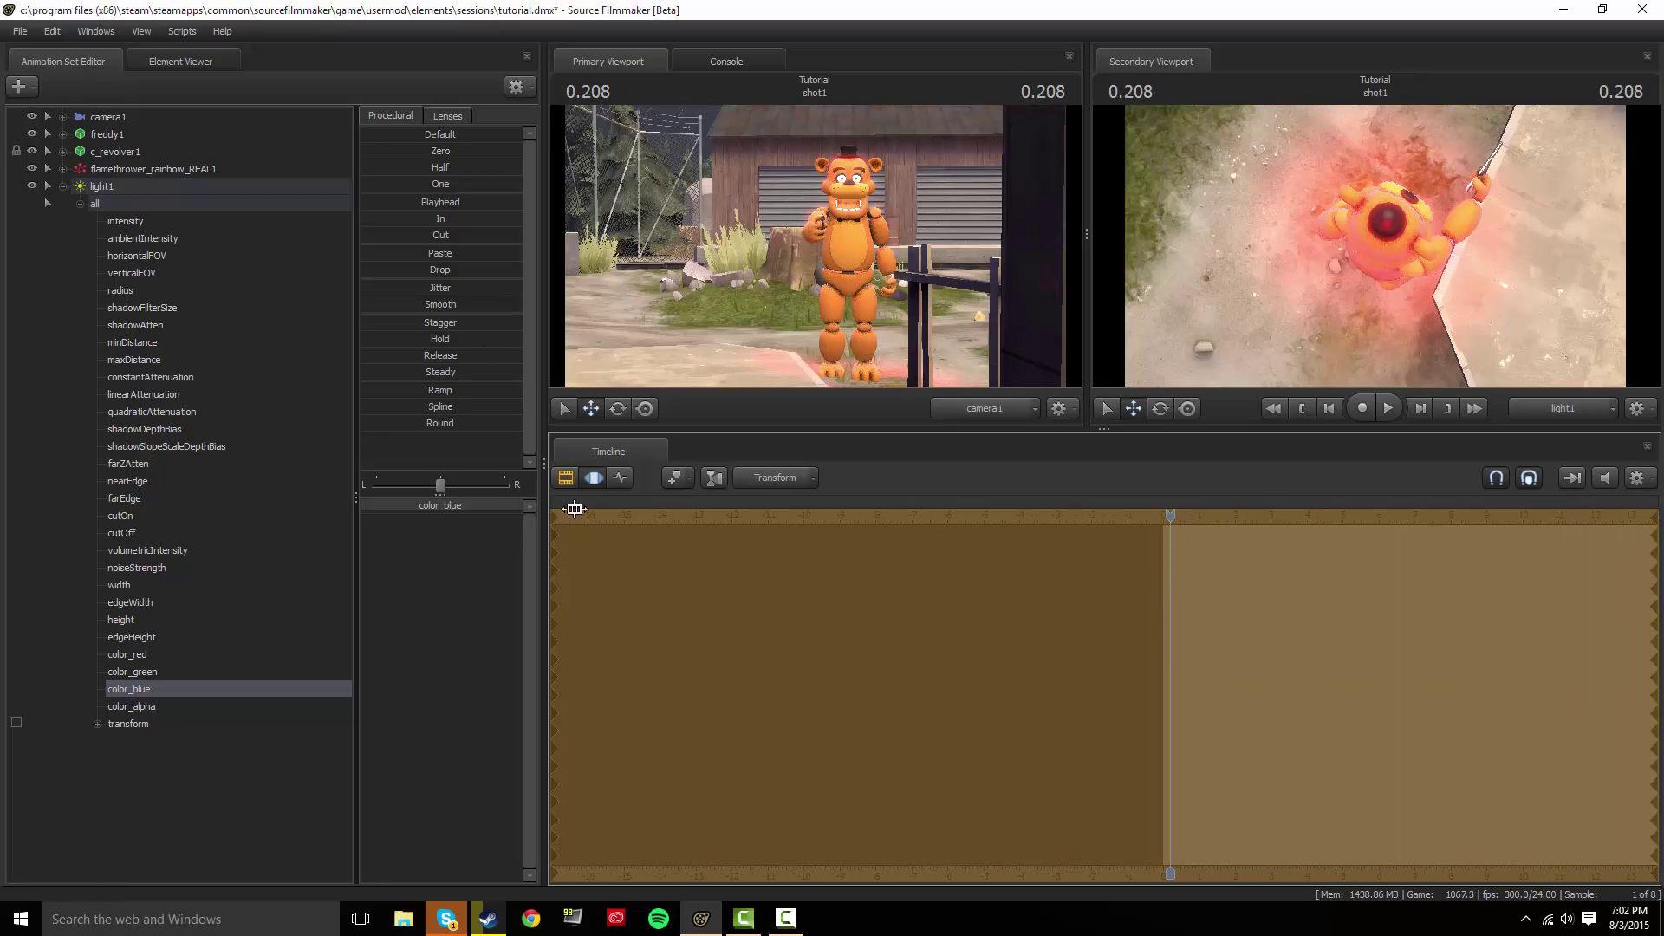
click(128, 117)
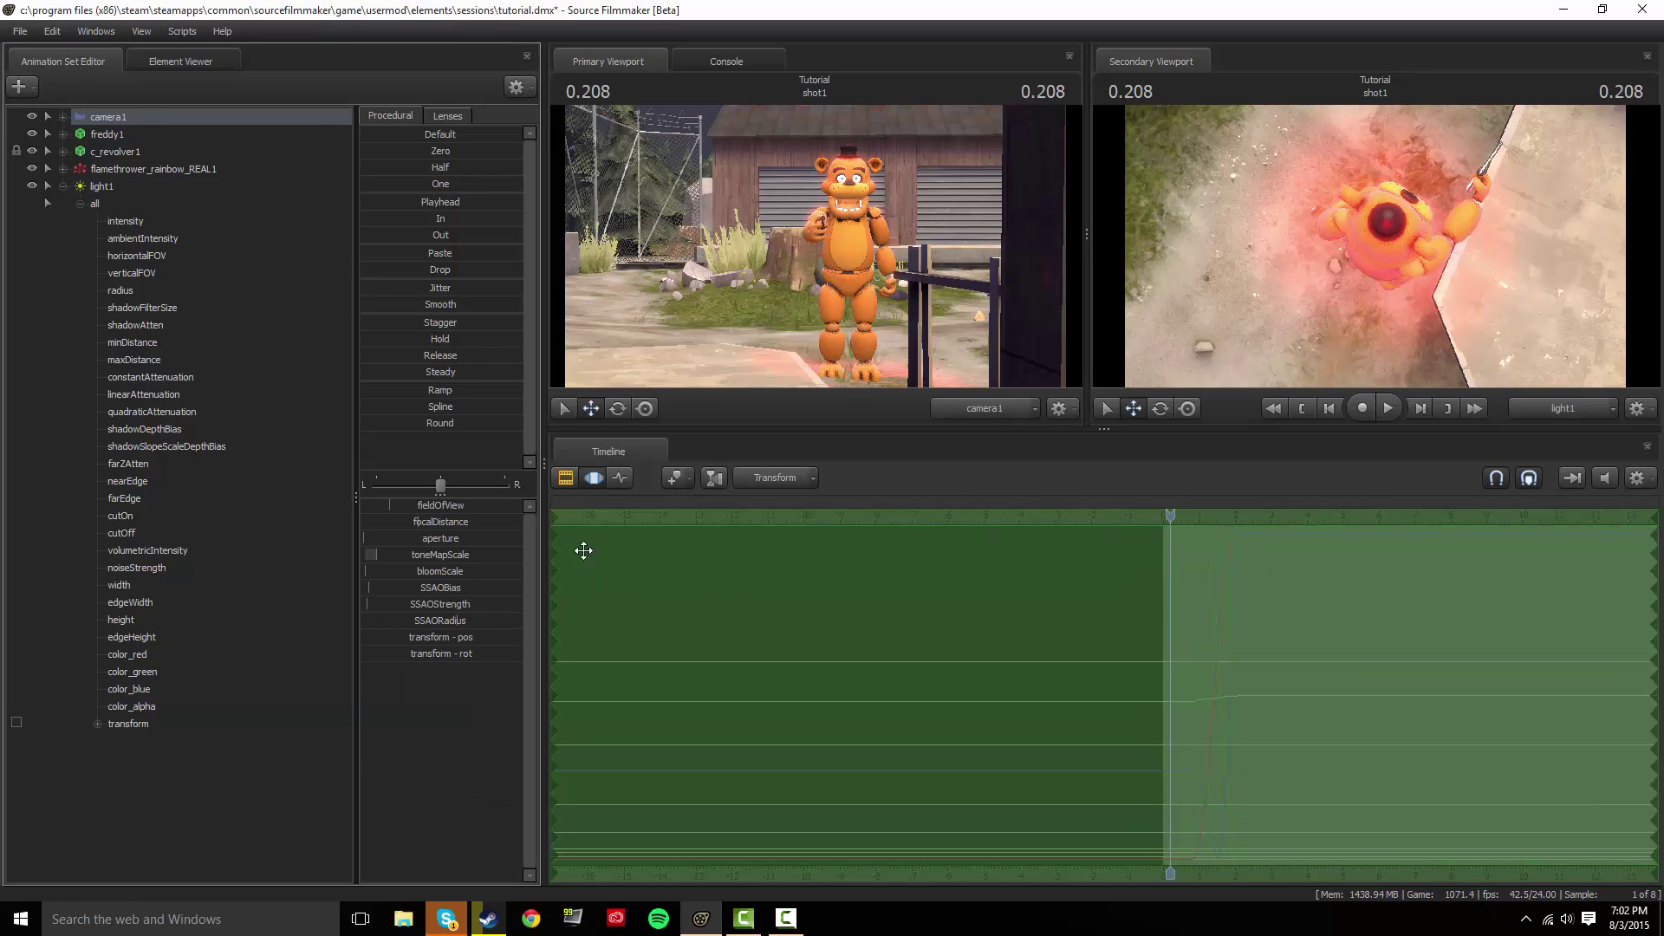
click(63, 119)
click(78, 136)
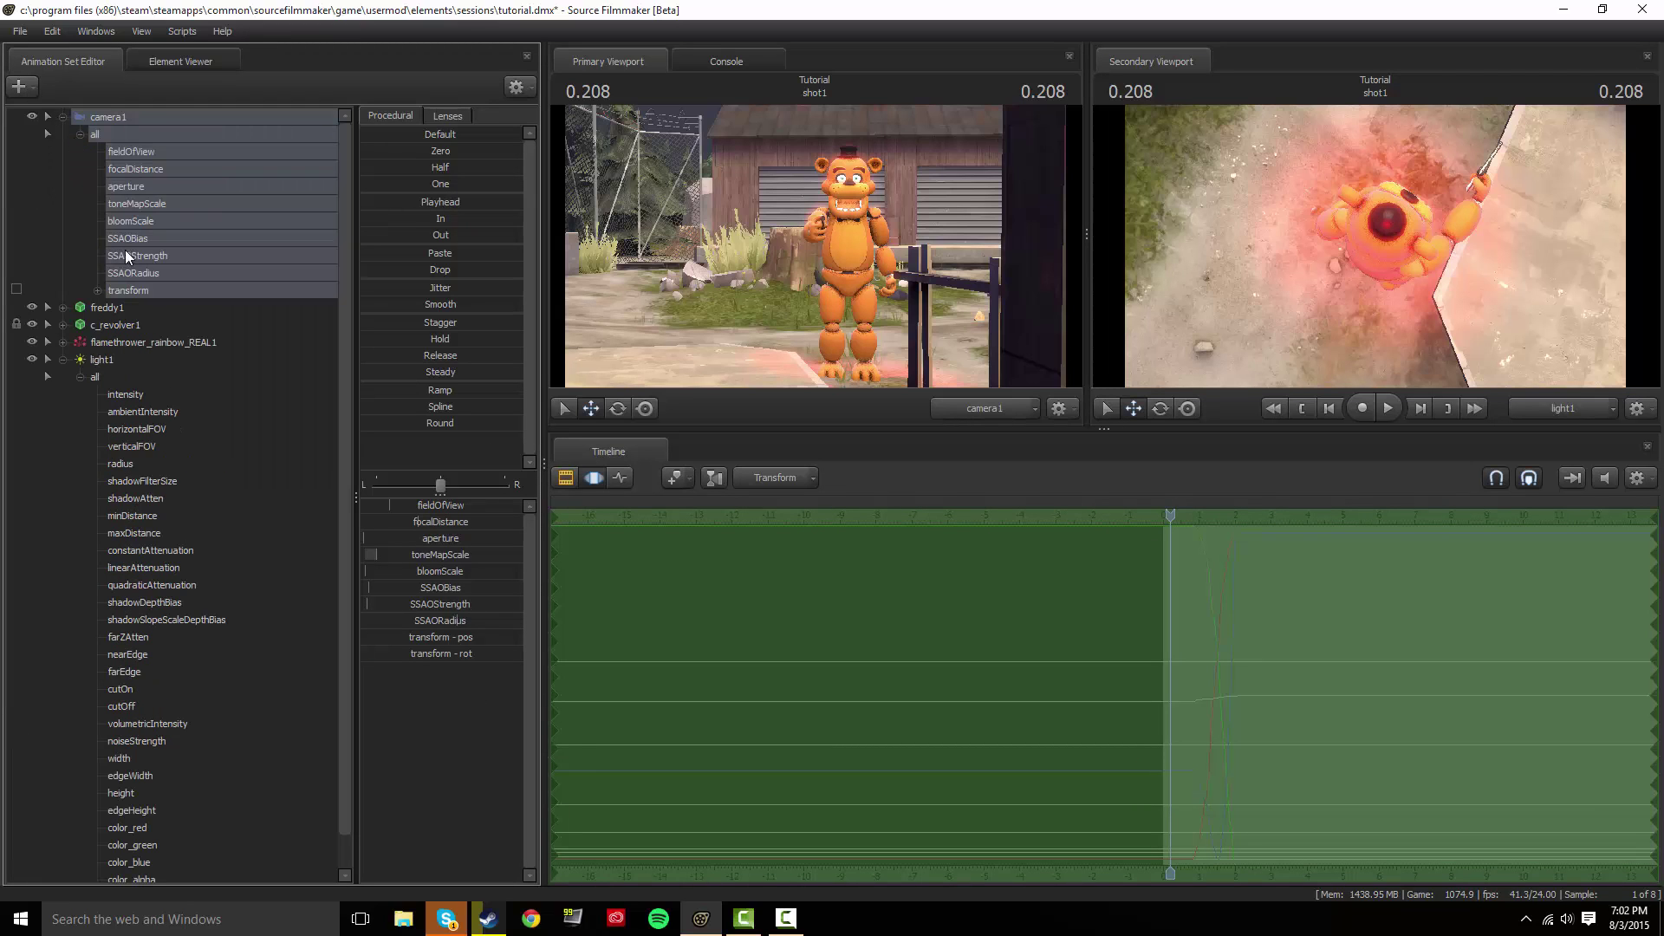
click(165, 293)
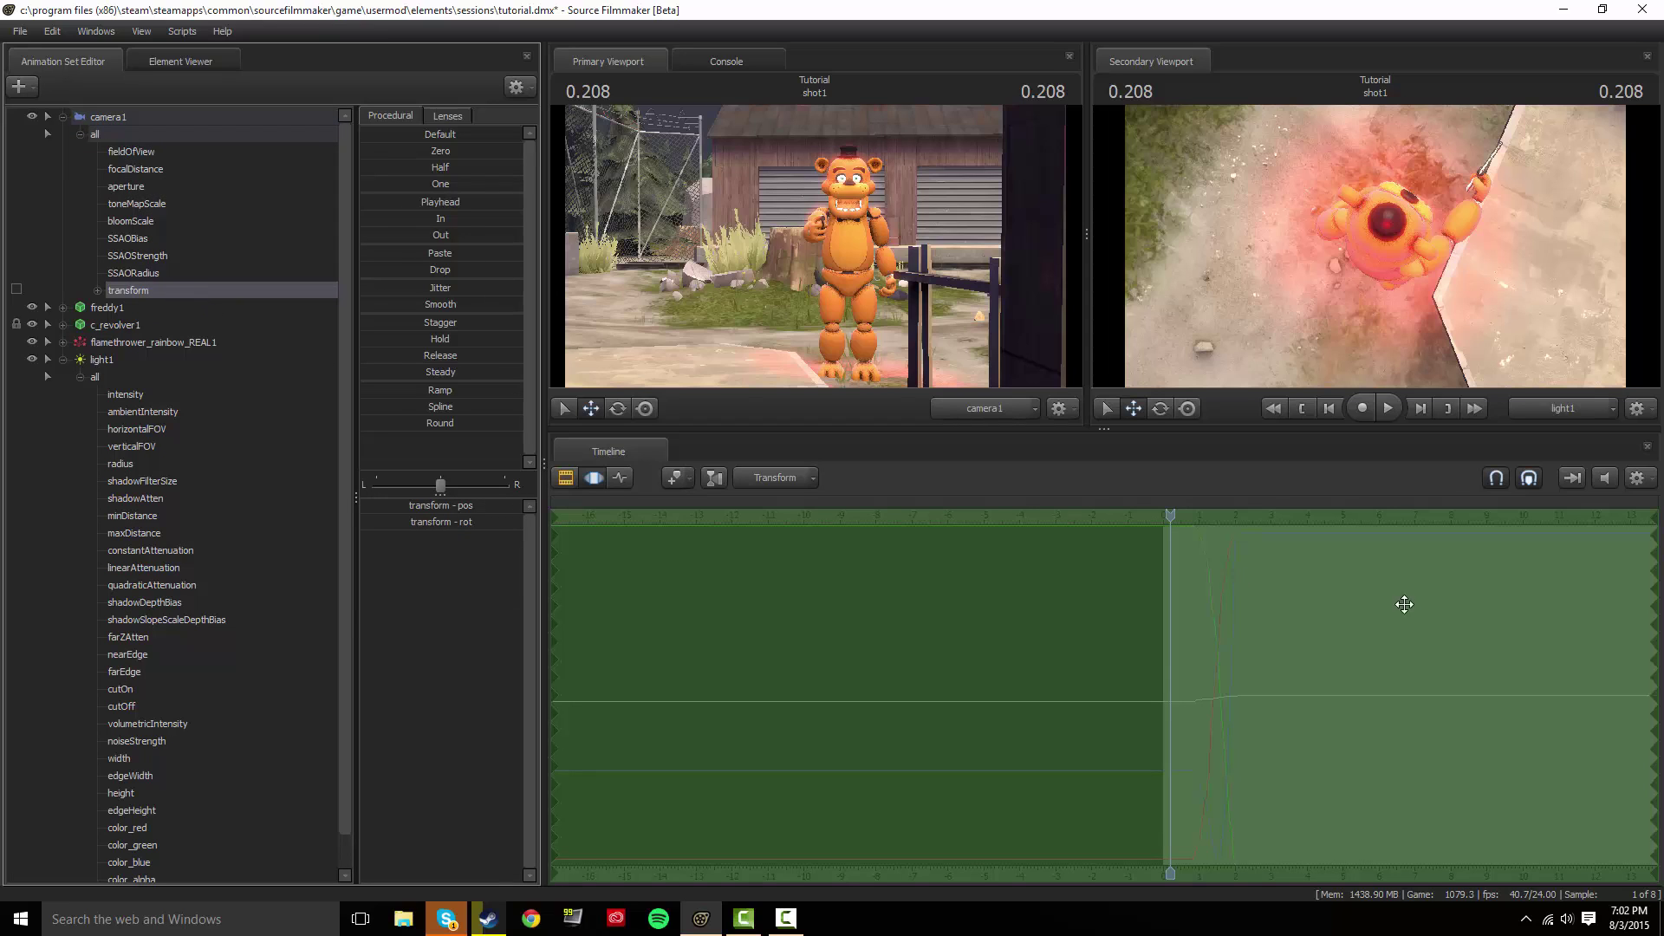
Limit the time selection for camera1's transform to the range from the shot's start to about 3 seconds.
drag(553, 579, 1158, 602)
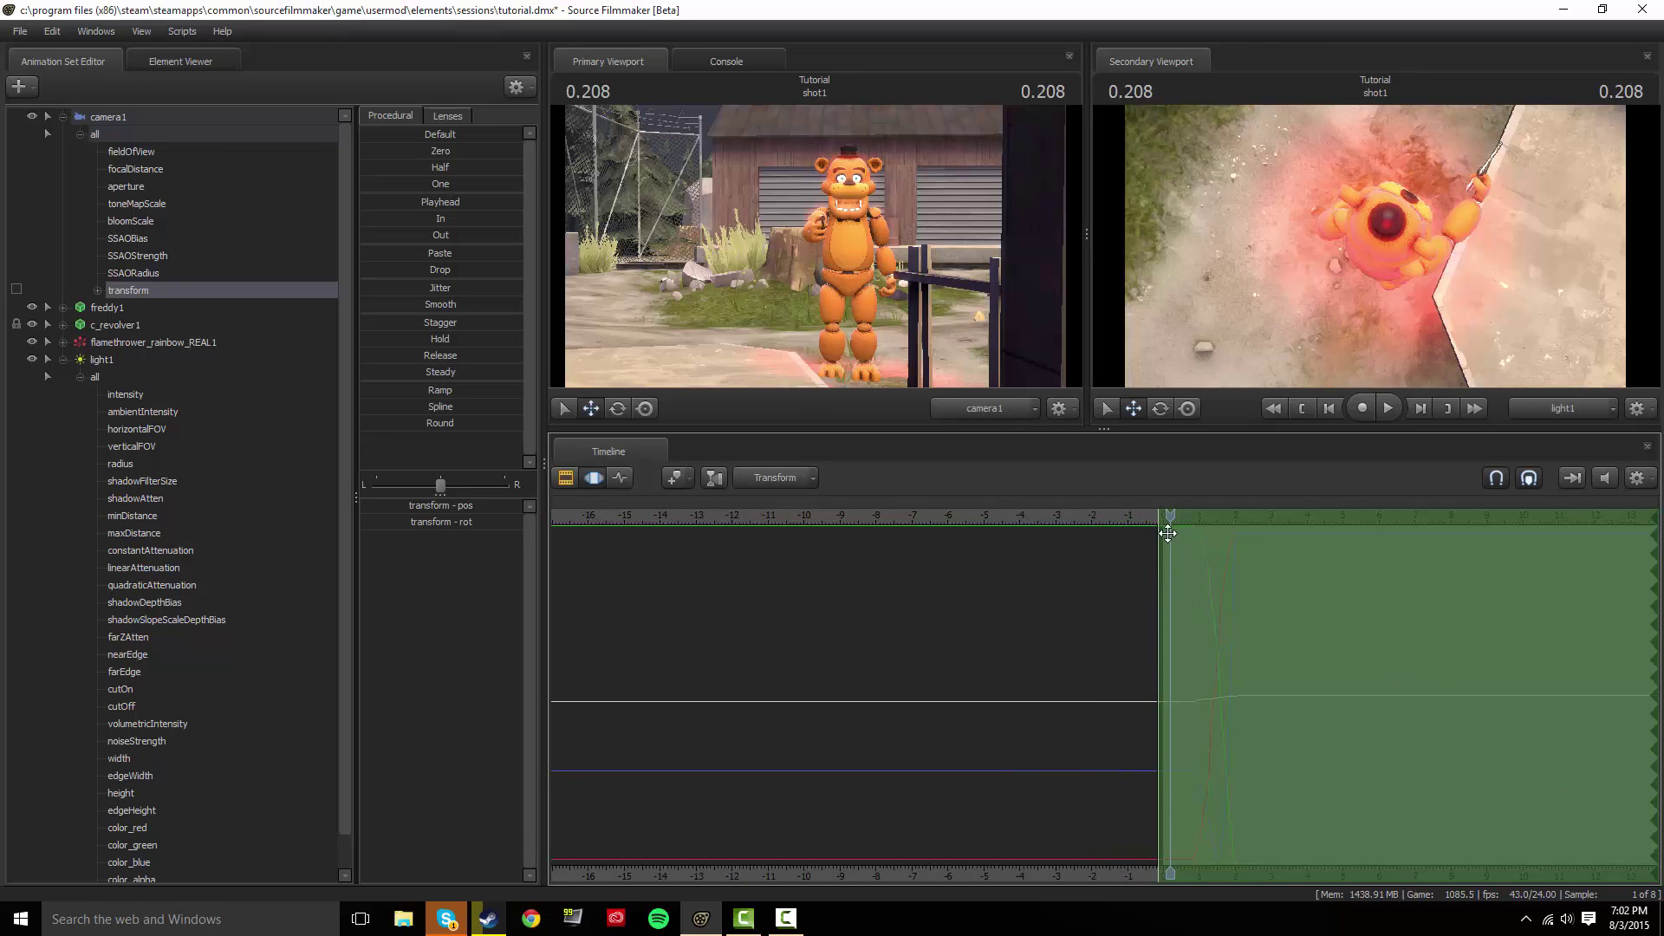
drag(1171, 517, 1221, 591)
drag(1656, 614, 1230, 595)
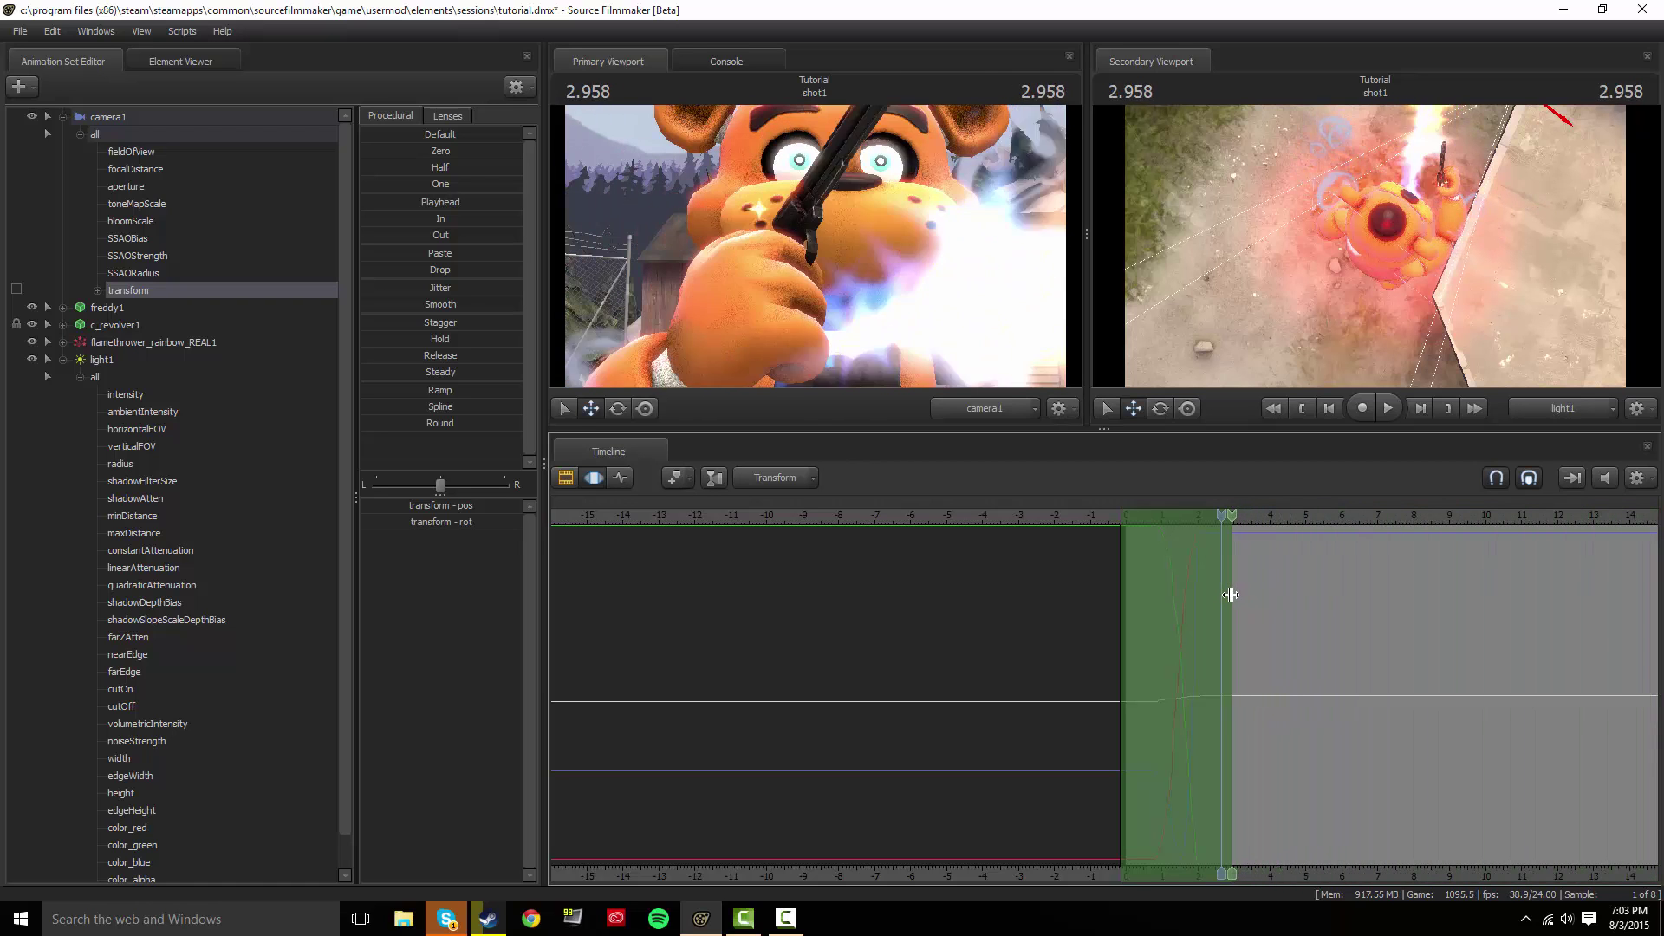
mouse_move(1208, 520)
mouse_down()
mouse_move(1121, 524)
mouse_move(1197, 522)
mouse_up()
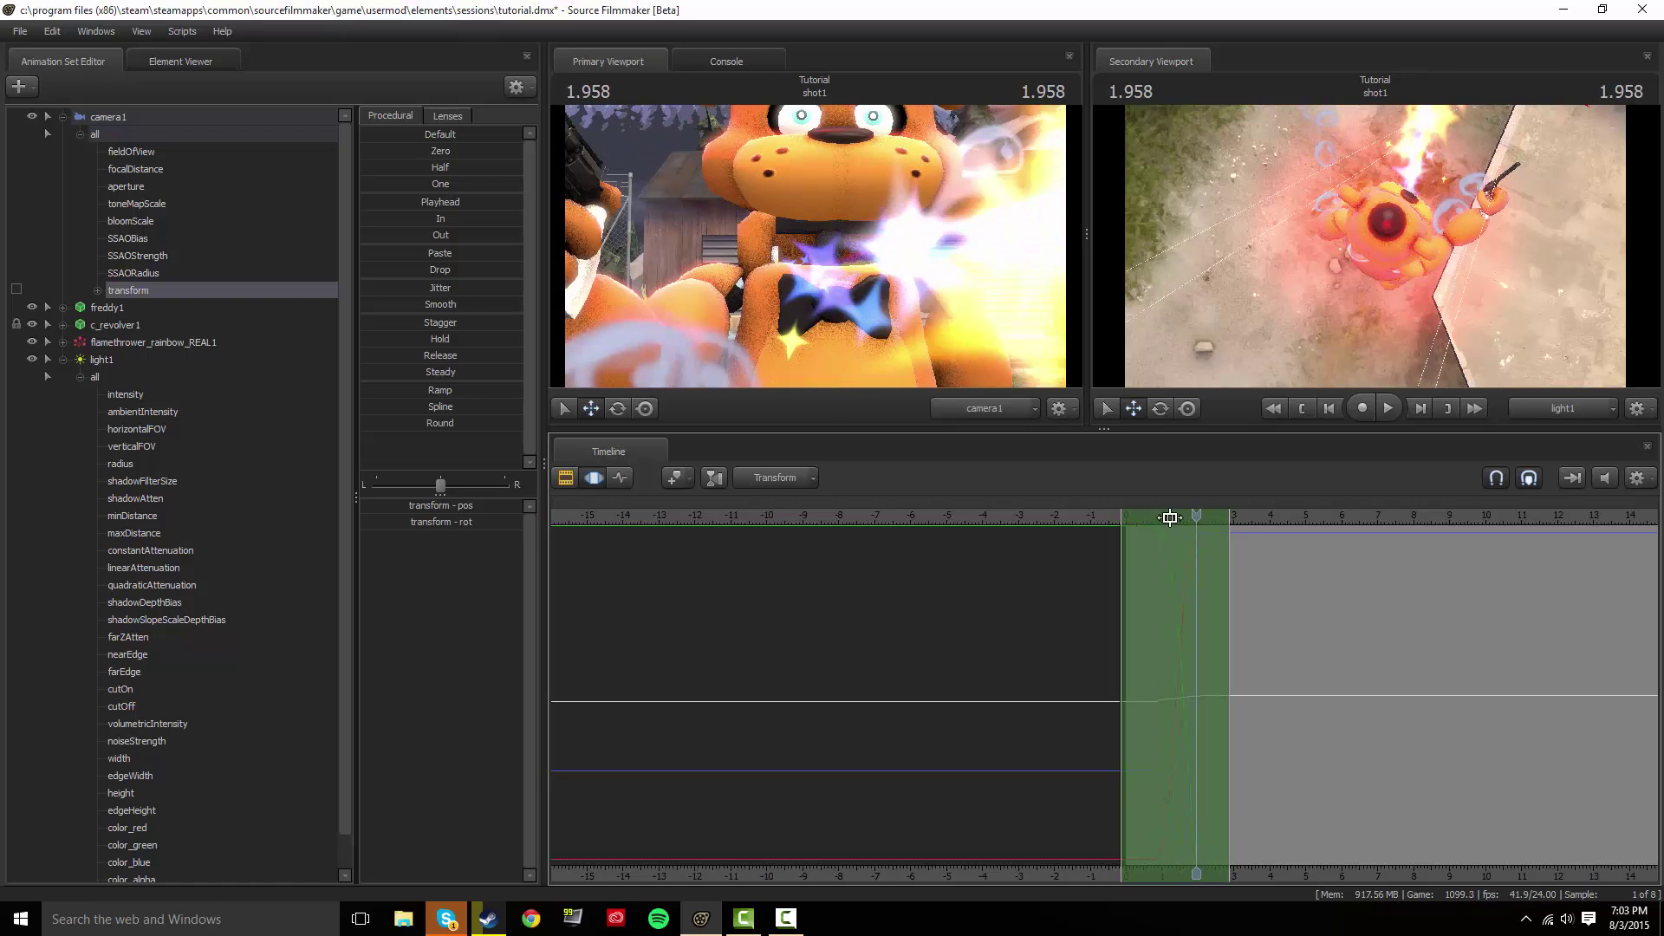
key(space)
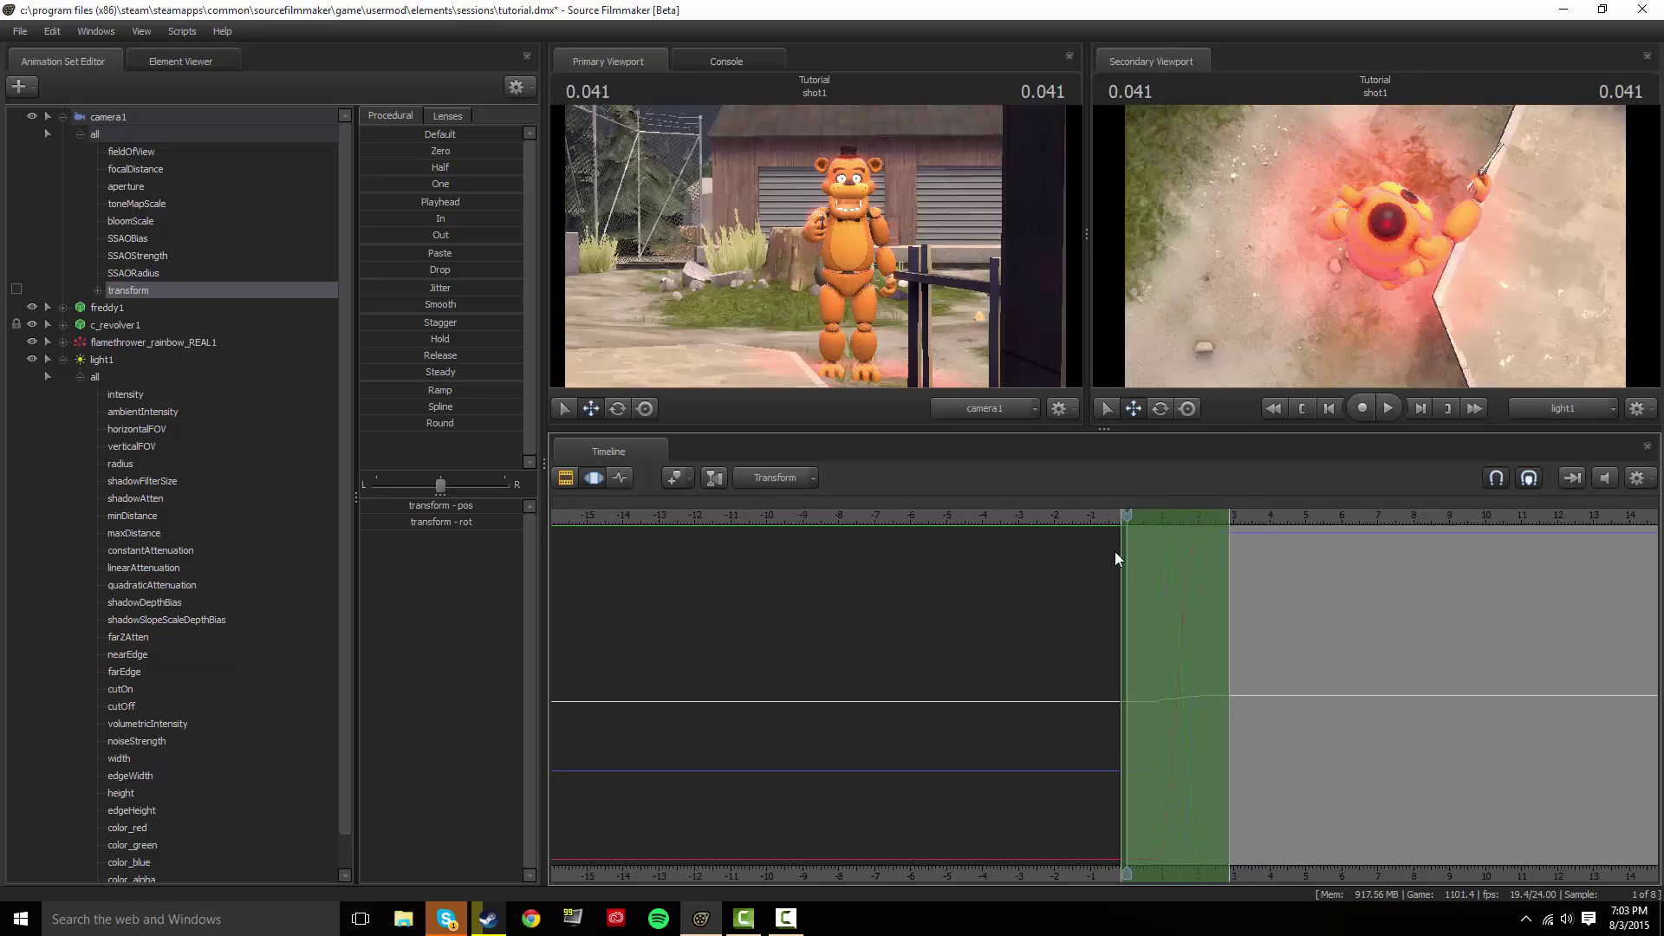
click(1122, 550)
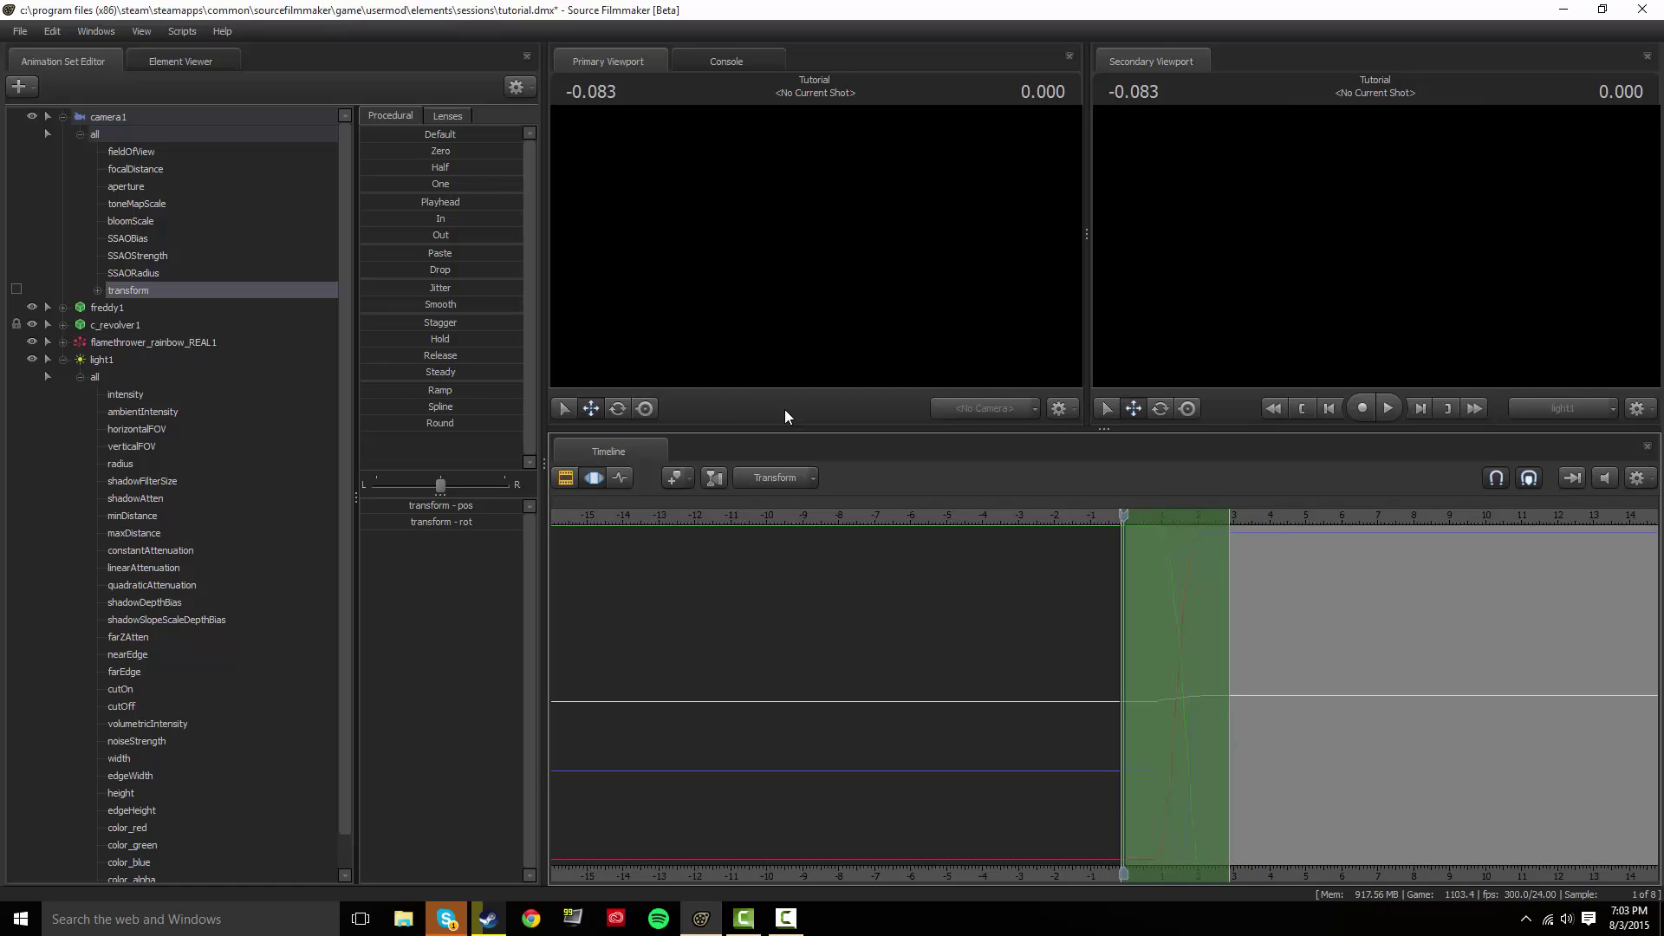
Apply the Jitter preset to camera1's transform over the time selection and play the shot to review the shake.
click(444, 287)
drag(444, 287, 455, 287)
drag(385, 287, 499, 287)
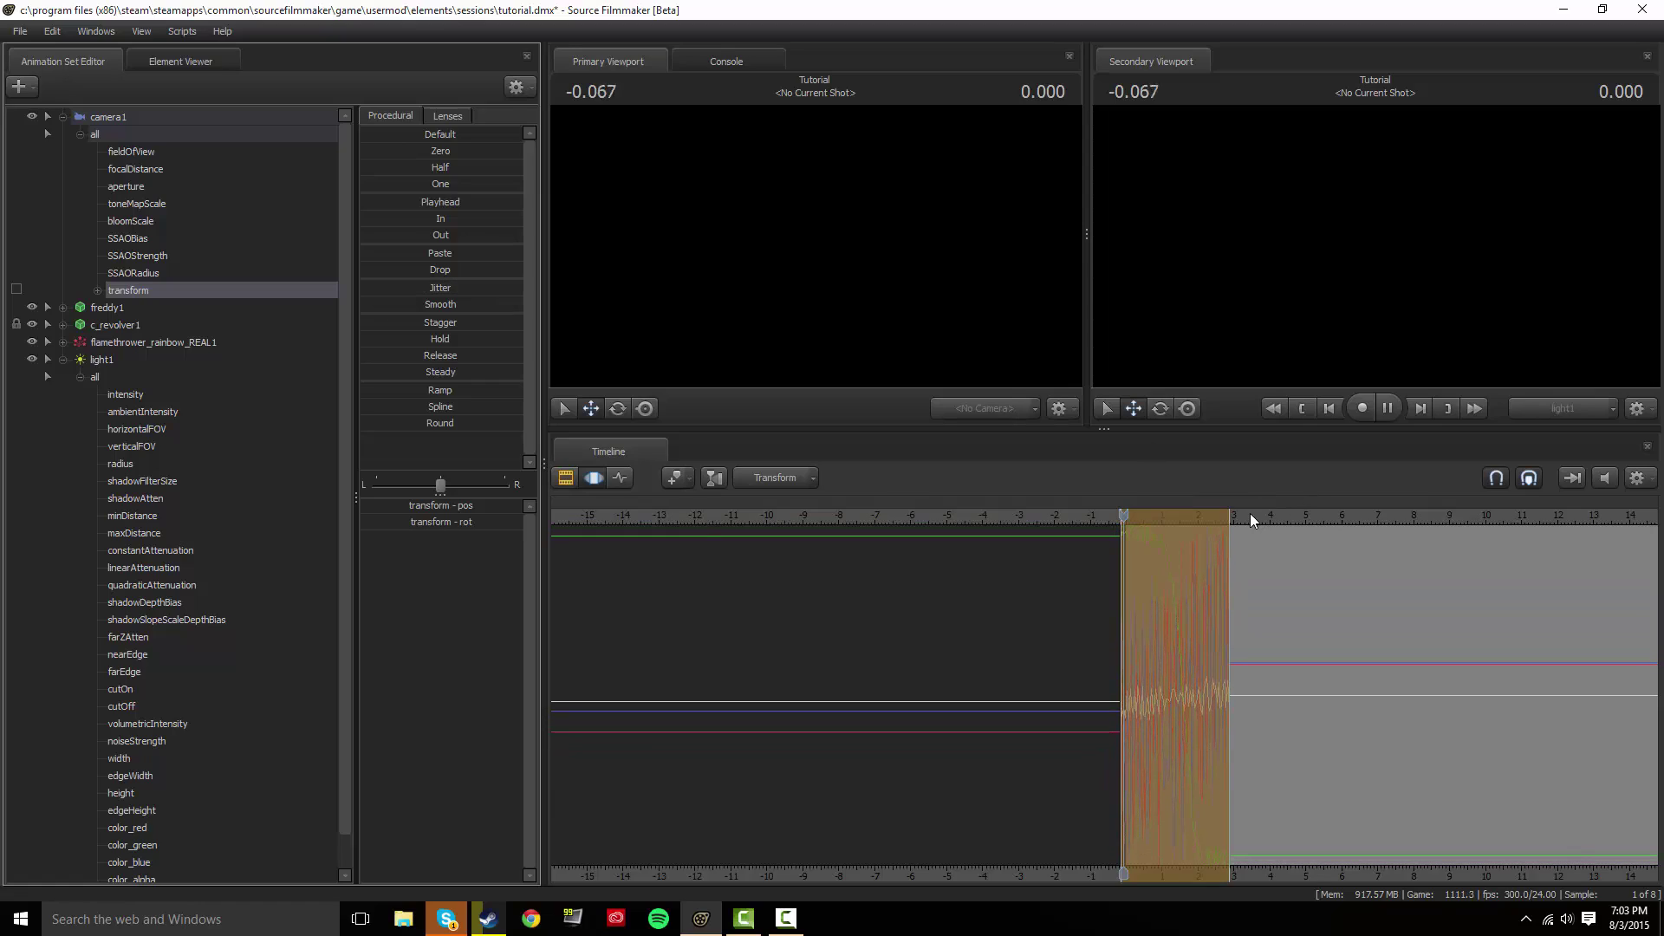
key(space)
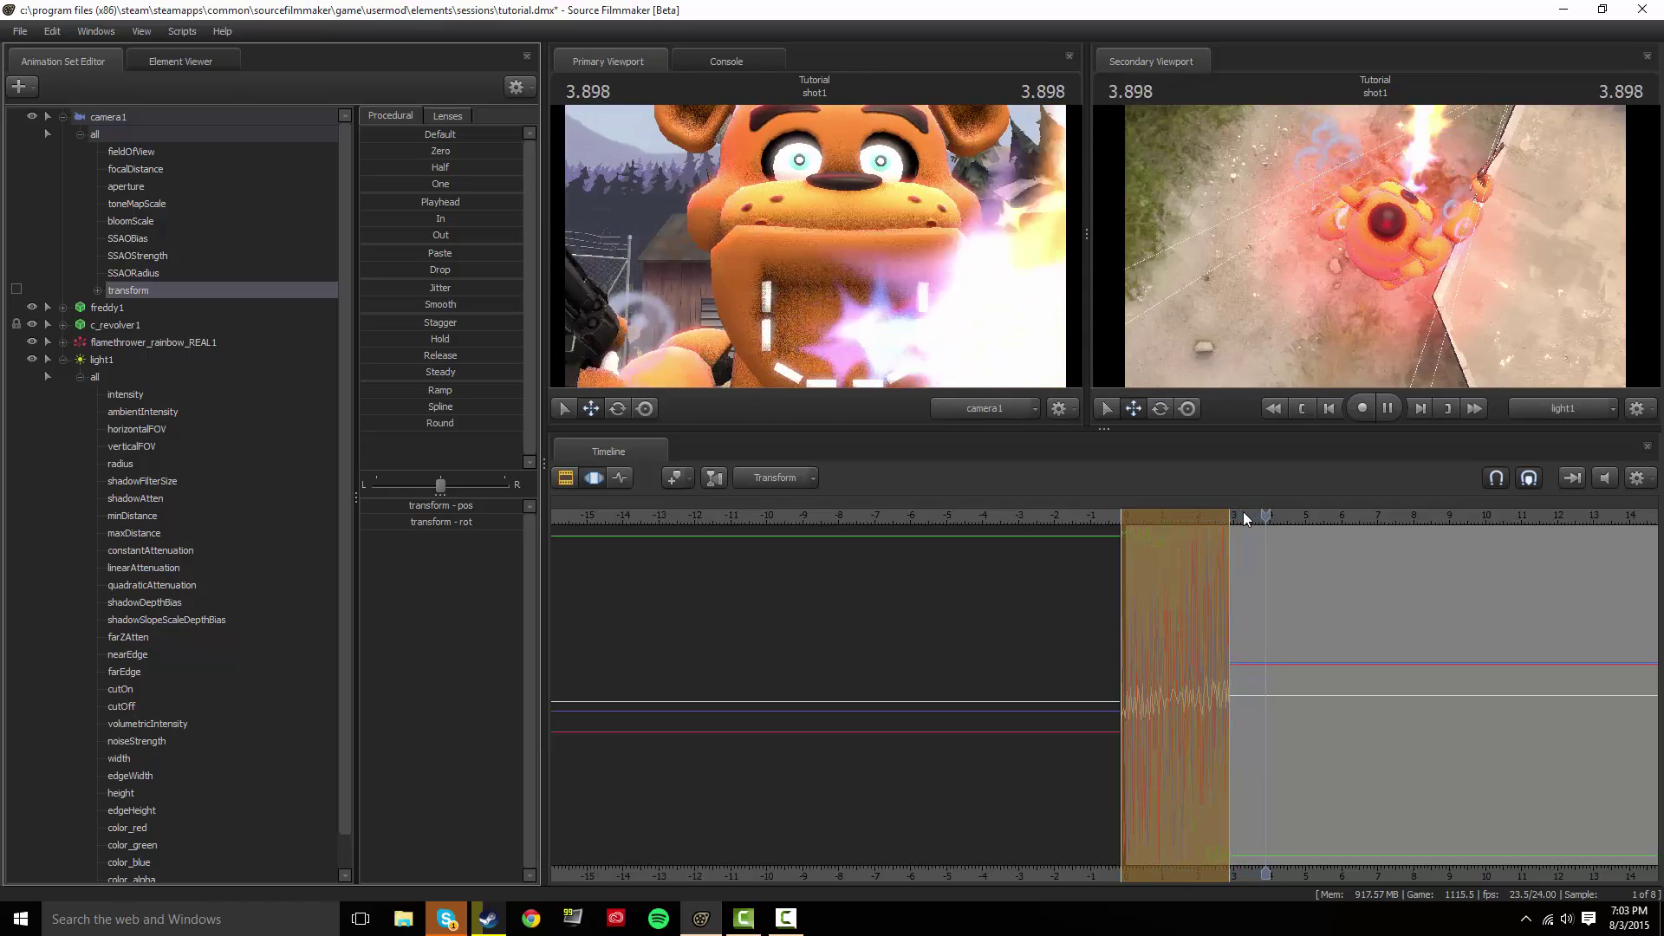
key(space)
Extend the jittered time selection to about 9 seconds and play the shot up to 8.375 to review the shake.
drag(1275, 517, 1424, 602)
key(space)
key(space)
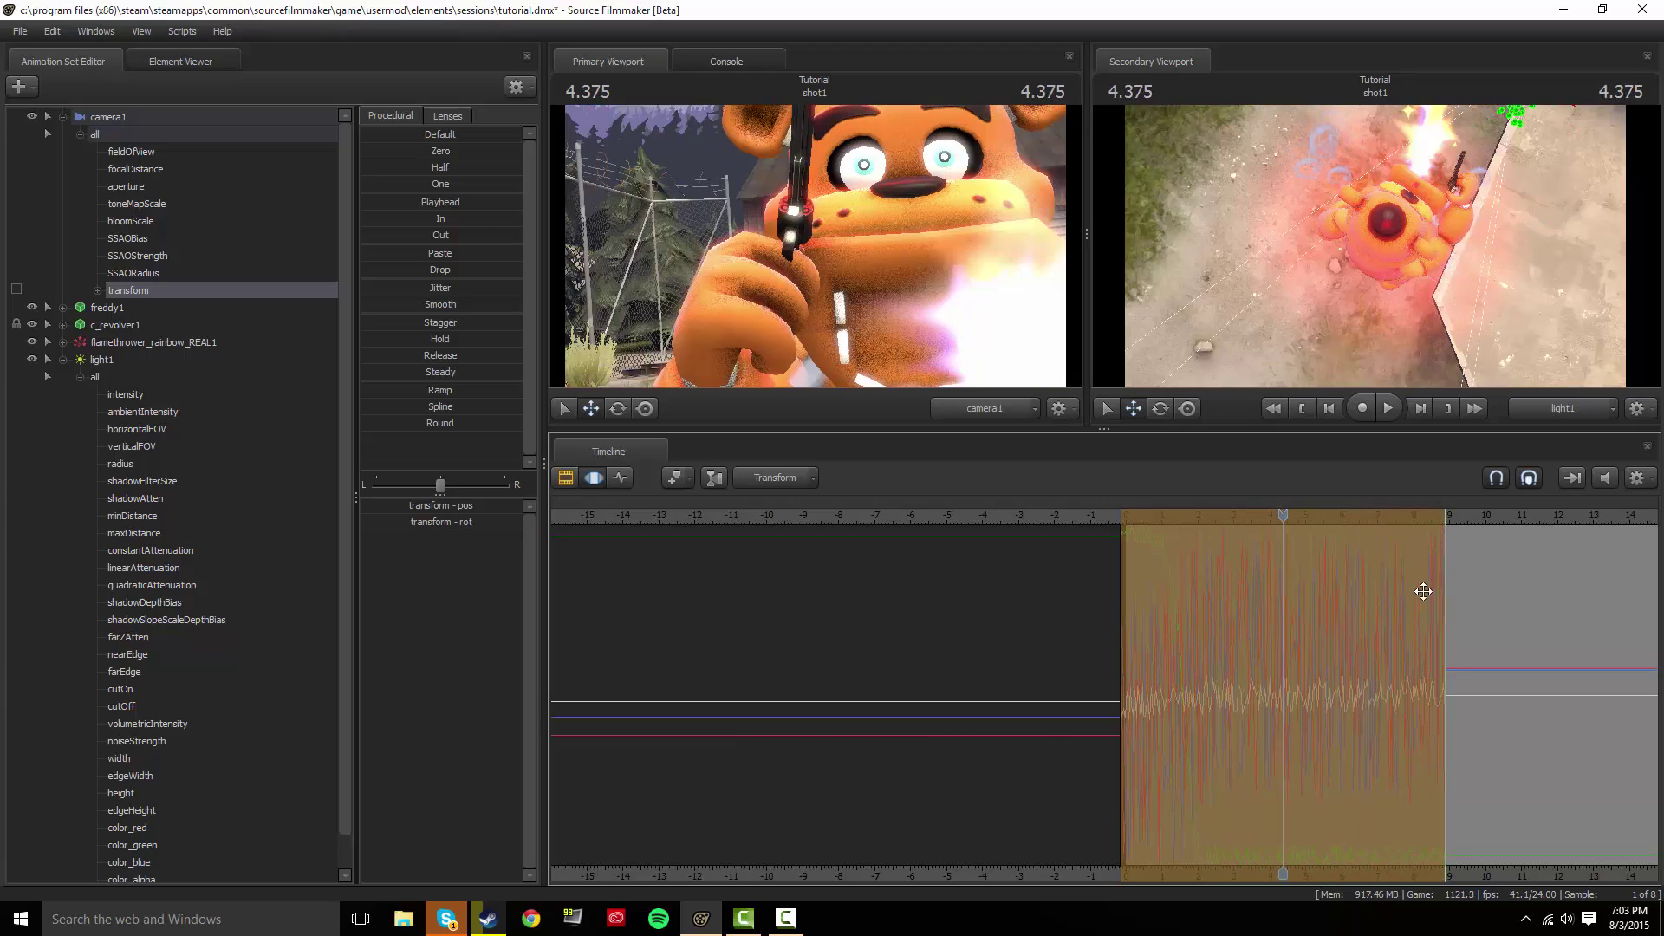
drag(1283, 519, 1163, 524)
key(space)
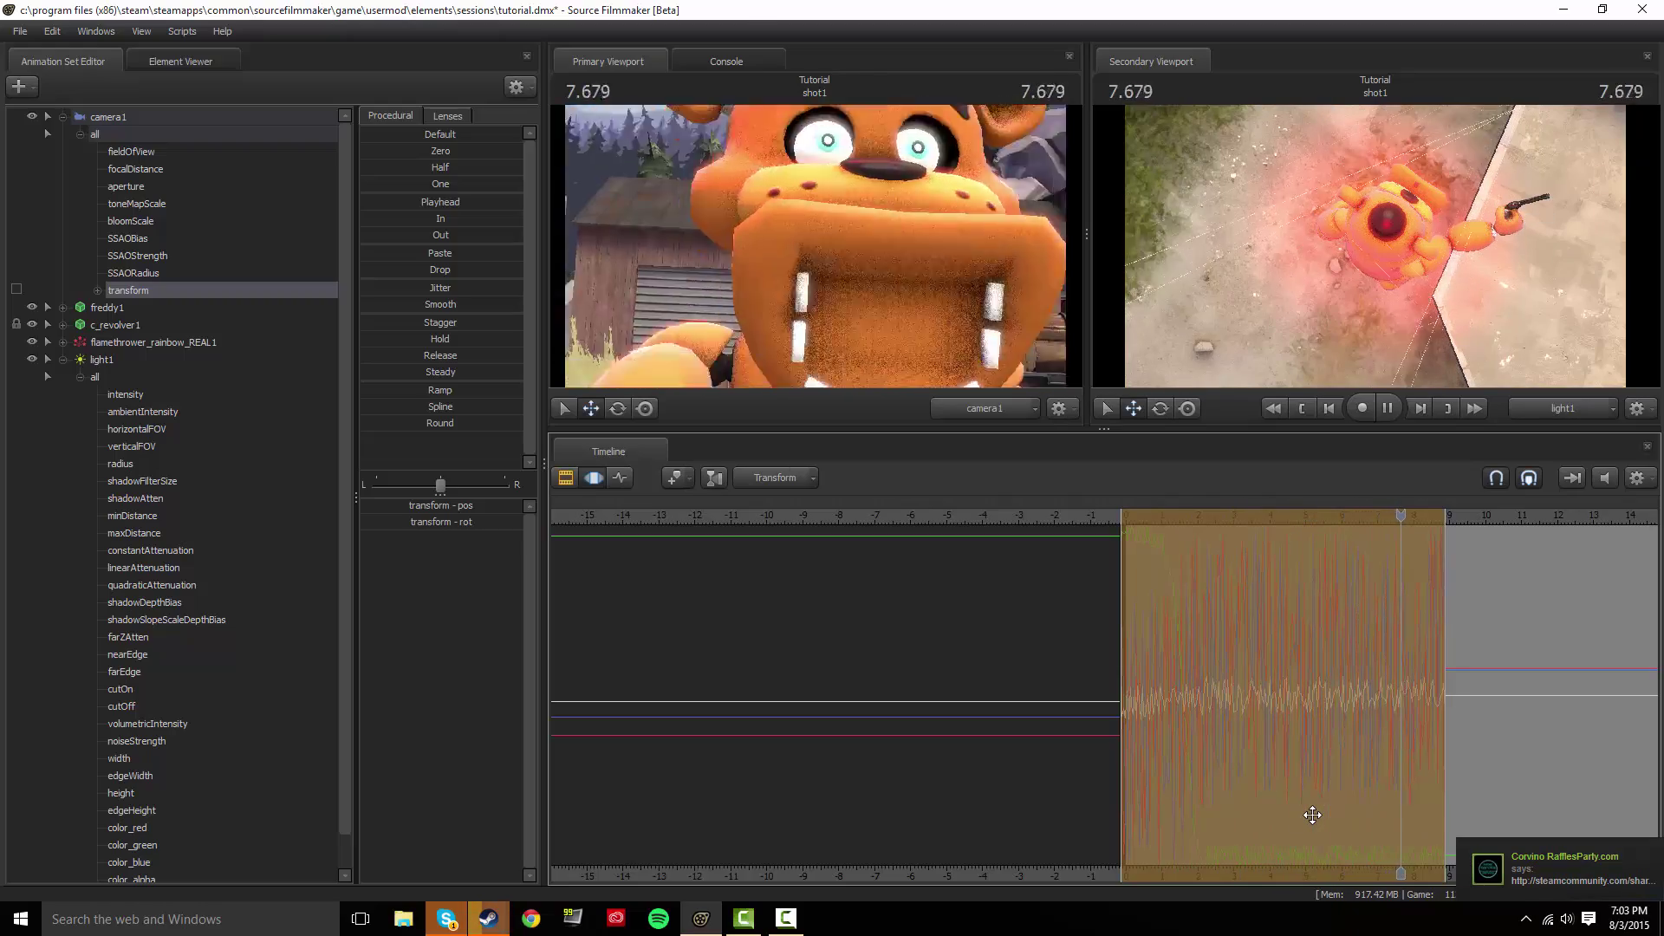
key(space)
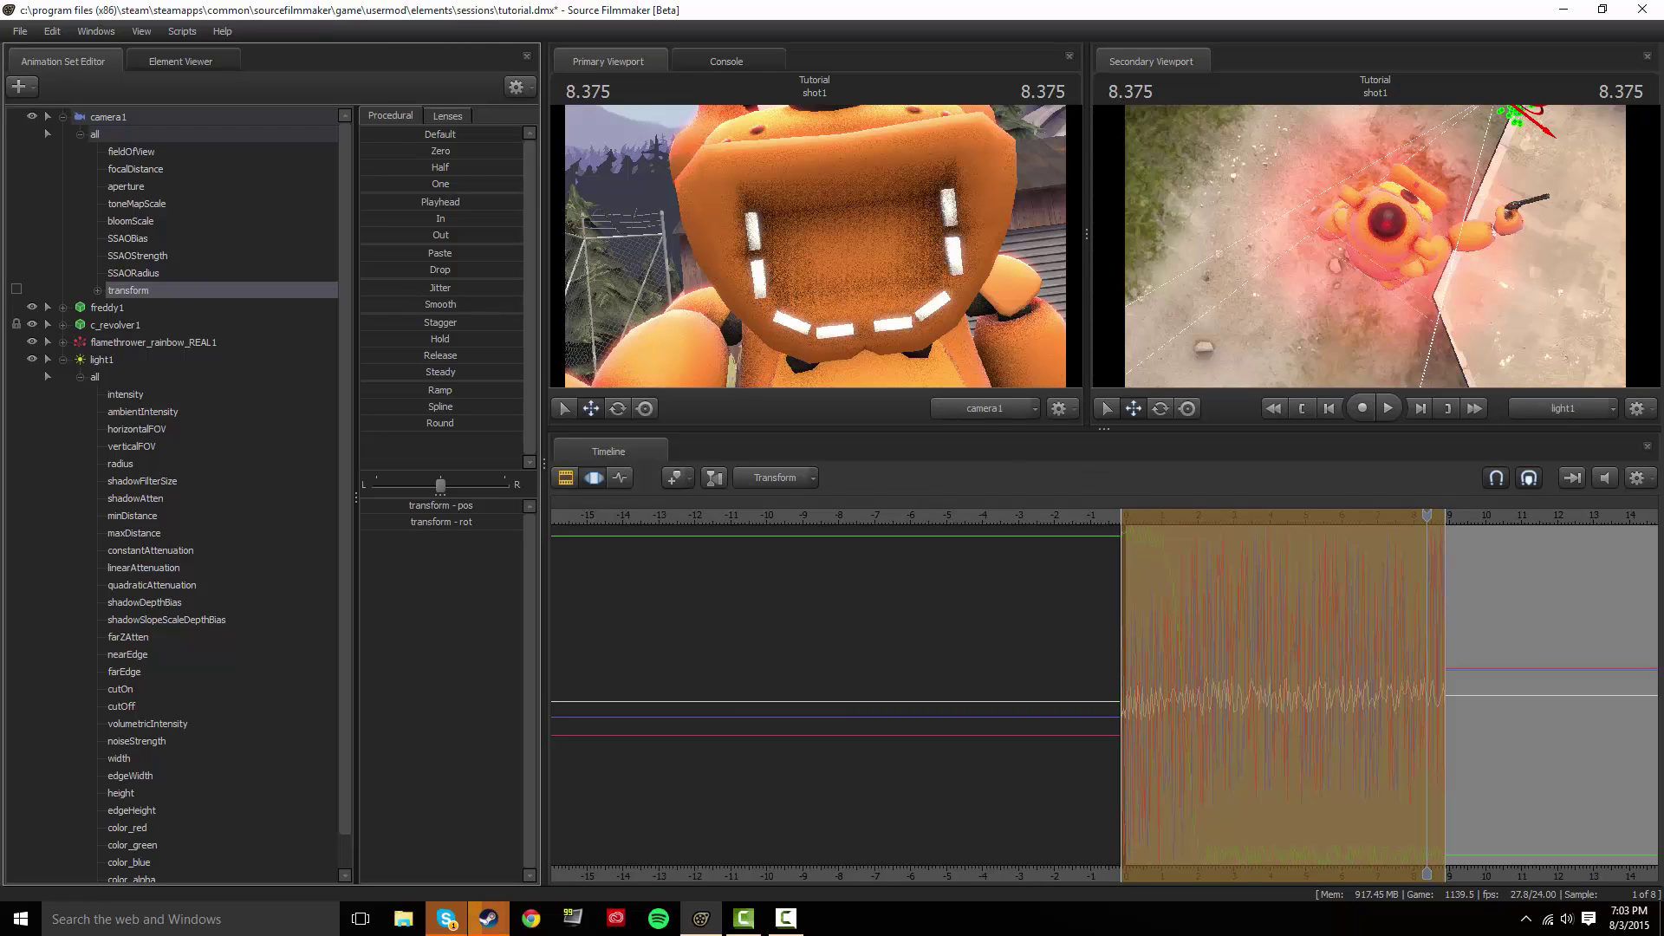
Apply the Smooth preset to camera1's jittered transform over the time selection.
drag(464, 305, 511, 304)
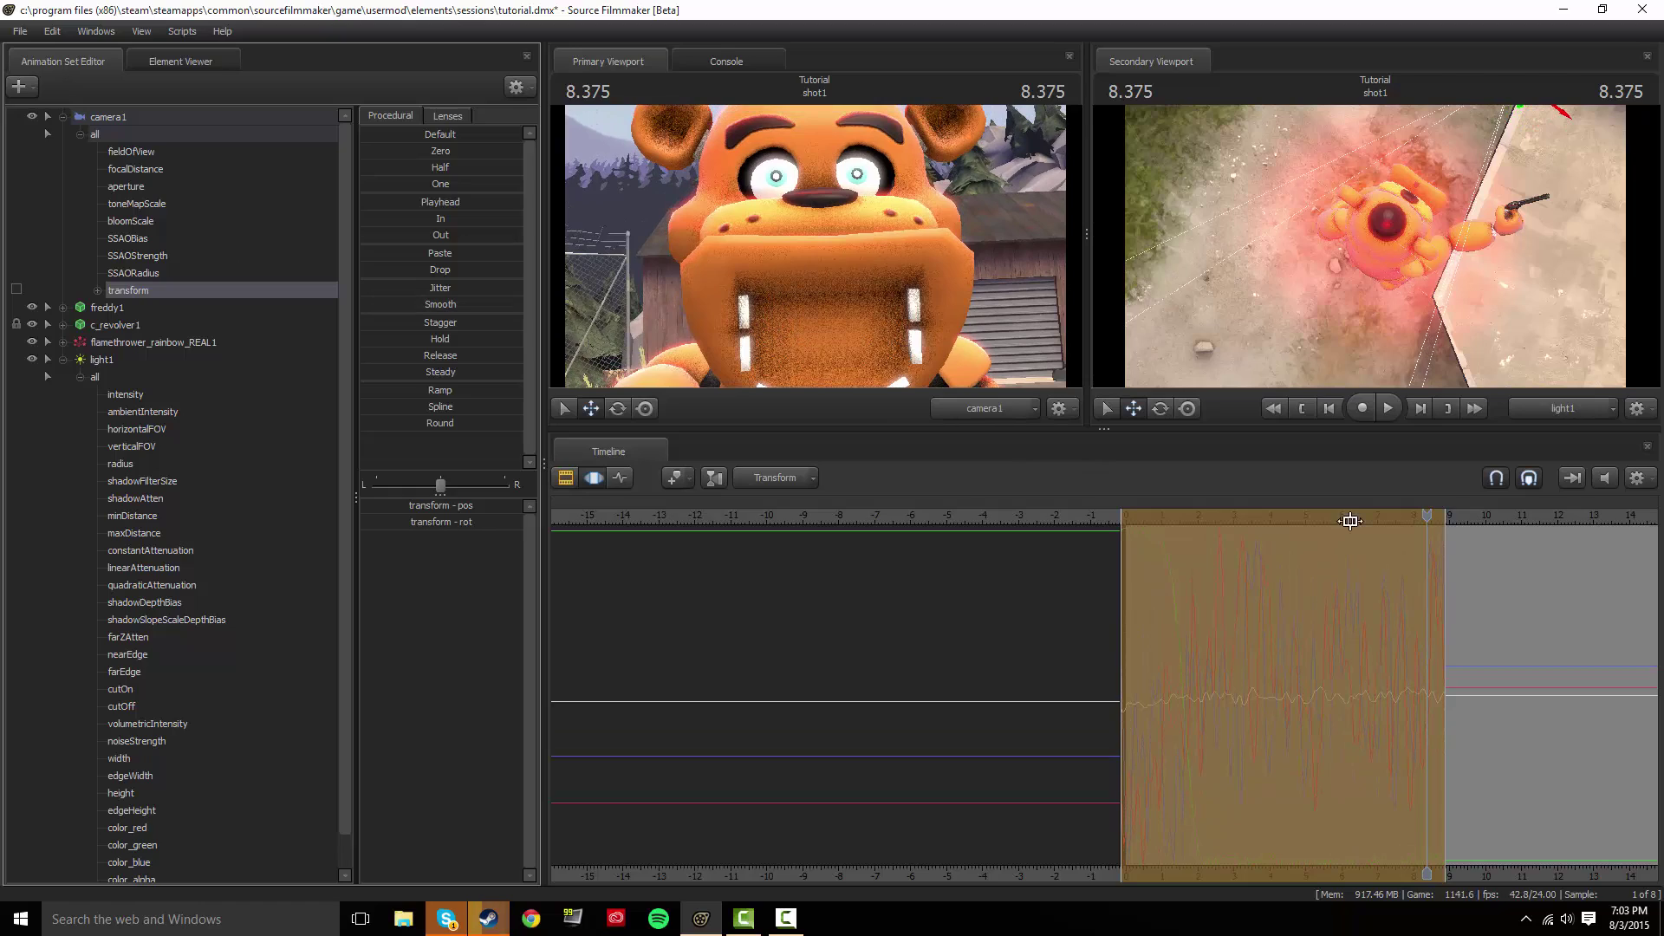
Play the shot from 0.500 to 8.666 to review the smoothed camera shake.
drag(1436, 514, 1144, 514)
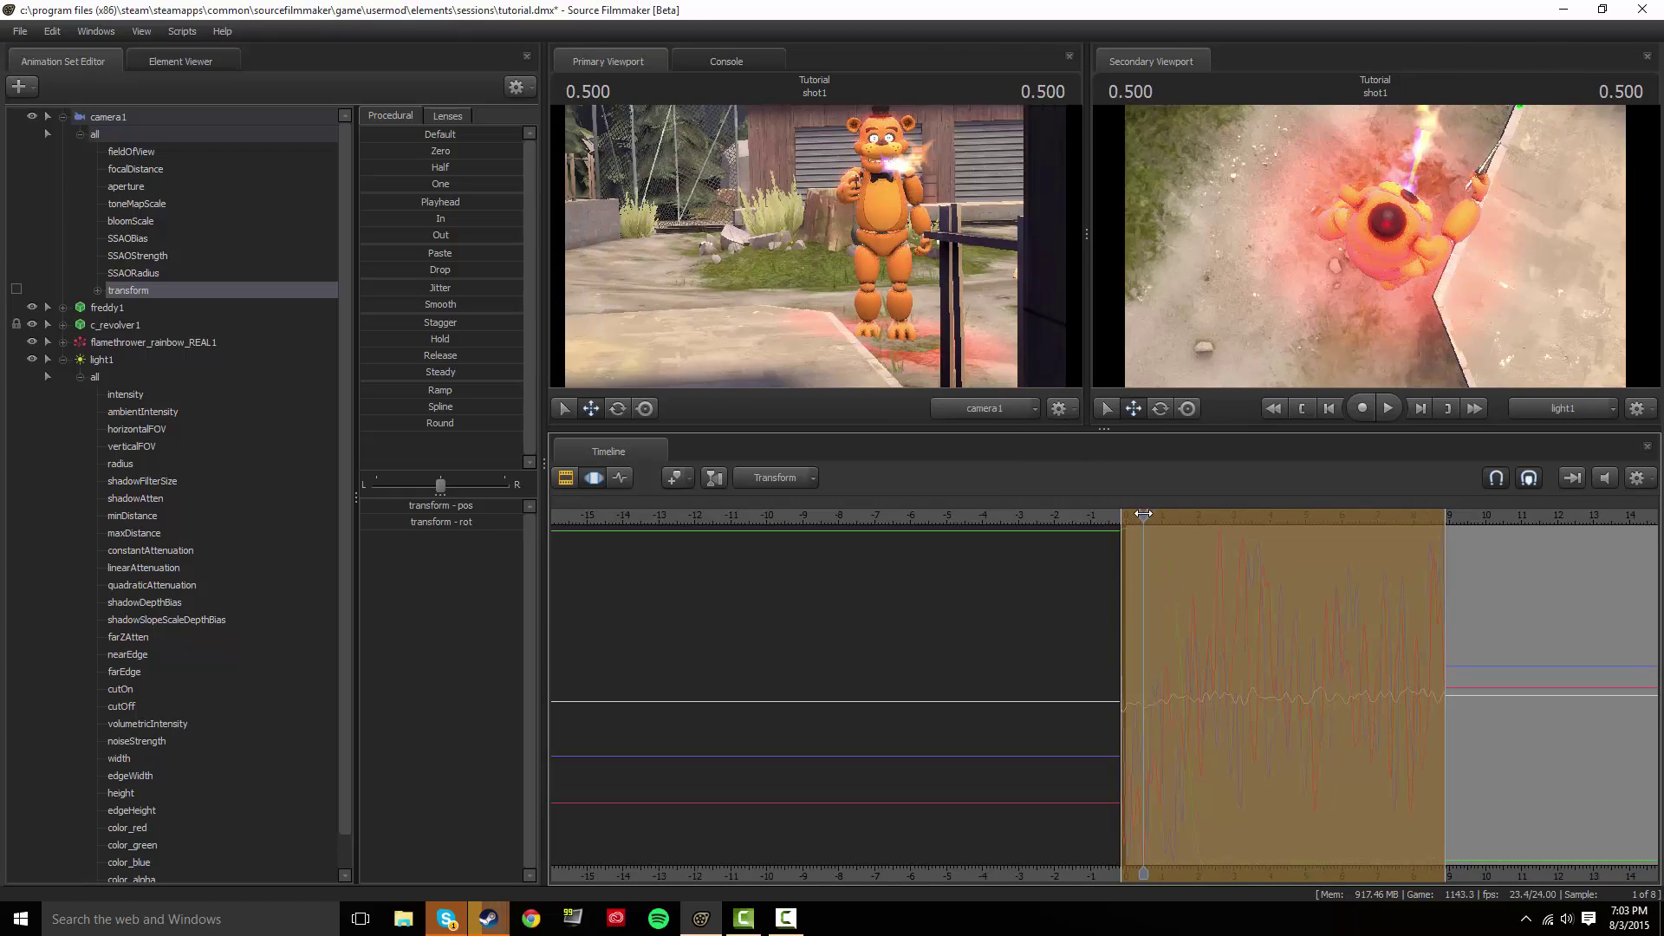
key(space)
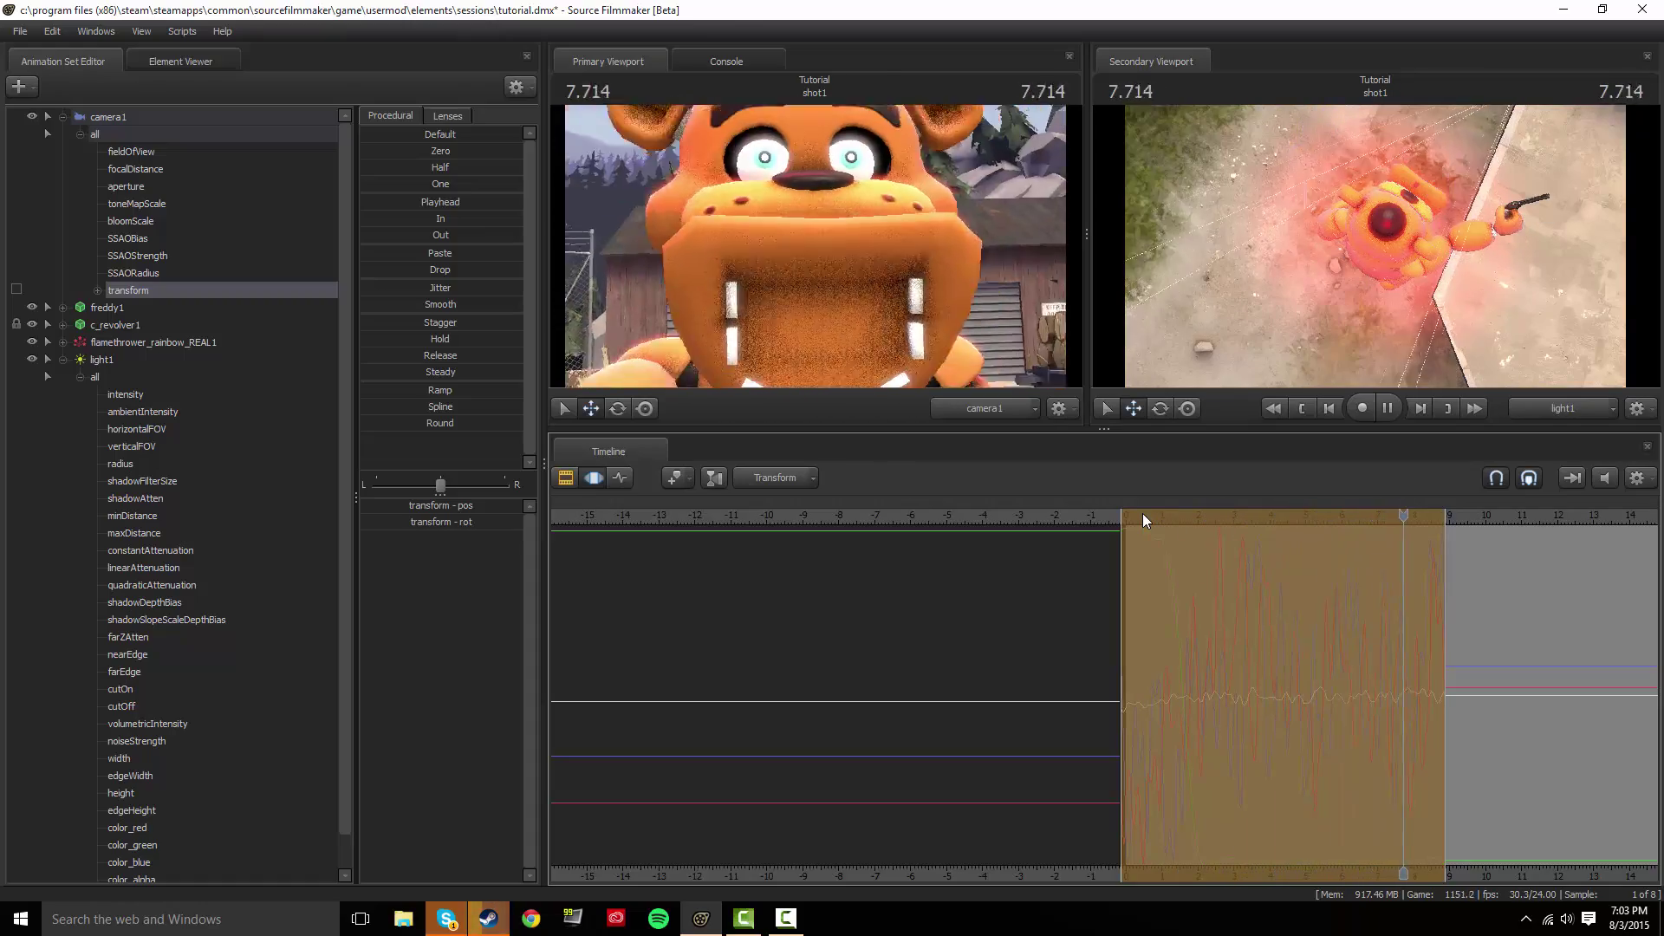
key(space)
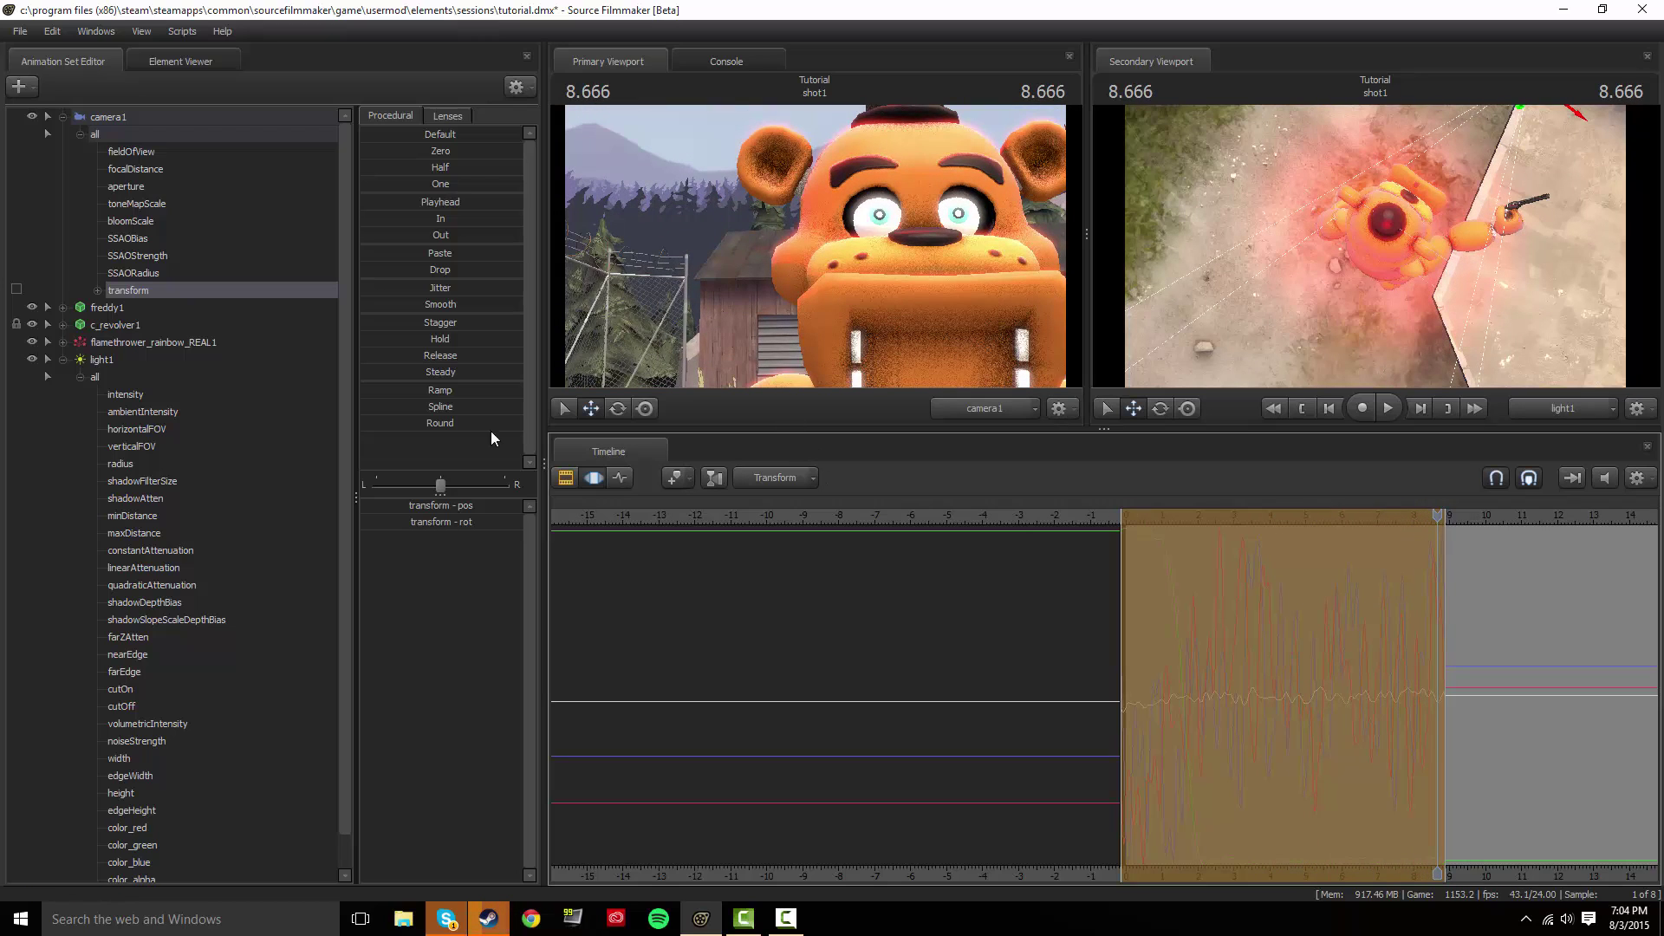
Switch to the Clip Editor and split shot1 at 5.291 with the blade.
click(564, 477)
drag(1342, 517, 1268, 504)
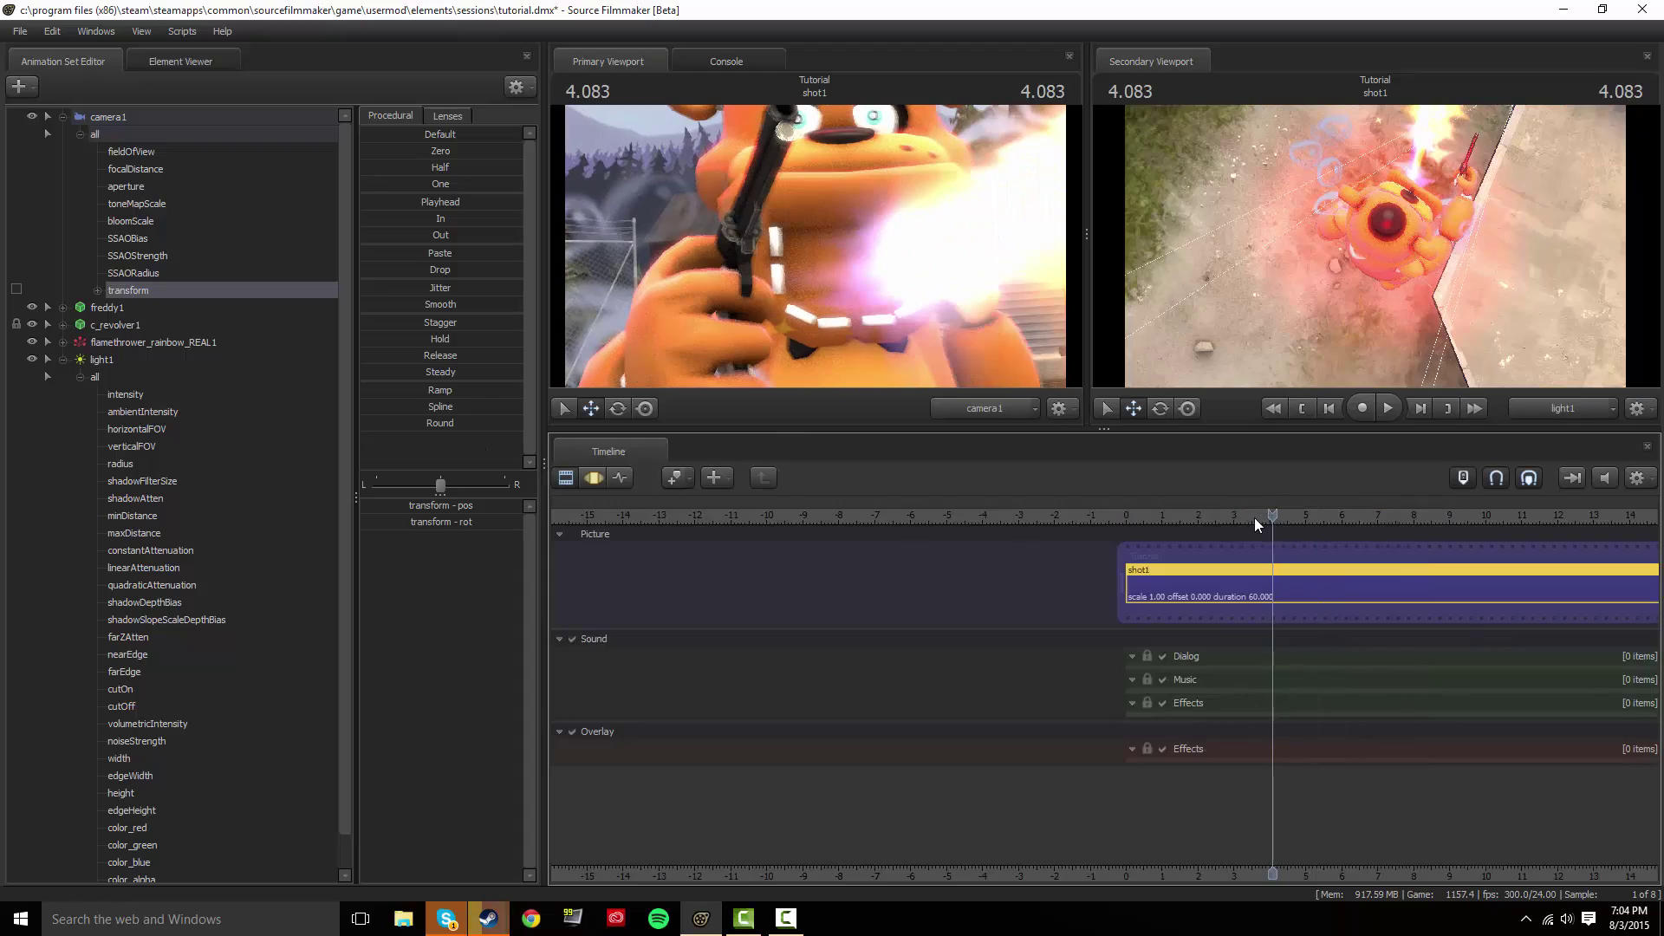
drag(1256, 524, 1316, 497)
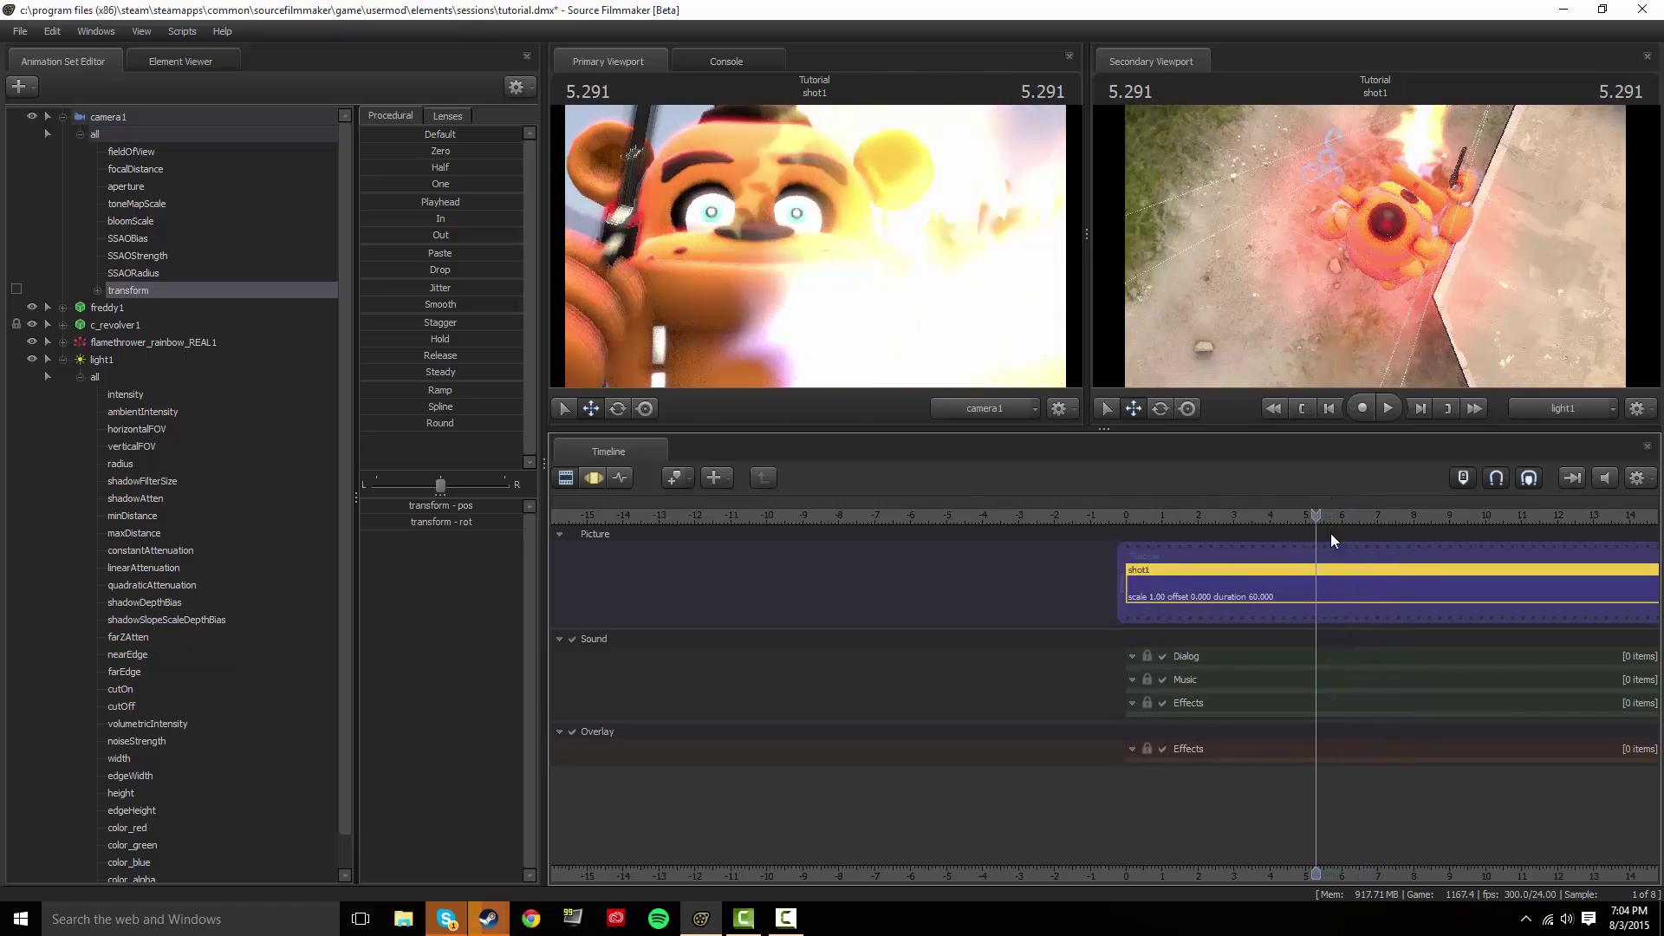
key(b)
click(1339, 573)
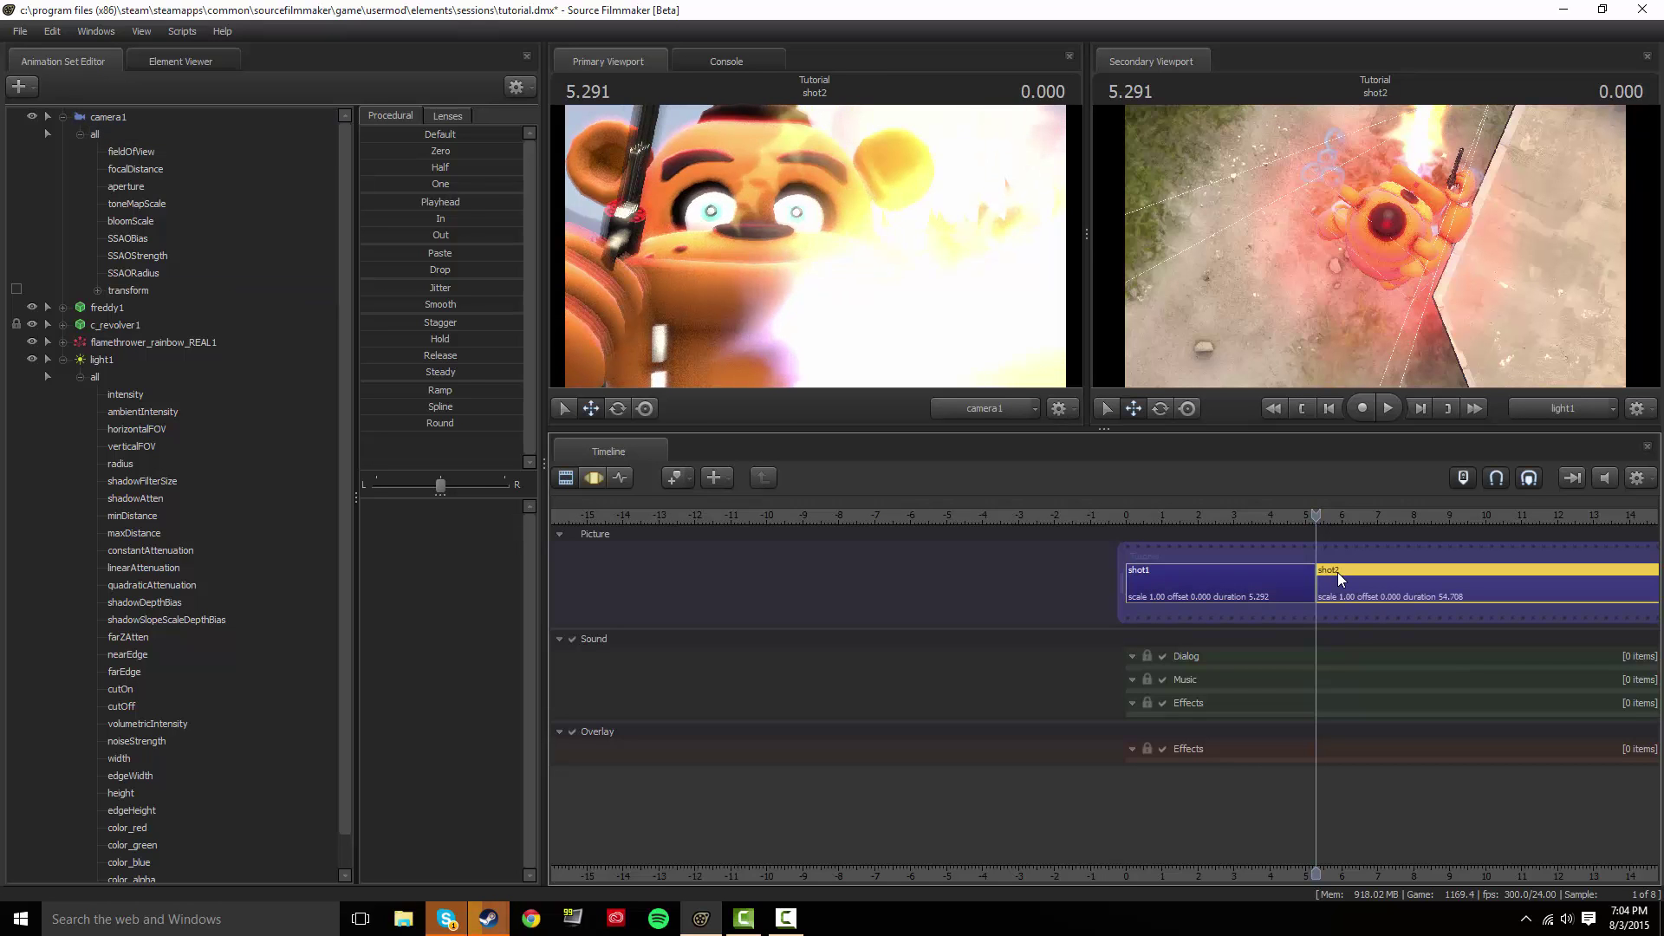
Play briefly around the cut with the second shot selected, and delete that shot.
mouse_move(1293, 521)
mouse_down()
mouse_move(1228, 521)
mouse_move(1329, 510)
mouse_move(1274, 516)
mouse_up()
key(space)
key(space)
key(Delete)
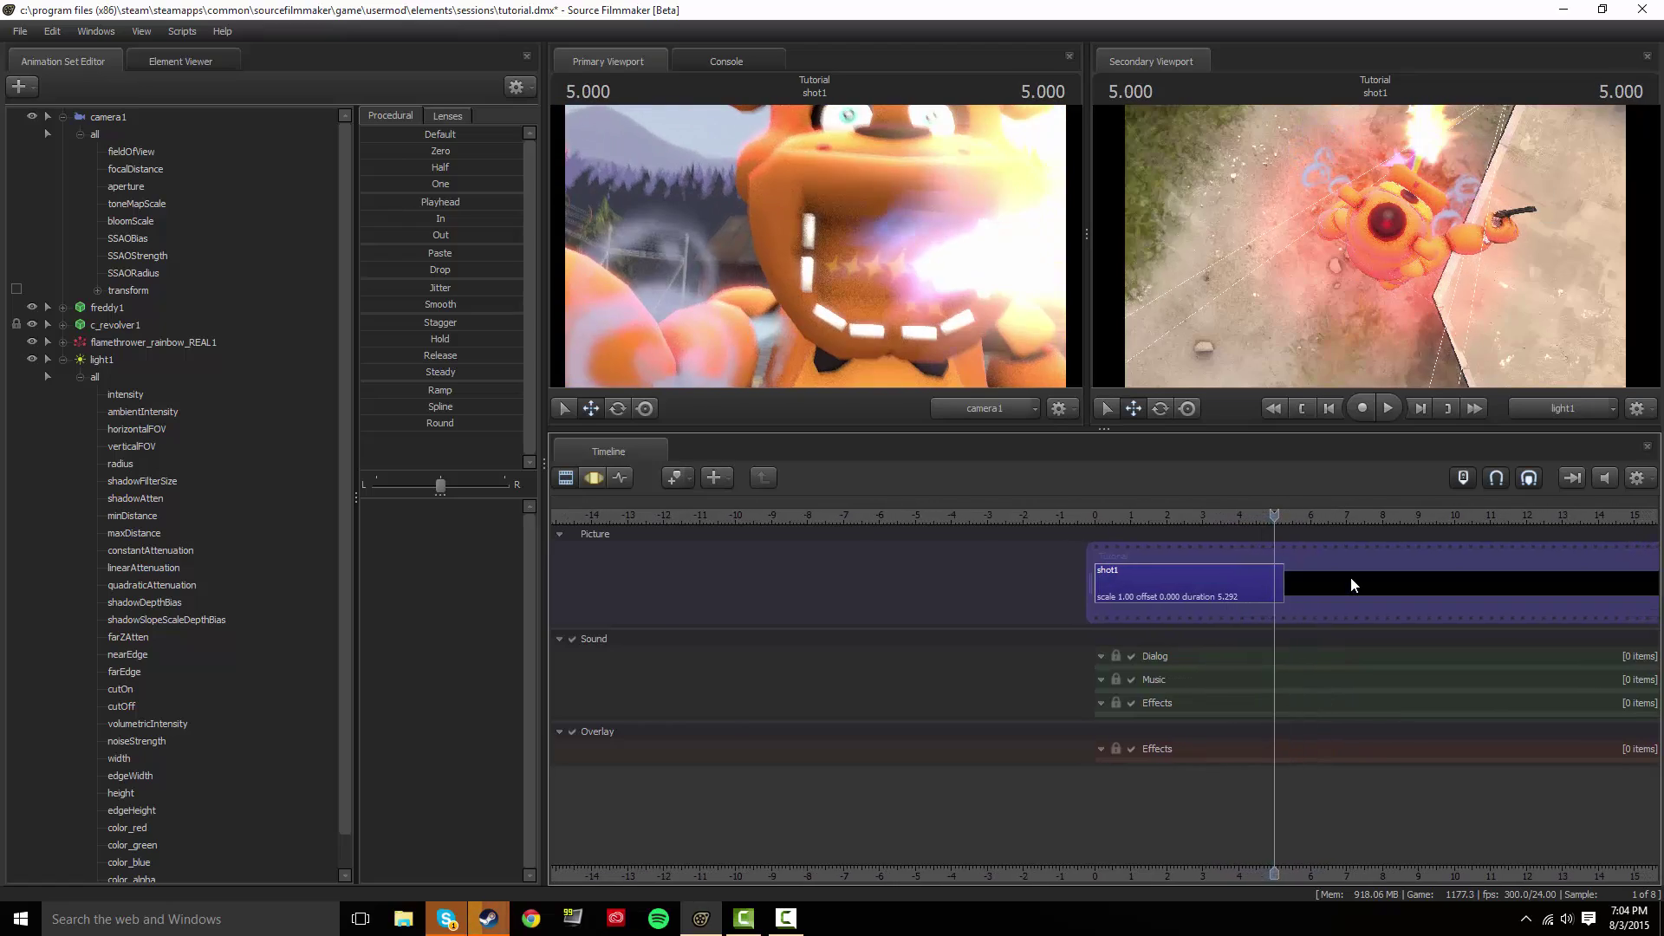
Trim the end of the sequence back to the end of shot1 to remove the empty black stretch.
middle_drag(1358, 577, 1357, 578)
drag(1357, 578, 1319, 599)
right_click(1356, 577)
click(1323, 553)
scroll(1412, 548, down, 2)
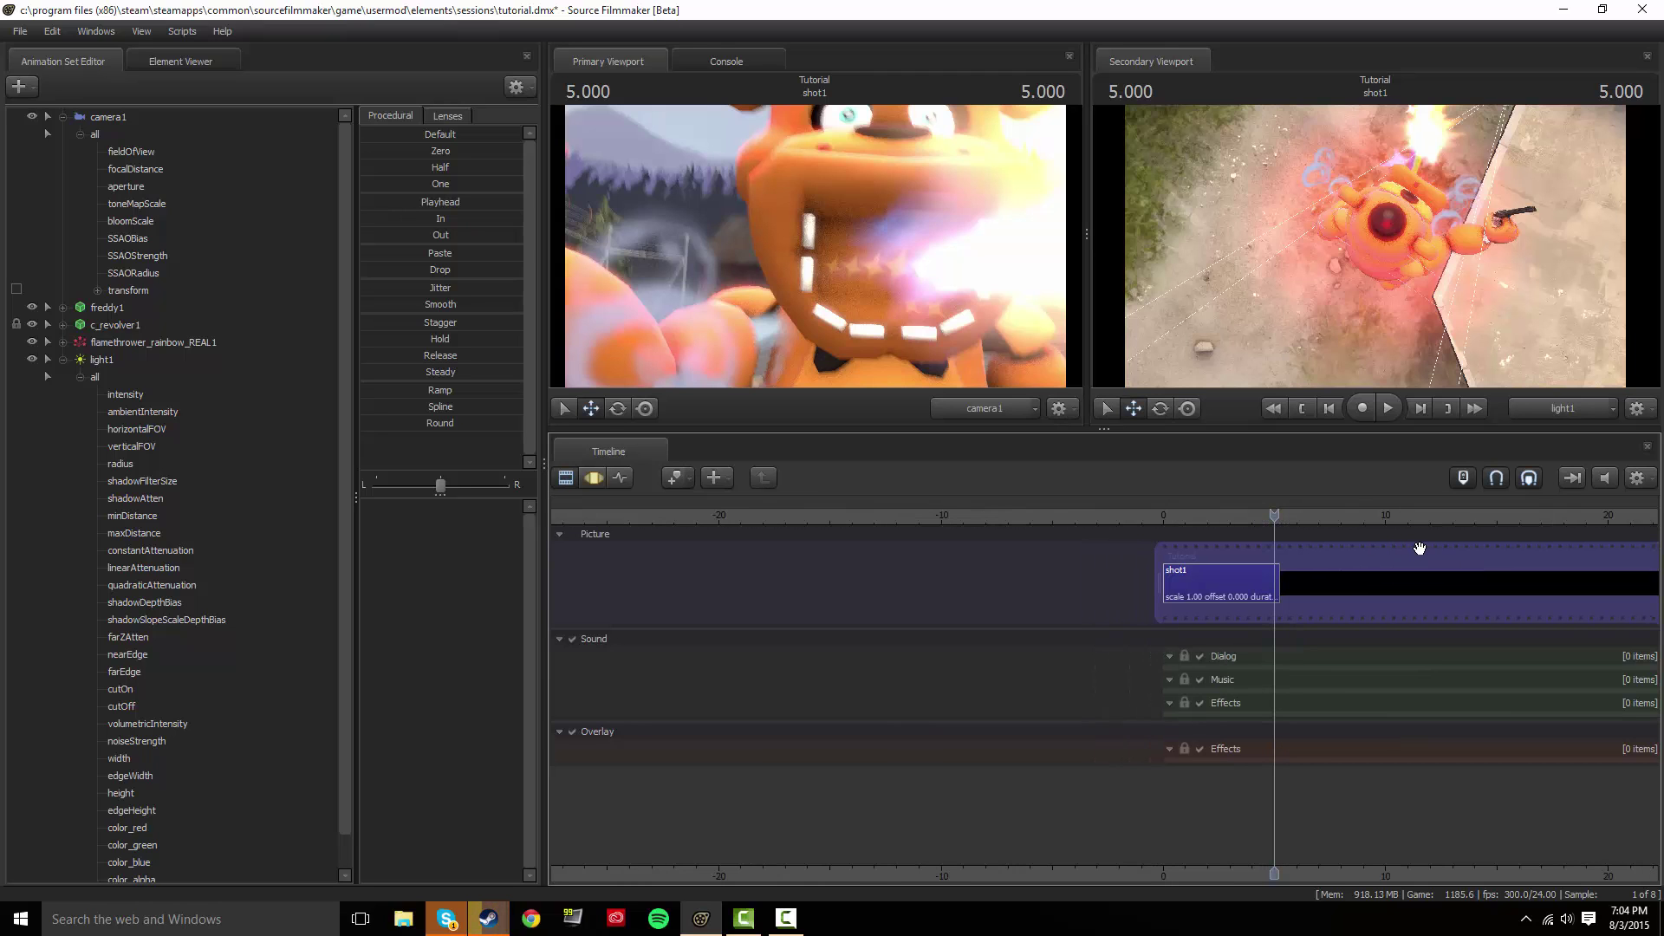
drag(1437, 520, 1081, 548)
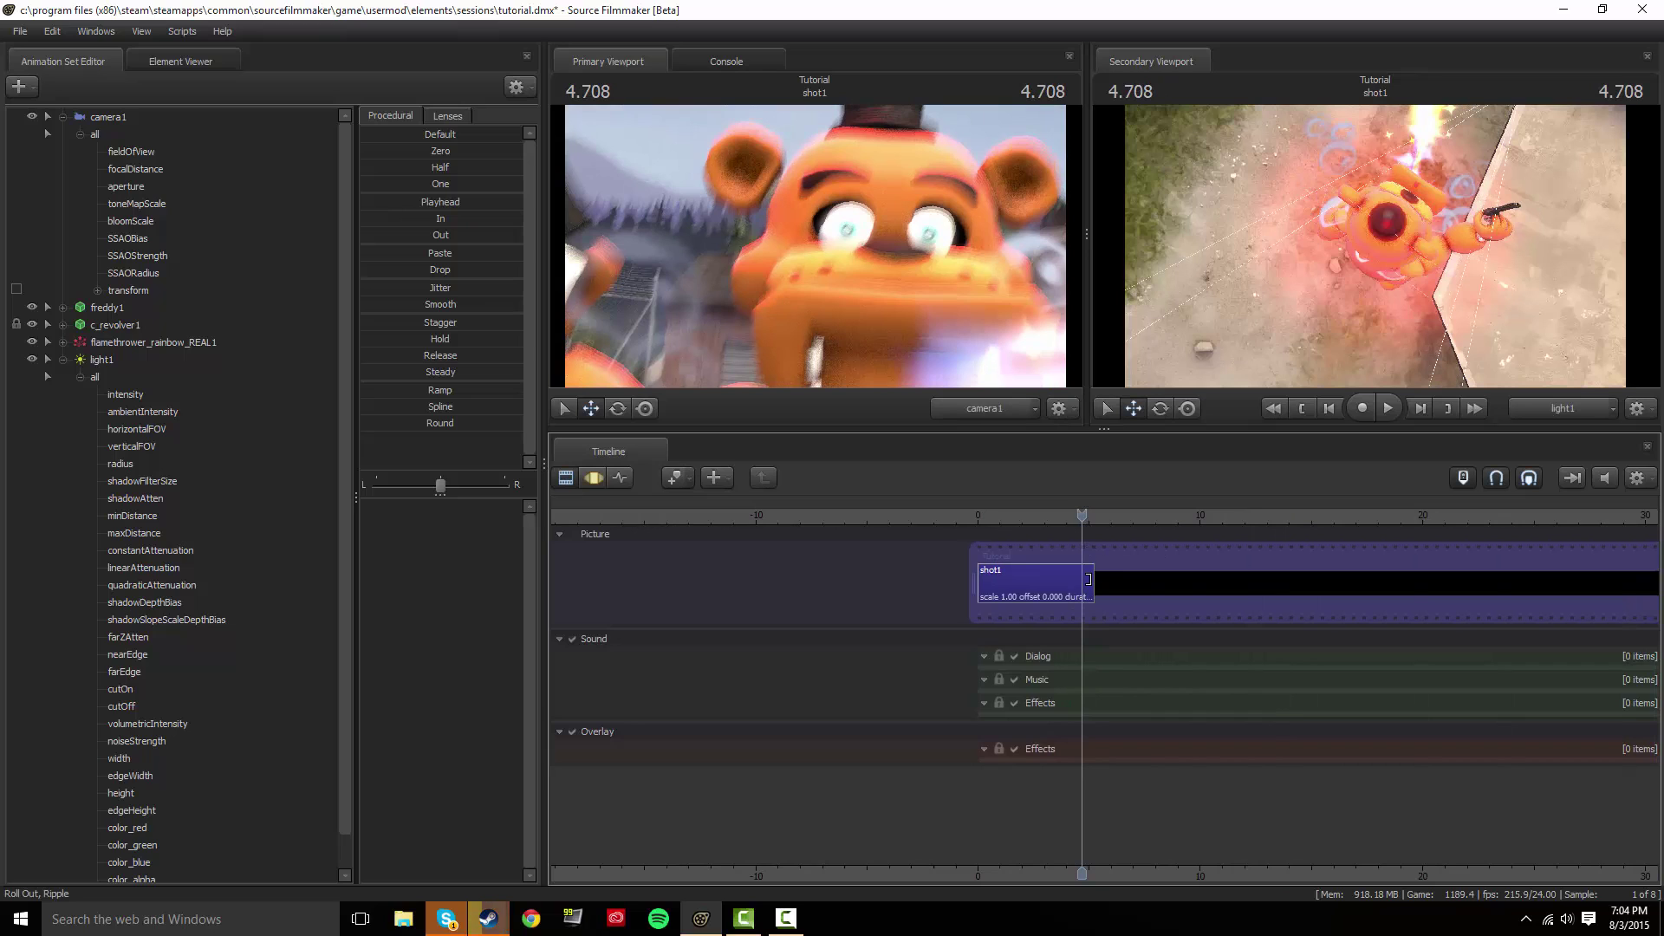
drag(1293, 522, 1309, 579)
drag(1559, 582, 970, 582)
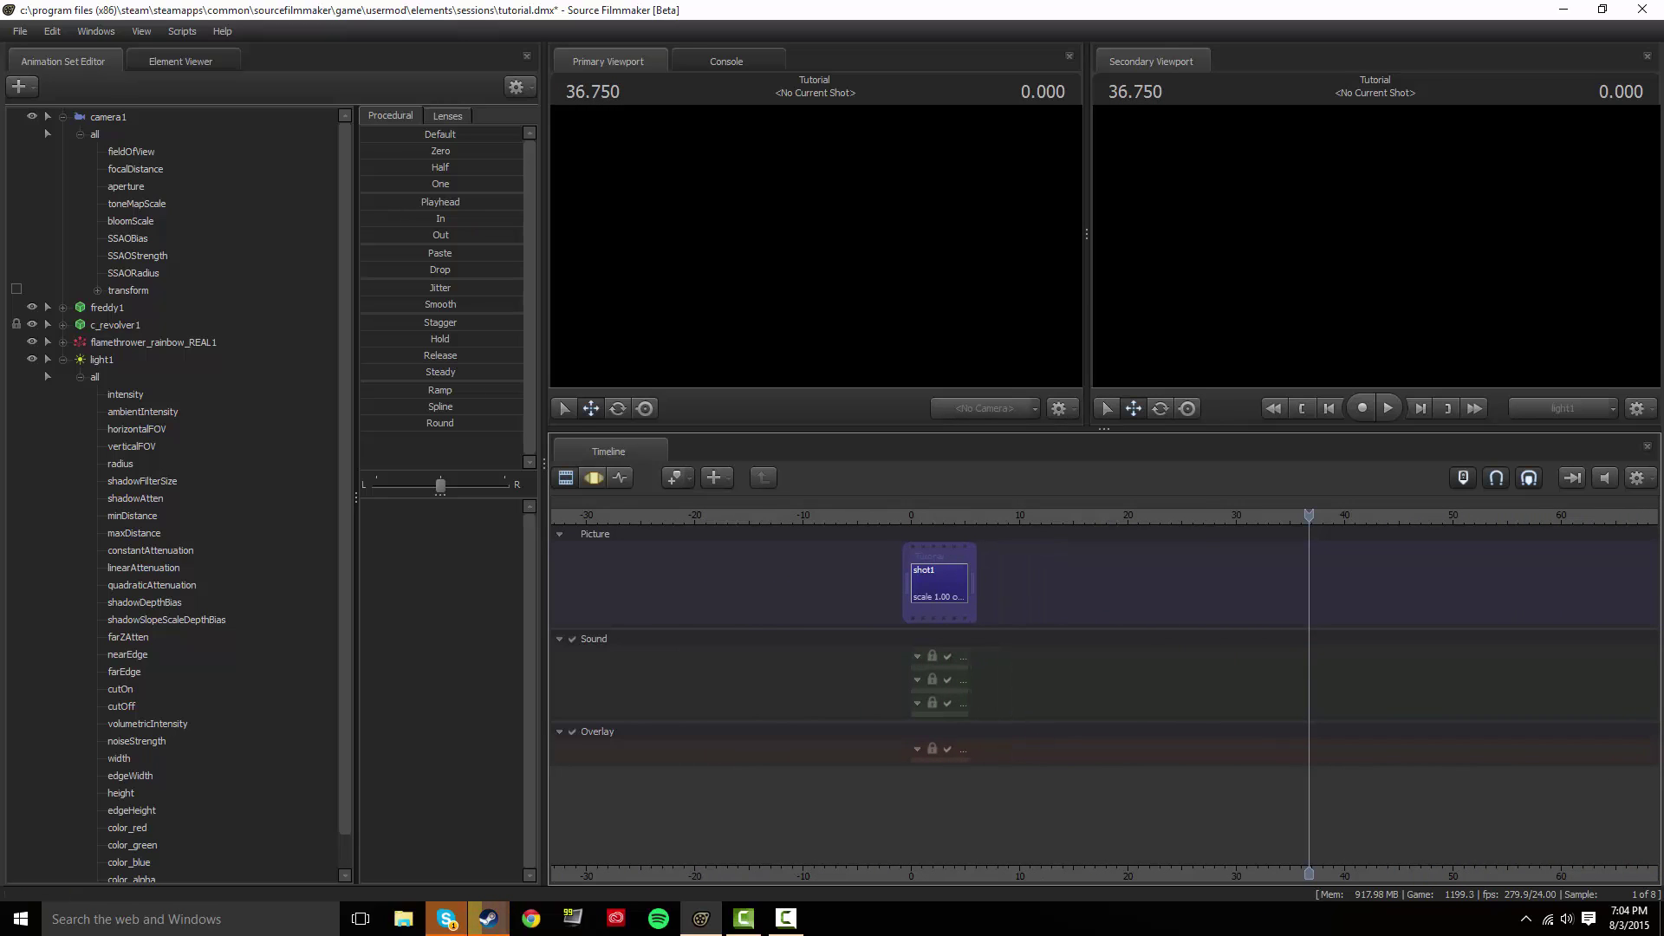
Play the trimmed shot up to 4.541 to review it and return the playhead to 0.000.
drag(907, 514, 907, 514)
key(space)
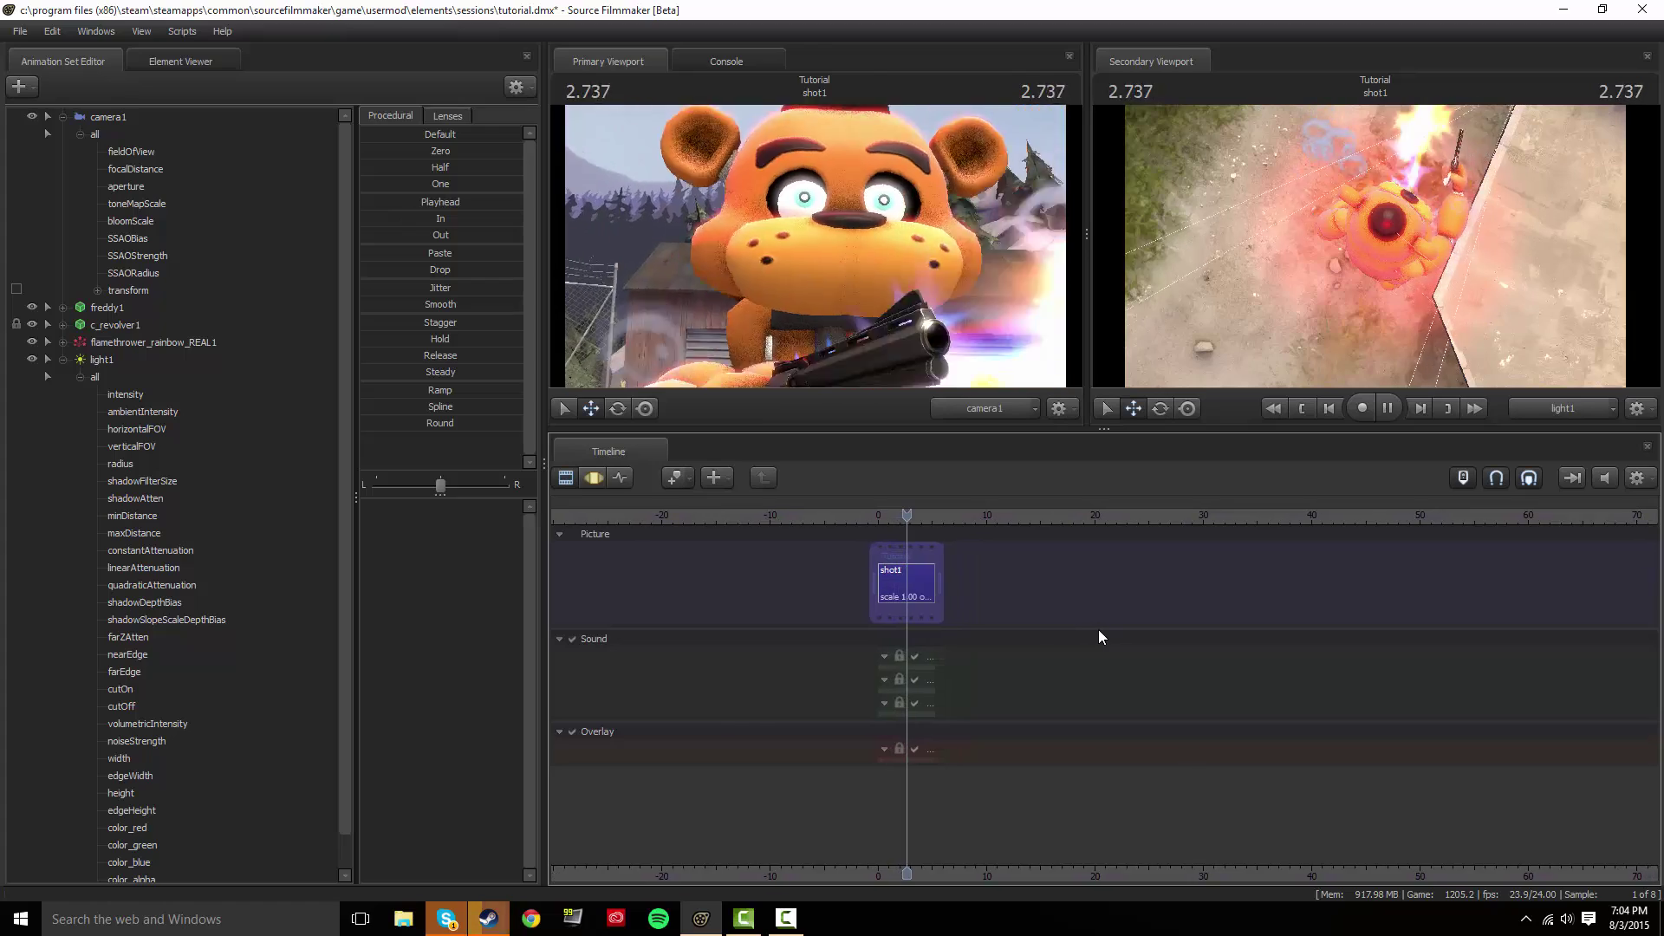
key(space)
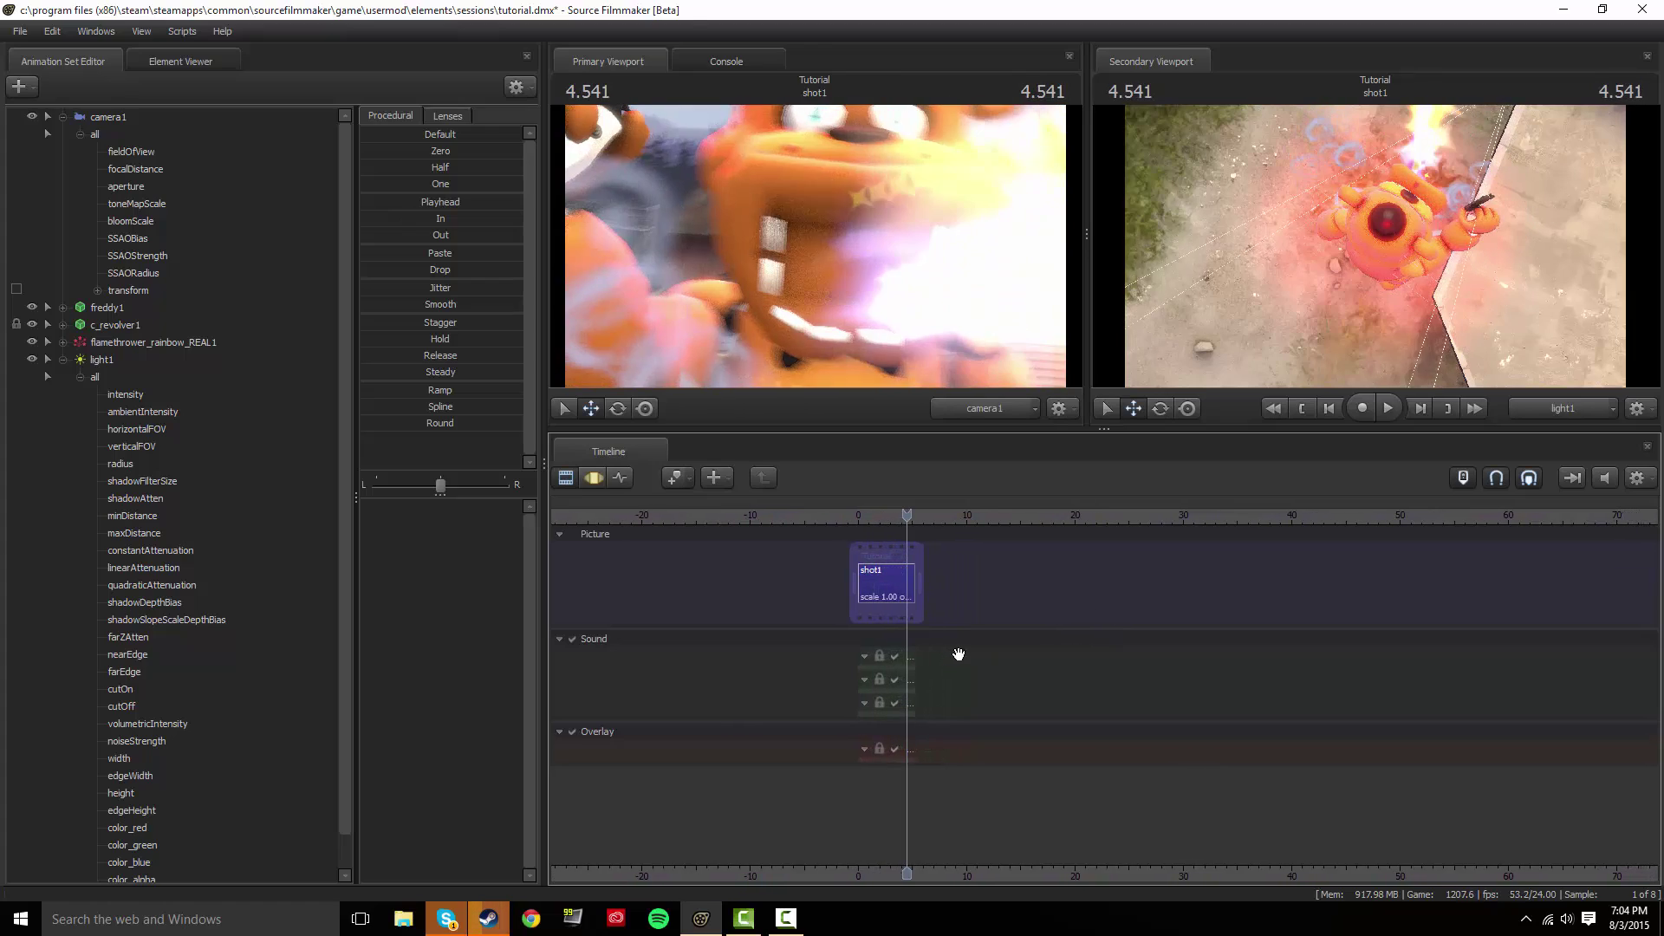
scroll(870, 654, up, 2)
scroll(872, 648, up, 5)
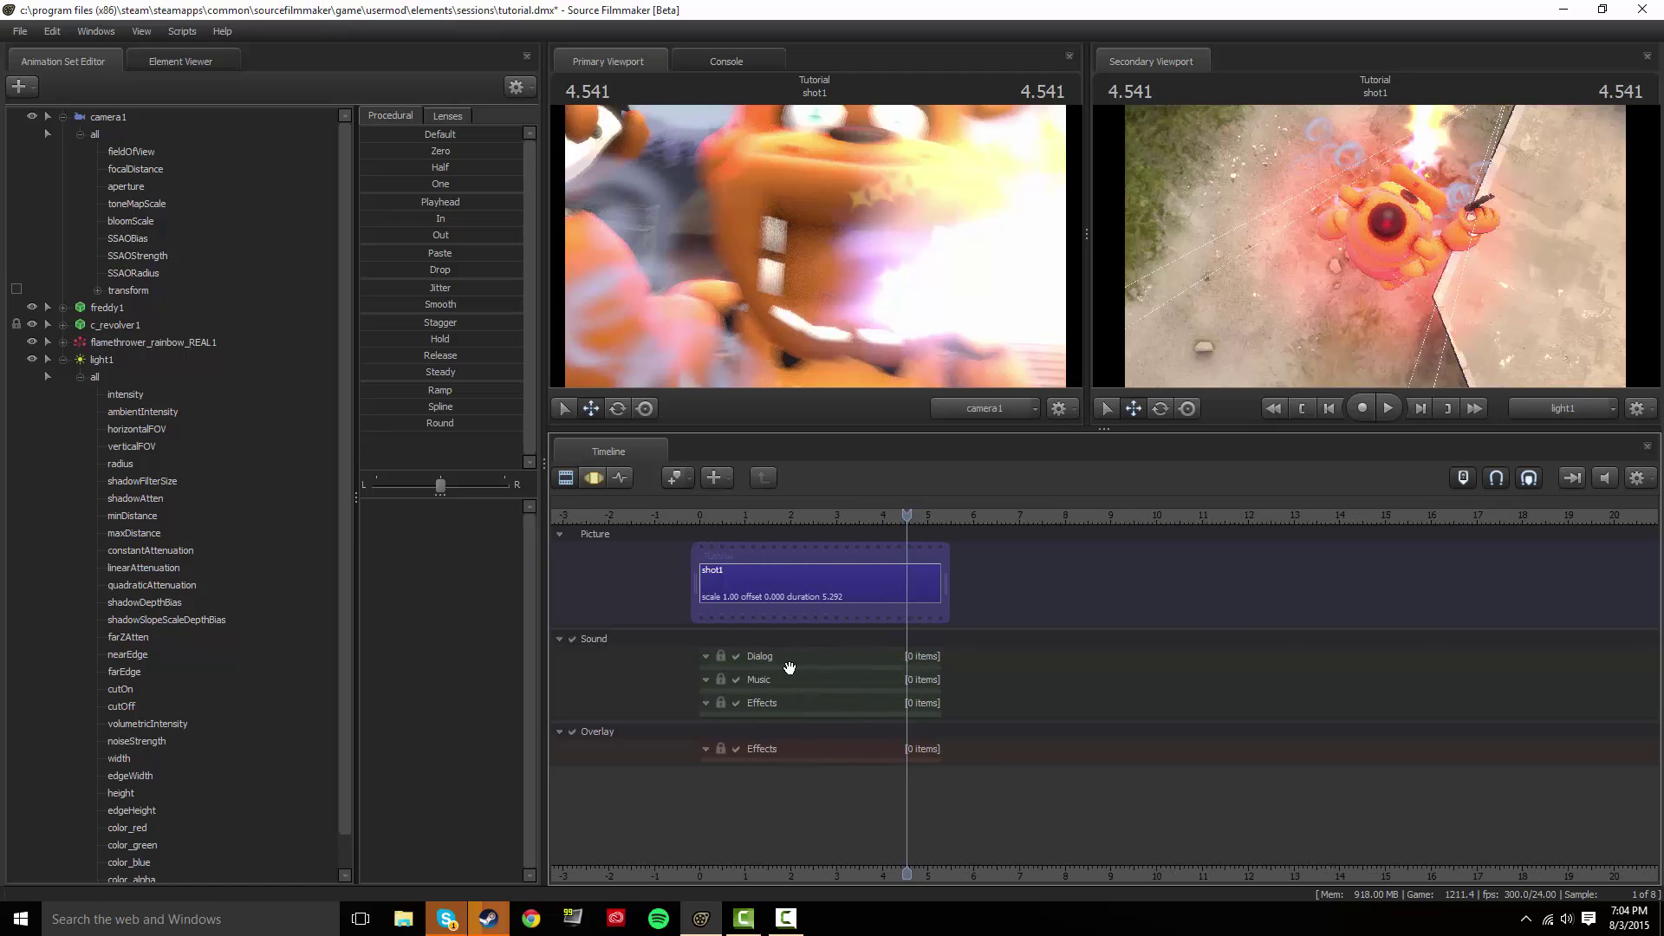
click(705, 518)
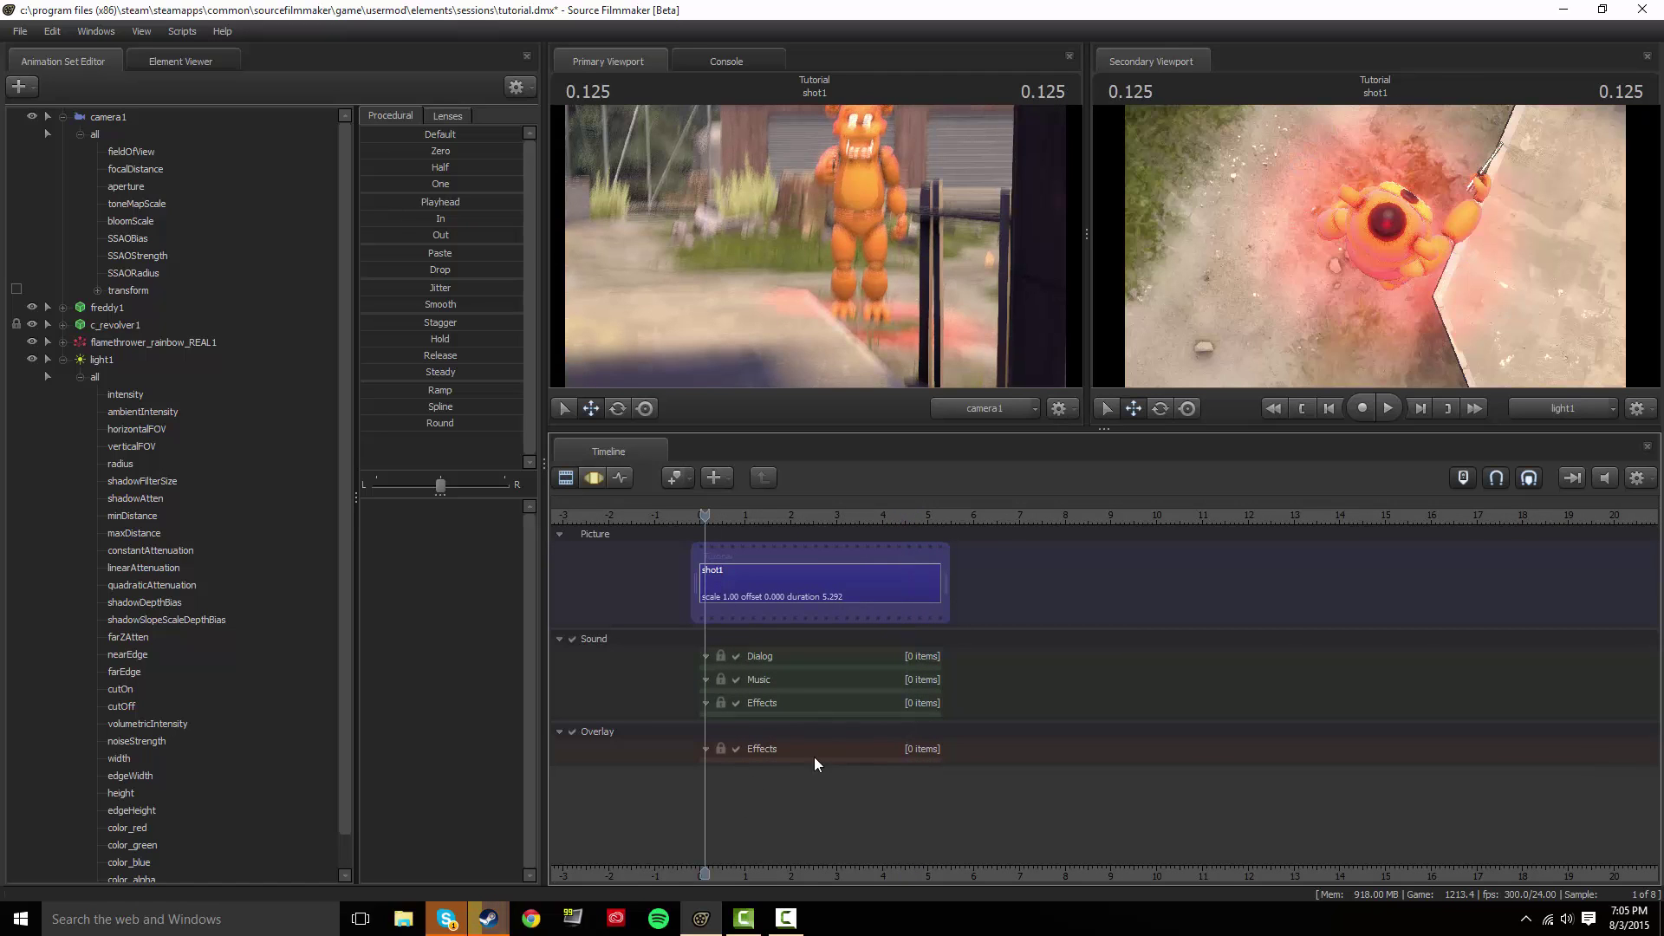
drag(711, 510, 700, 513)
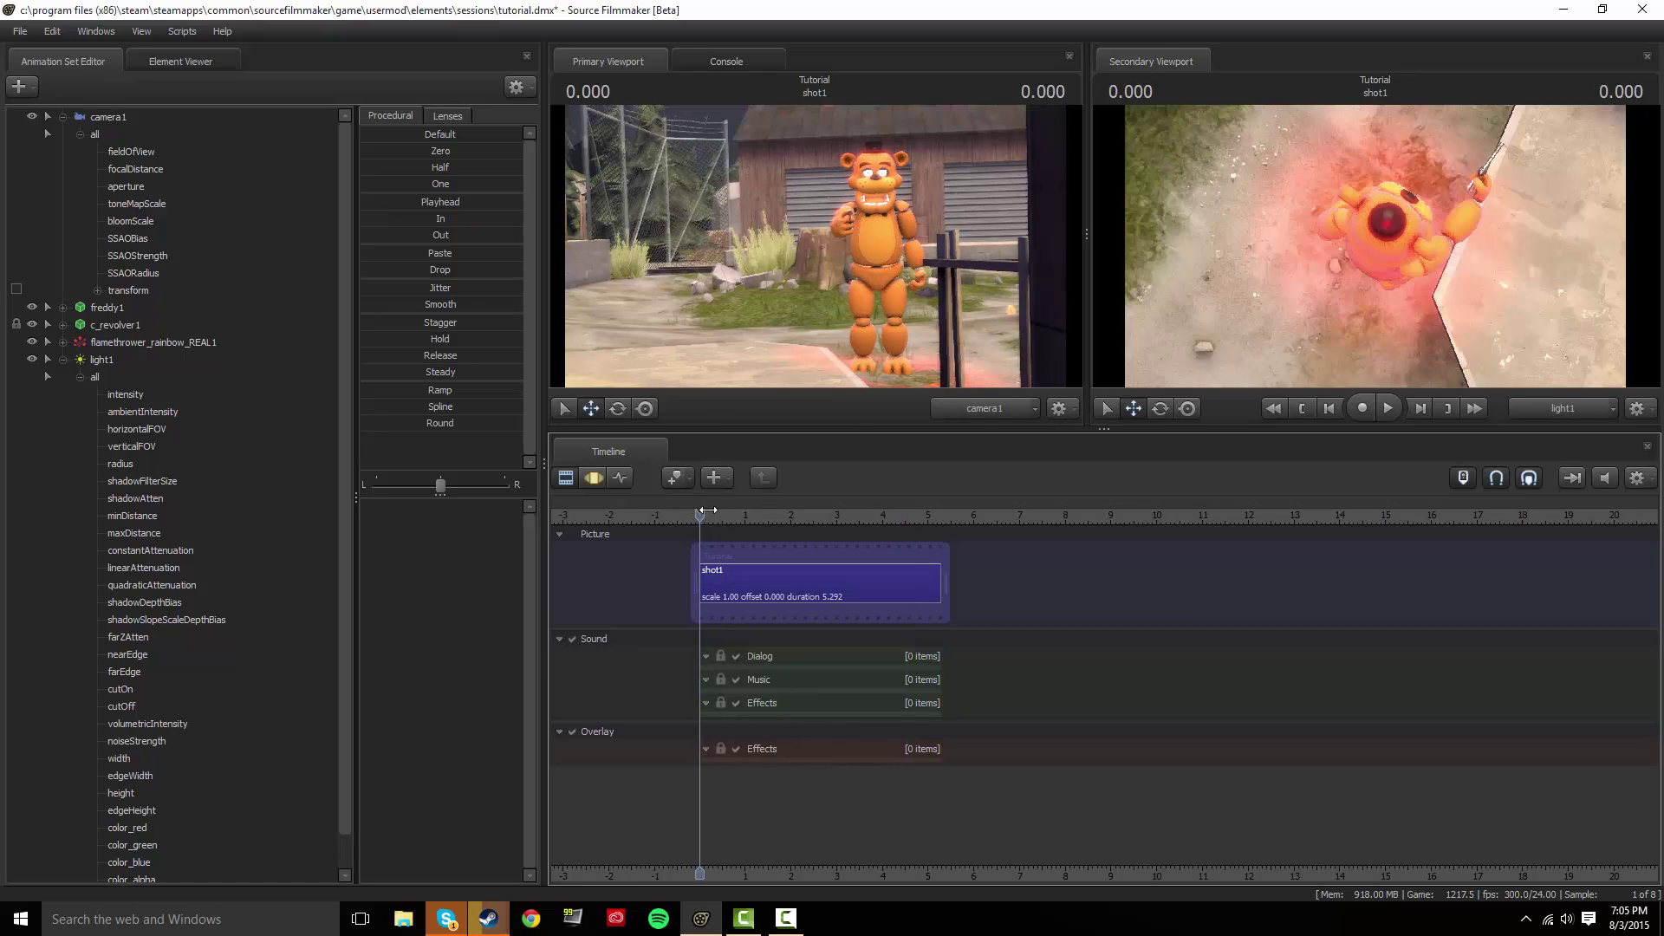
Examine the options of the overlay Effects track, dismiss them and move the playhead to 0.291.
right_click(773, 751)
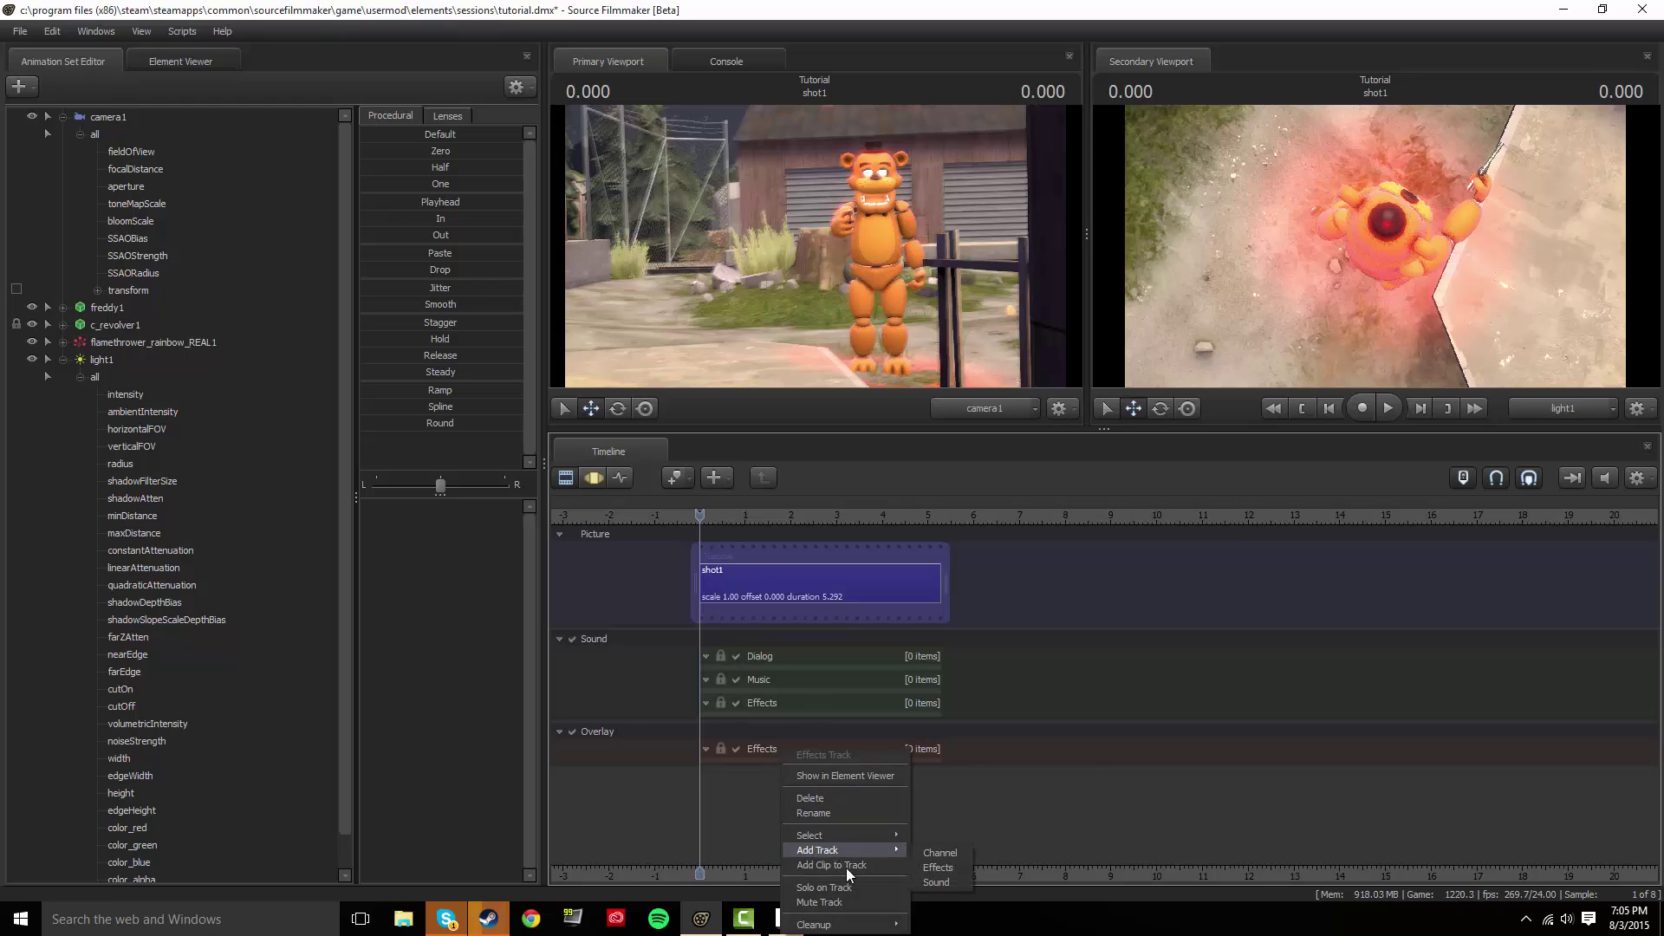
click(1054, 750)
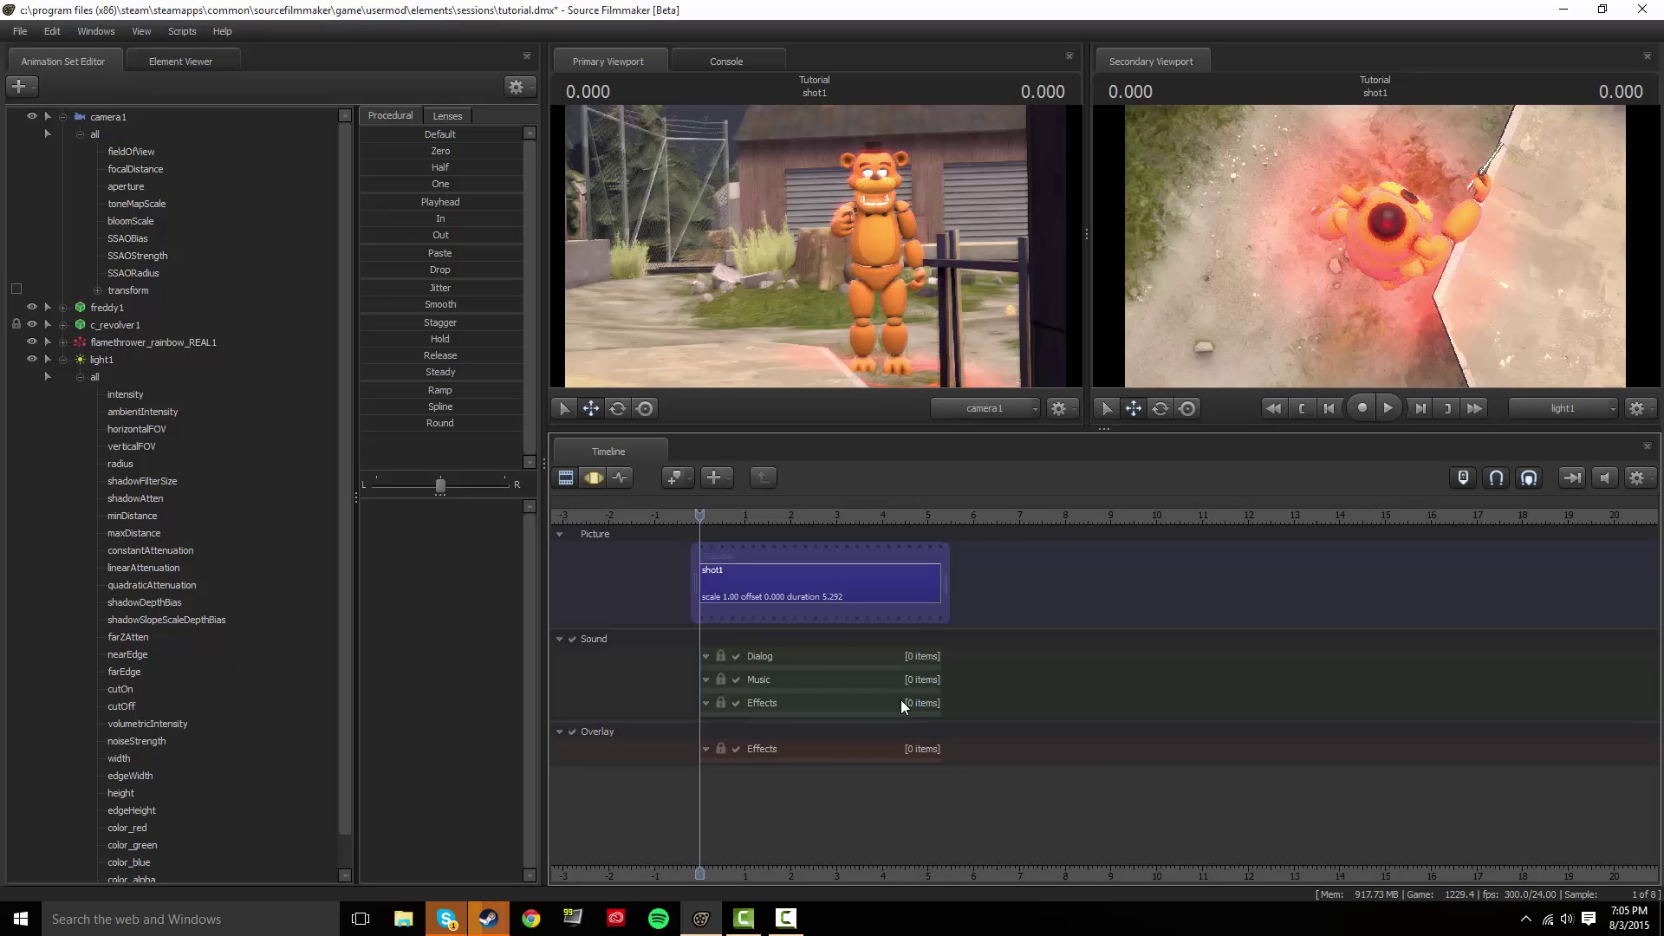
mouse_move(700, 518)
mouse_down()
mouse_move(924, 521)
mouse_move(701, 517)
mouse_up()
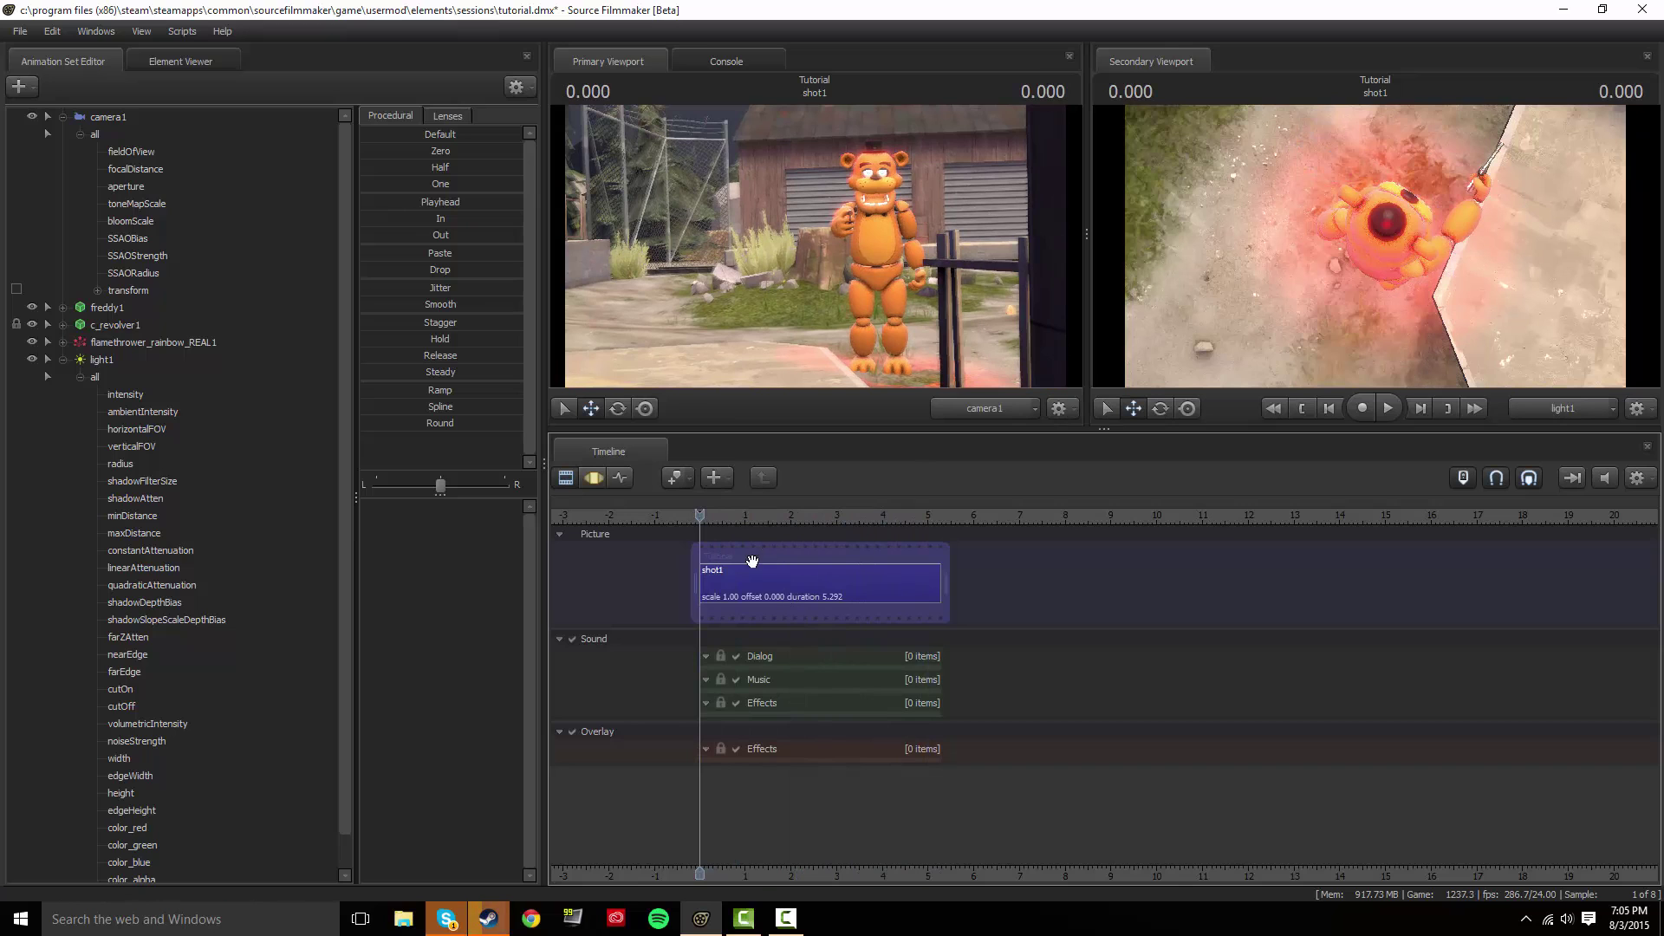
drag(699, 520, 712, 520)
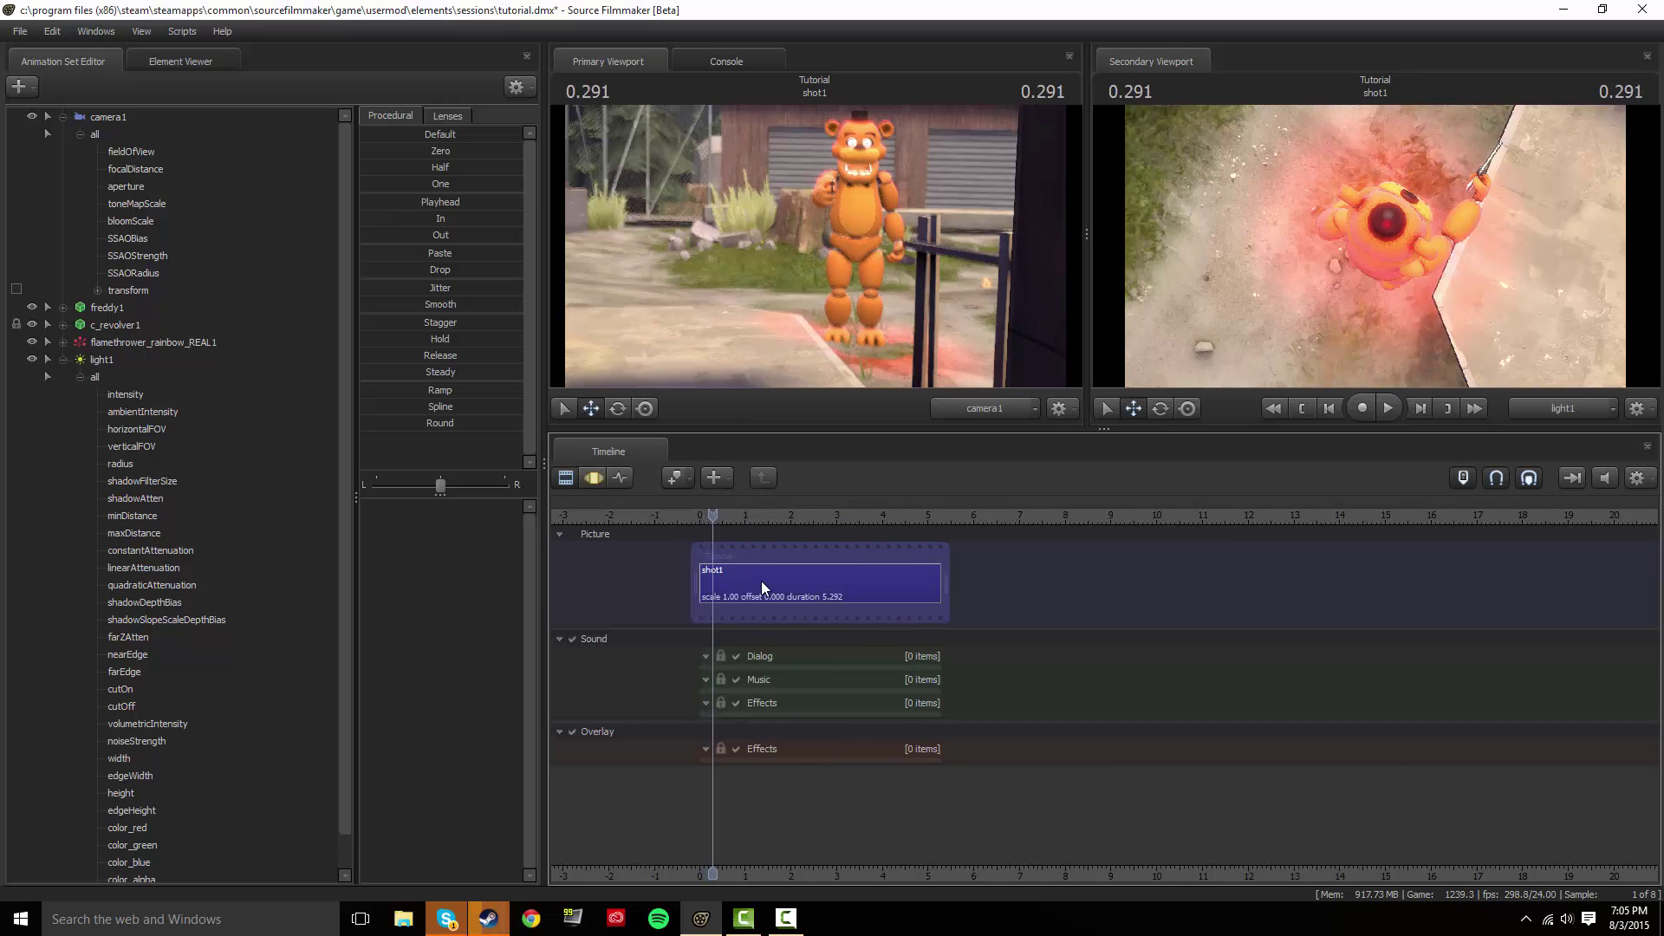
Examine shot1's channel tracks, return to the sequence level and look over freddy1's control groups.
double_click(761, 581)
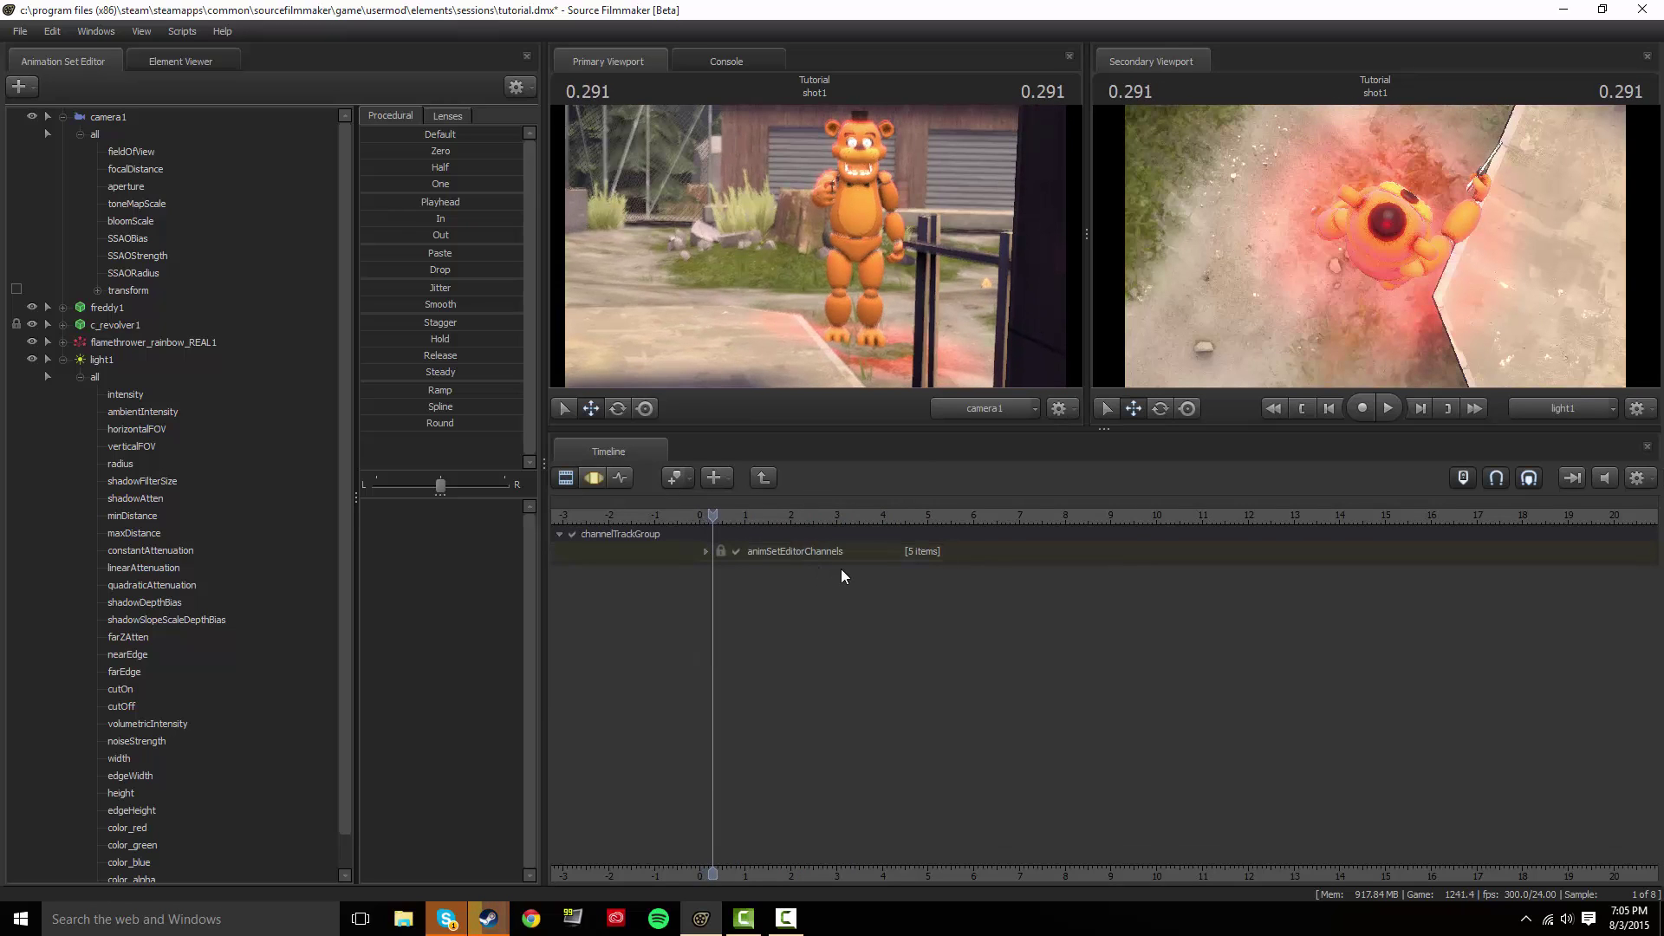
scroll(845, 569, up, 5)
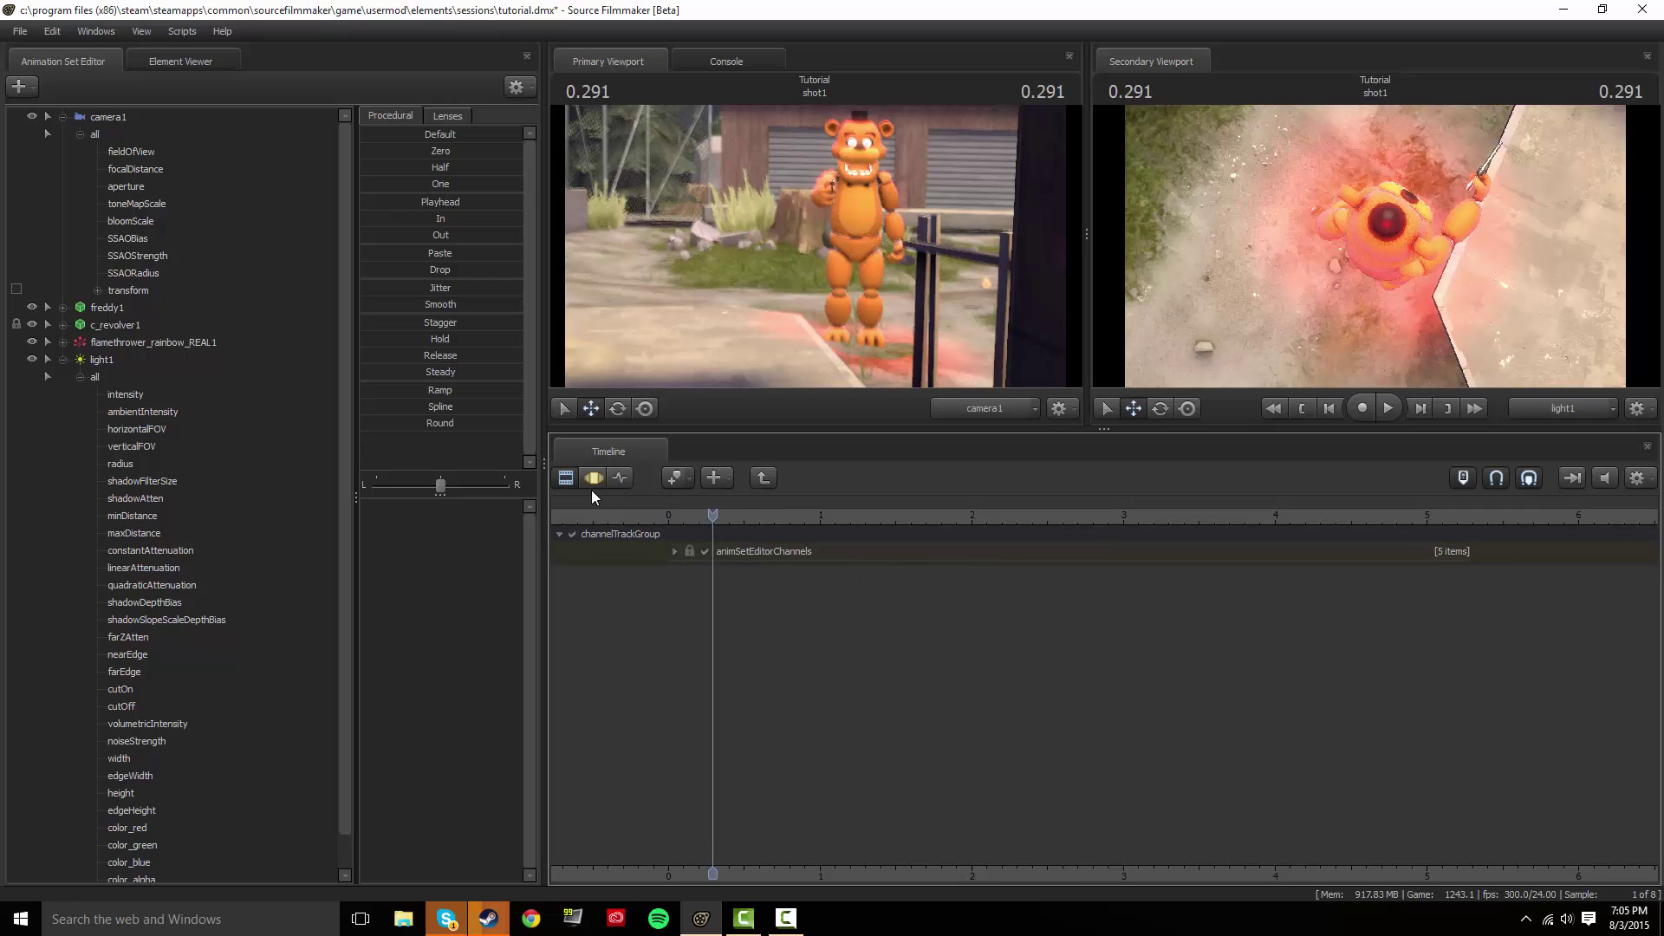
scroll(195, 296, down, 1)
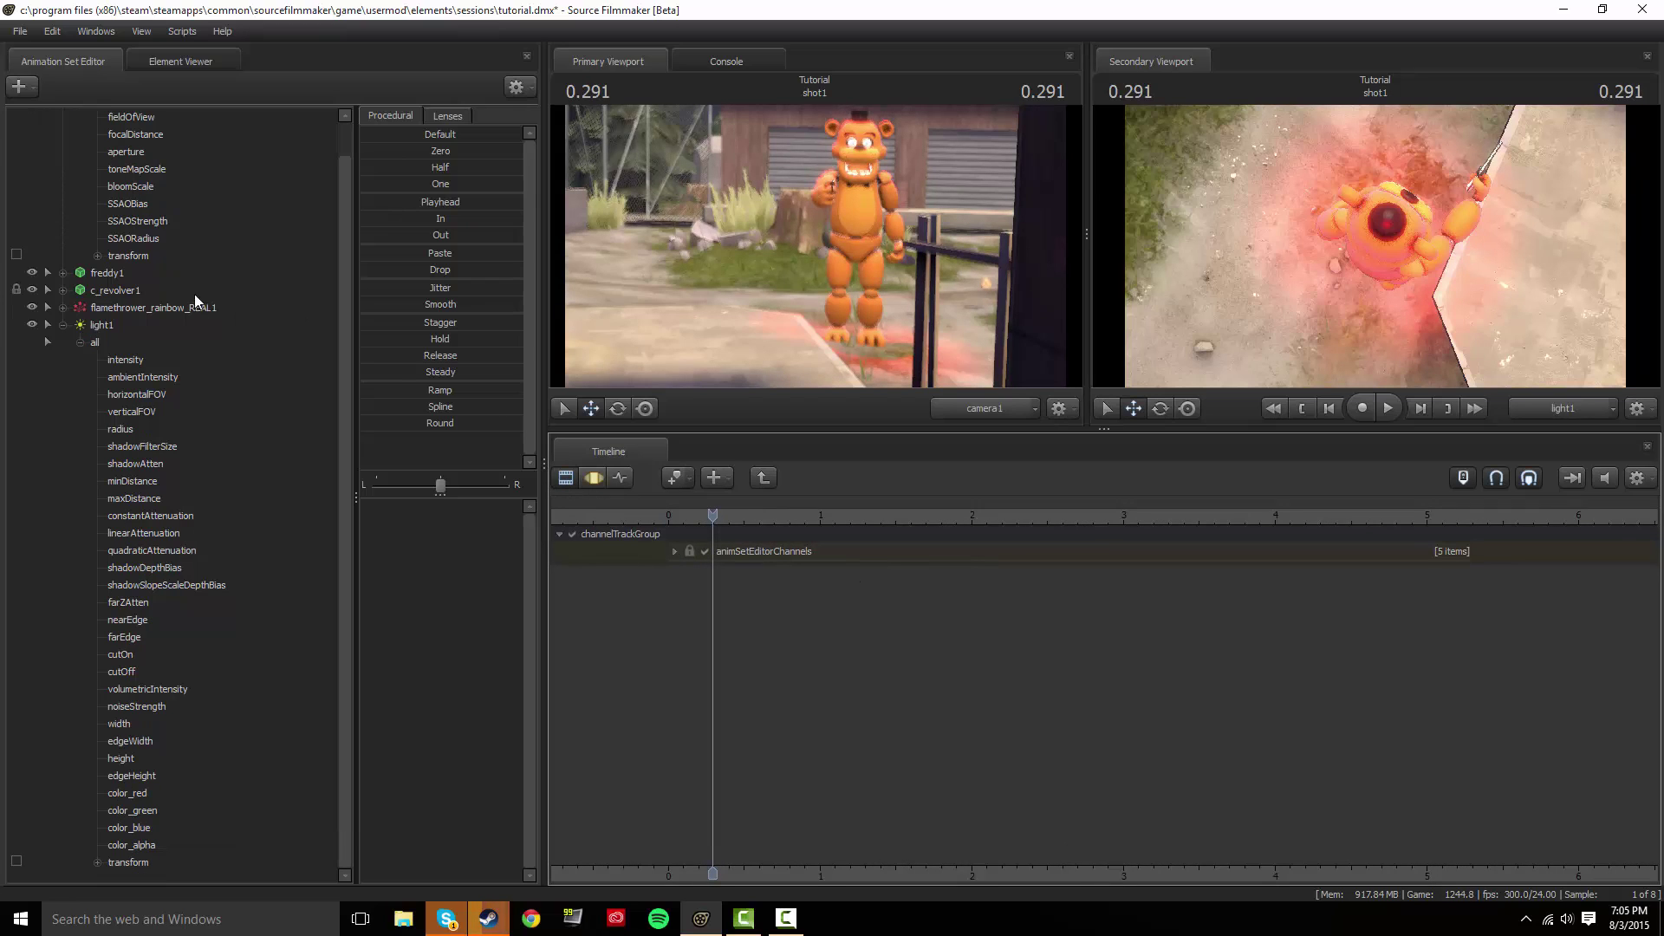
click(117, 273)
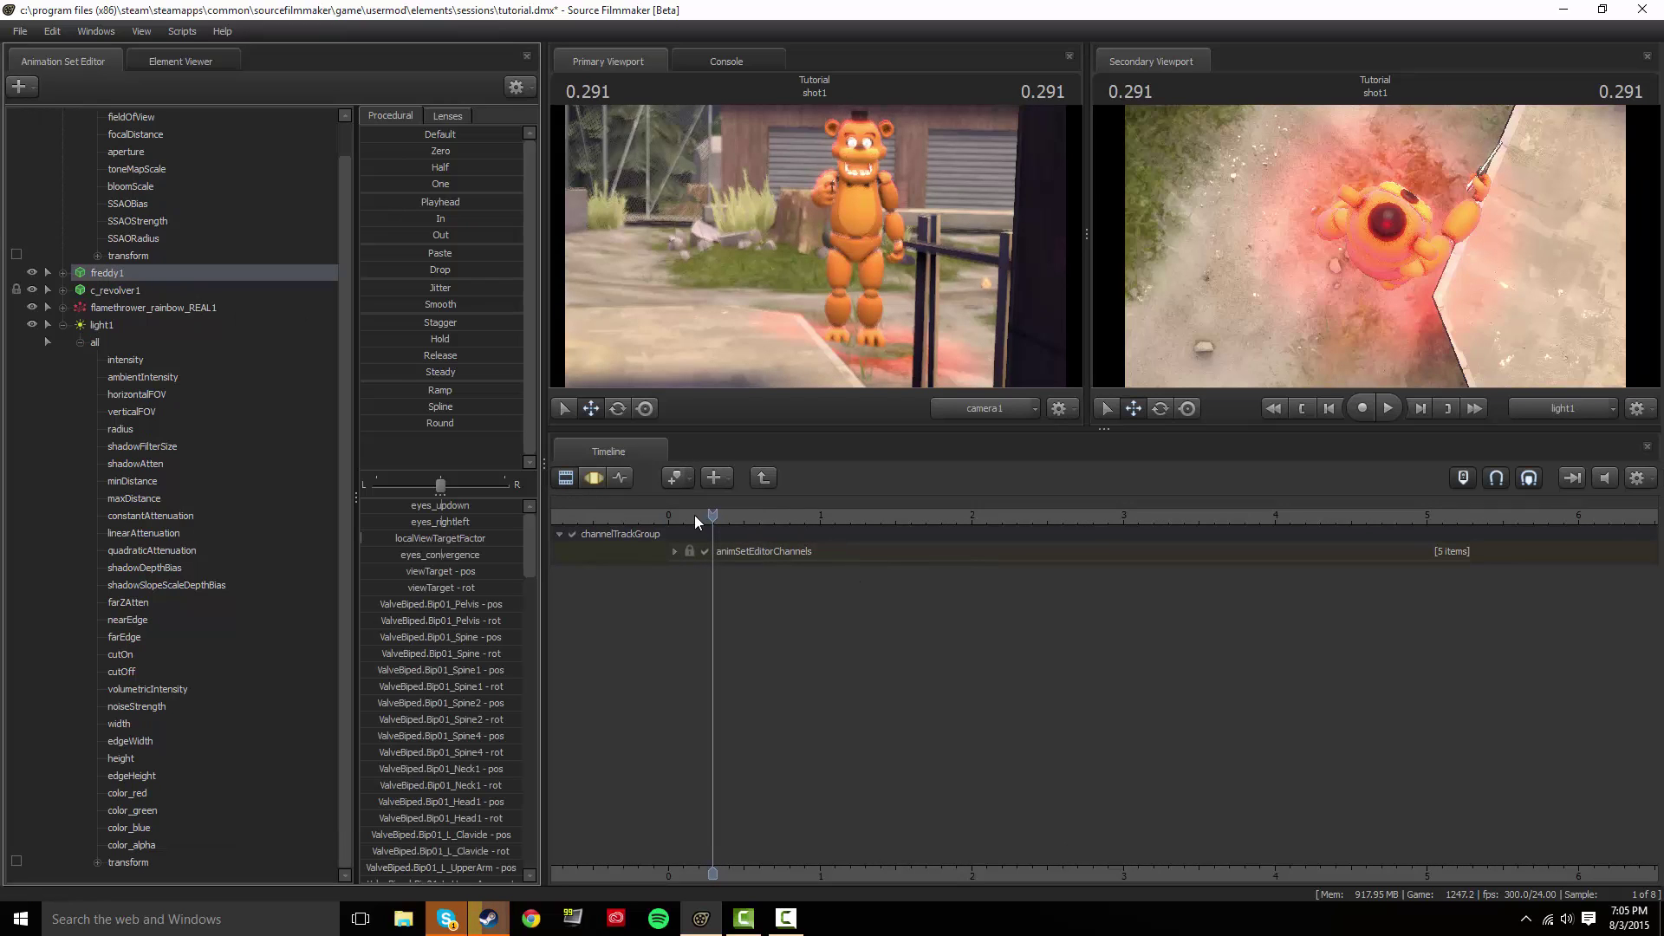
click(758, 478)
mouse_move(713, 516)
mouse_down()
mouse_move(657, 516)
mouse_move(683, 515)
mouse_up()
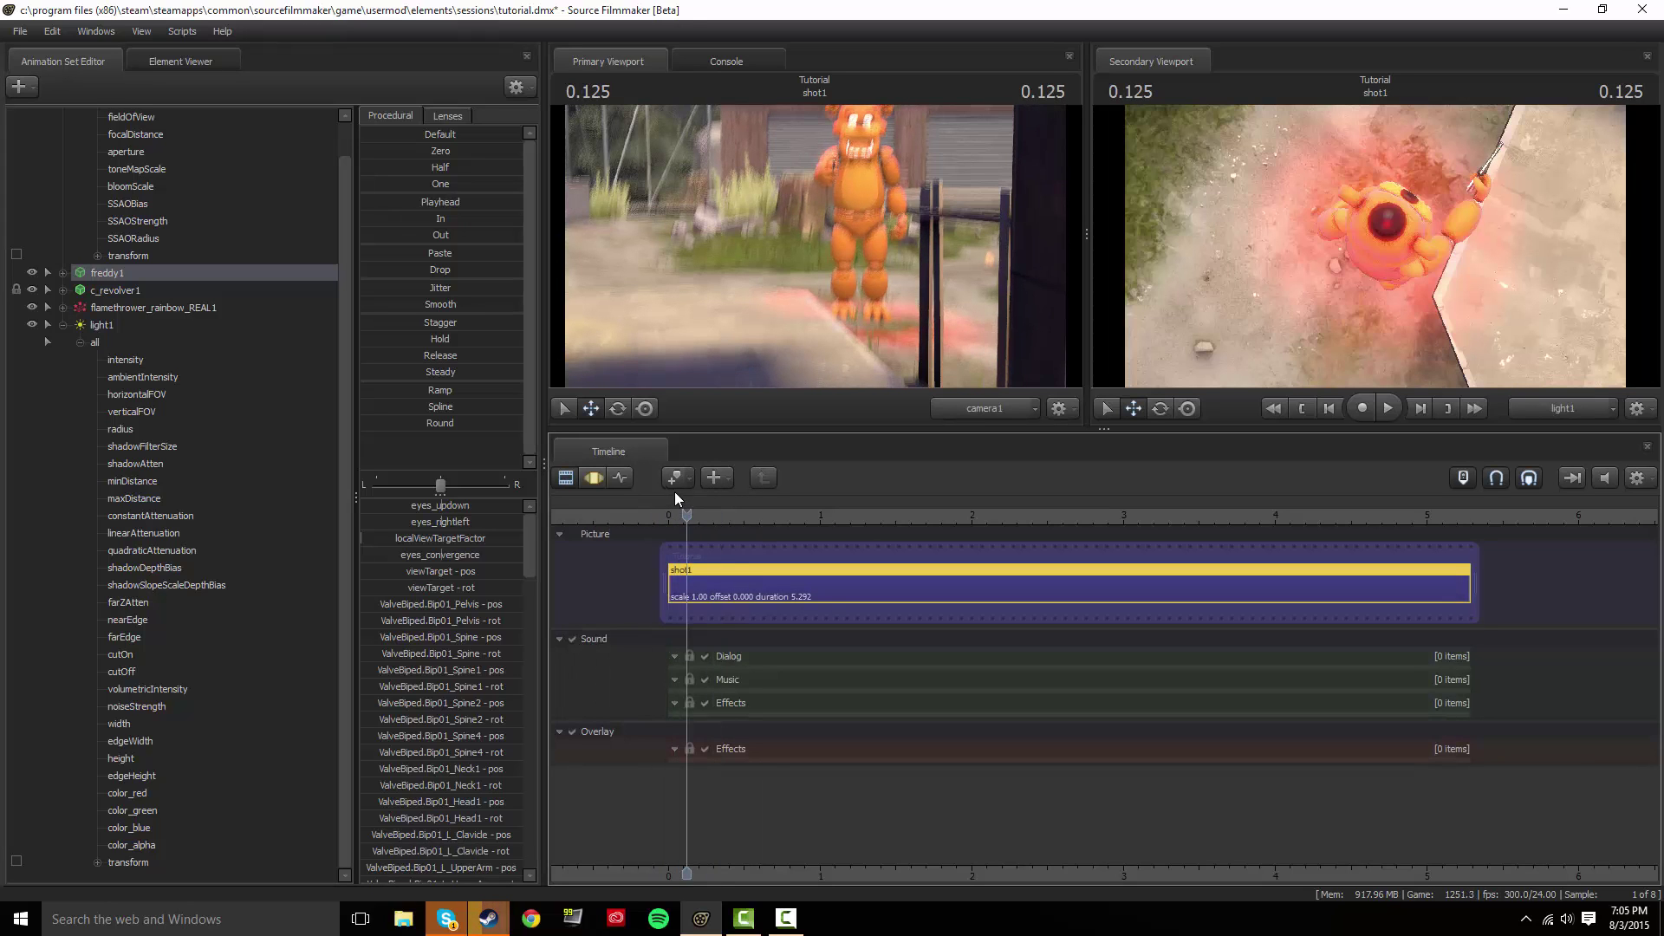
double_click(226, 274)
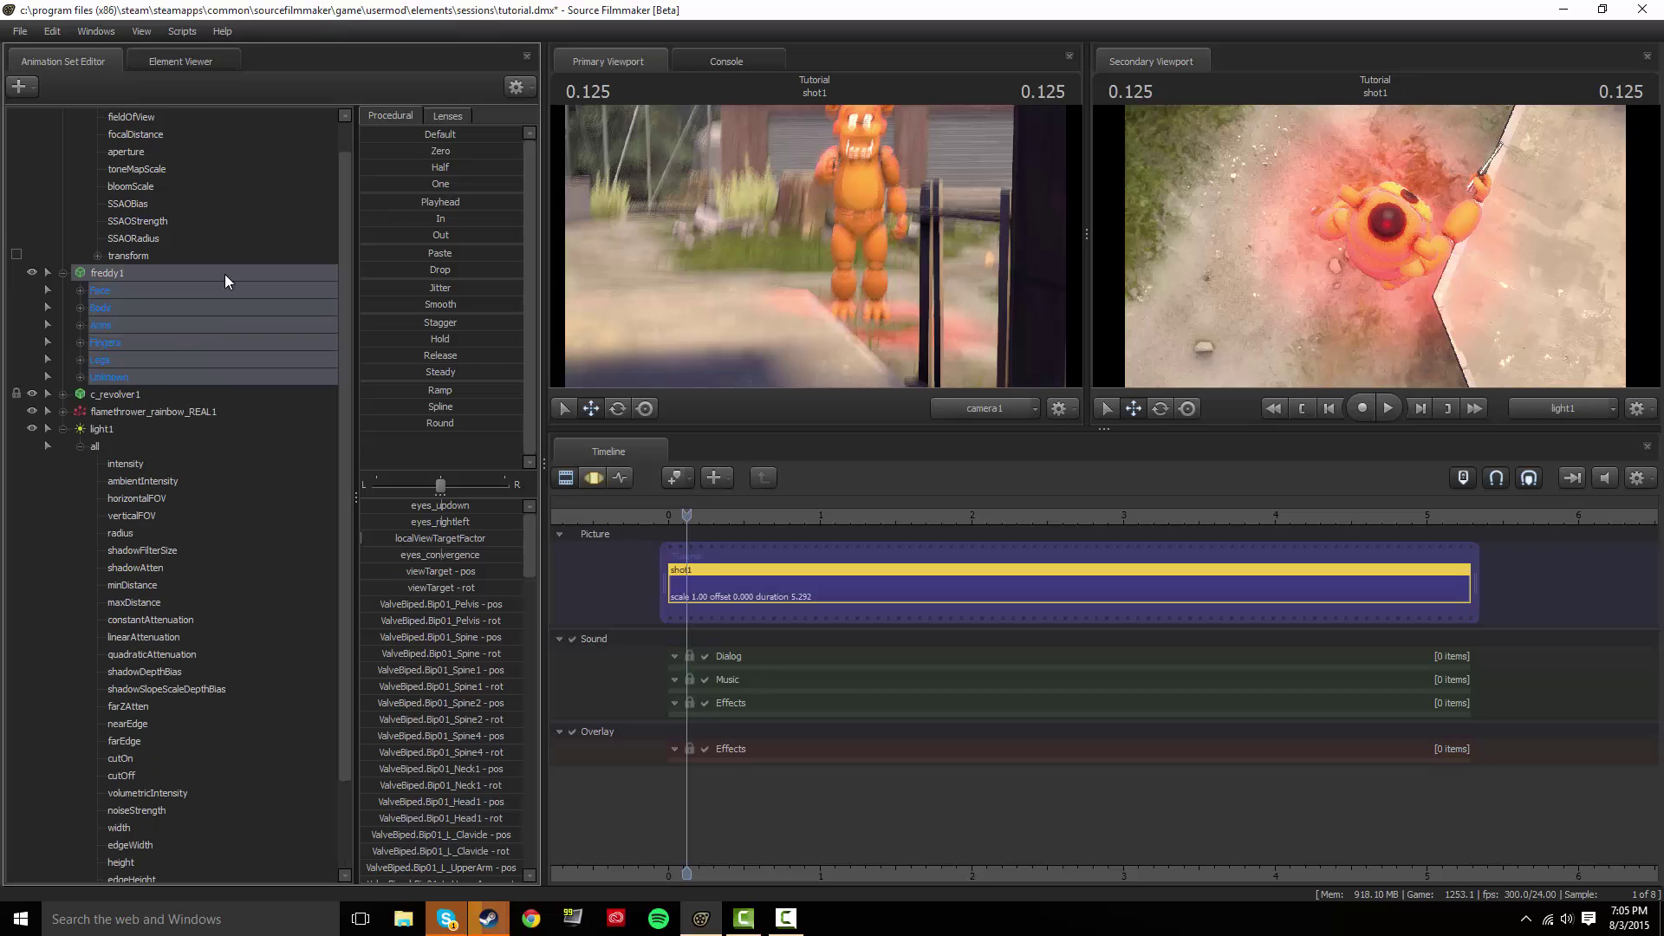
double_click(225, 274)
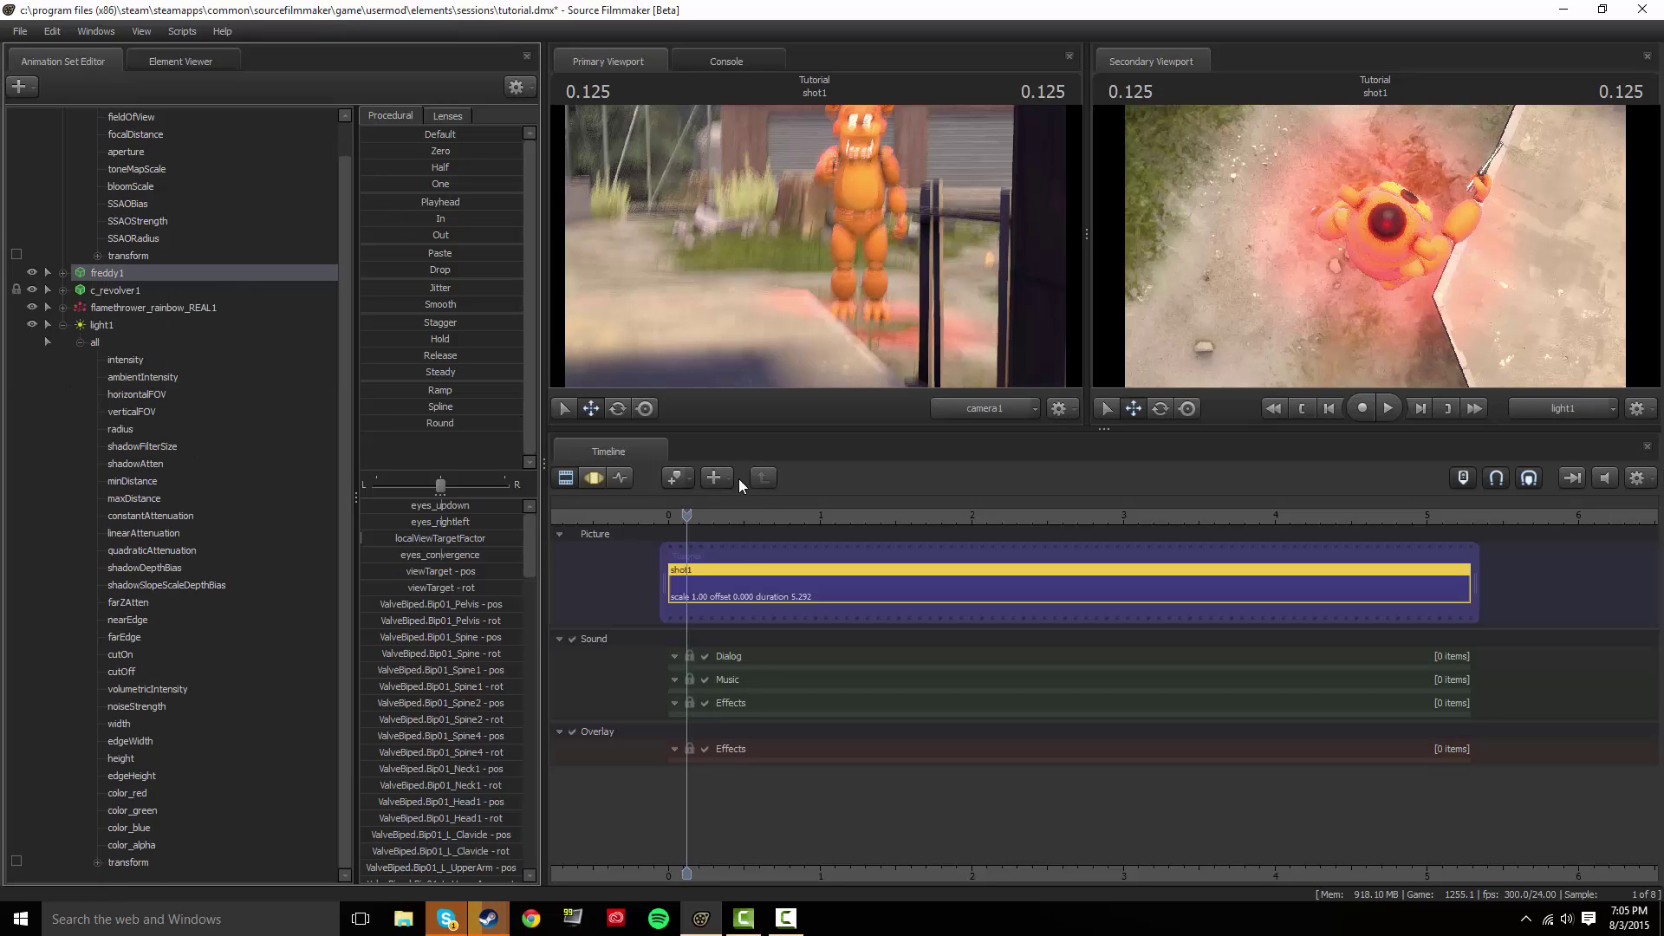
Open shot1's channel tracks and move the playhead to 0.958.
double_click(742, 579)
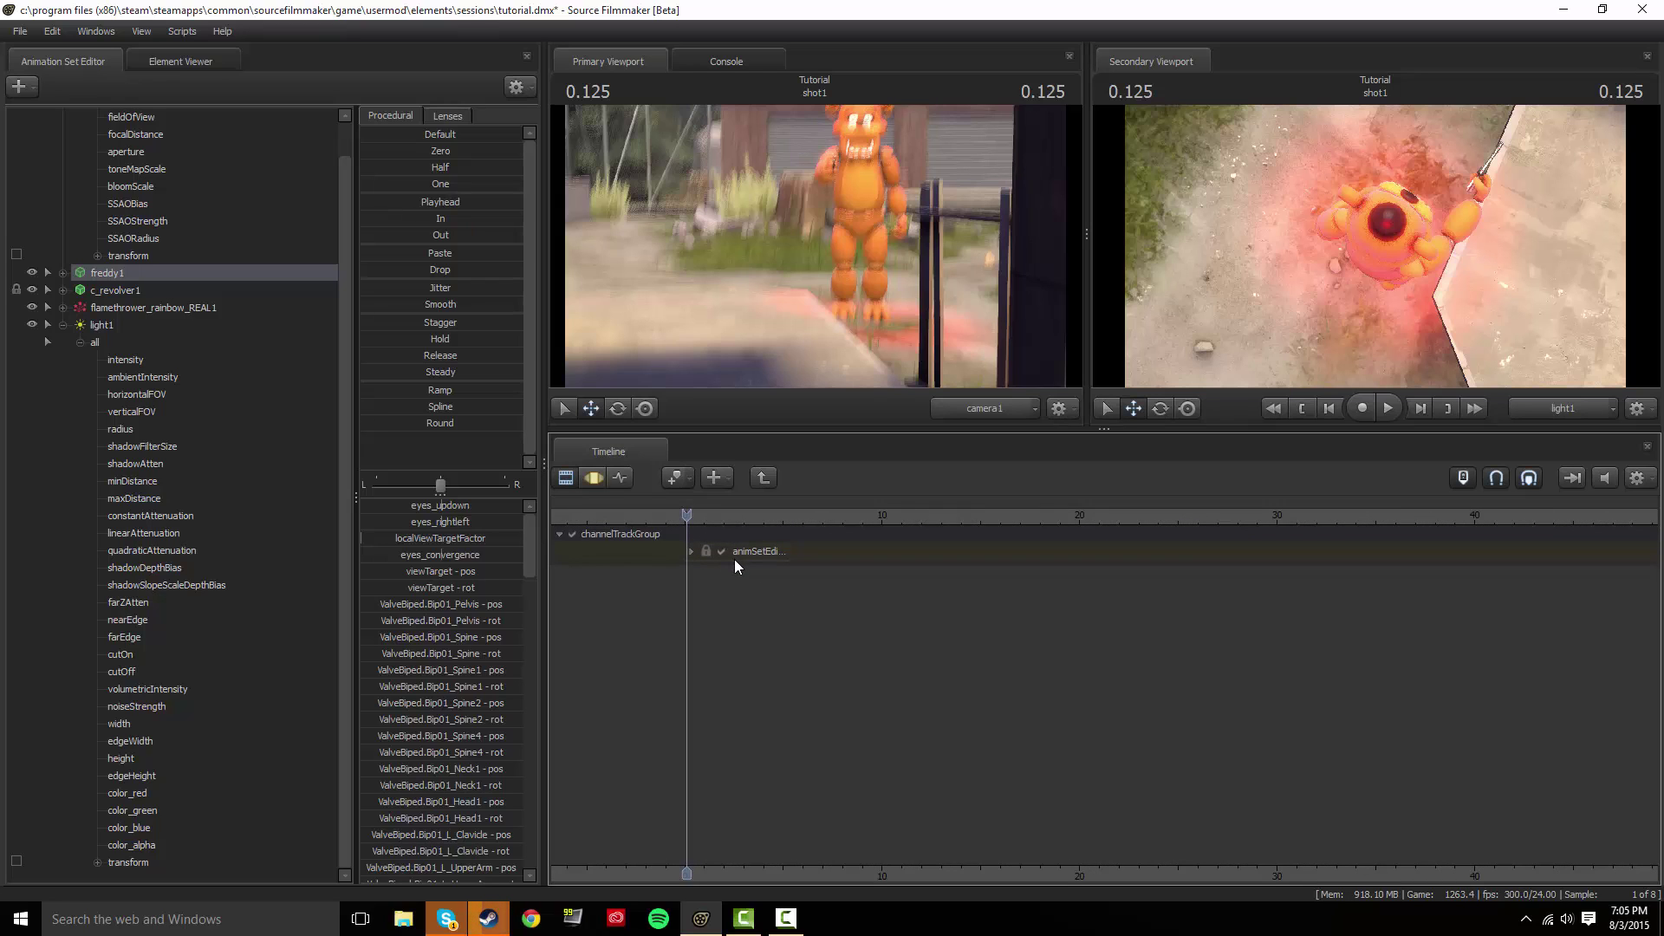
middle_drag(733, 558, 743, 633)
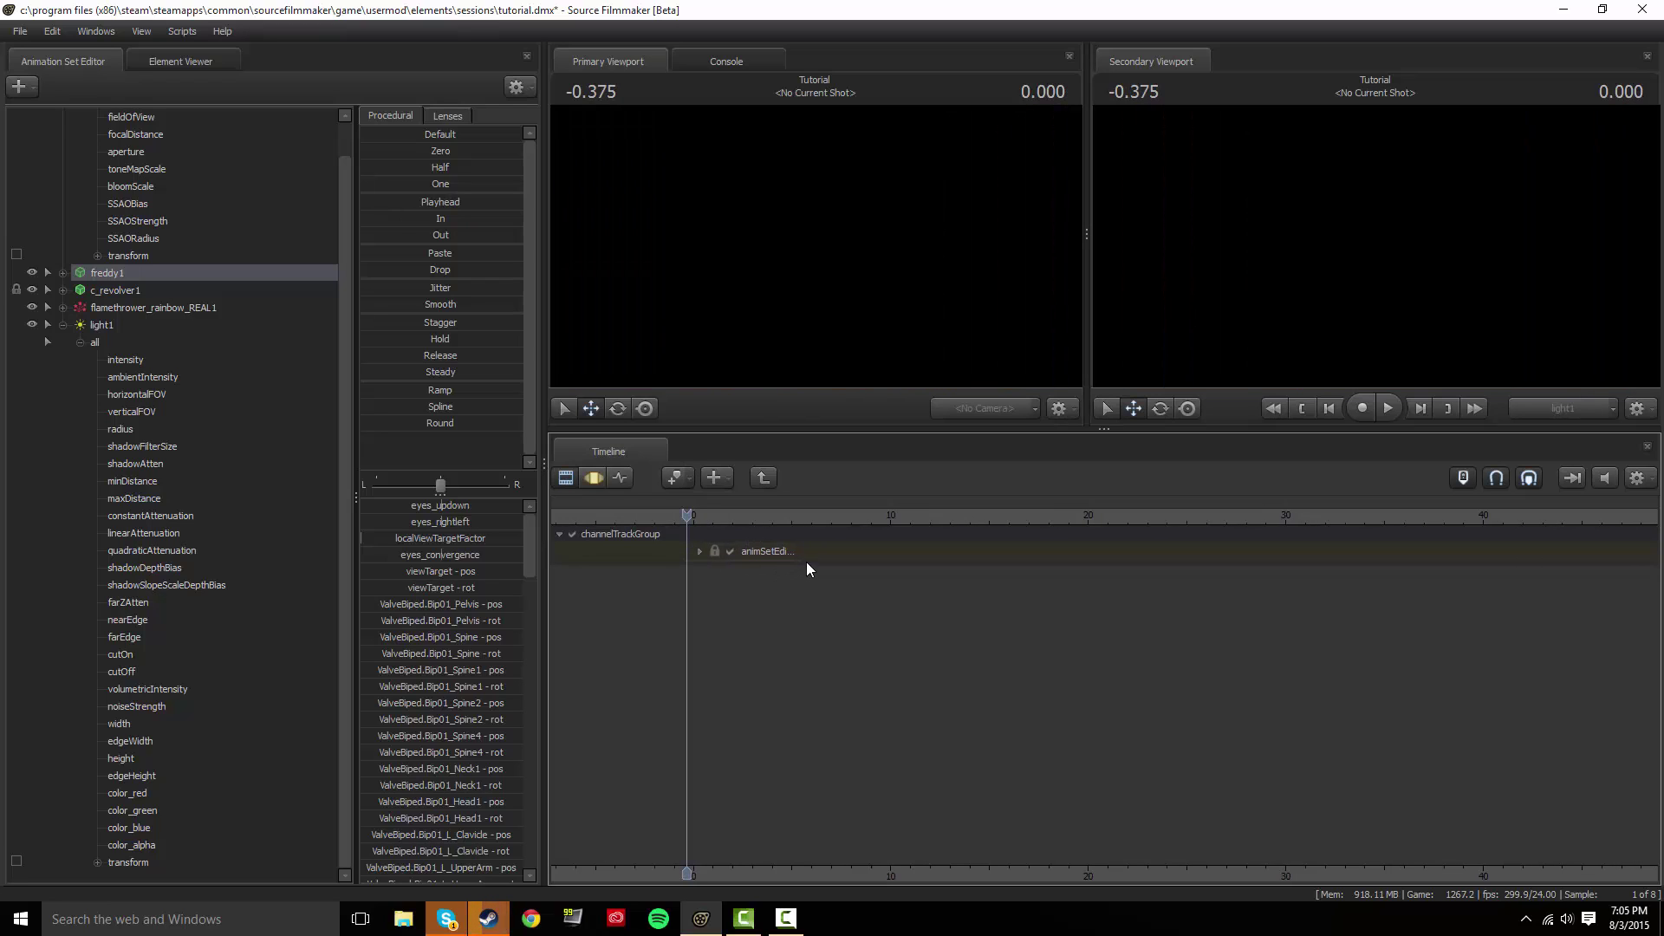
middle_drag(858, 553, 866, 647)
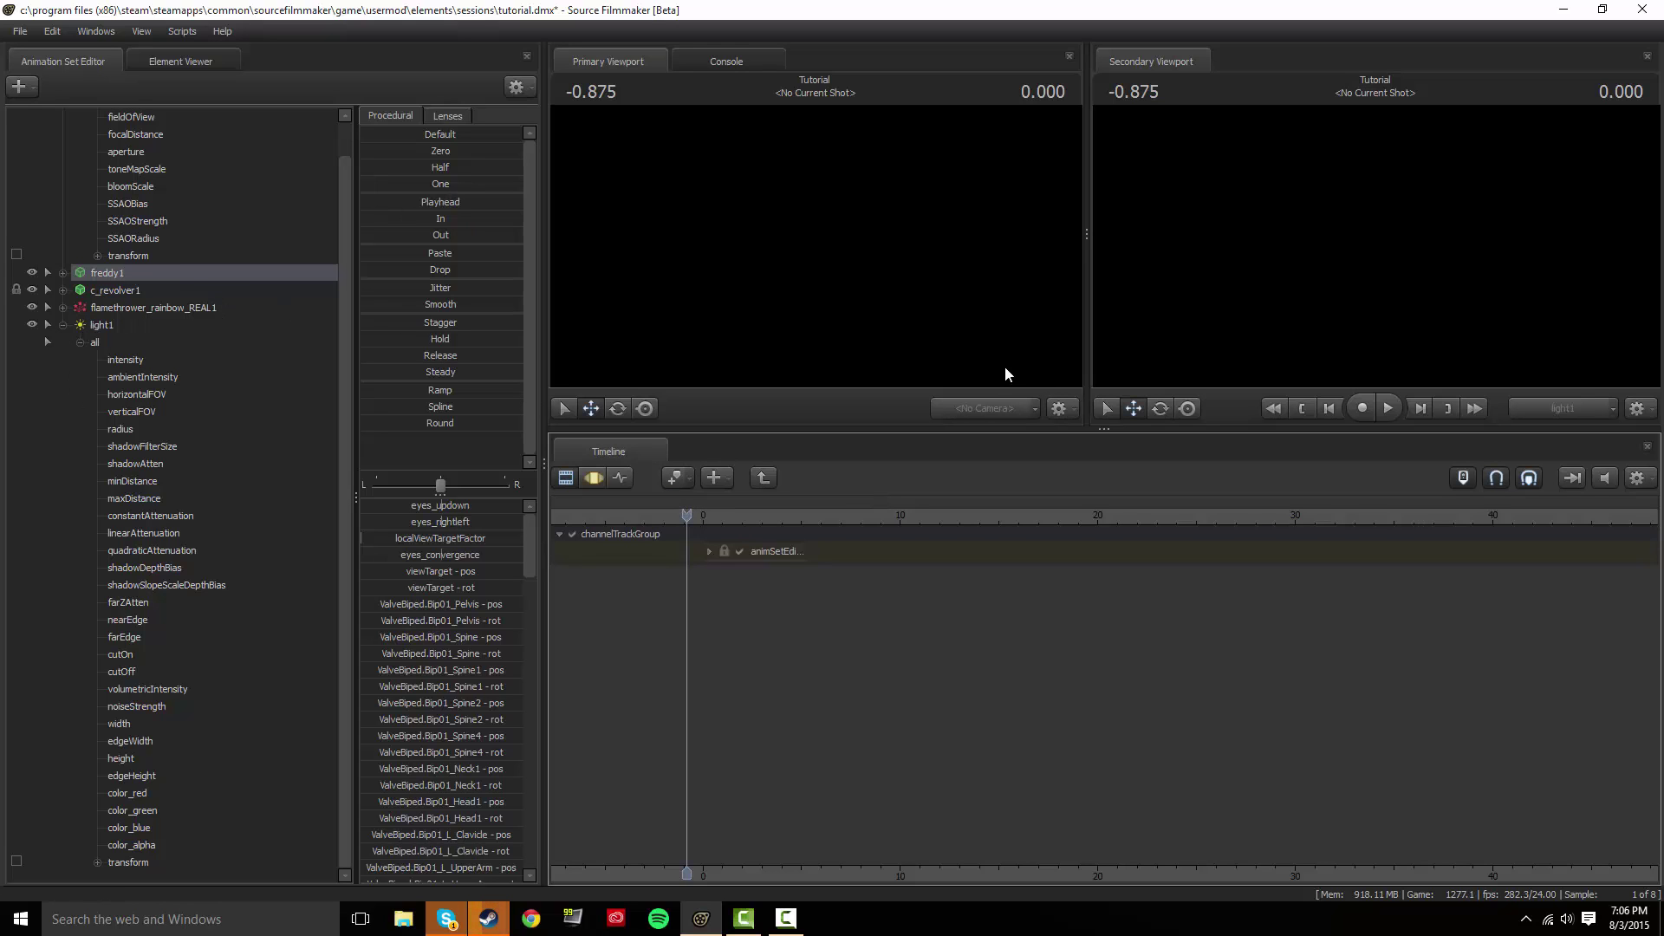
drag(686, 516, 723, 515)
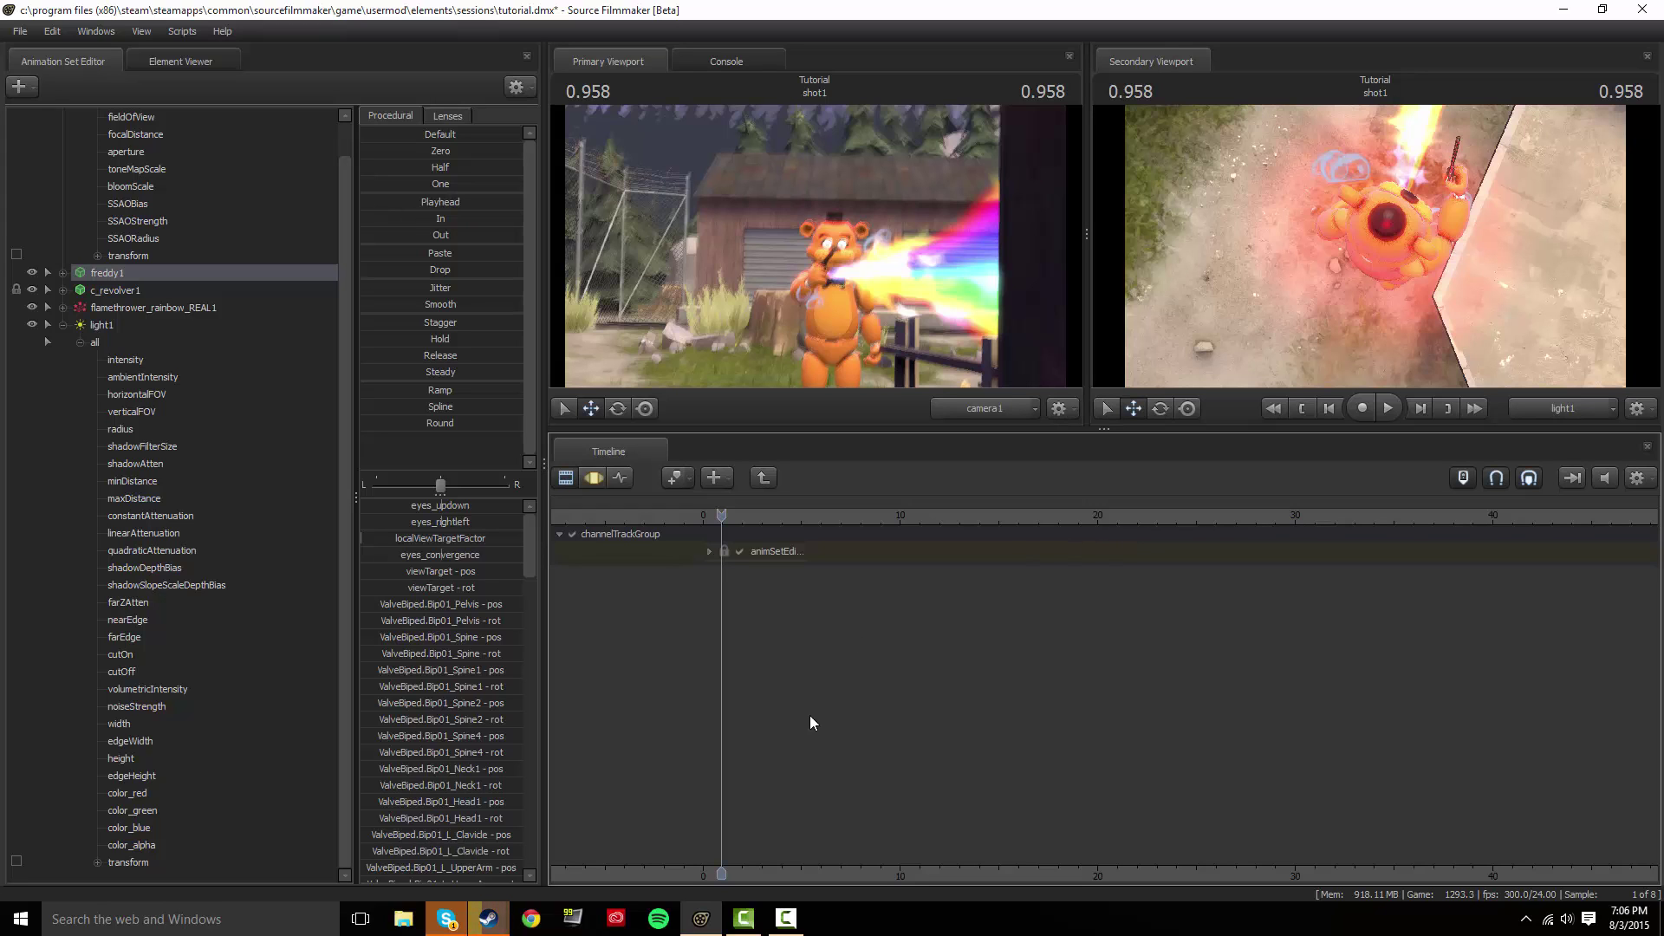
click(446, 919)
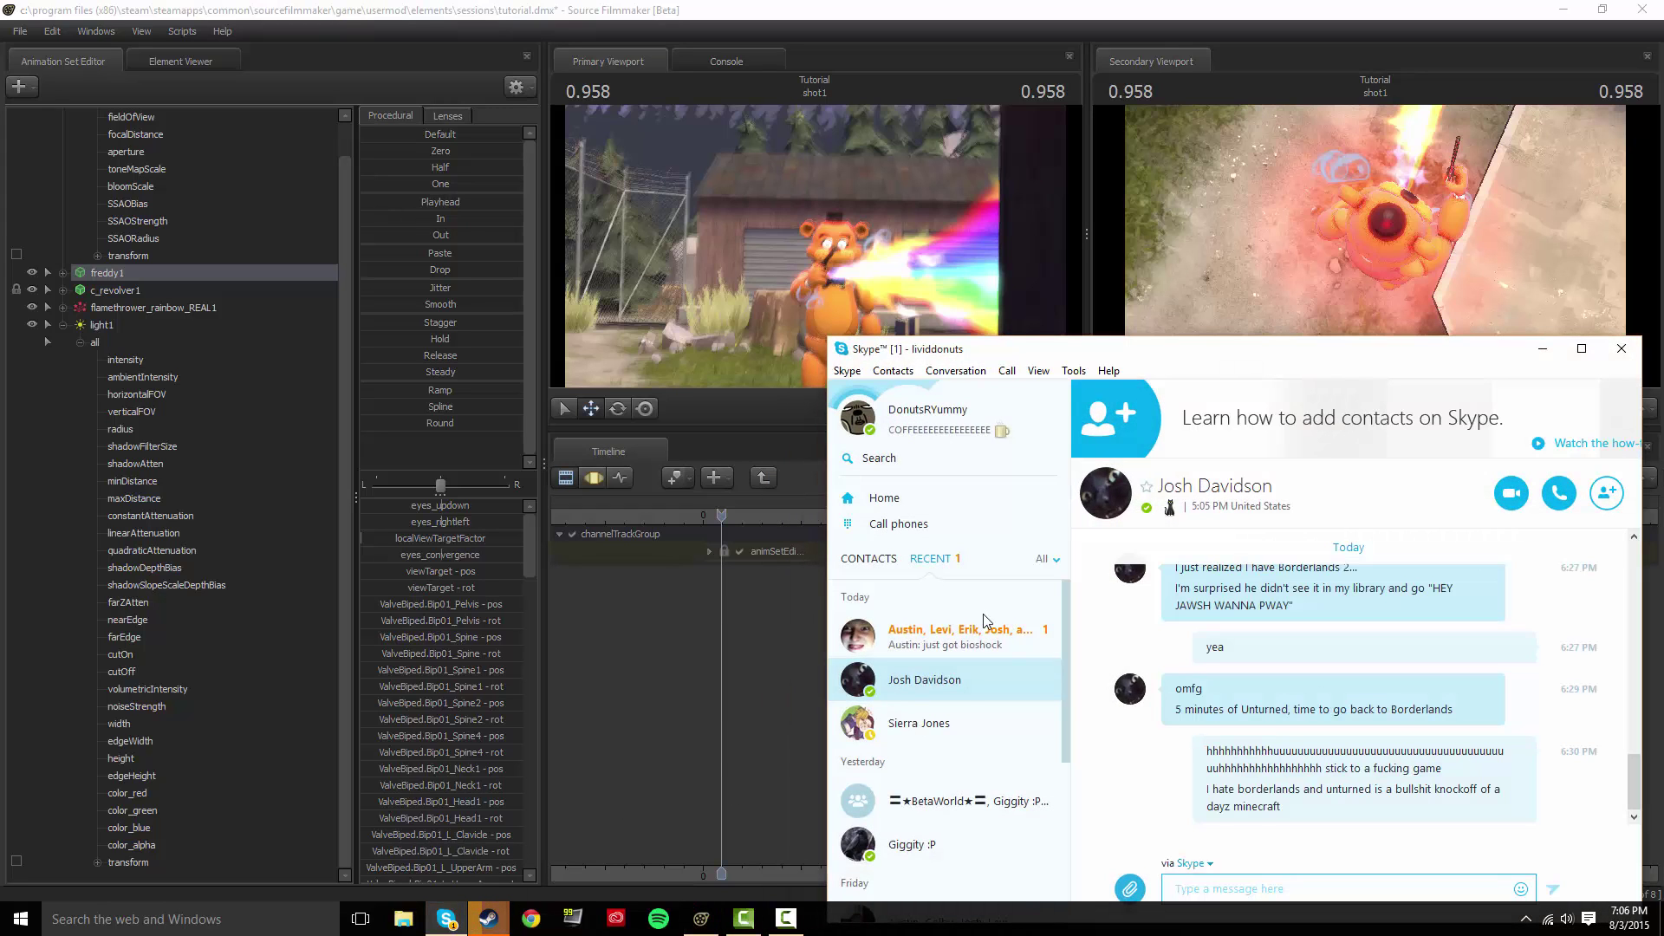
click(1542, 349)
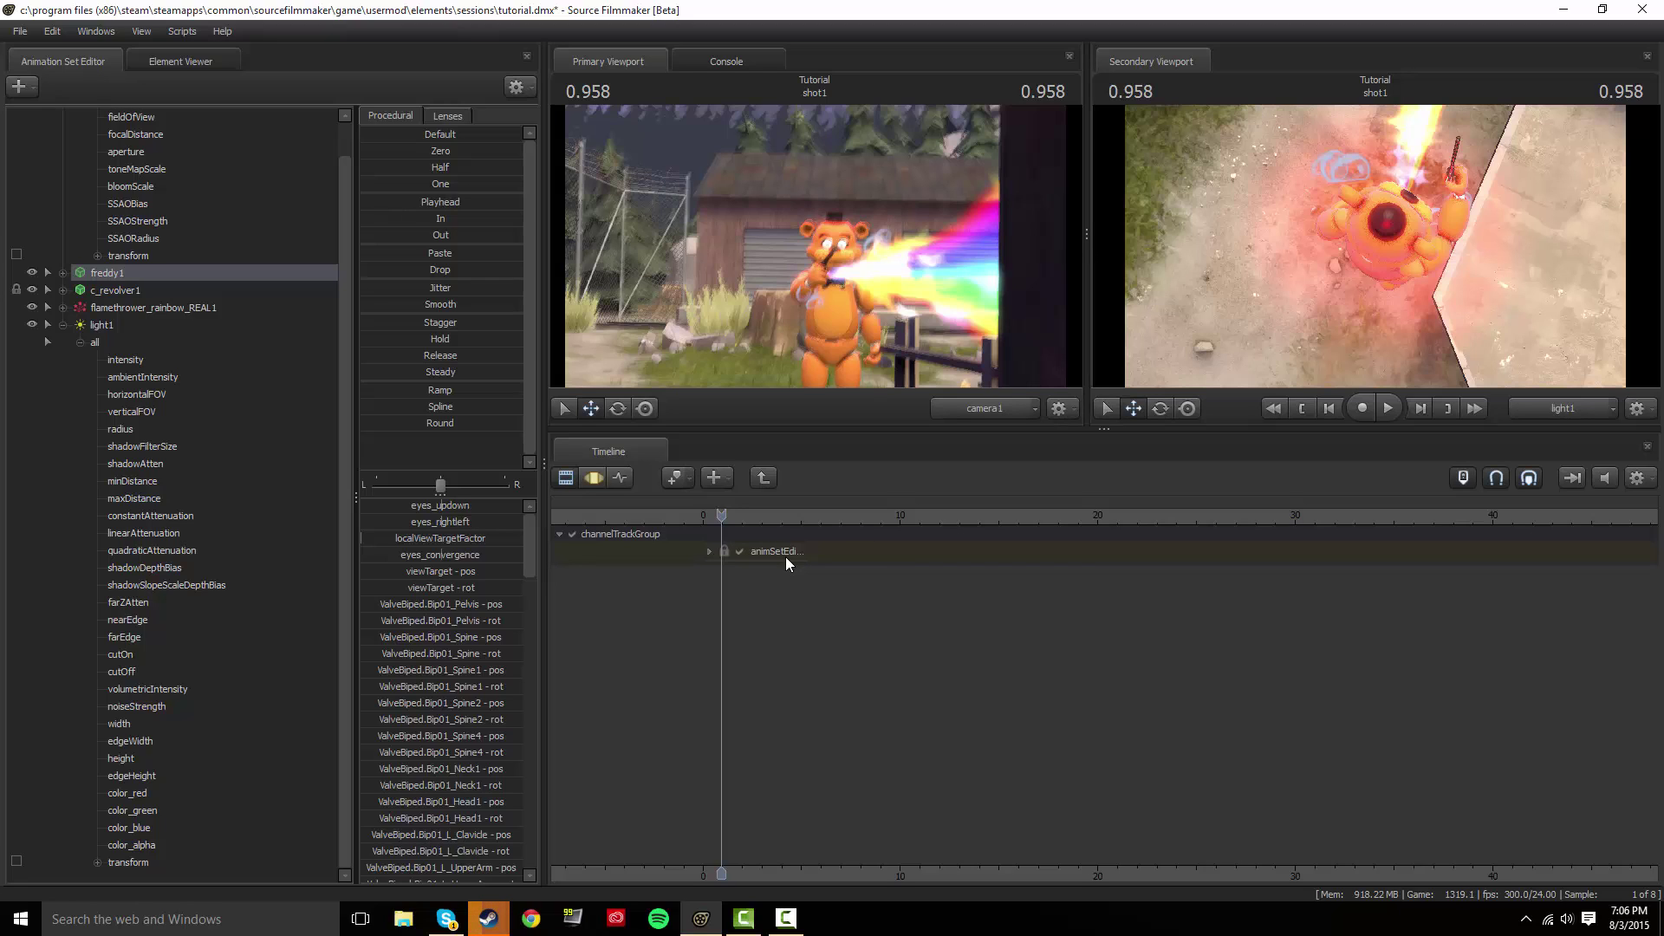
Collapse the control lists of camera1 and light1 and show the options for creating a new animation set.
scroll(275, 431, up, 1)
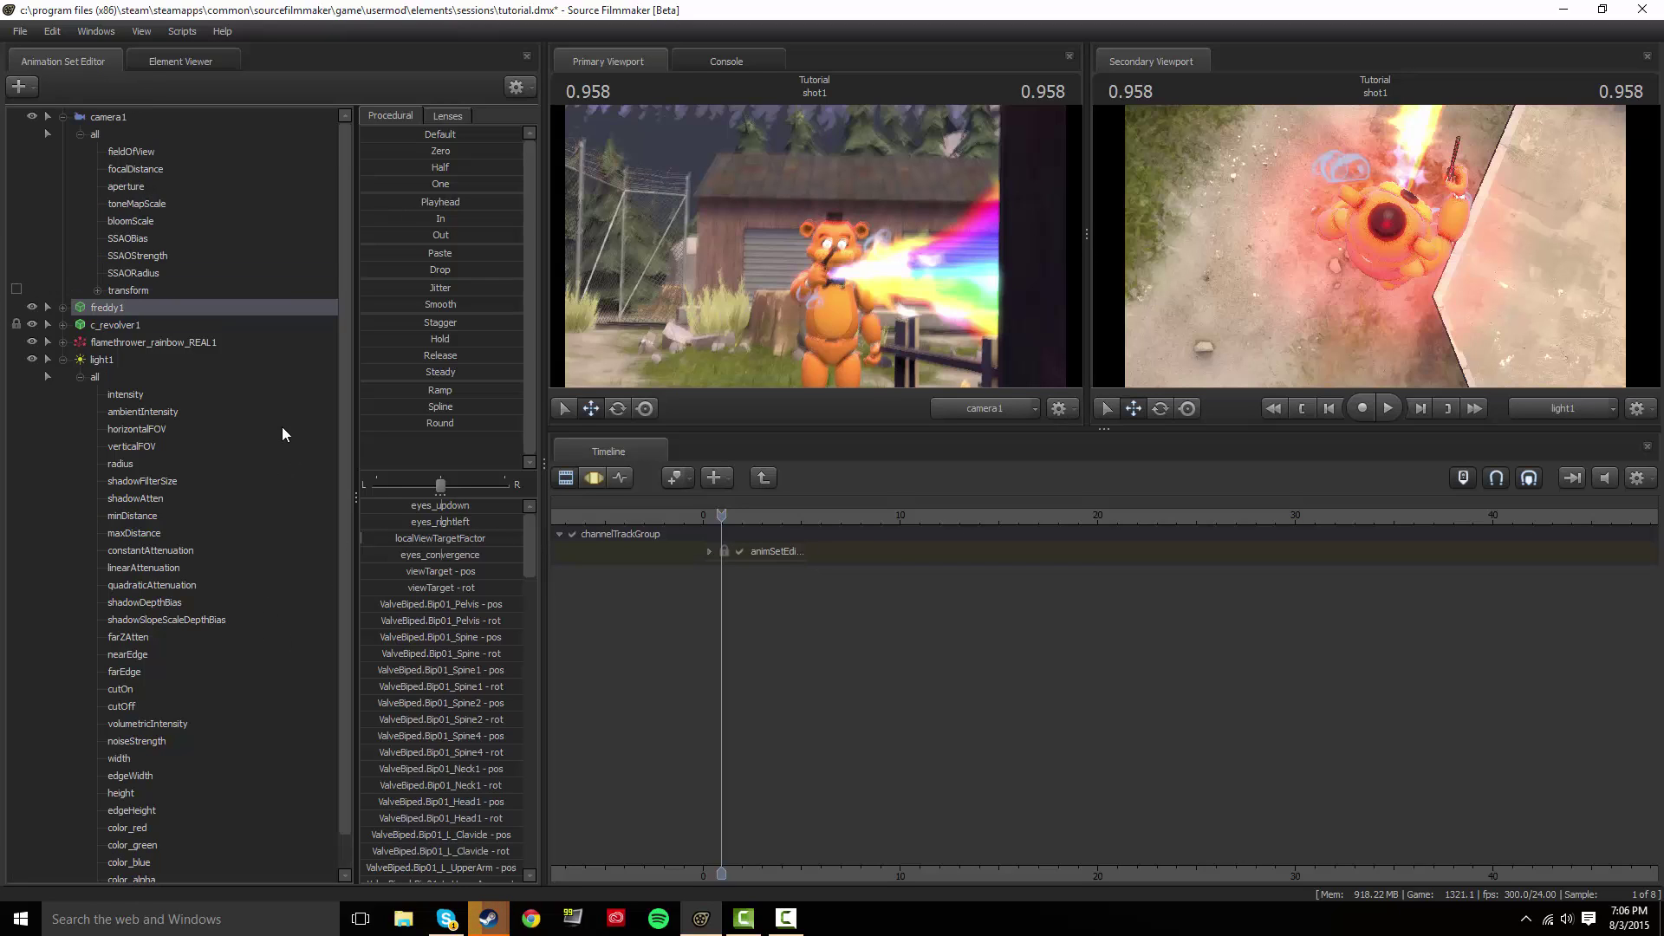
click(63, 117)
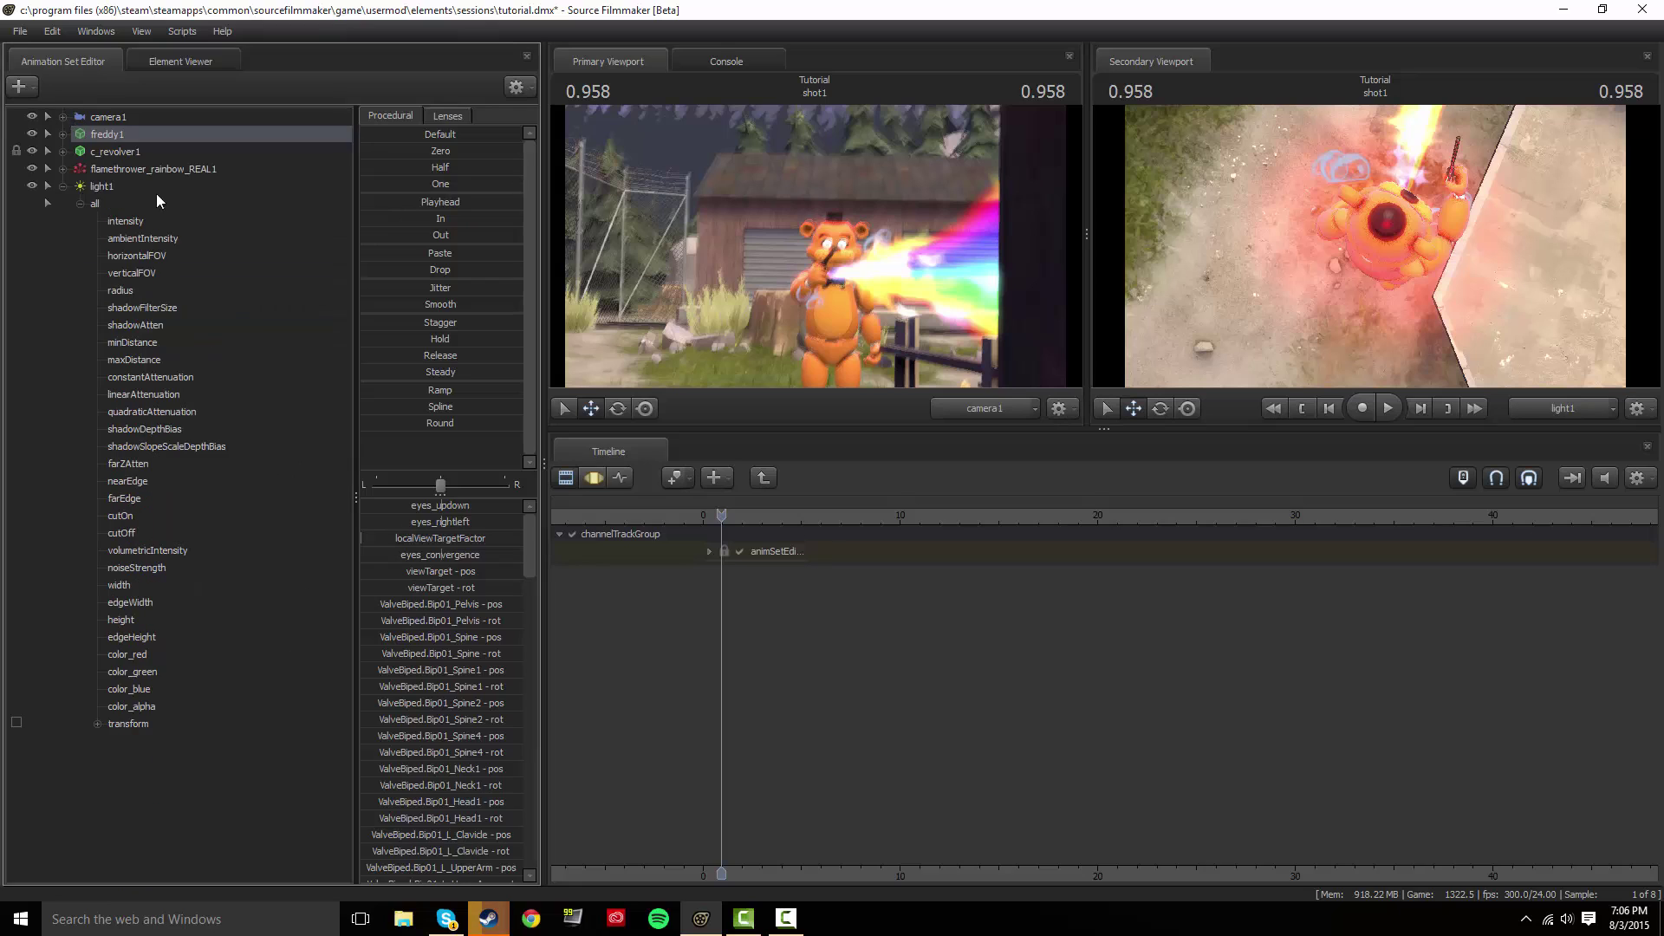
click(62, 184)
click(19, 86)
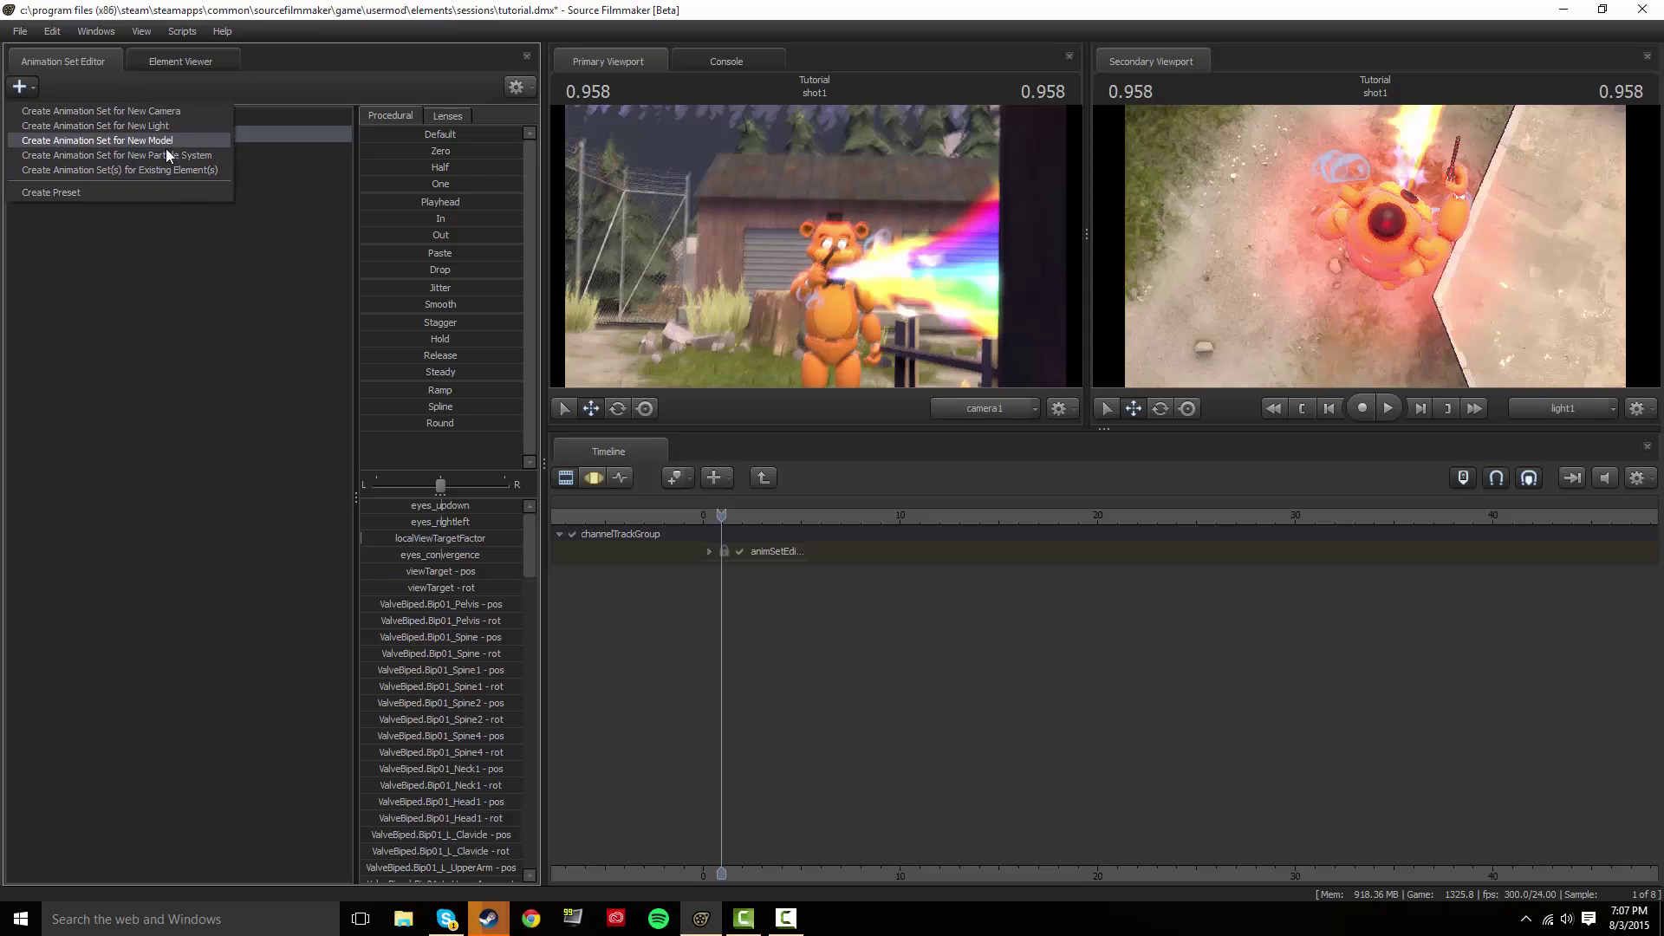
Start a movie export and save the modified session before continuing.
click(19, 31)
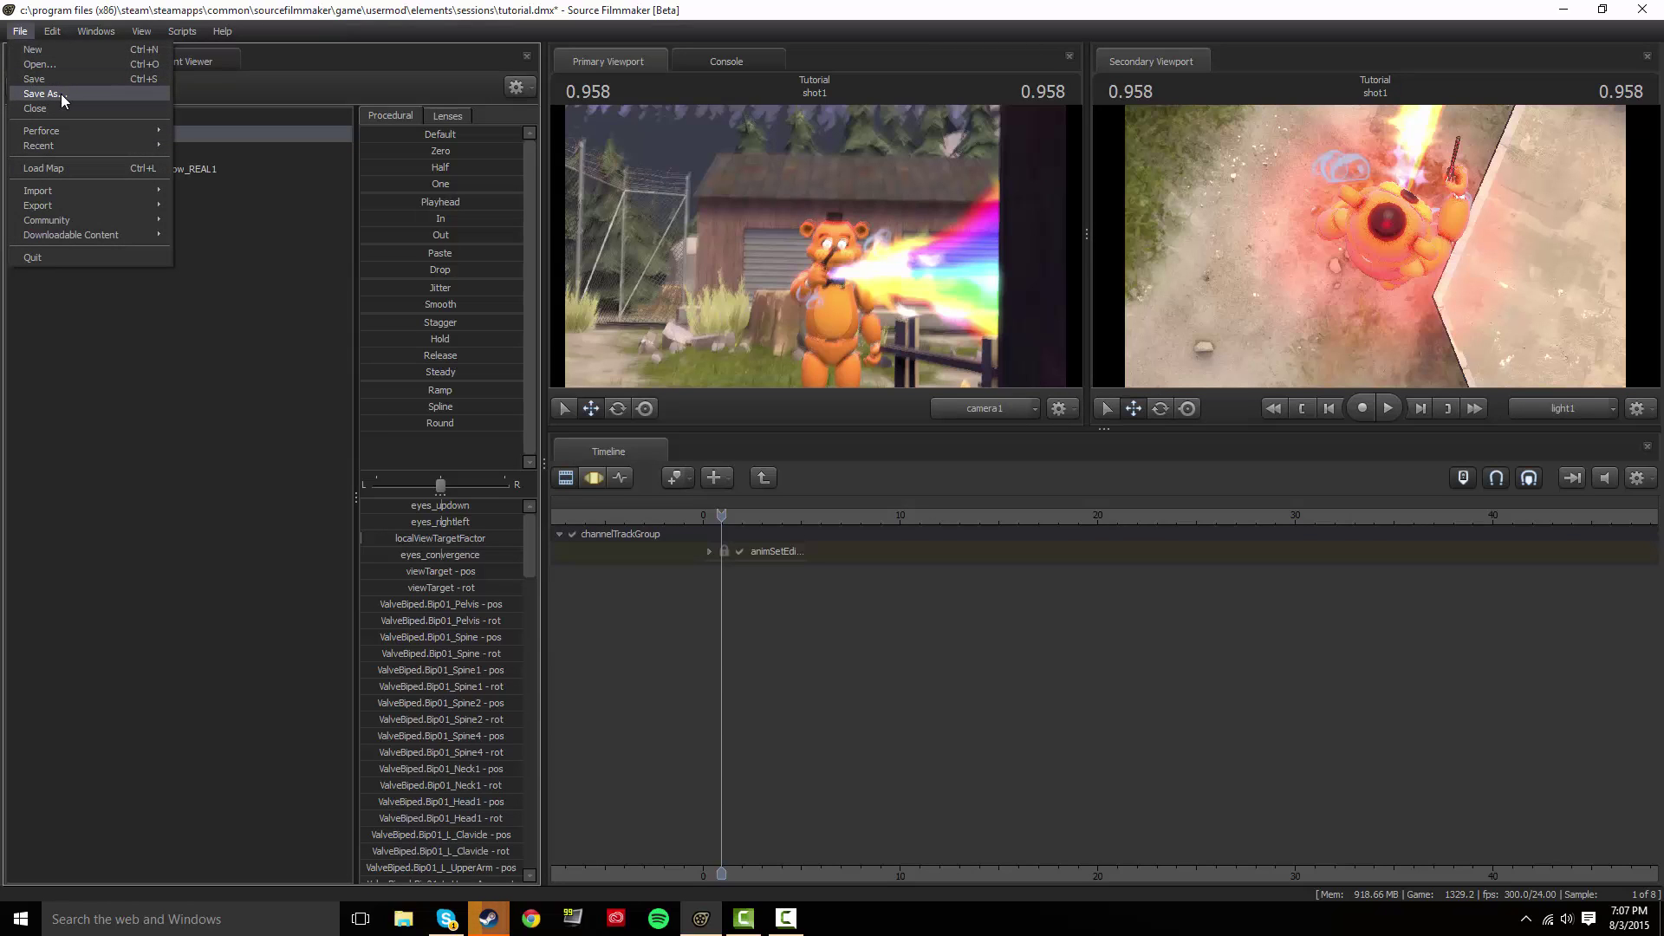
mouse_move(85, 205)
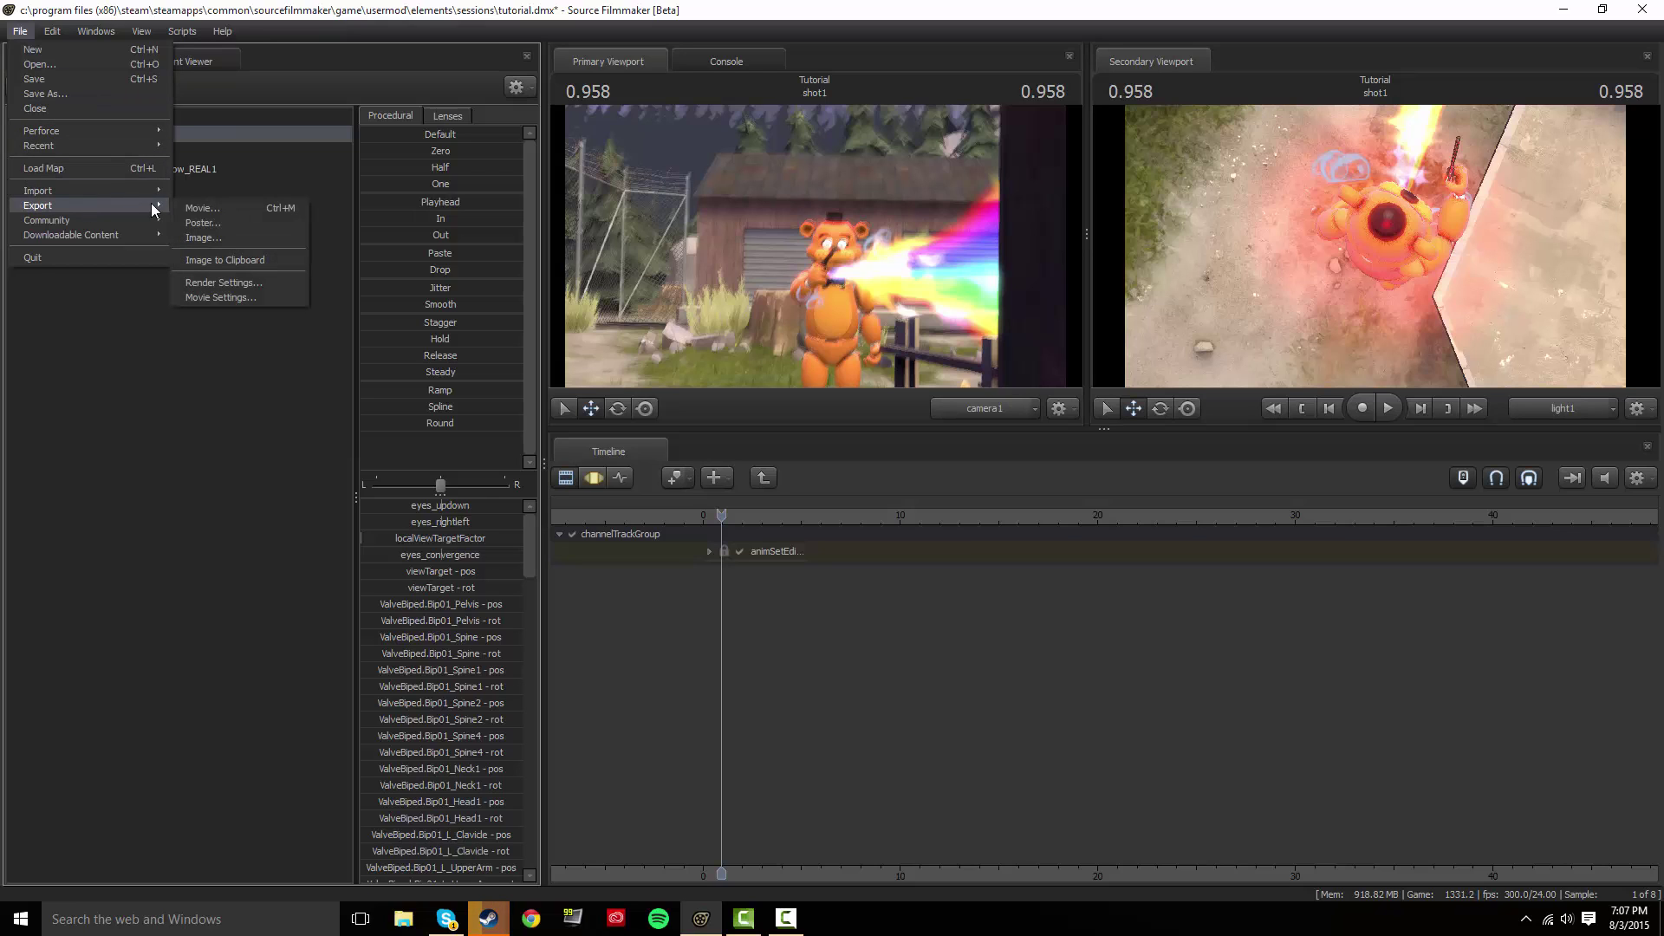
click(200, 208)
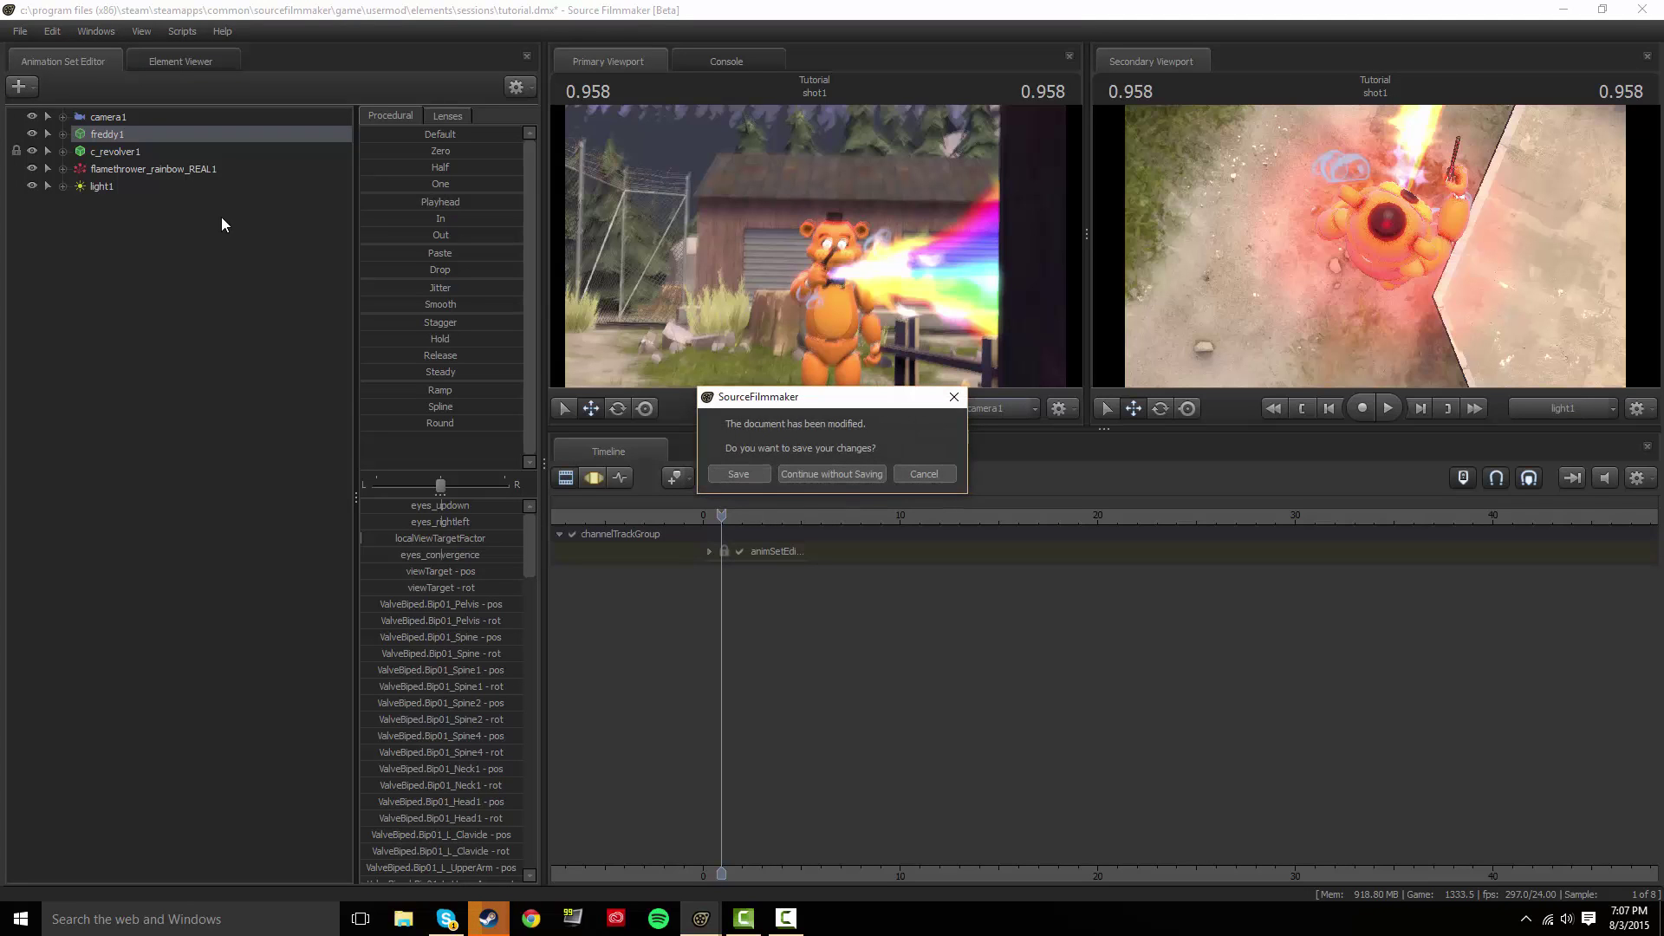
click(756, 469)
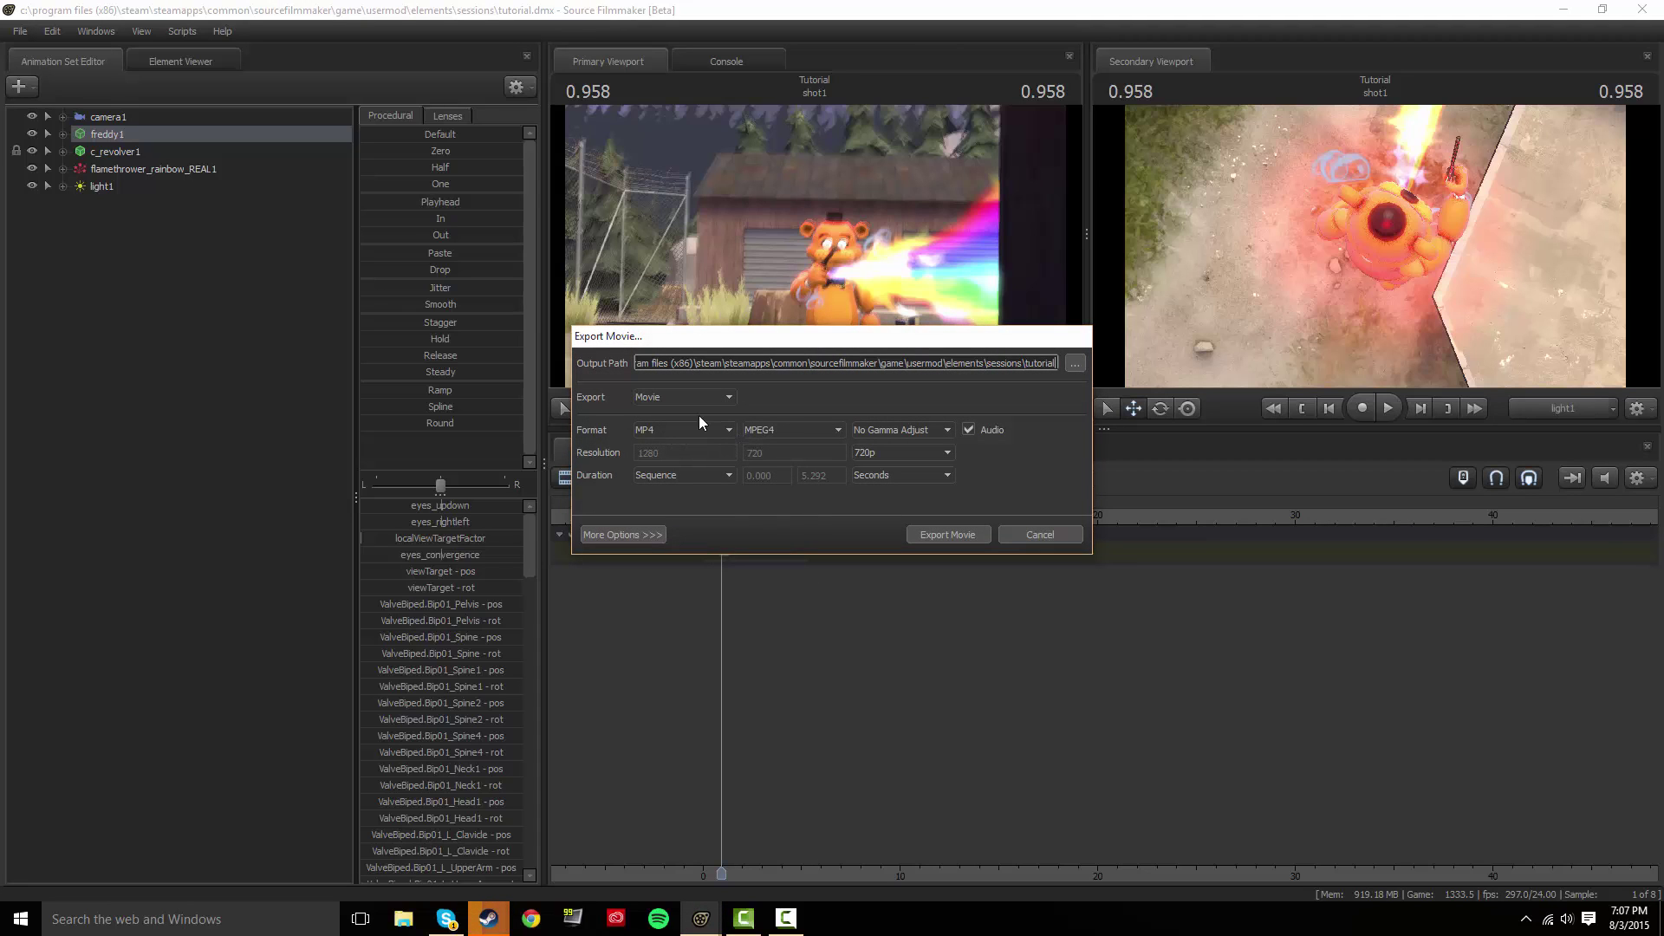
Check the gamma, format and export type choices, keeping No Gamma Adjust, MP4 and Movie.
click(858, 430)
click(871, 445)
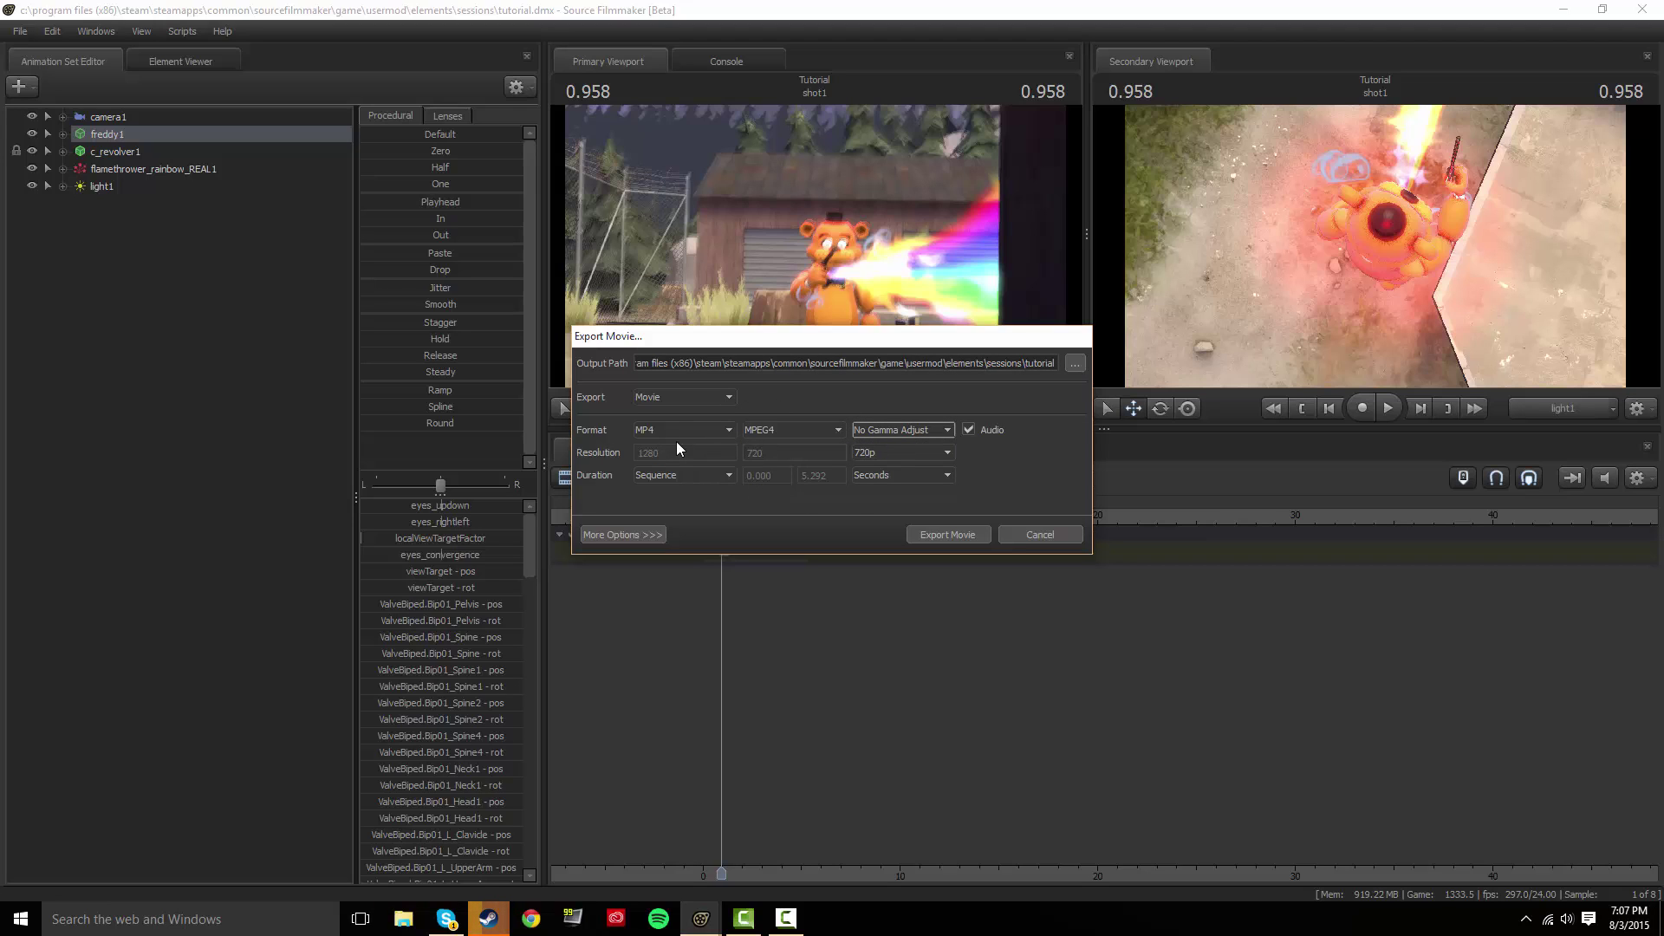
click(638, 428)
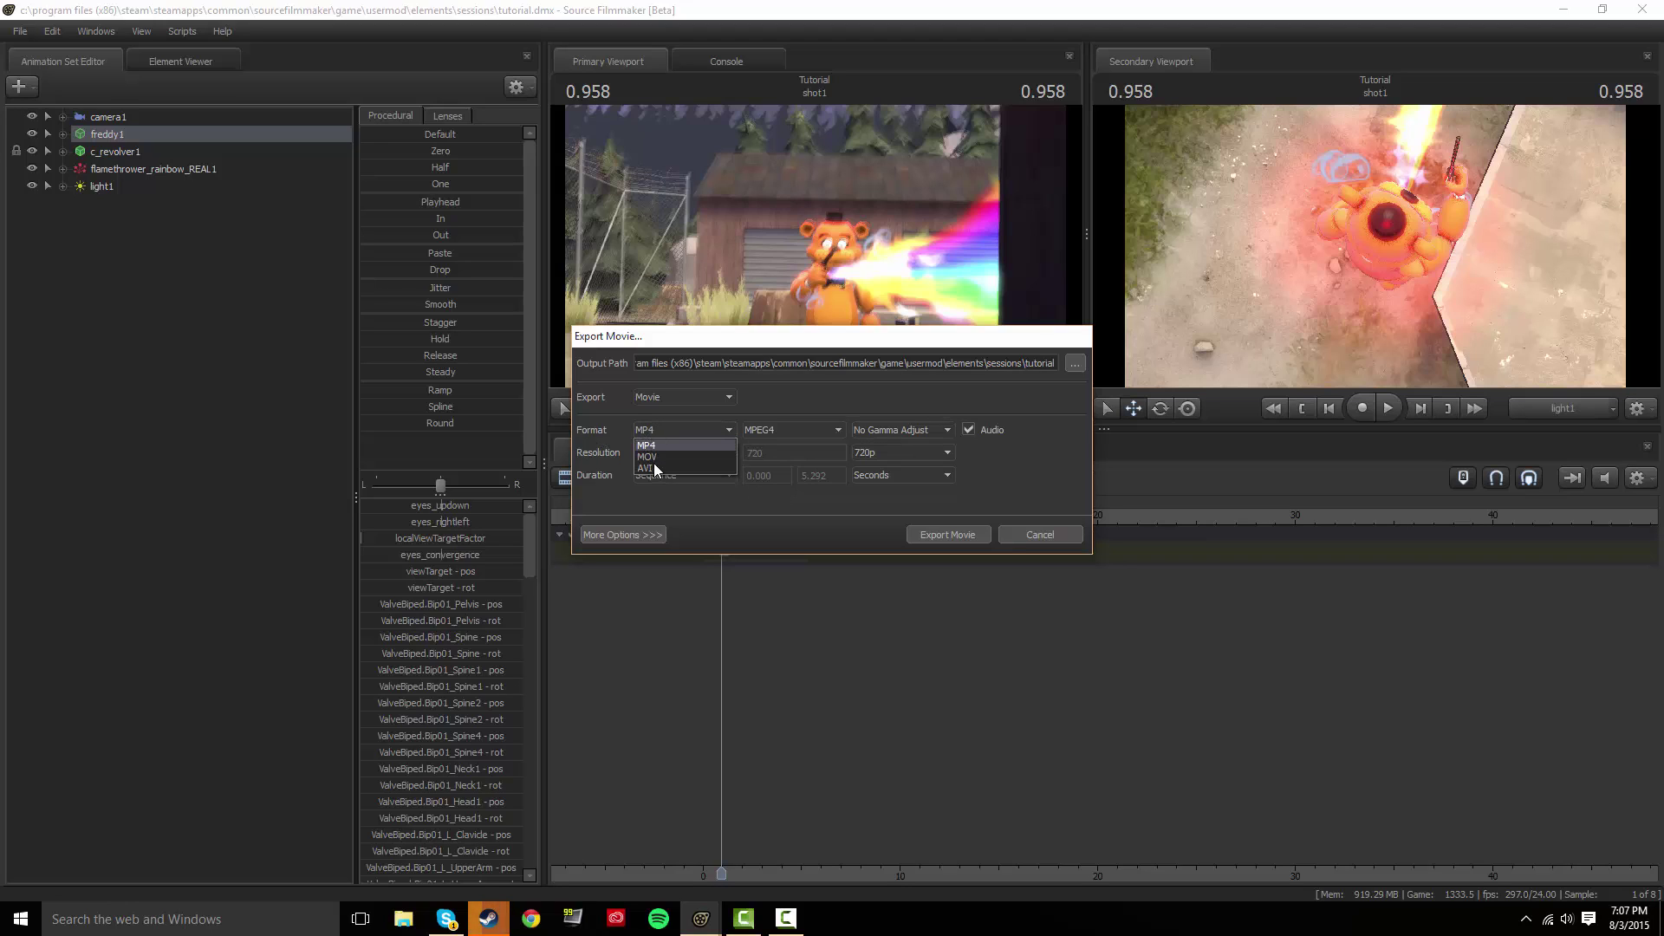
click(659, 442)
click(654, 392)
click(658, 395)
click(658, 396)
click(664, 412)
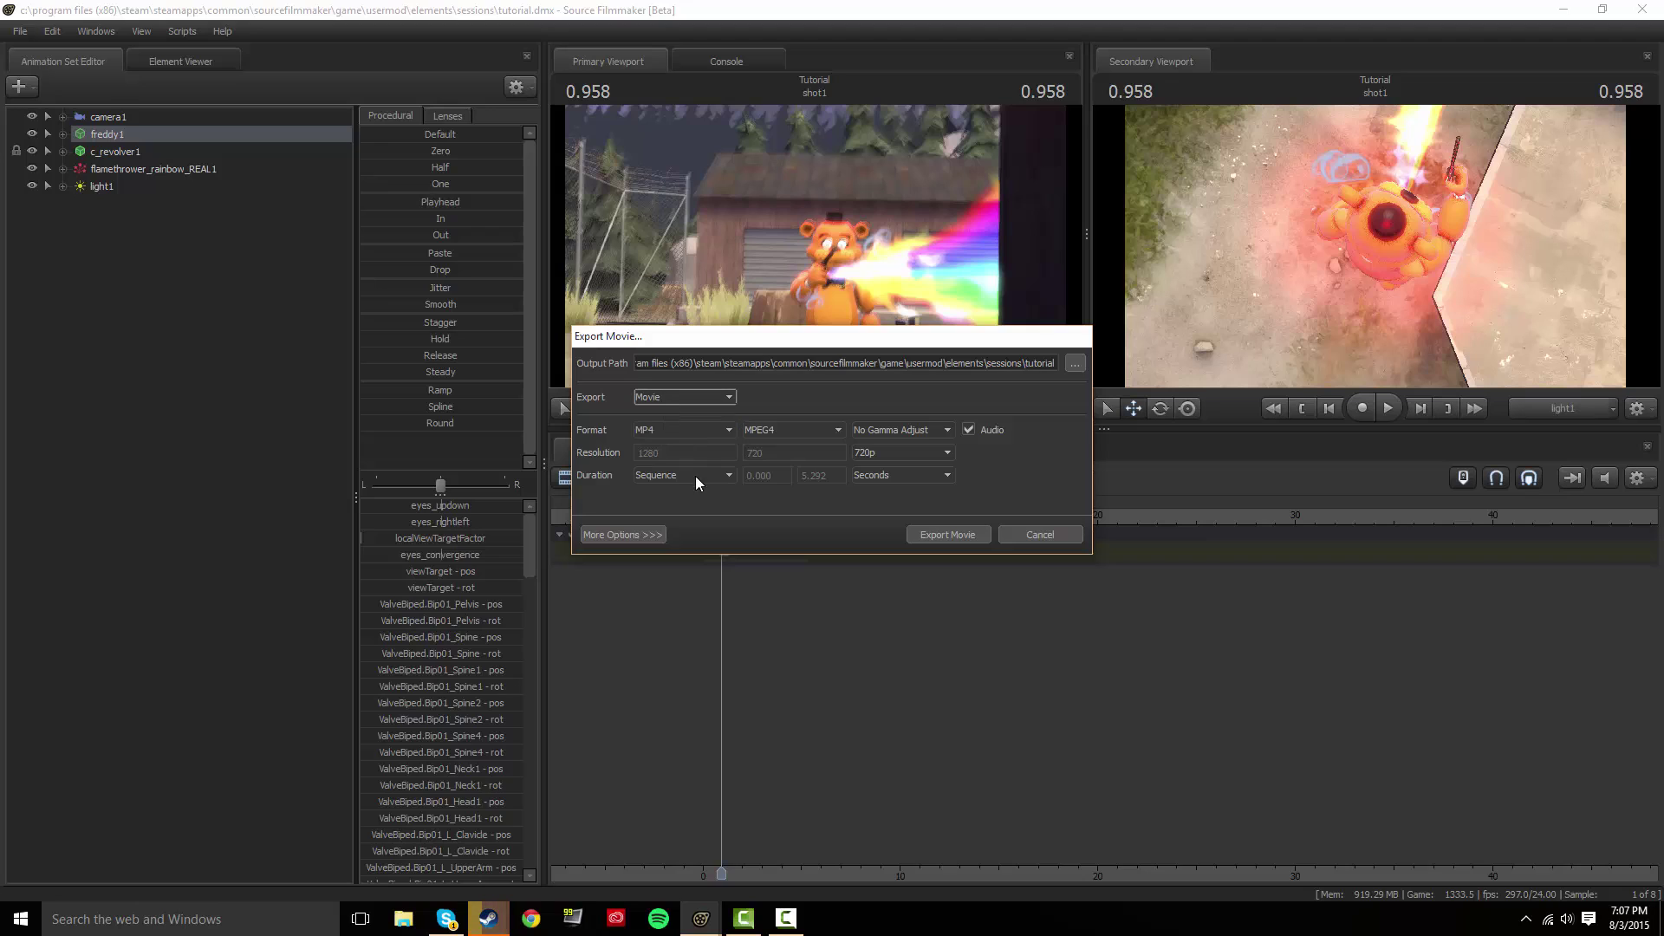
Export the movie with the Sequence duration, 720p resolution and No Gamma Adjust.
click(690, 473)
click(698, 479)
click(892, 452)
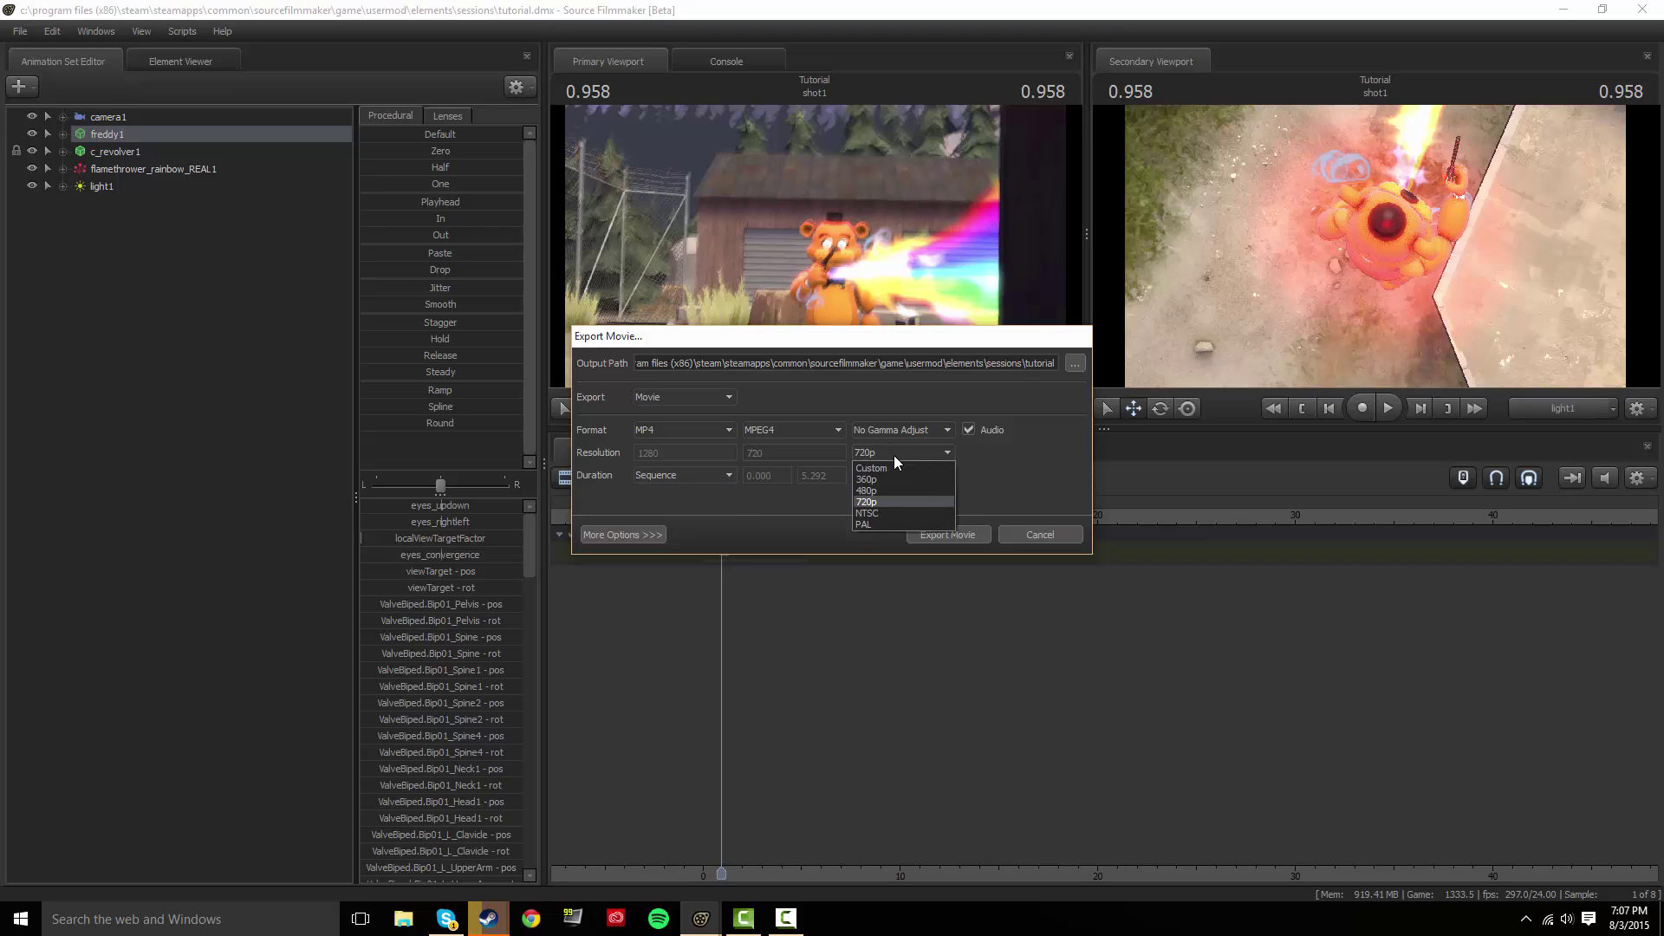
click(893, 456)
click(900, 433)
click(900, 433)
click(910, 431)
click(912, 432)
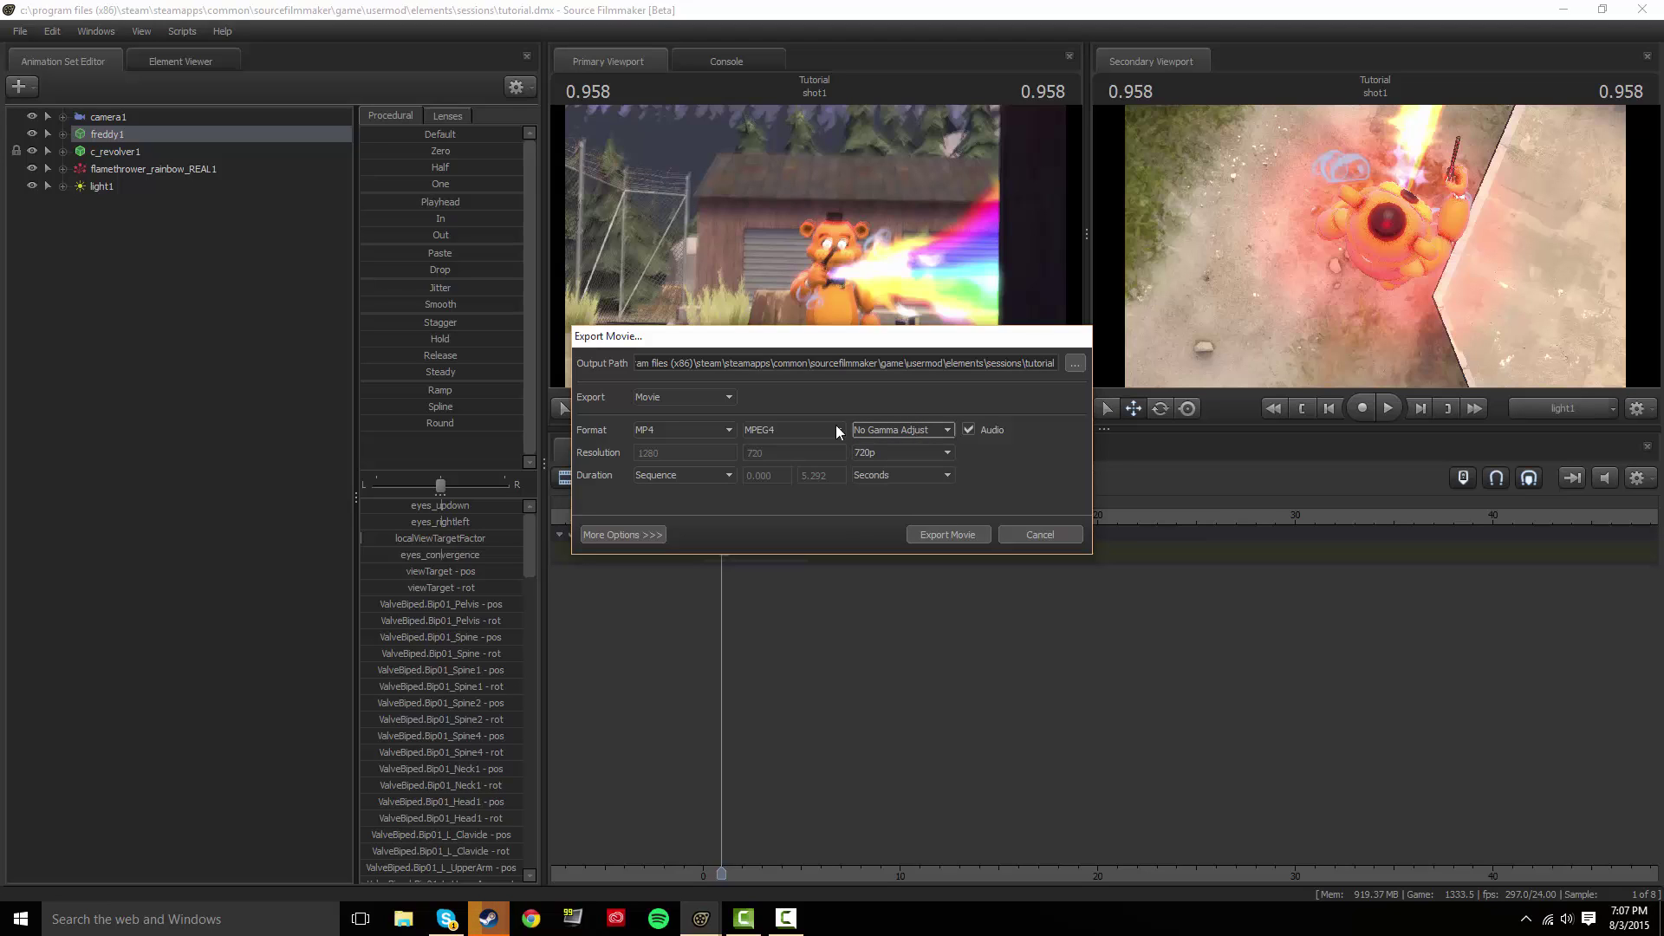
click(894, 425)
click(898, 429)
click(940, 538)
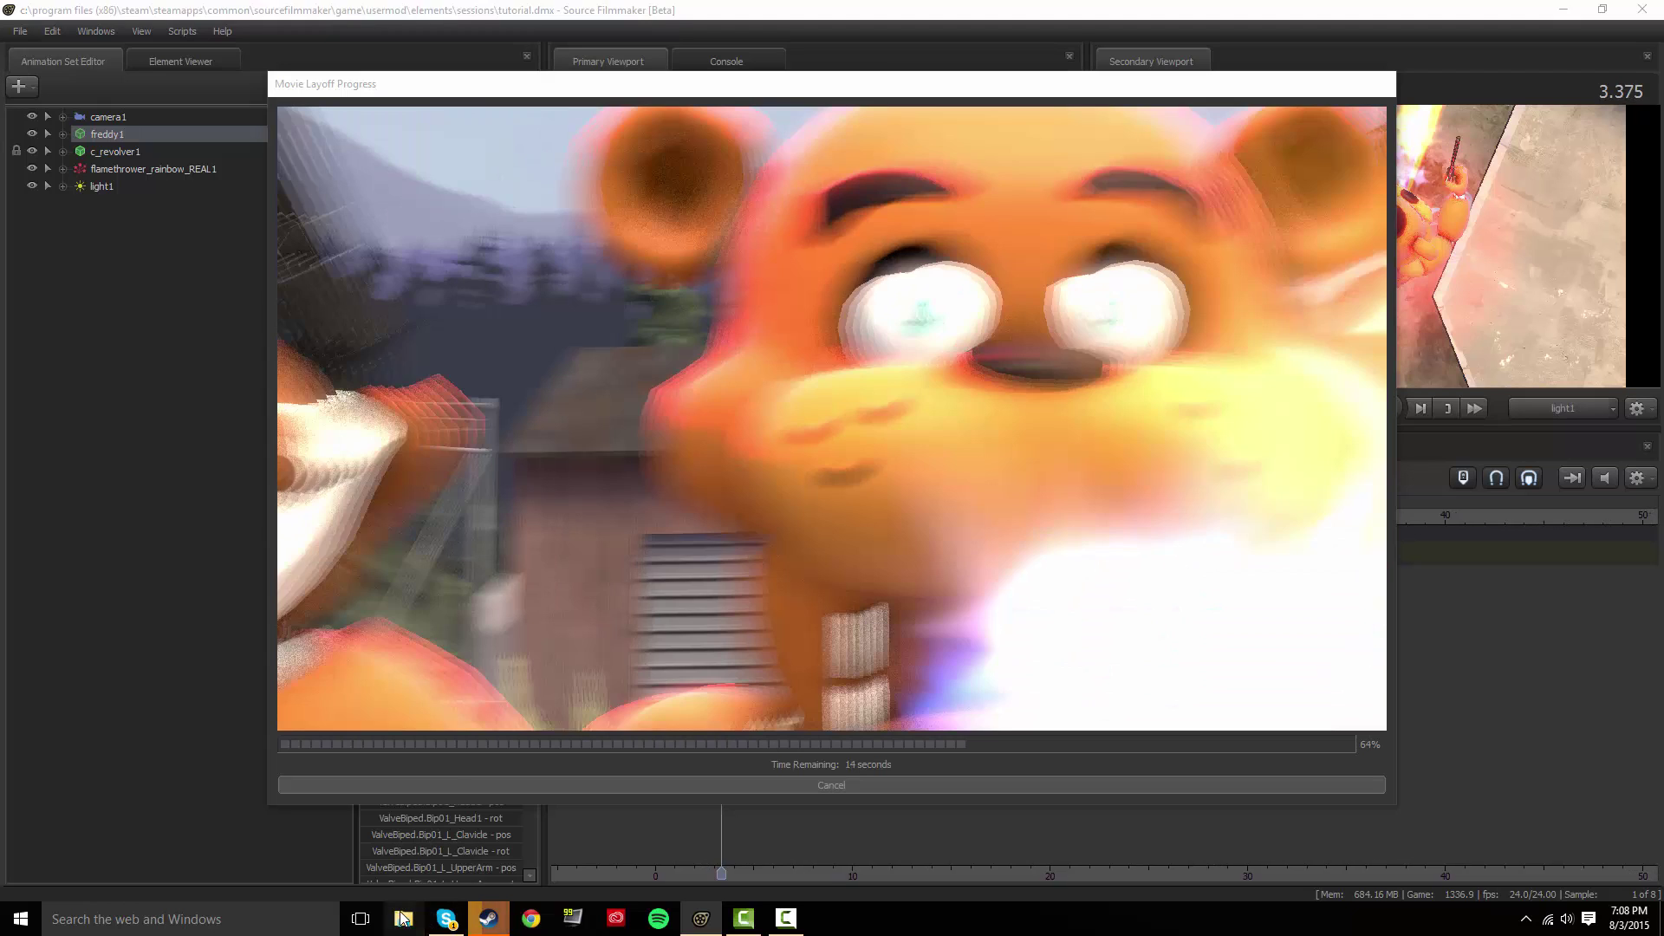
Switch to File Explorer and open the Program Files (x86) folder on drive C.
click(403, 917)
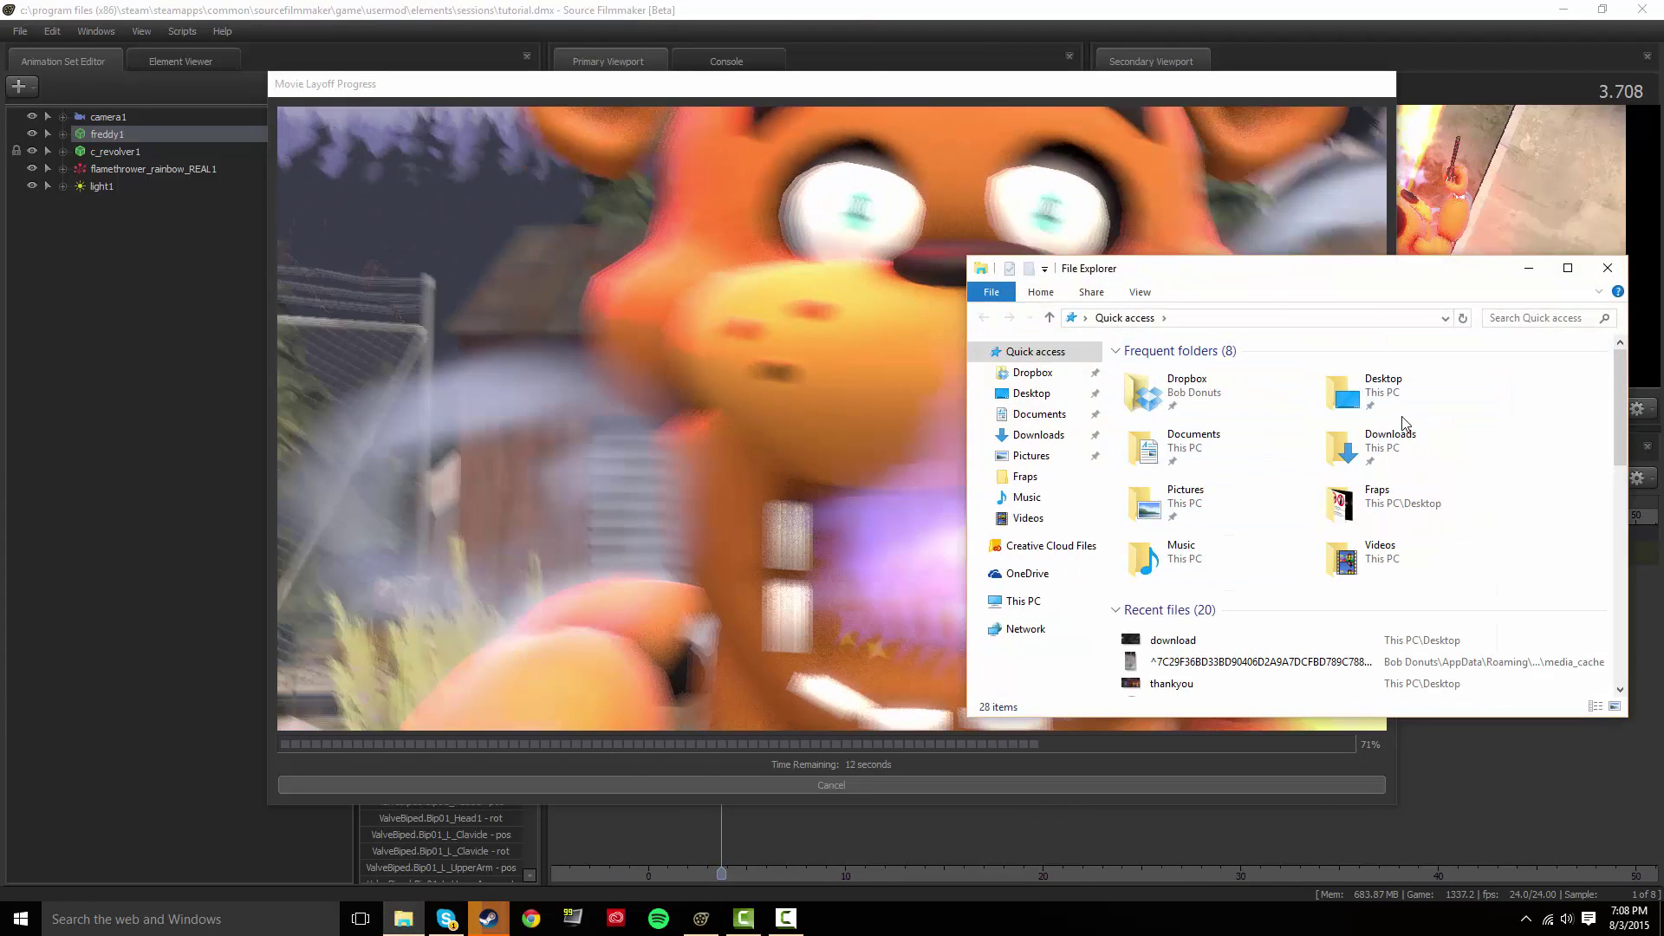
double_click(1418, 442)
click(984, 318)
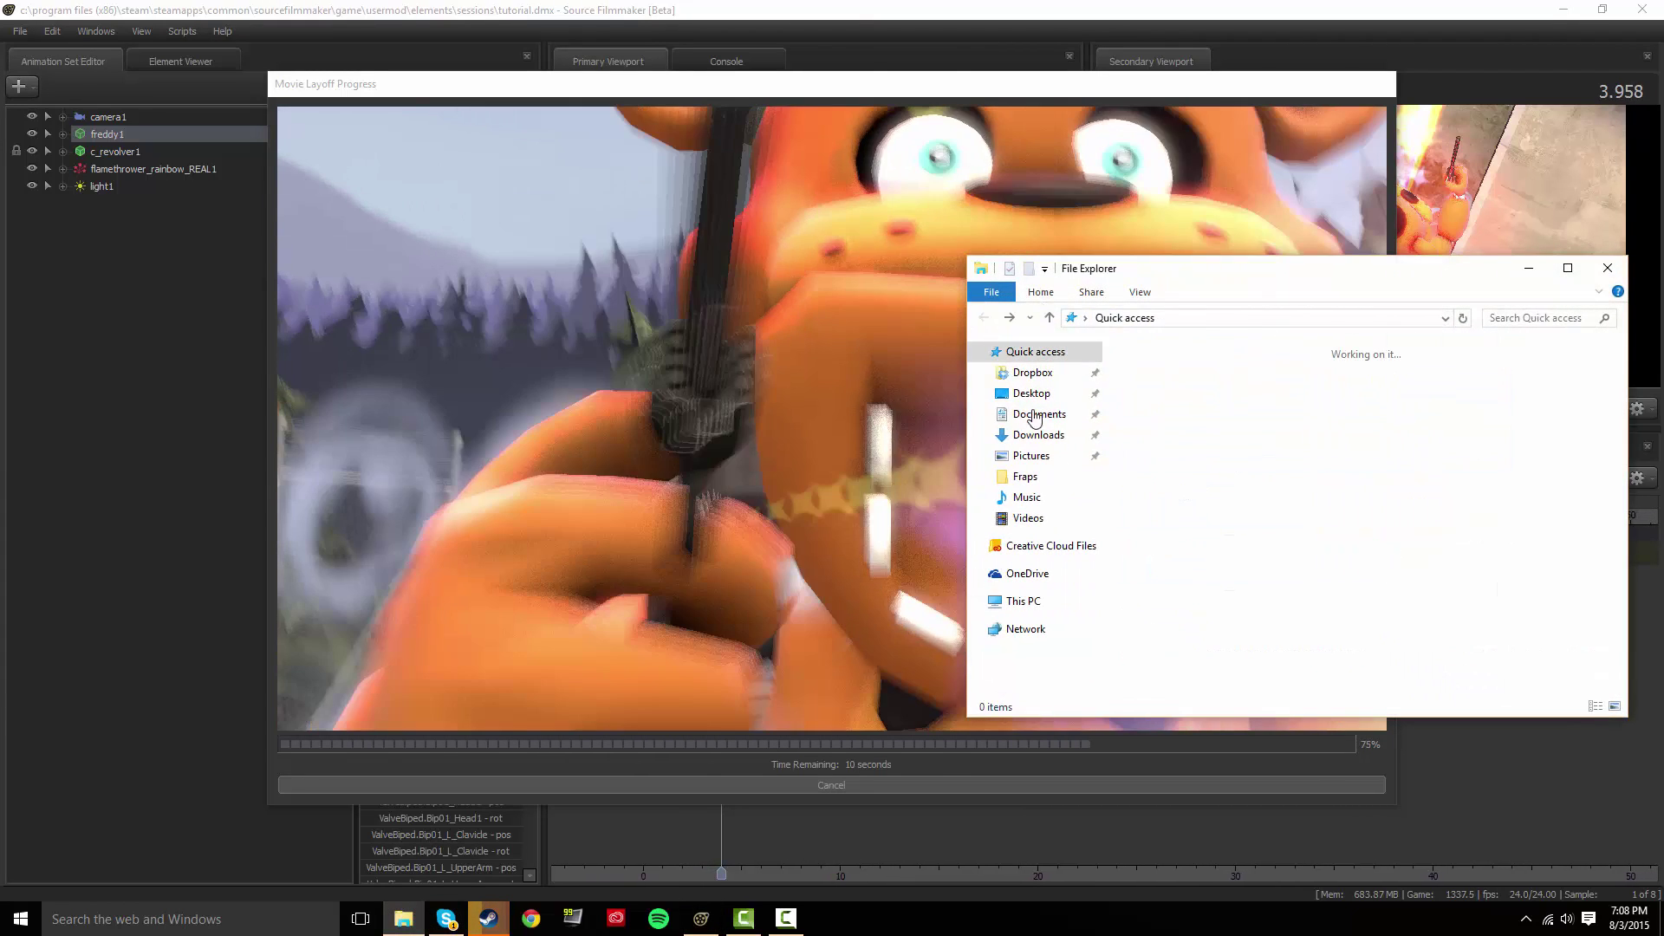
click(1027, 601)
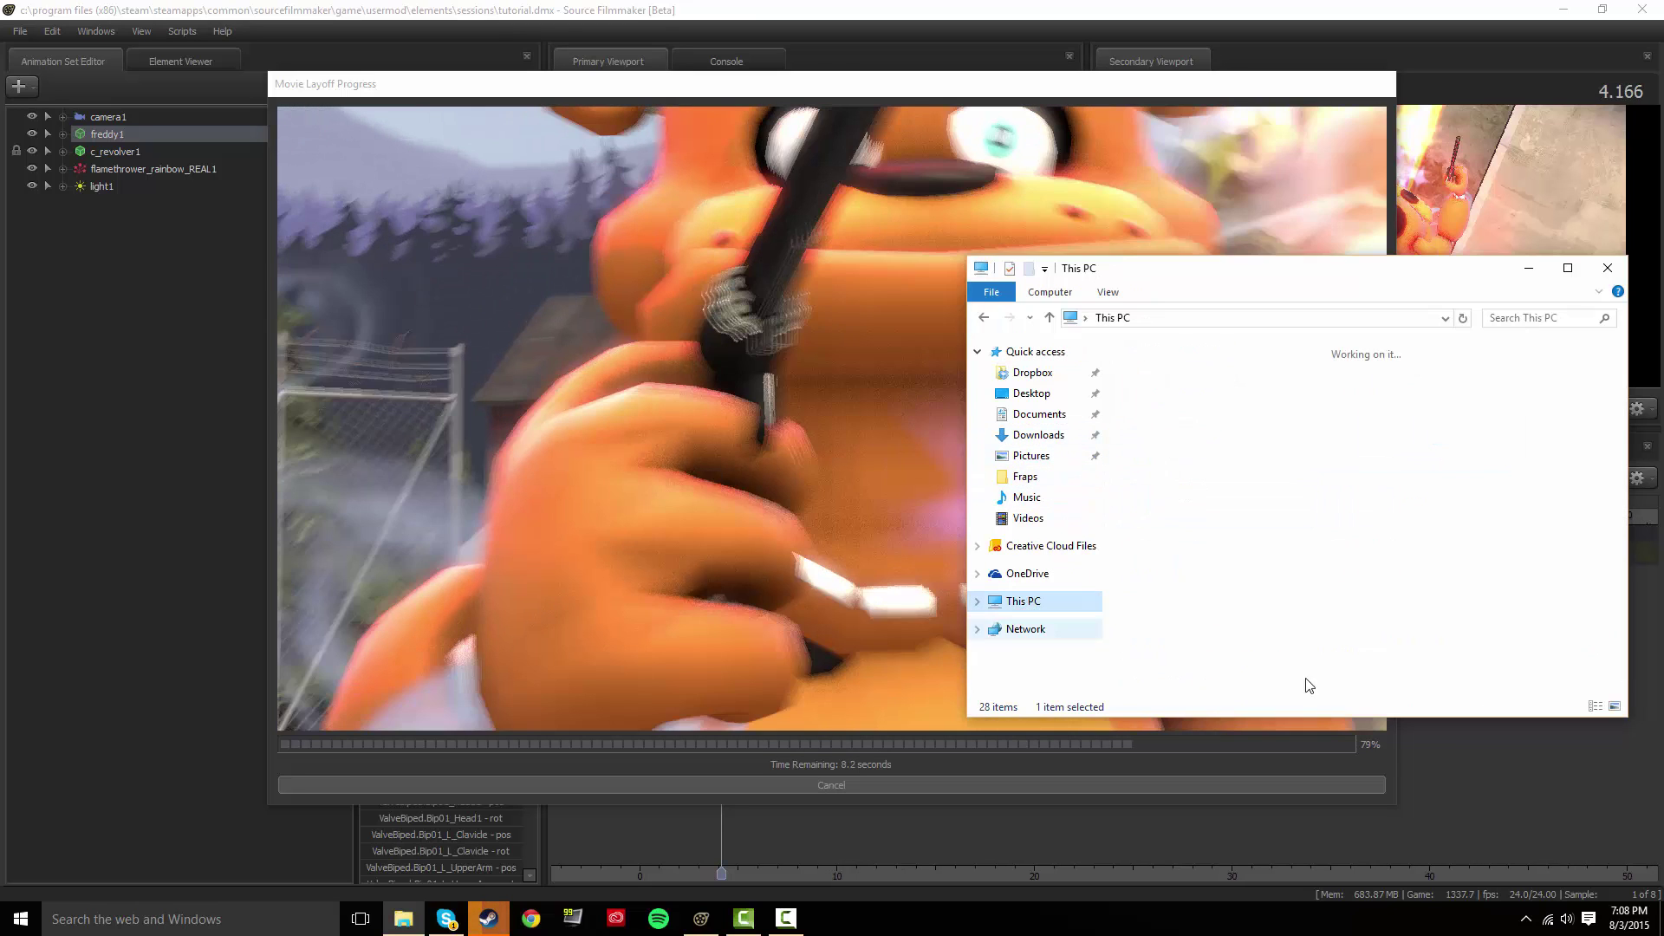
double_click(1231, 559)
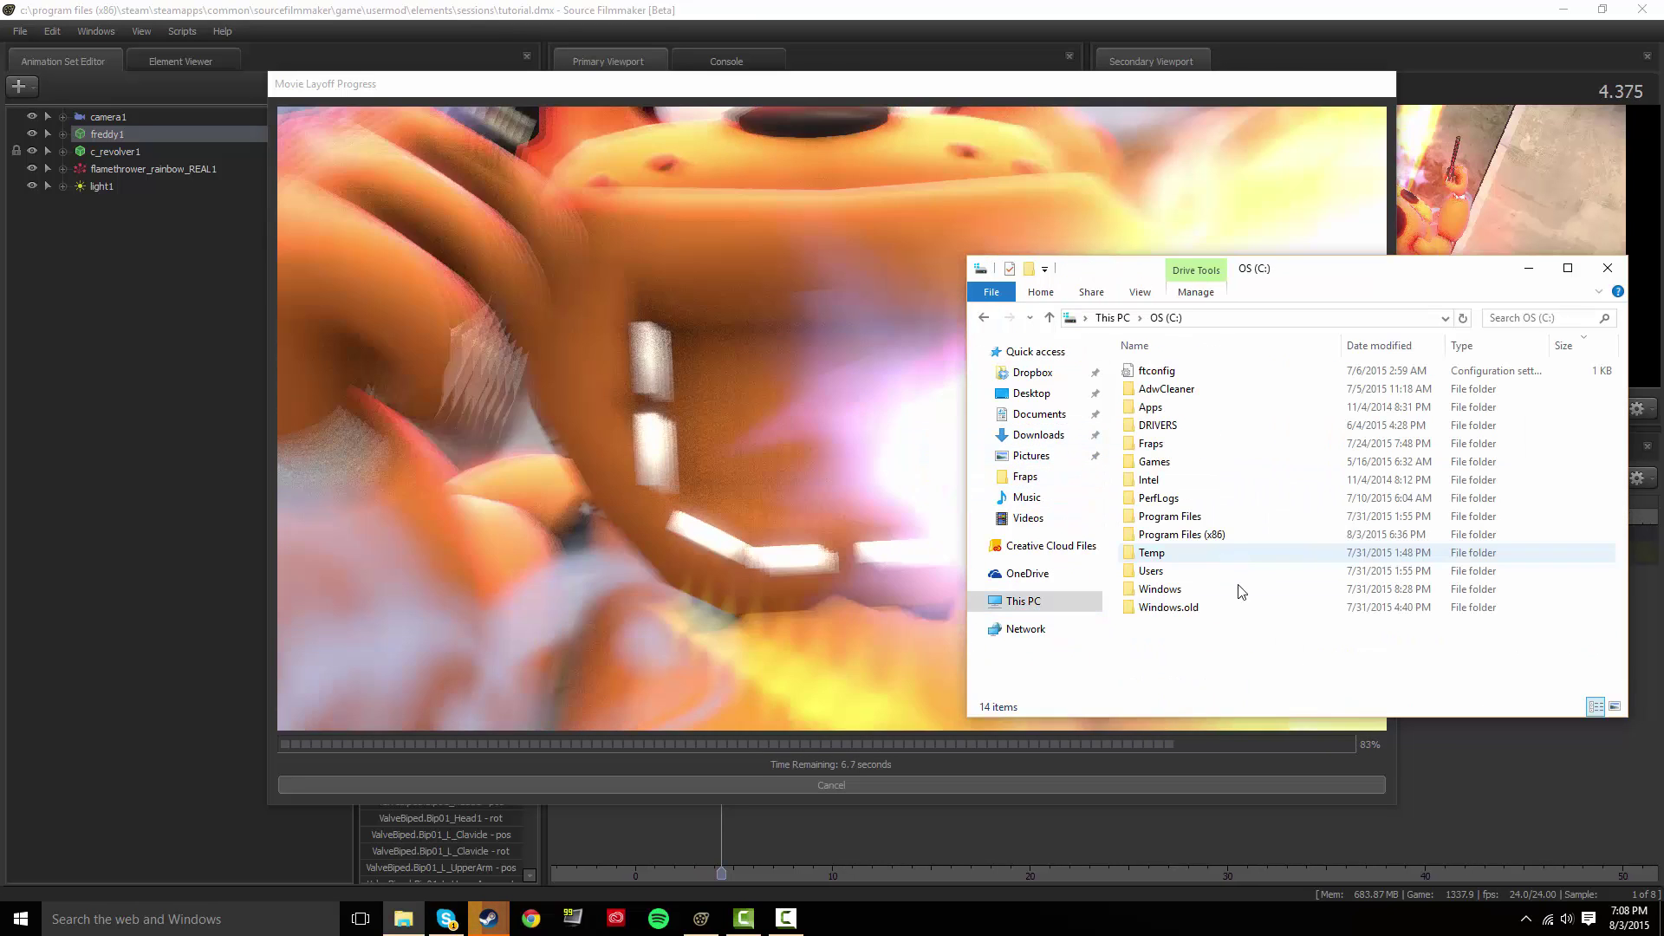
double_click(1225, 535)
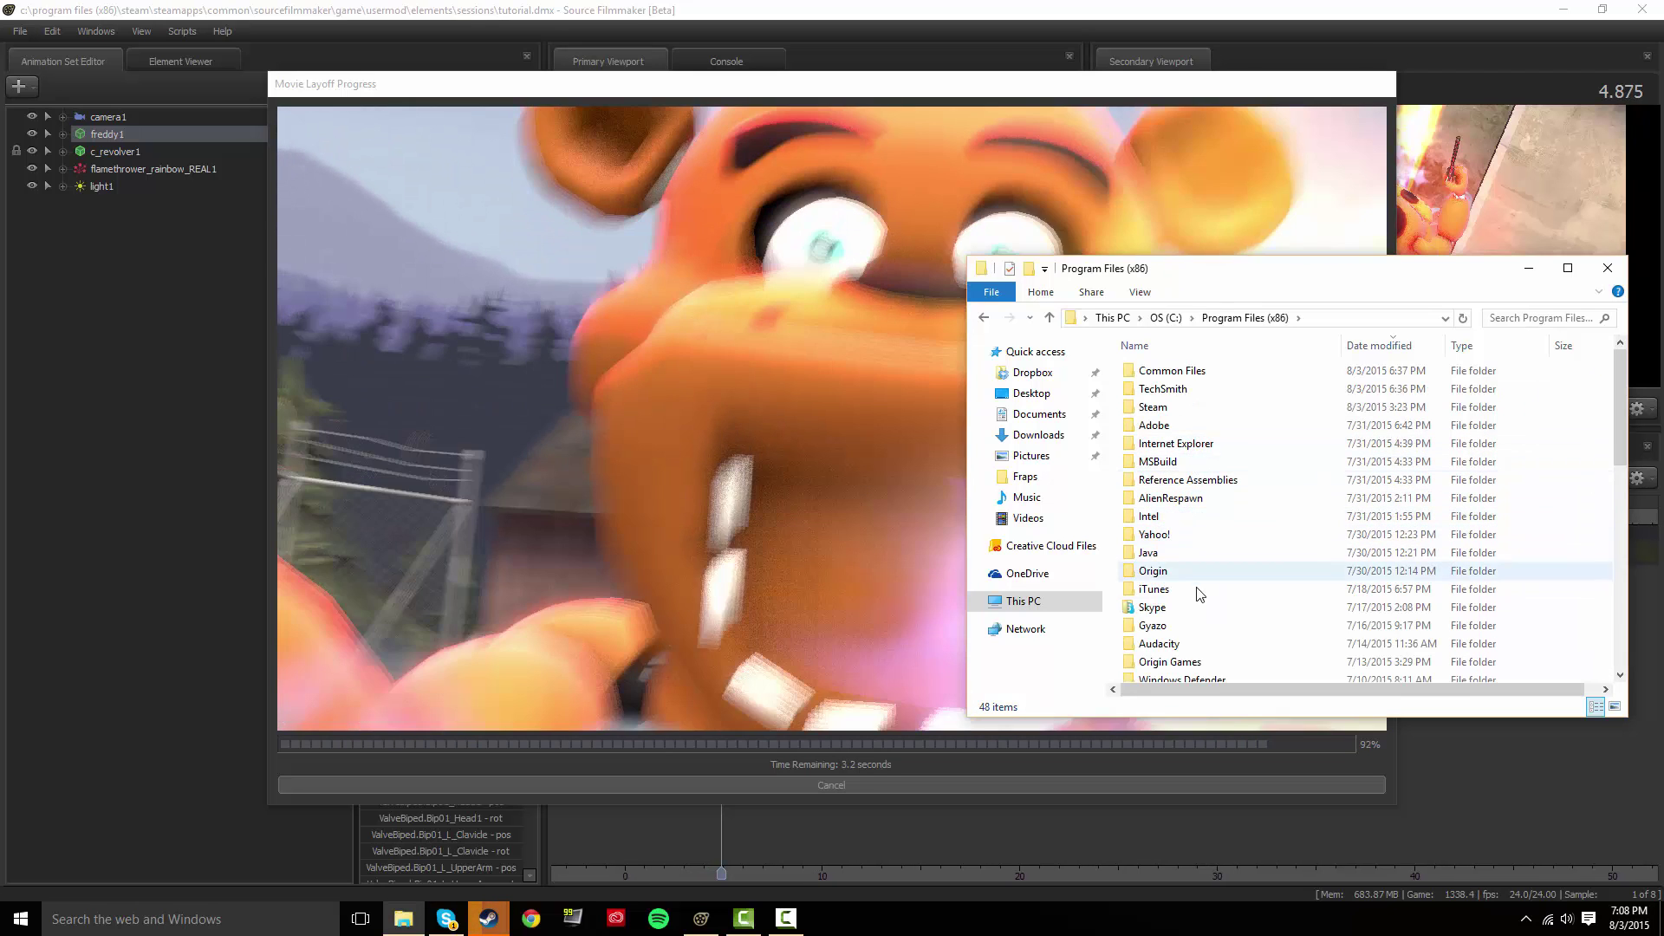
Look through the Program Files (x86) folder for the Steam folder.
scroll(1203, 582, down, 1)
scroll(1240, 642, down, 4)
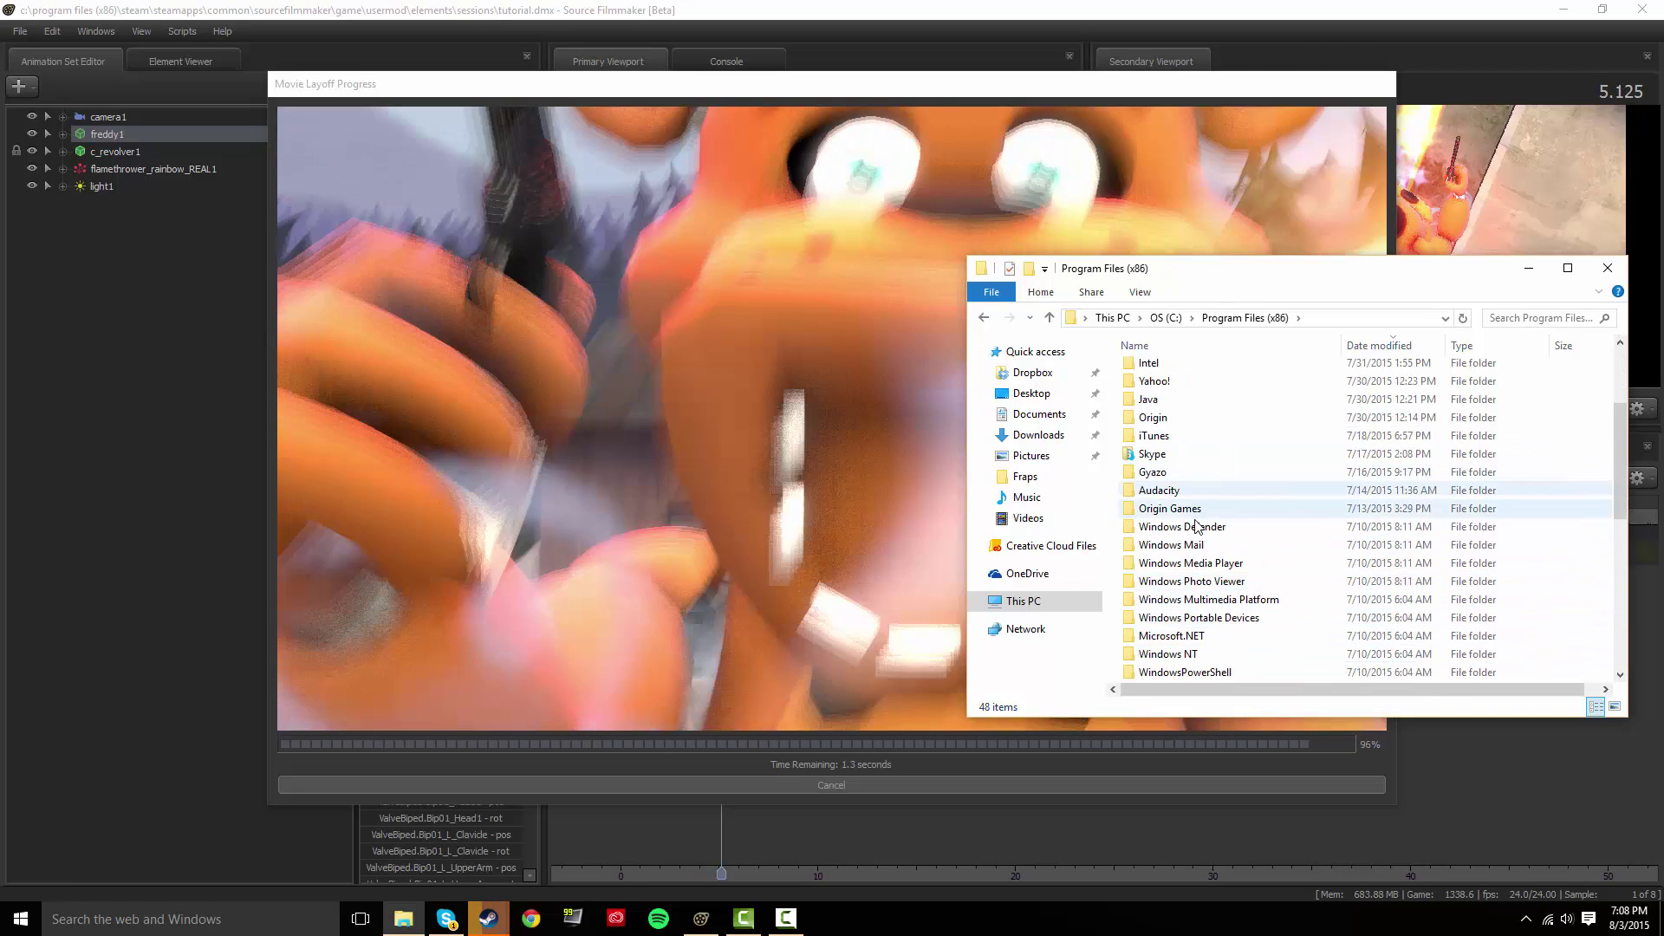
scroll(1256, 607, up, 5)
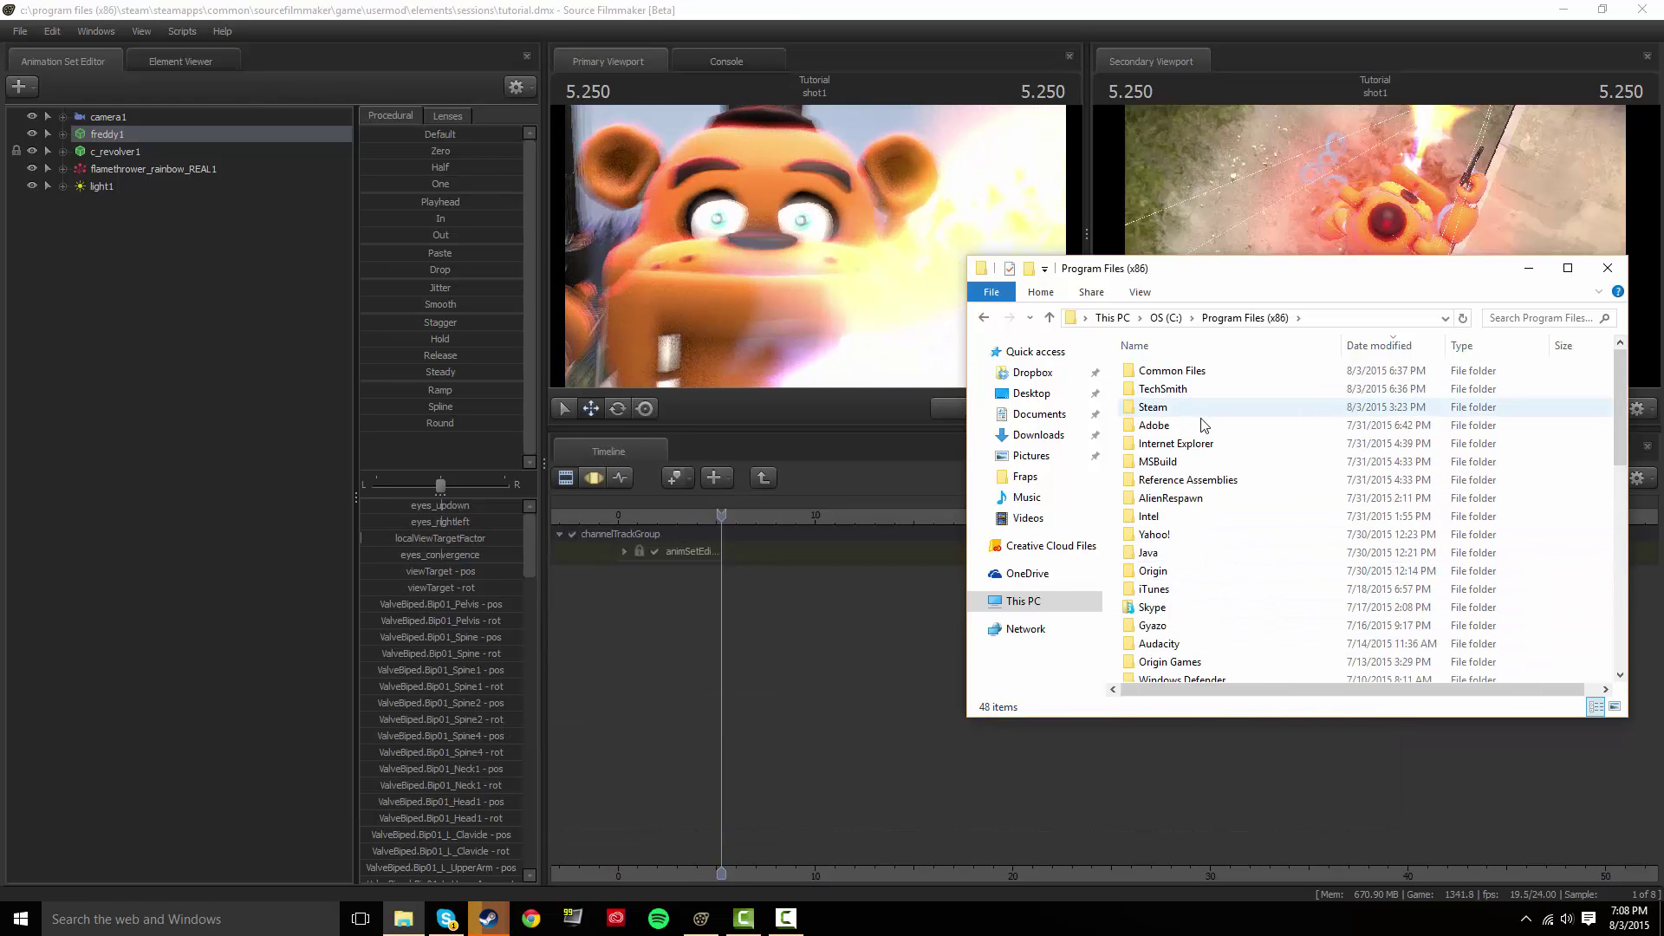
scroll(1204, 420, down, 10)
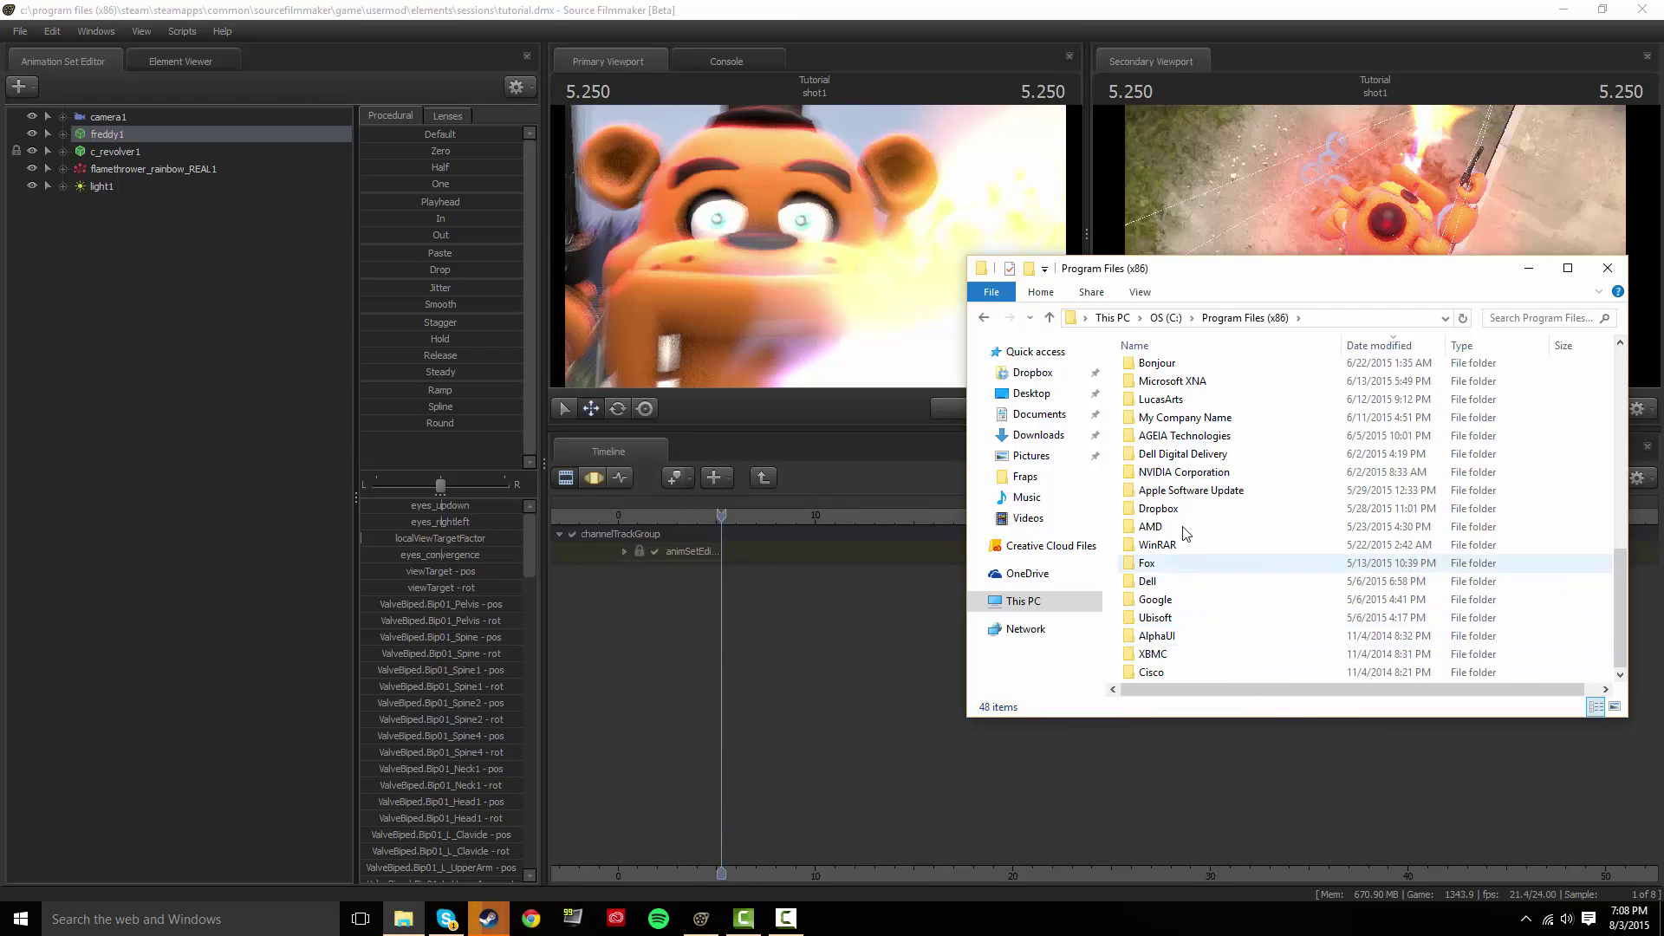
scroll(1194, 624, up, 3)
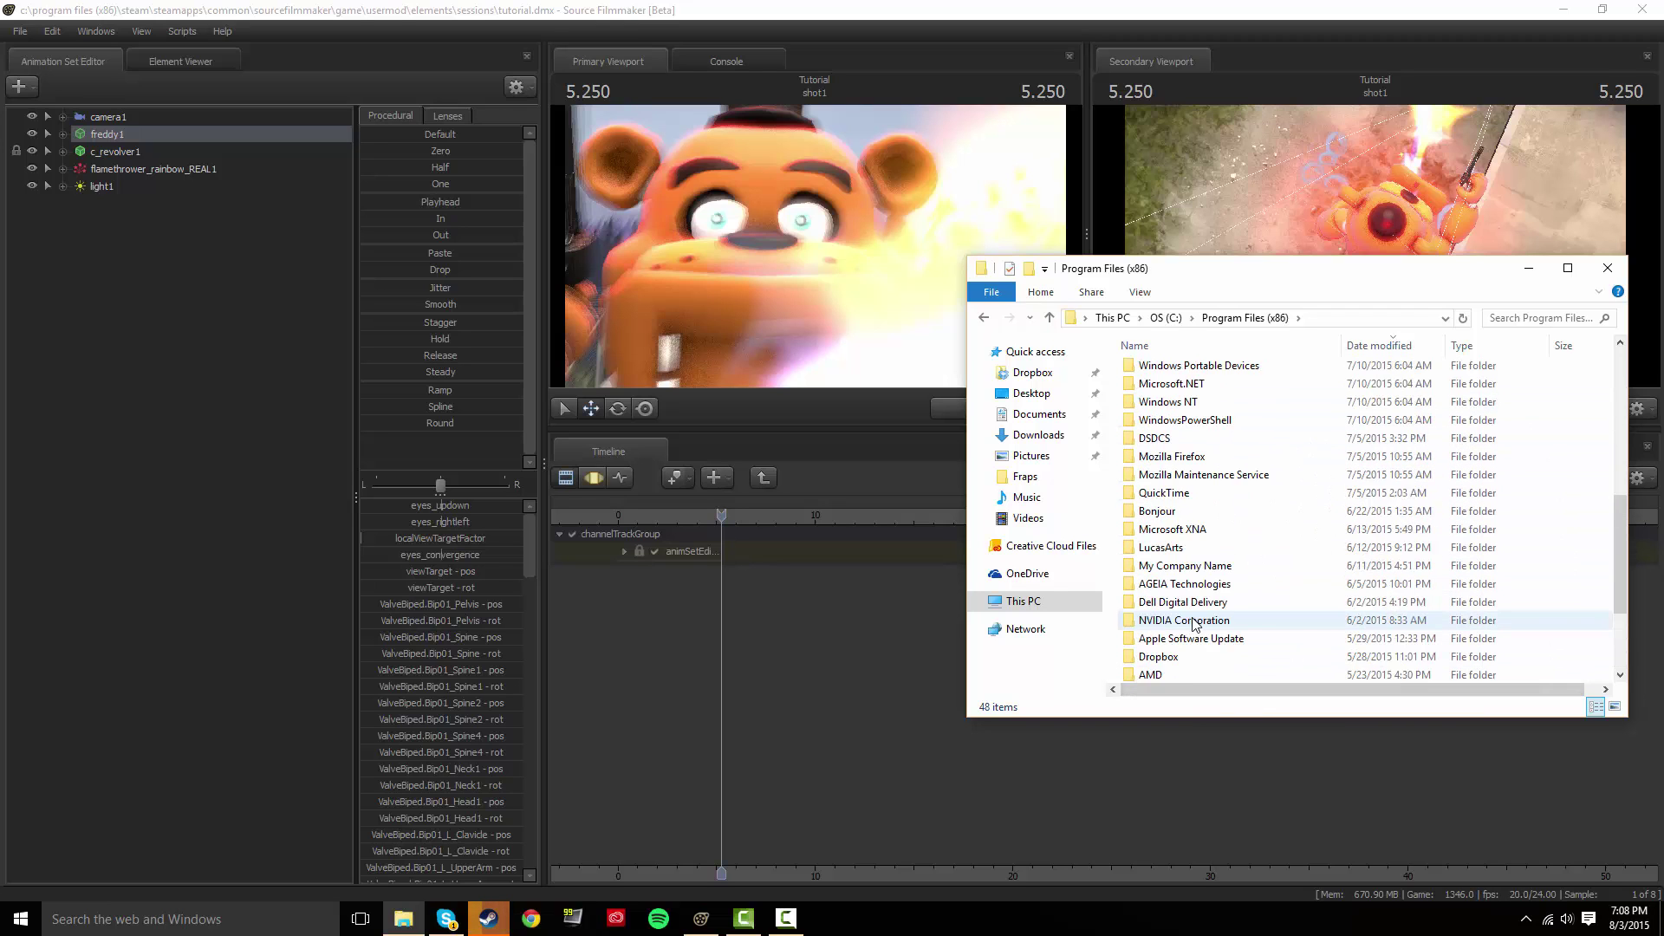
scroll(1188, 598, up, 6)
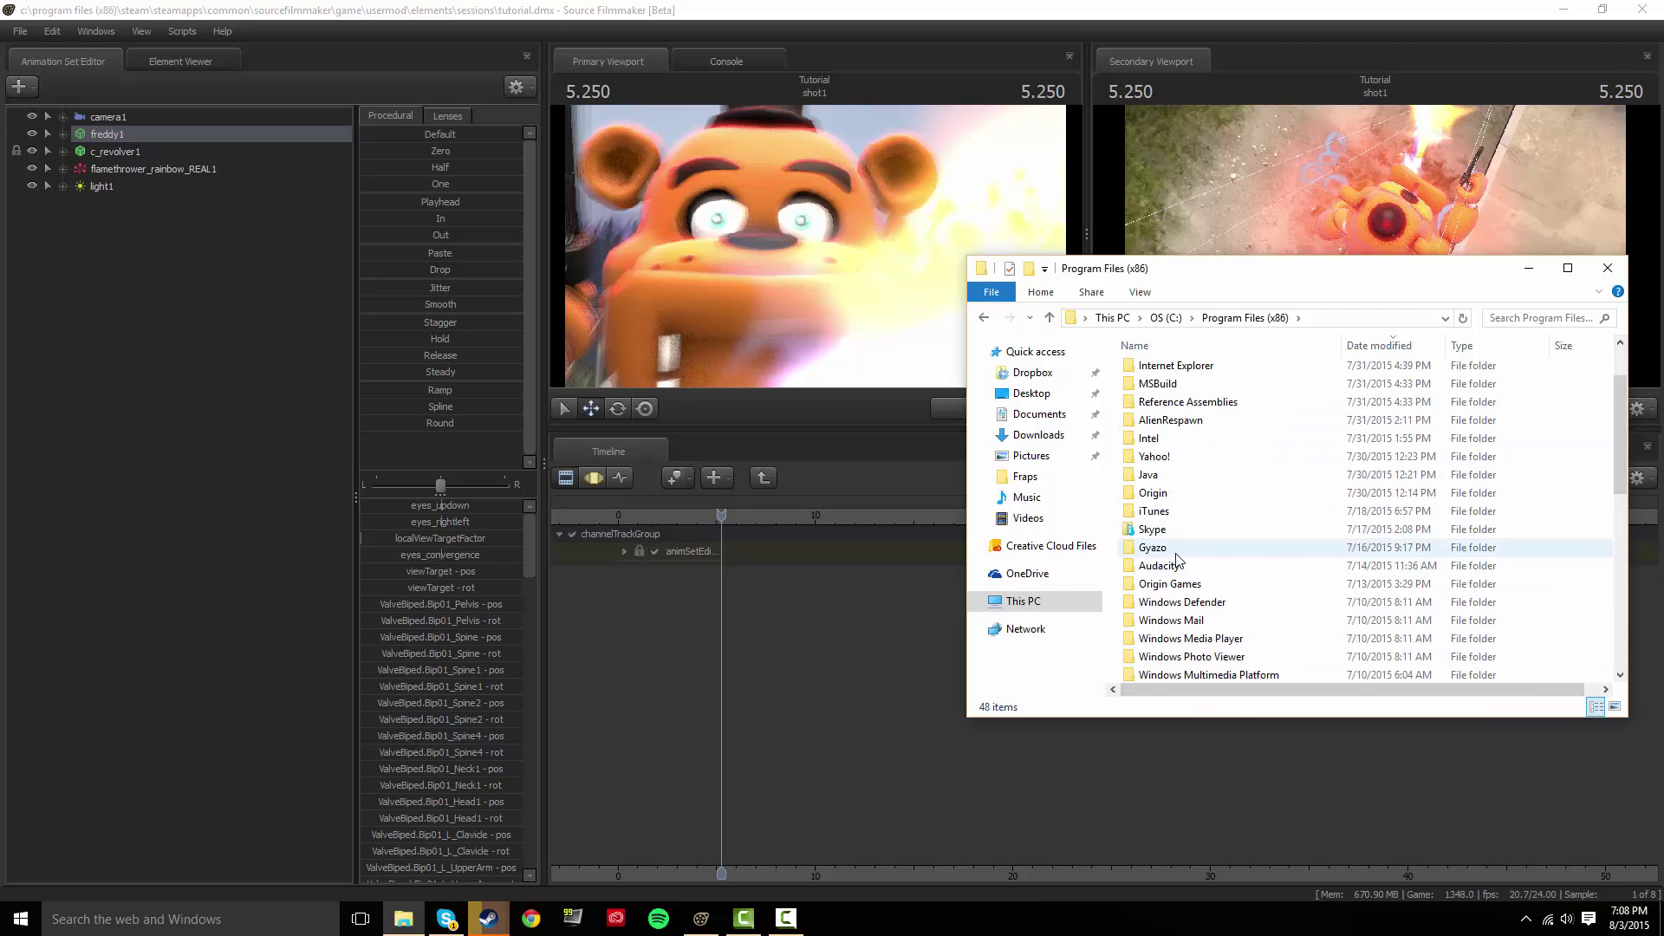
scroll(1187, 529, up, 2)
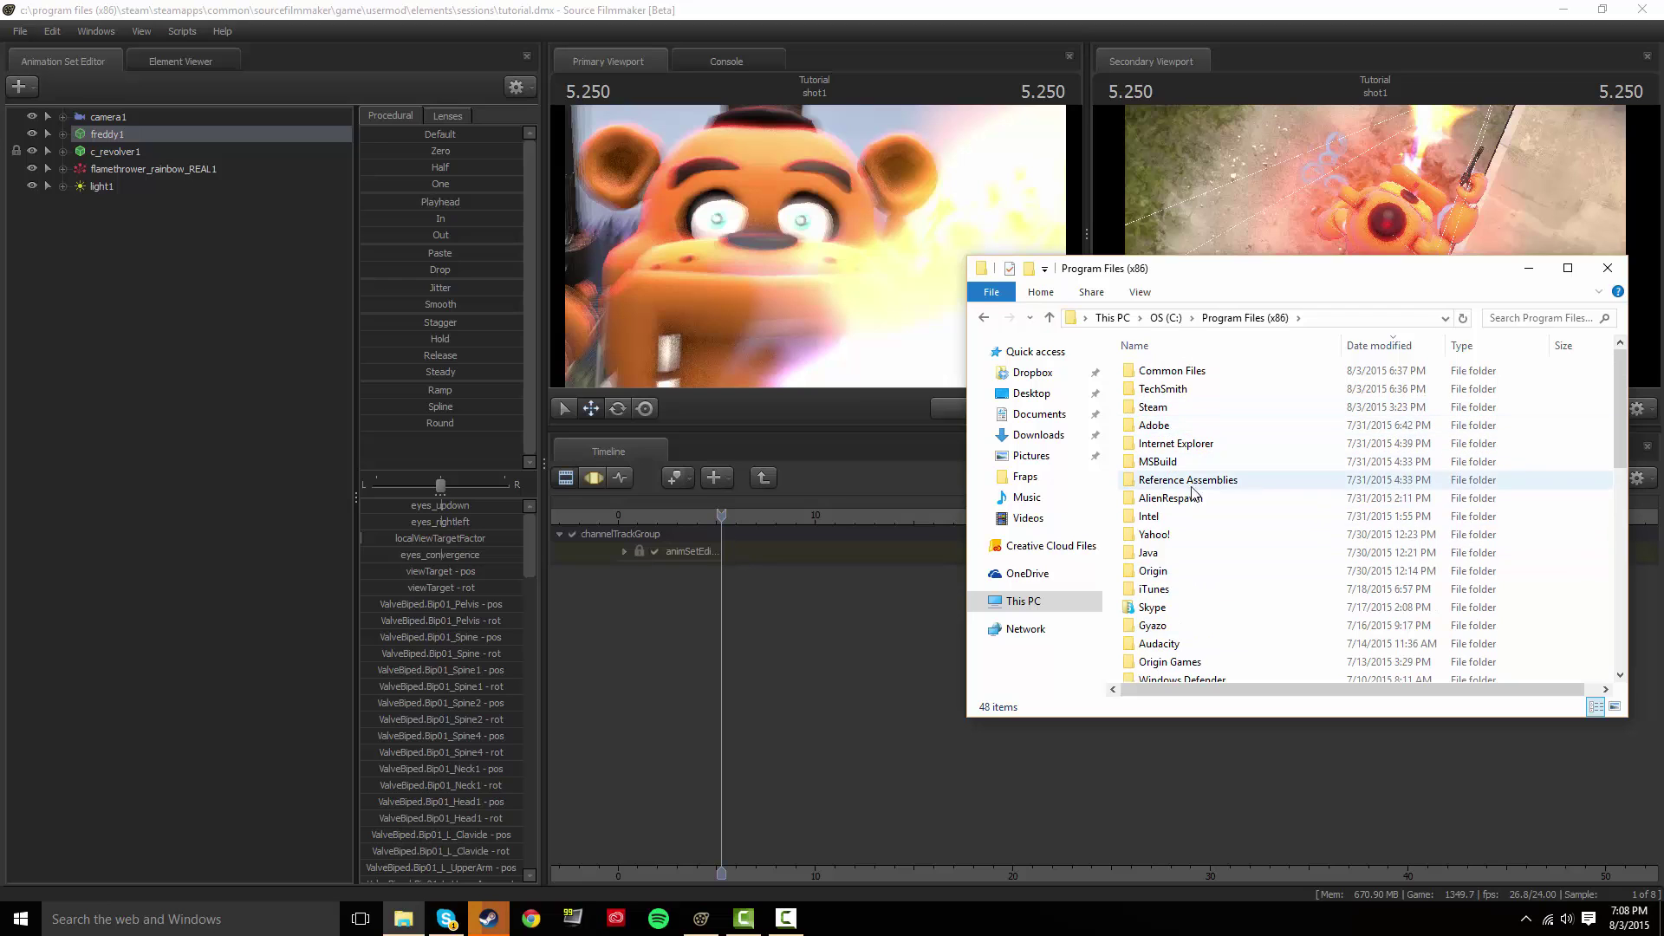
scroll(1205, 641, down, 2)
scroll(1205, 644, down, 4)
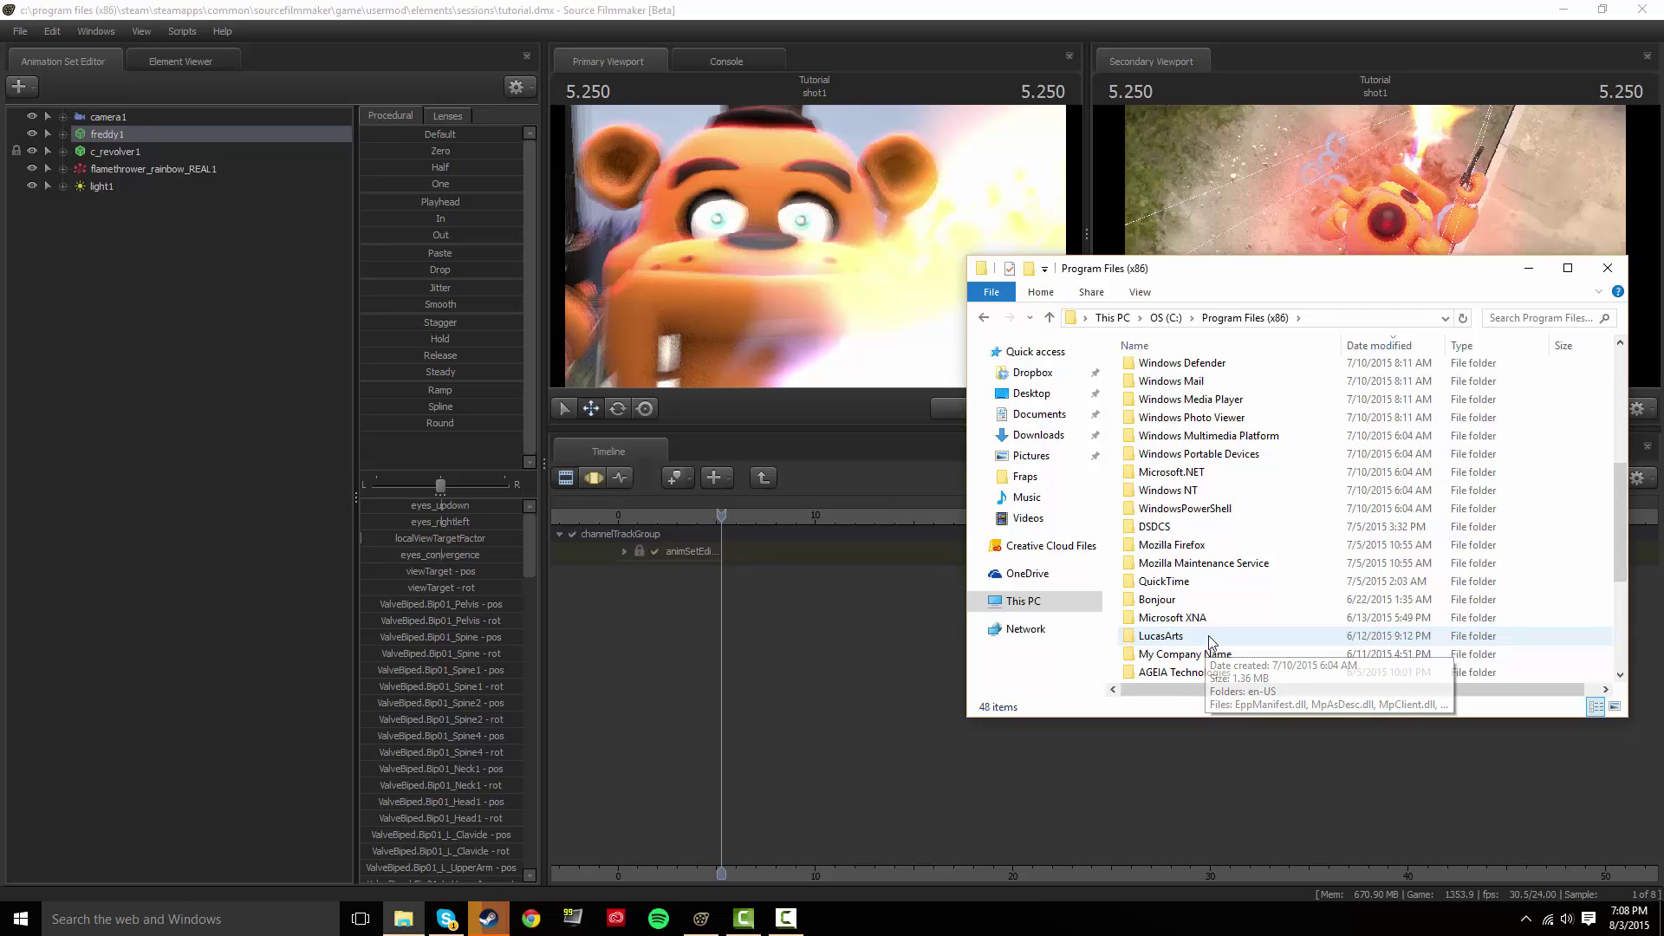
scroll(1222, 637, down, 4)
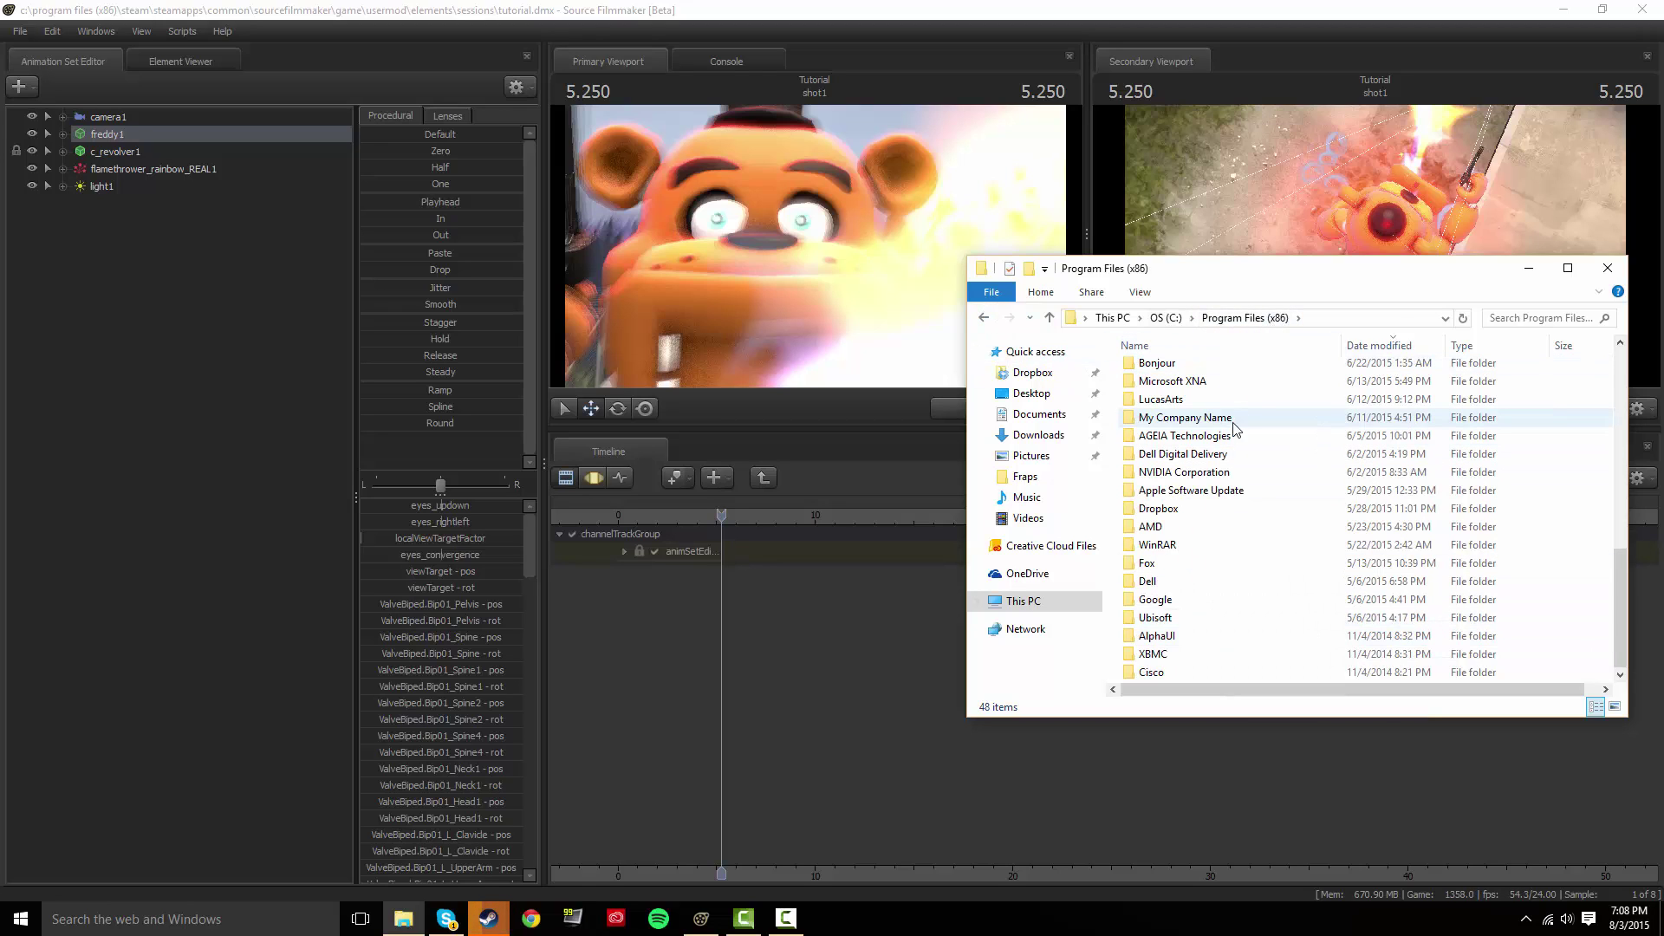
scroll(1241, 428, up, 2)
scroll(1241, 428, up, 2)
scroll(1242, 494, up, 3)
scroll(1242, 494, up, 4)
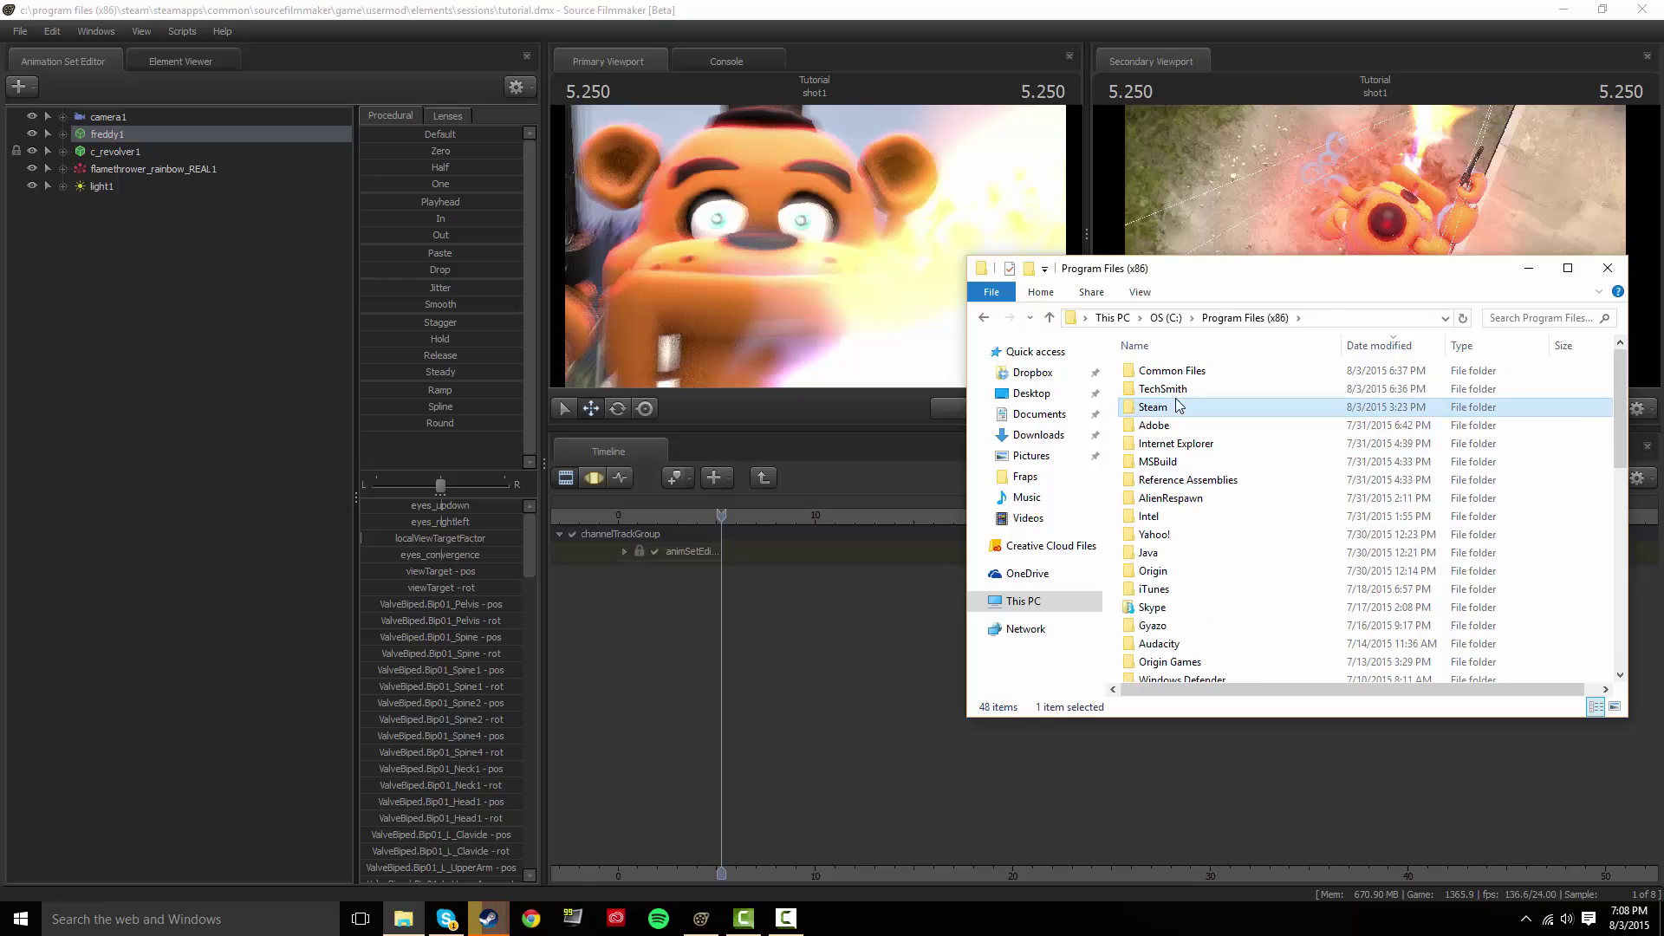
Open the common folder inside Steam\SteamApps.
double_click(1165, 407)
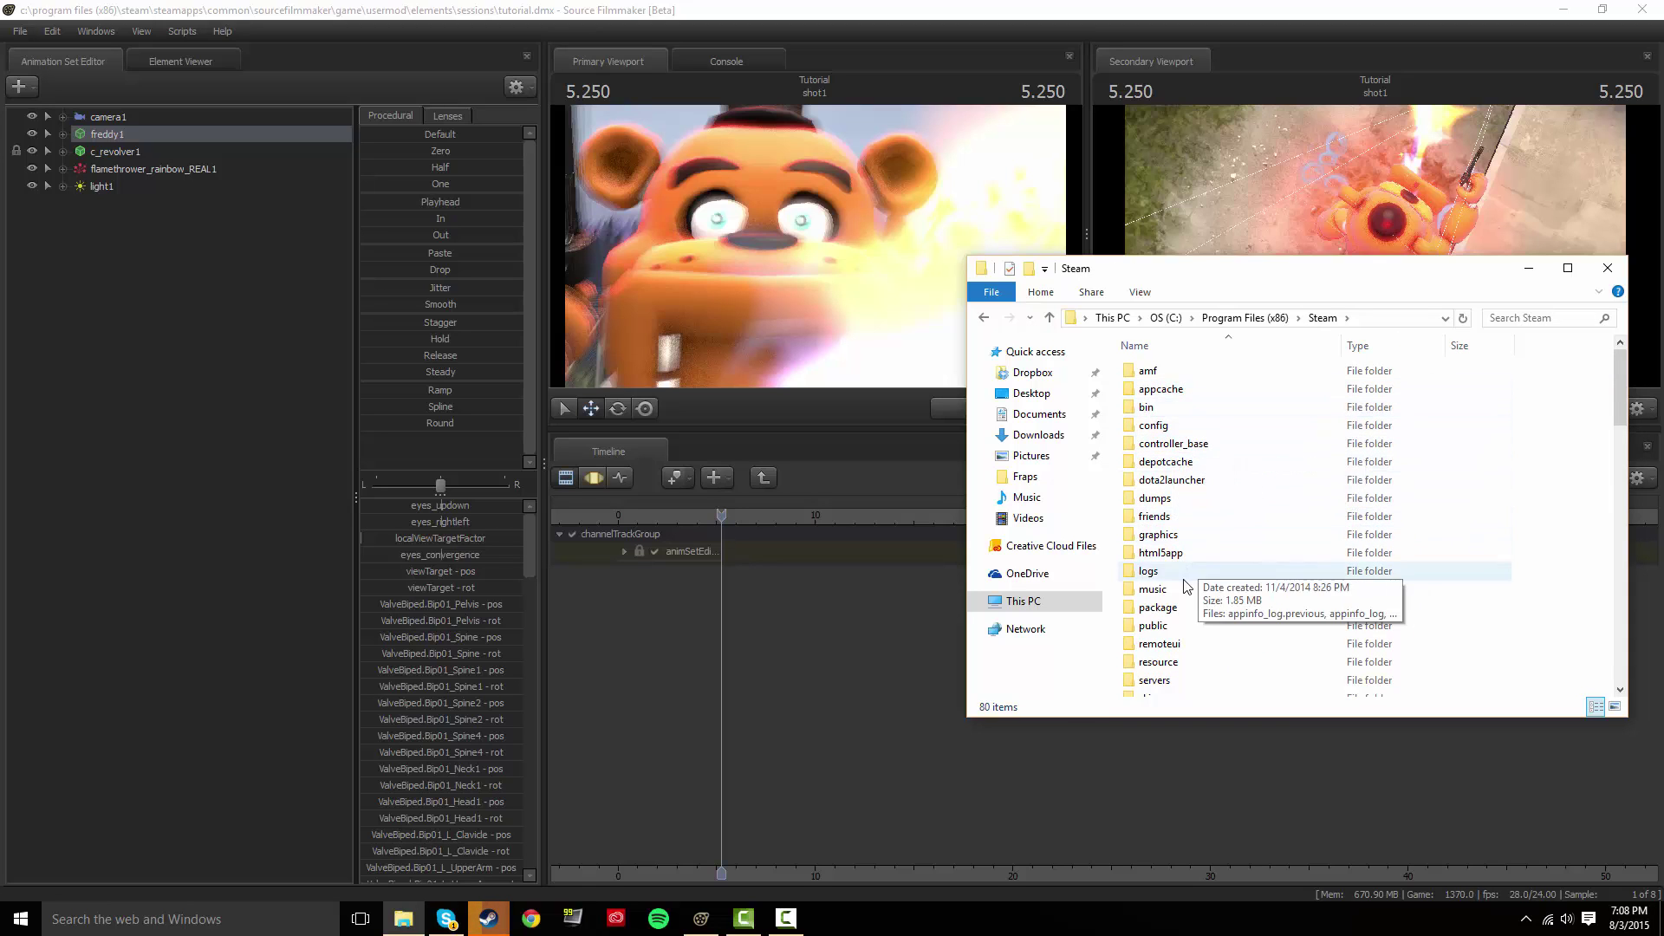
scroll(1213, 568, down, 4)
double_click(1164, 524)
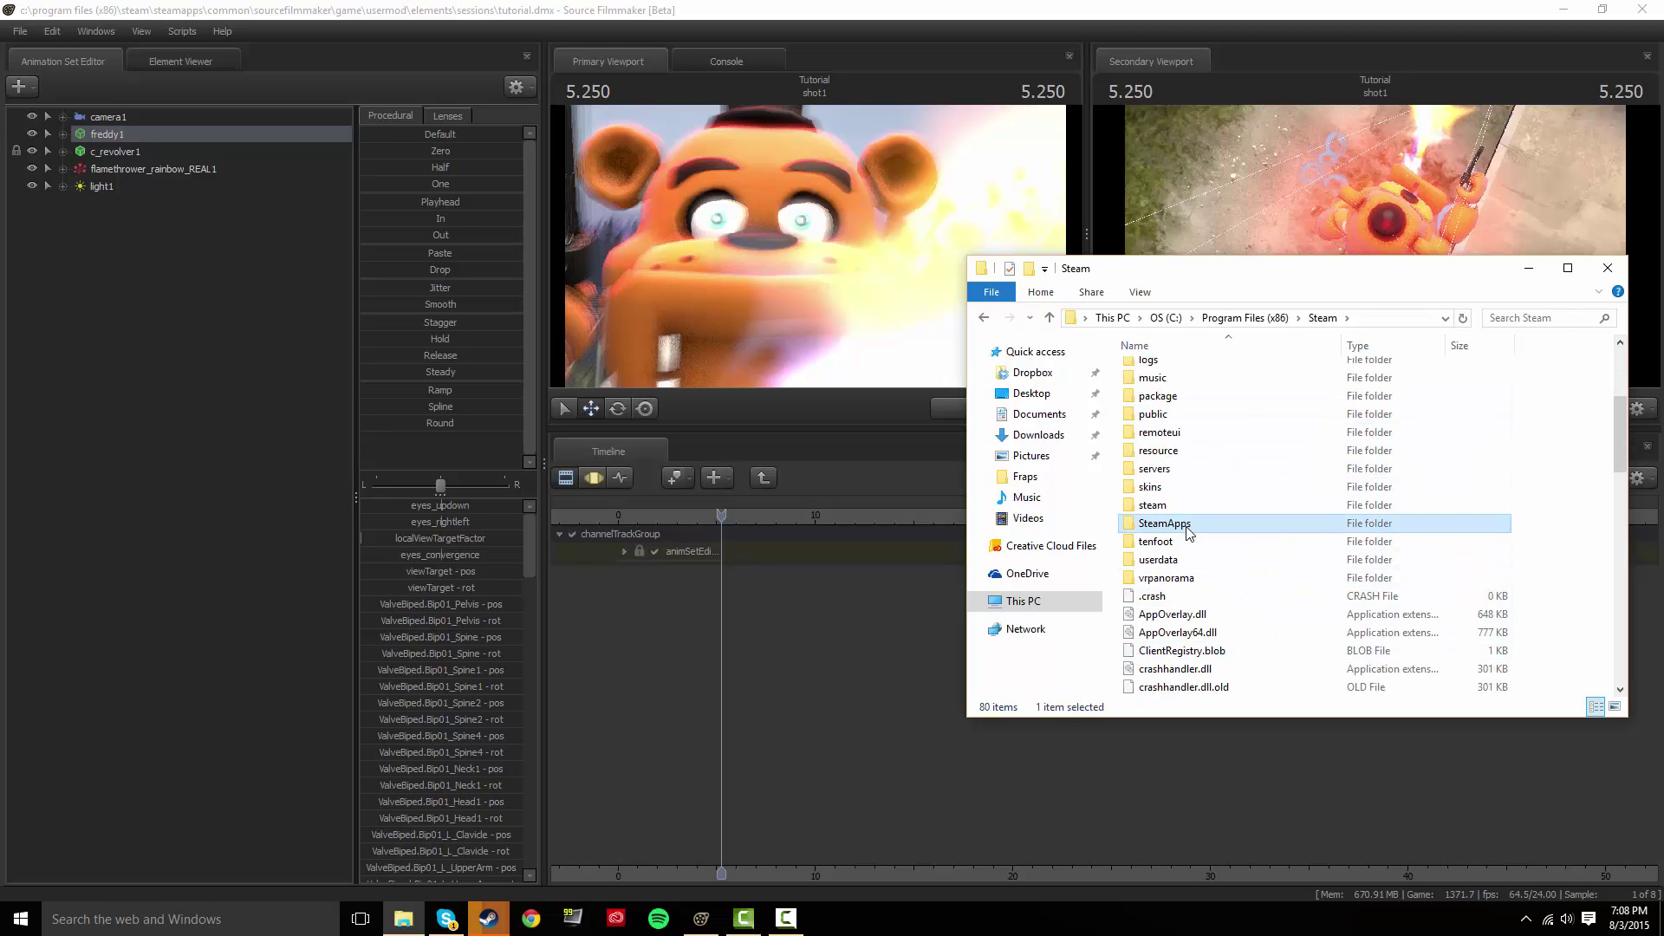
scroll(1204, 607, down, 5)
scroll(1196, 632, down, 3)
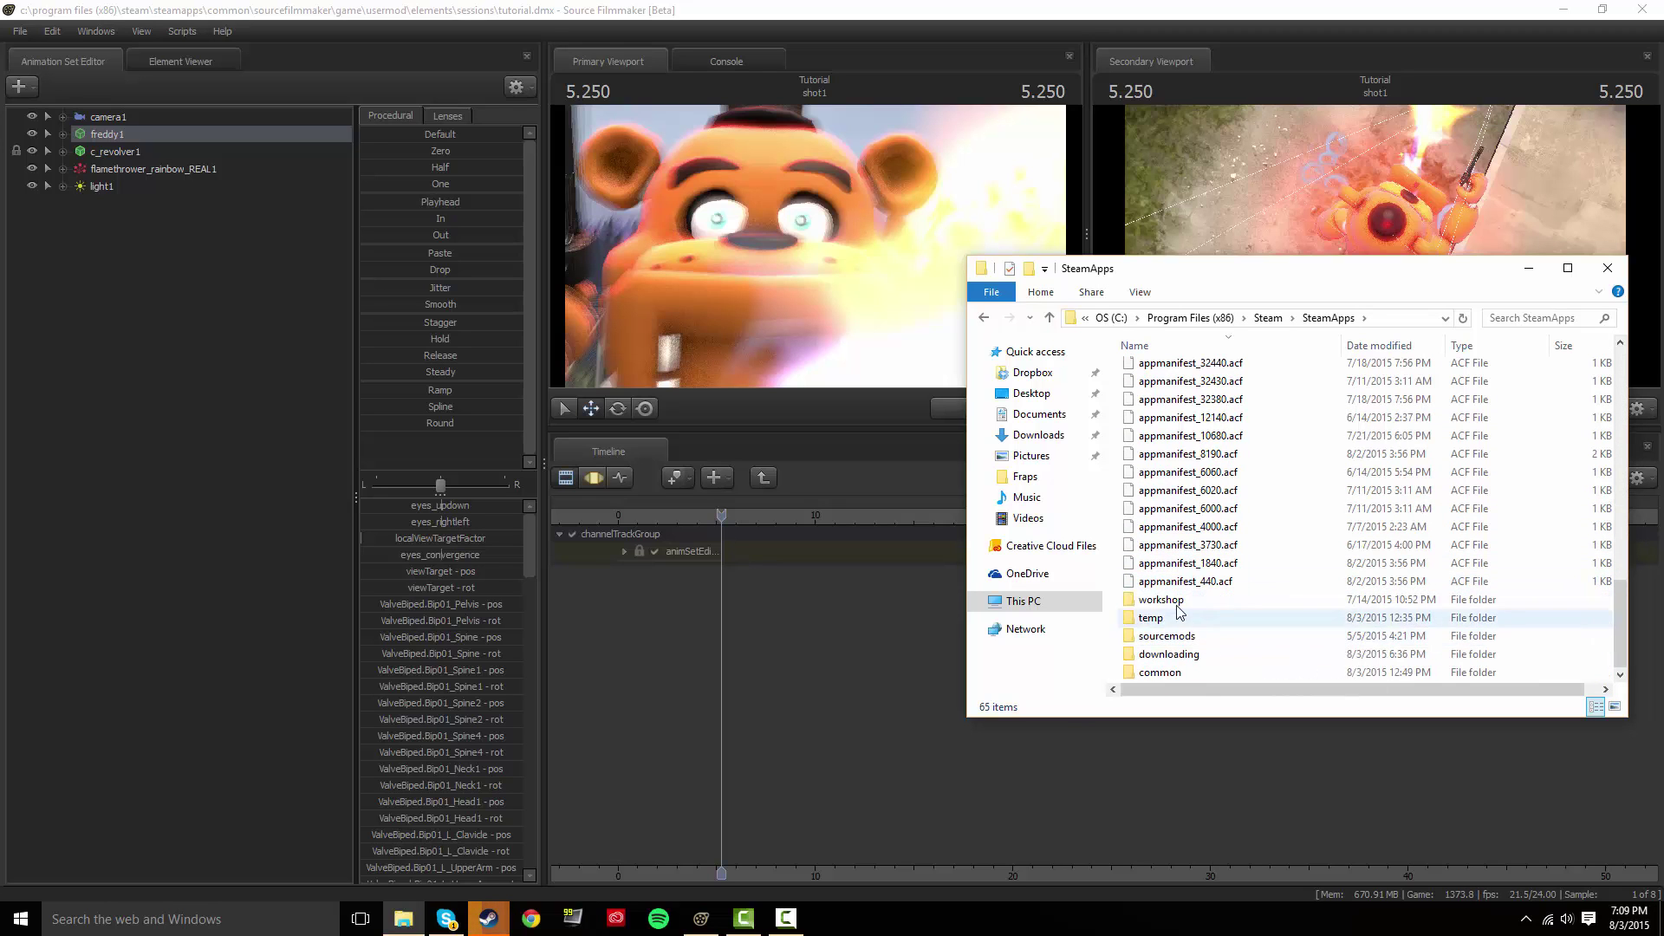
double_click(1200, 672)
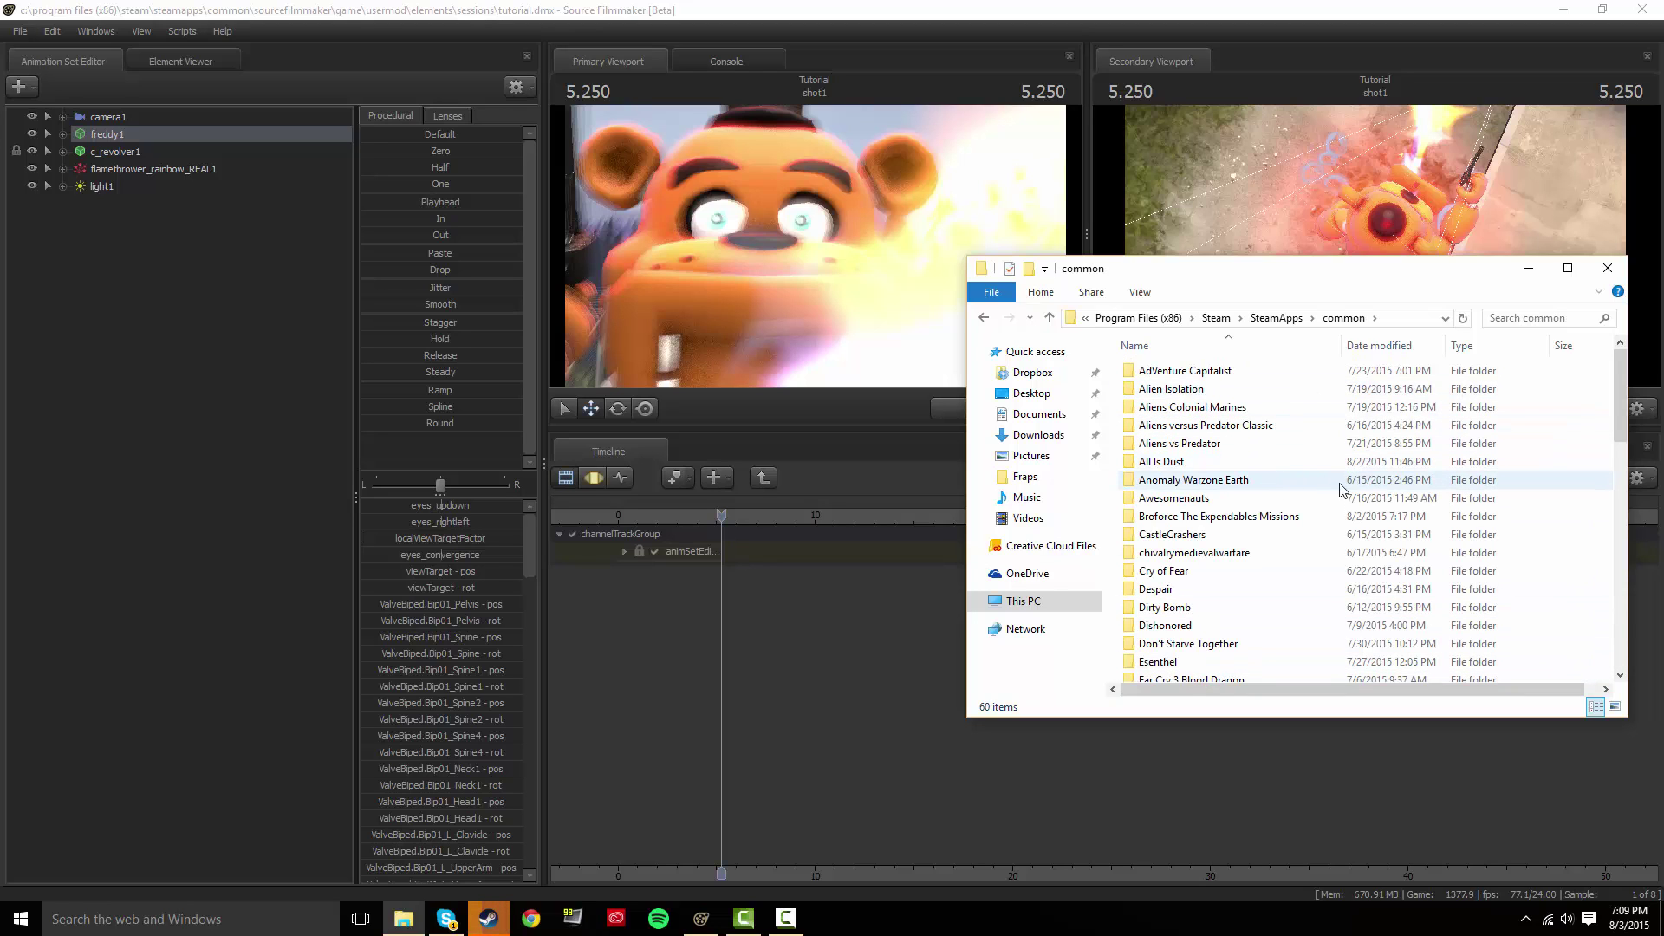
Open the elements folder inside SourceFilmmaker\game\usermod.
scroll(1265, 485, down, 14)
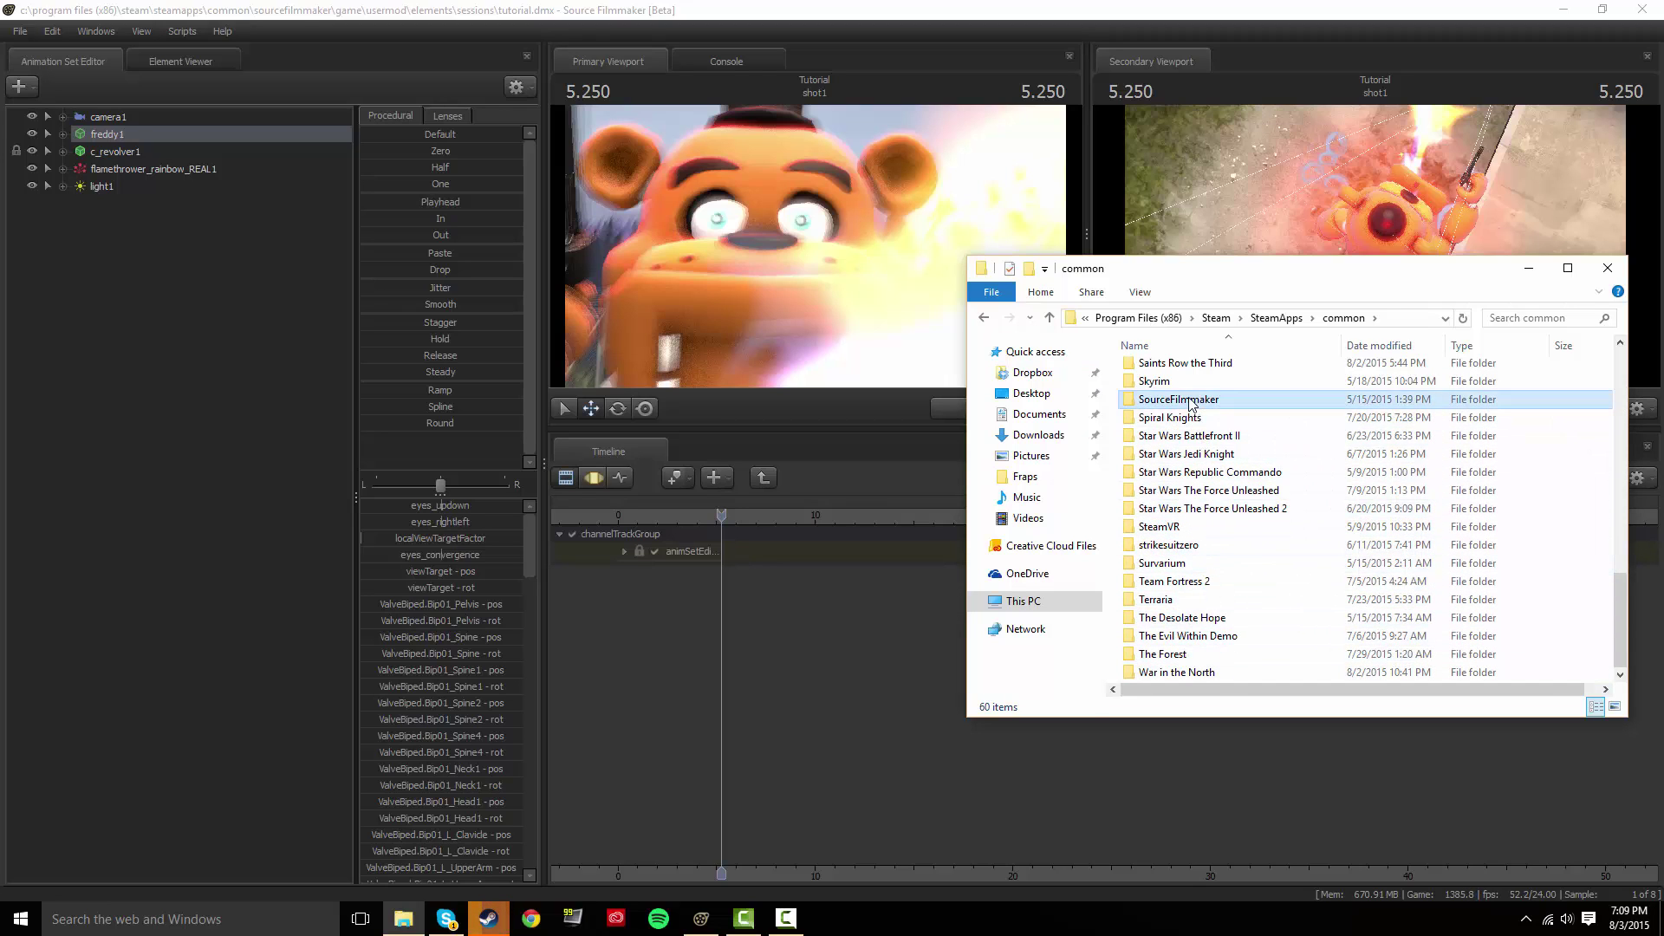
double_click(1190, 400)
double_click(1146, 390)
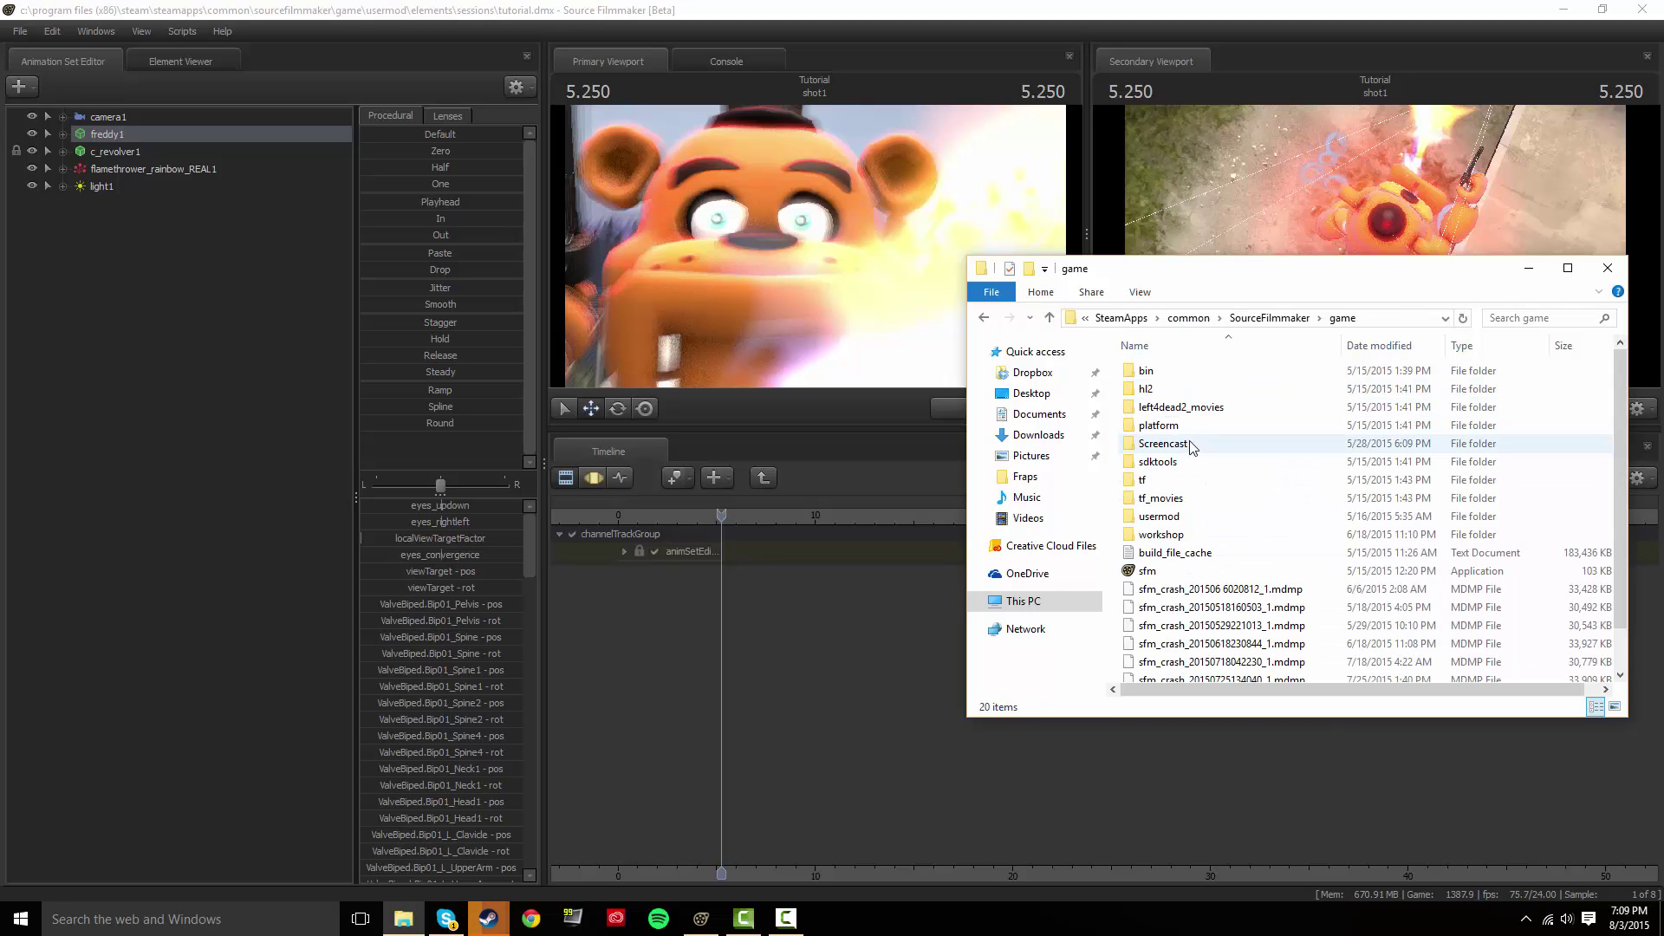
double_click(1218, 518)
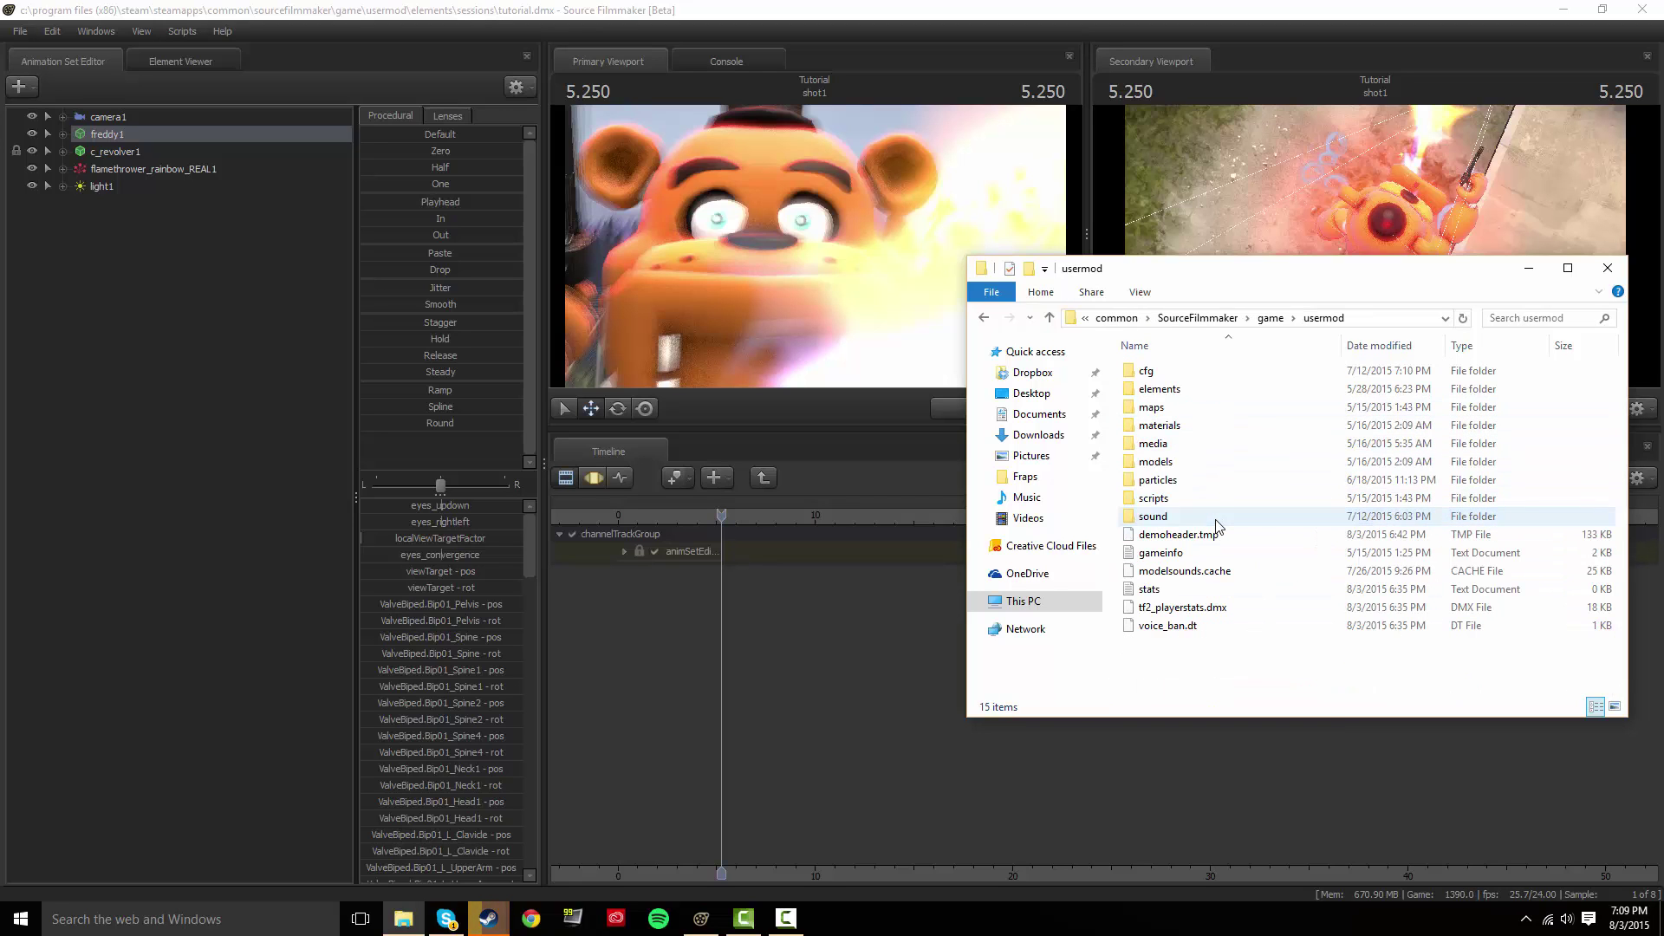
click(1187, 399)
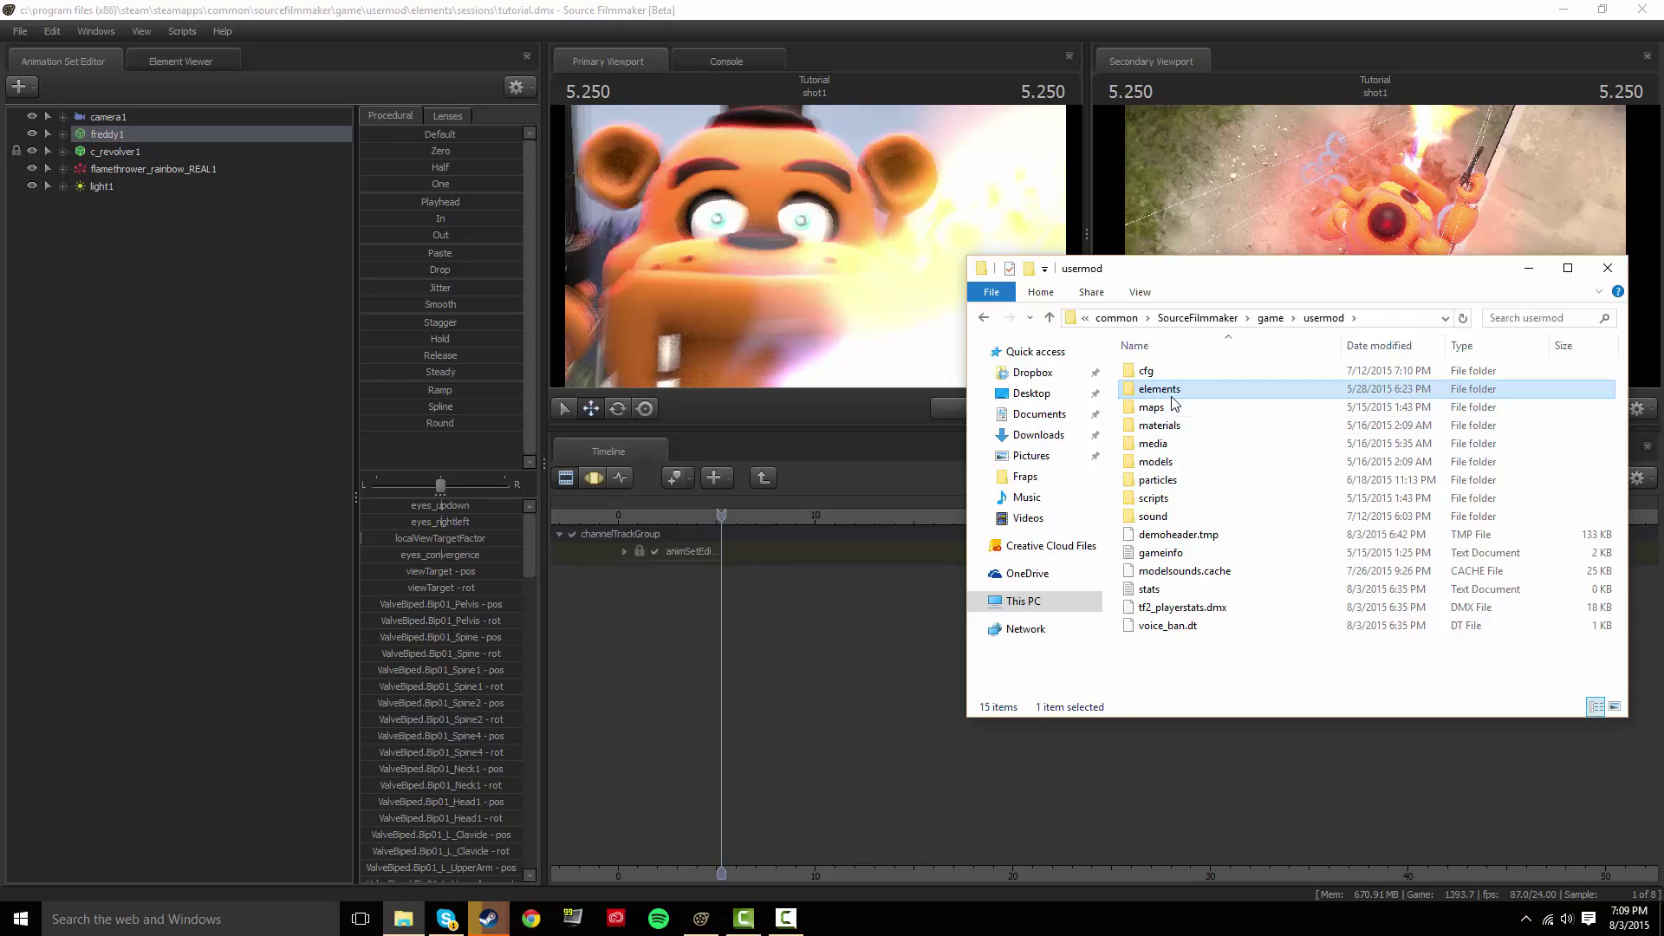
double_click(1171, 399)
click(1177, 390)
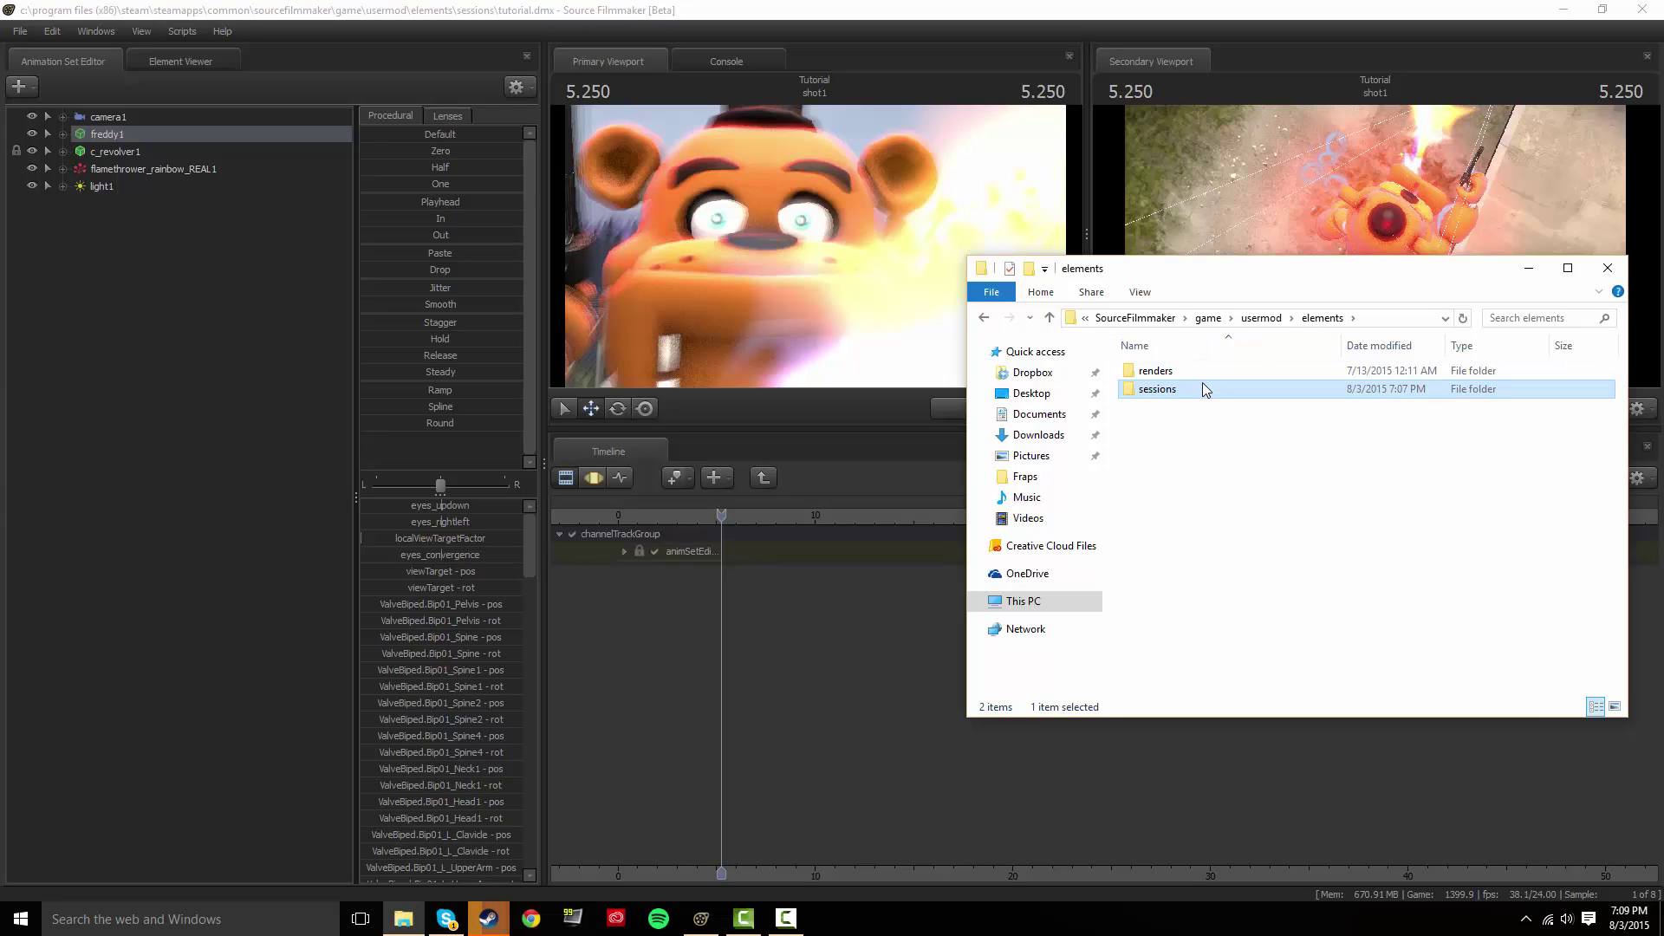
View the poster image in the renders folder, close it and return to the elements folder.
double_click(1193, 373)
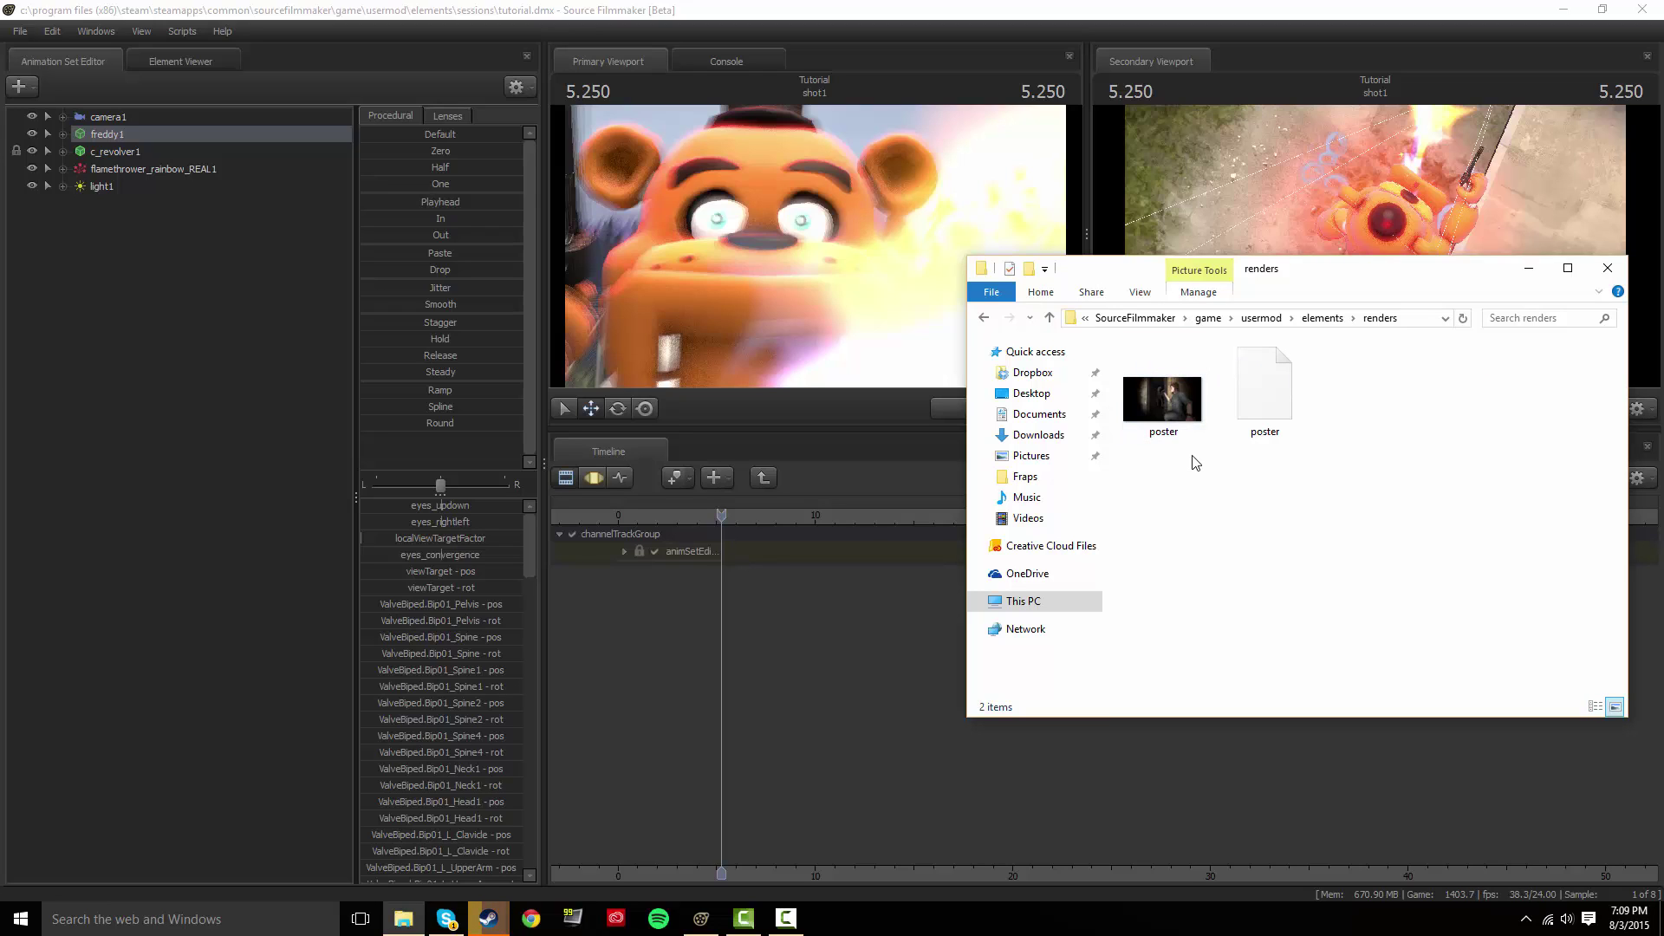
click(1188, 397)
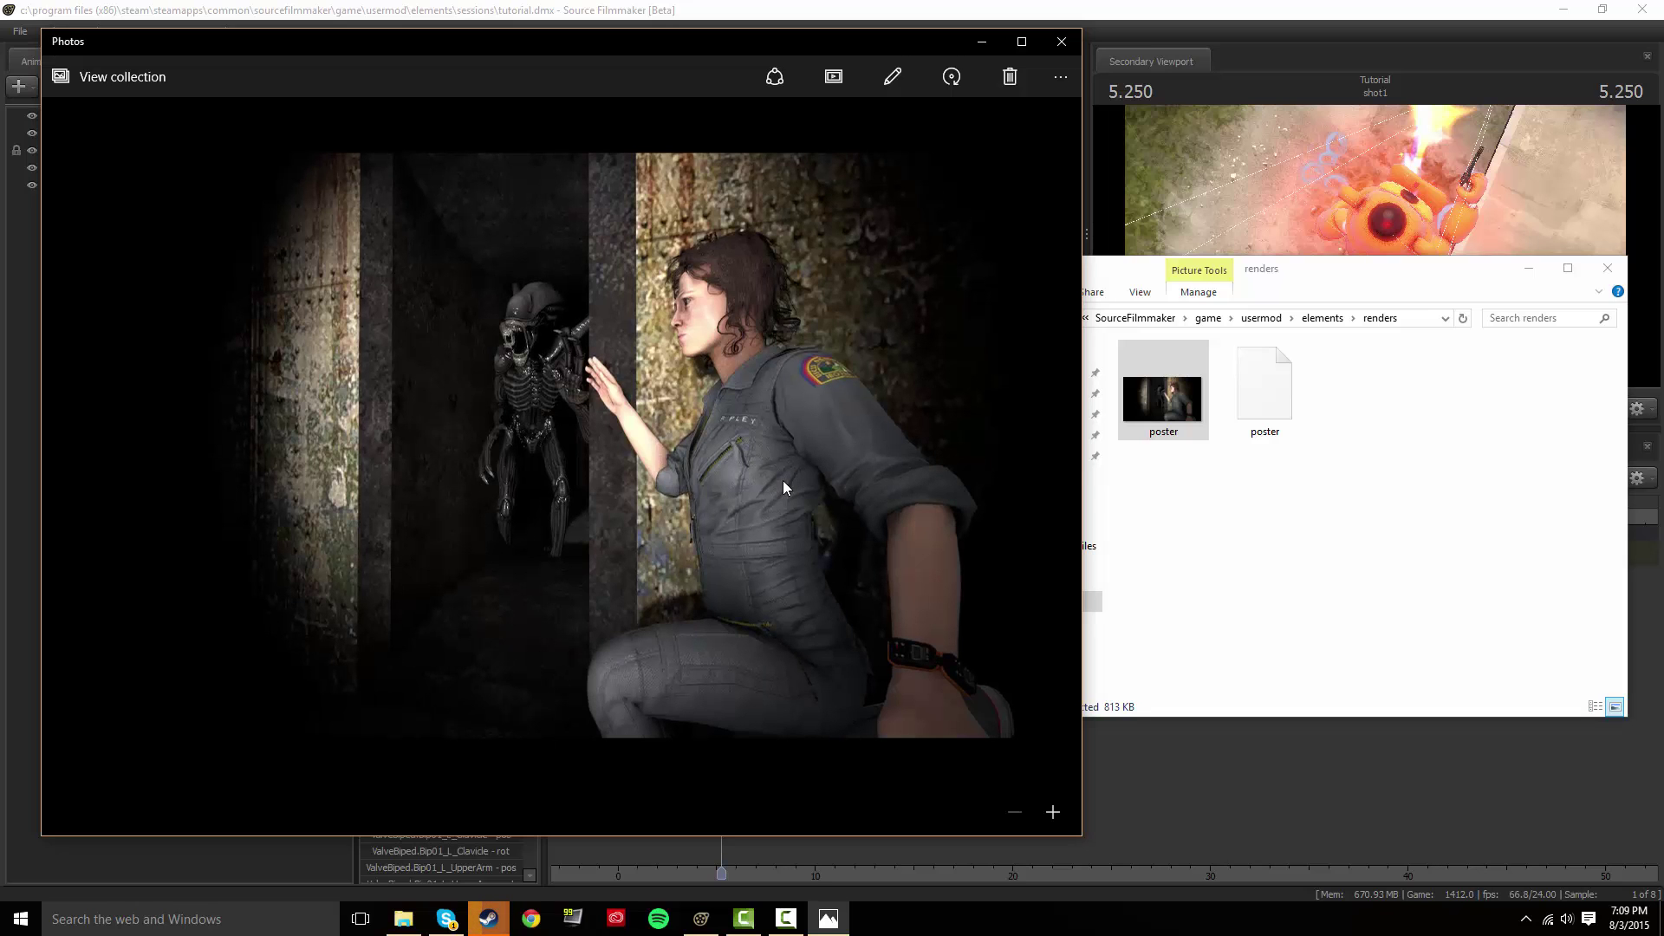
click(1061, 41)
click(983, 317)
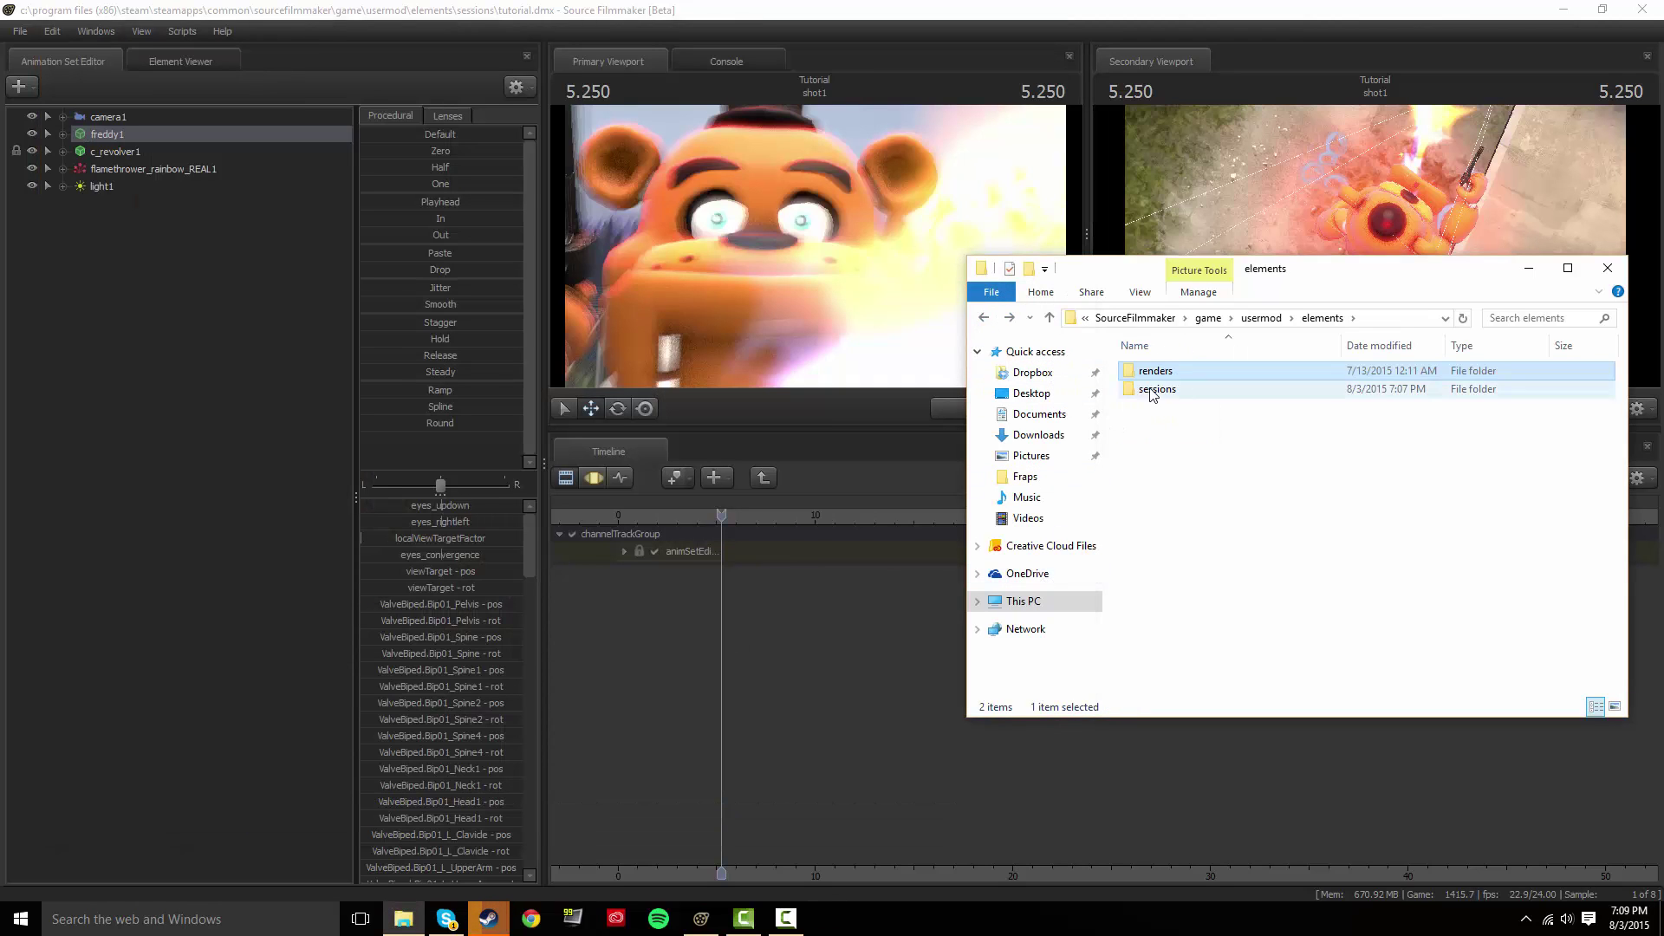
Open the sessions folder and look through it for the exported tutorial MP4 file.
double_click(1152, 391)
scroll(1248, 488, down, 13)
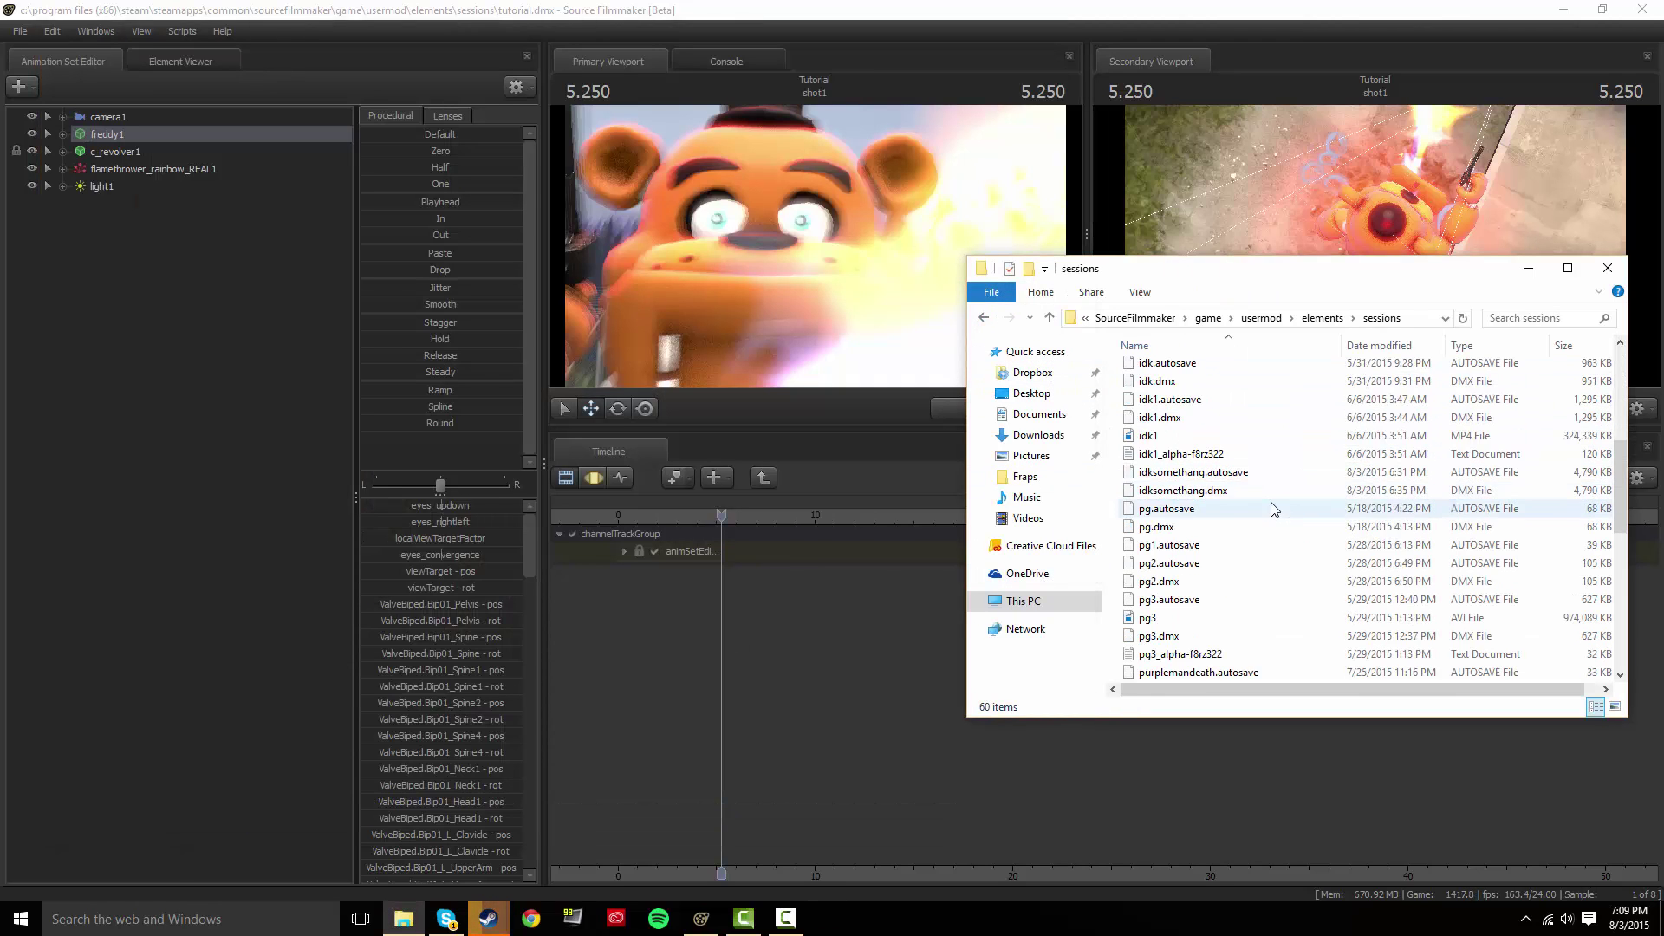
scroll(1271, 546, up, 6)
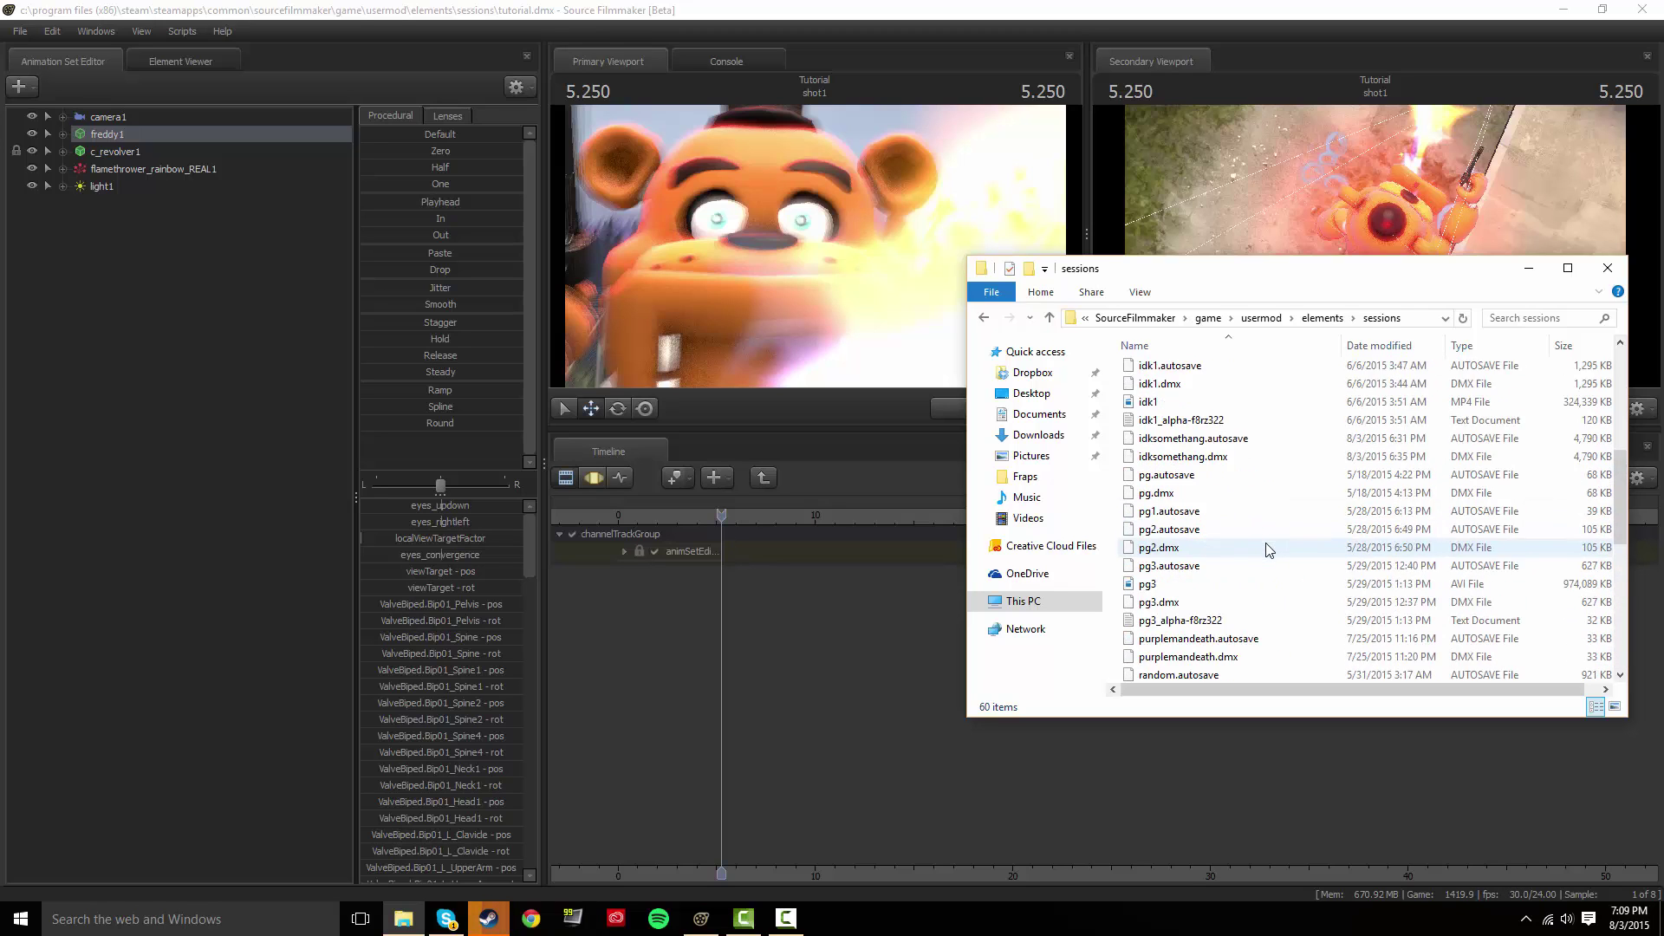
scroll(1202, 442, down, 6)
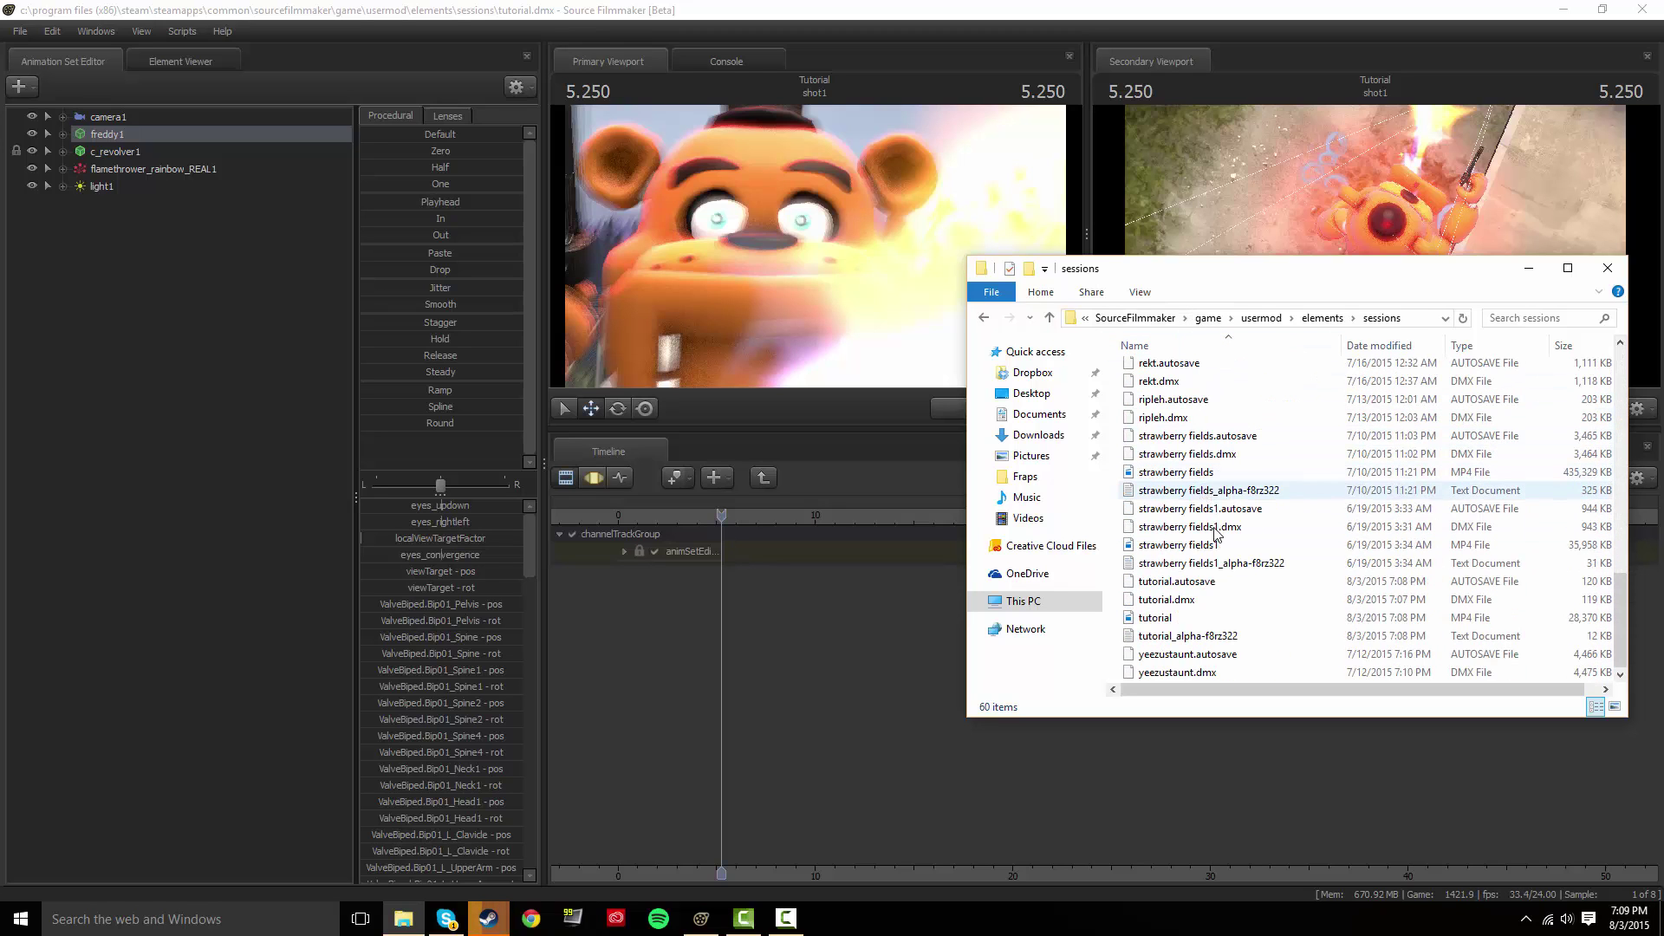
Play the exported tutorial movie, replay it from the beginning and close the player.
double_click(1171, 621)
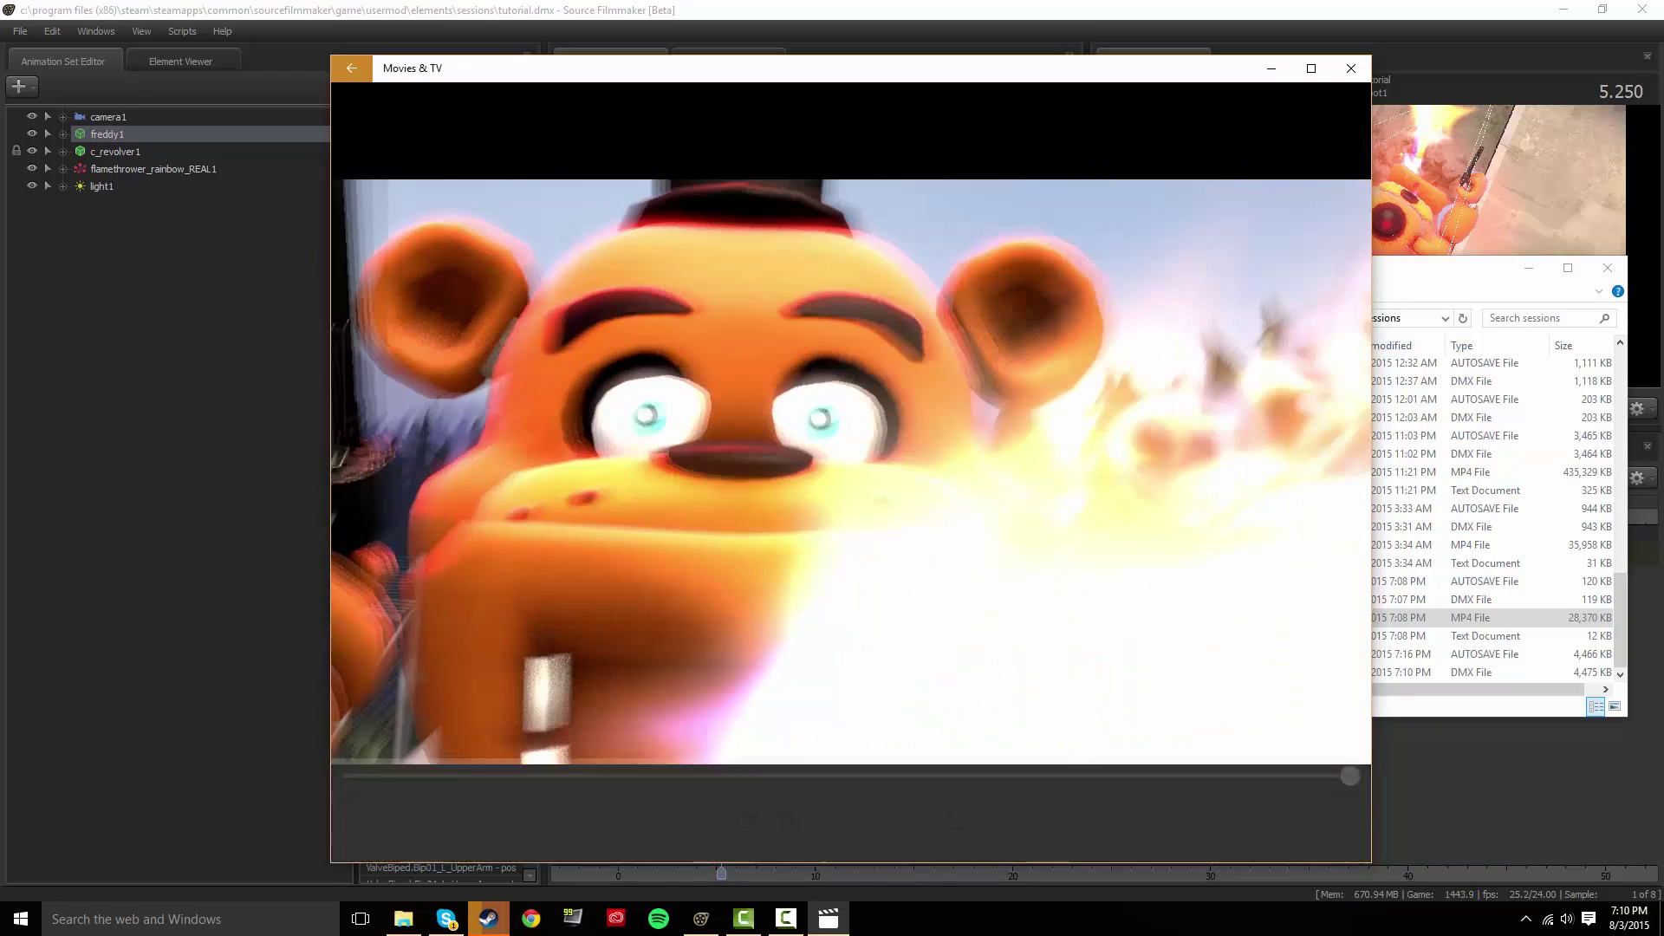
drag(1361, 789, 302, 778)
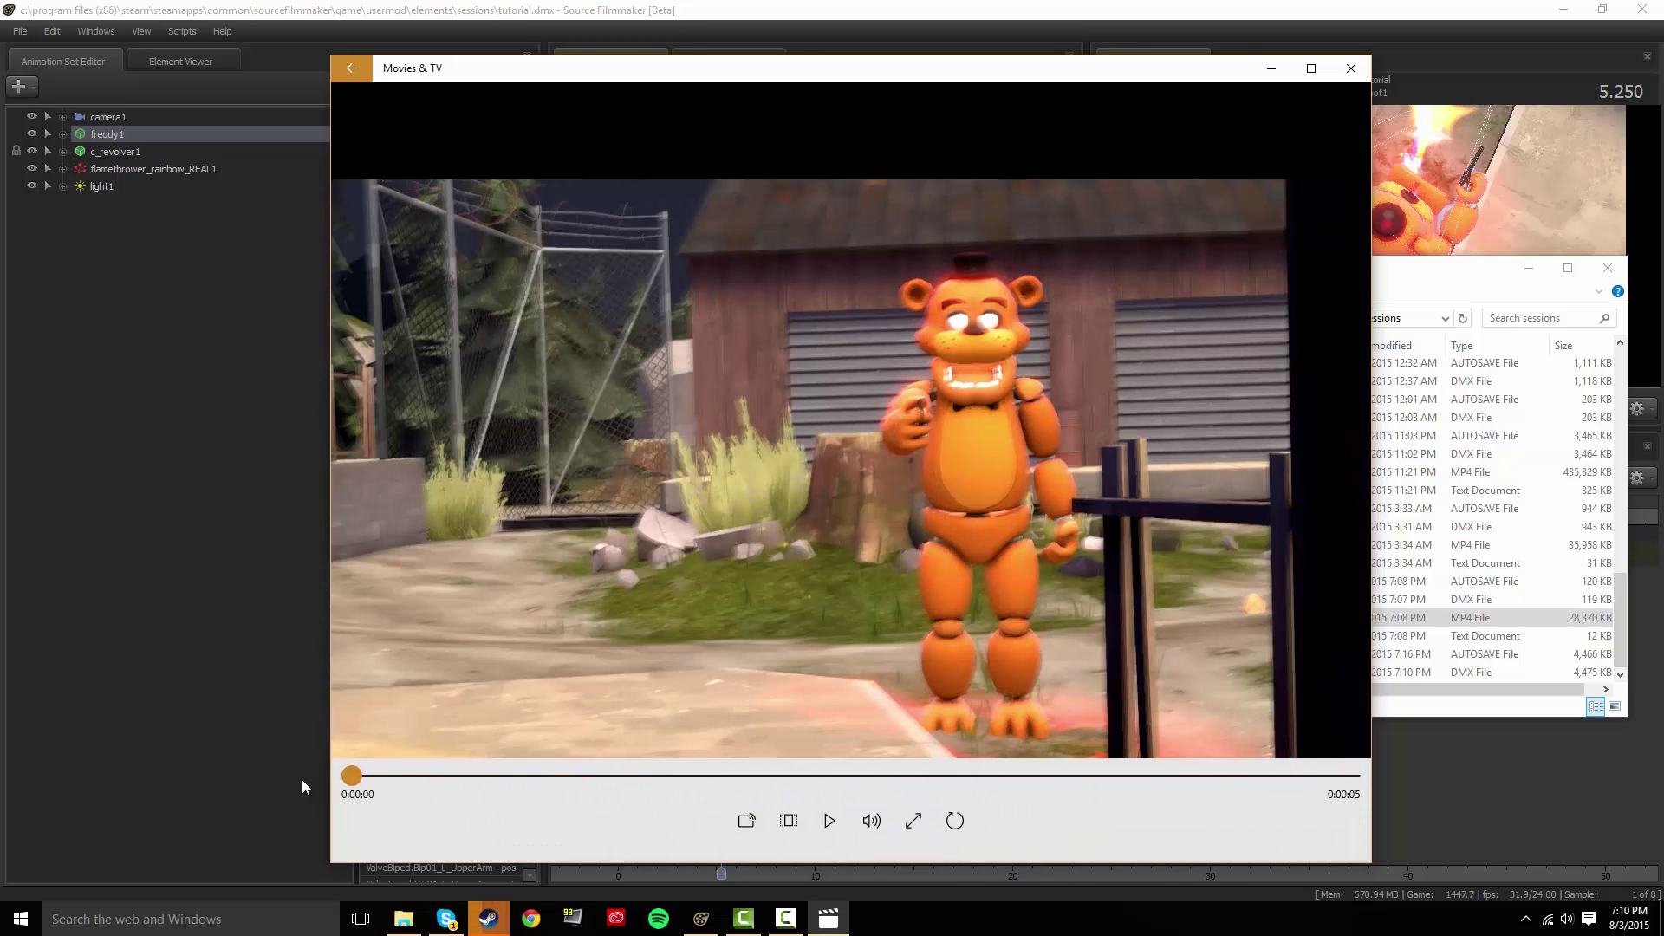
click(829, 821)
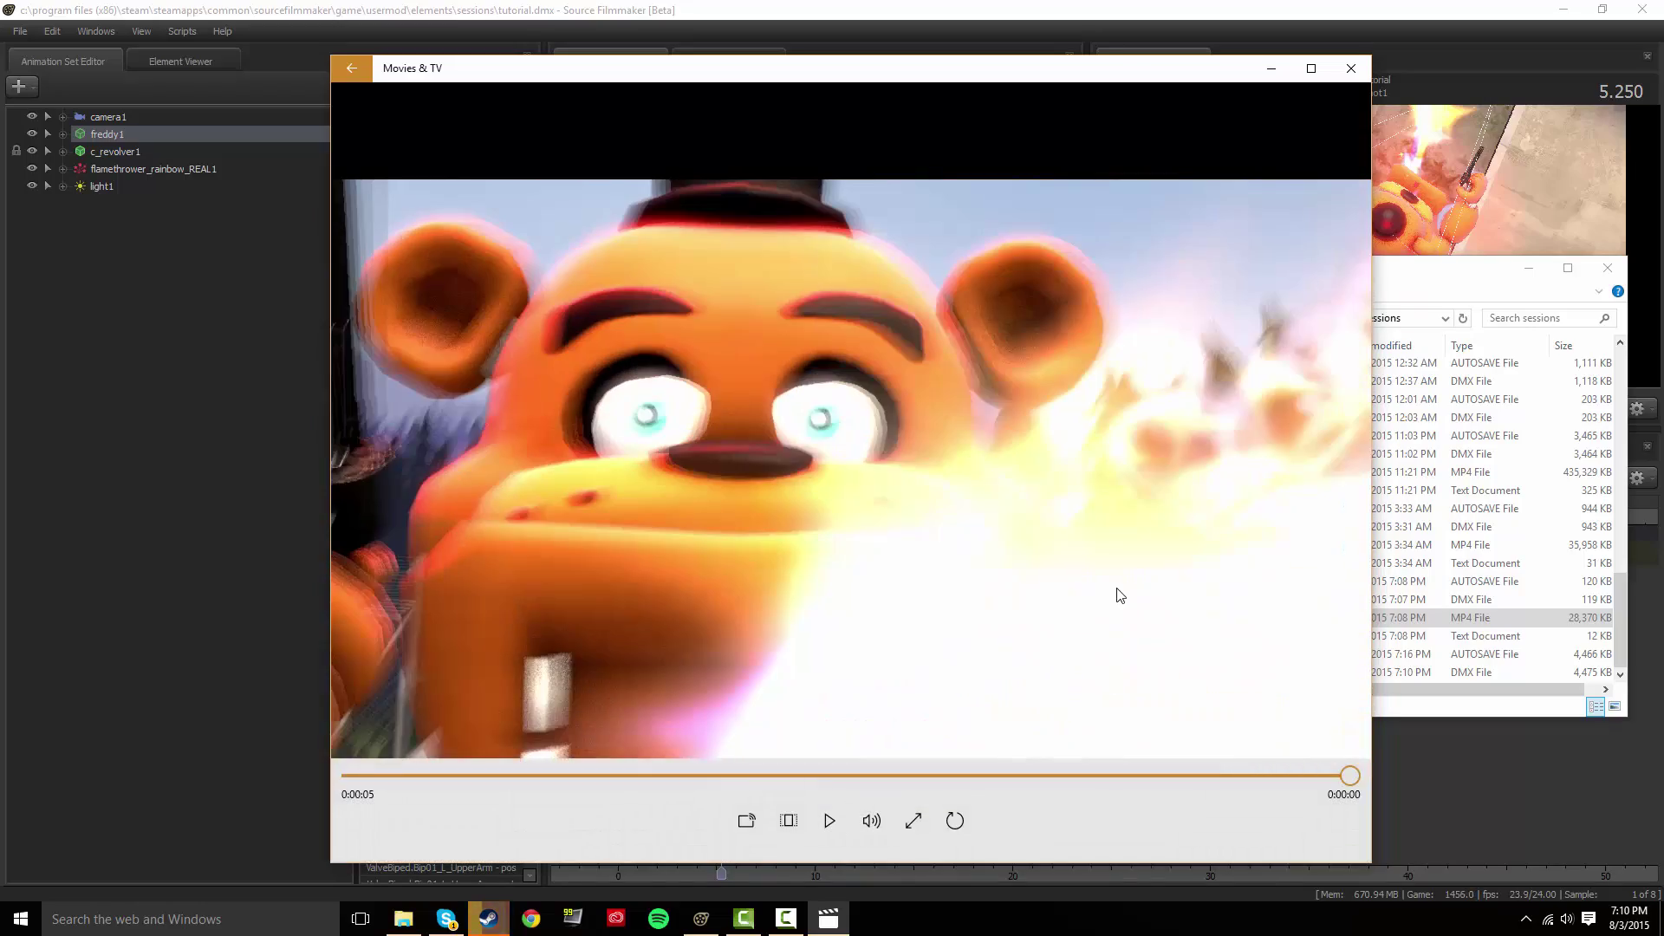
click(1356, 74)
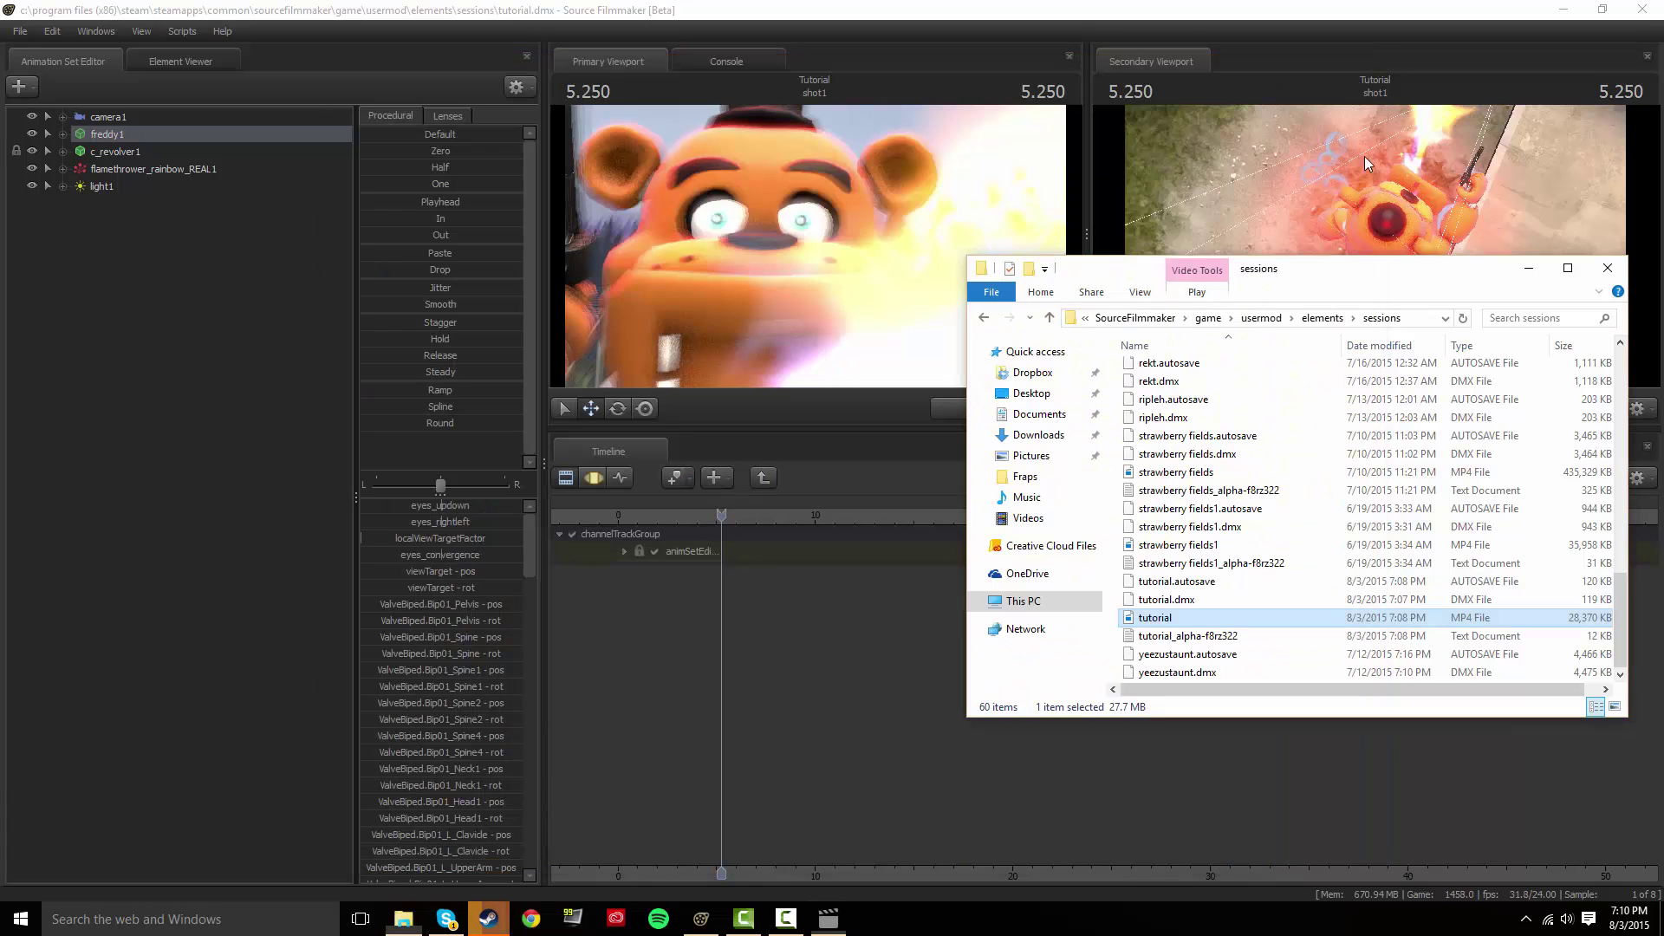
Switch back to Source Filmmaker, move up from shot1 to the whole sequence, and play the shot from near its start.
drag(1324, 258, 731, 603)
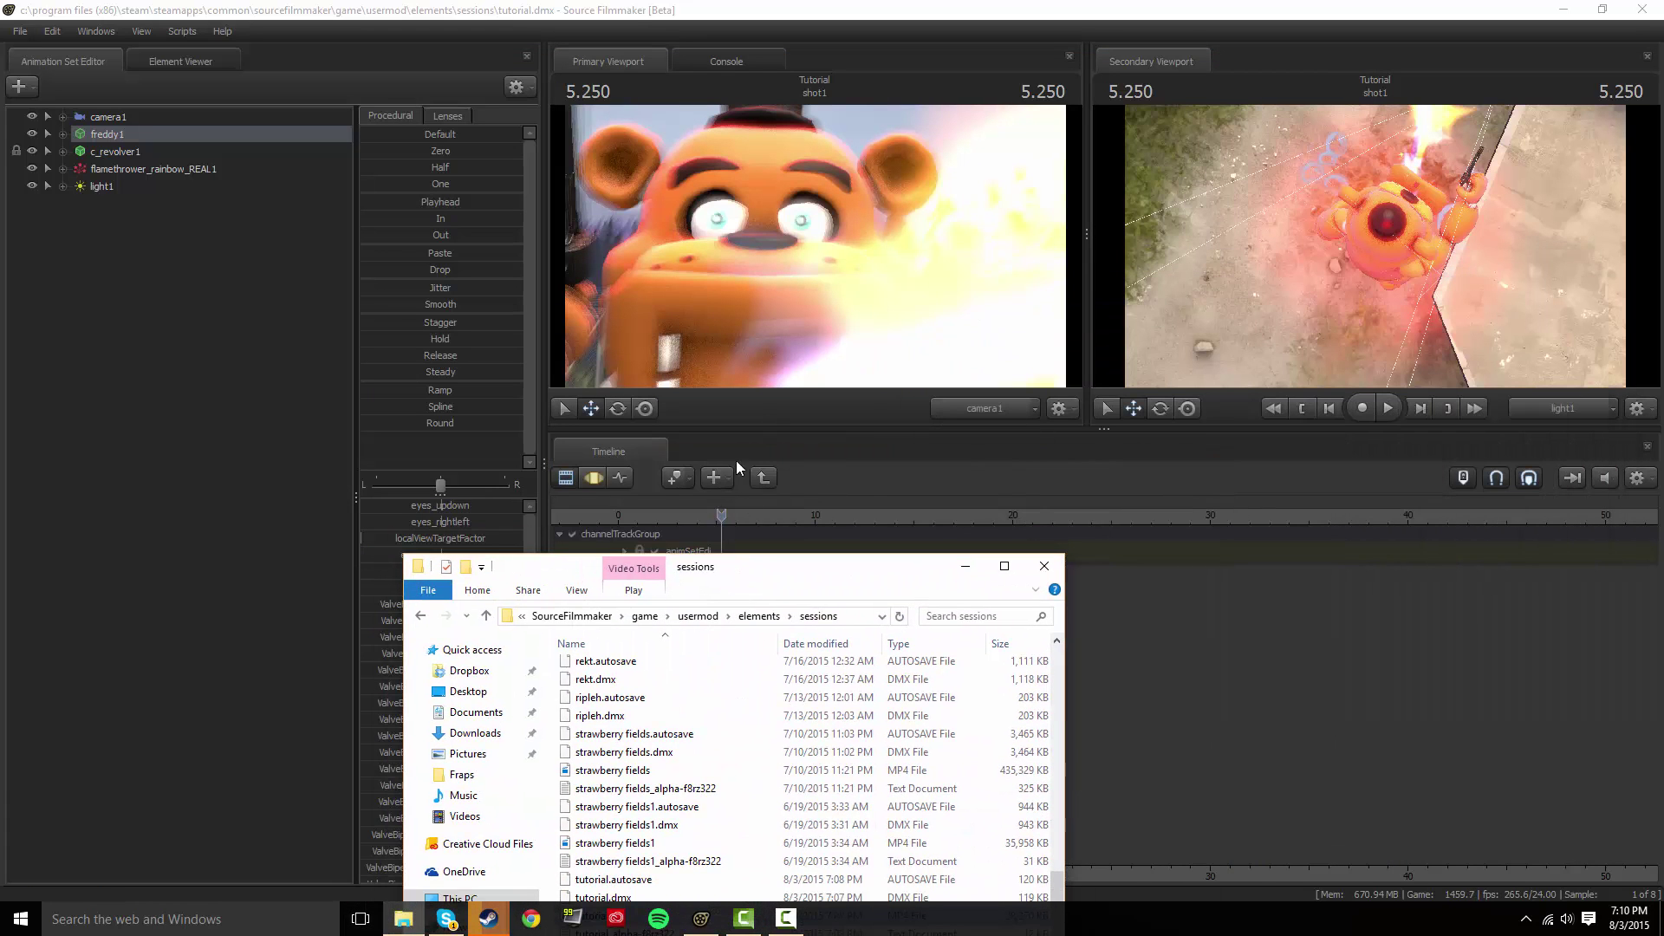
click(826, 512)
click(763, 478)
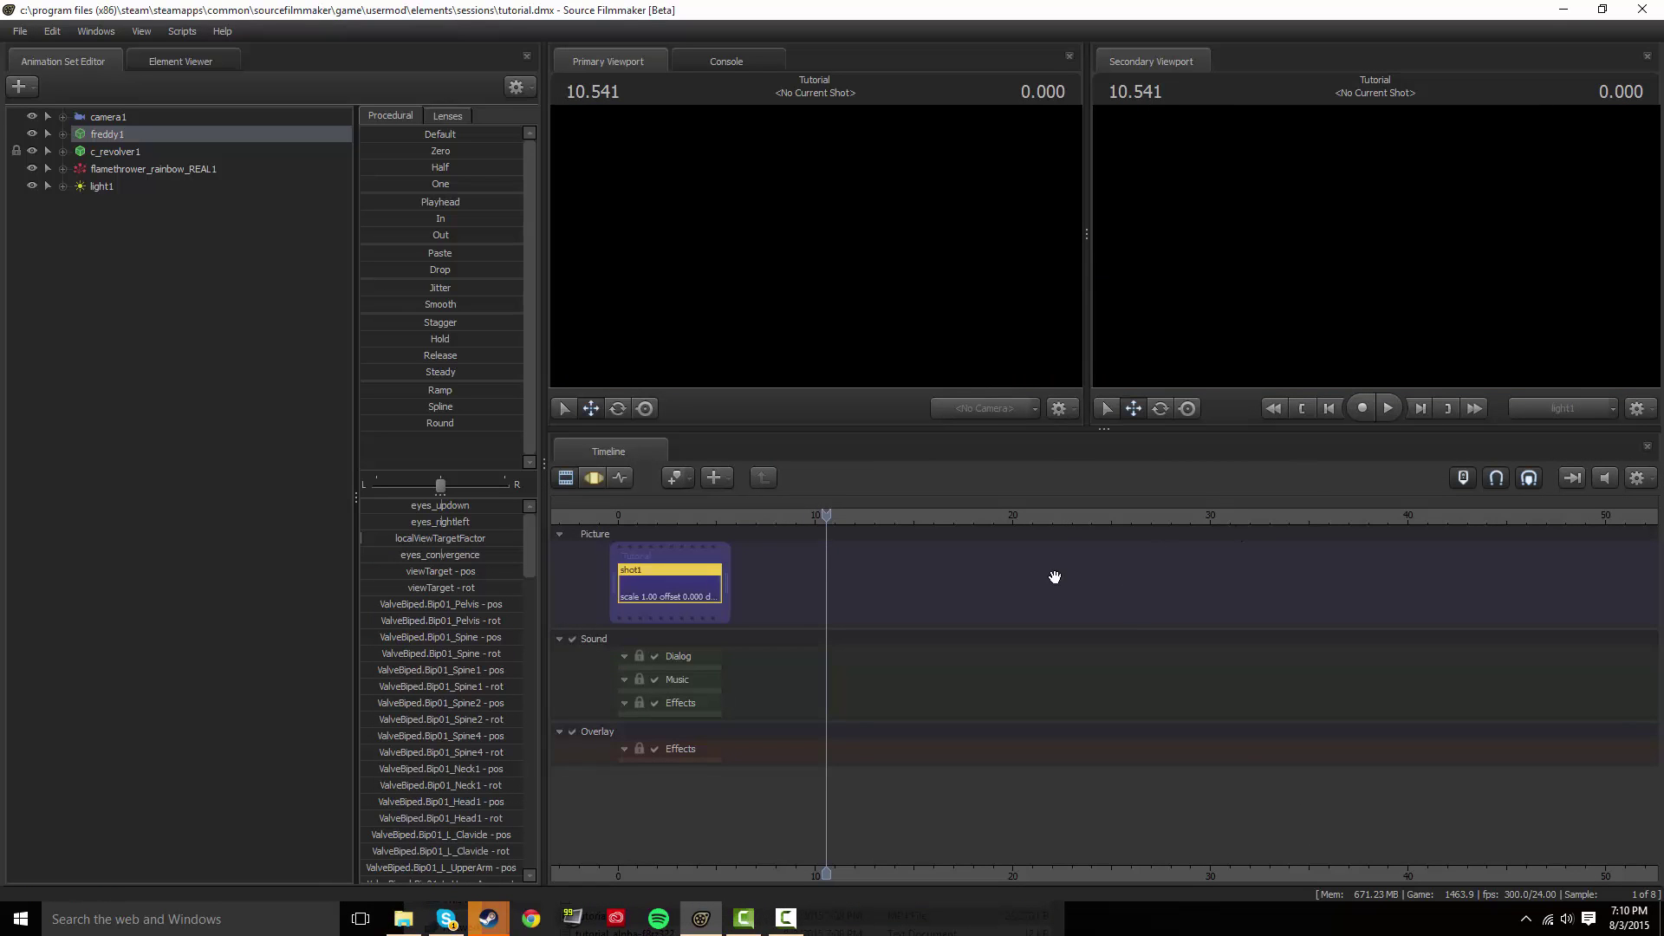
drag(716, 515, 683, 515)
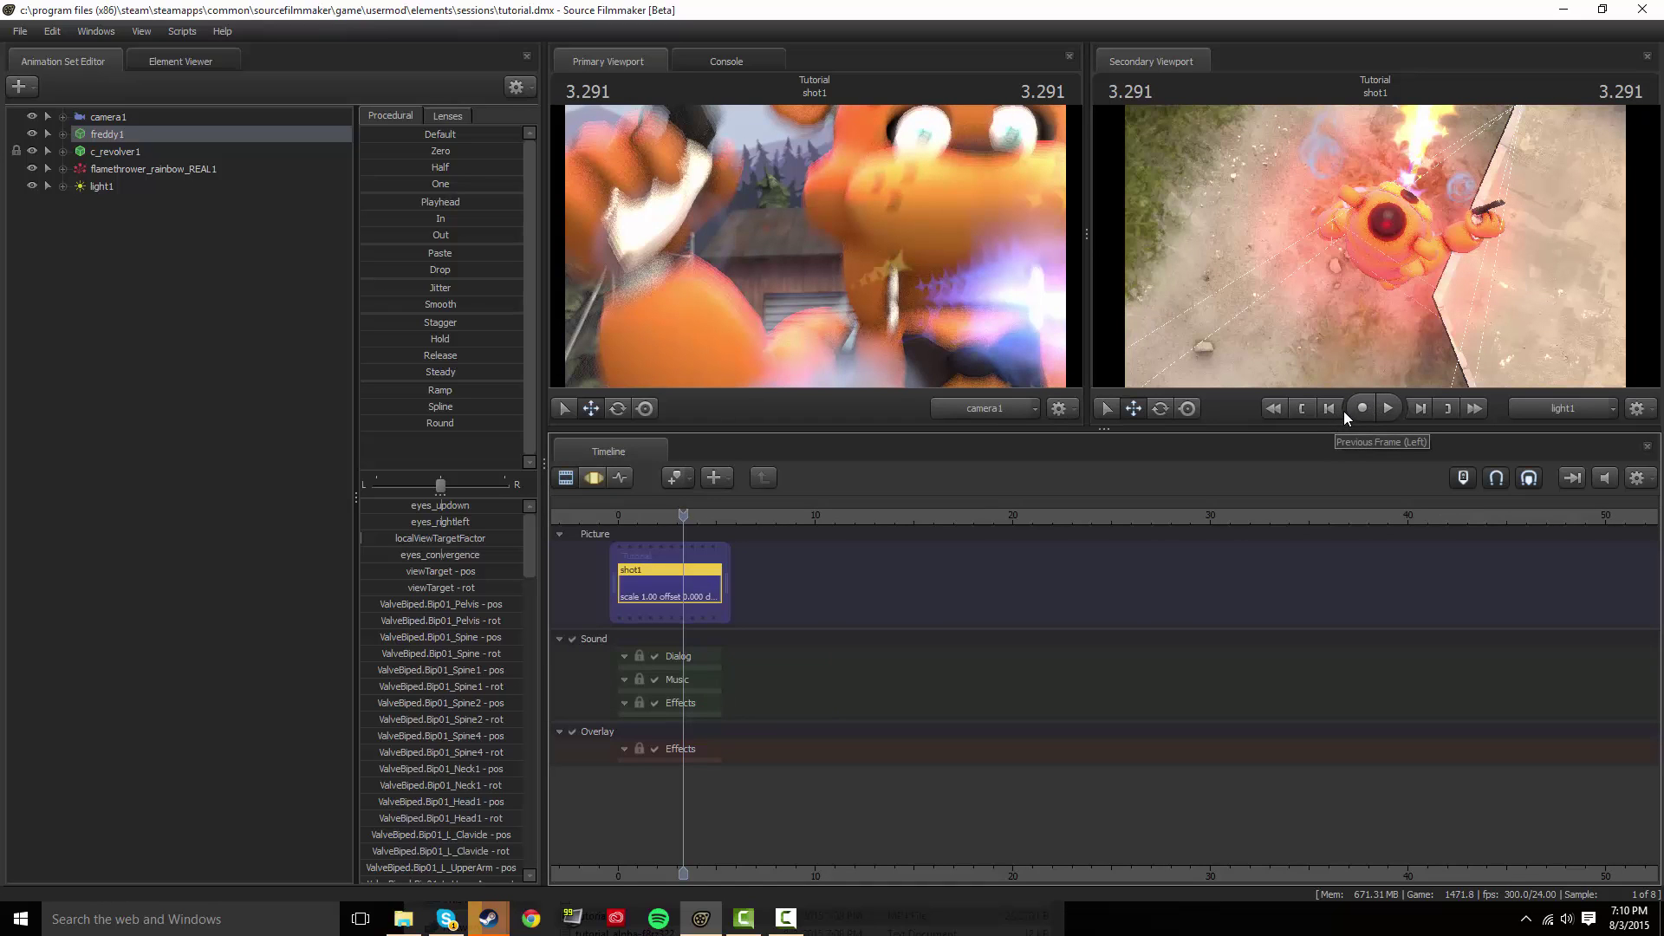
drag(683, 515, 630, 515)
key(space)
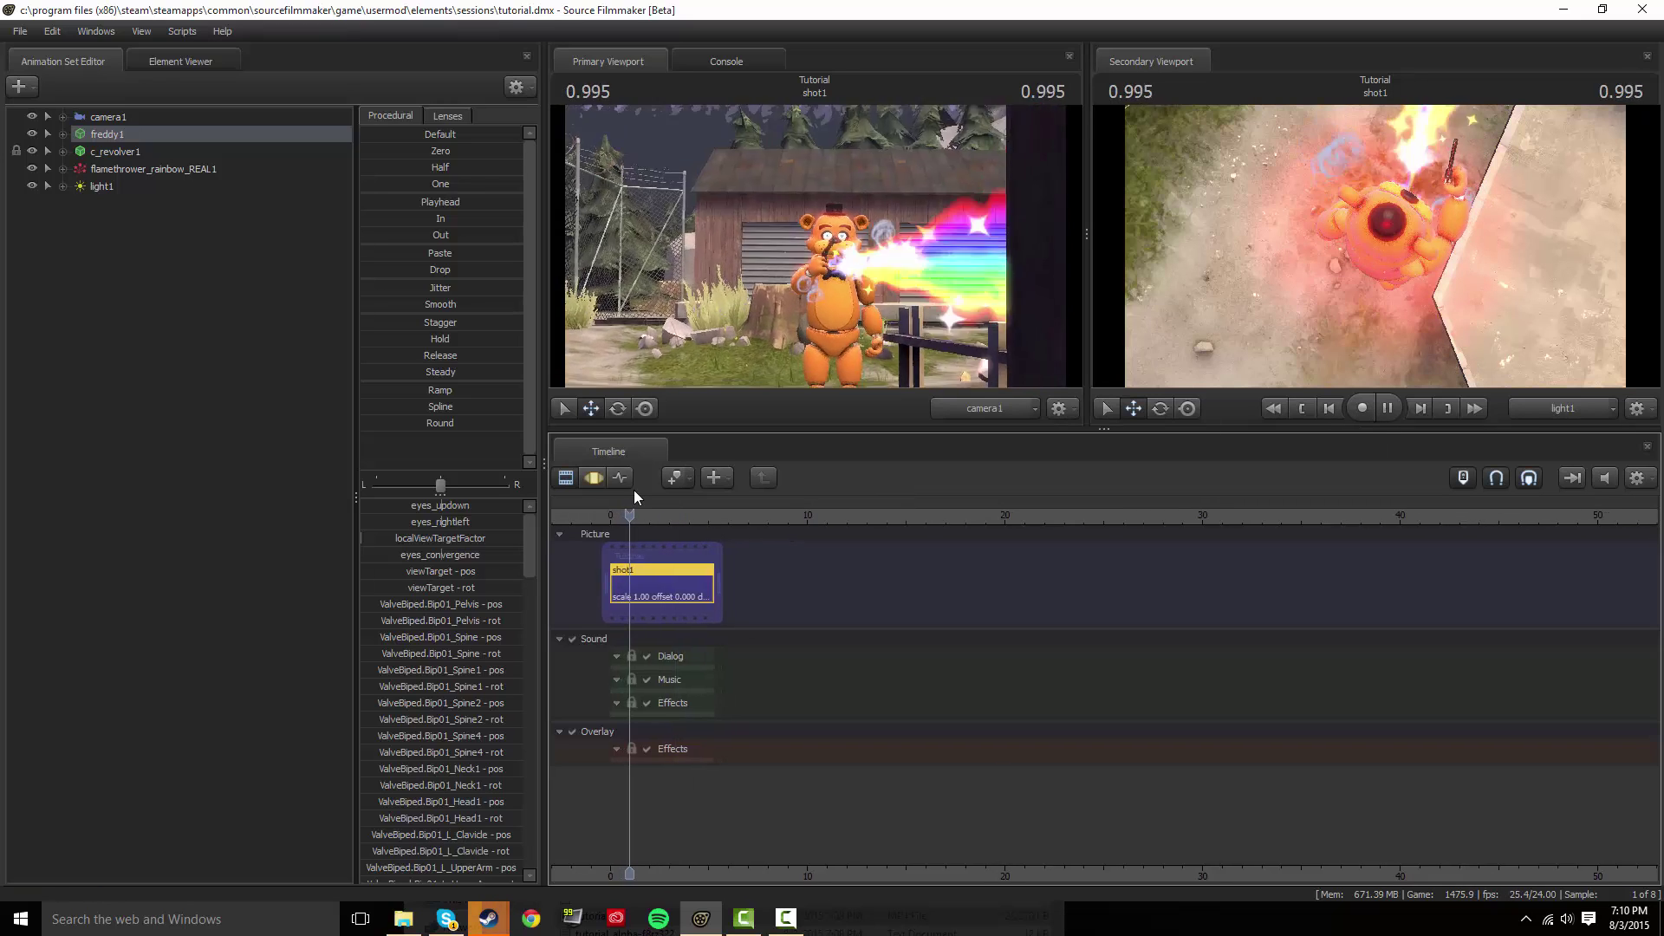